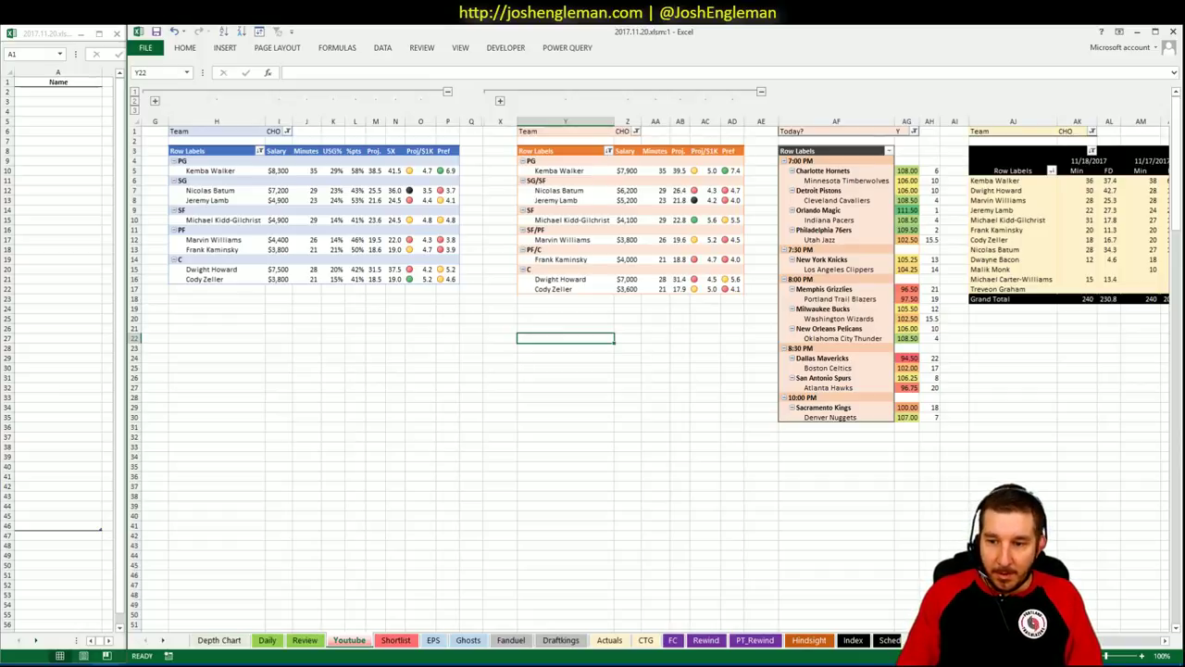
# Step: Enter Kemba Walker as the first player in the Name list, in cell A2 of the narrow workbook window
pyautogui.click(1166, 641)
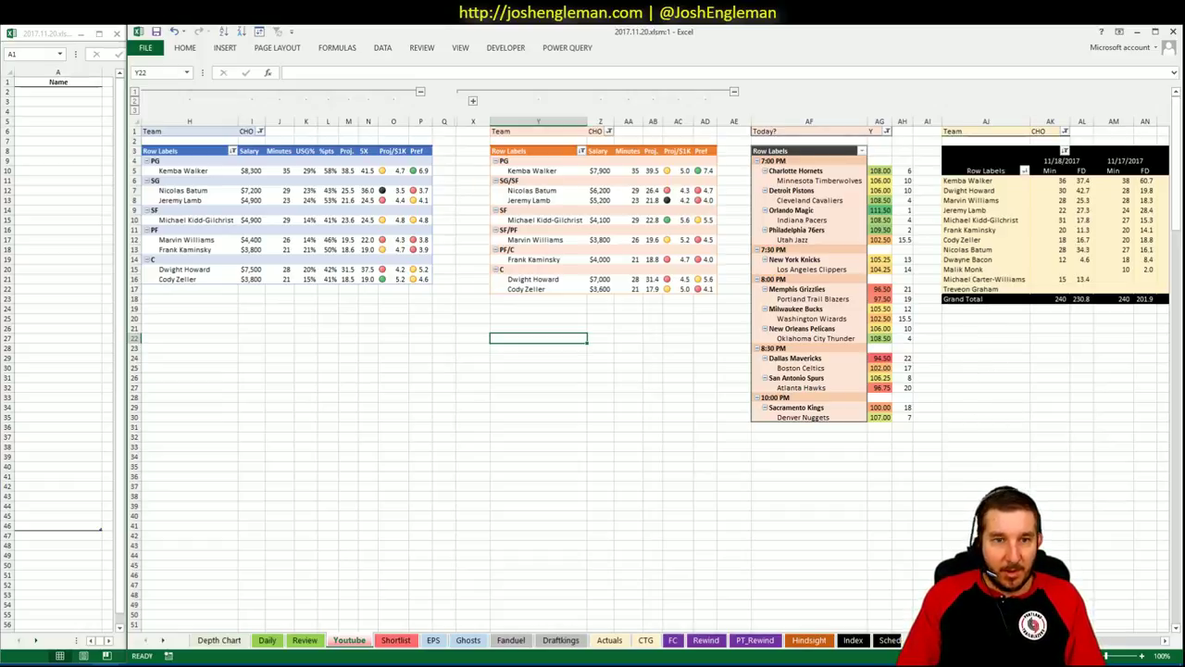
pyautogui.hscroll(6, 812, 153)
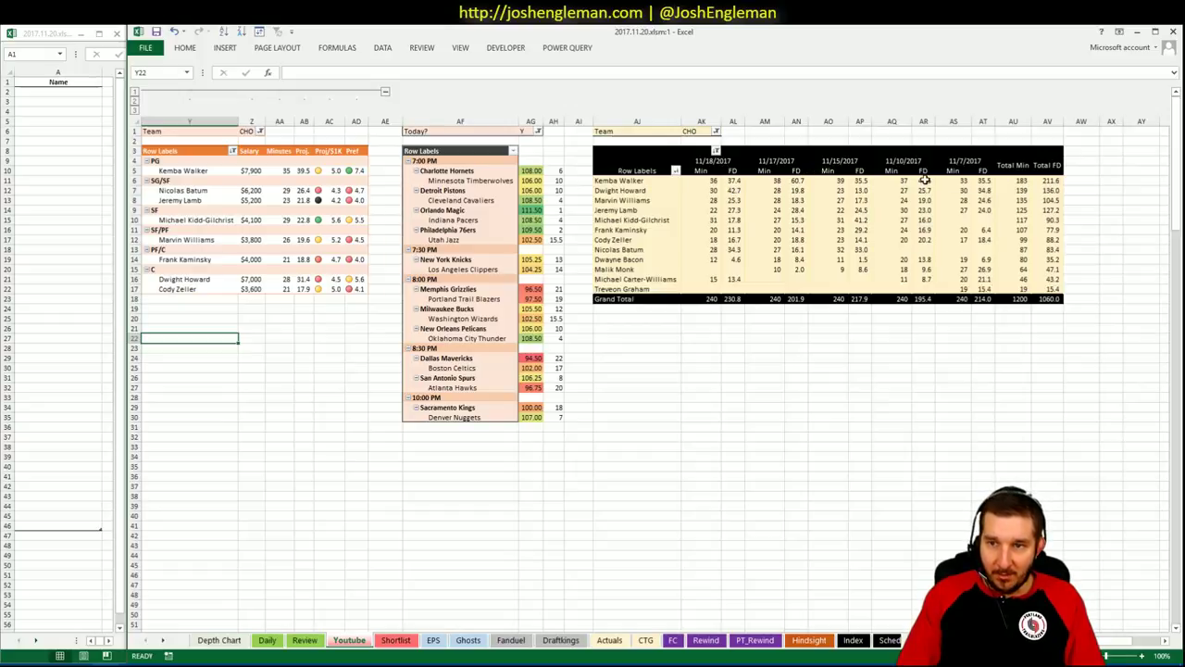
pyautogui.hscroll(-5, 648, 370)
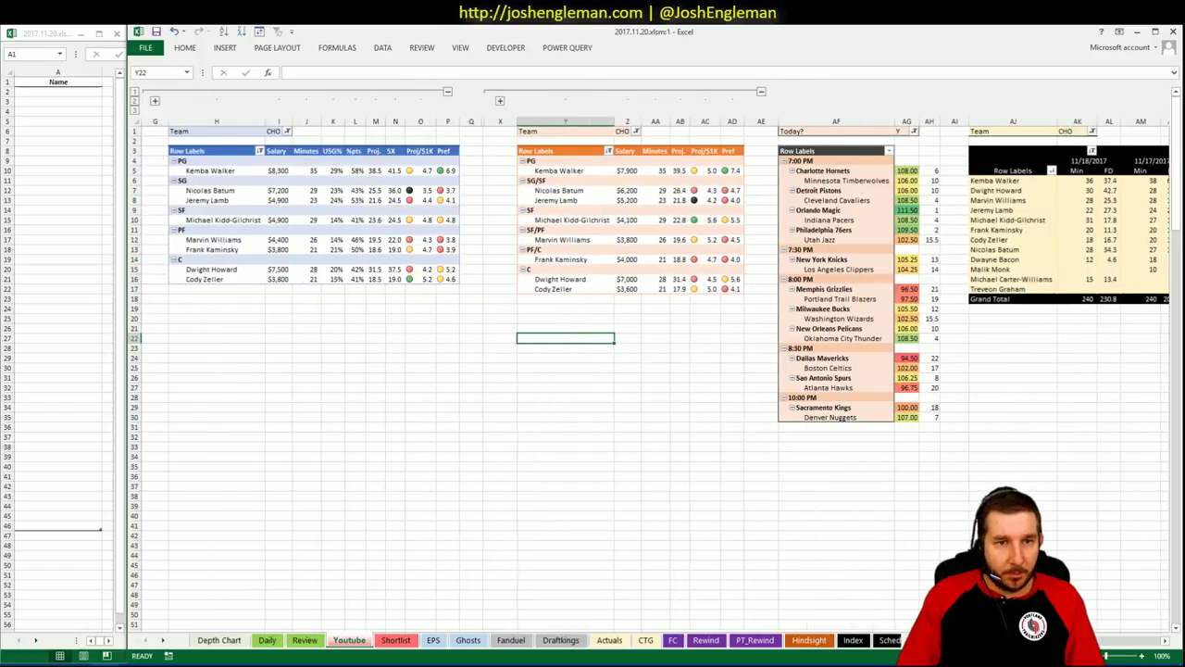
pyautogui.click(59, 92)
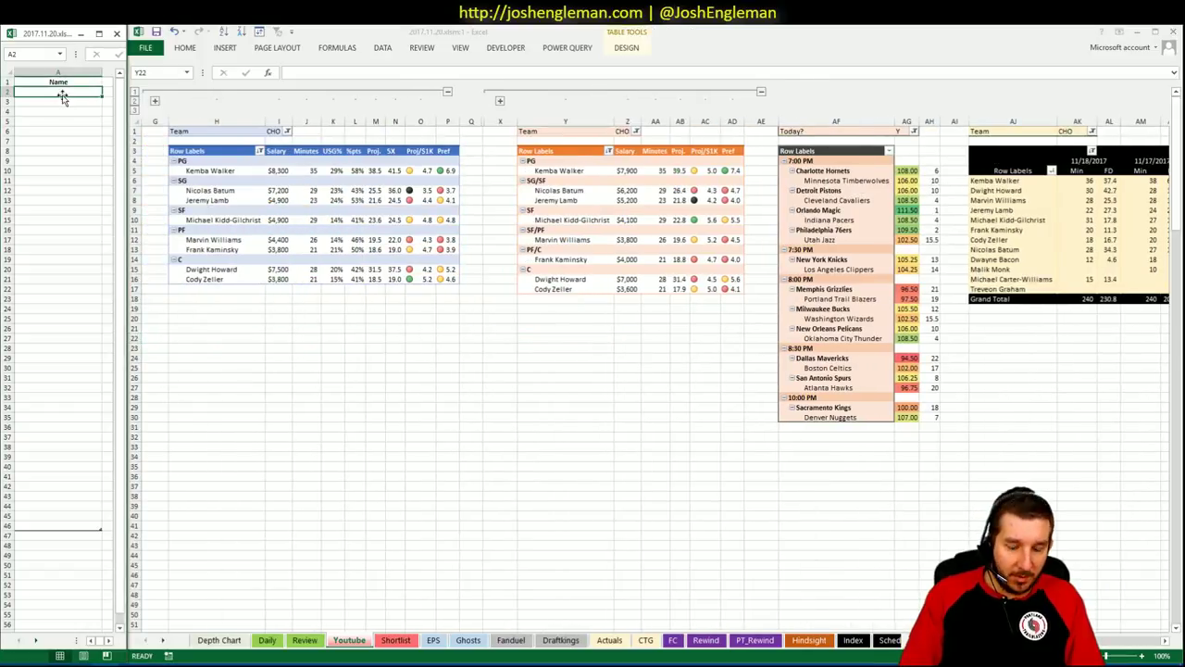
pyautogui.write('Kemba Walker')
pyautogui.press('Return')
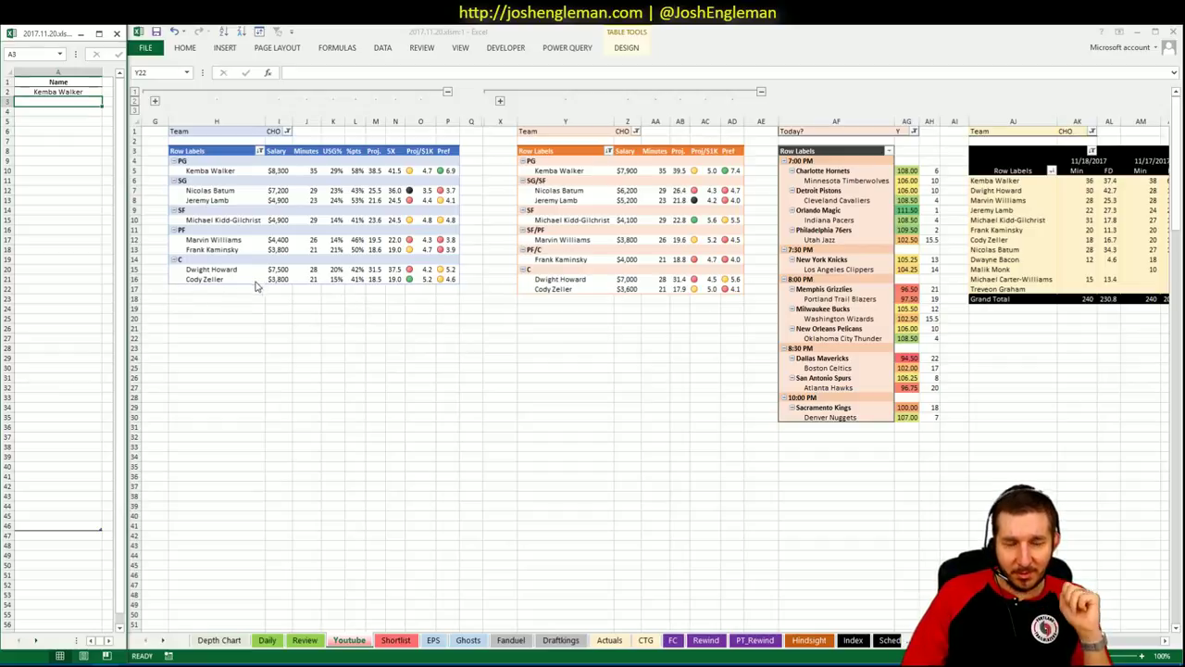
# Step: Review the Charlotte (CHO) players' salaries and projections against their minutes and fantasy points in recent games
pyautogui.hotkey('alt', 'Tab')
pyautogui.click(319, 303)
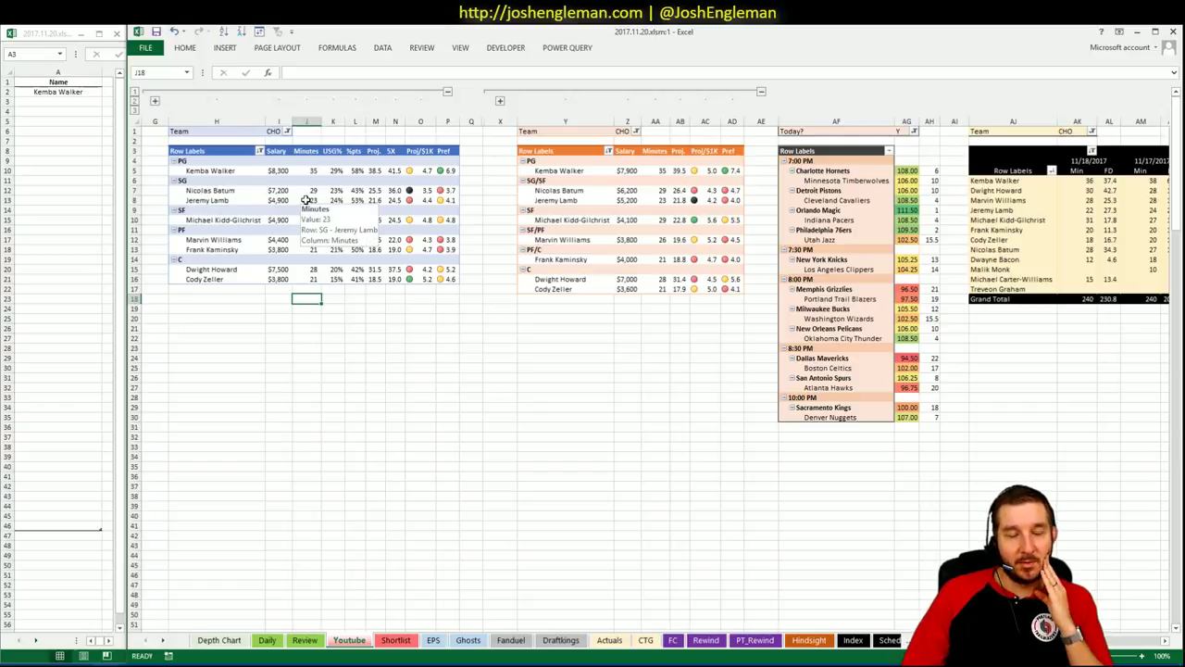
pyautogui.click(431, 347)
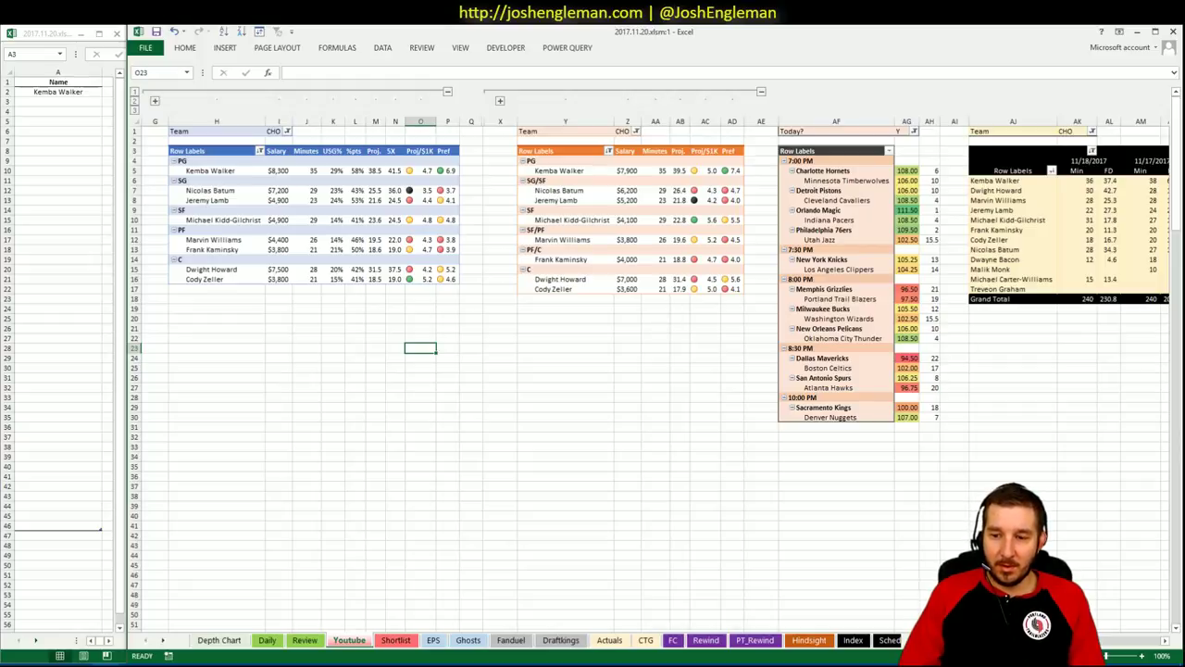
pyautogui.hscroll(5, 648, 370)
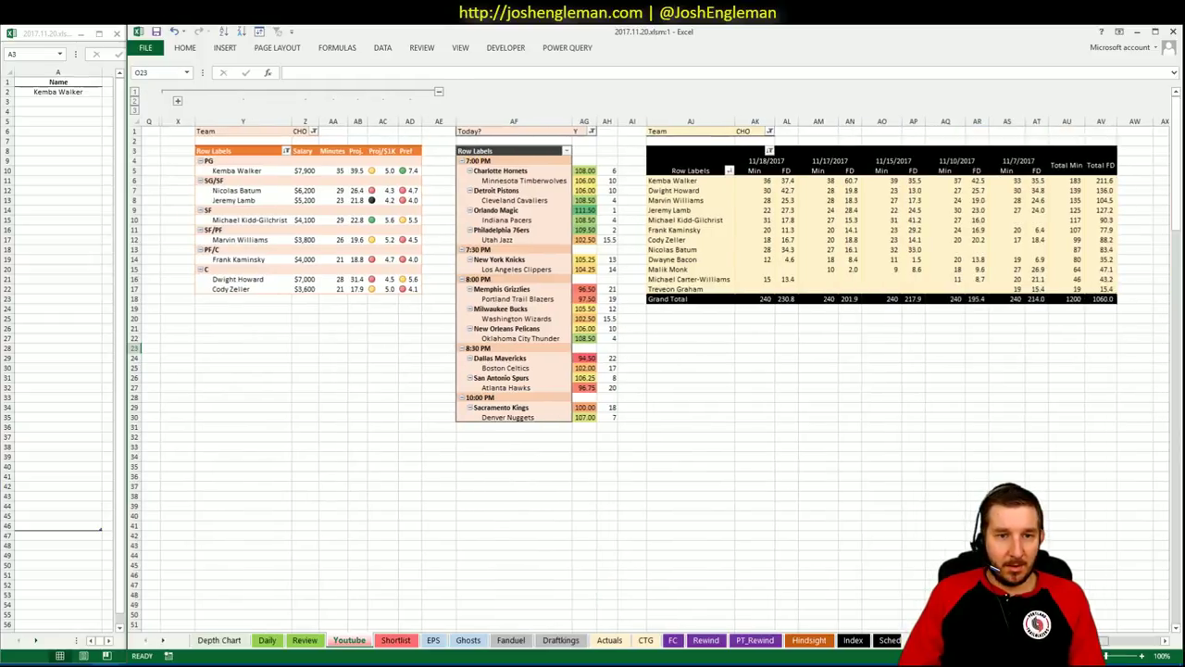
pyautogui.hscroll(2, 648, 370)
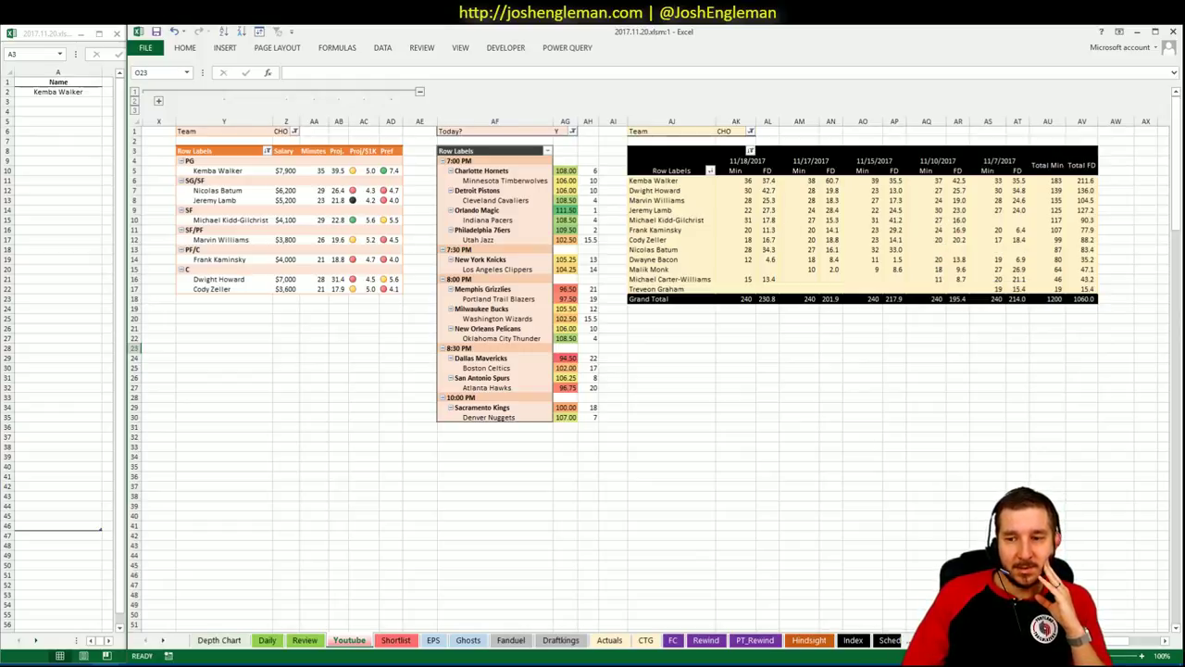
pyautogui.hscroll(-5, 593, 352)
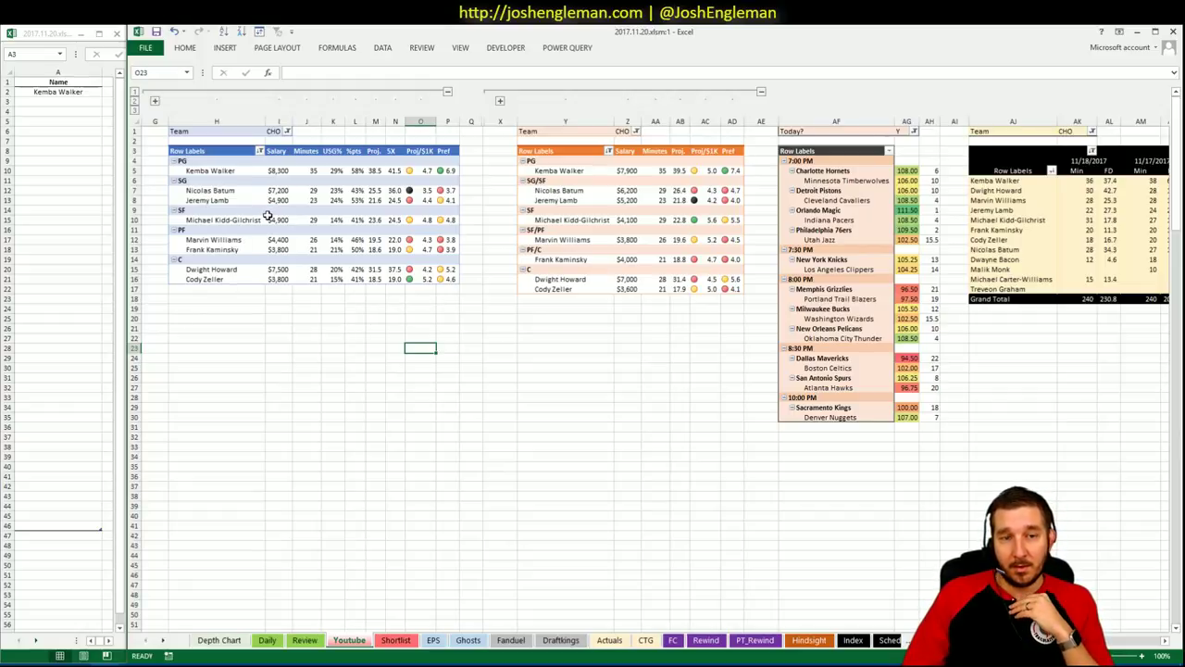
pyautogui.moveTo(267, 216)
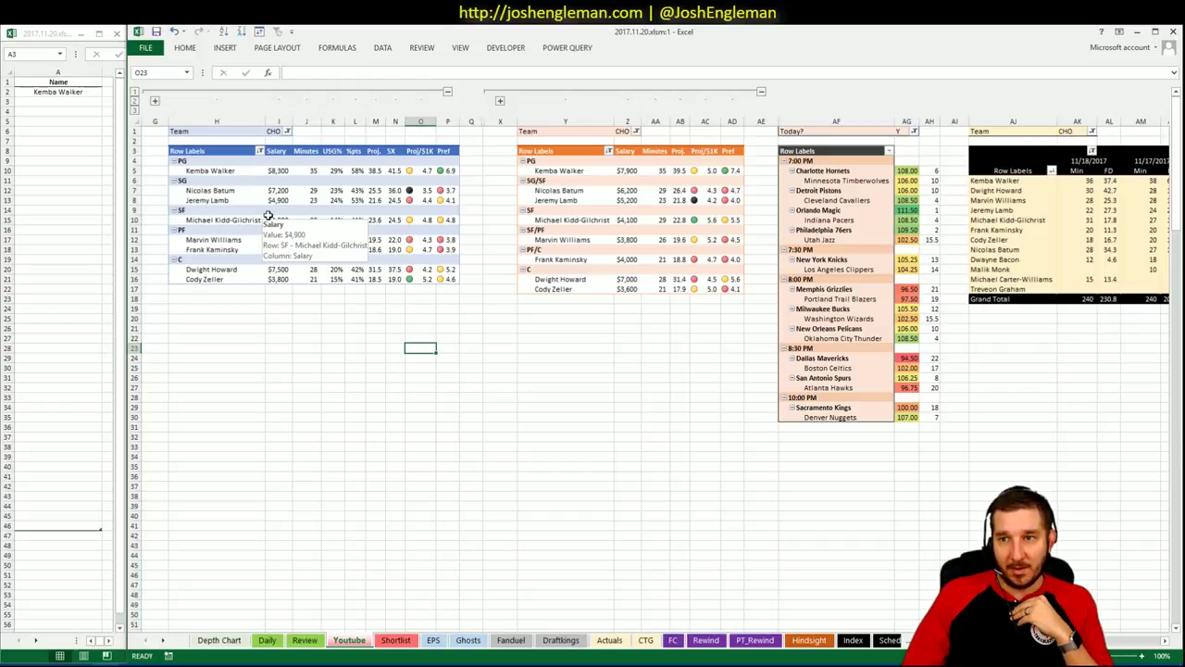
pyautogui.click(1088, 209)
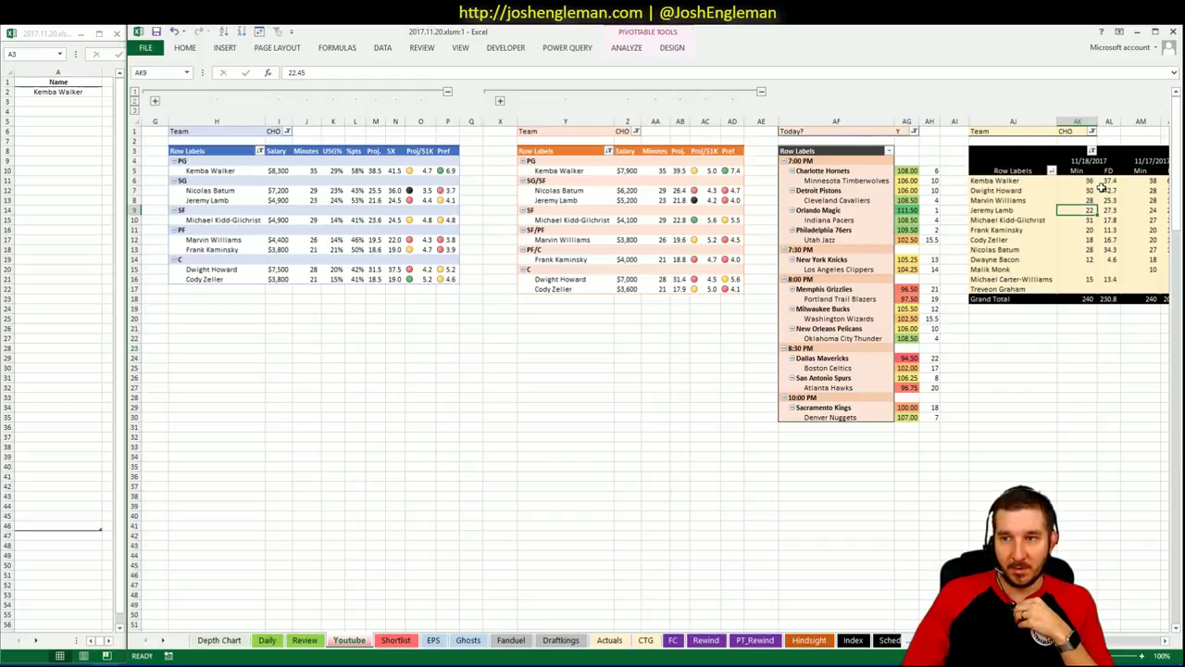
pyautogui.moveTo(1102, 187)
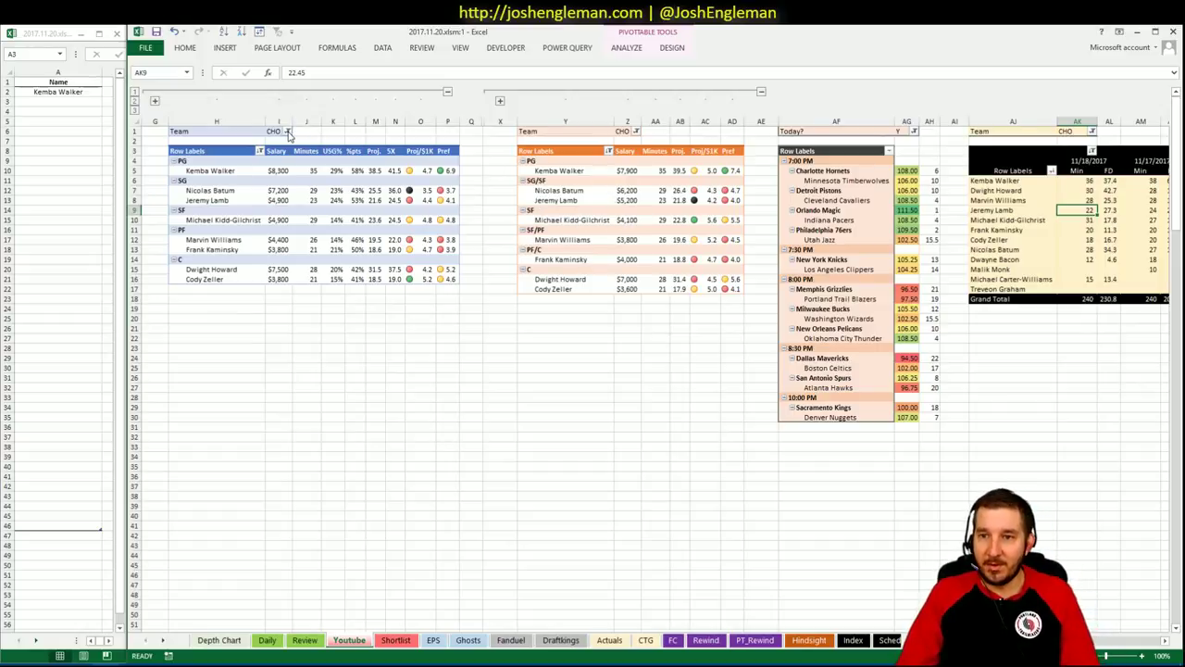
# Step: Filter the blue projections pivot table so its Team filter includes only MIN
pyautogui.click(288, 132)
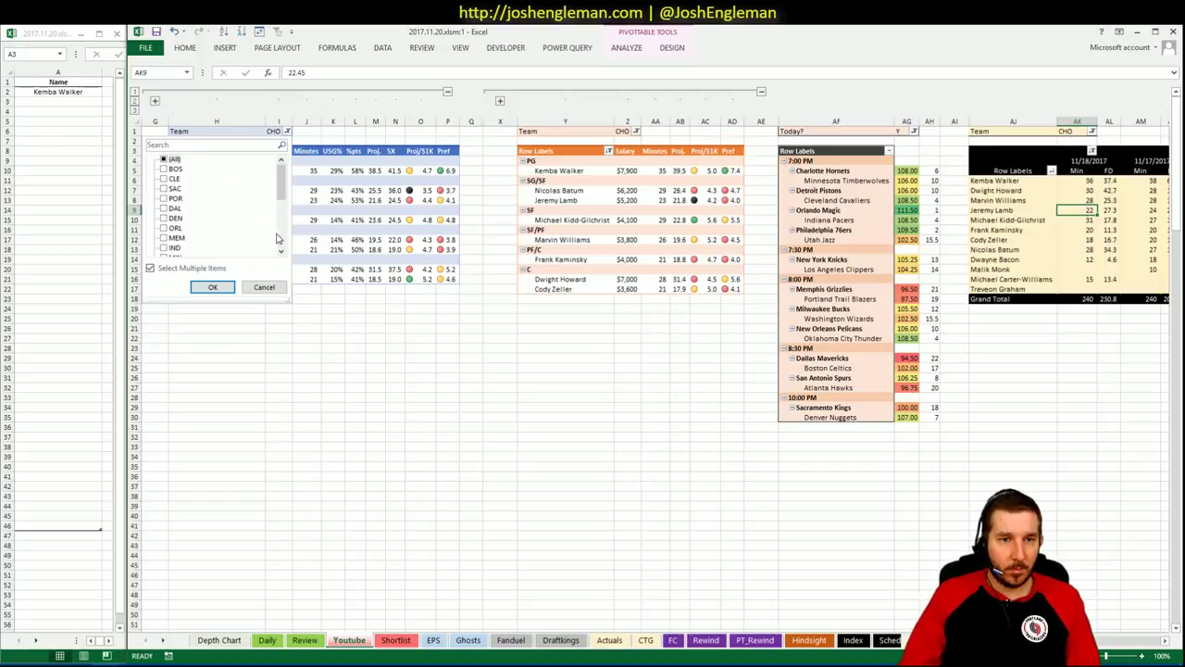
pyautogui.scroll(-3, 277, 239)
pyautogui.click(164, 160)
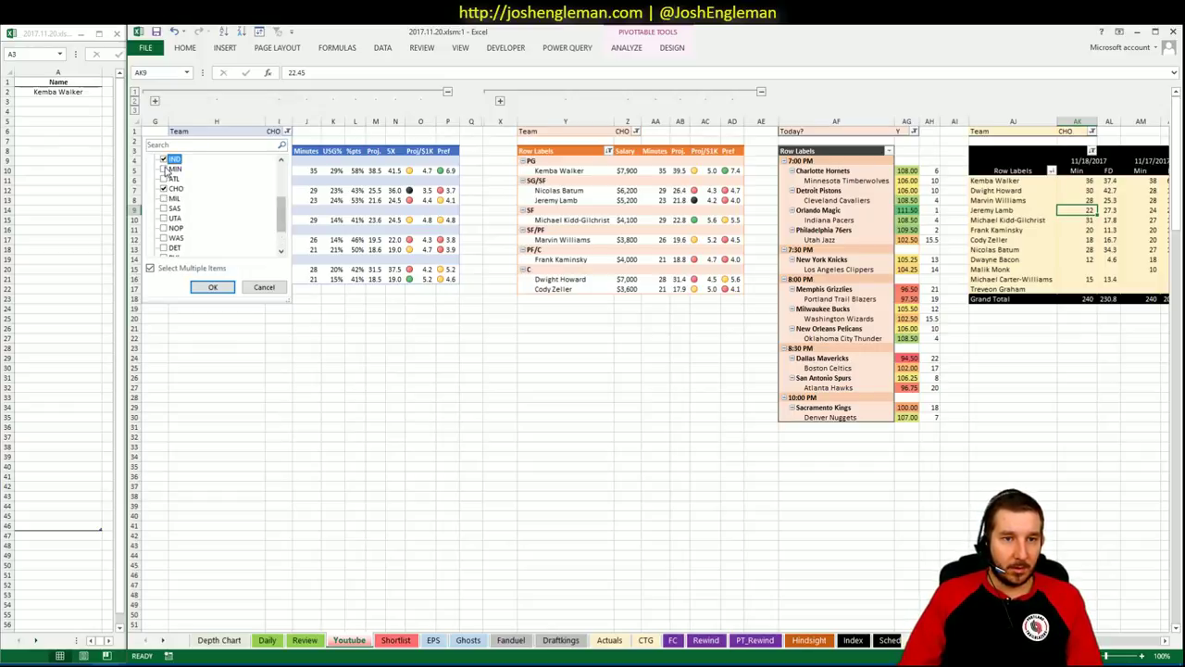
pyautogui.click(165, 169)
pyautogui.click(164, 160)
pyautogui.click(164, 198)
pyautogui.click(164, 198)
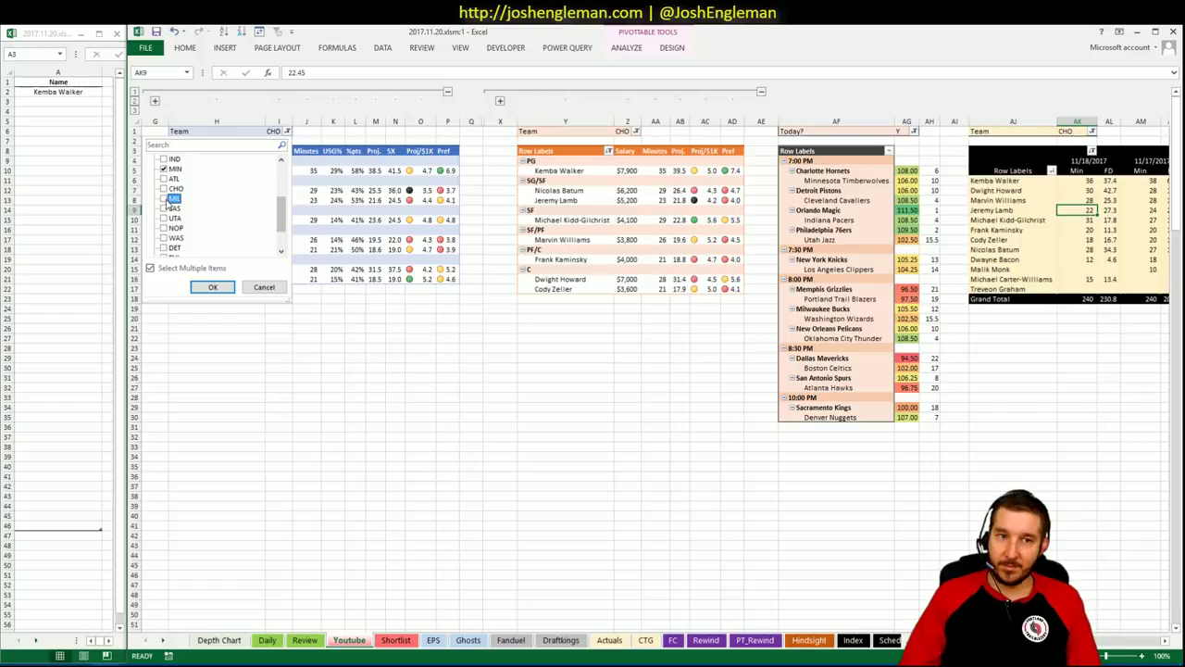
pyautogui.click(212, 287)
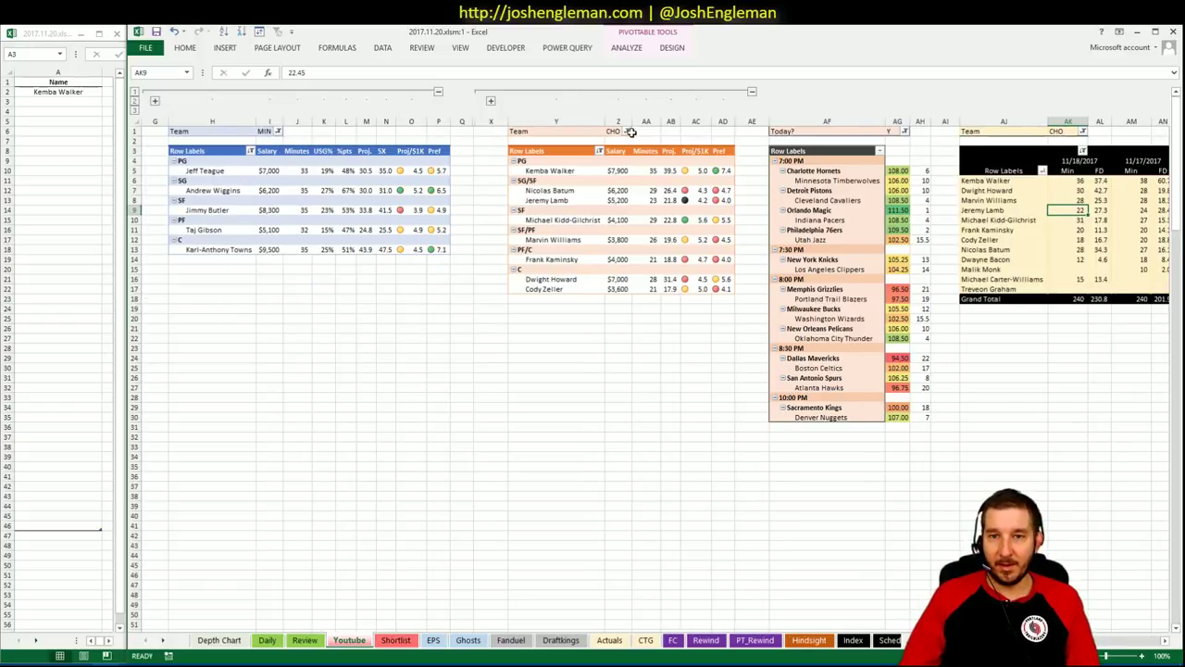
# Step: Set the Team filter of the orange projections pivot table to MIN
pyautogui.click(627, 131)
pyautogui.moveTo(623, 192)
pyautogui.mouseDown()
pyautogui.moveTo(621, 216)
pyautogui.moveTo(621, 180)
pyautogui.mouseUp()
pyautogui.click(561, 144)
pyautogui.write('cho')
pyautogui.press('Return')
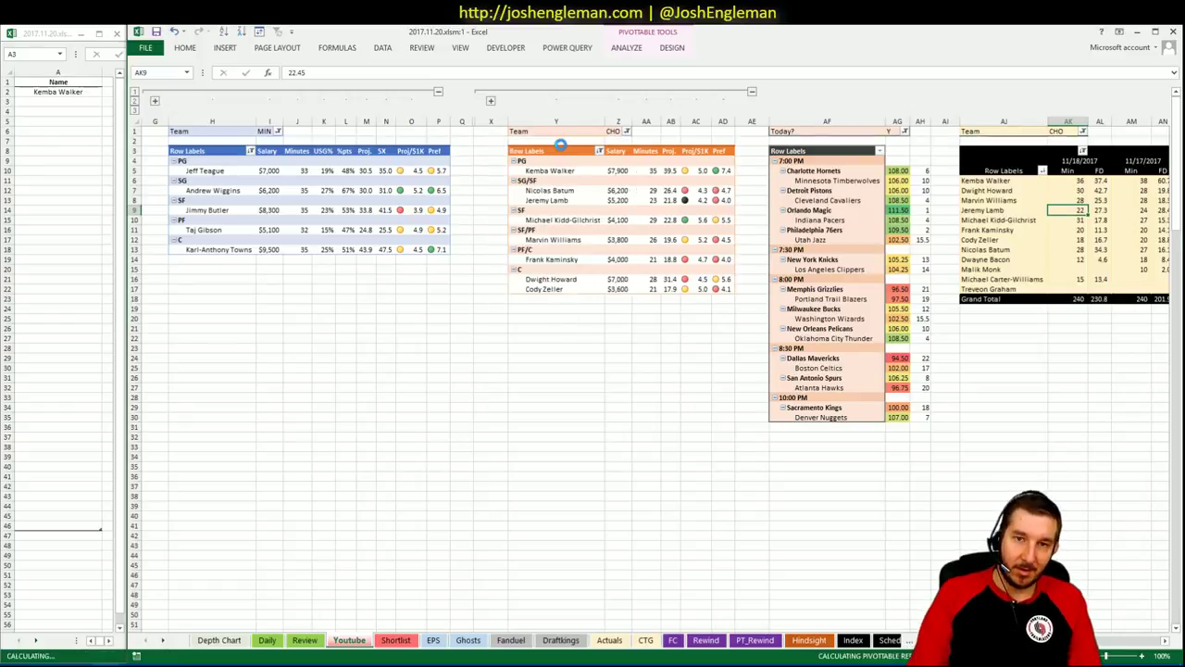
# Step: Filter the recent-games pivot table to team MIN and review its minutes and fantasy points per game
pyautogui.click(1073, 132)
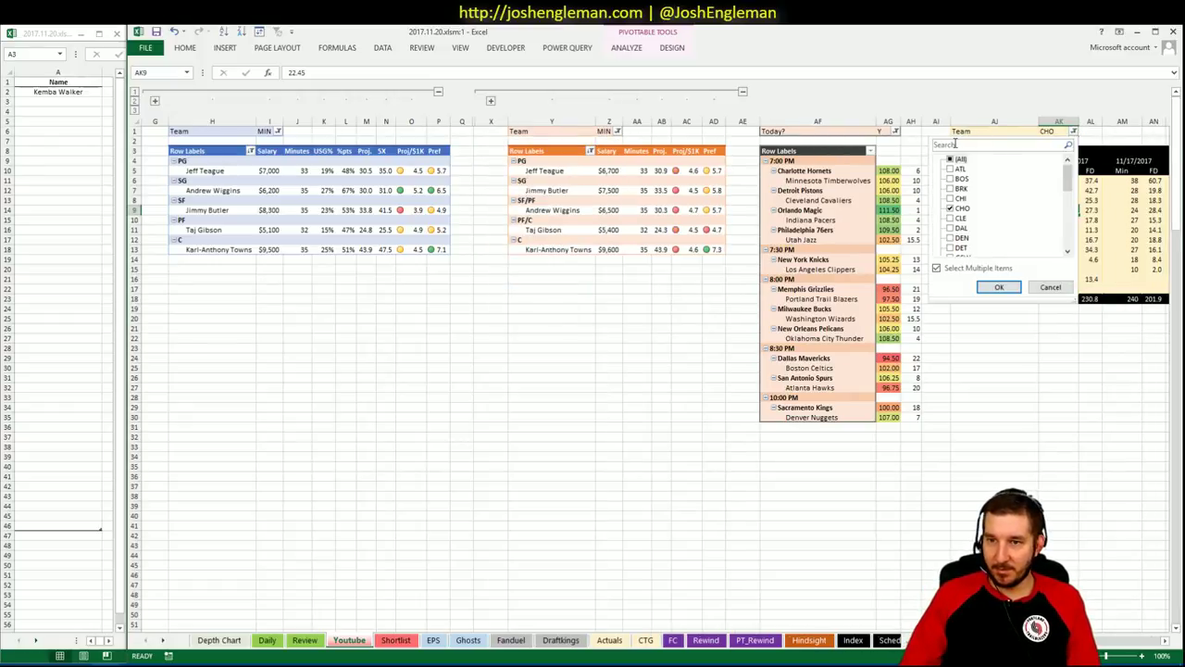
pyautogui.click(955, 144)
pyautogui.write('min')
pyautogui.press('Return')
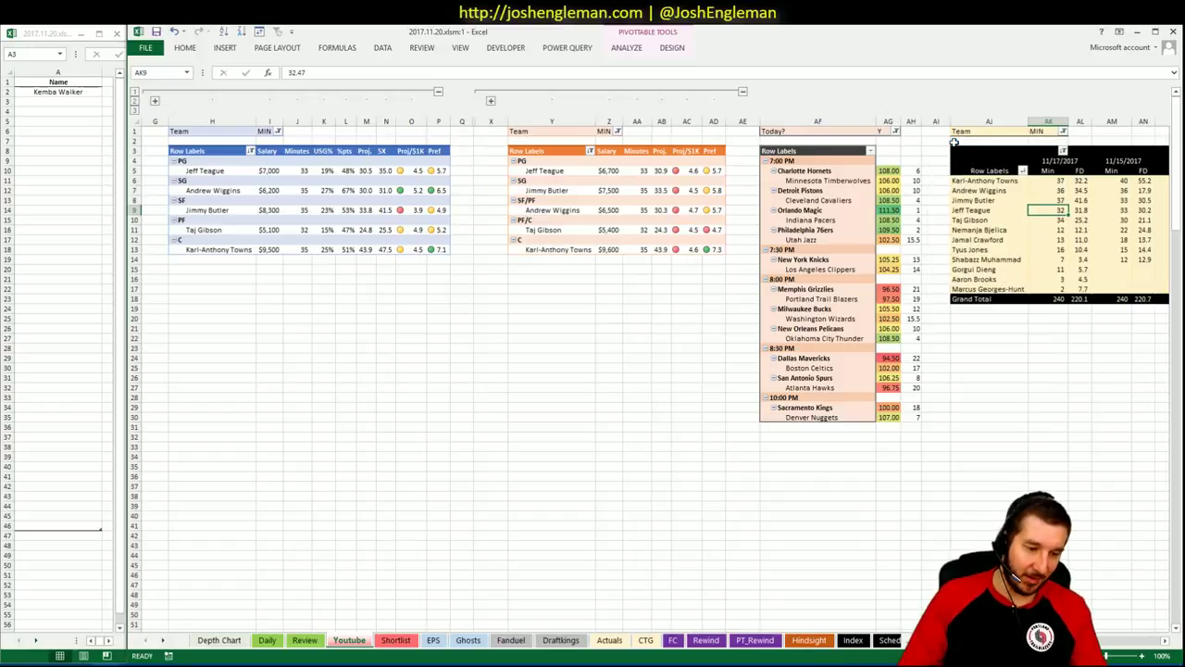
pyautogui.click(964, 438)
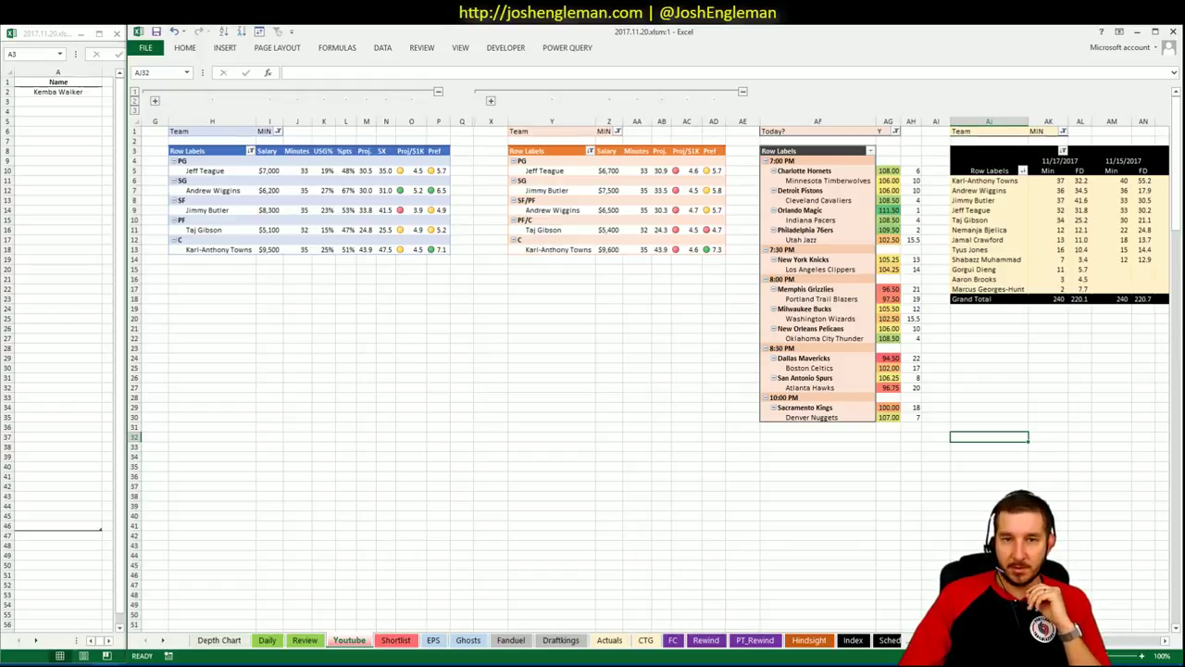
pyautogui.hscroll(5, 648, 352)
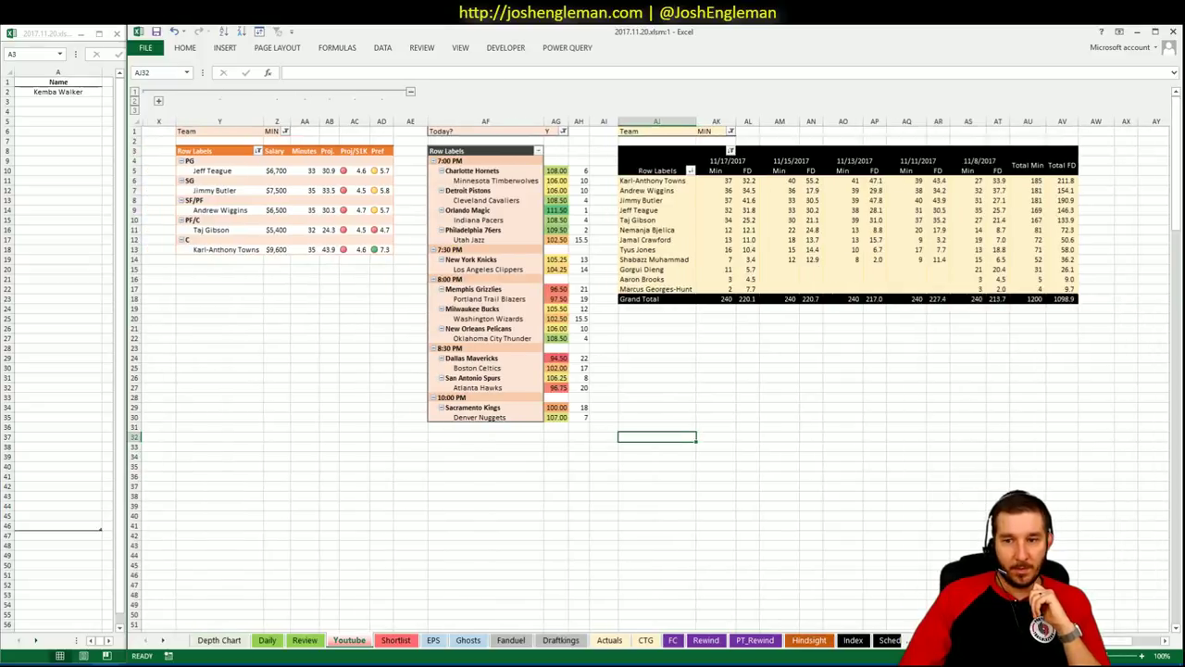
pyautogui.hscroll(-5, 648, 352)
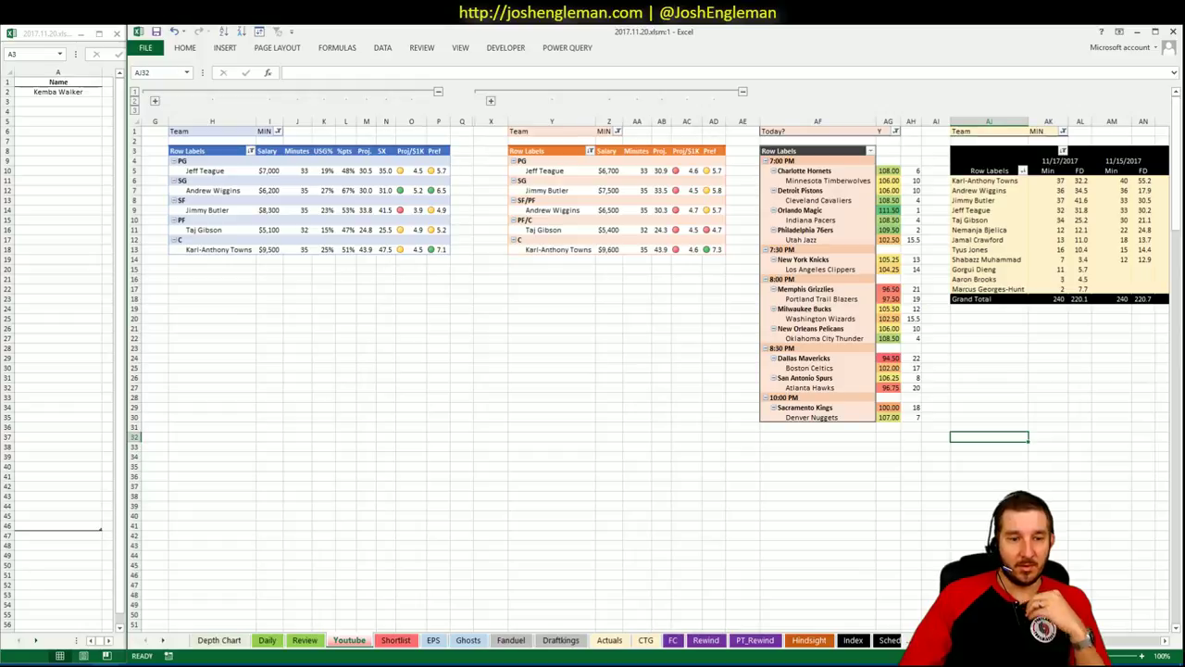
# Step: Switch to the FanDuel lineup page of FantasyCruncher in the browser, list only SG players and inspect Andrew Wiggins' game log
pyautogui.hotkey('alt', 'Tab')
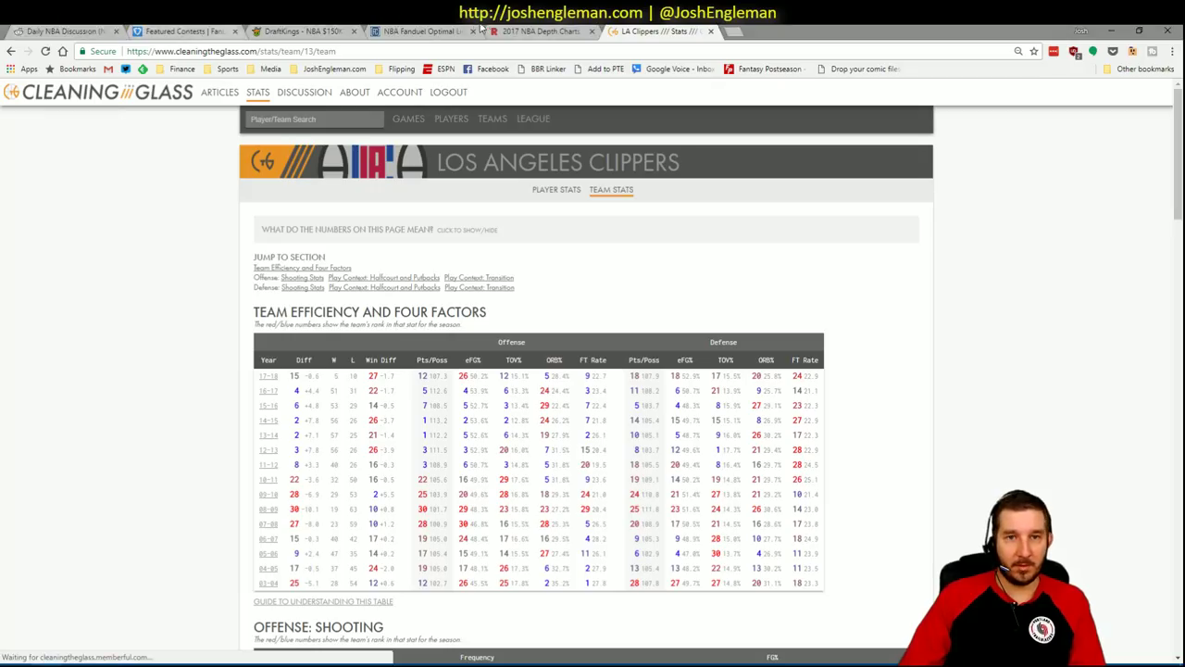
pyautogui.click(432, 29)
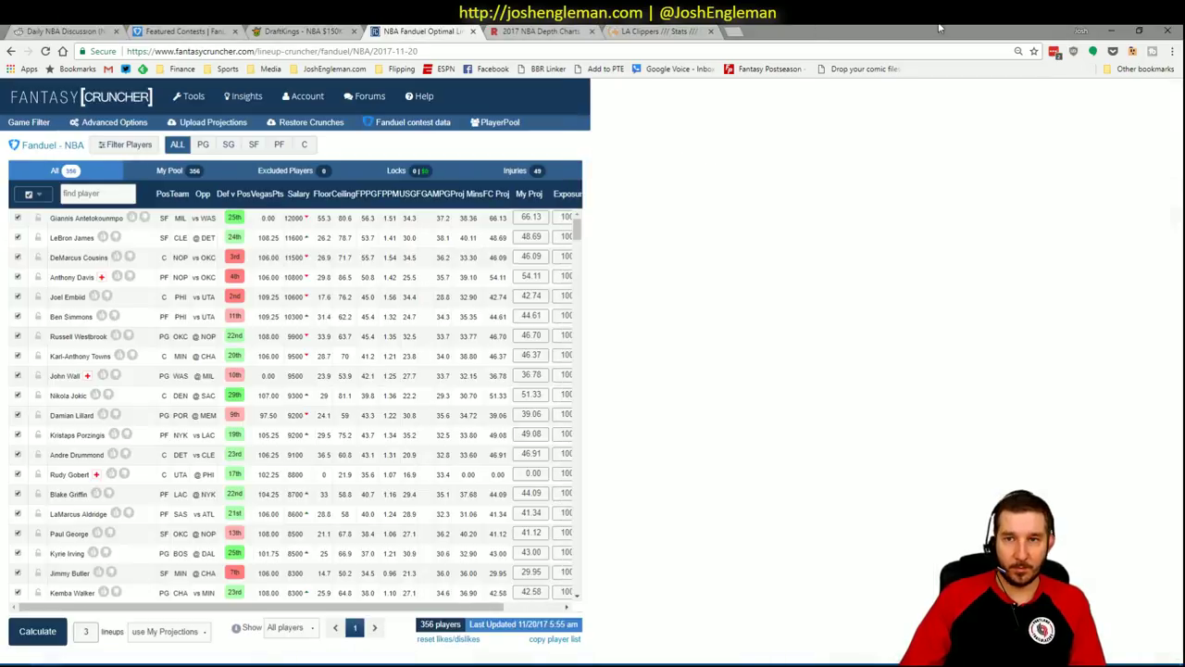
pyautogui.doubleClick(939, 28)
pyautogui.click(1023, 88)
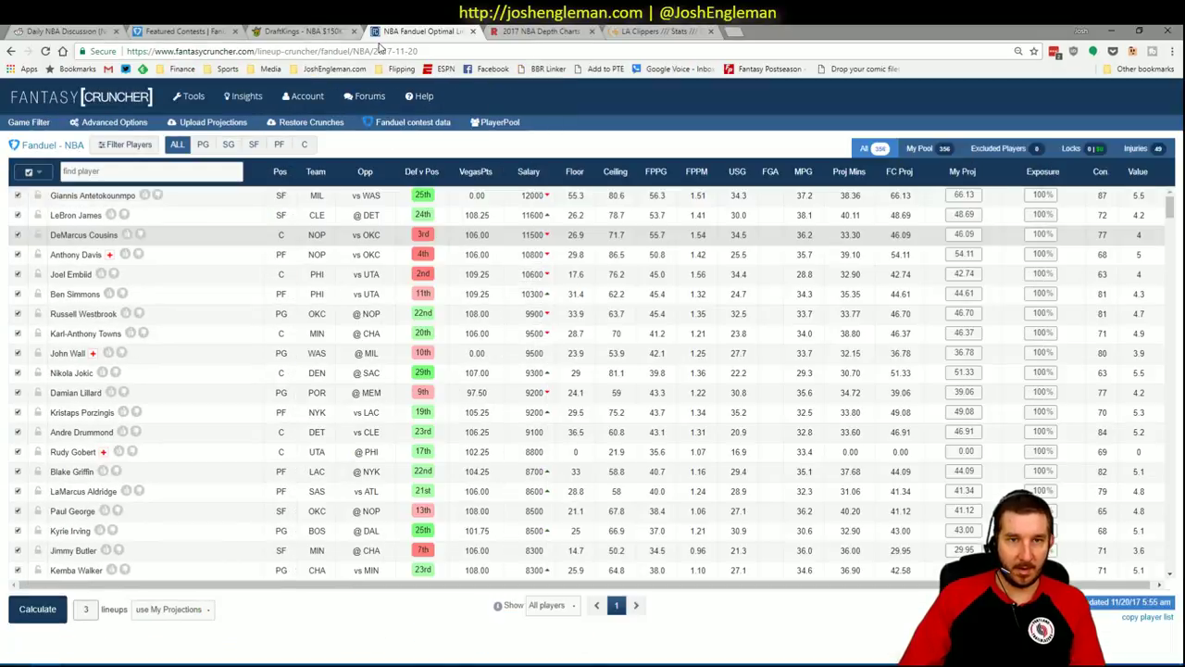
pyautogui.click(228, 145)
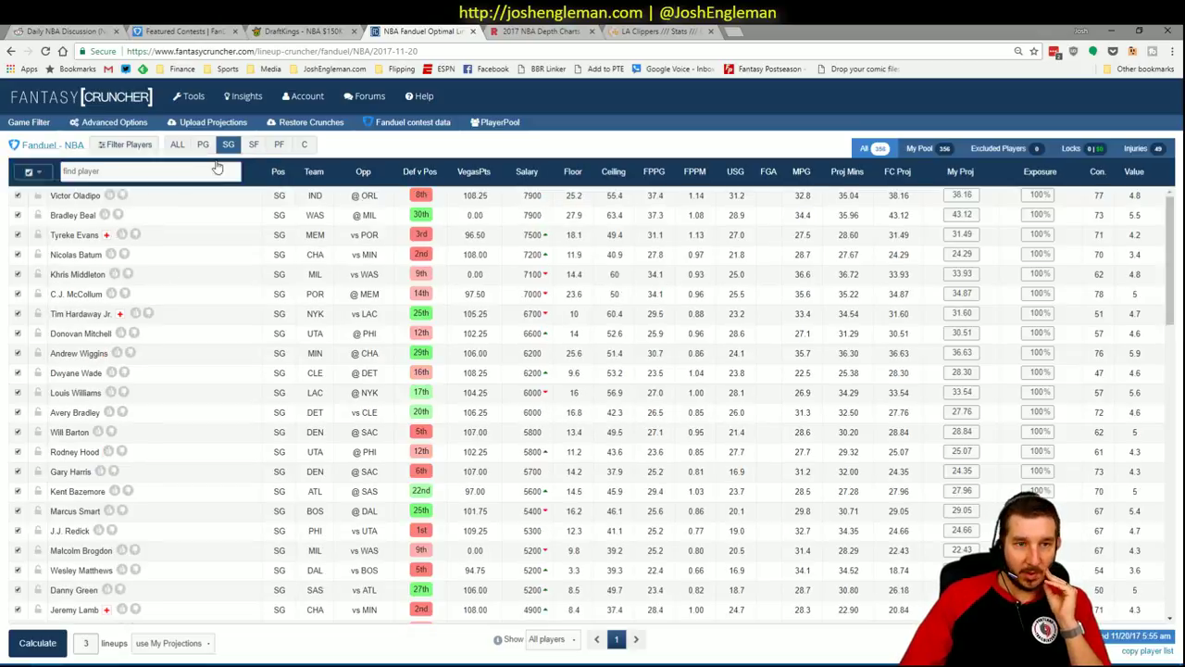
pyautogui.click(91, 357)
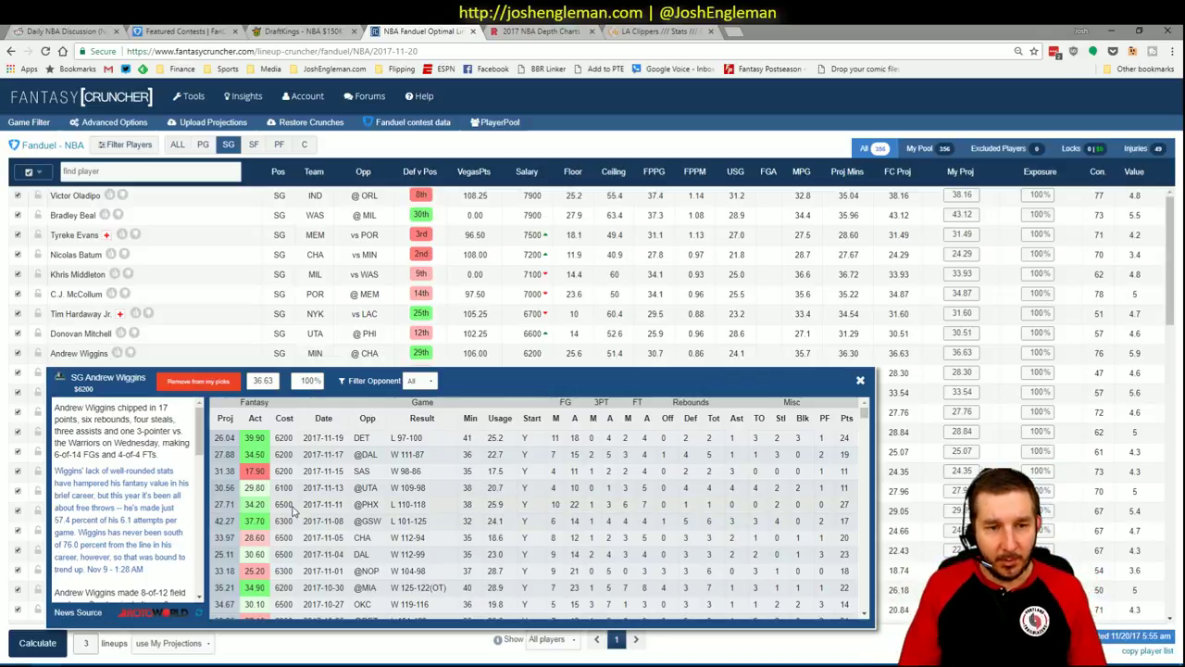
pyautogui.click(859, 380)
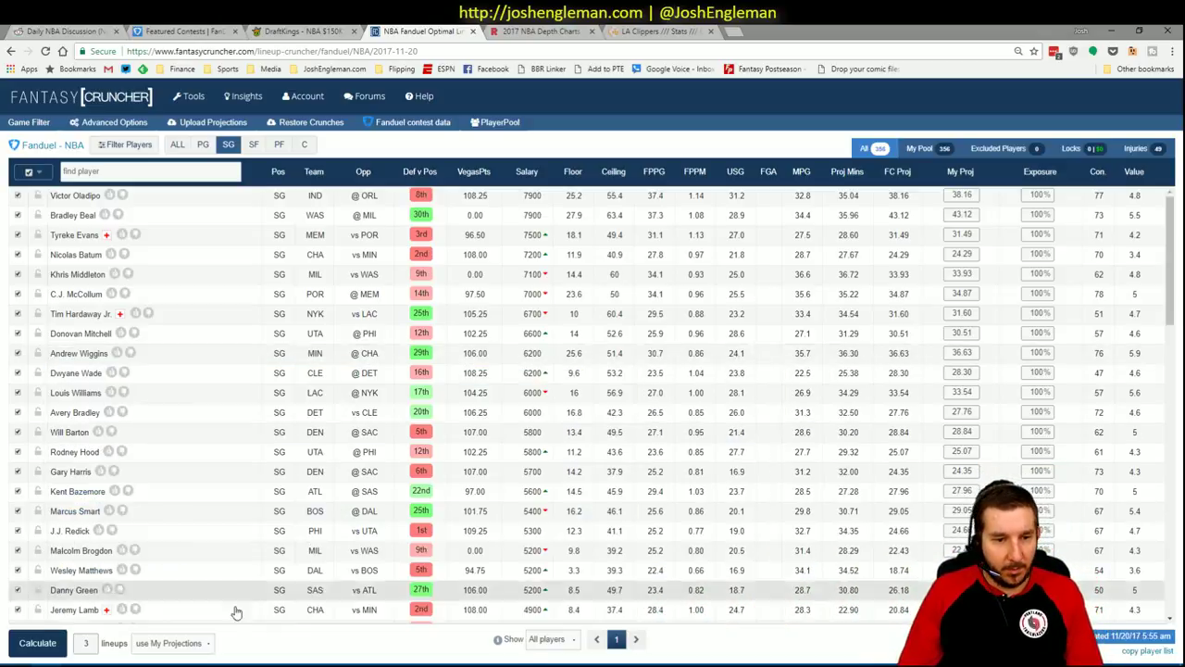
# Step: Switch back to the Excel player list and add Andrew Wiggins below Kemba Walker, in cell A3
pyautogui.click(74, 616)
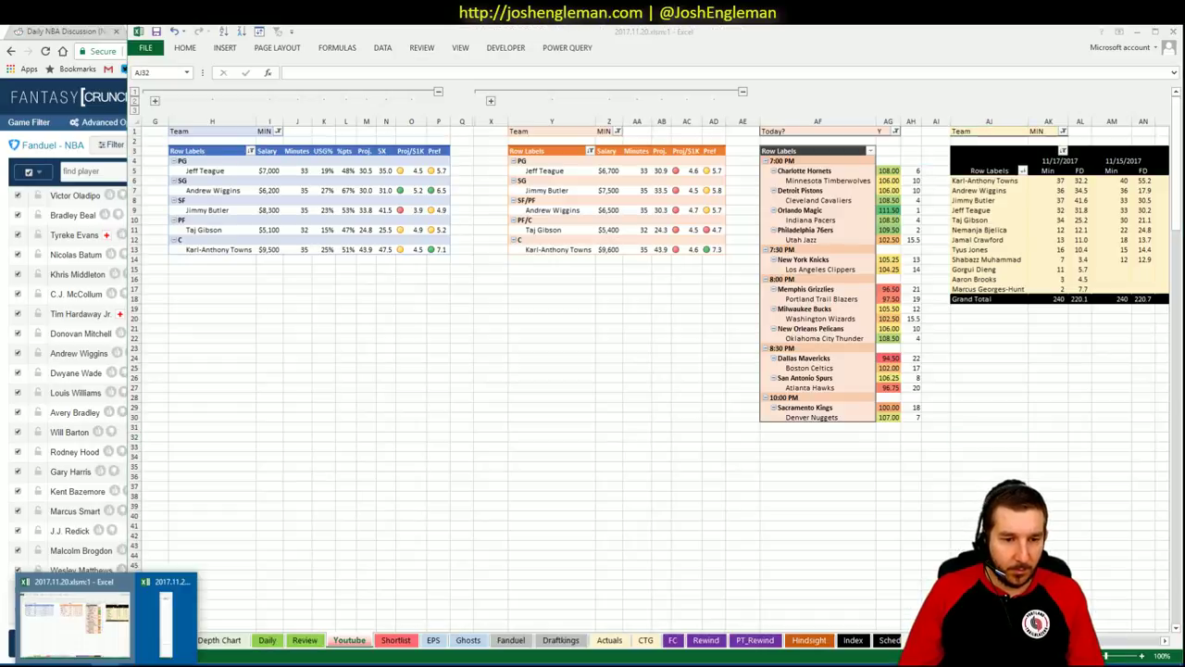
pyautogui.click(165, 613)
pyautogui.write('Andrew')
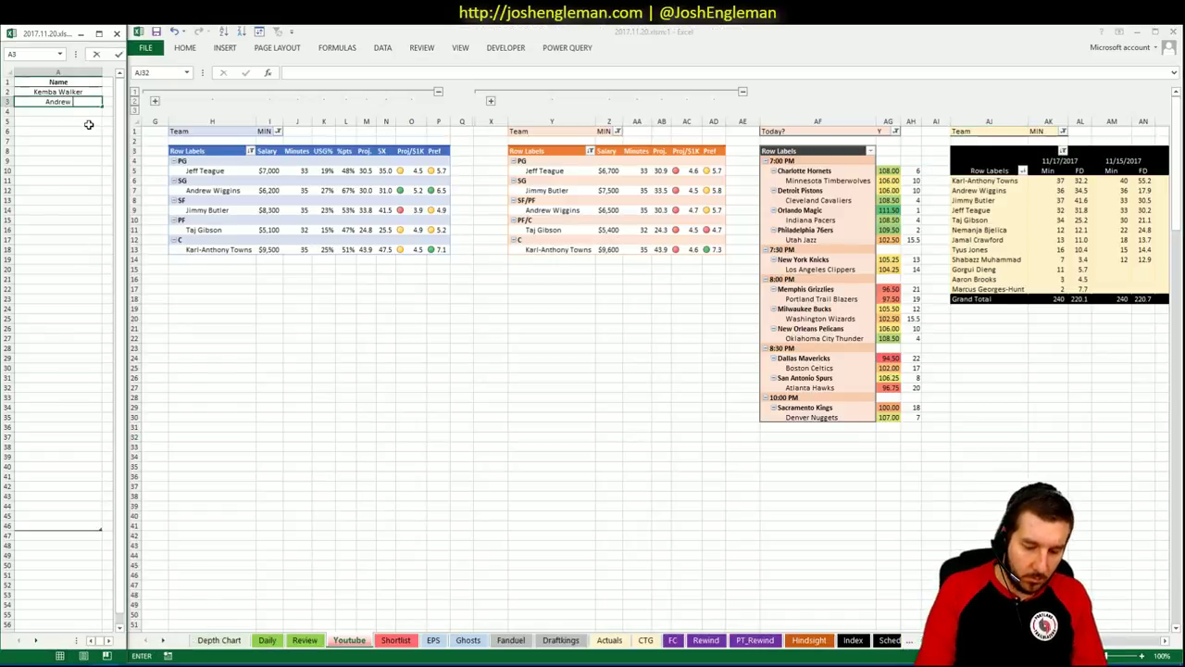
pyautogui.write(' Wiggins')
pyautogui.press('Return')
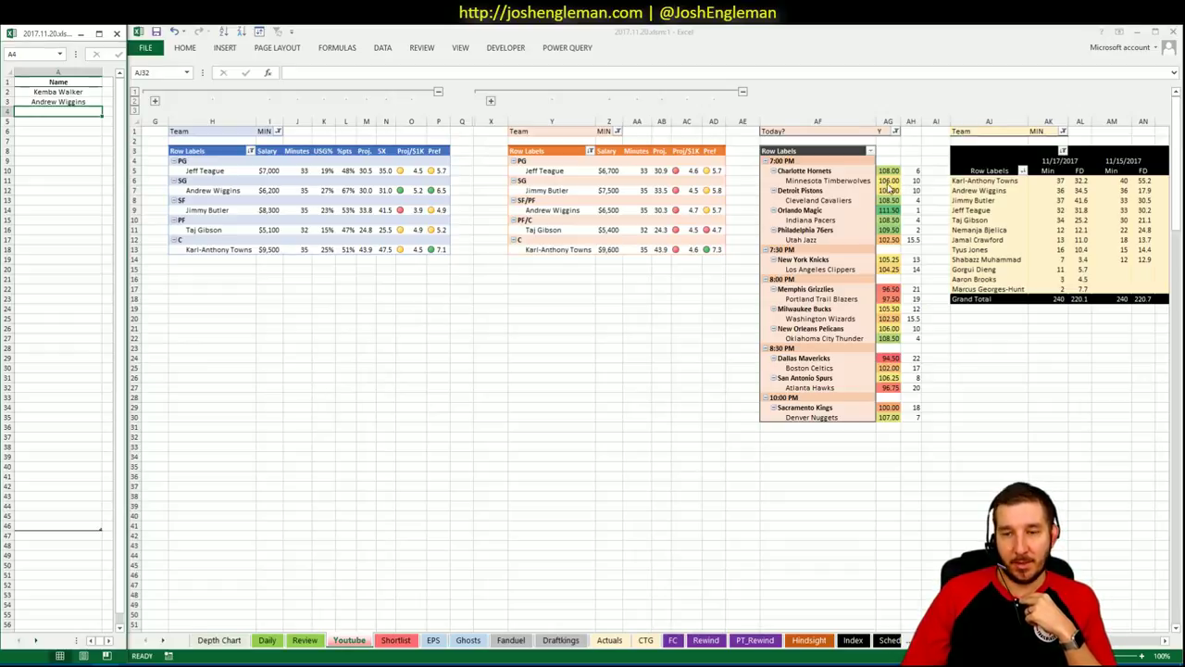
pyautogui.hotkey('alt', 'Tab')
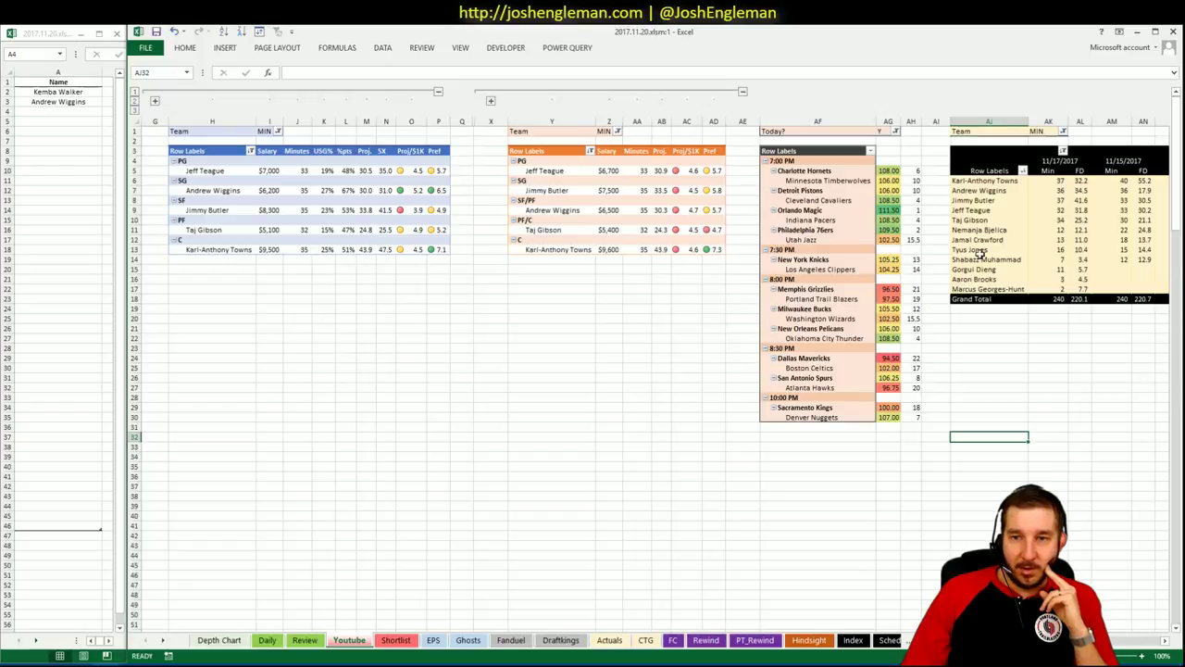
pyautogui.click(652, 284)
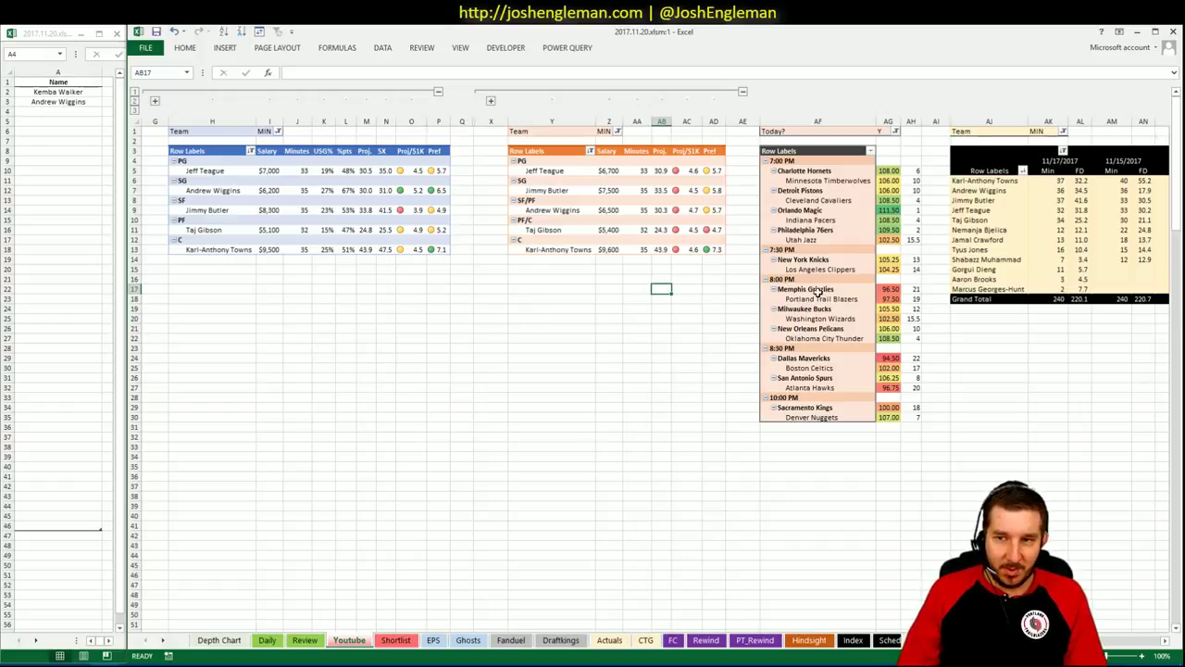
pyautogui.hscroll(1, 815, 298)
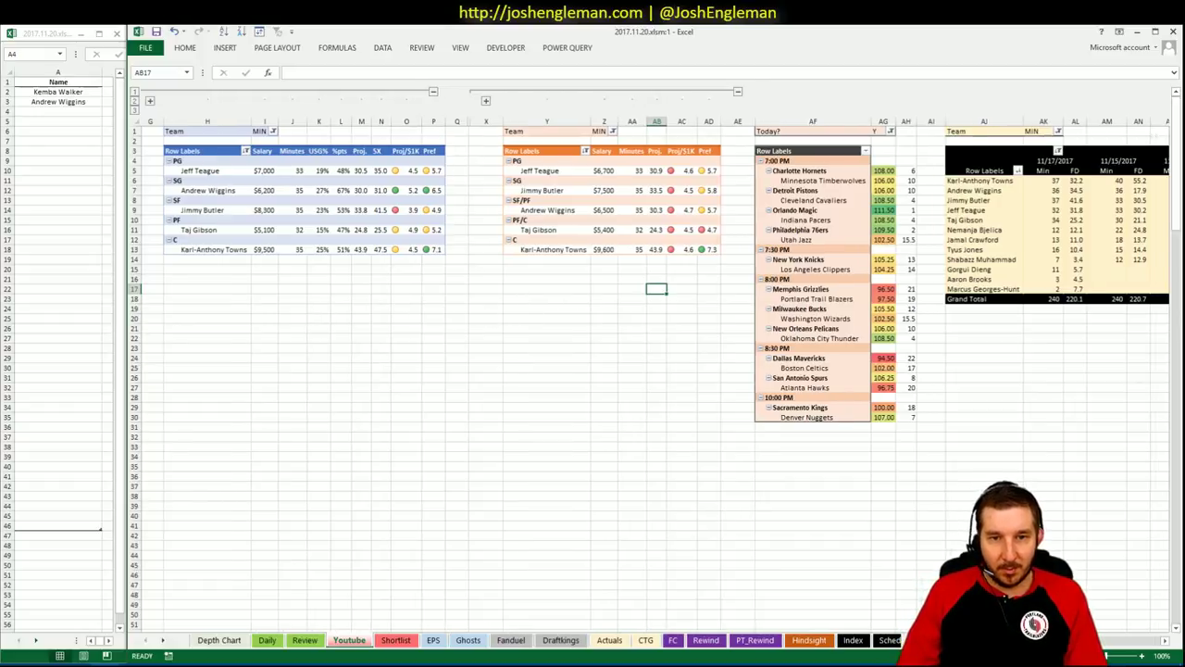
# Step: Compare the MIN players' projections in the blue and orange pivot tables with their recent-game minutes and fantasy points
pyautogui.hscroll(5, 648, 370)
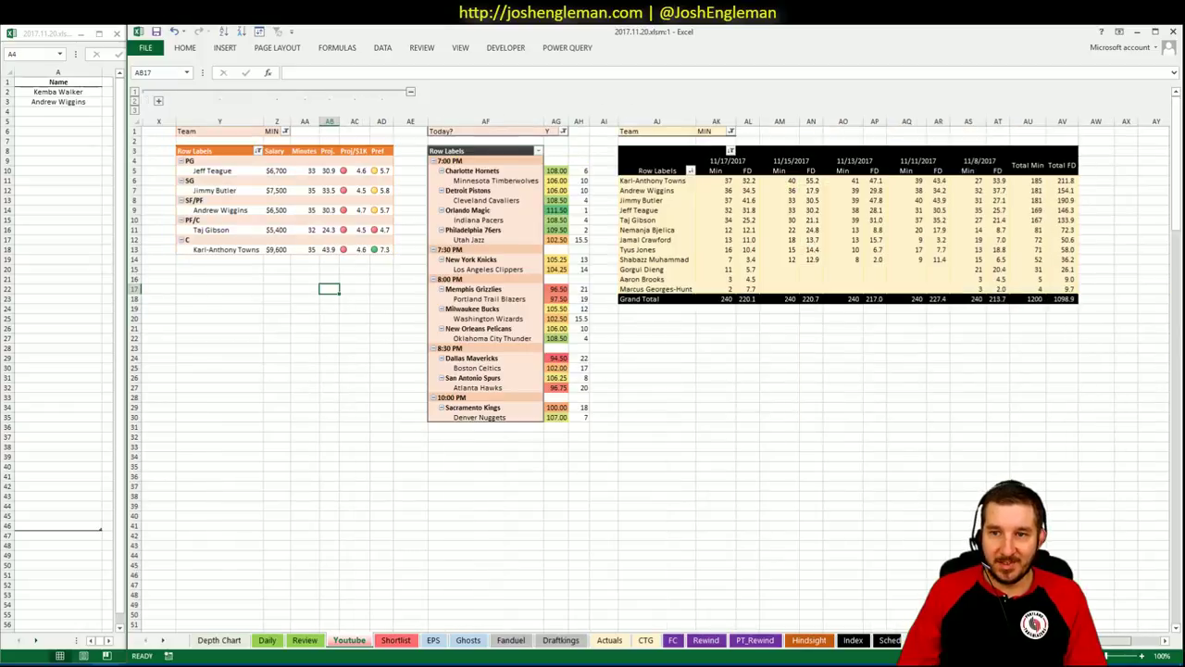
pyautogui.hscroll(-6, 593, 370)
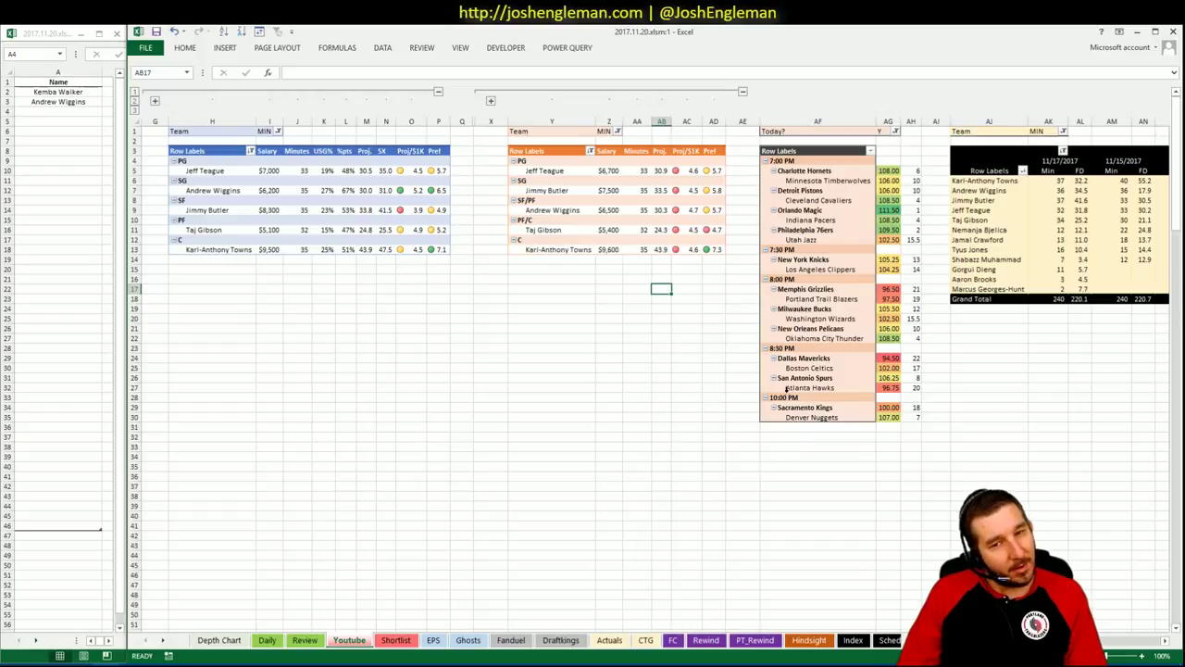
pyautogui.click(462, 230)
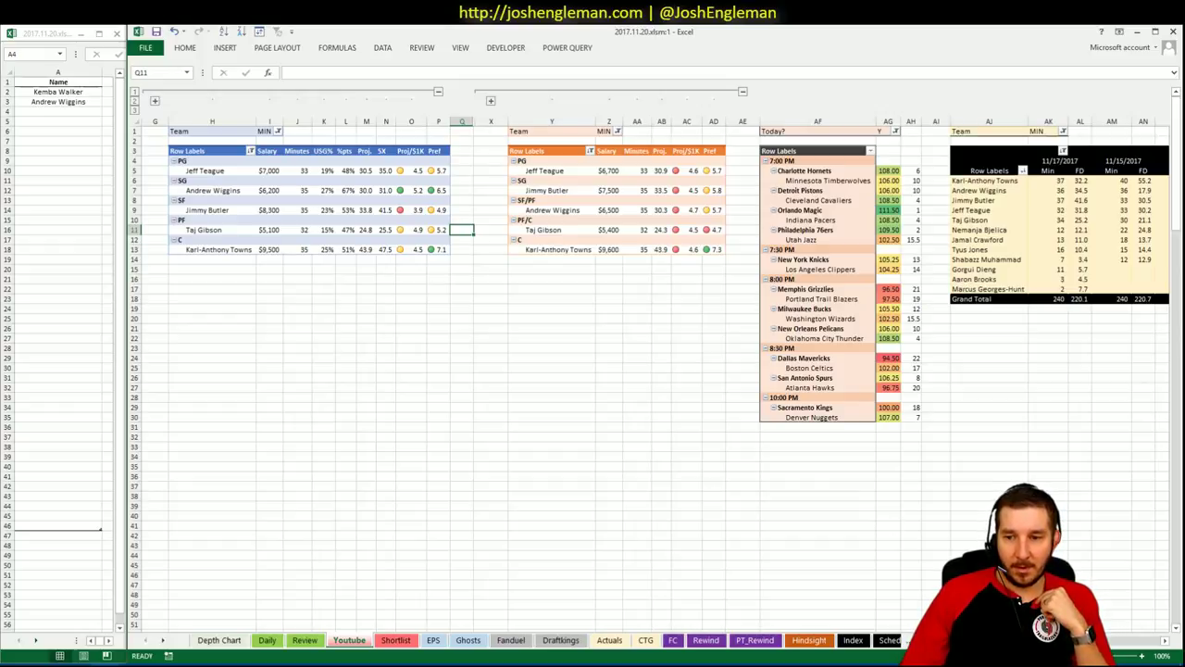
pyautogui.hscroll(3, 592, 370)
pyautogui.hscroll(-3, 592, 371)
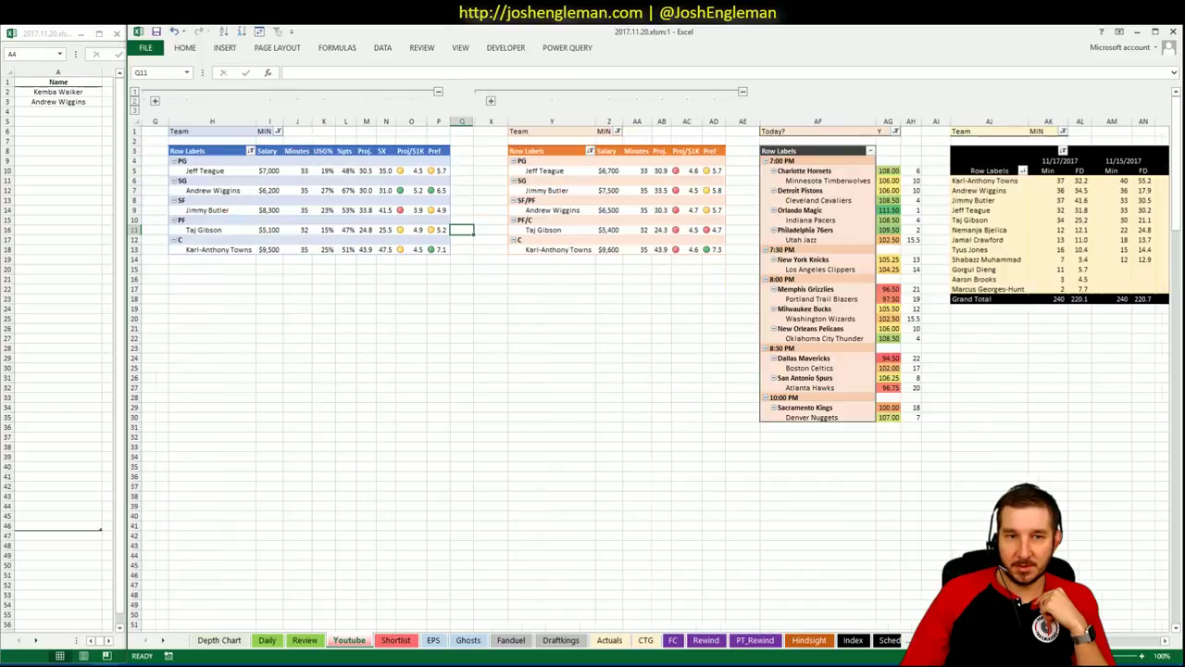
pyautogui.hscroll(5, 593, 371)
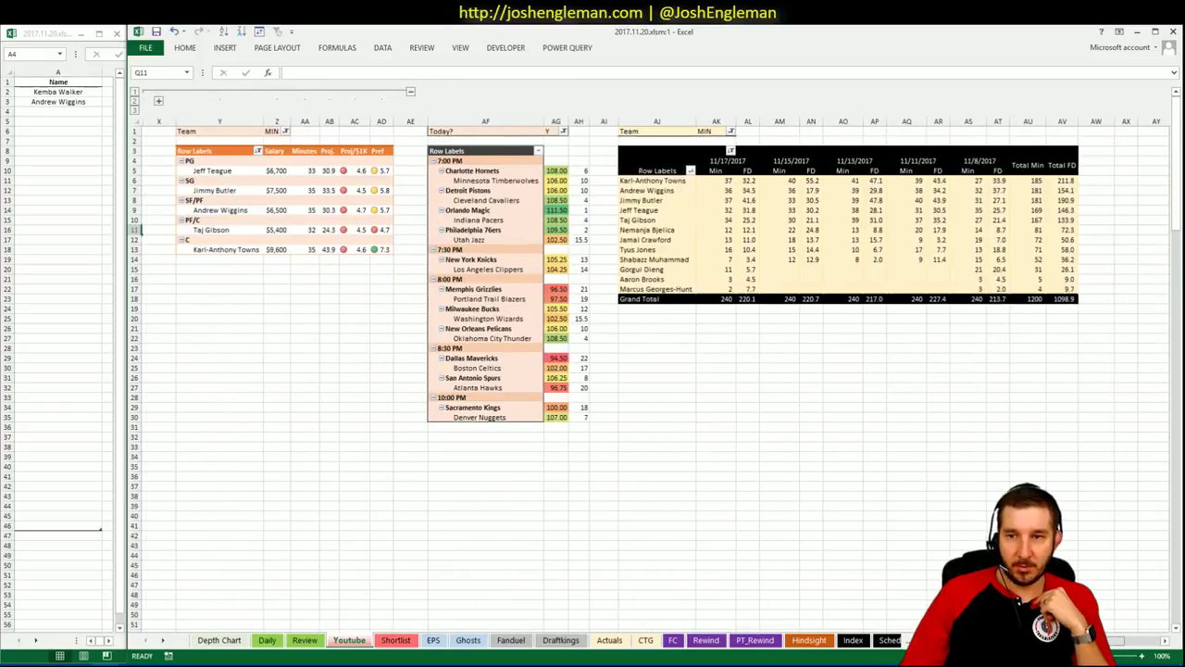
pyautogui.hscroll(-5, 682, 481)
# Step: Add Taj Gibson to the player list in cell A4, below Andrew Wiggins
pyautogui.click(84, 114)
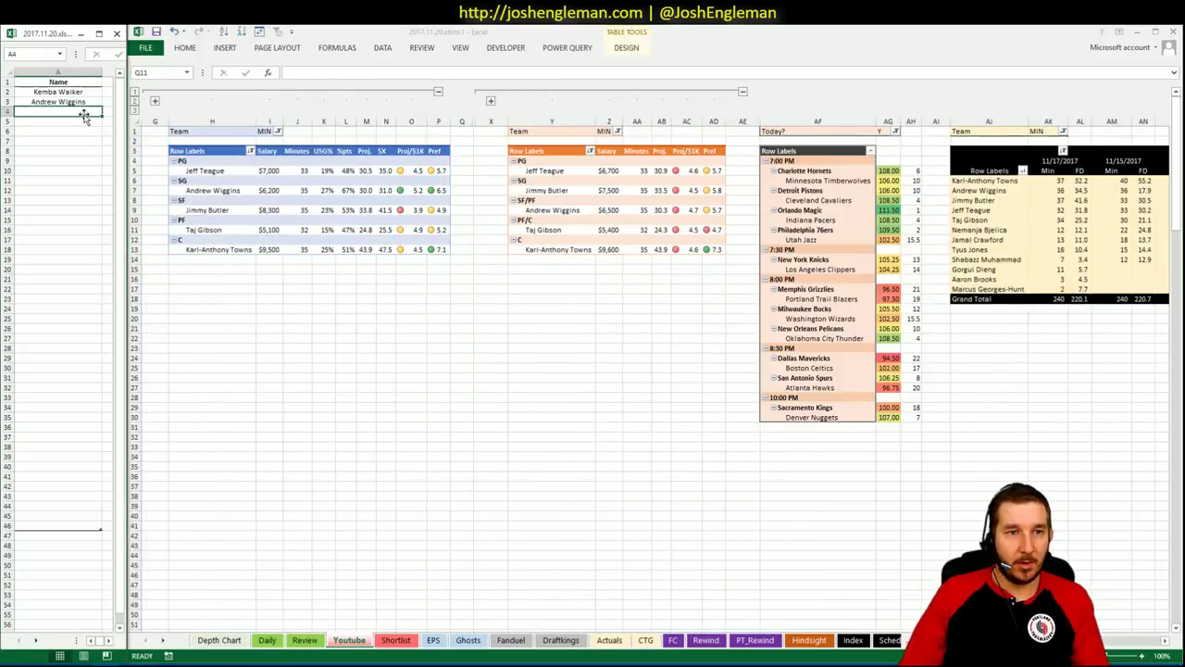
pyautogui.write('Taj')
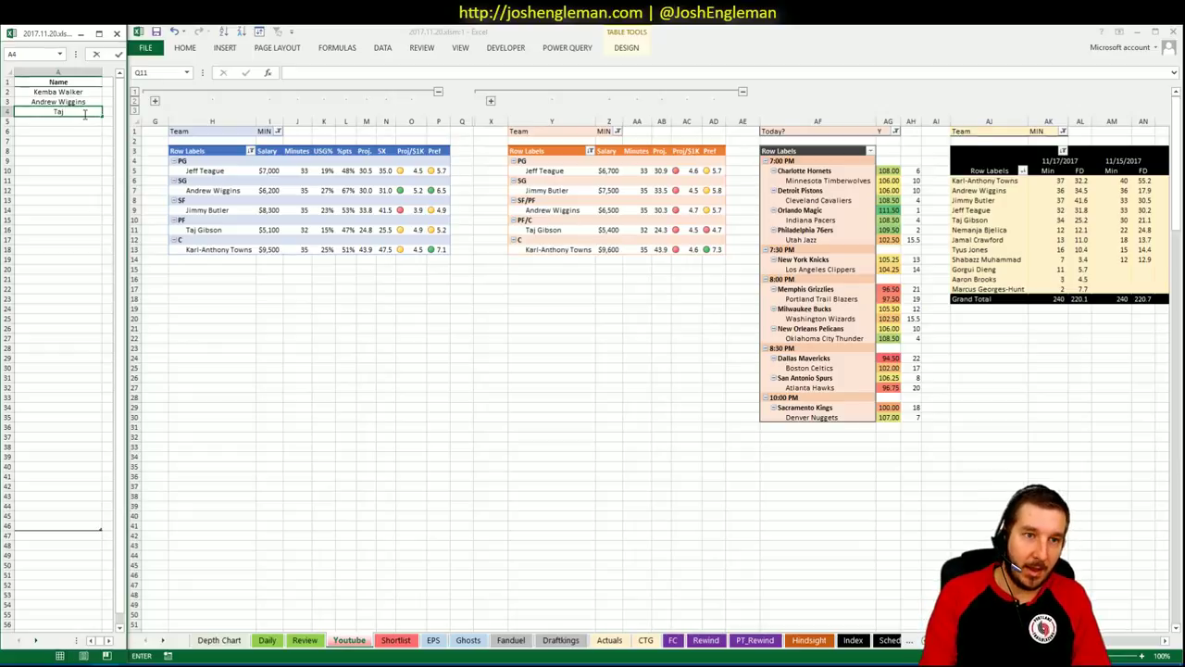
pyautogui.write(' Gibson')
pyautogui.press('Return')
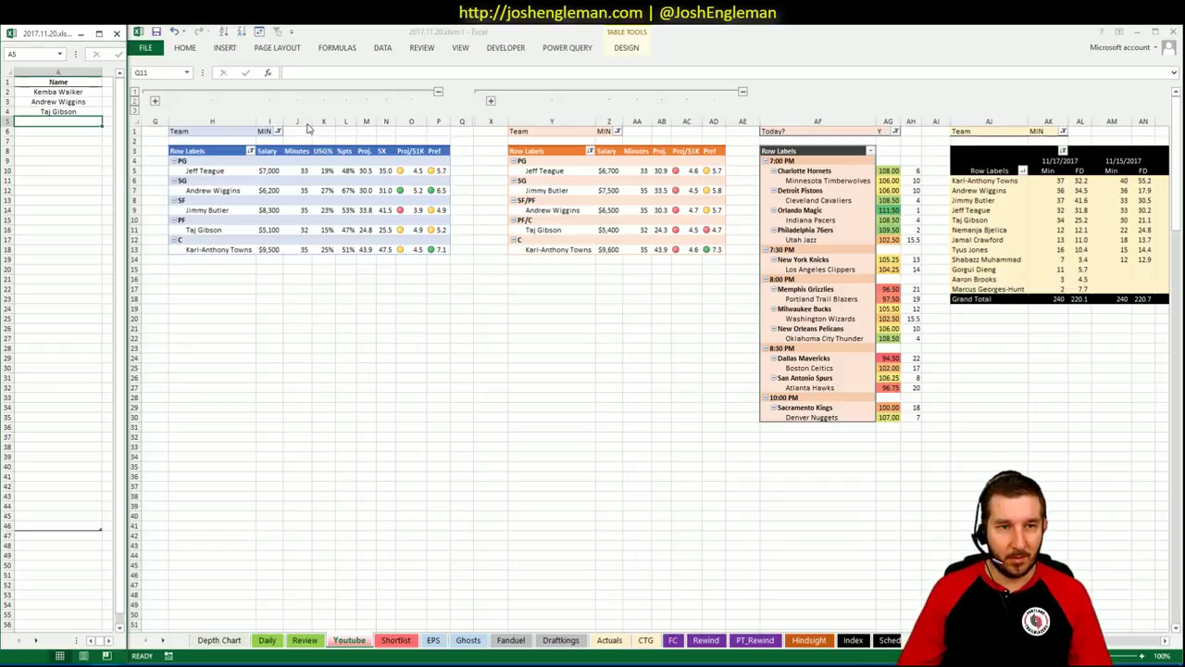
# Step: Set the Team filter of the blue projections pivot table to DET
pyautogui.click(277, 132)
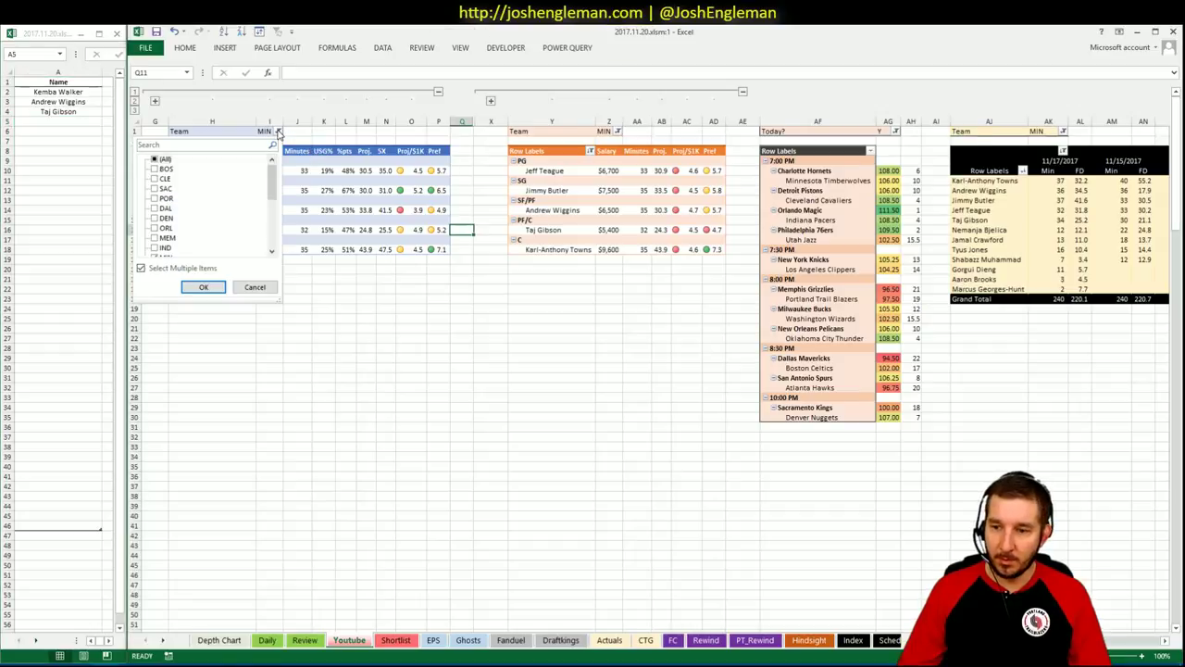
pyautogui.write('det')
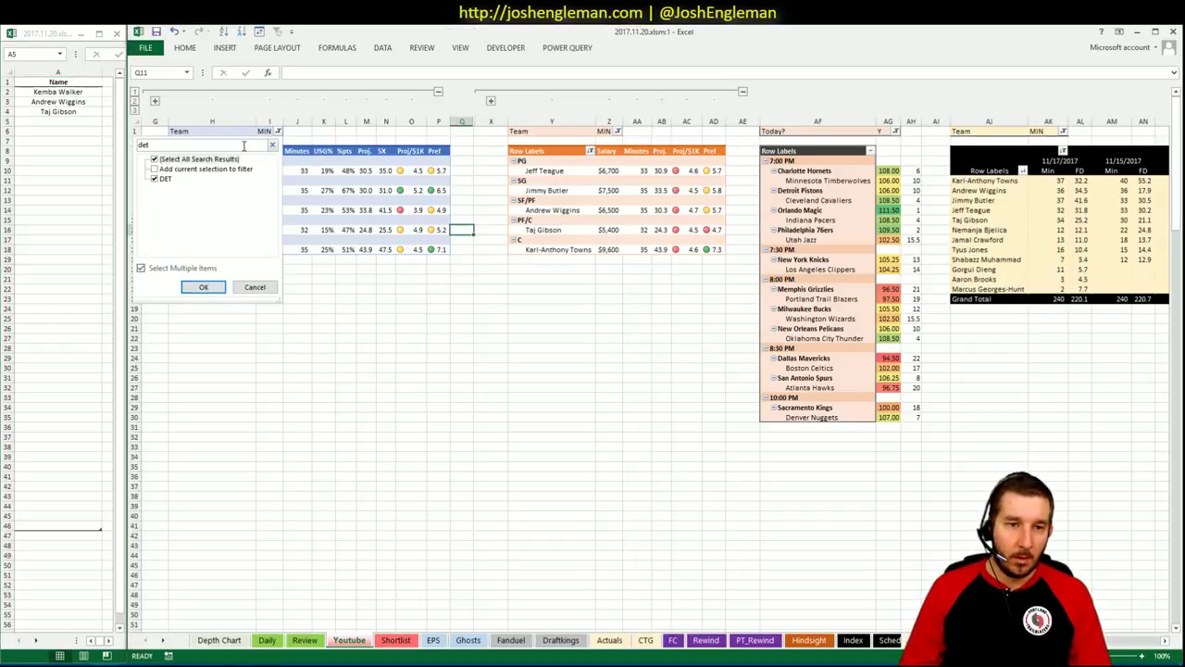
pyautogui.press('Return')
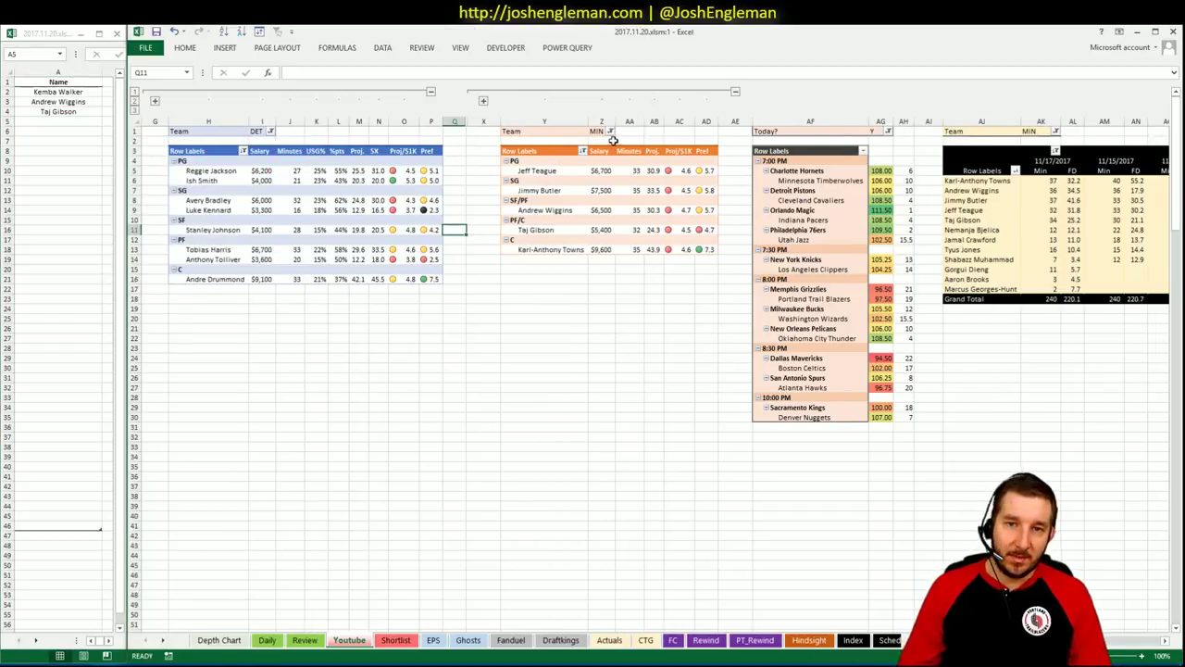
# Step: Set the Team filter of the orange projections pivot table to DET
pyautogui.click(609, 131)
pyautogui.click(544, 146)
pyautogui.write('d')
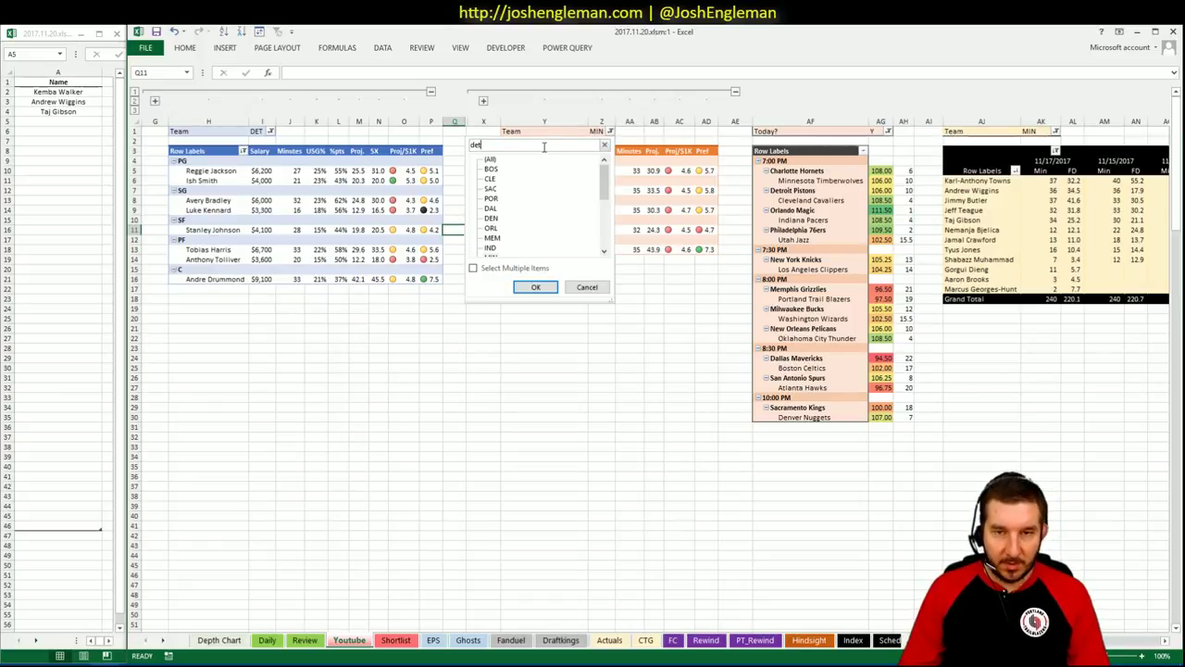
pyautogui.write('et')
pyautogui.press('Return')
# Step: Filter the recent-games pivot table to team DET and review its minutes and fantasy points per game
pyautogui.click(1047, 132)
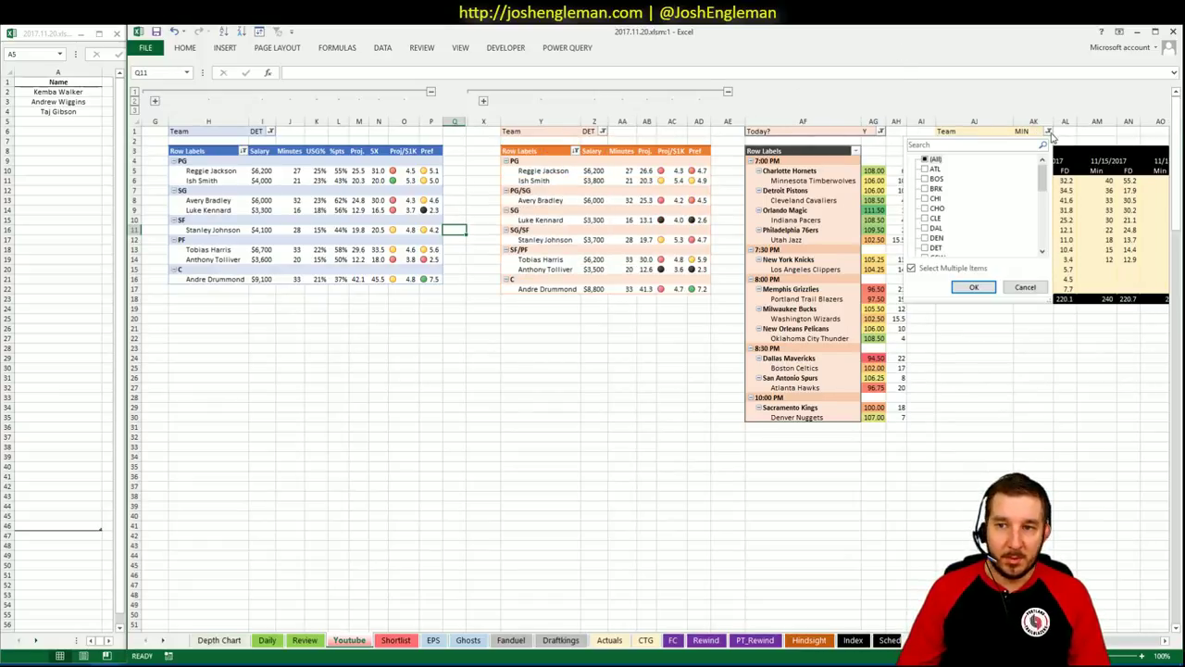
pyautogui.click(989, 144)
pyautogui.write('det')
pyautogui.press('Return')
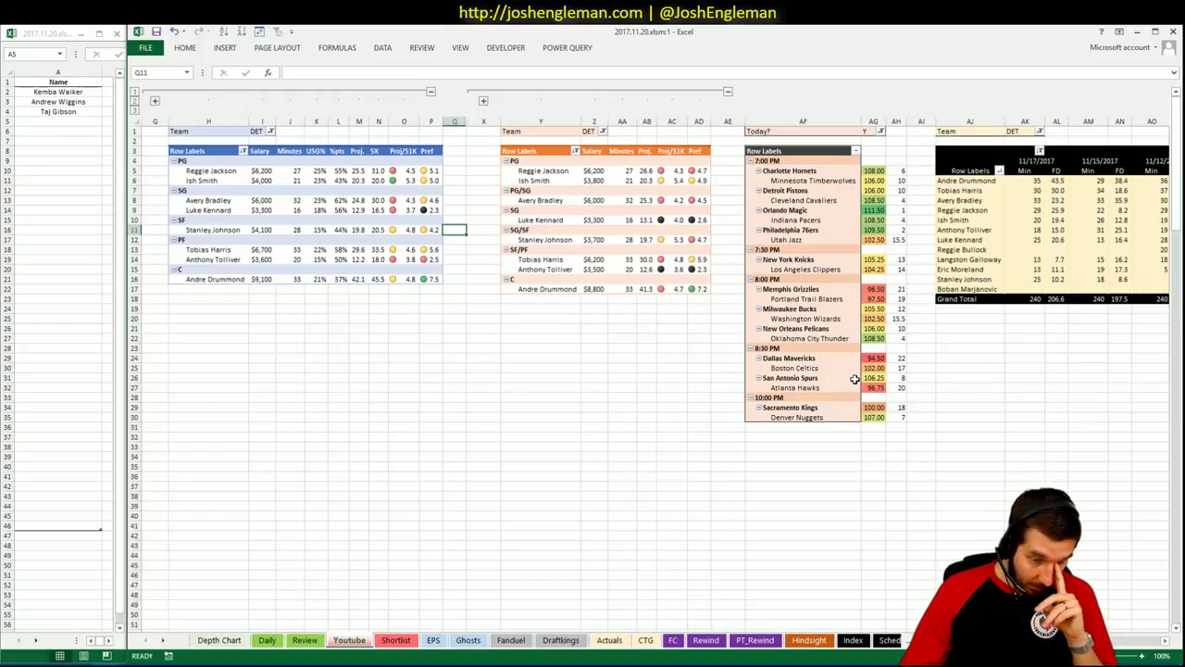
pyautogui.hscroll(5, 648, 371)
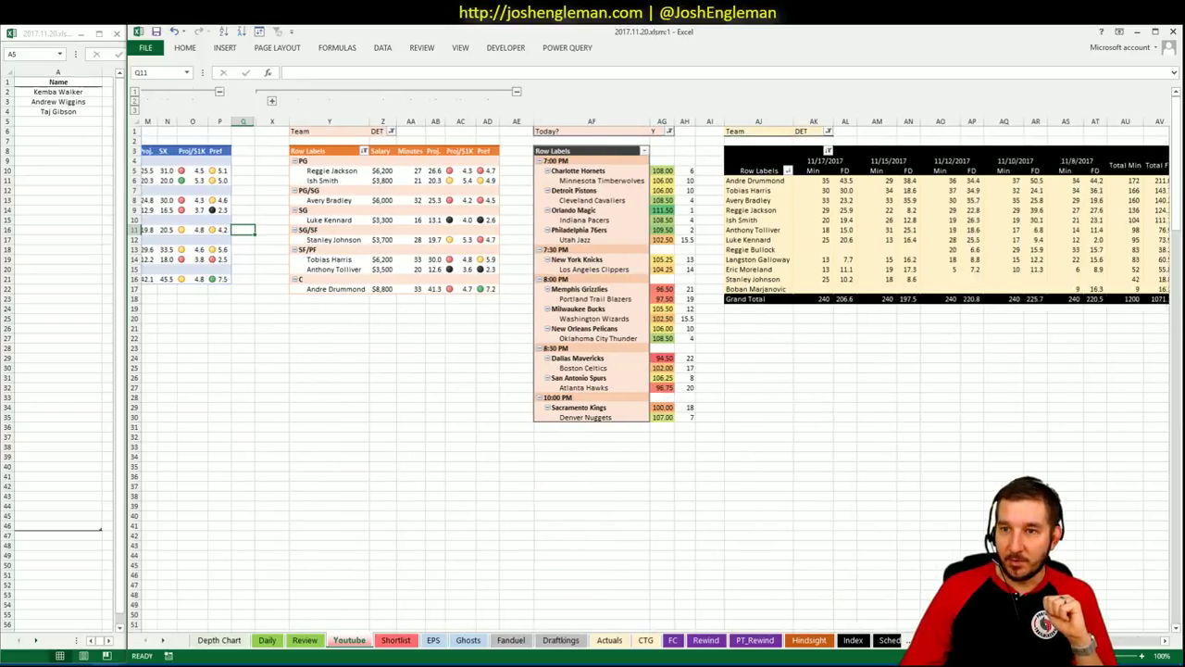
pyautogui.hscroll(-5, 649, 370)
# Step: Add Andre Drummond to the player list in cell A5, below Taj Gibson
pyautogui.click(79, 119)
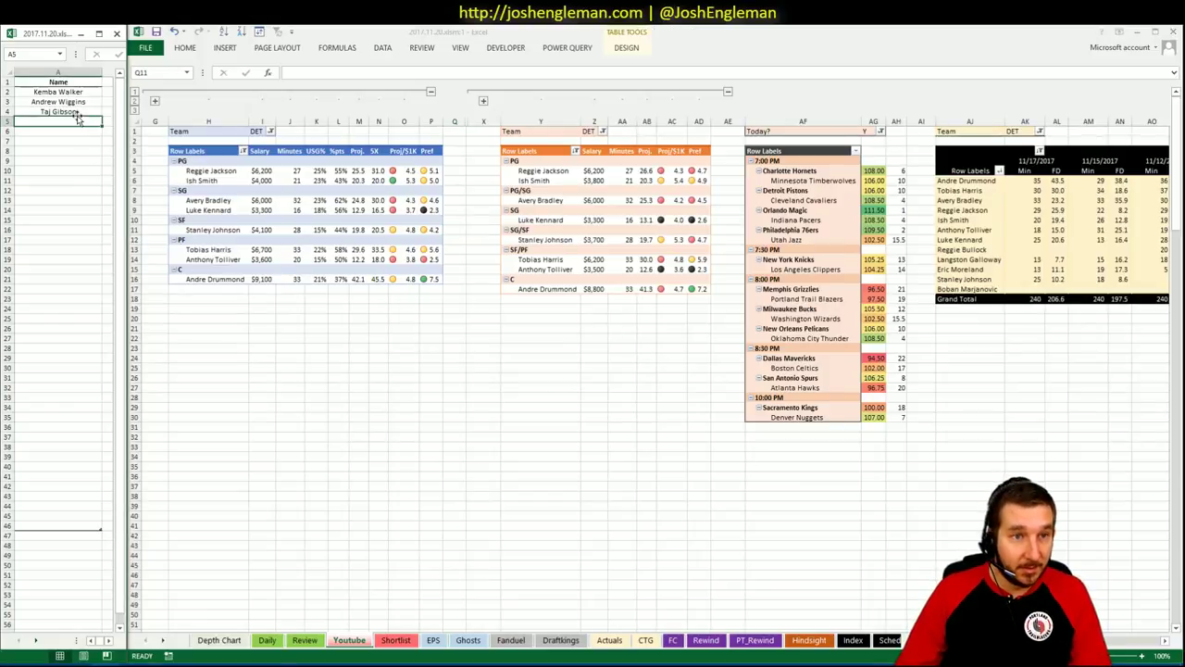
pyautogui.write('Andre Drummond')
pyautogui.press('Return')
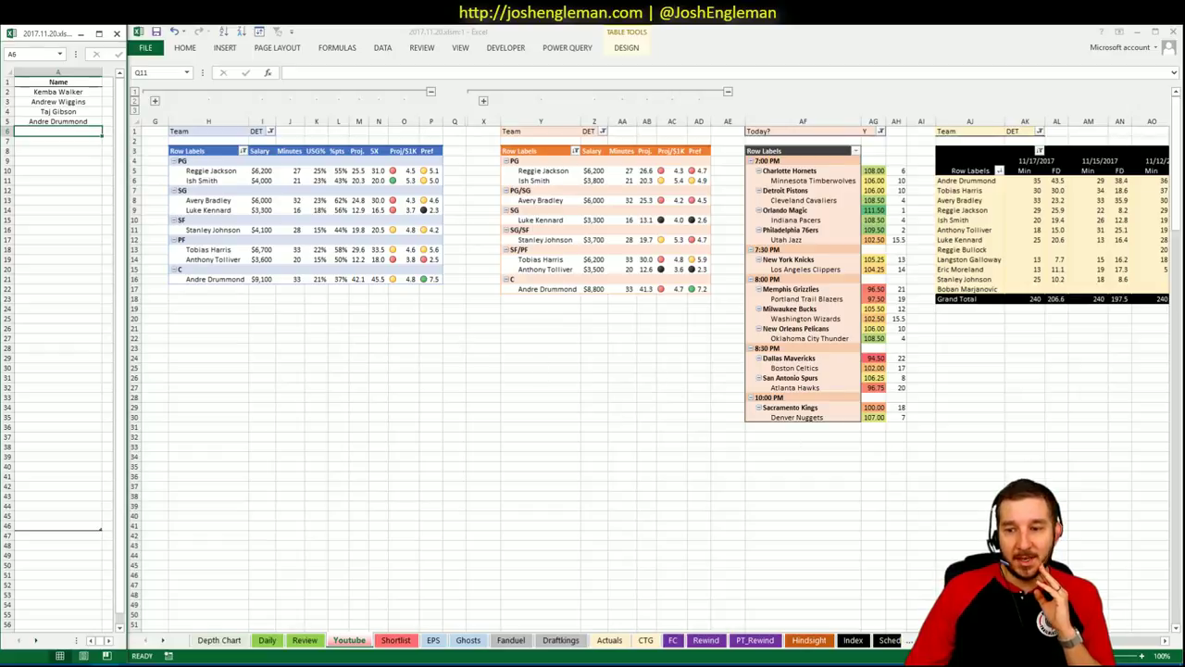
# Step: Examine the DET players' salaries and projections against their minutes and fantasy points over the last five games
pyautogui.click(454, 230)
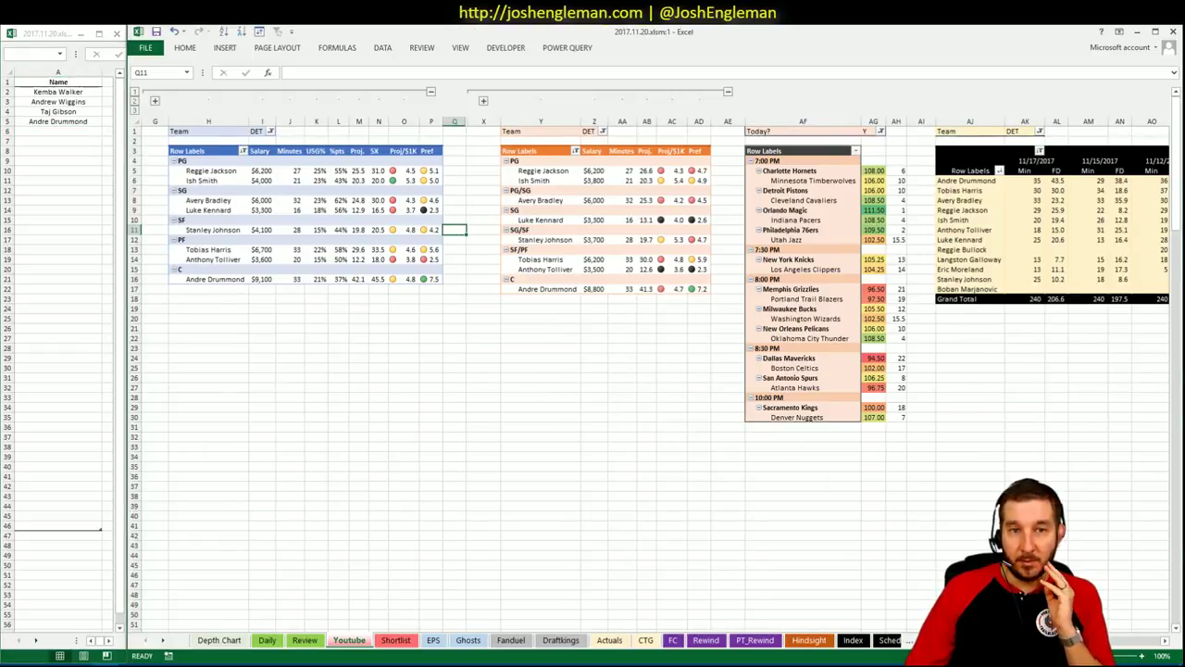
pyautogui.hscroll(6, 648, 362)
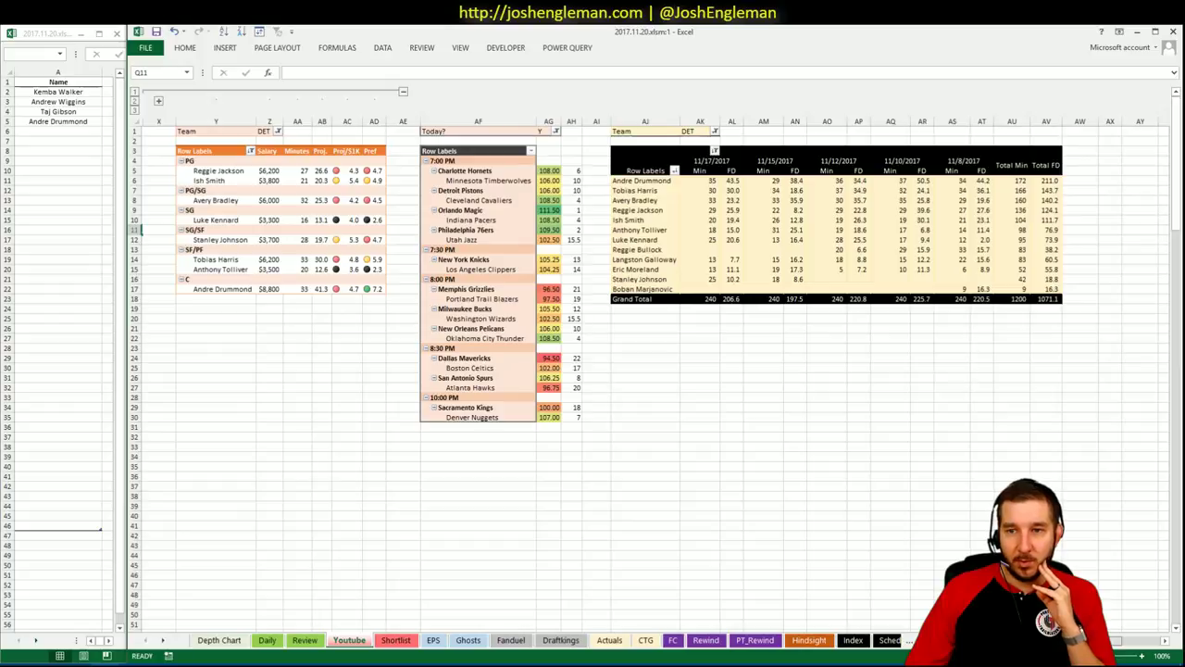
pyautogui.hscroll(-6, 648, 361)
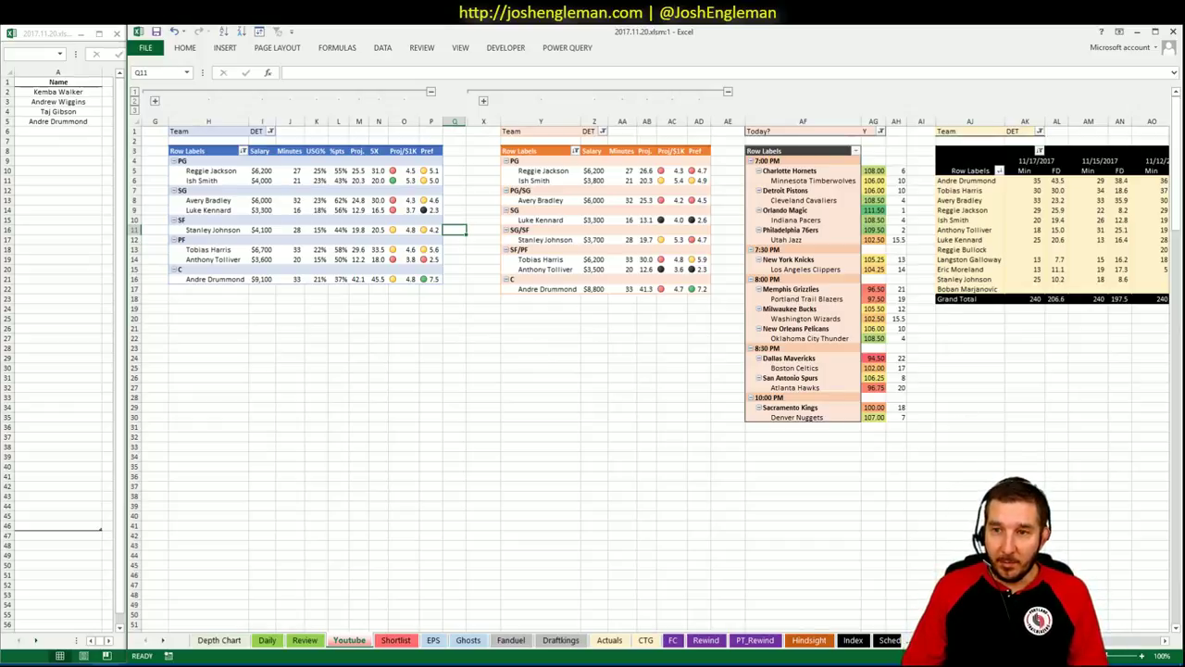
pyautogui.hscroll(3, 649, 362)
pyautogui.hscroll(-3, 648, 361)
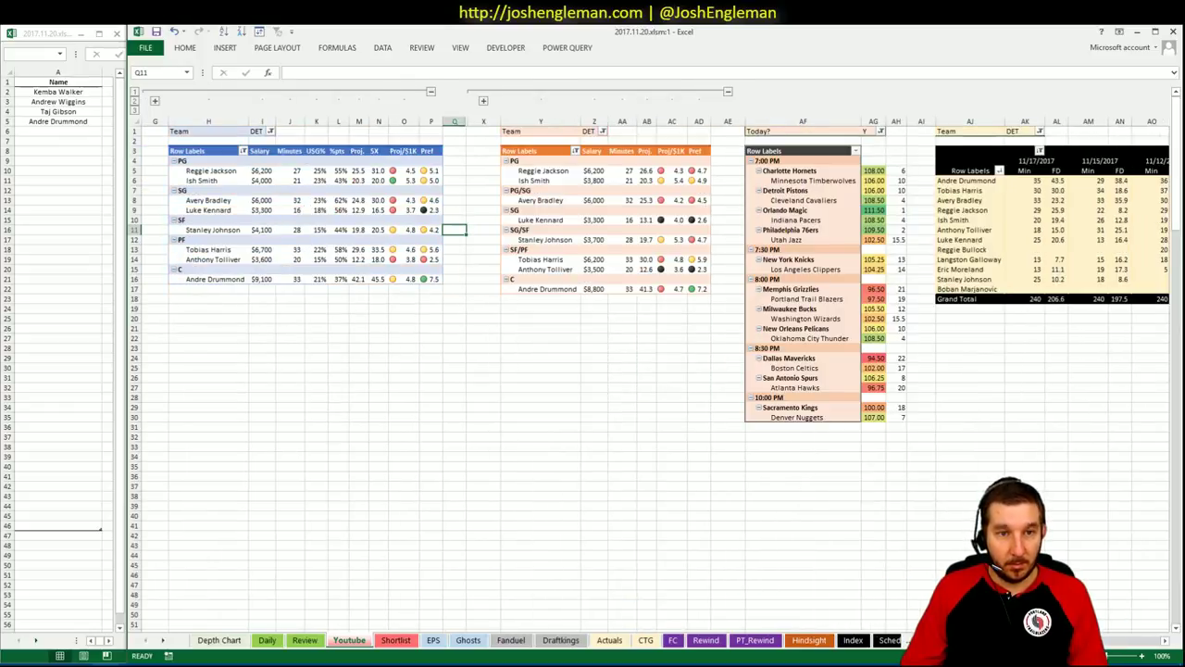
pyautogui.hscroll(5, 648, 370)
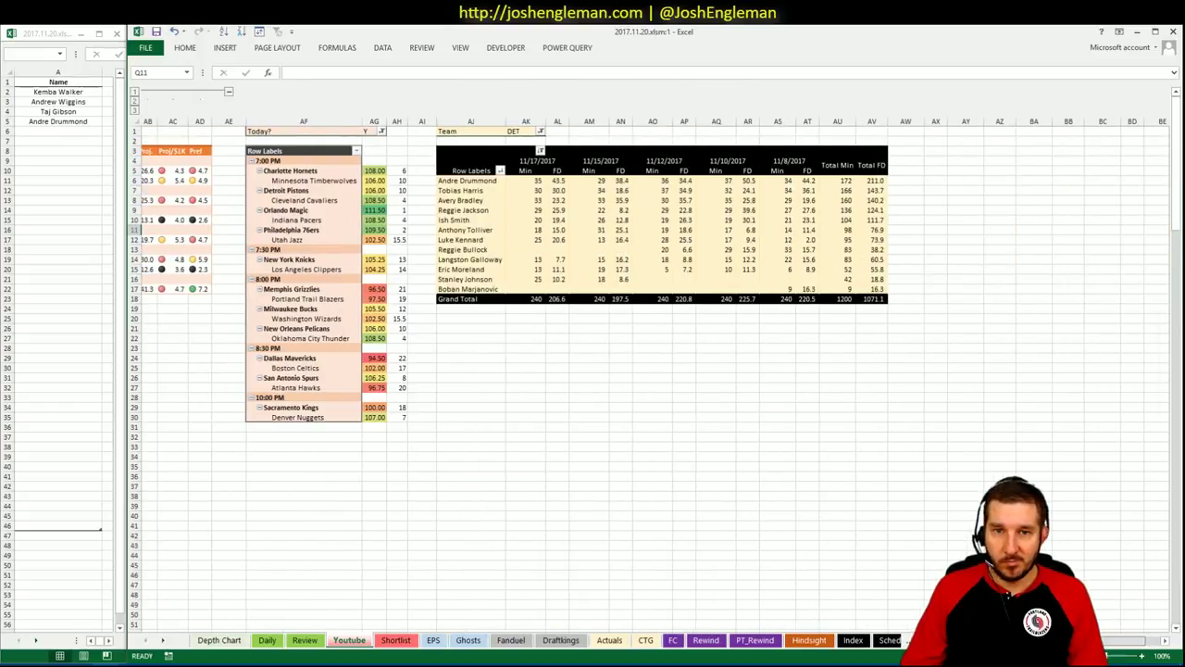
pyautogui.hscroll(-5, 648, 370)
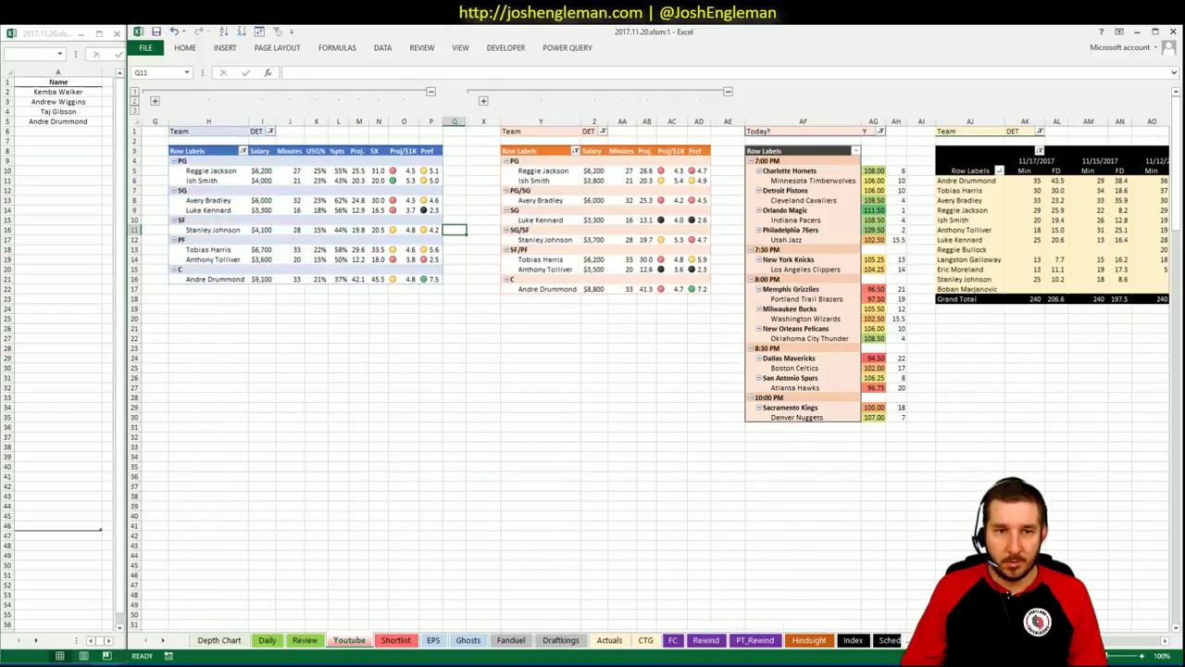
pyautogui.hscroll(3, 648, 370)
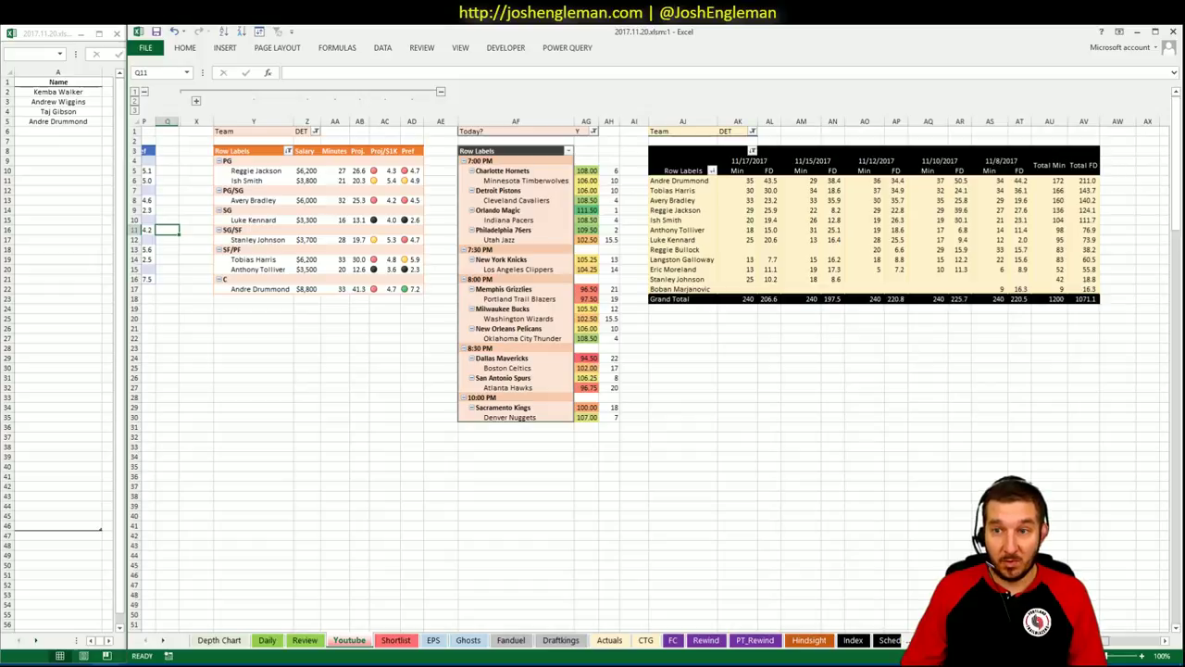
pyautogui.hscroll(-3, 648, 370)
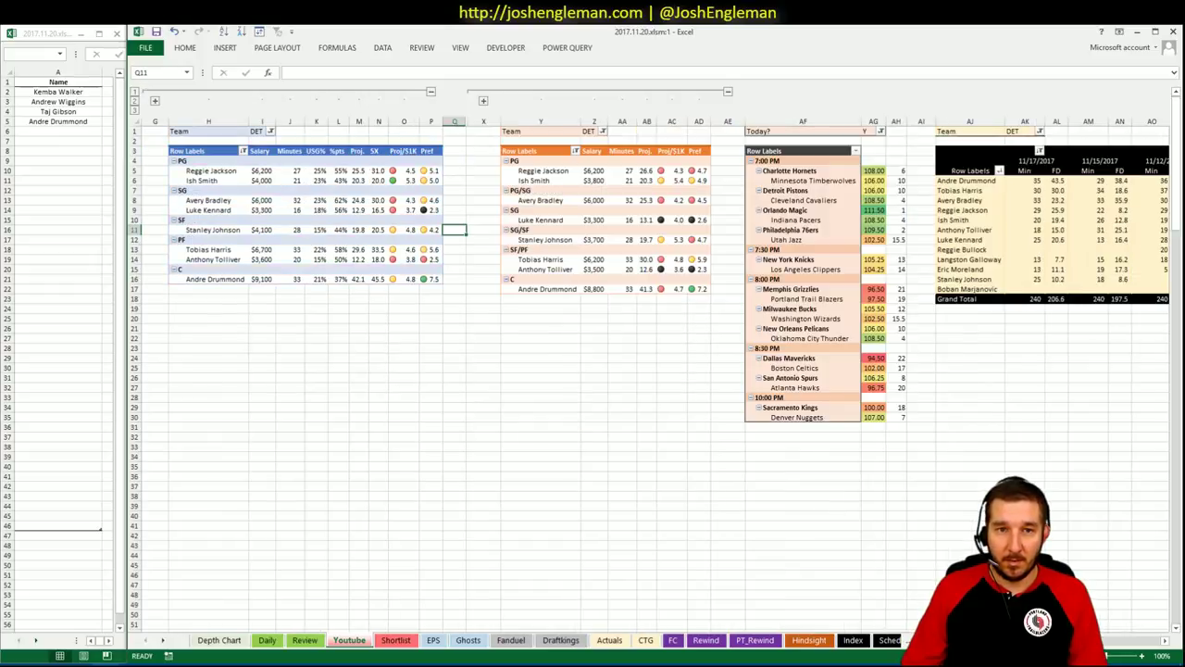
# Step: Add Avery Bradley to the player list in cell A6, below Andre Drummond
pyautogui.click(53, 133)
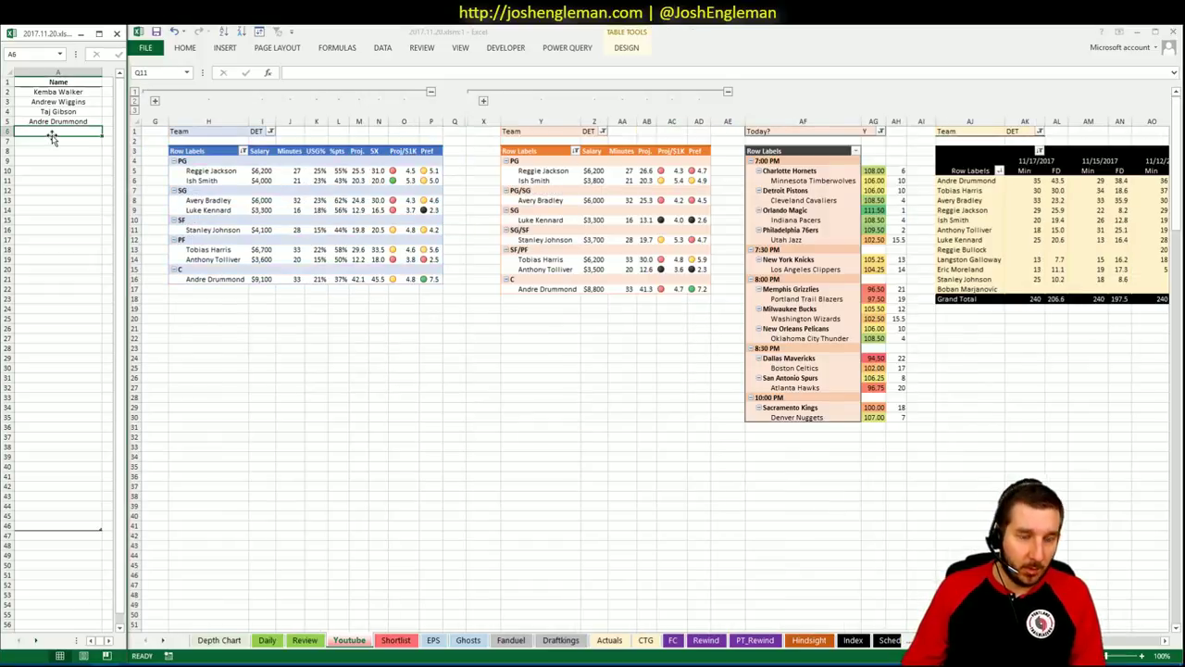
pyautogui.write('Avery Bradley')
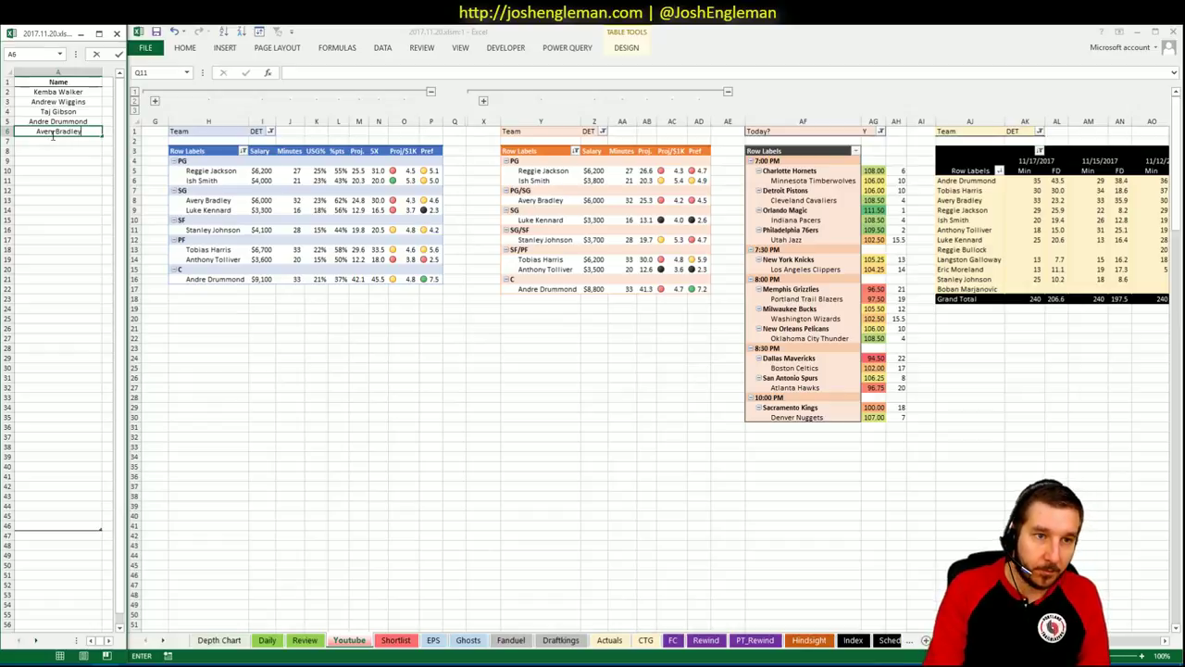
pyautogui.press('Return')
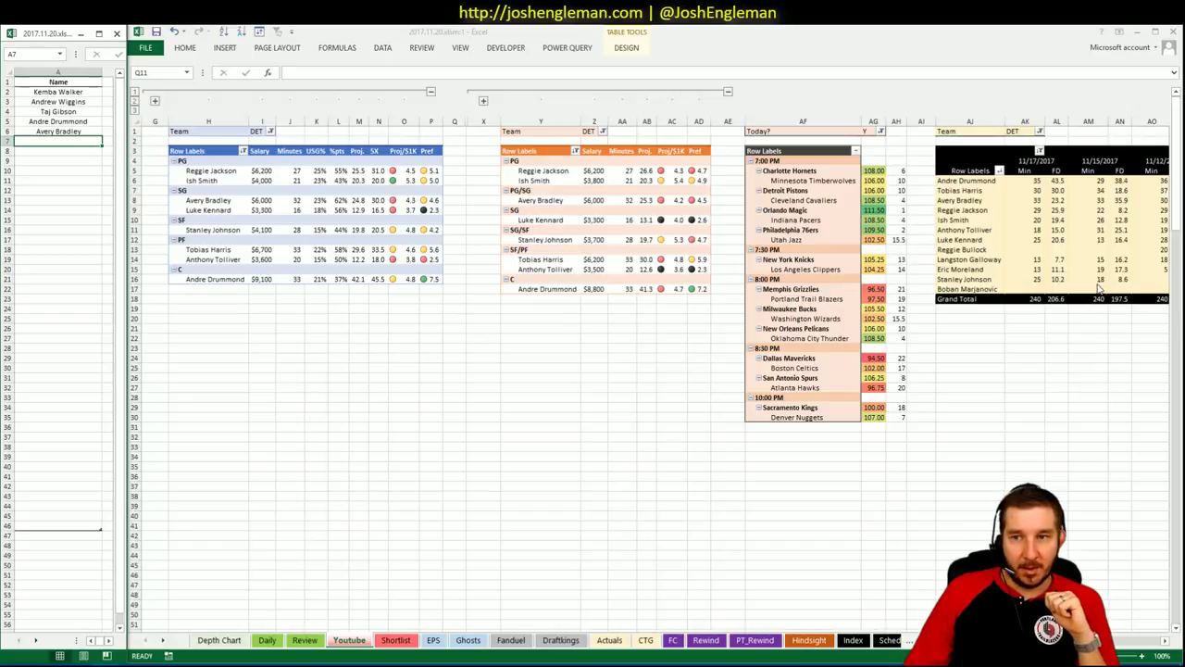
# Step: Check Stanley Johnson's 11/17/2017 minutes and switch the blue projections pivot table's Team filter to CLE only
pyautogui.click(1036, 279)
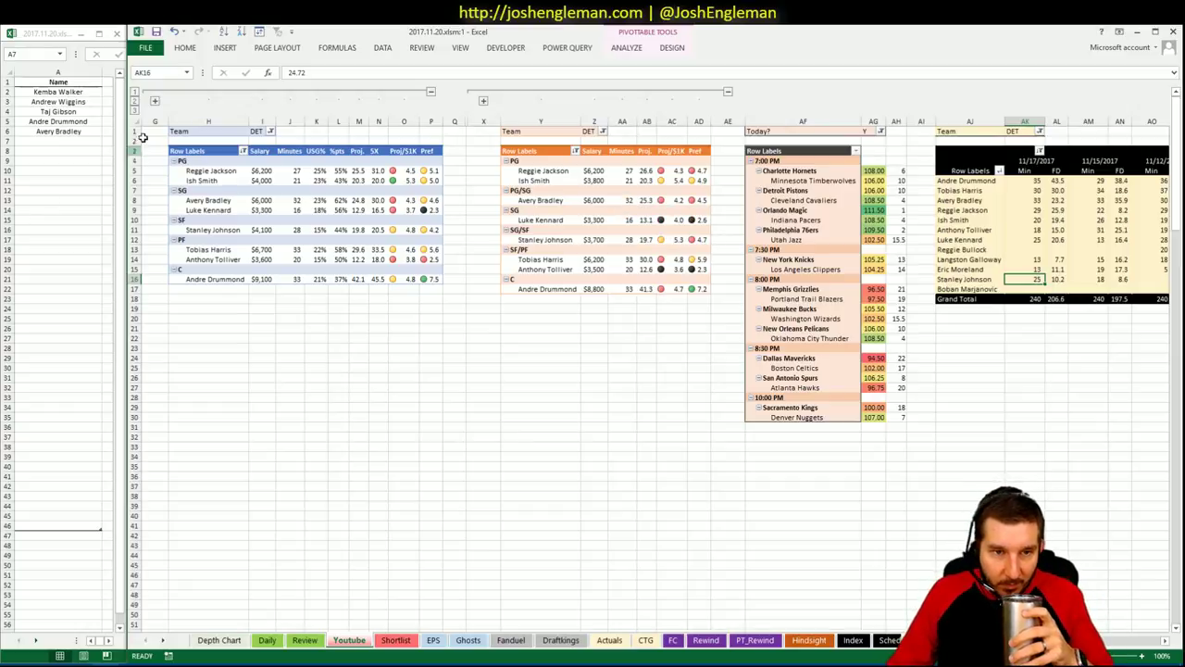
pyautogui.click(270, 132)
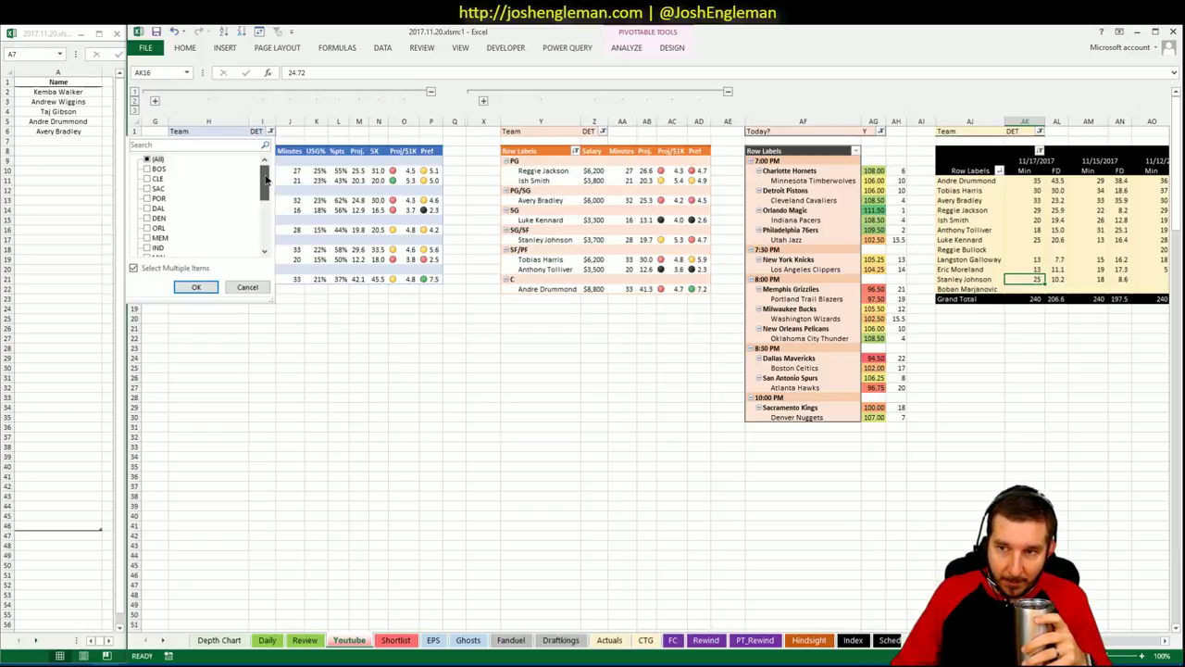
pyautogui.moveTo(266, 181); pyautogui.dragTo(265, 235)
pyautogui.click(157, 208)
pyautogui.scroll(5, 217, 212)
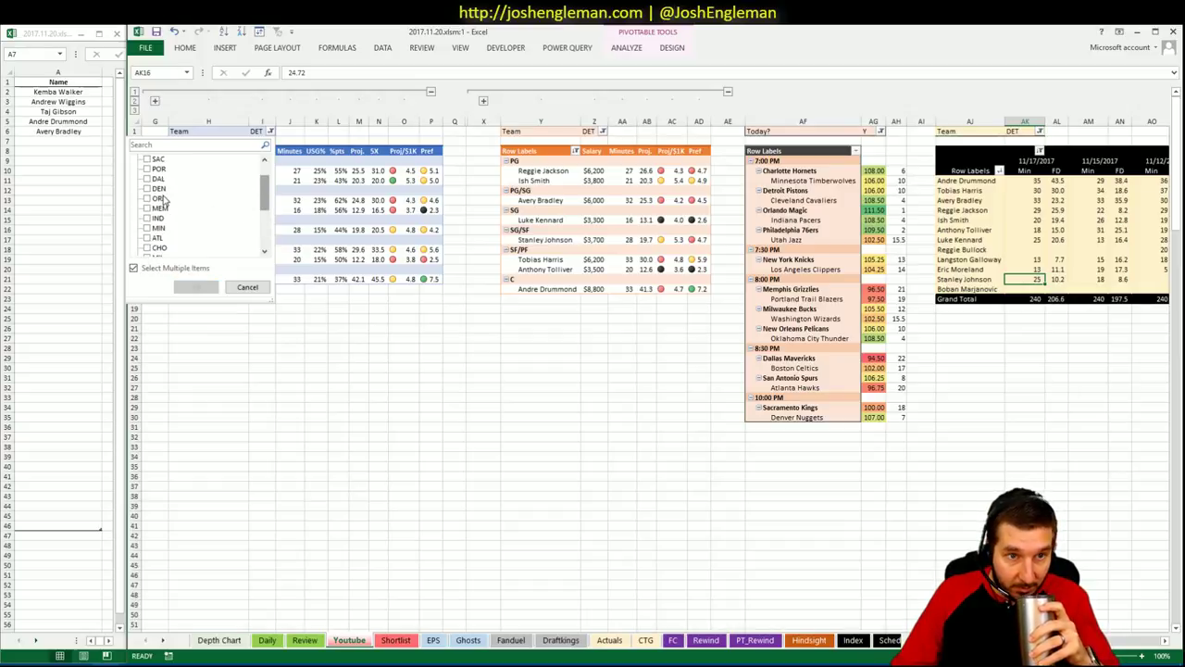
pyautogui.scroll(3, 171, 199)
pyautogui.click(154, 183)
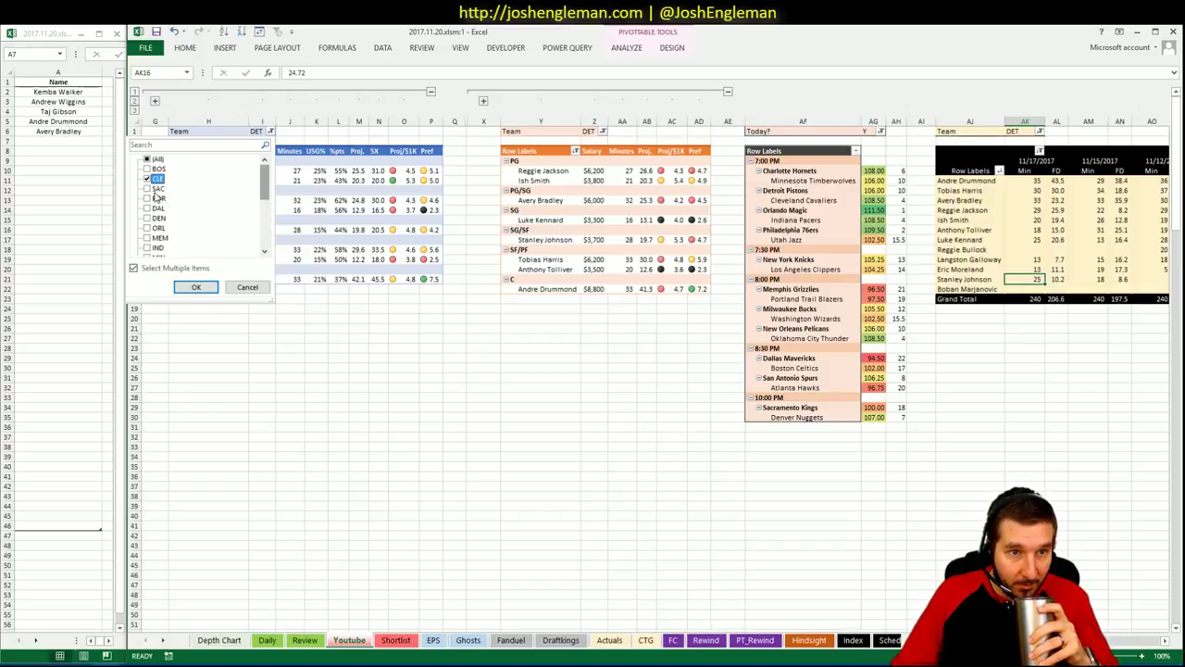
pyautogui.click(195, 288)
# Step: Set the Team filter of the orange projections pivot table to CLE
pyautogui.click(593, 133)
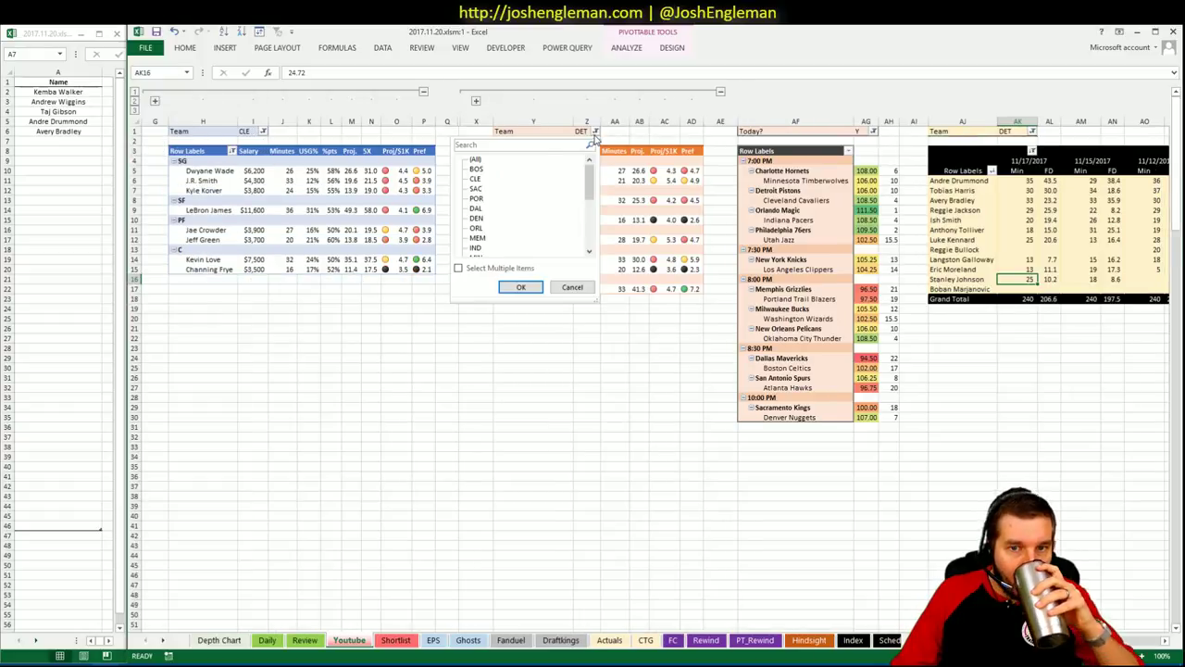
pyautogui.click(475, 180)
pyautogui.click(520, 287)
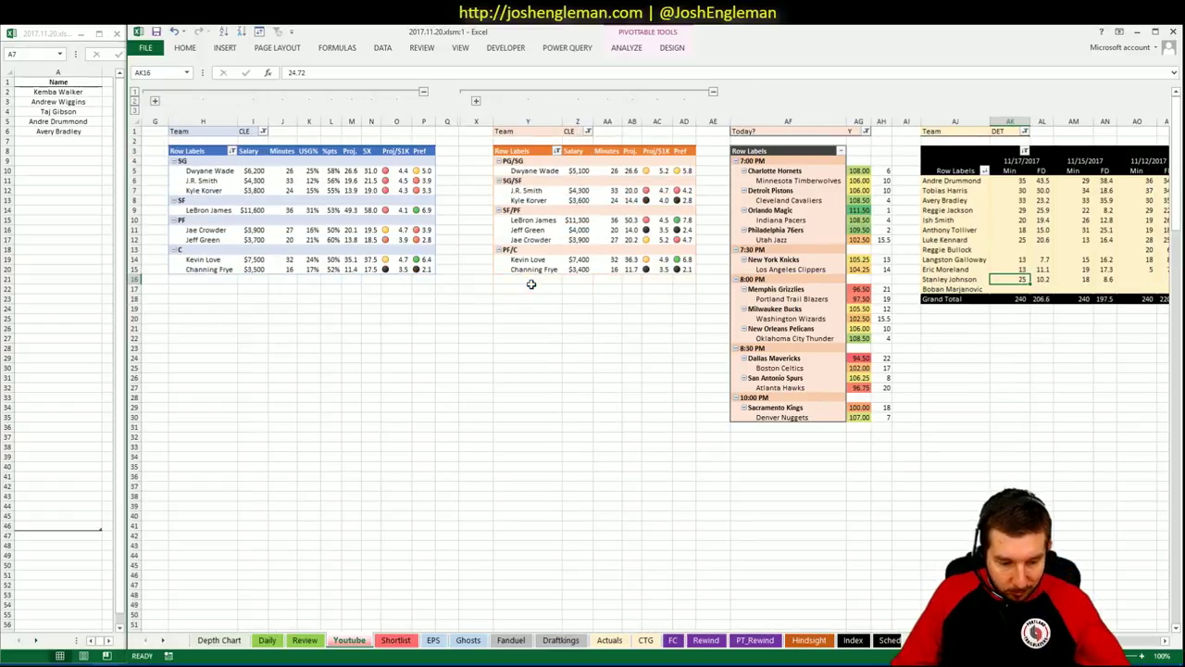
# Step: Set the Team filter of the recent-games pivot table to CLE only
pyautogui.click(1024, 131)
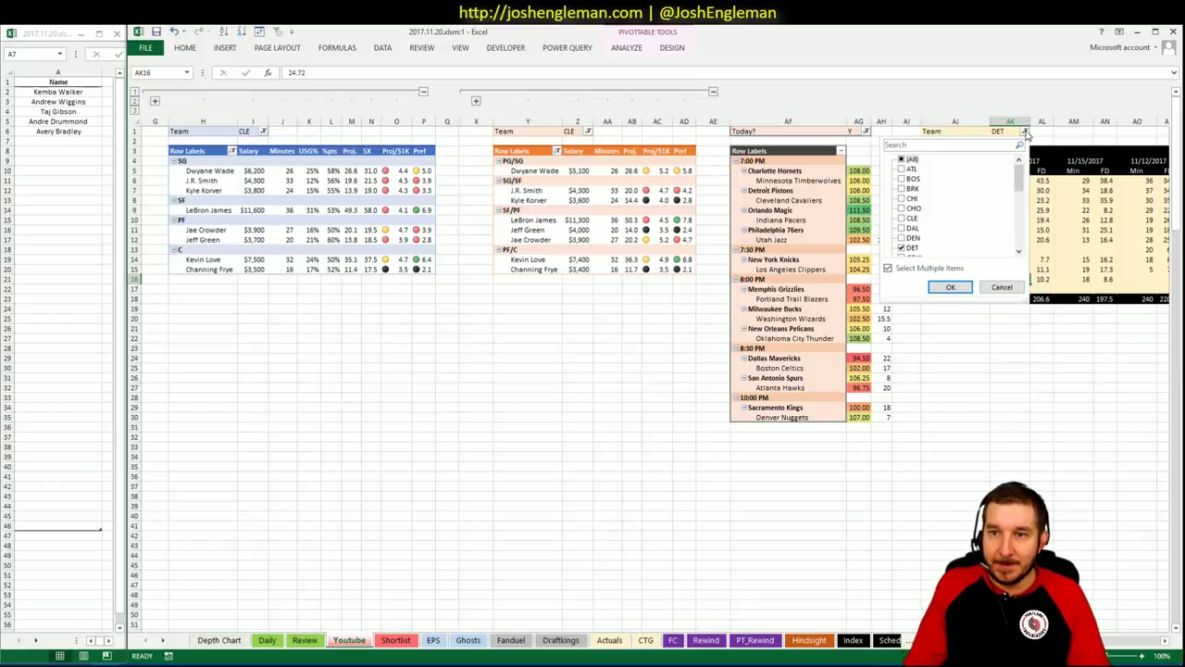
pyautogui.click(910, 160)
pyautogui.click(906, 160)
pyautogui.click(907, 217)
pyautogui.click(944, 288)
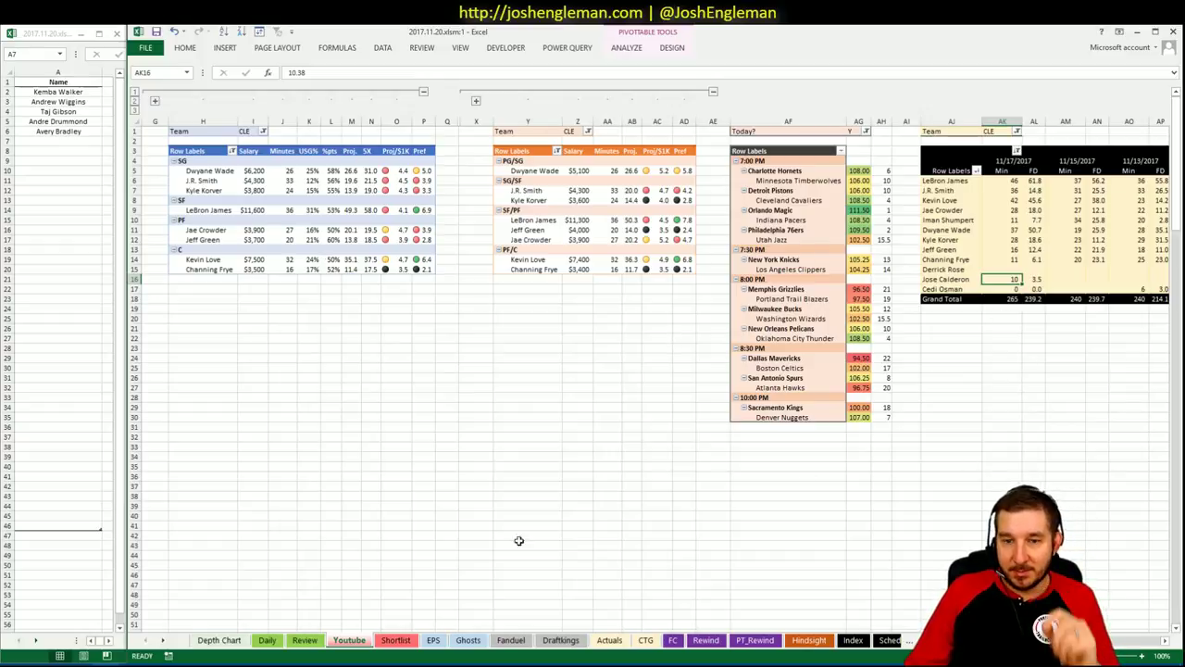
# Step: Add LeBron James to the player list in cell A7, below Avery Bradley
pyautogui.click(70, 142)
pyautogui.write('L')
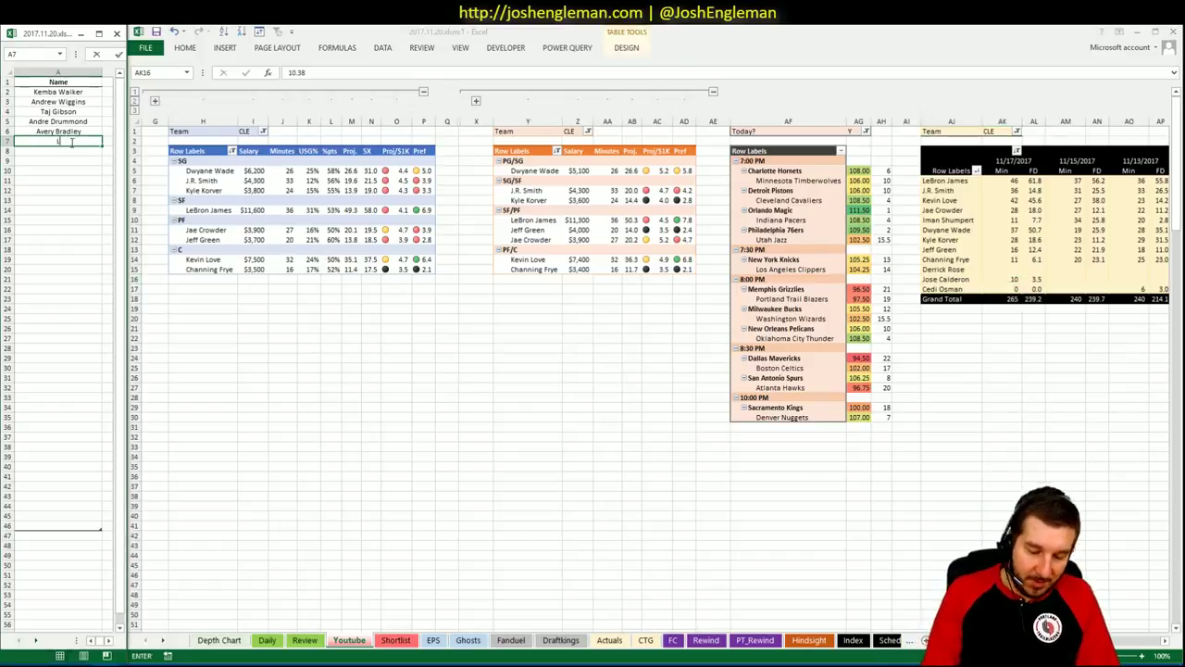
pyautogui.write('eBron James')
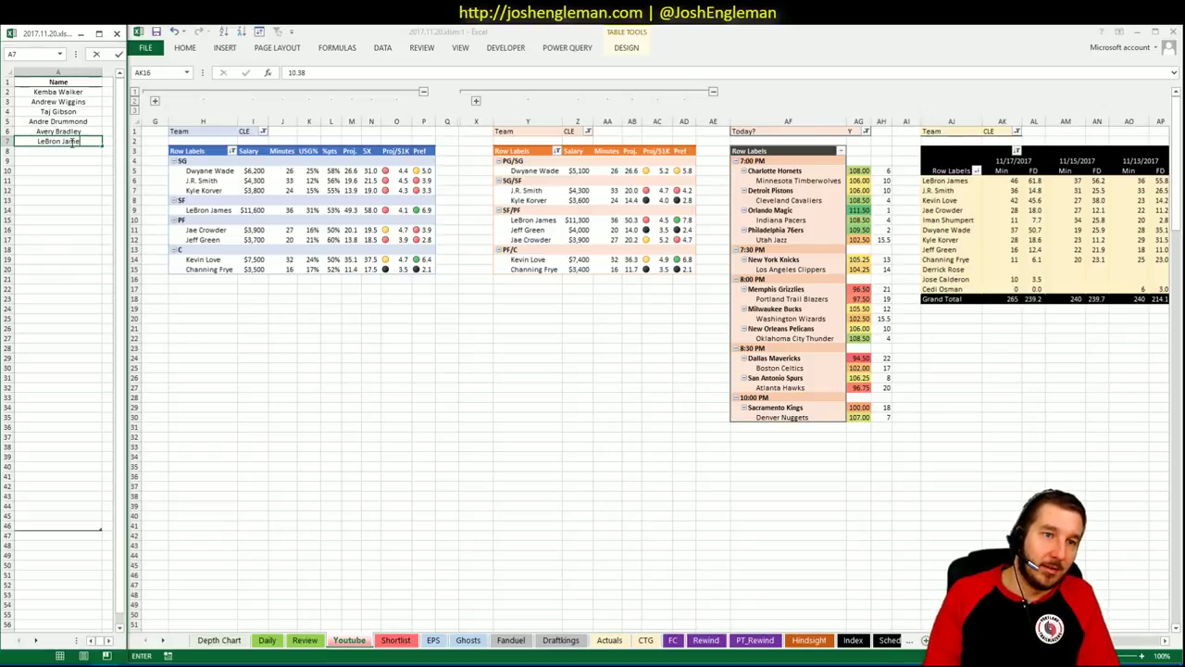
pyautogui.press('Return')
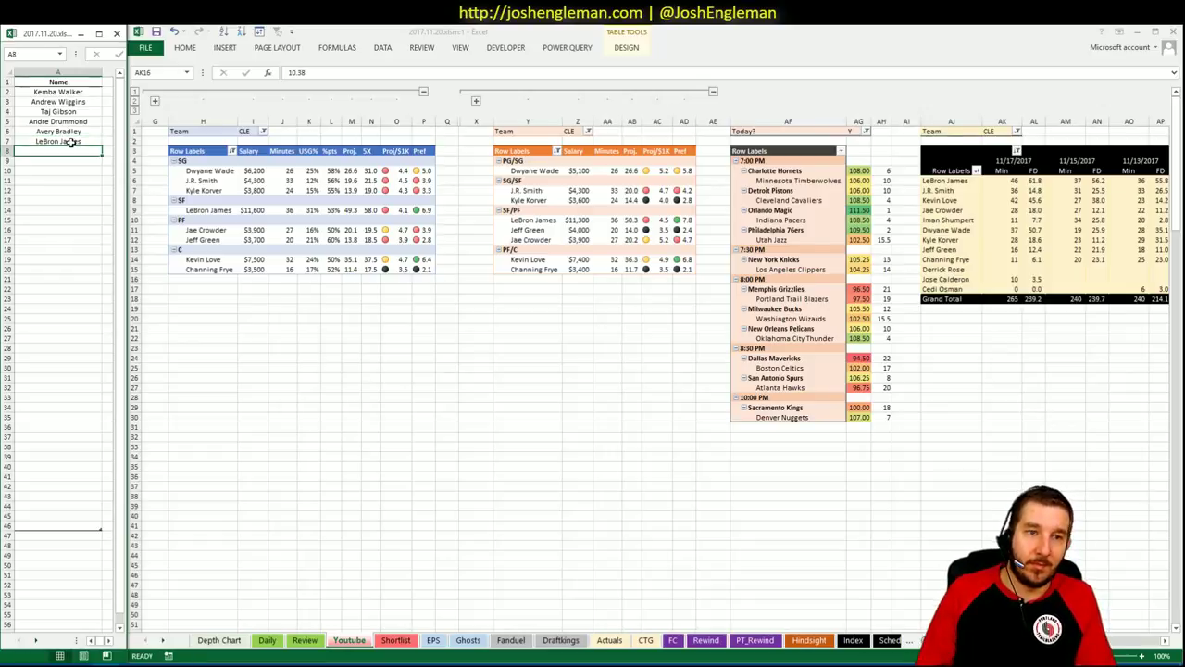
# Step: Examine the CLE players' projections, especially Dwyane Wade's salary and minutes, against their minutes and fantasy points in recent games
pyautogui.click(398, 288)
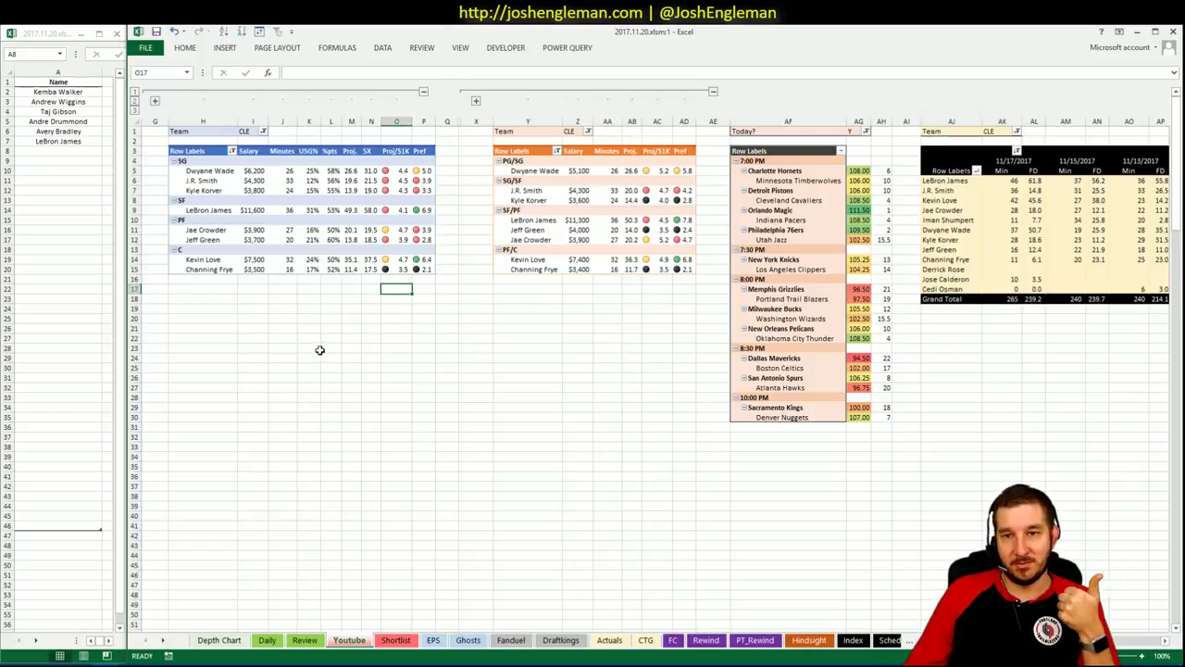
pyautogui.click(370, 353)
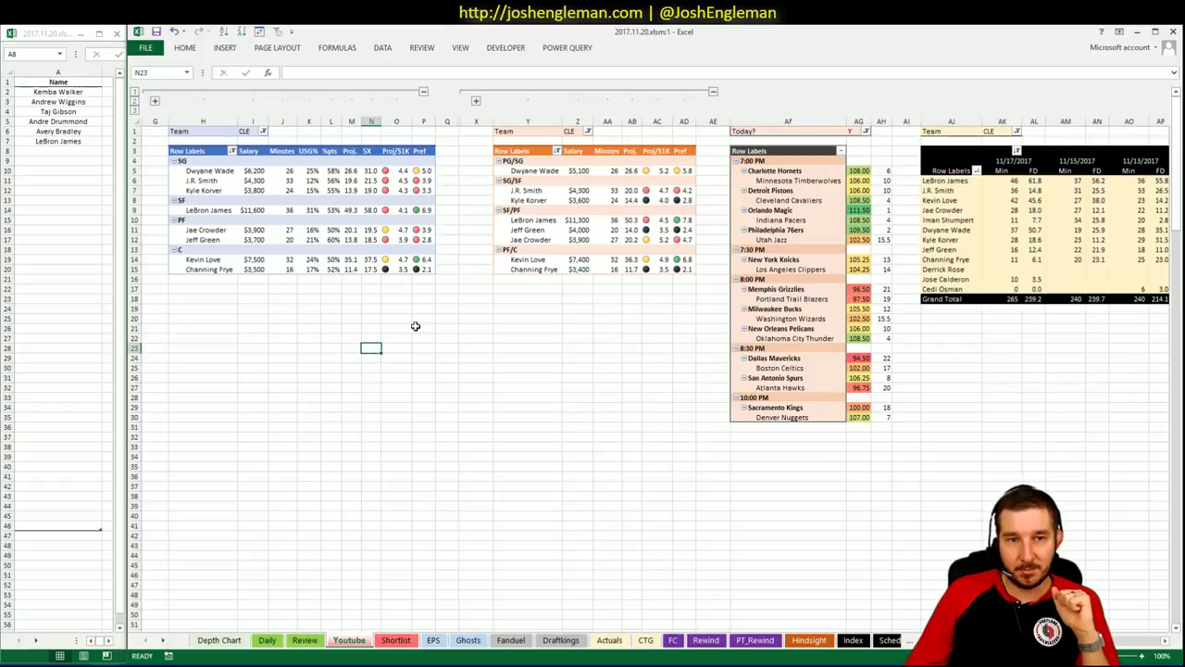
pyautogui.click(1034, 229)
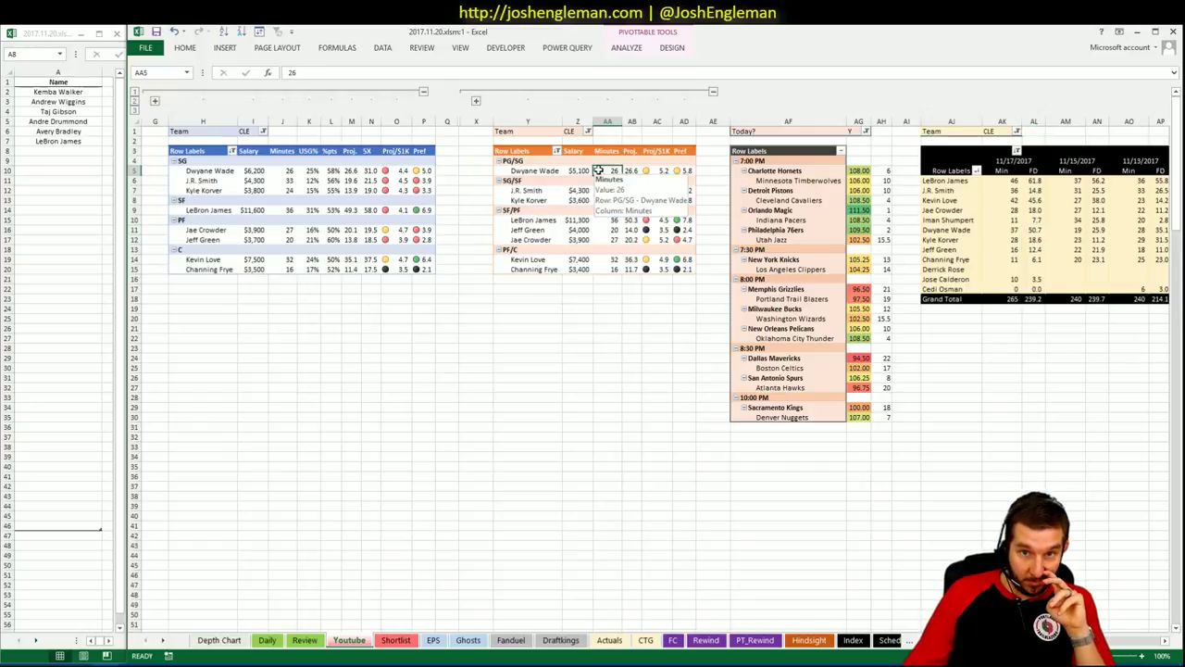
pyautogui.click(582, 172)
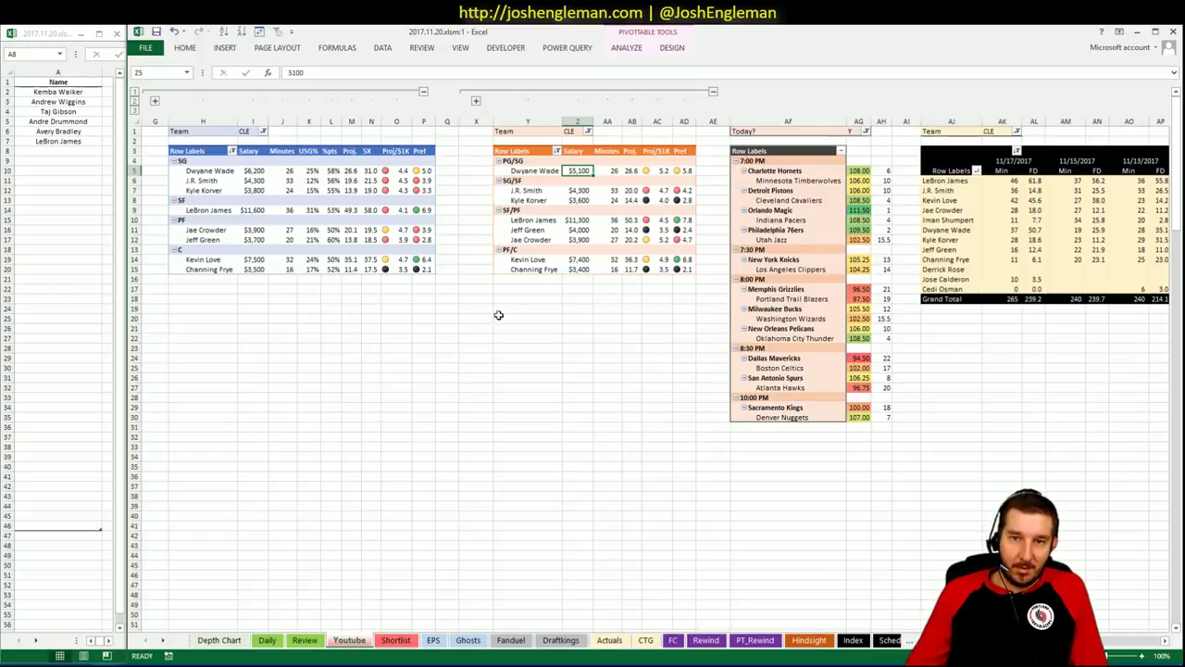
pyautogui.click(609, 172)
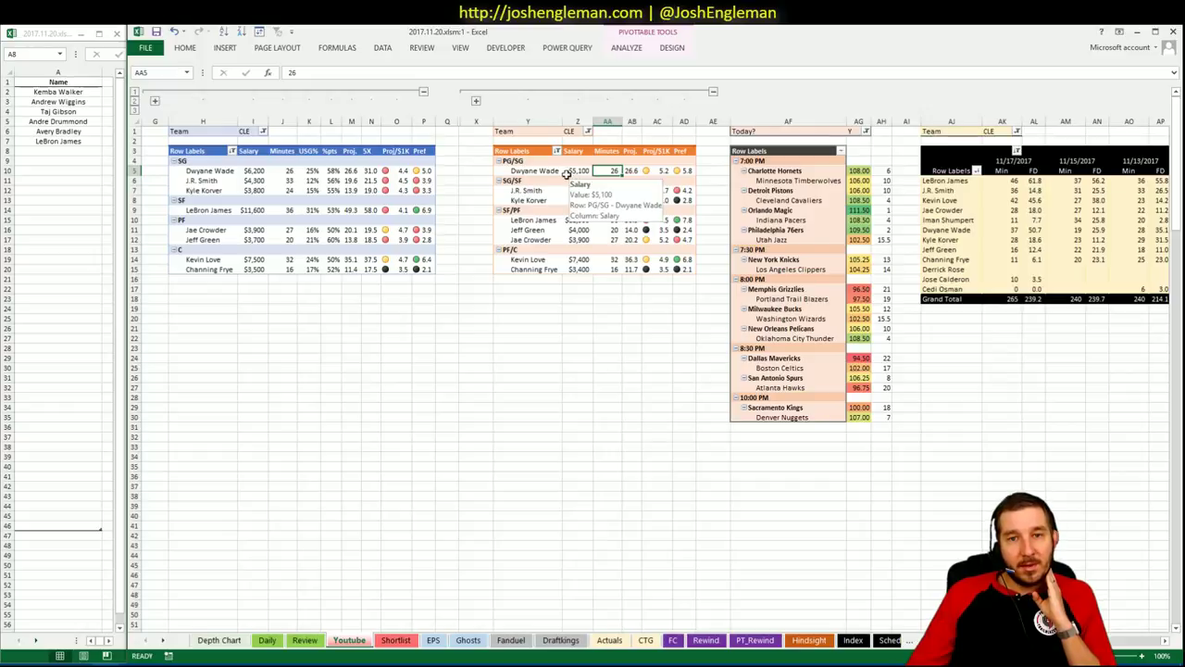
pyautogui.click(559, 171)
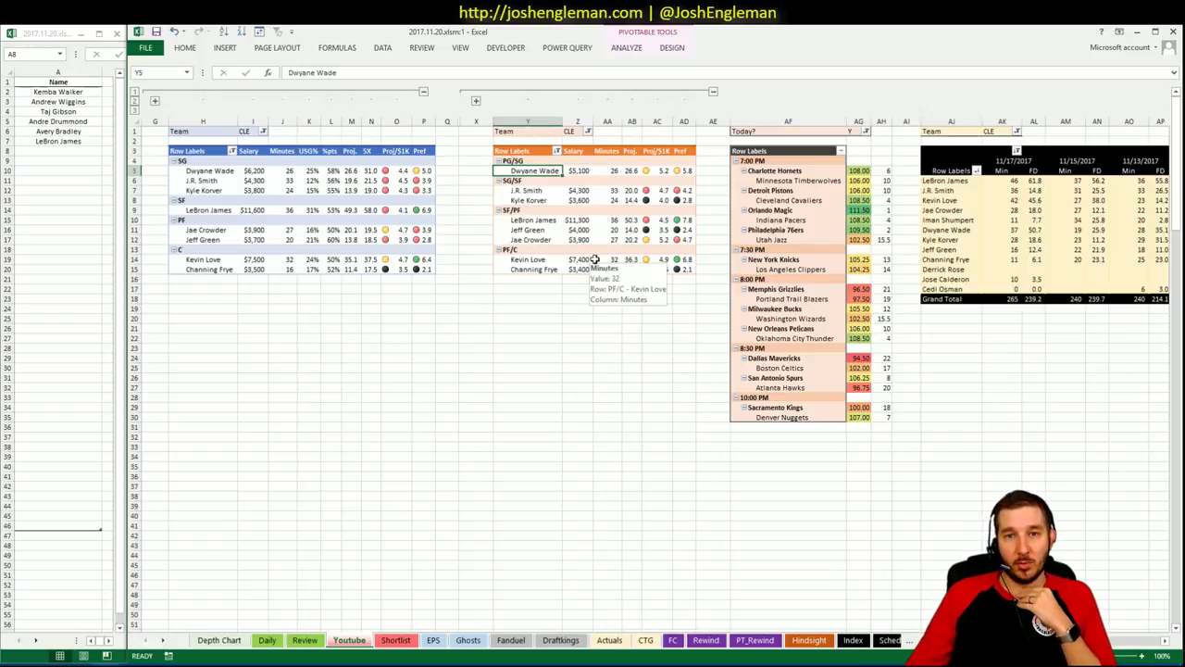
pyautogui.click(560, 301)
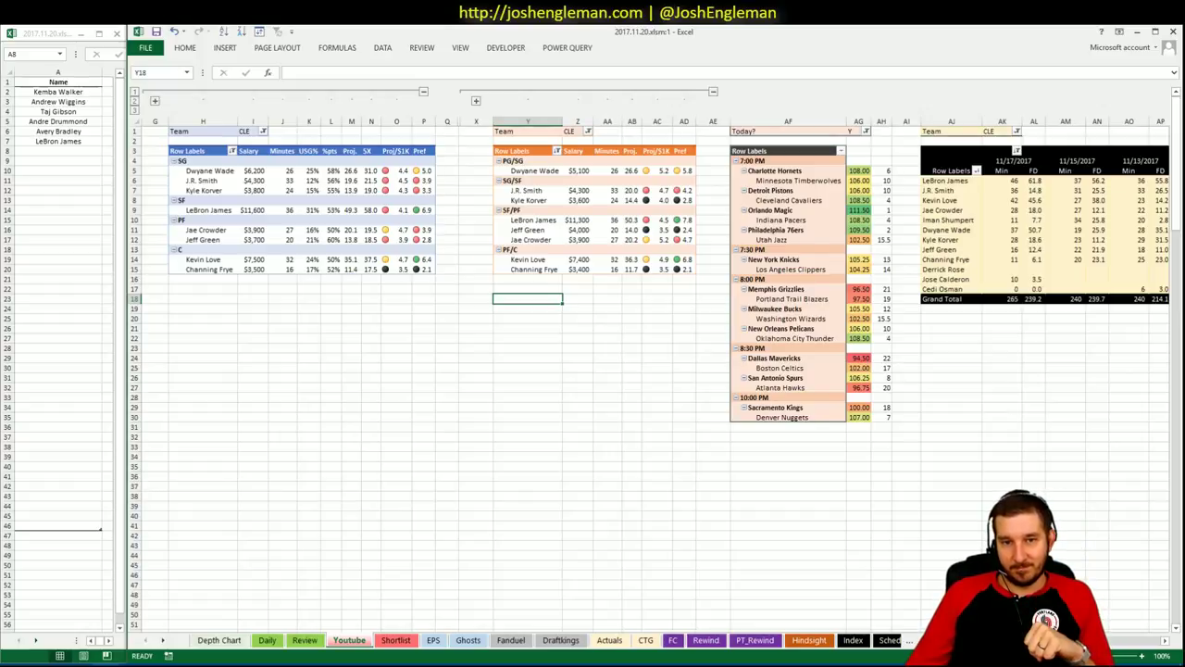
pyautogui.hscroll(6, 593, 370)
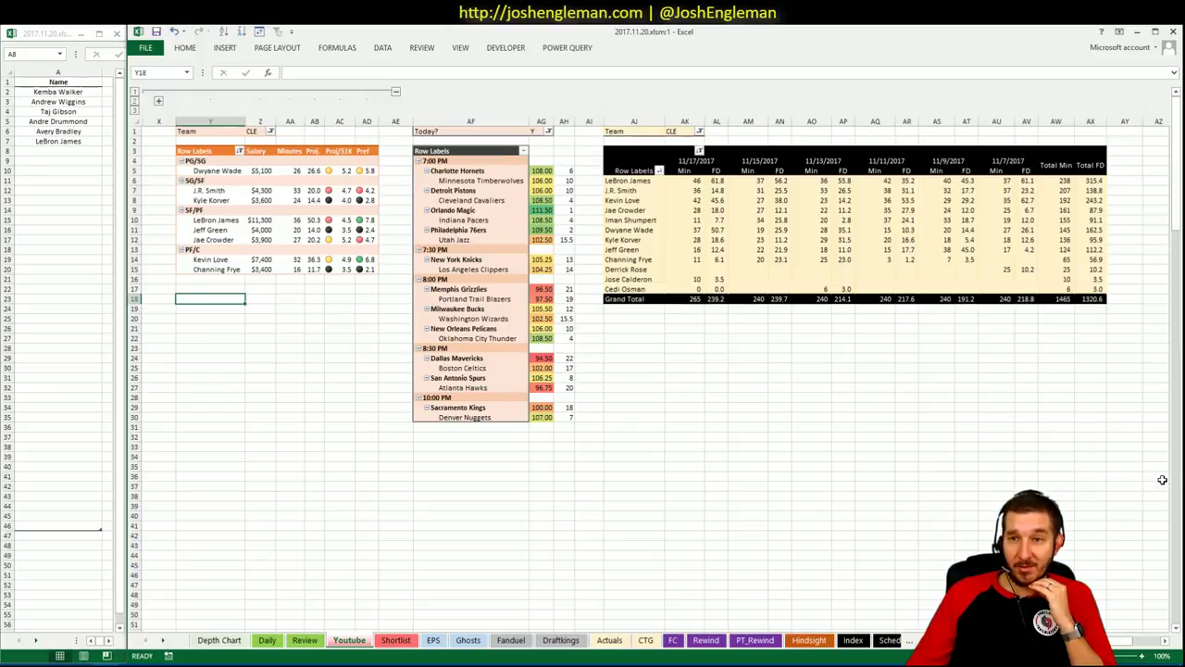
pyautogui.hscroll(-6, 546, 460)
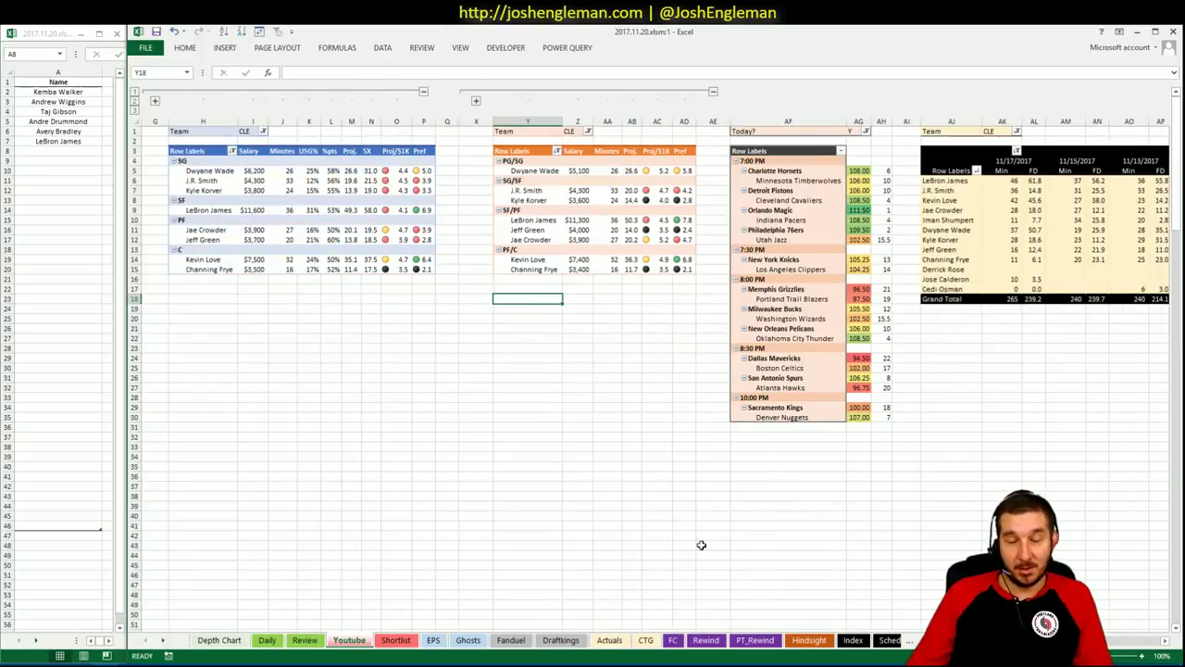
# Step: Add Kevin Love to the player list in cell A8, below LeBron James
pyautogui.click(90, 154)
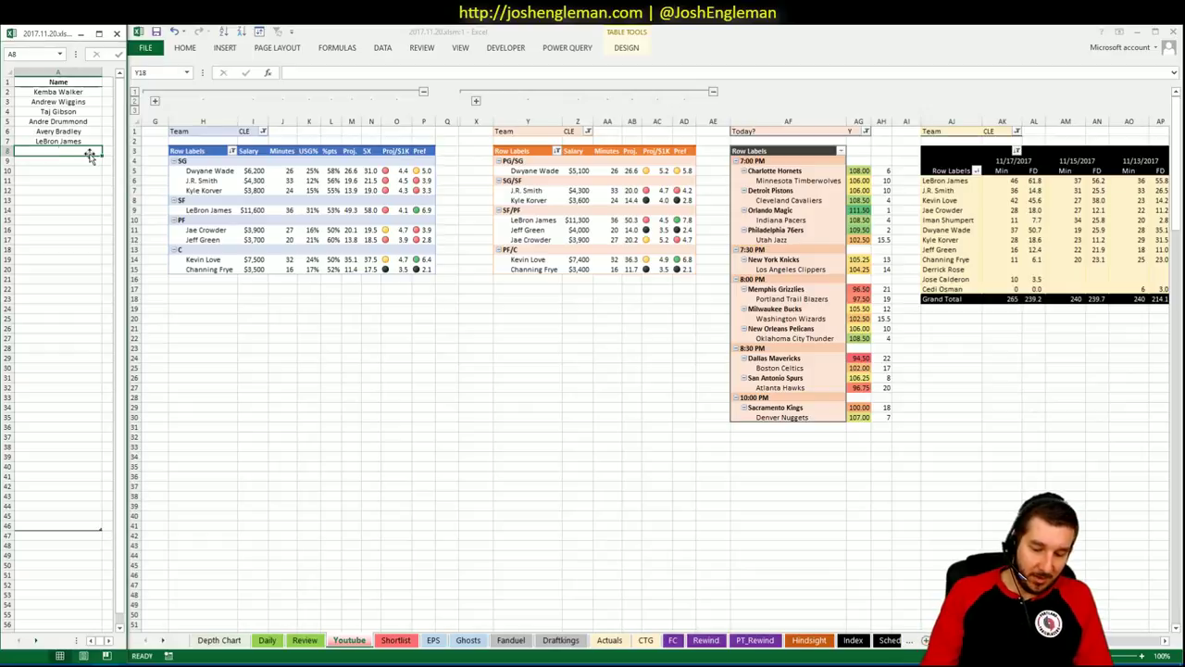
pyautogui.write('Kevin Love')
pyautogui.press('Return')
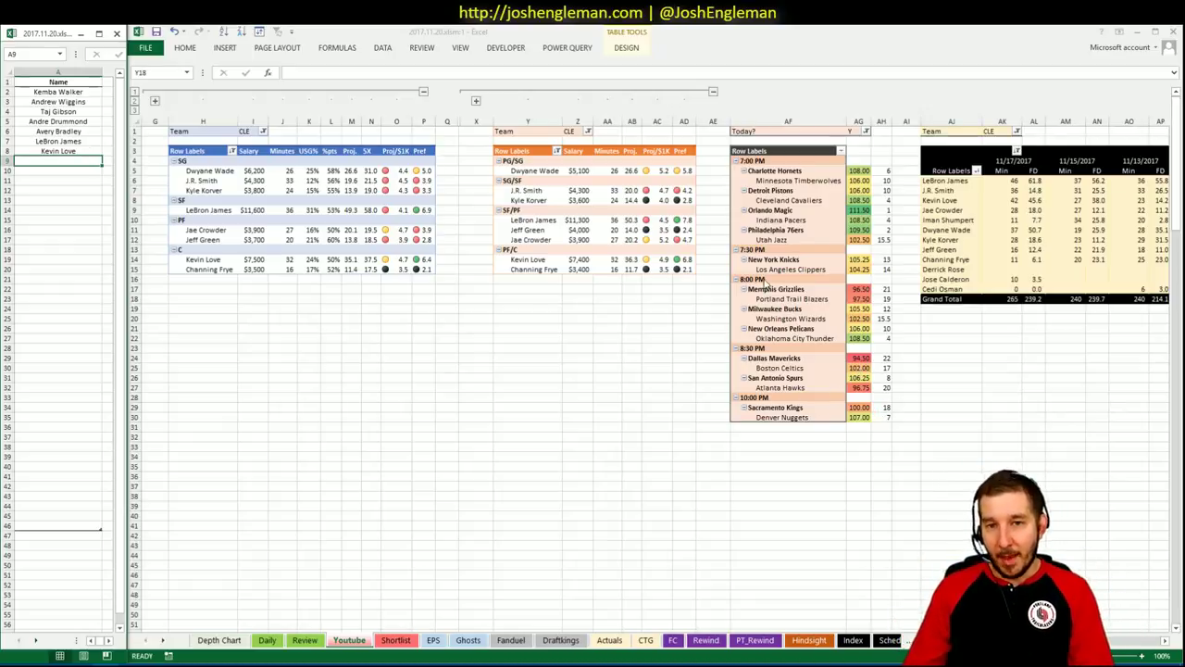
# Step: Set the Team filter of the blue projections pivot table to ORL only
pyautogui.click(519, 349)
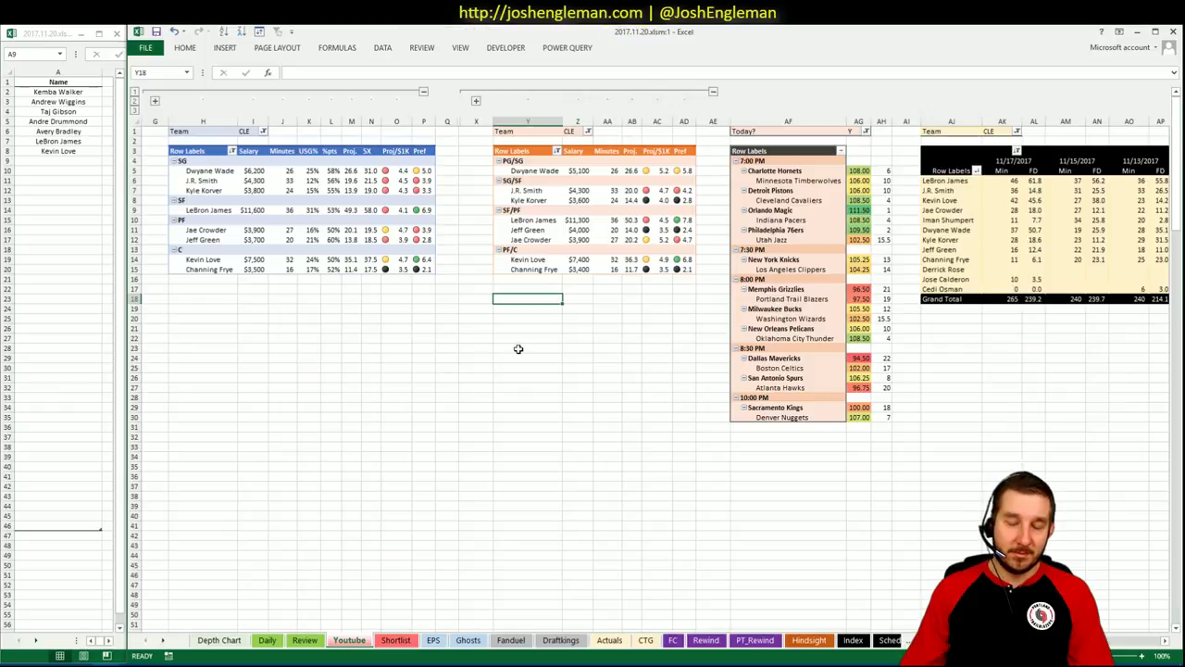
pyautogui.click(265, 132)
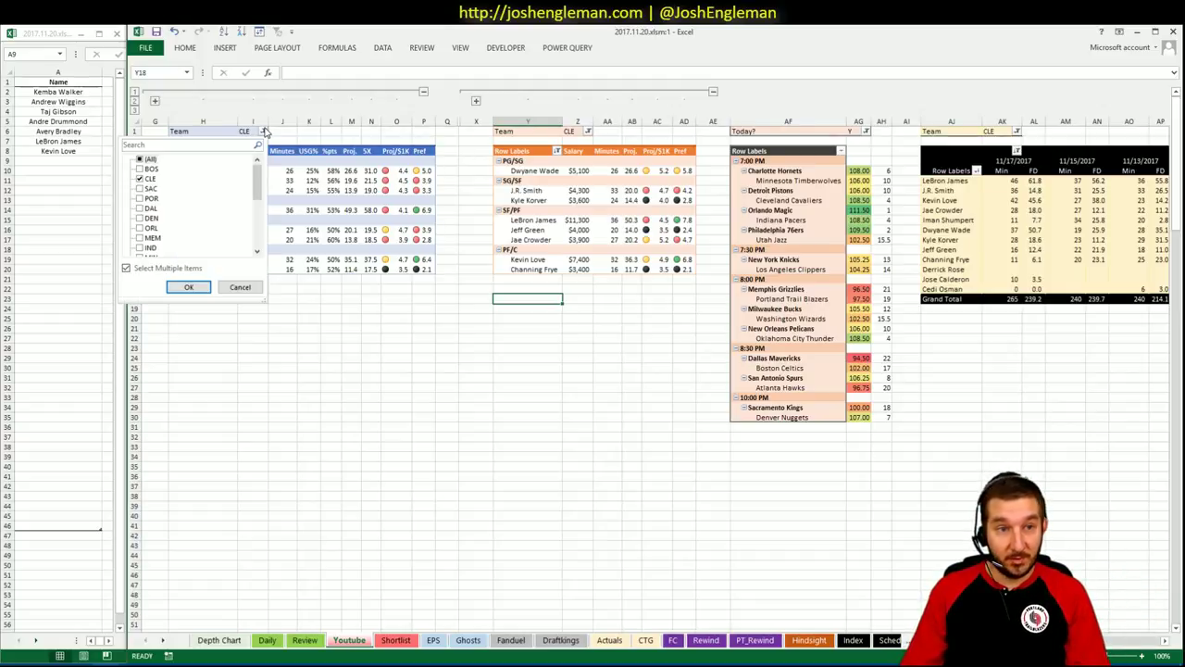
pyautogui.click(140, 179)
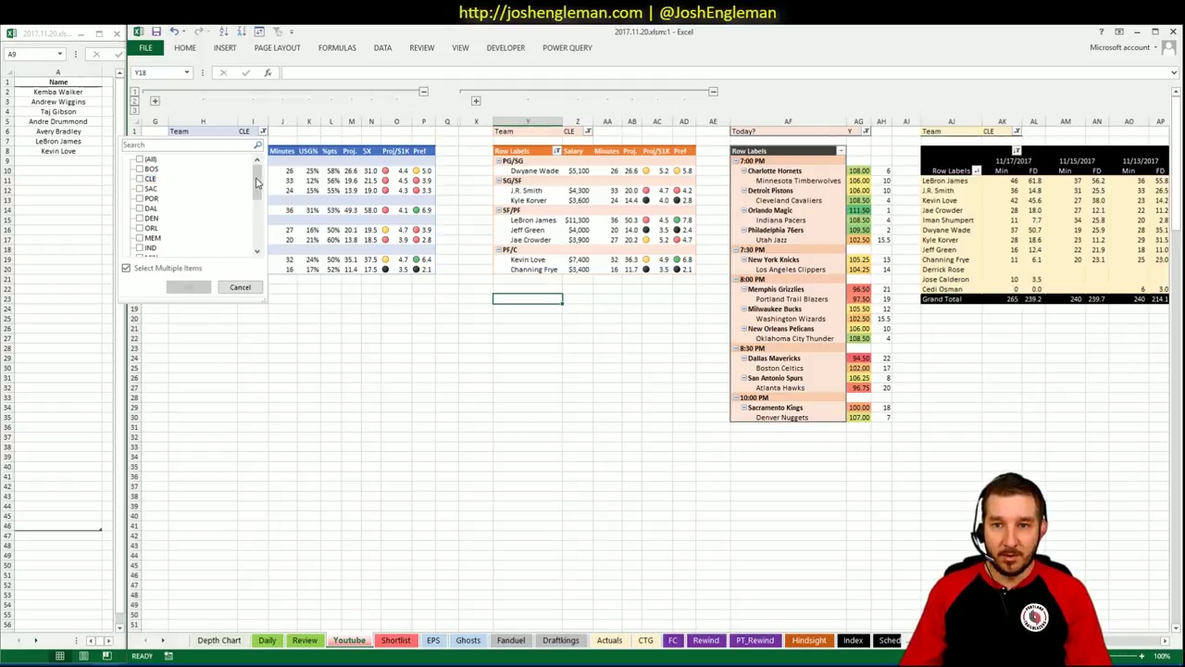
pyautogui.moveTo(258, 183)
pyautogui.mouseDown()
pyautogui.moveTo(259, 231)
pyautogui.moveTo(258, 195)
pyautogui.mouseUp()
pyautogui.click(141, 189)
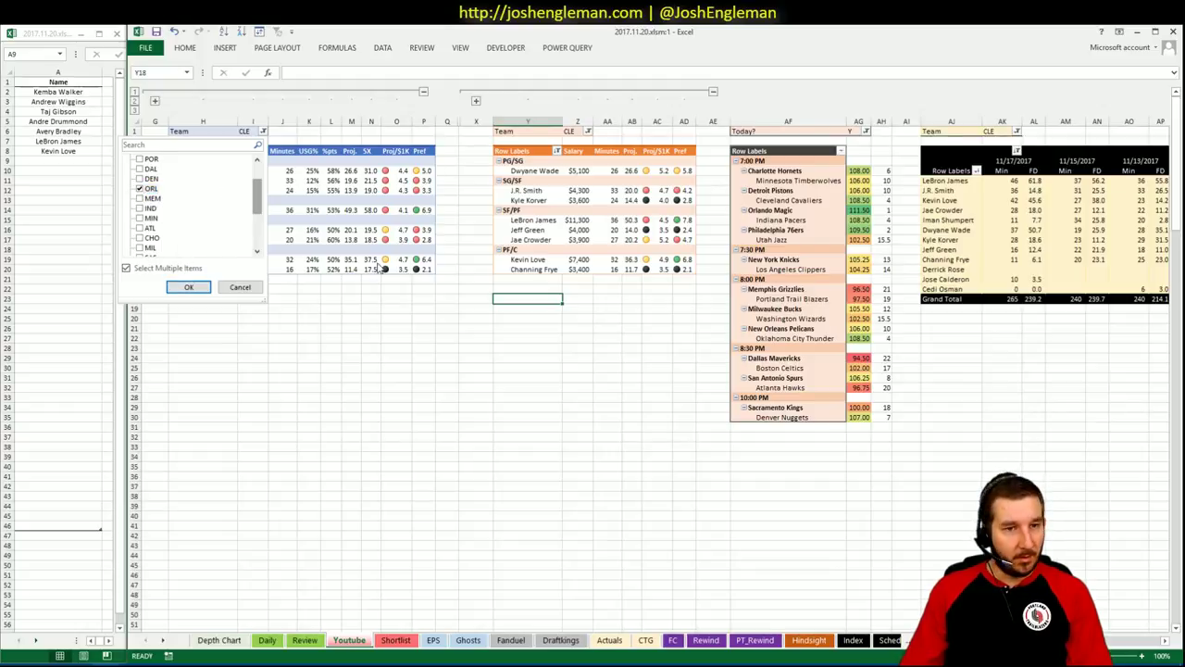
pyautogui.click(189, 288)
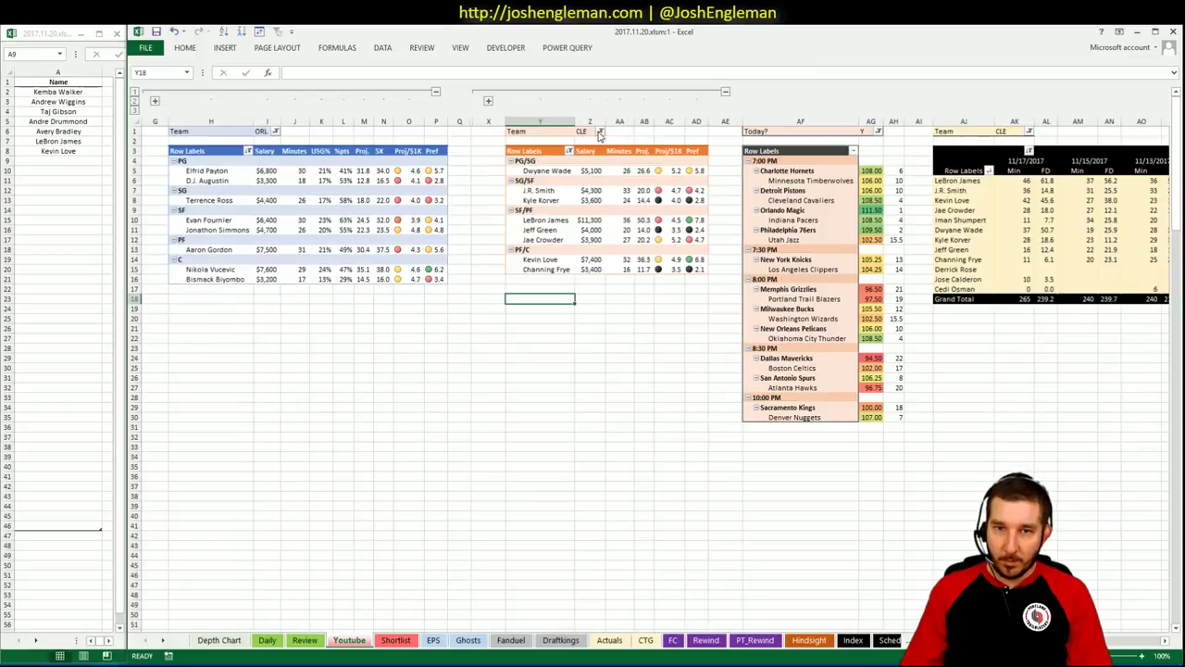
# Step: Set the Team filter of the orange projections pivot table to ORL only
pyautogui.click(600, 131)
pyautogui.click(482, 208)
pyautogui.click(525, 287)
# Step: Change the recent-games pivot table's Team filter to show only ORL
pyautogui.click(1040, 131)
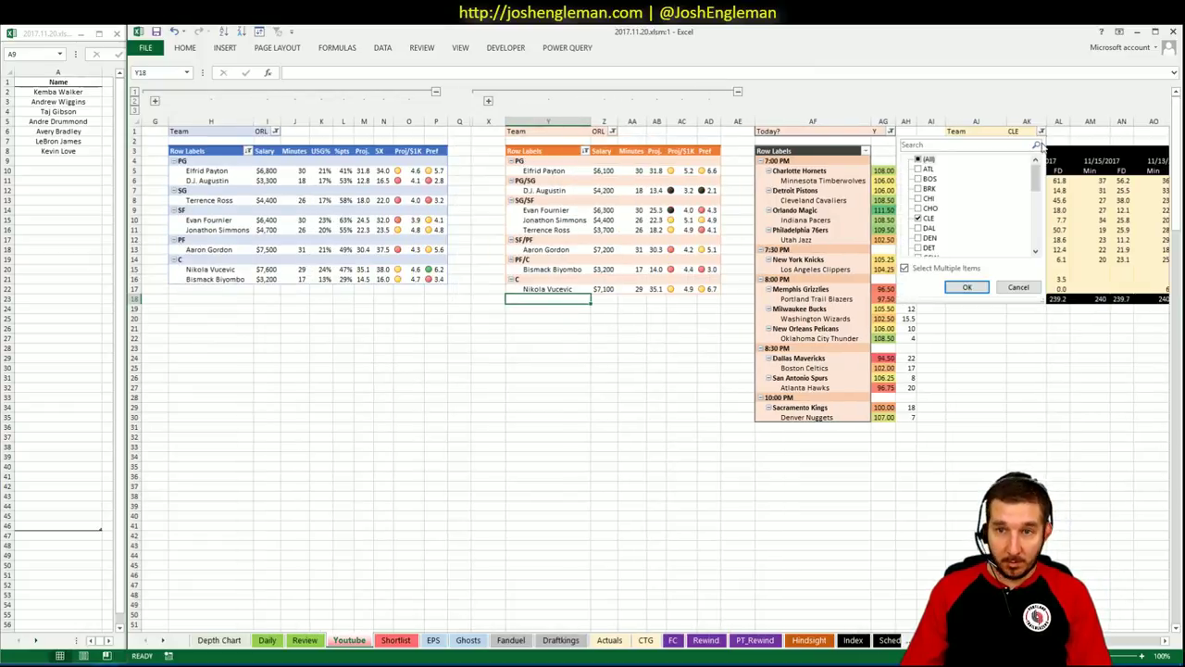
pyautogui.click(923, 220)
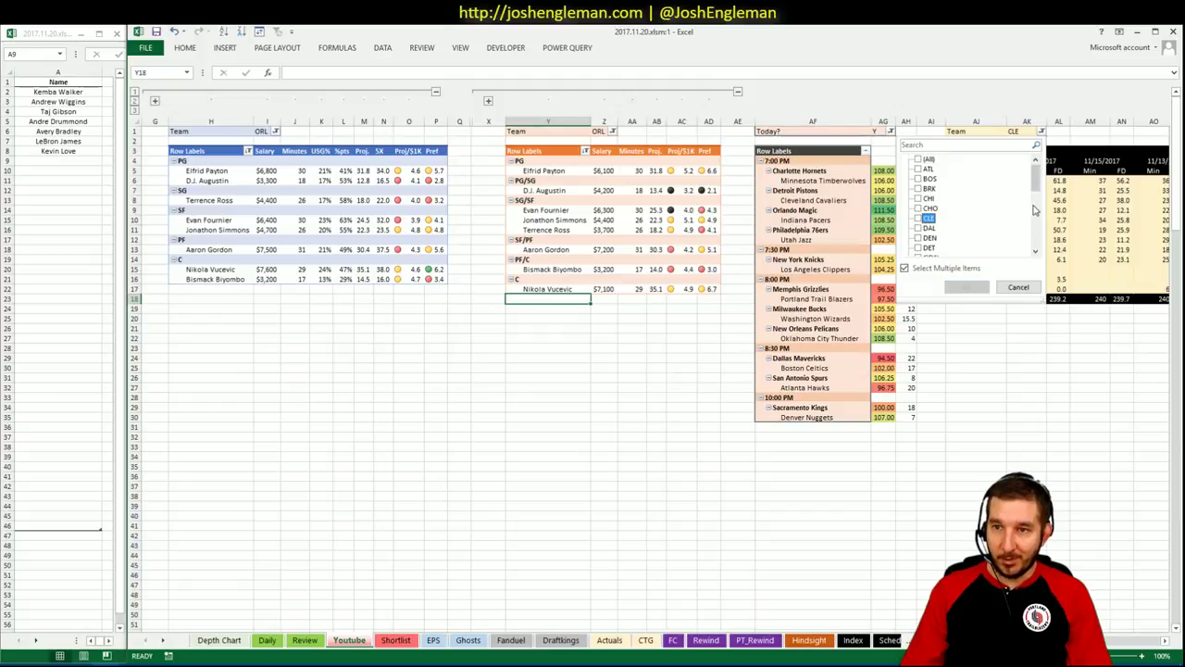
pyautogui.scroll(-6, 1023, 209)
pyautogui.click(922, 199)
pyautogui.click(965, 286)
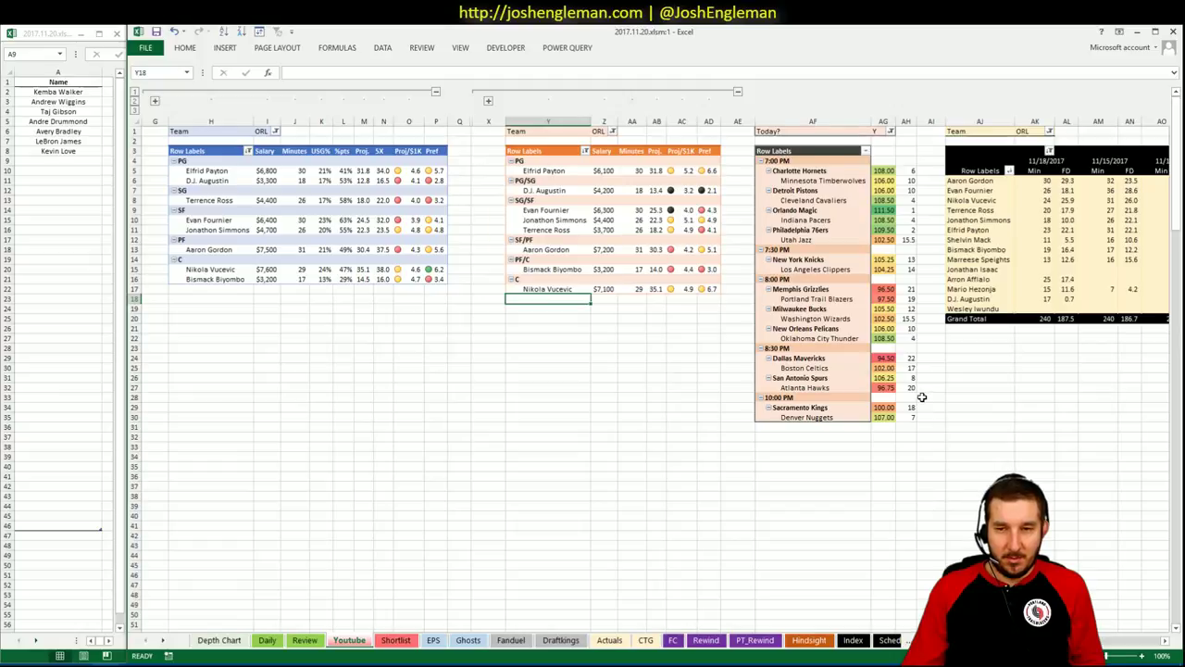
# Step: Switch to the Chrome browser and open the SBRodds betting odds page in a new tab
pyautogui.click(47, 664)
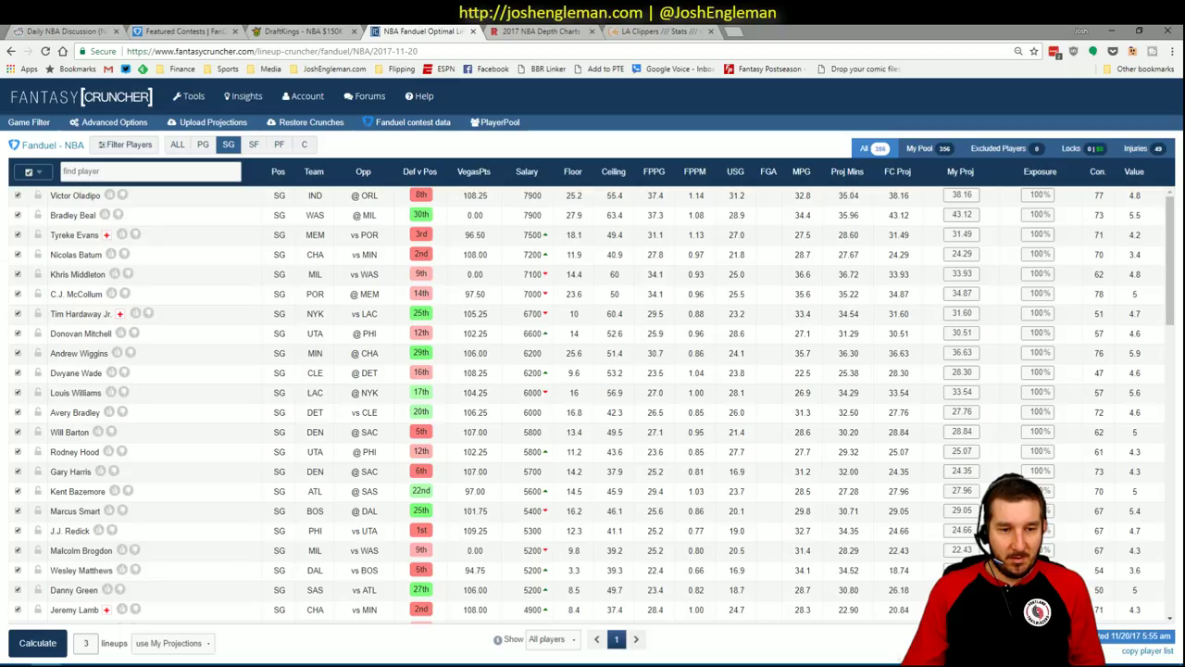
pyautogui.click(732, 32)
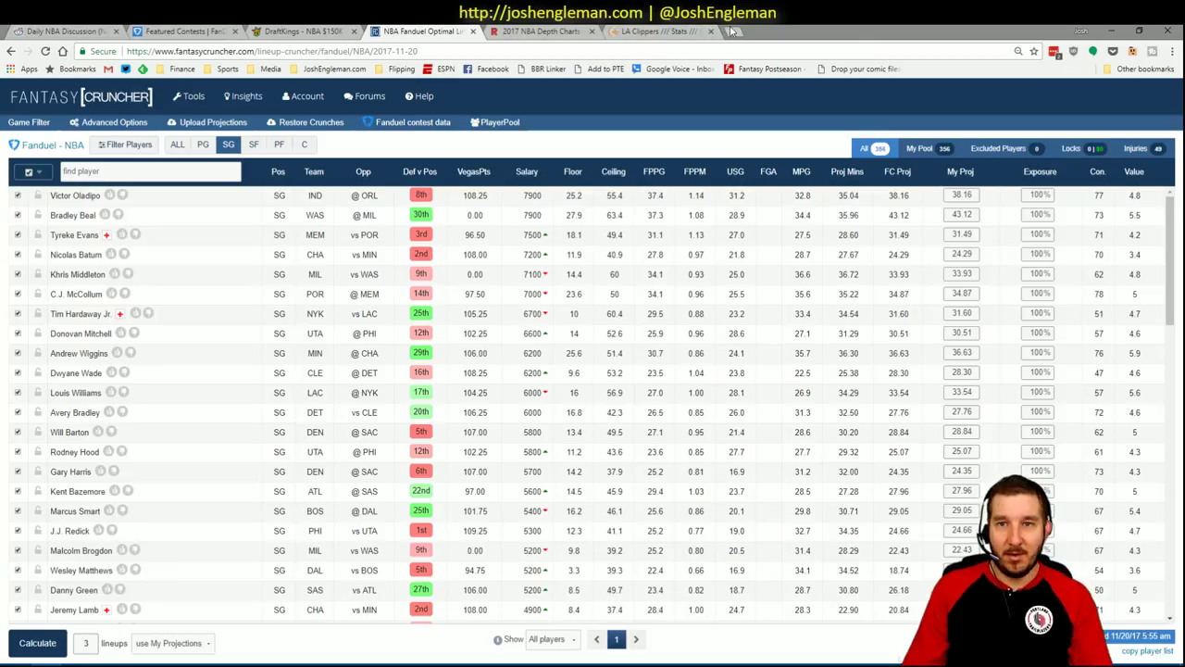
pyautogui.write('sbrod')
pyautogui.press('Return')
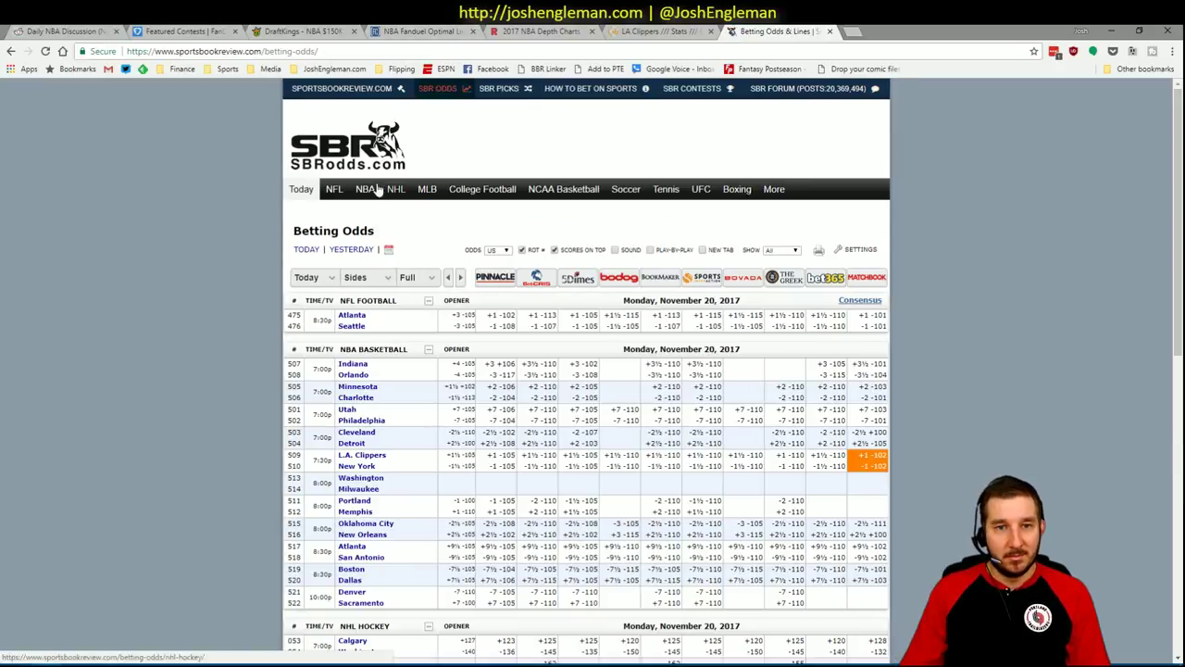
# Step: Show the NBA odds as Spreads & Totals and check the November 20 lines, including the Indiana at Orlando game
pyautogui.click(371, 189)
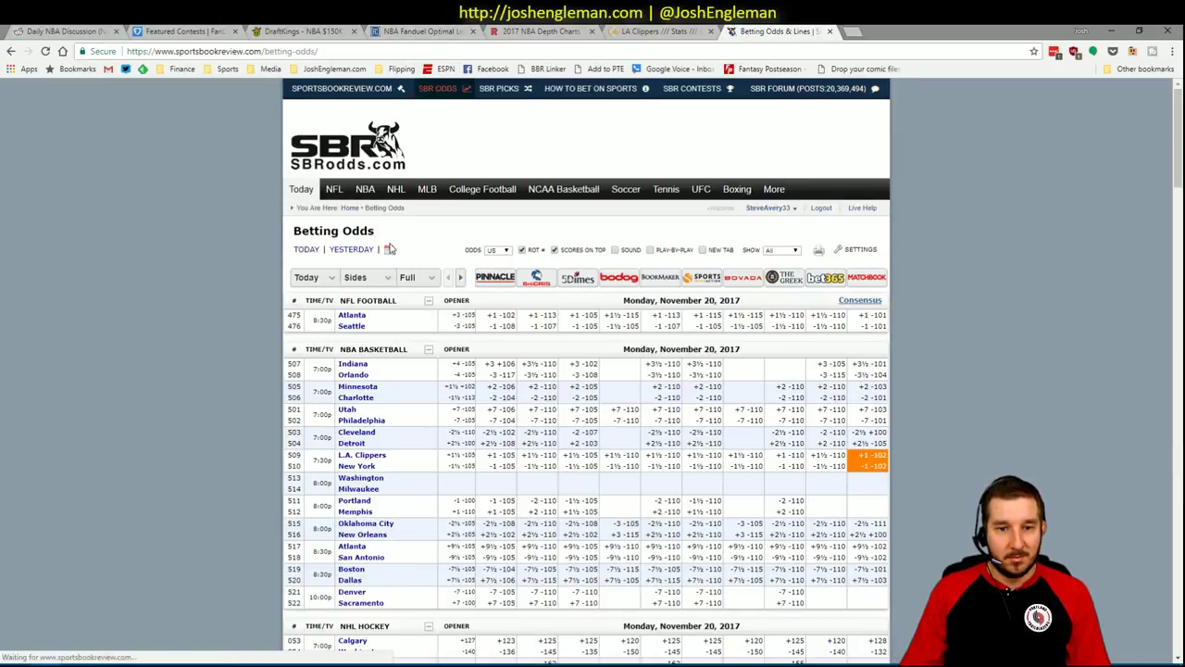
pyautogui.click(372, 277)
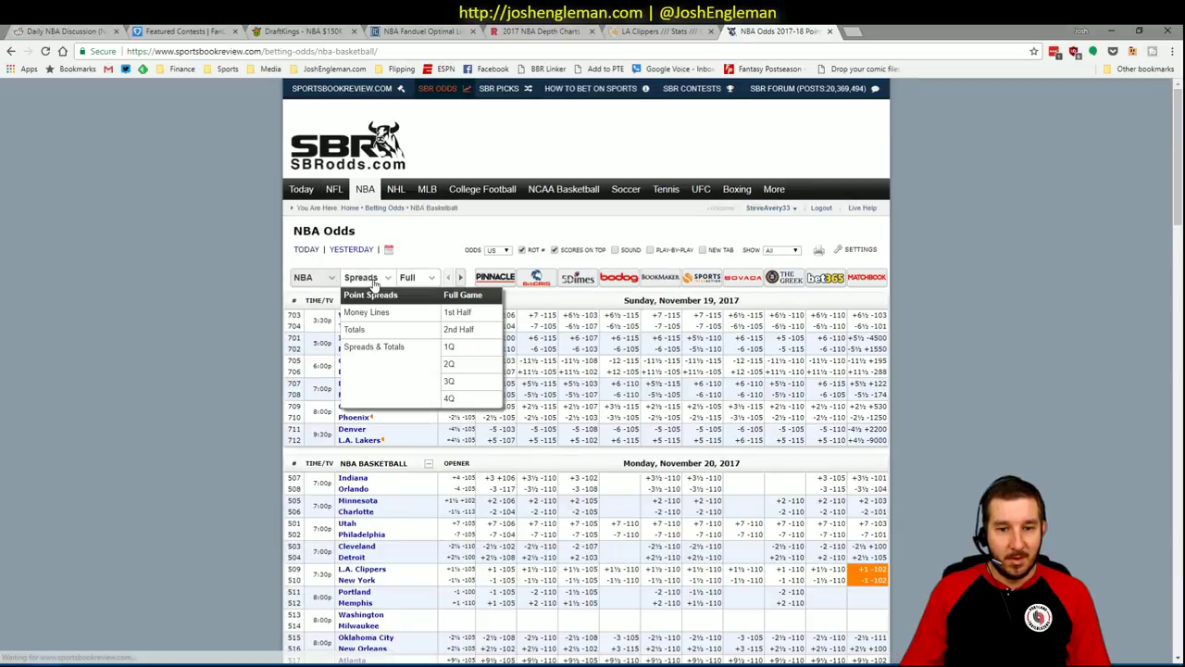
pyautogui.click(388, 346)
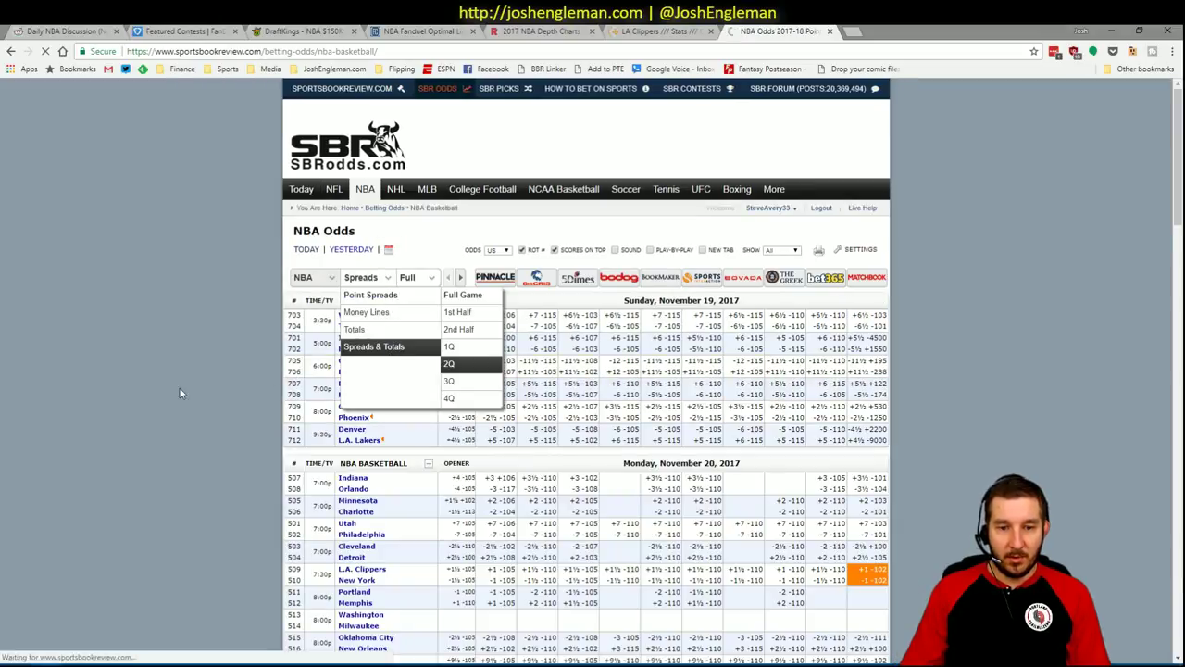
pyautogui.scroll(-2, 222, 333)
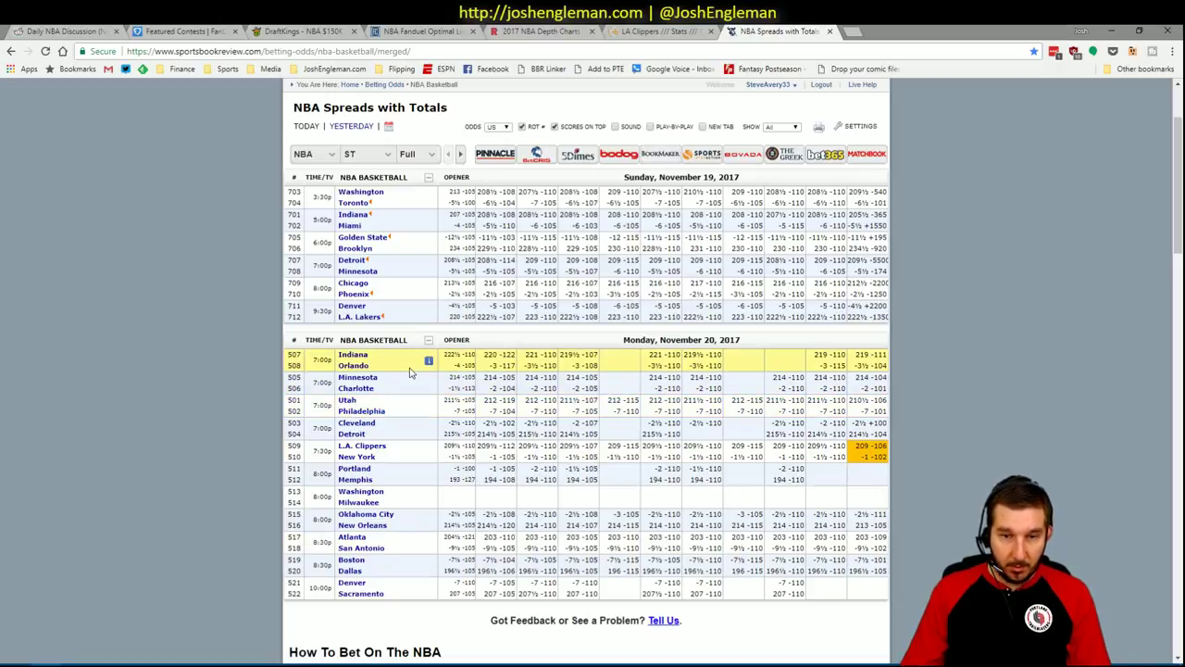
# Step: Return to the Excel workbooks and review the ORL players' minutes and fantasy points across all listed recent games
pyautogui.hotkey('alt', 'Tab')
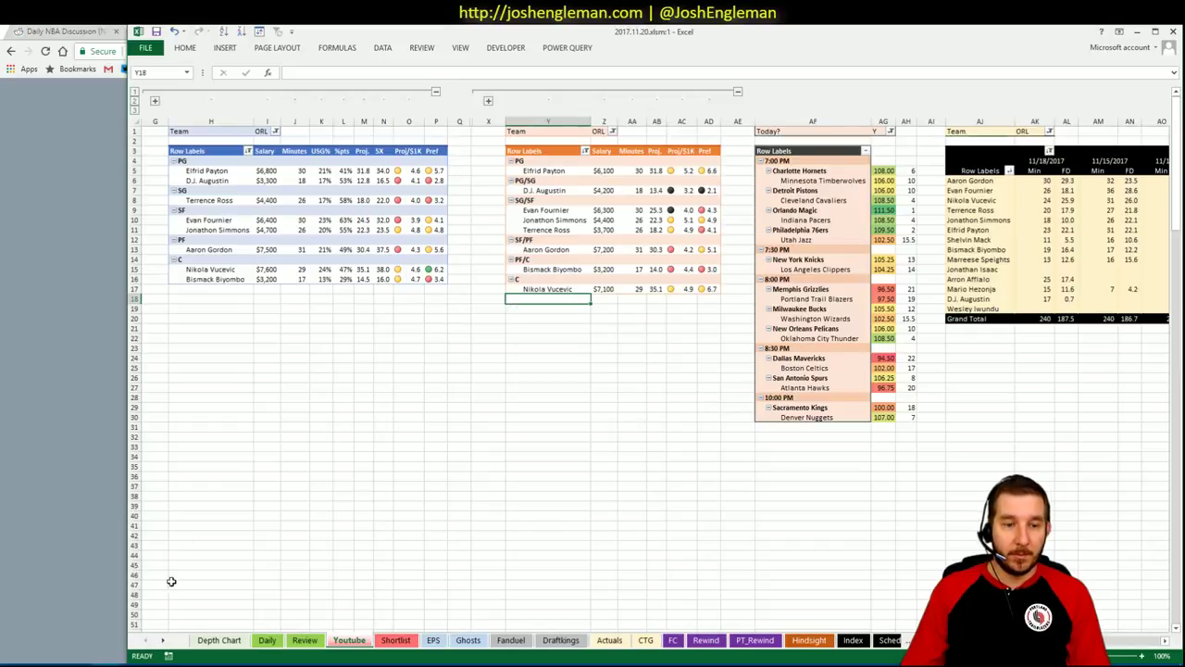
pyautogui.click(106, 616)
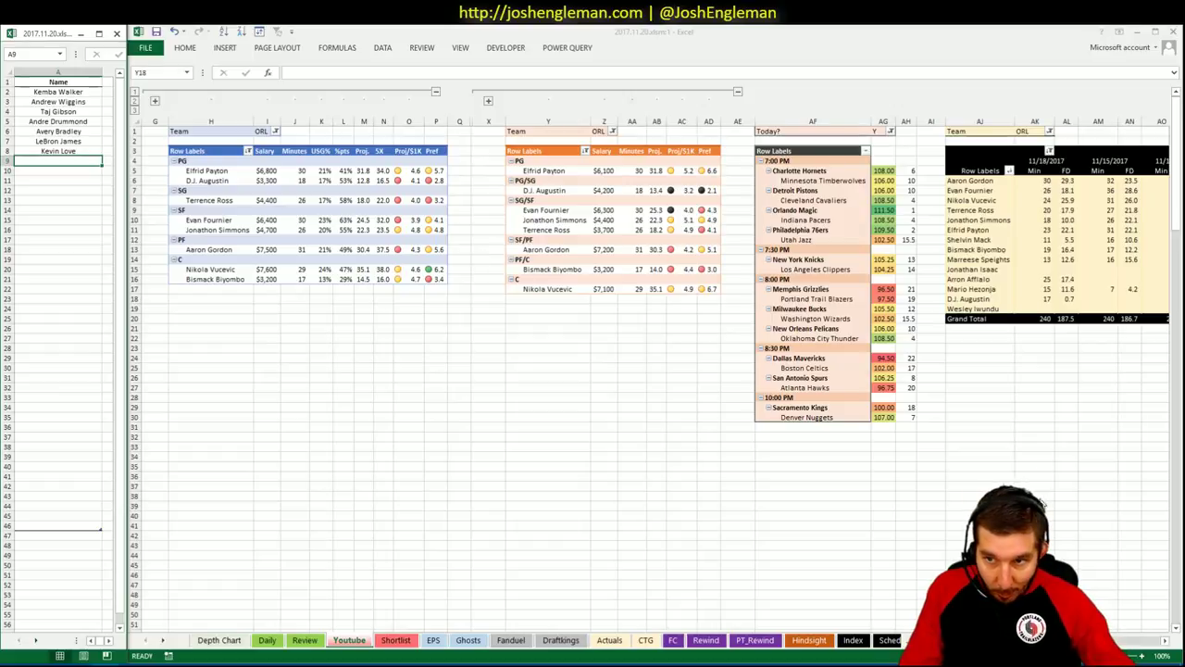
pyautogui.hscroll(5, 592, 370)
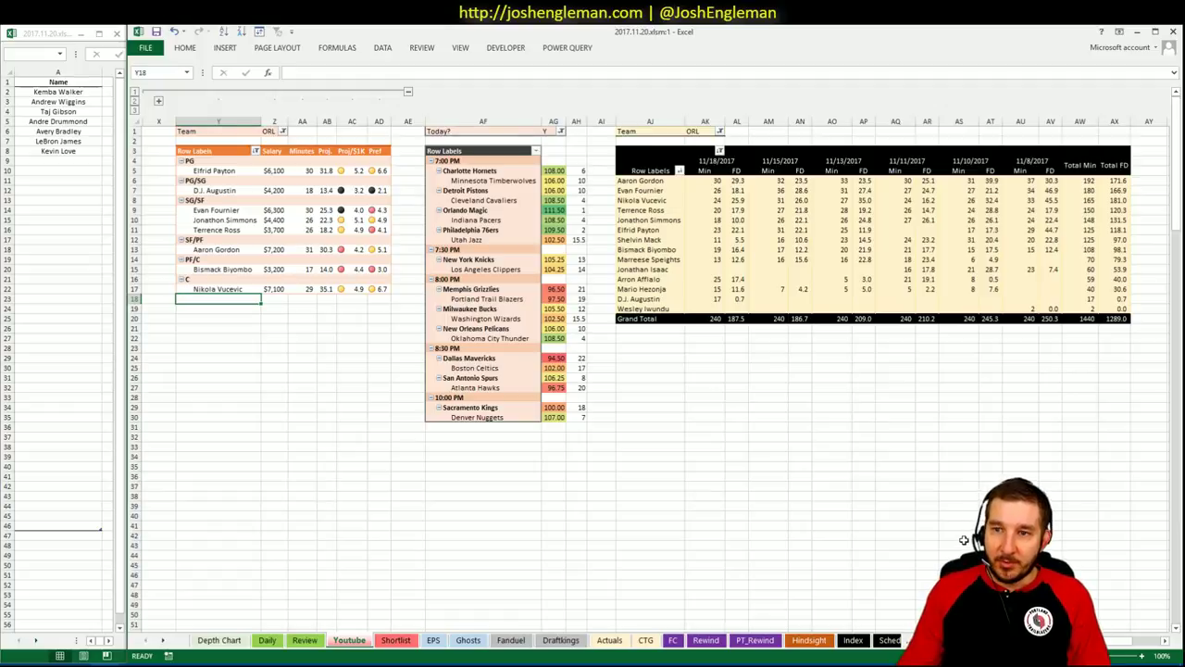
pyautogui.hscroll(-5, 592, 370)
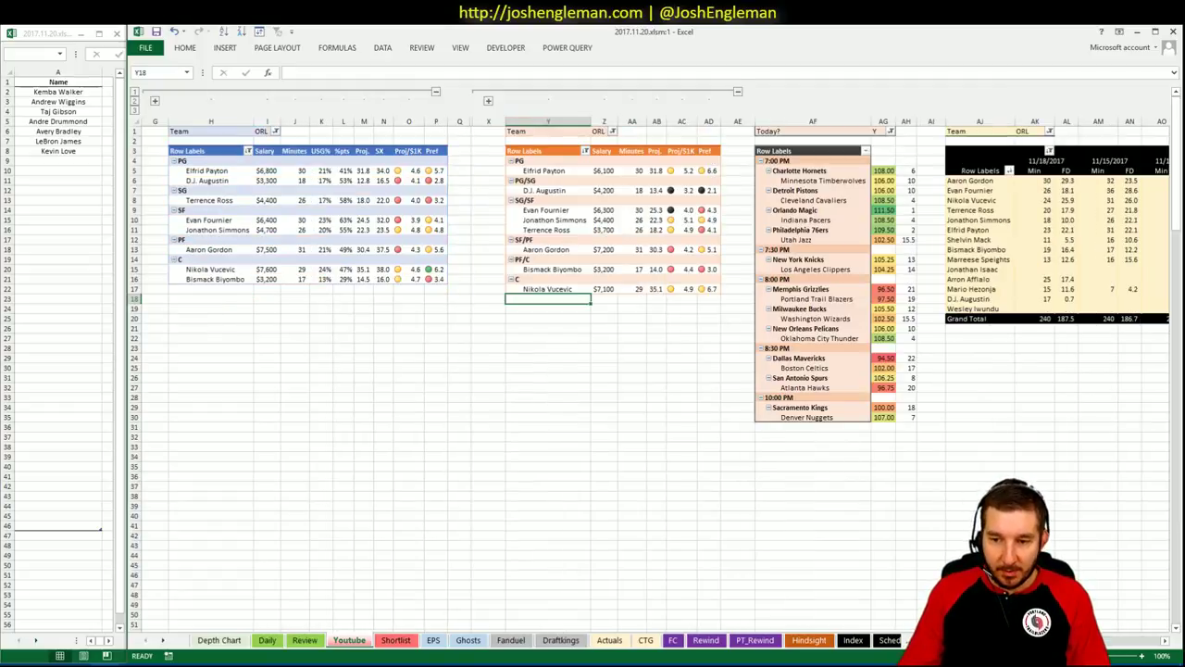
# Step: Review the ORL players' minutes and fantasy points in all listed recent games alongside their salaries and projections
pyautogui.click(547, 507)
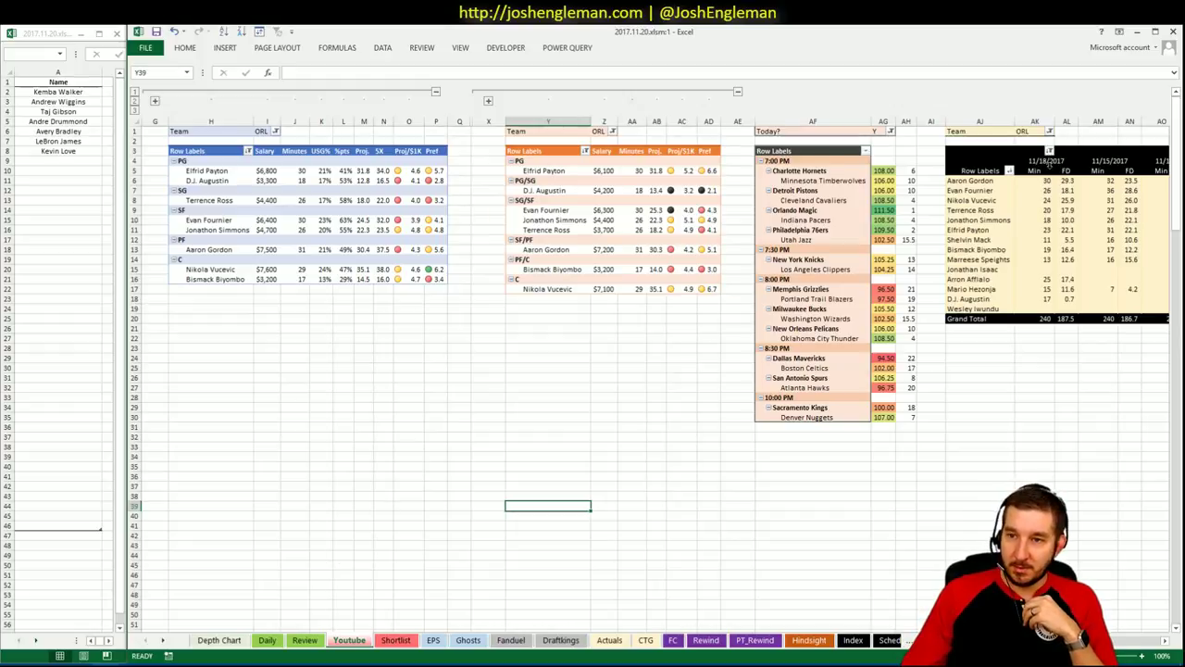
pyautogui.moveTo(1052, 181); pyautogui.dragTo(1047, 301)
pyautogui.click(999, 452)
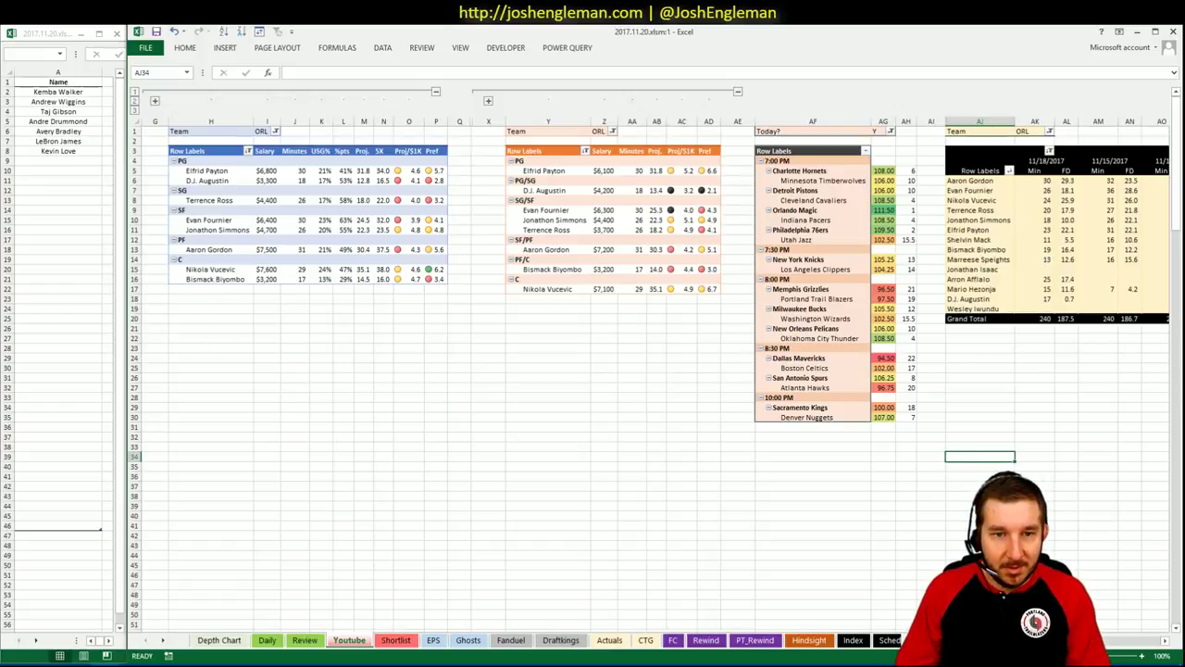
pyautogui.hscroll(7, 1120, 641)
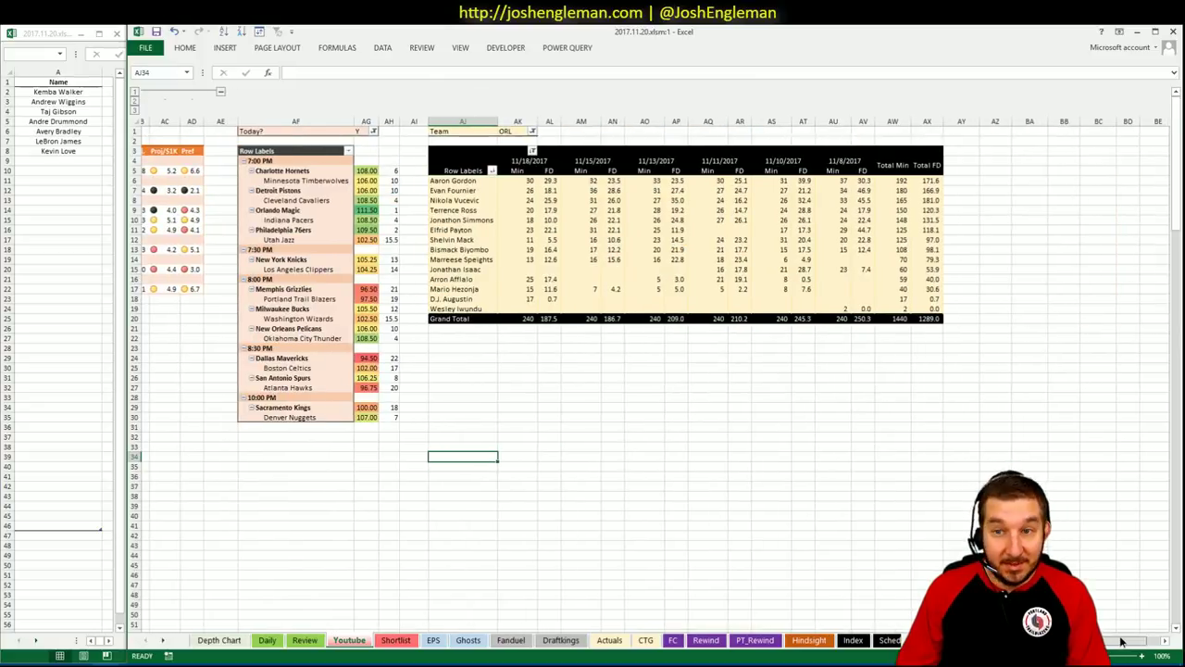
pyautogui.hscroll(-7, 1121, 640)
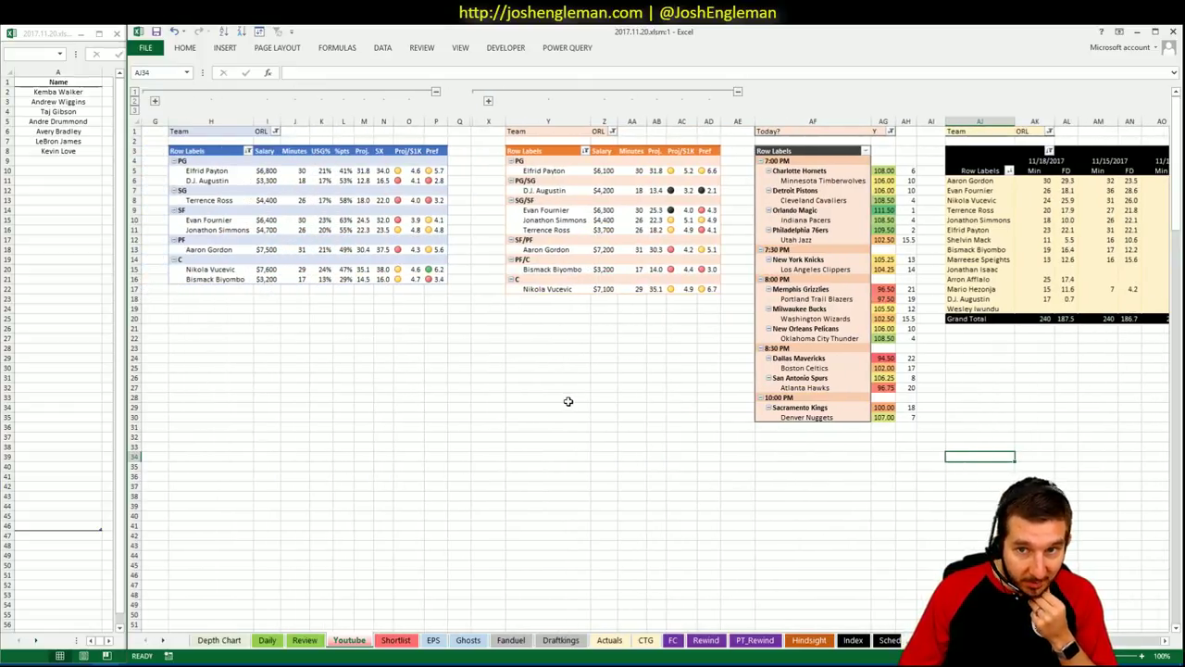
pyautogui.click(331, 425)
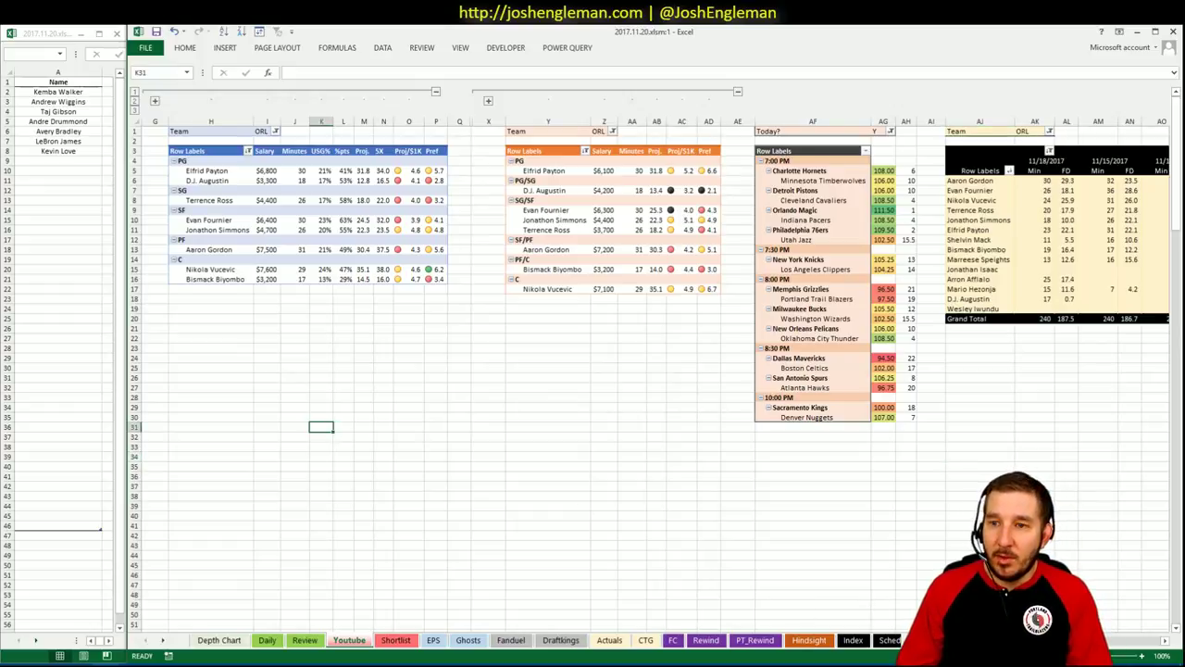
pyautogui.hscroll(6, 648, 370)
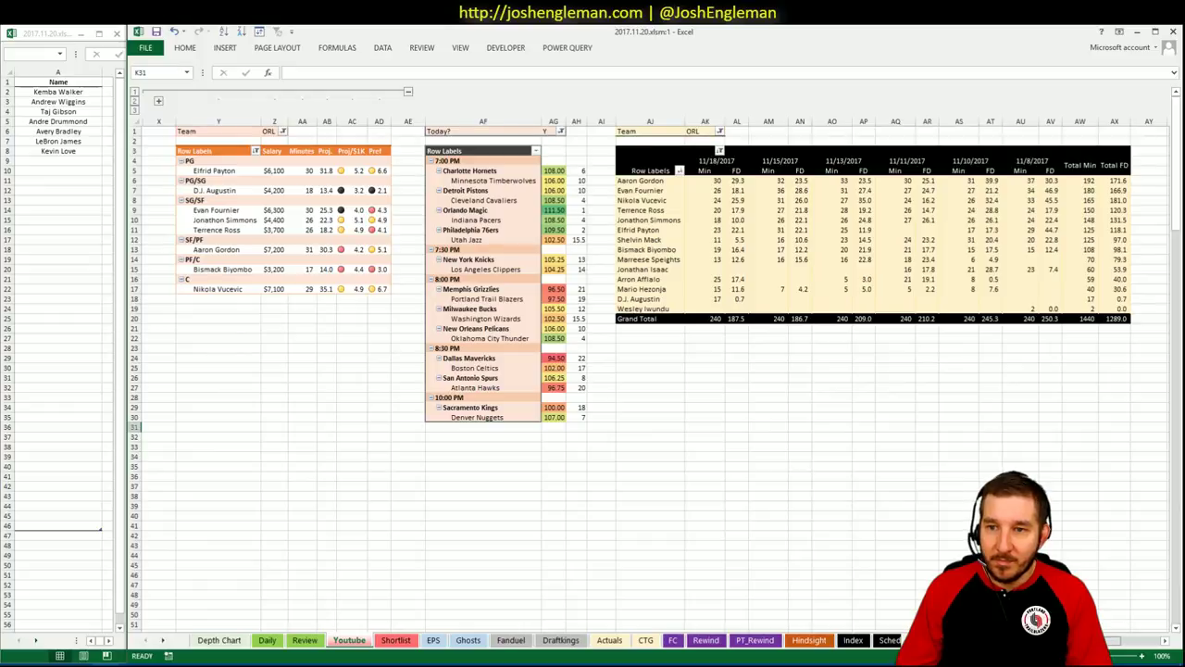
pyautogui.hscroll(-6, 555, 417)
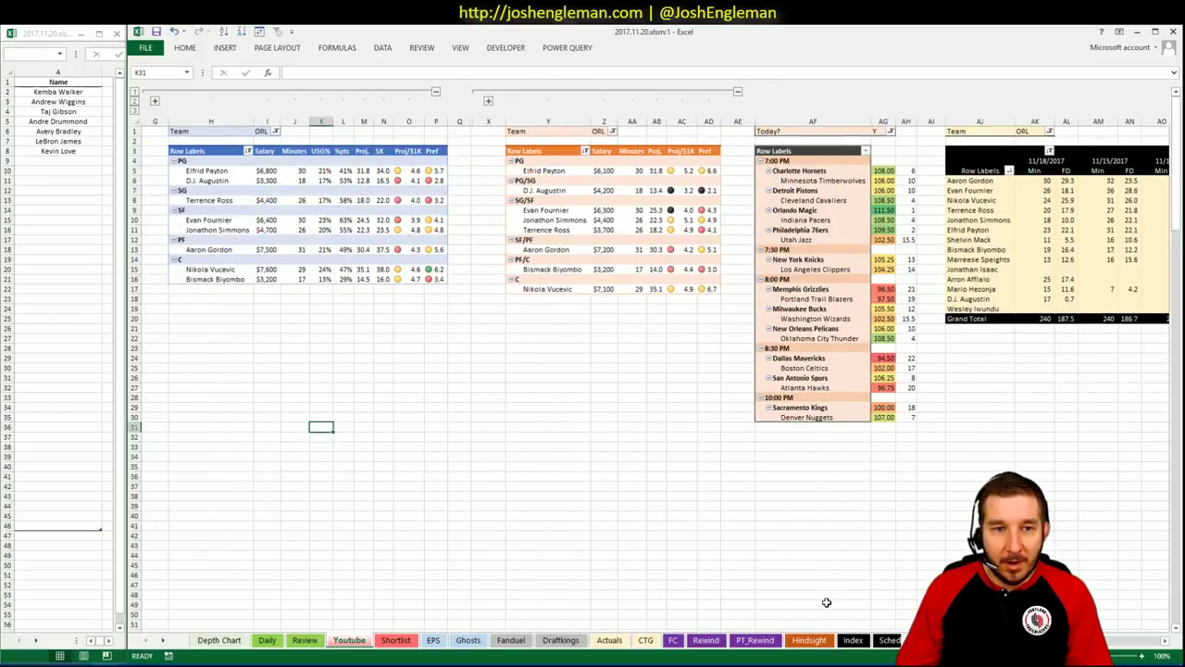
# Step: Add Jonathon Simmons to the picks list in the row below Kevin Love
pyautogui.click(35, 161)
pyautogui.write('Jonathon Sim')
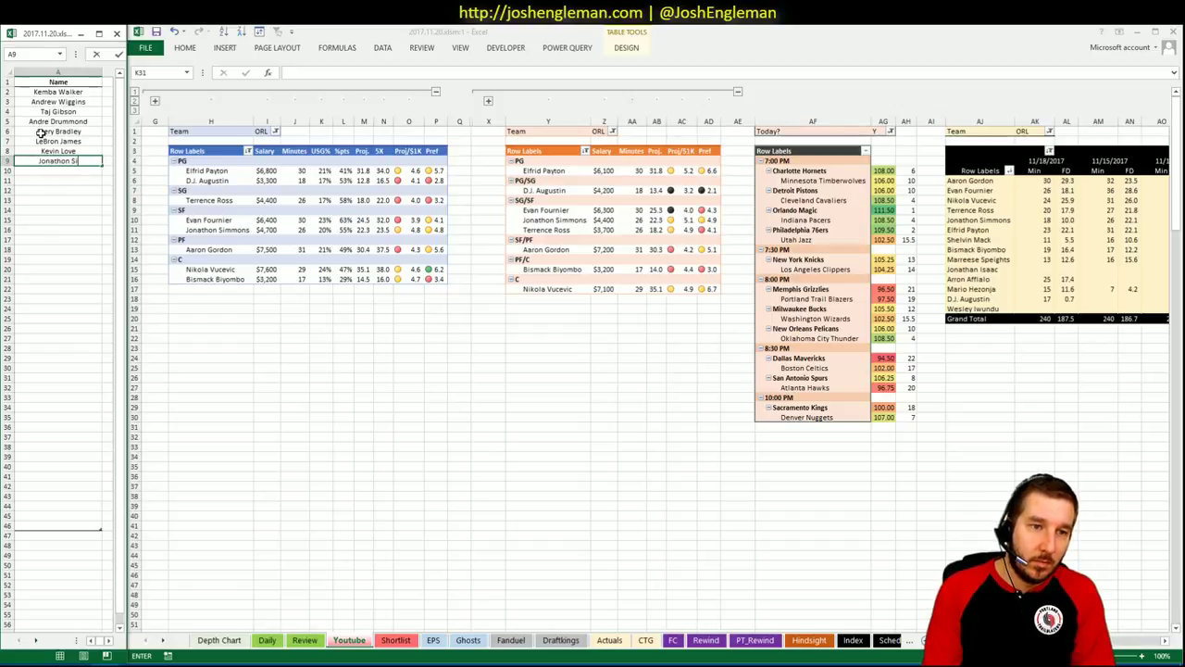
pyautogui.press('BackSpace')
pyautogui.press('BackSpace')
pyautogui.write('mmons')
pyautogui.press('Return')
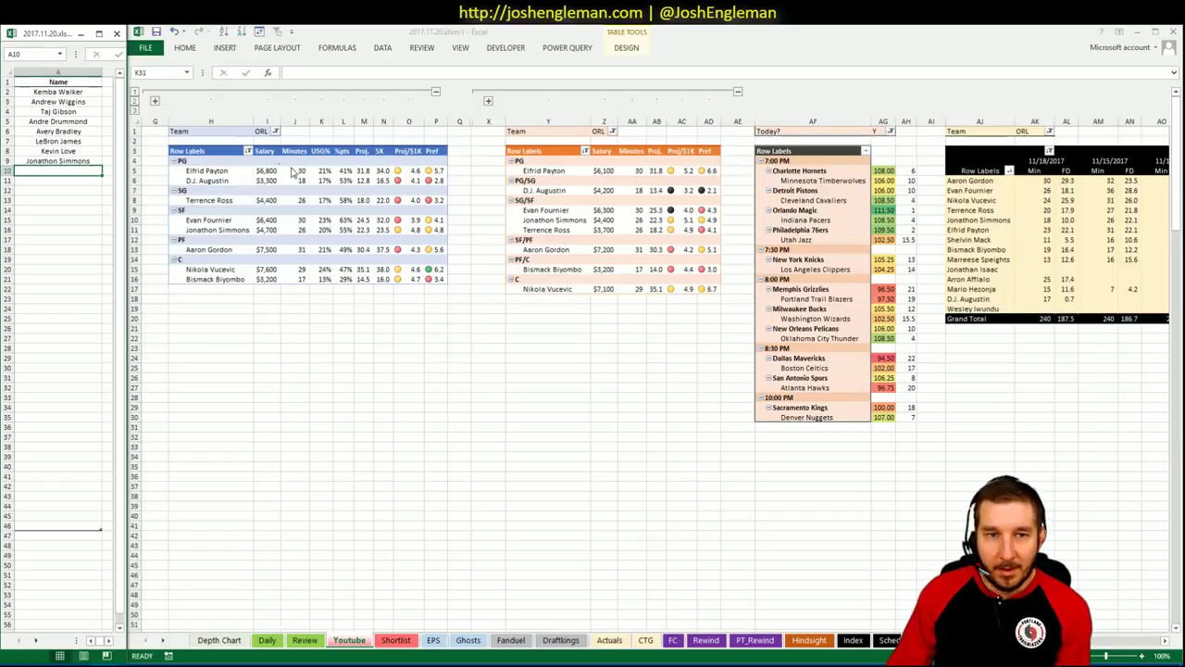
# Step: Change the blue projection pivot table's Team filter to show only IND
pyautogui.click(275, 132)
pyautogui.click(275, 133)
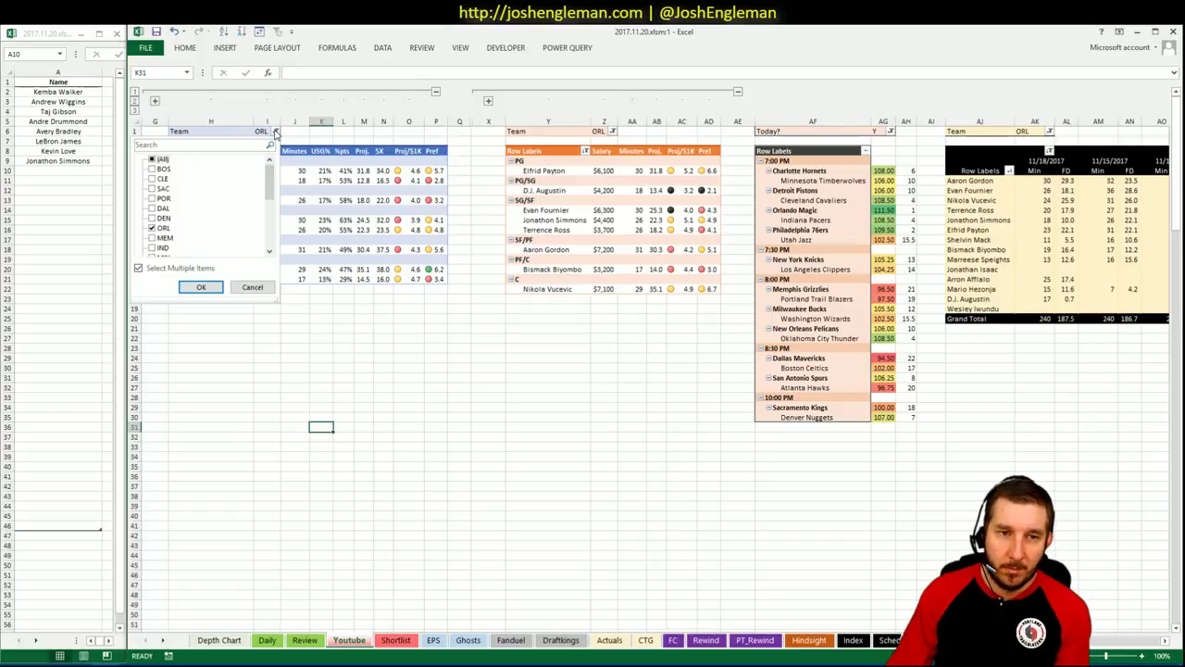
pyautogui.click(153, 228)
pyautogui.moveTo(271, 187); pyautogui.dragTo(271, 231)
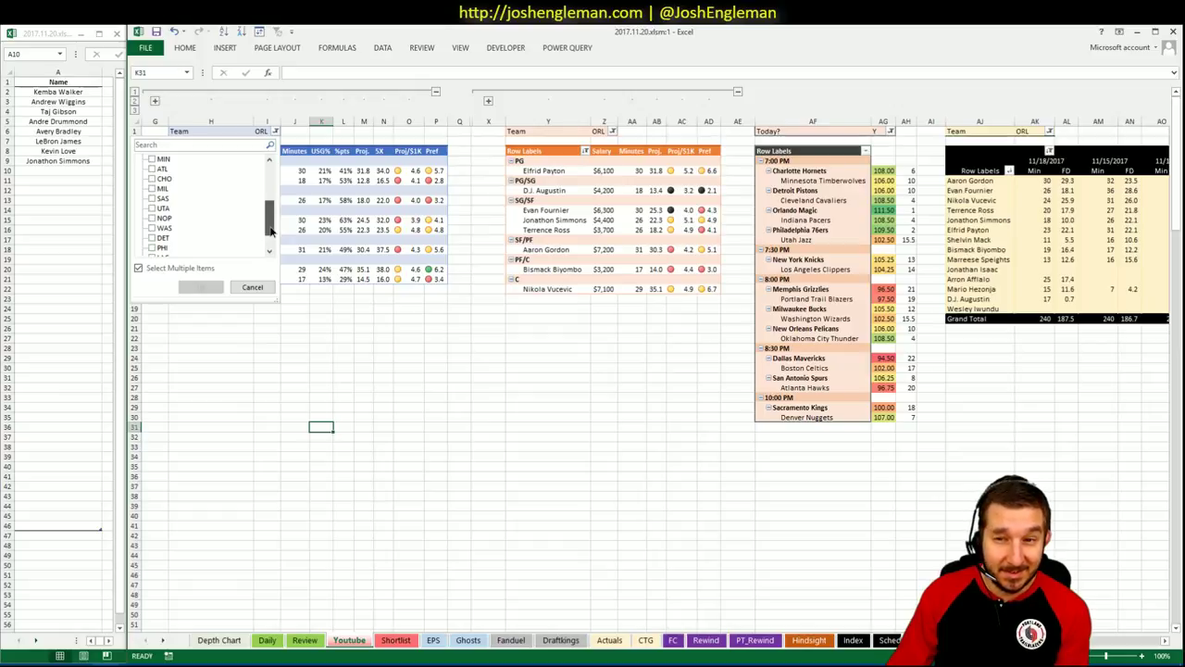
pyautogui.moveTo(272, 232); pyautogui.dragTo(271, 192)
pyautogui.click(152, 199)
pyautogui.click(201, 287)
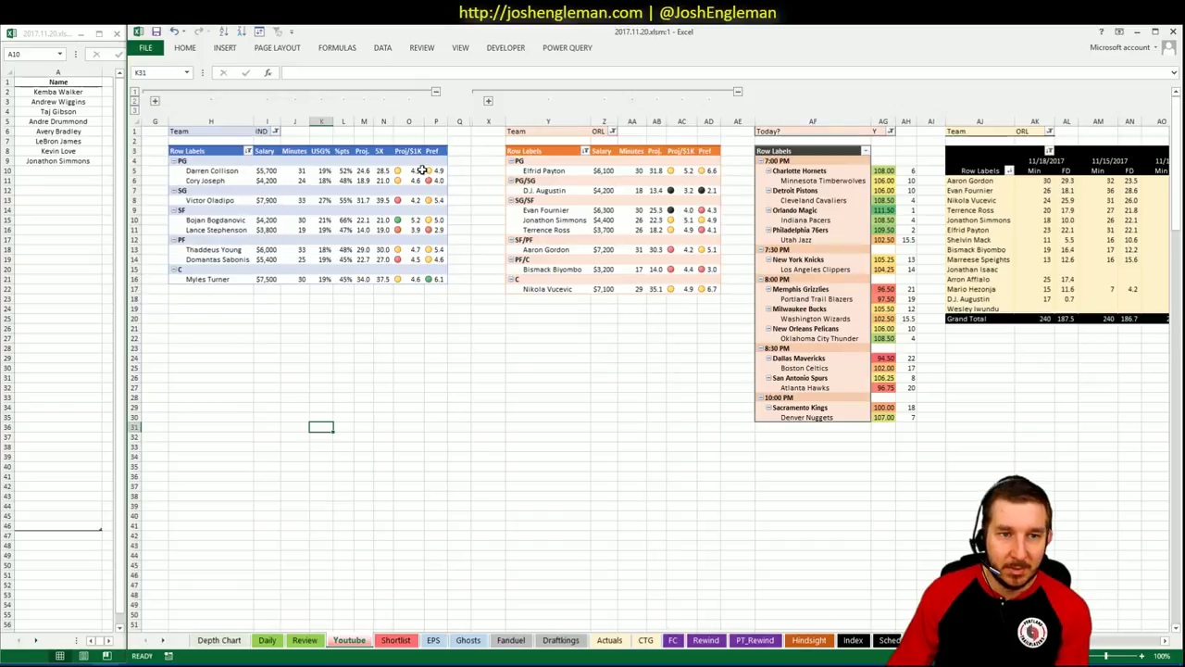
# Step: Set the orange projection pivot table's Team filter to IND only
pyautogui.click(612, 132)
pyautogui.click(493, 249)
pyautogui.click(537, 288)
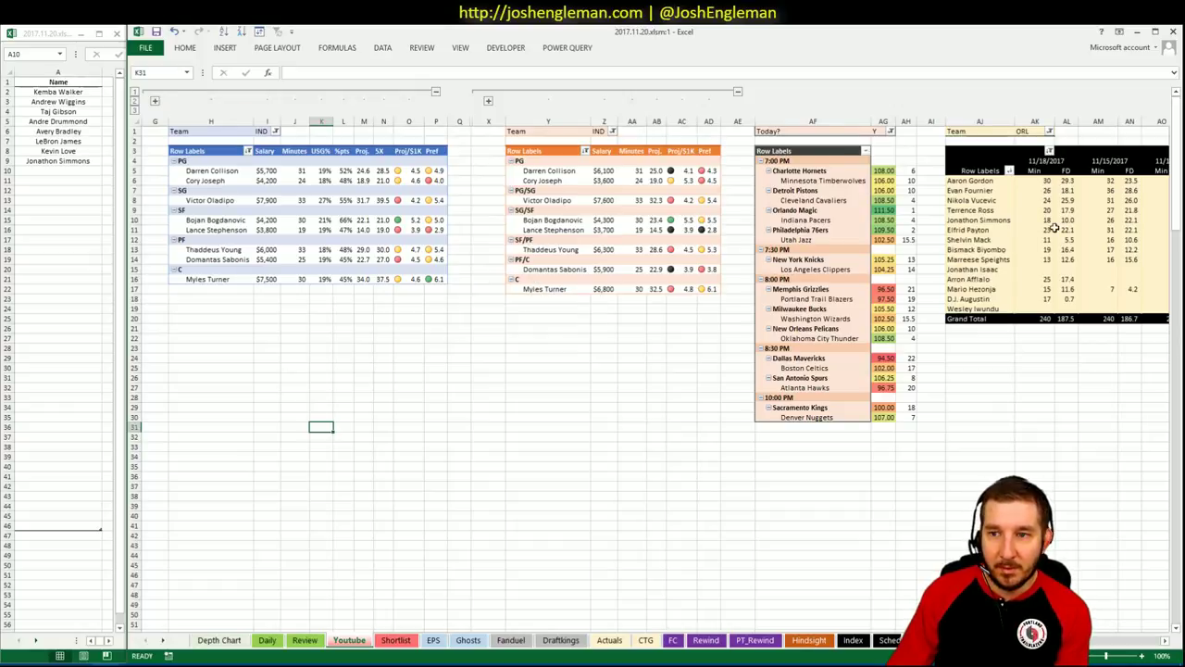
# Step: Filter the recent-games pivot table by team to show only IND
pyautogui.hscroll(5, 1106, 648)
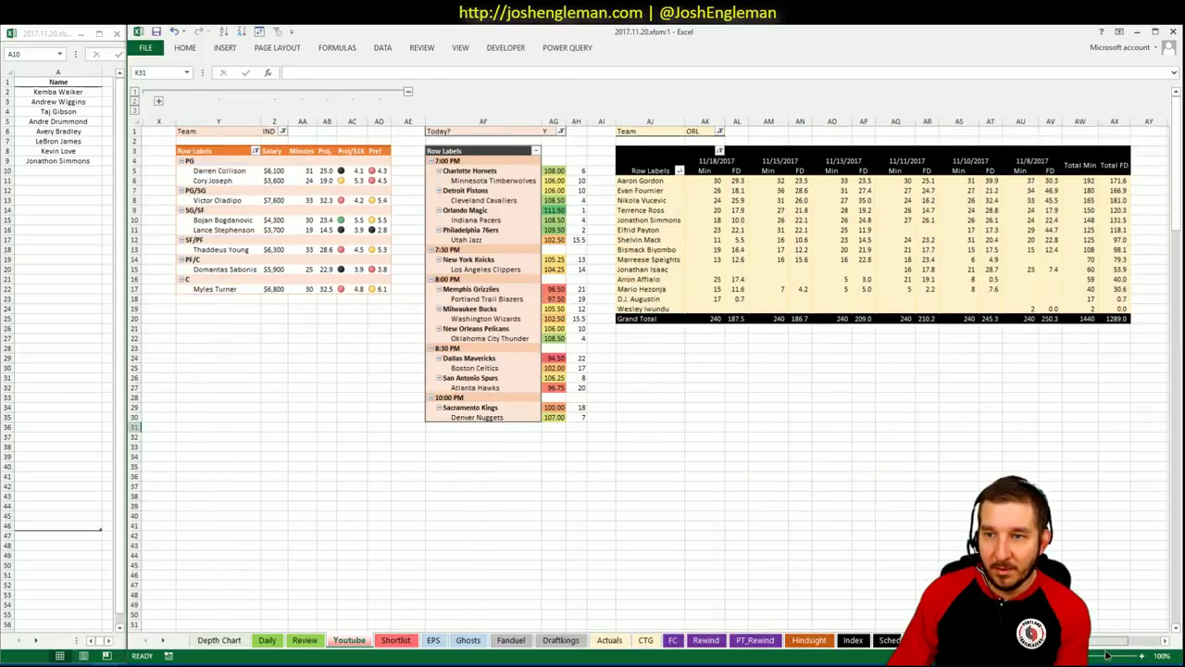
pyautogui.hscroll(-5, 1102, 655)
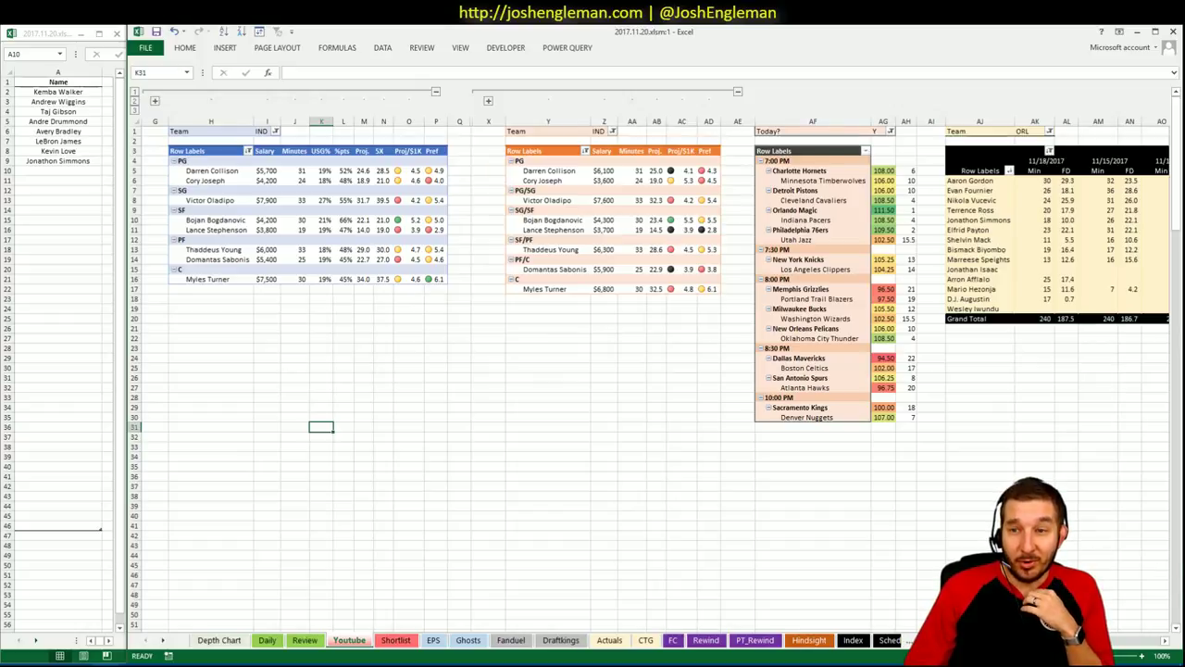
pyautogui.click(1049, 131)
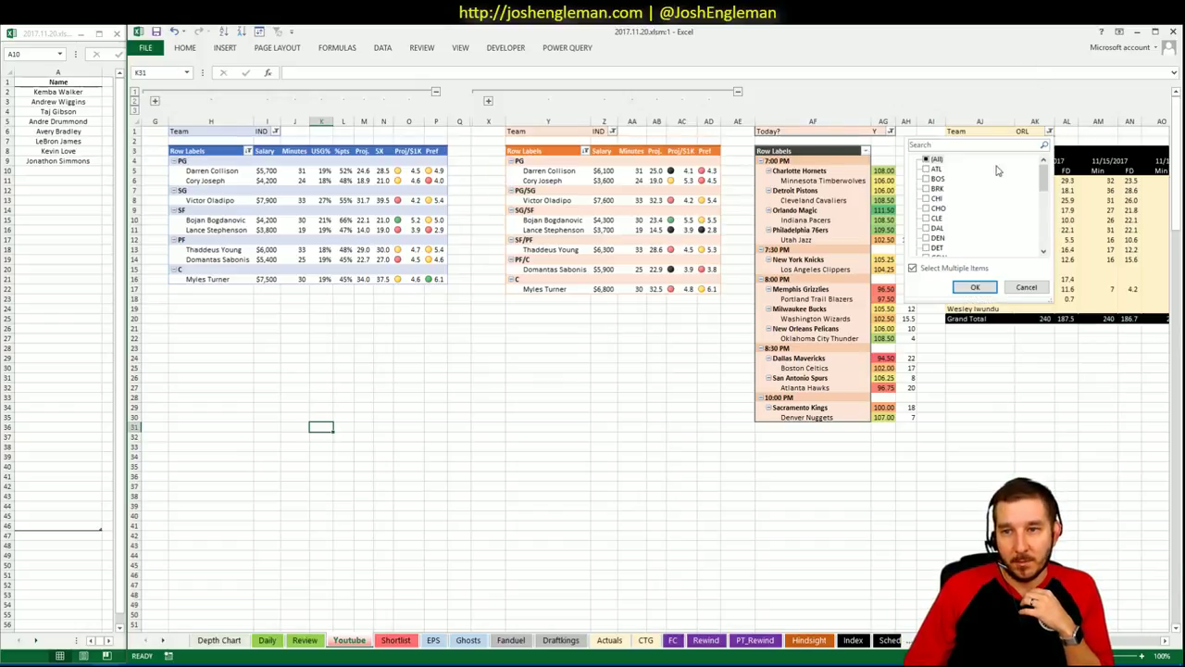
pyautogui.click(1043, 229)
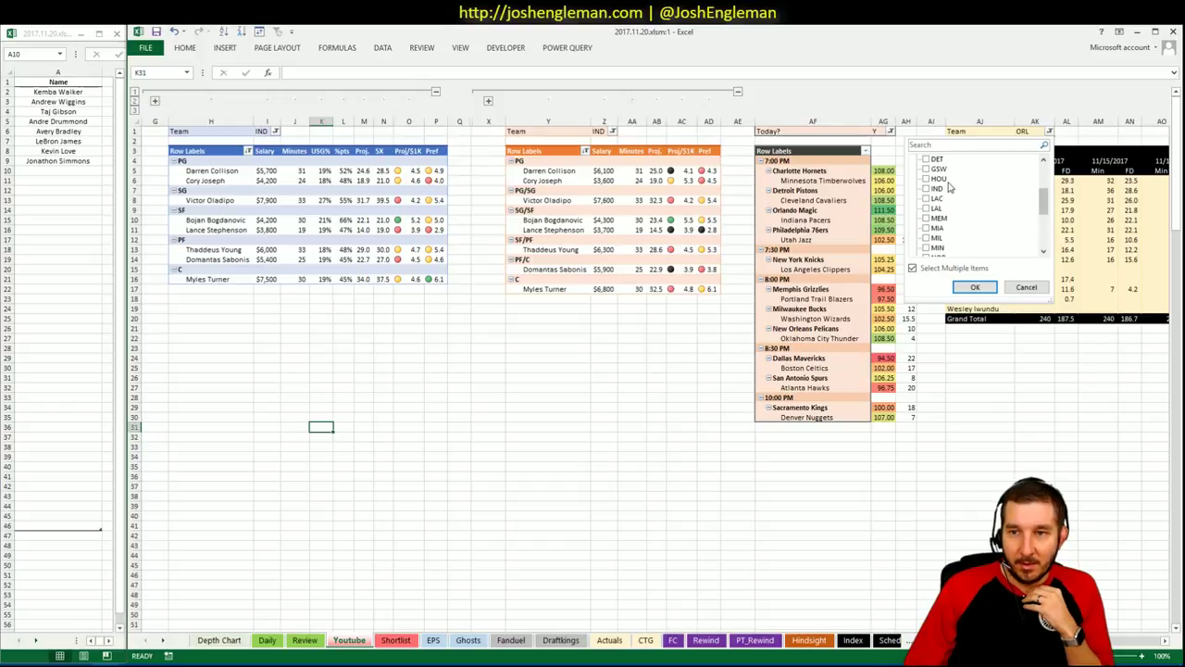
pyautogui.click(935, 144)
pyautogui.write('ind')
pyautogui.press('Return')
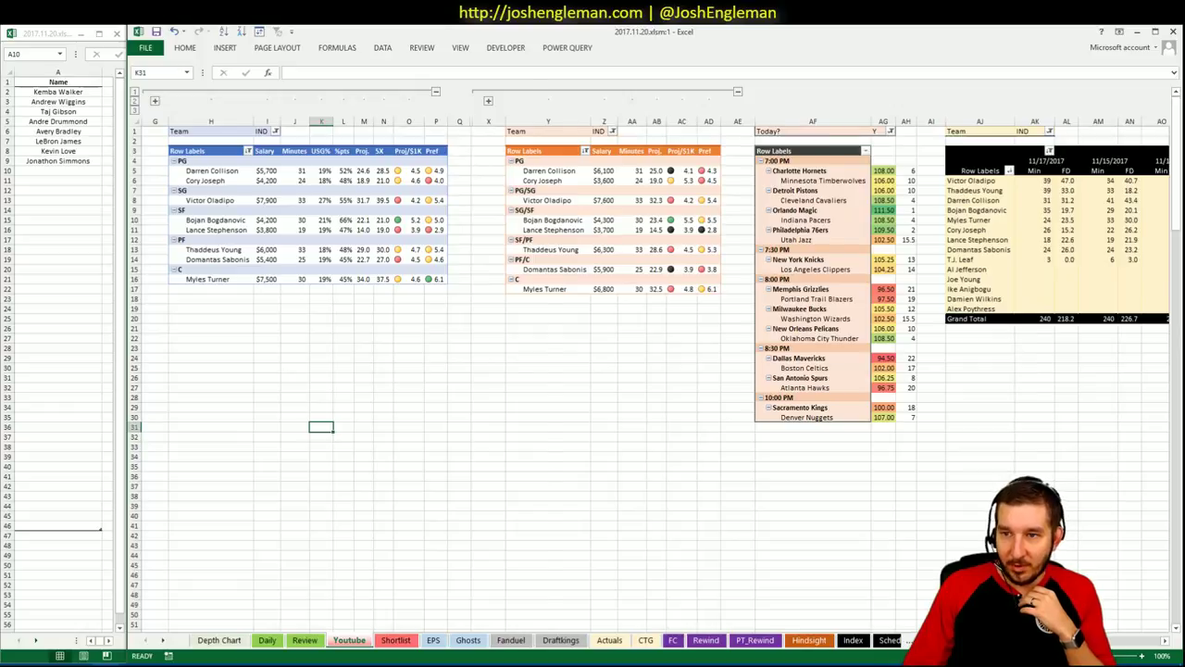
# Step: Examine the IND players' minutes and fantasy points across recent games, highlighting Myles Turner's row, and compare them with the projections
pyautogui.hscroll(5, 896, 198)
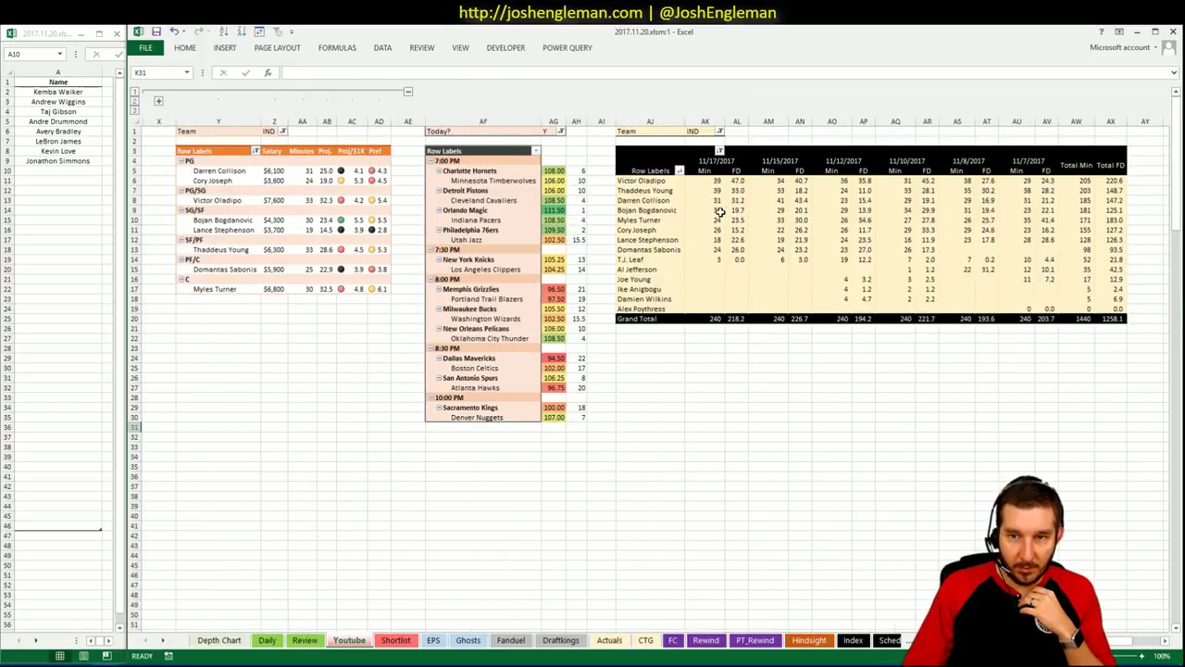
pyautogui.moveTo(718, 221); pyautogui.dragTo(1116, 220)
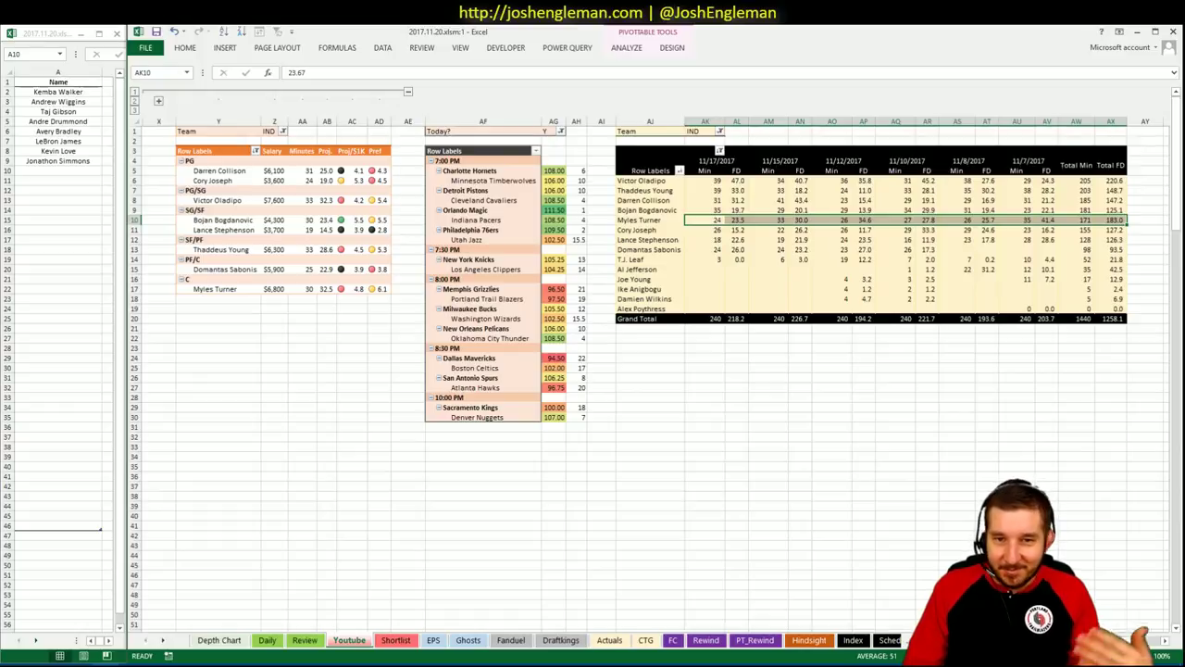
pyautogui.hscroll(-6, 611, 370)
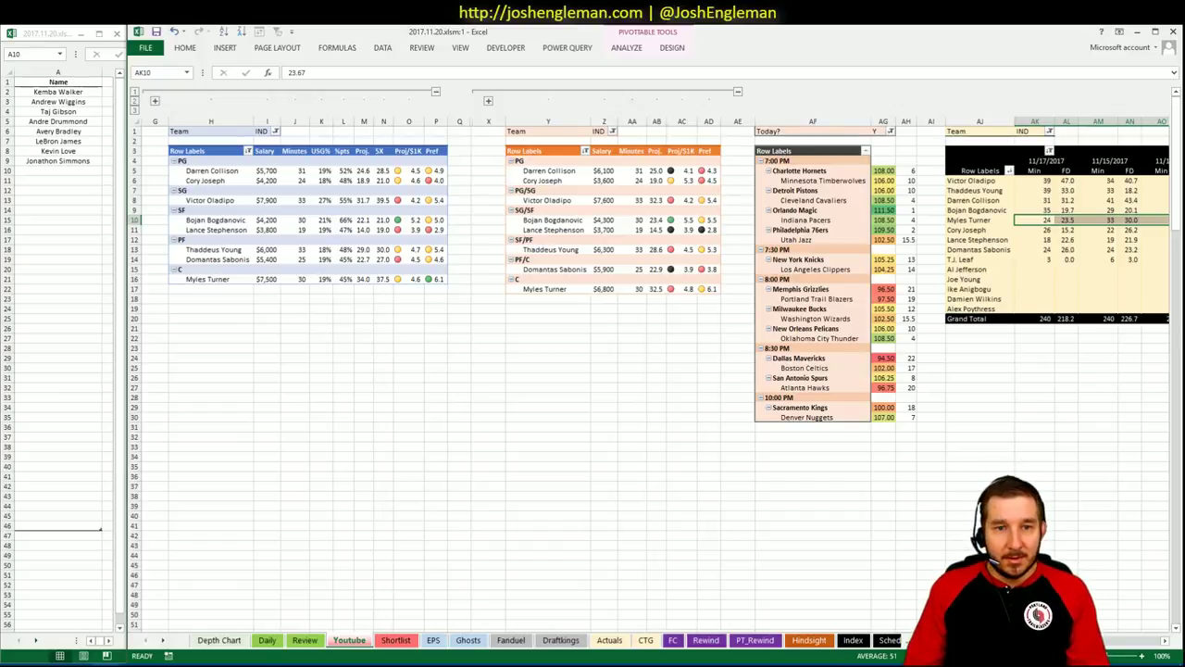
pyautogui.hscroll(5, 648, 371)
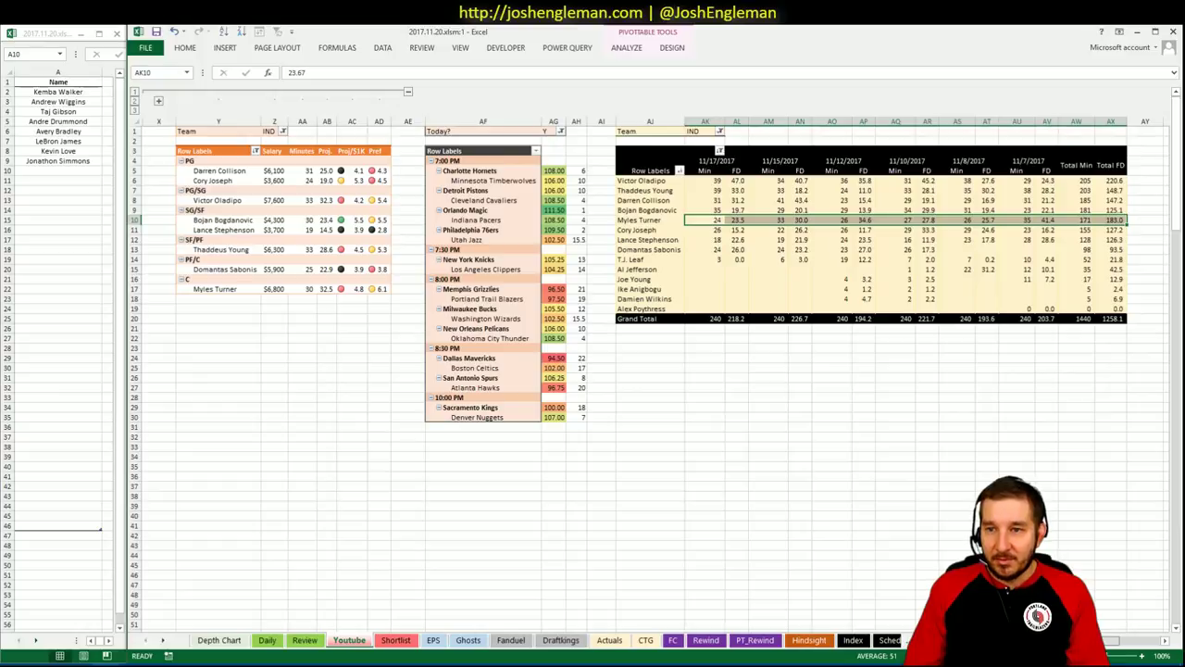
pyautogui.hscroll(-2, 648, 370)
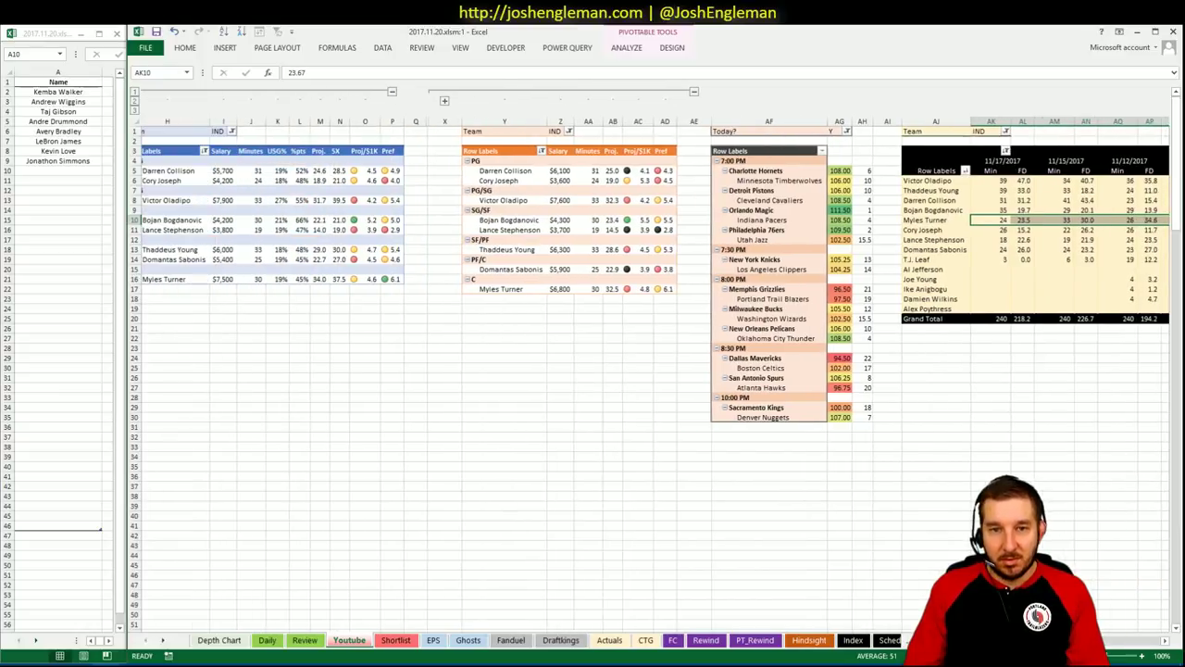
pyautogui.hscroll(-1, 263, 238)
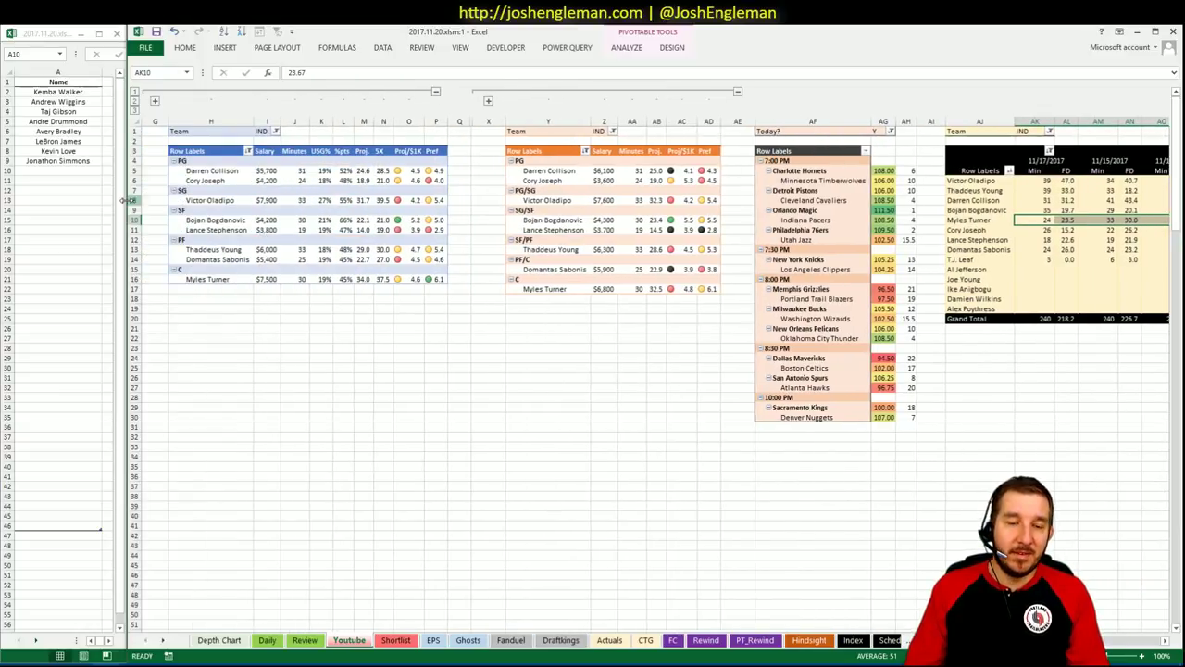
pyautogui.click(66, 170)
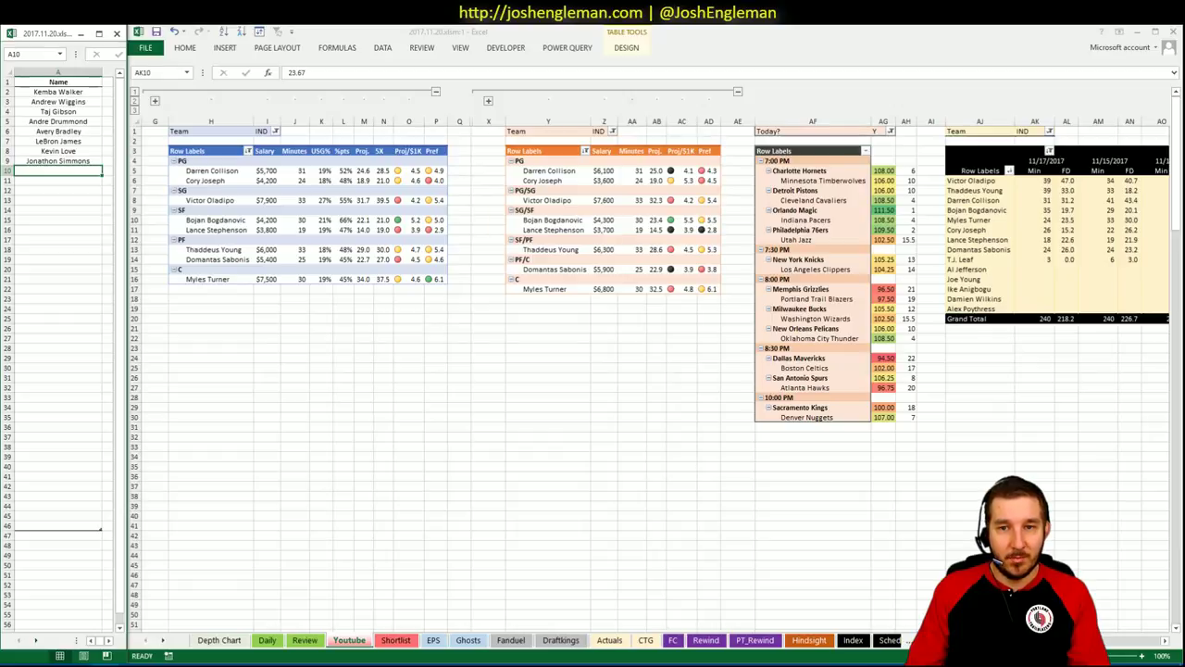
pyautogui.click(1034, 219)
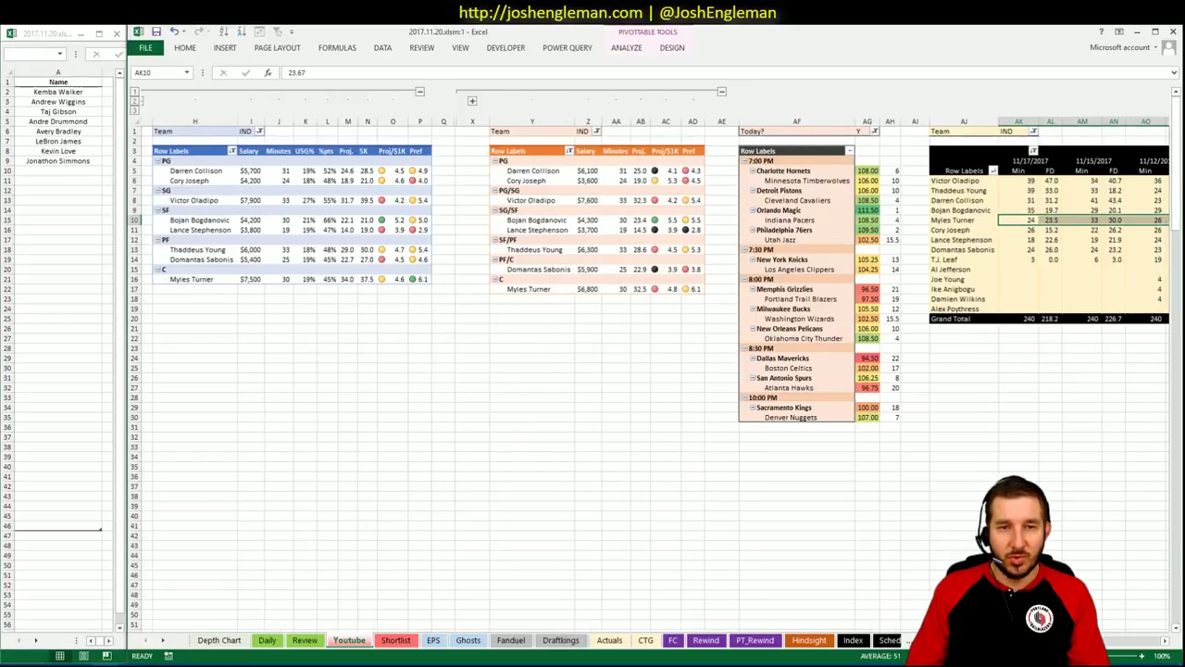
pyautogui.hscroll(5, 648, 371)
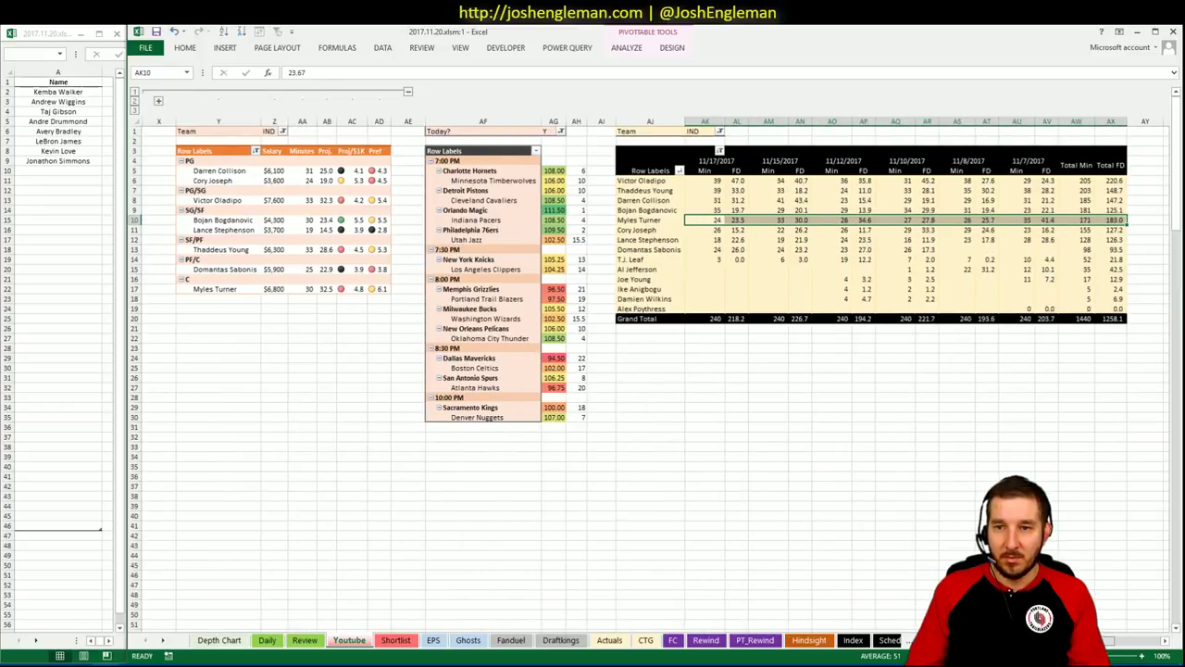
pyautogui.hscroll(-6, 542, 333)
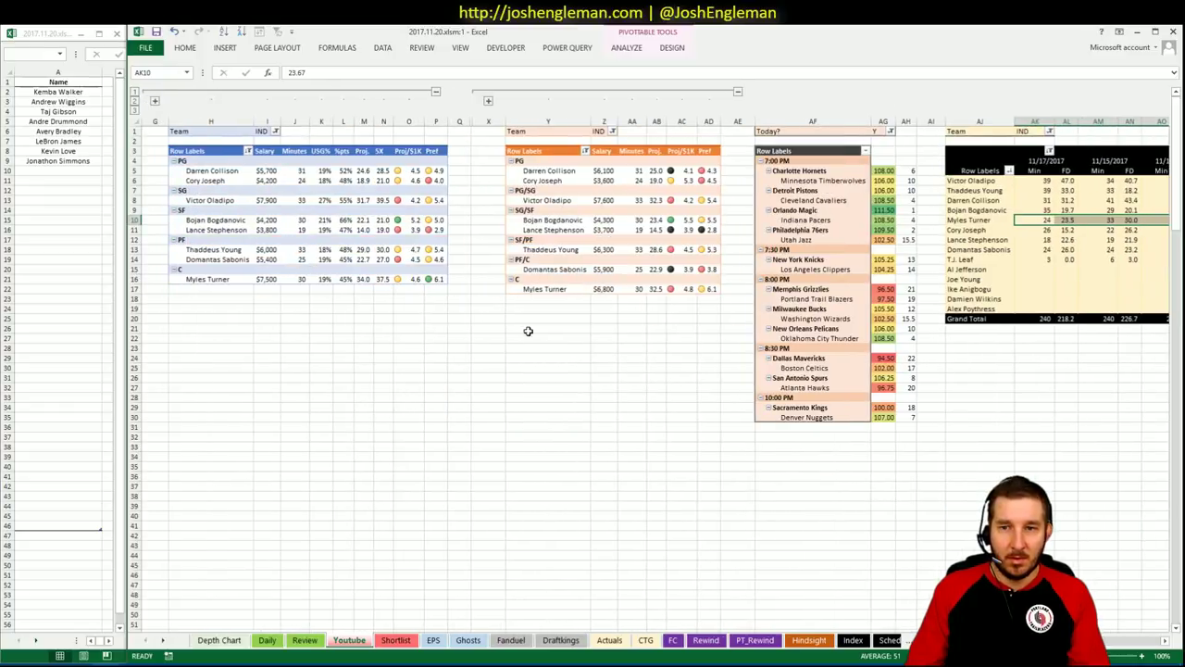
# Step: Add Darren Collison to the picks list in the row below Jonathon Simmons
pyautogui.click(56, 169)
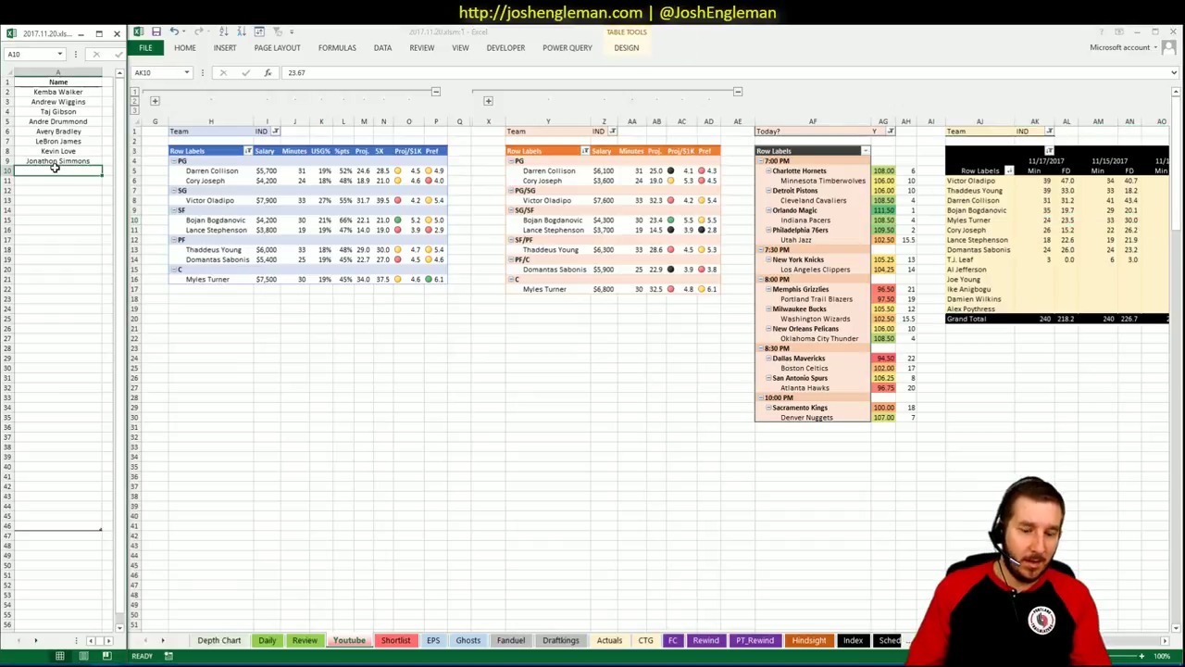
pyautogui.write('Darren')
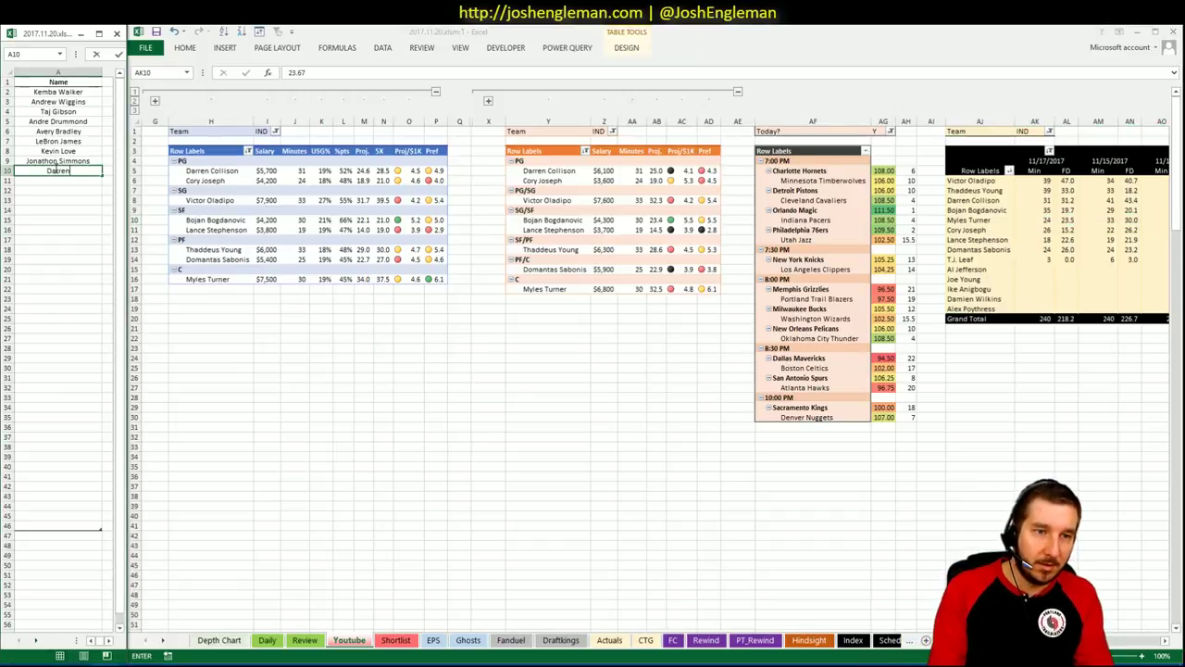
pyautogui.write(' Collison')
pyautogui.press('Return')
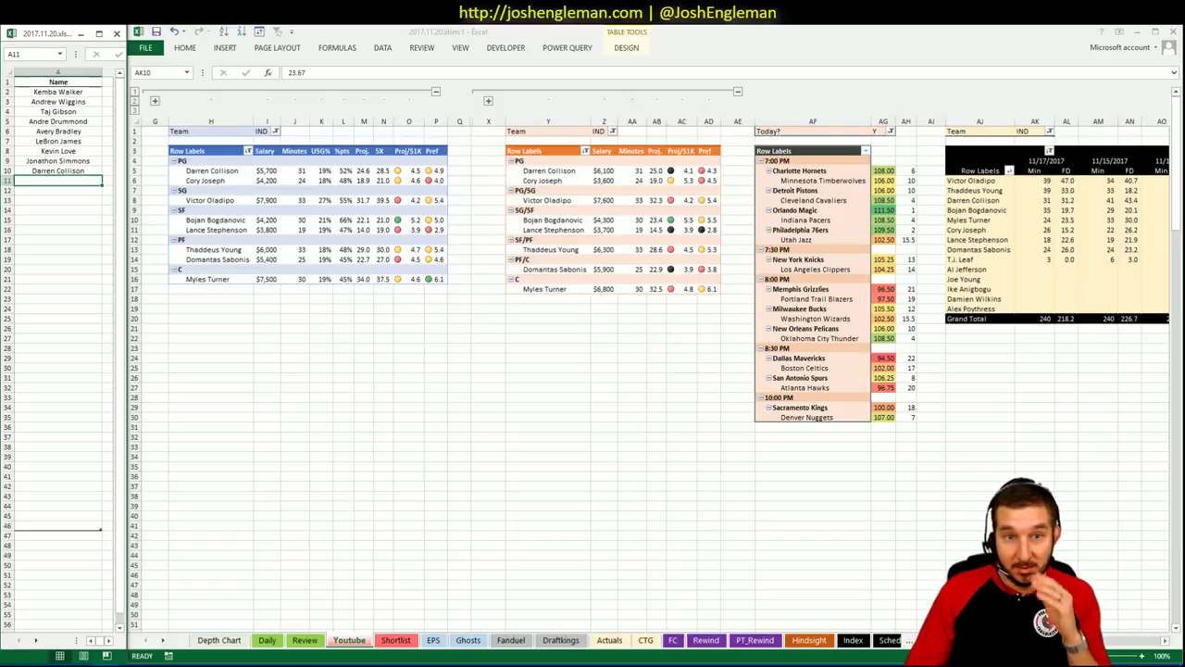
# Step: Add Victor Oladipo to the picks list in the row below Darren Collison
pyautogui.hscroll(5, 655, 360)
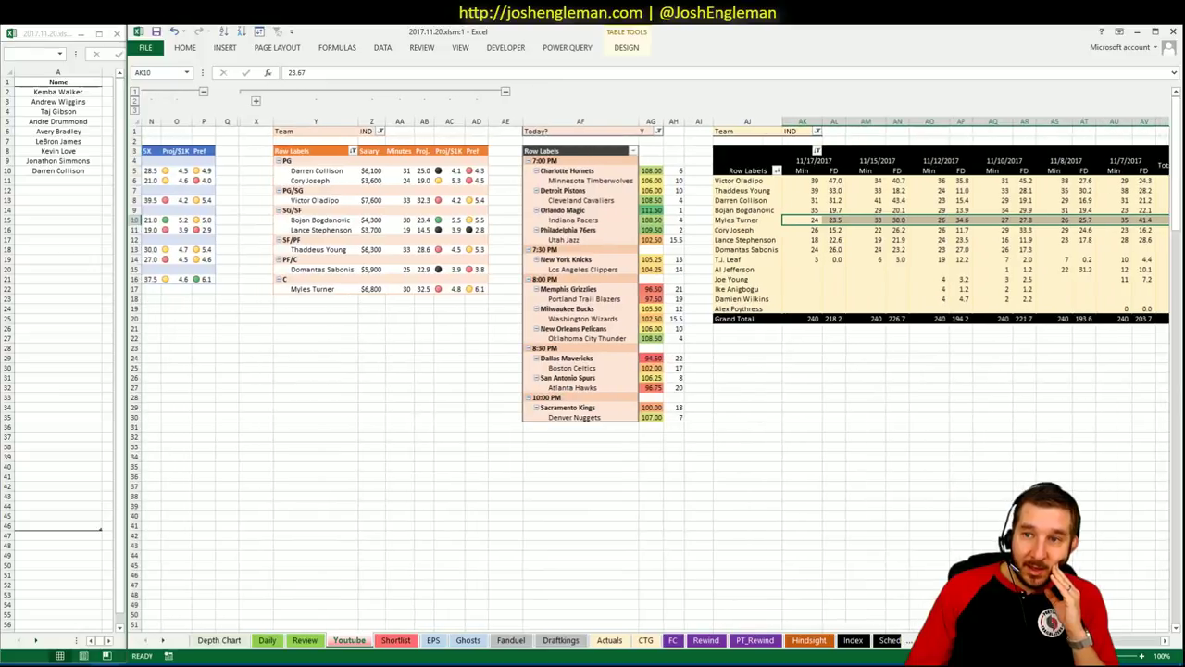
pyautogui.hscroll(3, 655, 360)
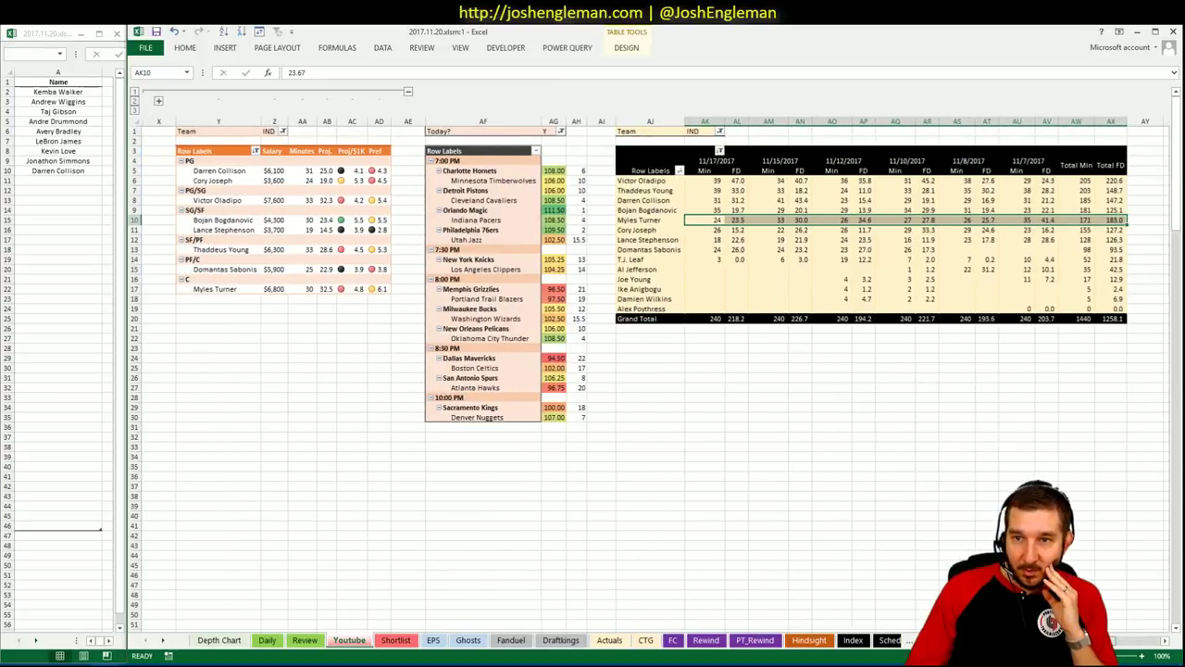
pyautogui.hscroll(-5, 654, 359)
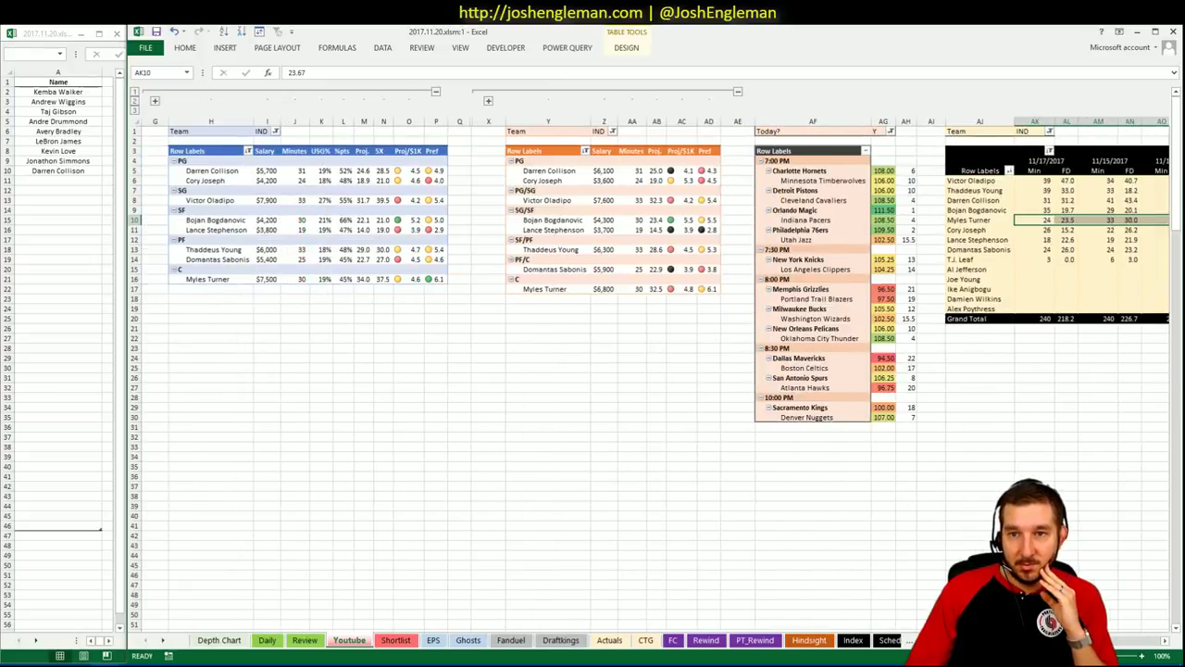
pyautogui.click(53, 184)
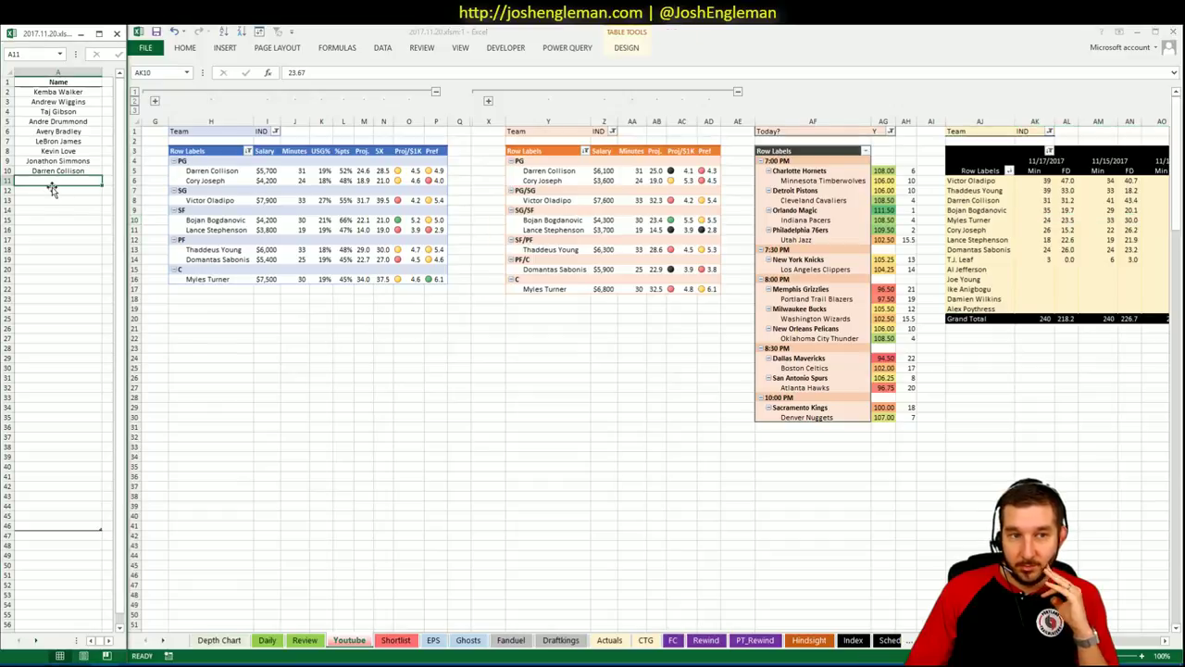
pyautogui.write('Victo')
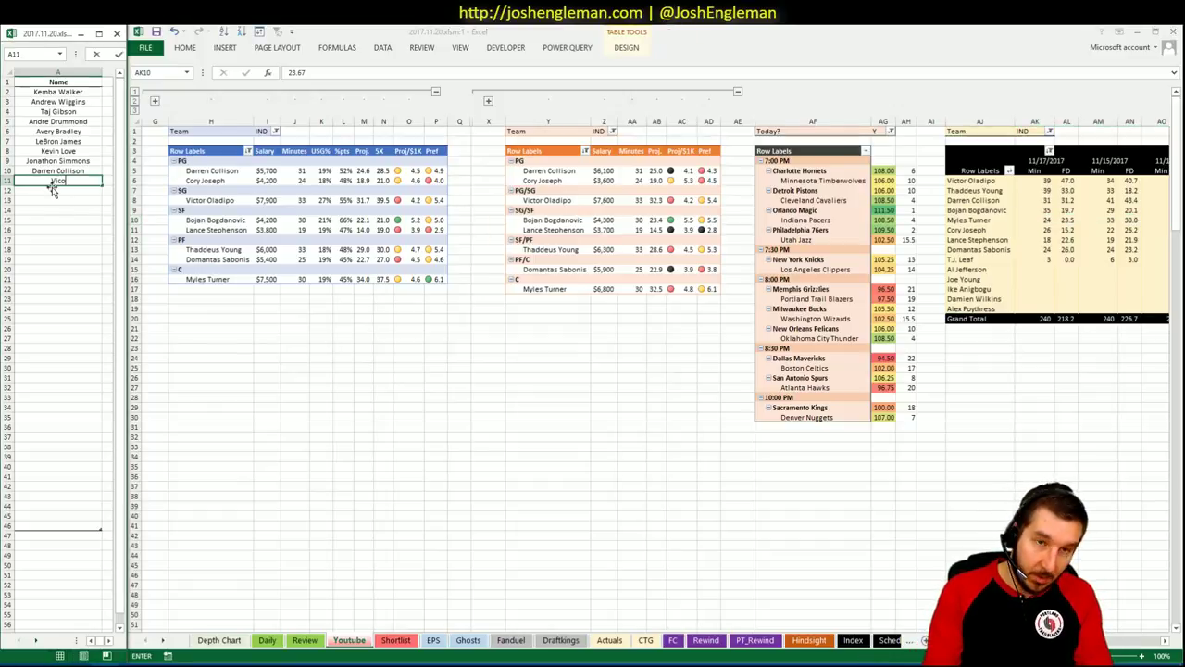
pyautogui.write('r Ol')
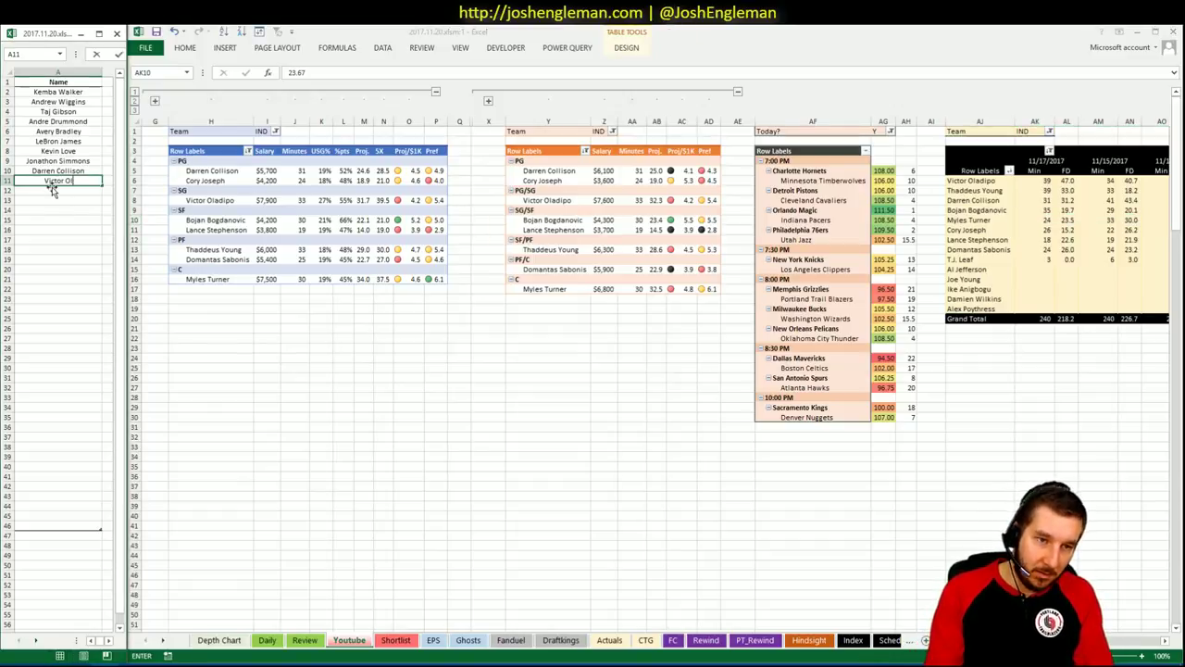
pyautogui.write('adipo')
pyautogui.press('Return')
pyautogui.hotkey('alt', 'Tab')
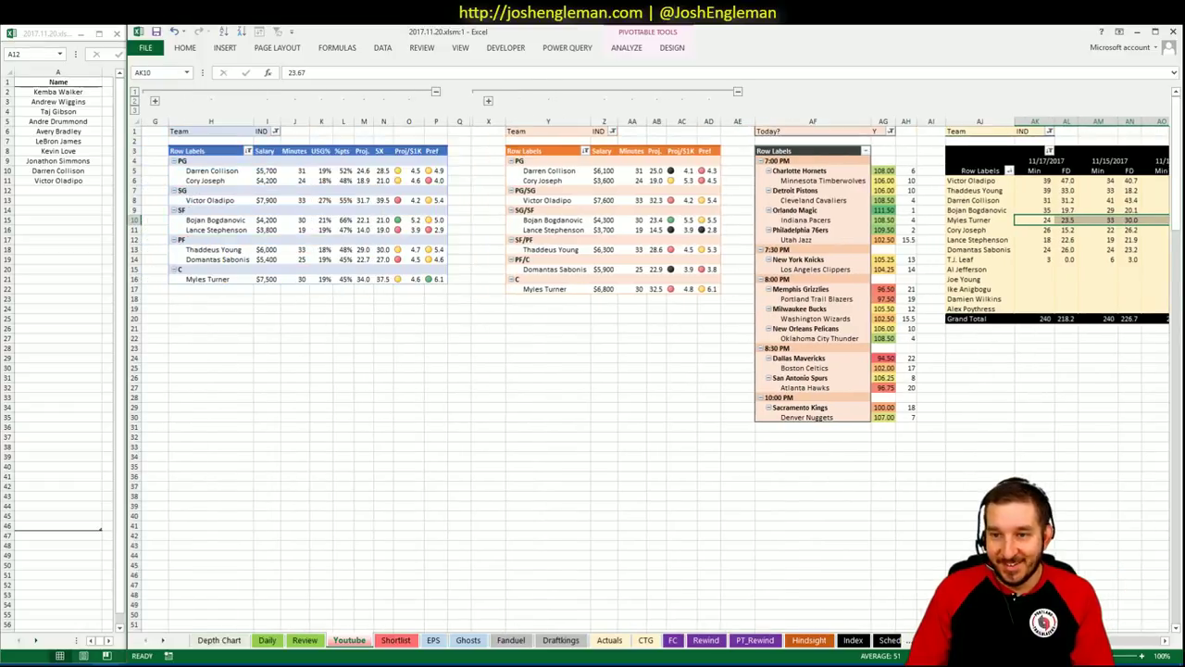
# Step: Switch the blue projection pivot table's Team filter from IND to PHI only
pyautogui.click(73, 189)
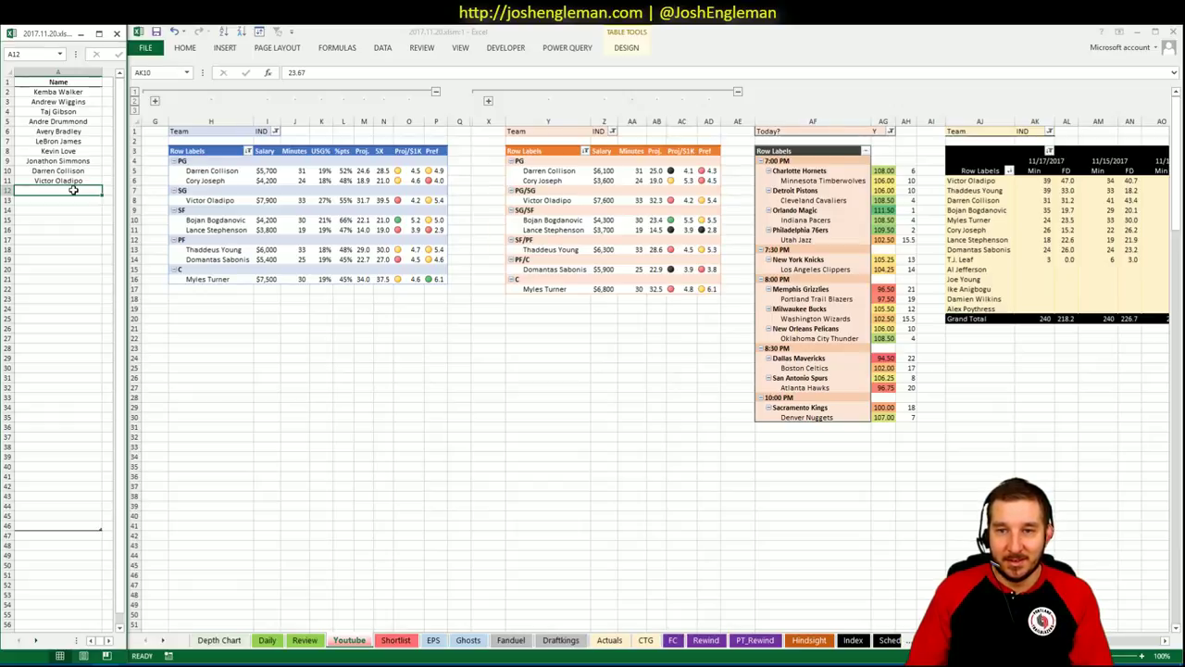
pyautogui.click(128, 185)
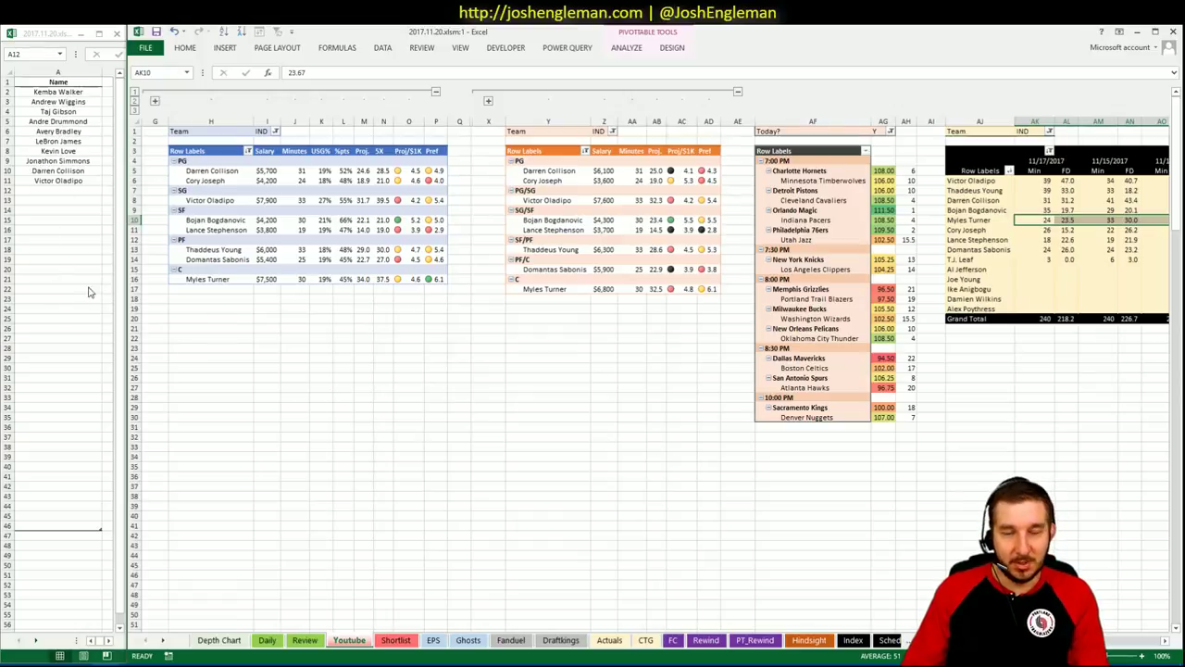
pyautogui.click(364, 329)
pyautogui.click(340, 309)
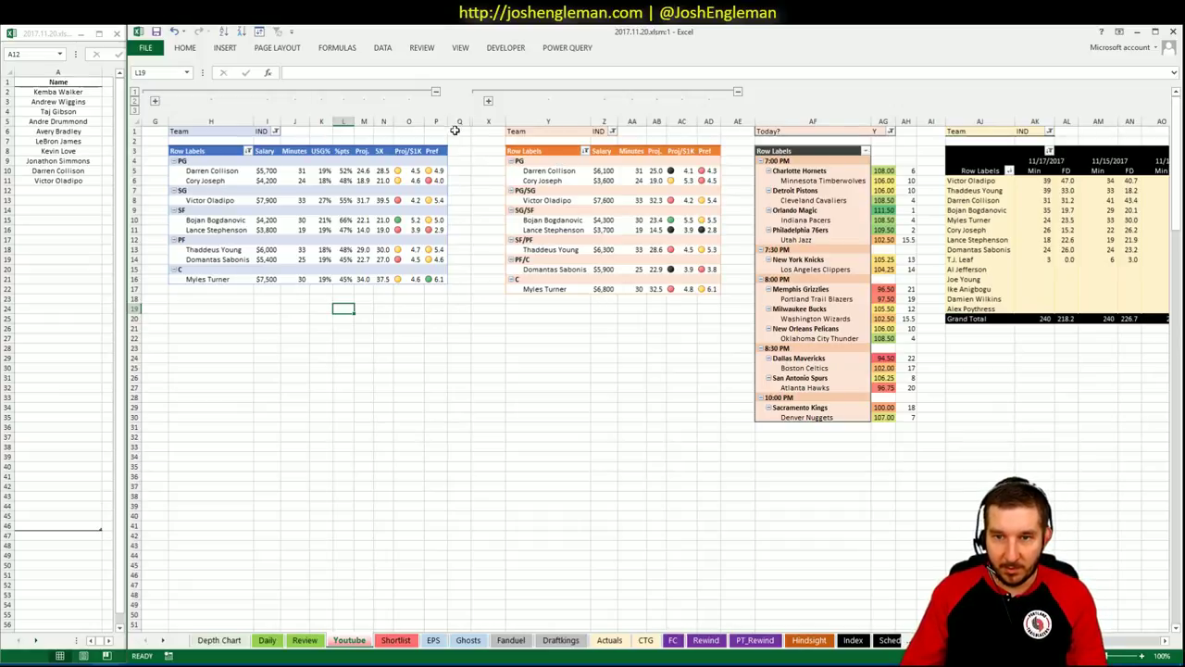
pyautogui.click(280, 133)
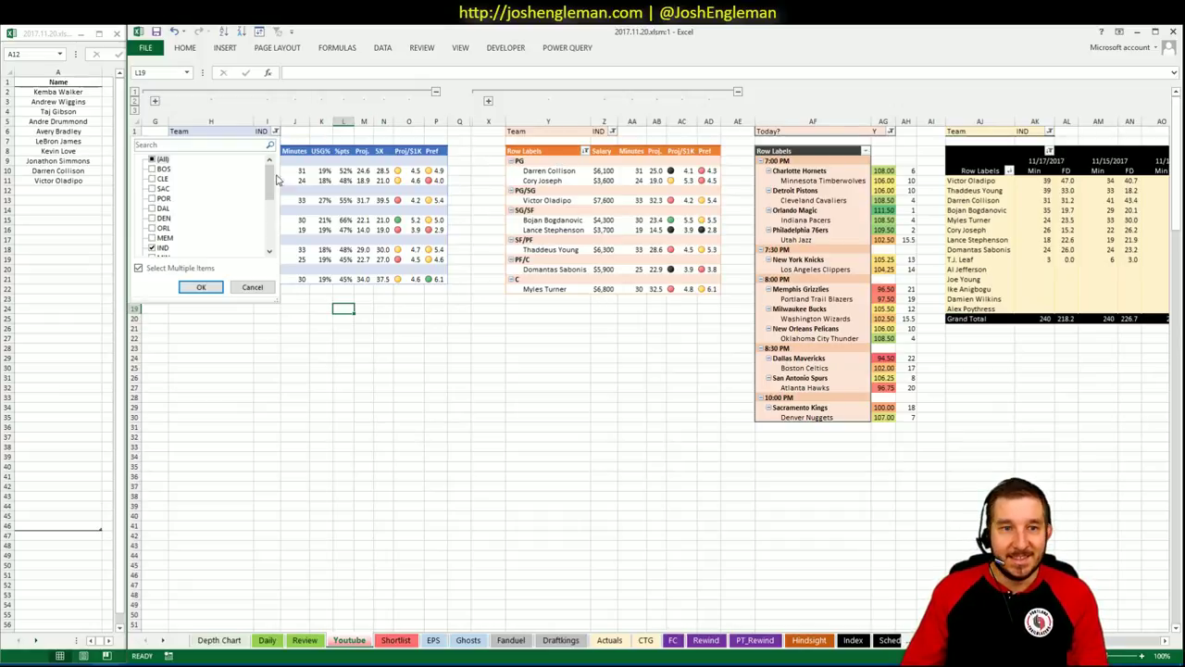
pyautogui.click(273, 197)
pyautogui.click(154, 239)
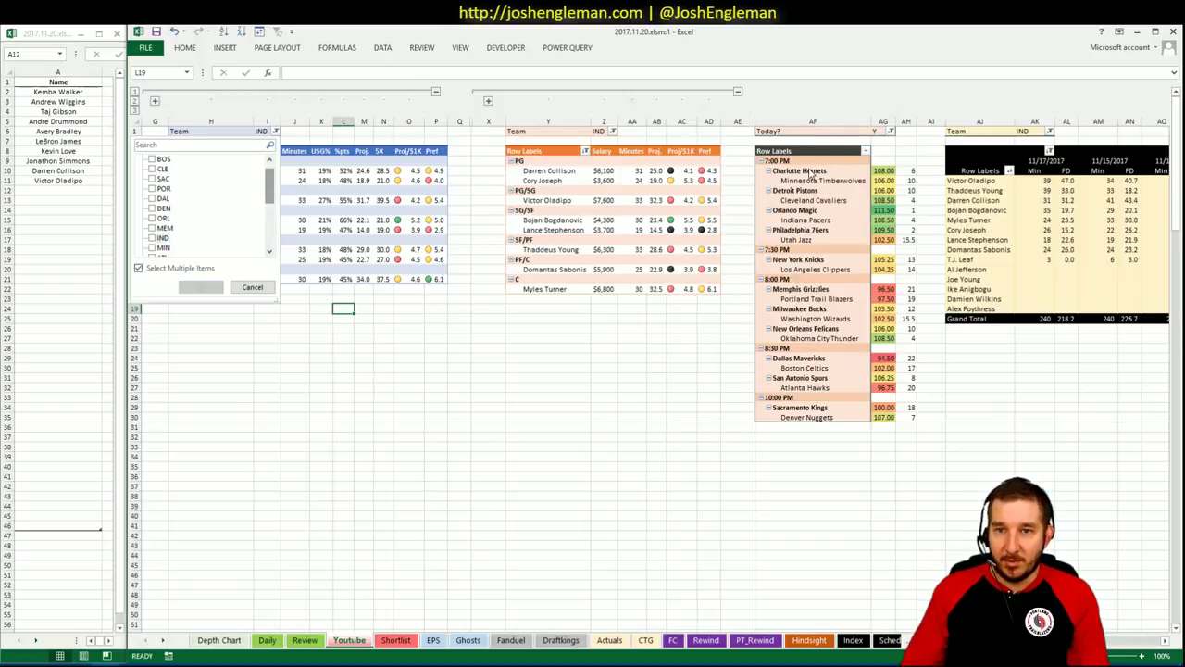
pyautogui.moveTo(269, 181); pyautogui.dragTo(269, 227)
pyautogui.click(153, 219)
pyautogui.click(201, 287)
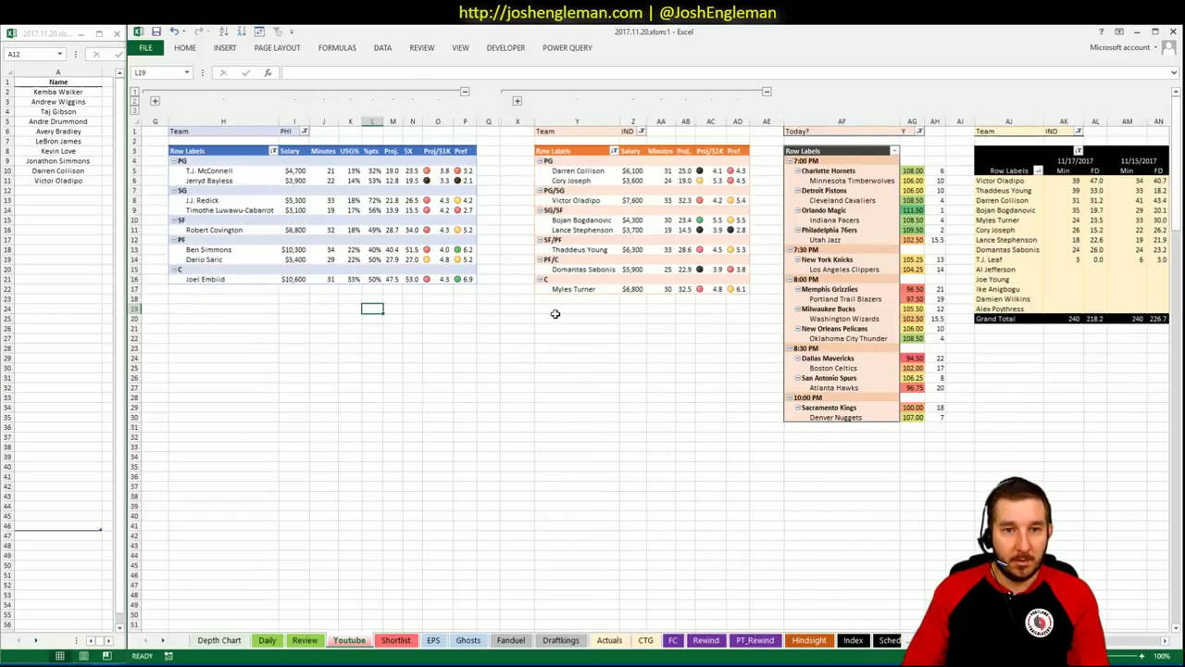
# Step: Set the orange projection pivot table's Team filter to PHI
pyautogui.click(641, 131)
pyautogui.moveTo(635, 176); pyautogui.dragTo(635, 231)
pyautogui.click(522, 218)
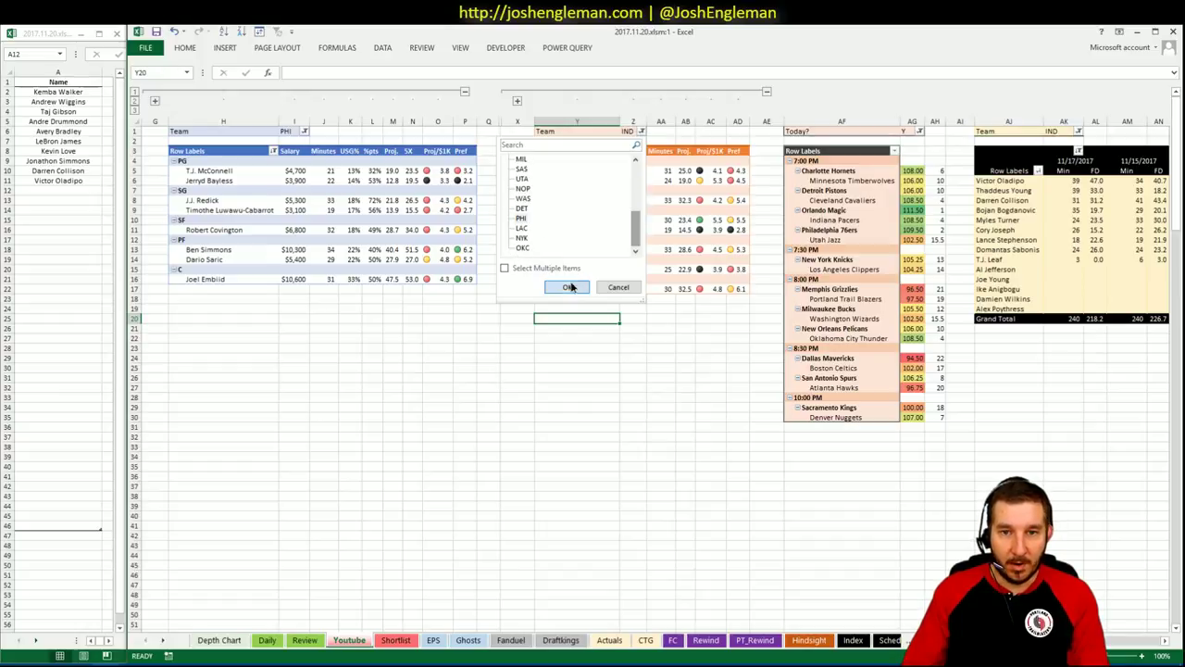
pyautogui.click(567, 287)
pyautogui.click(696, 340)
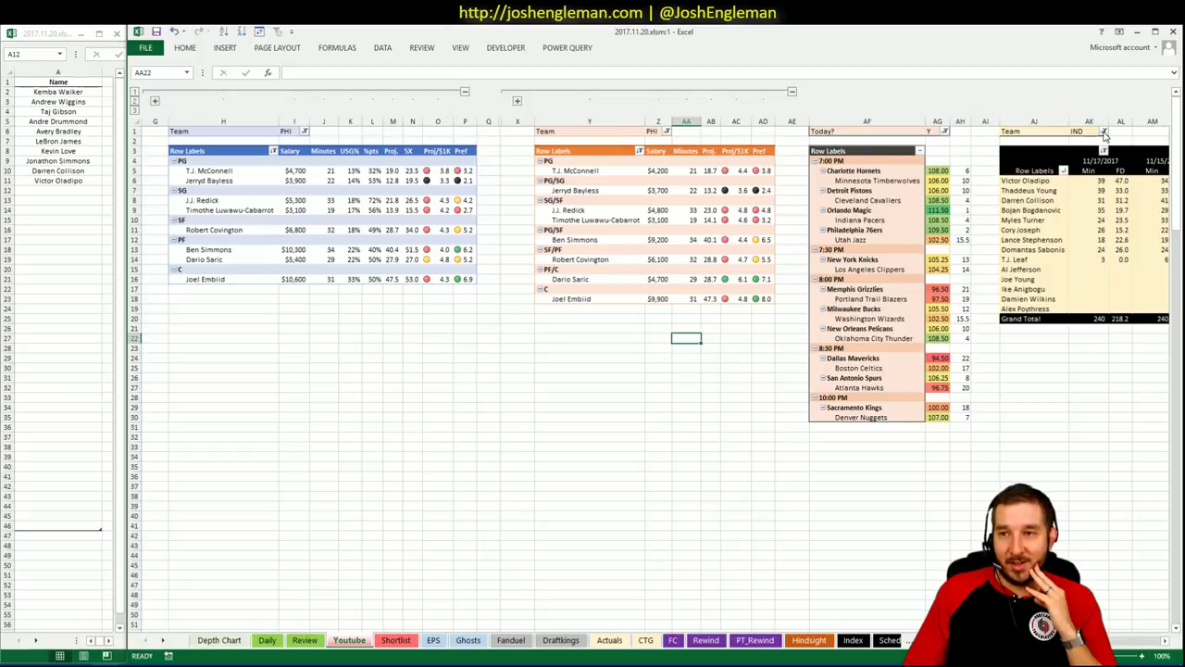
# Step: Filter the recent-games pivot table by team to show only PHI
pyautogui.click(1103, 131)
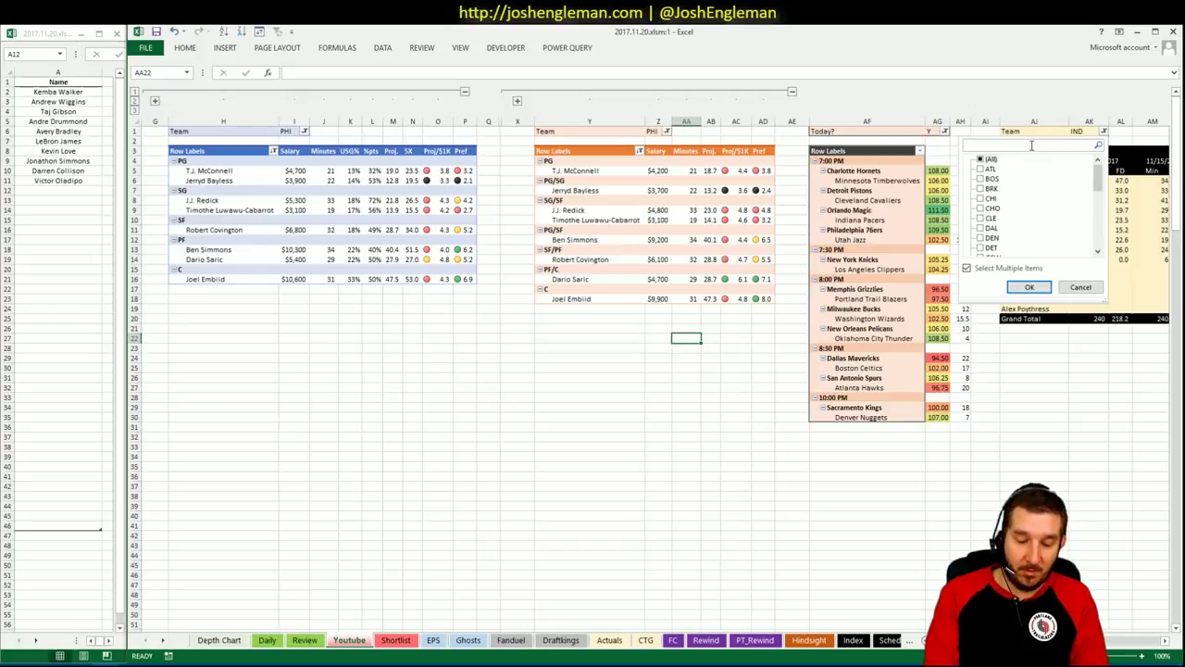
pyautogui.write('phi')
pyautogui.press('Return')
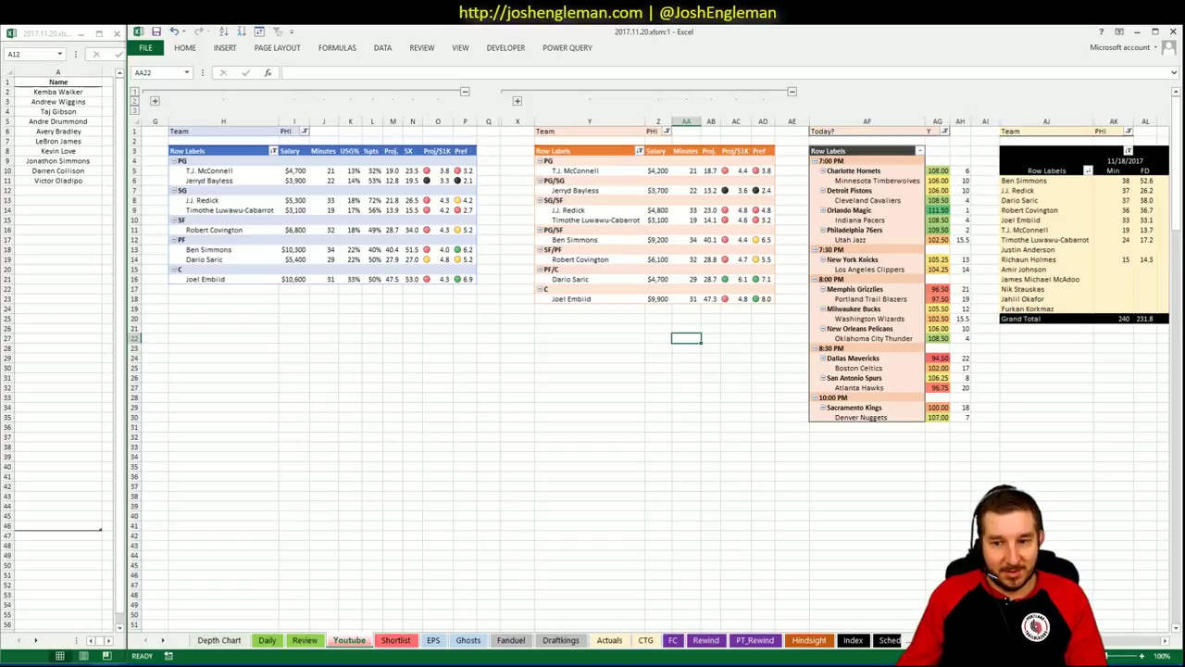
# Step: Check the PHI players' recent games, and add Joel Embiid and Ben Simmons to the picks list below Victor Oladipo
pyautogui.hscroll(5, 648, 370)
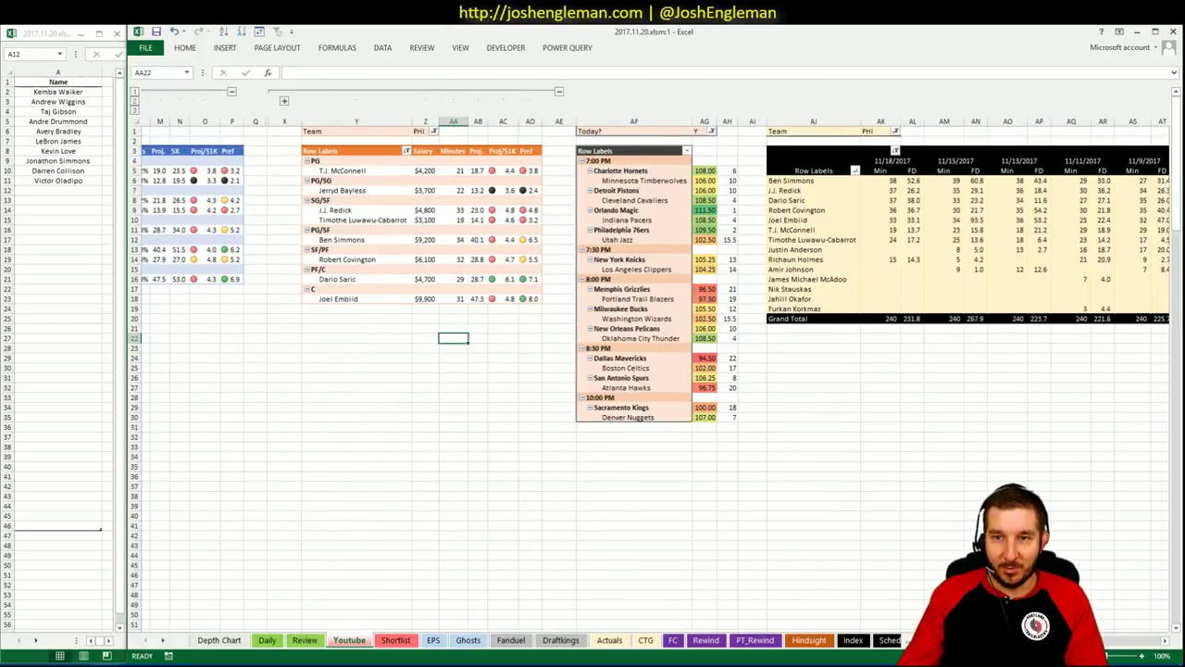
pyautogui.hscroll(3, 724, 212)
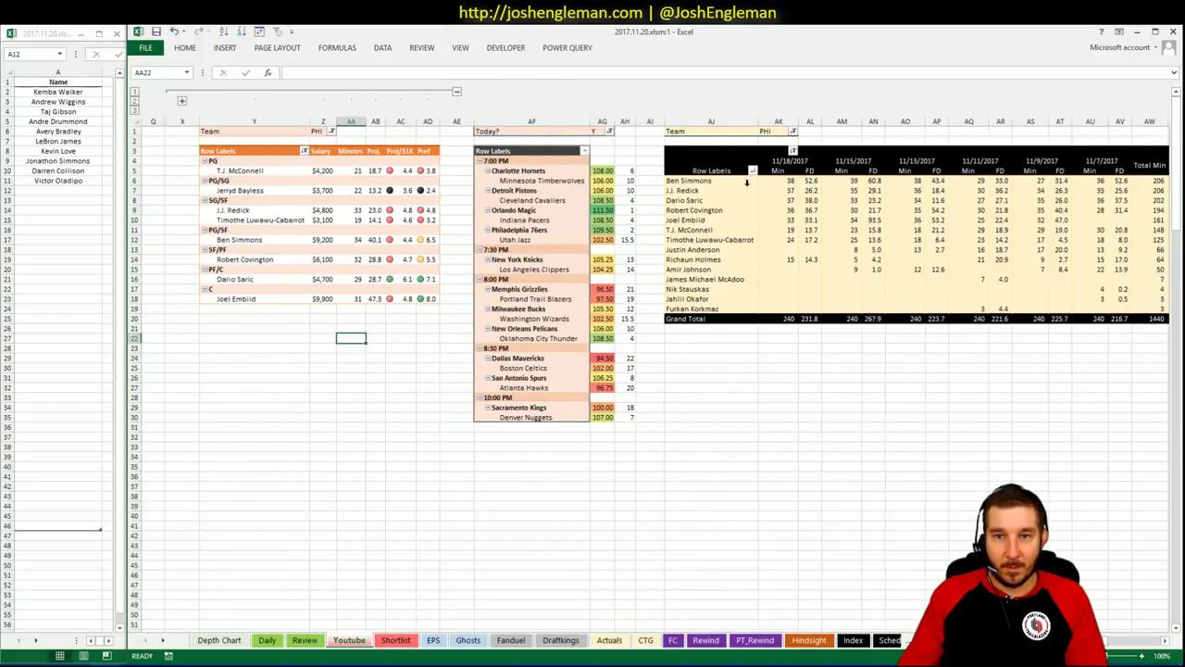
pyautogui.click(818, 181)
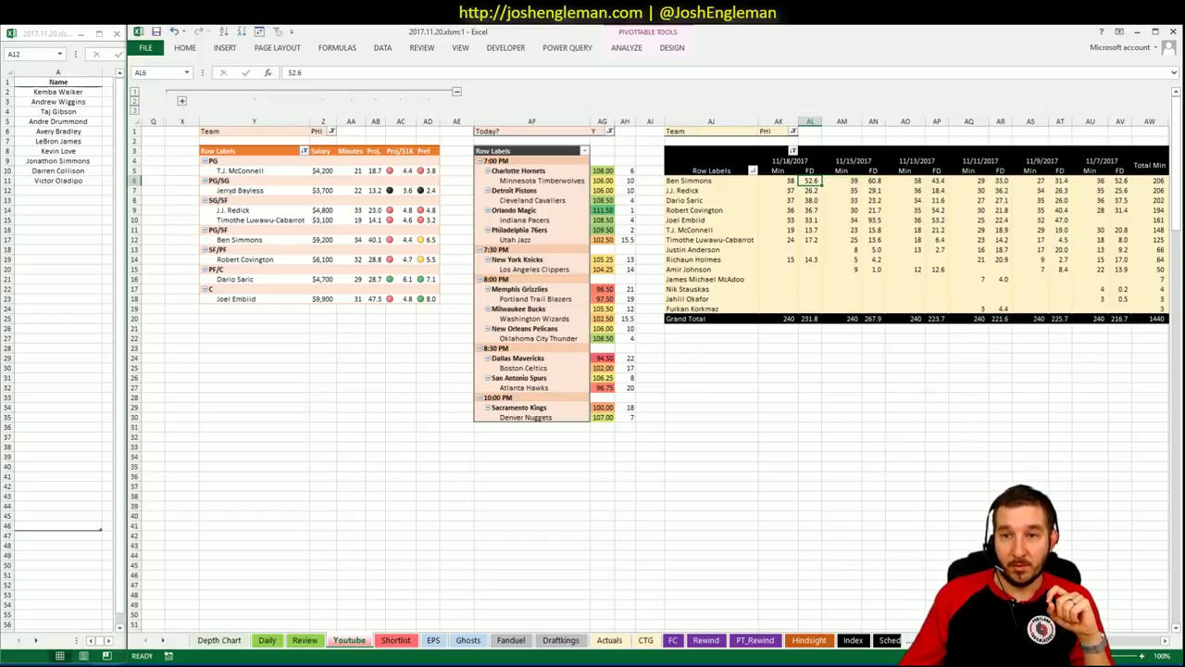
pyautogui.hscroll(-5, 648, 370)
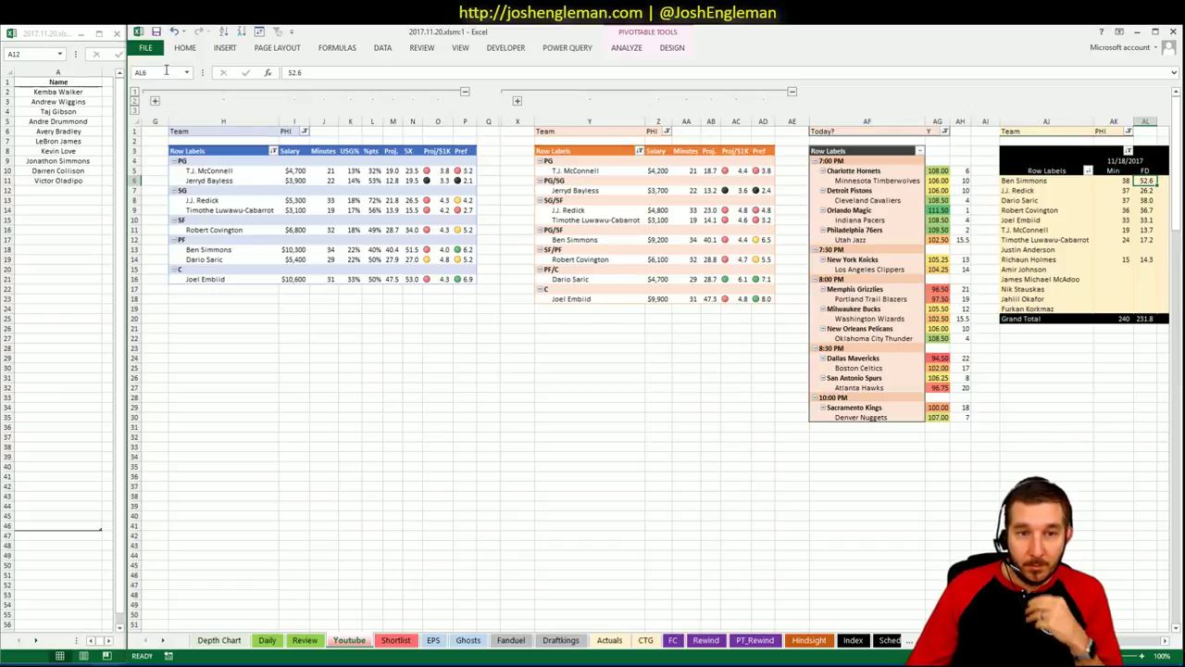
pyautogui.click(42, 188)
pyautogui.write('Joel Embiid')
pyautogui.press('Return')
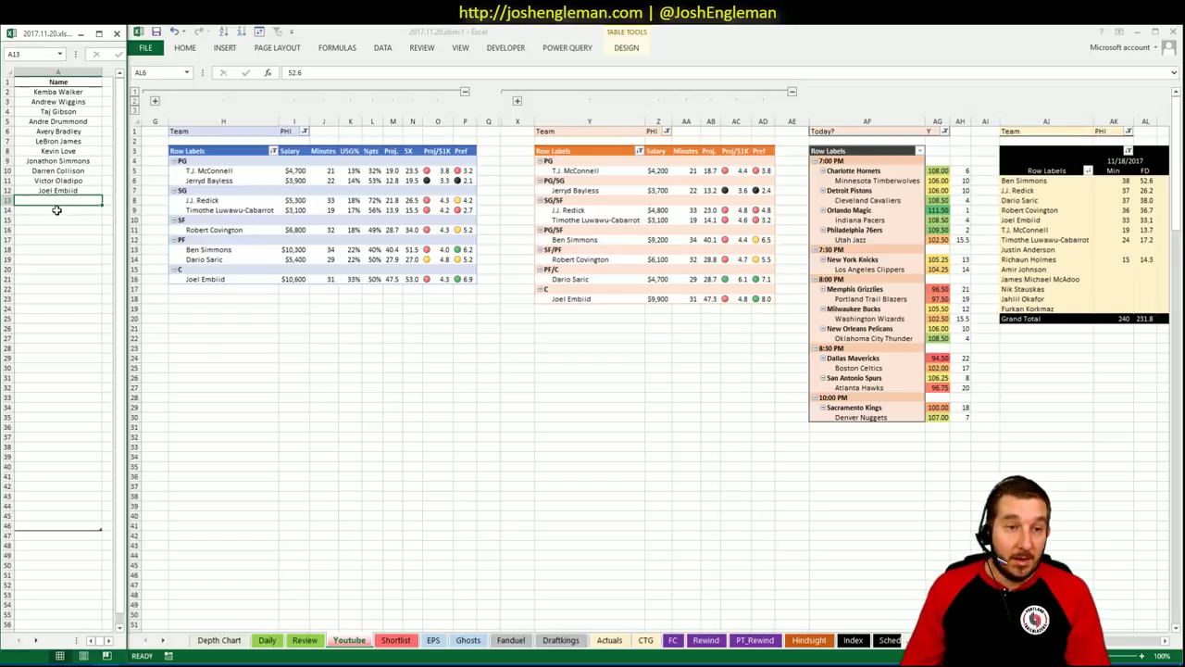
pyautogui.write('Ben Simmons')
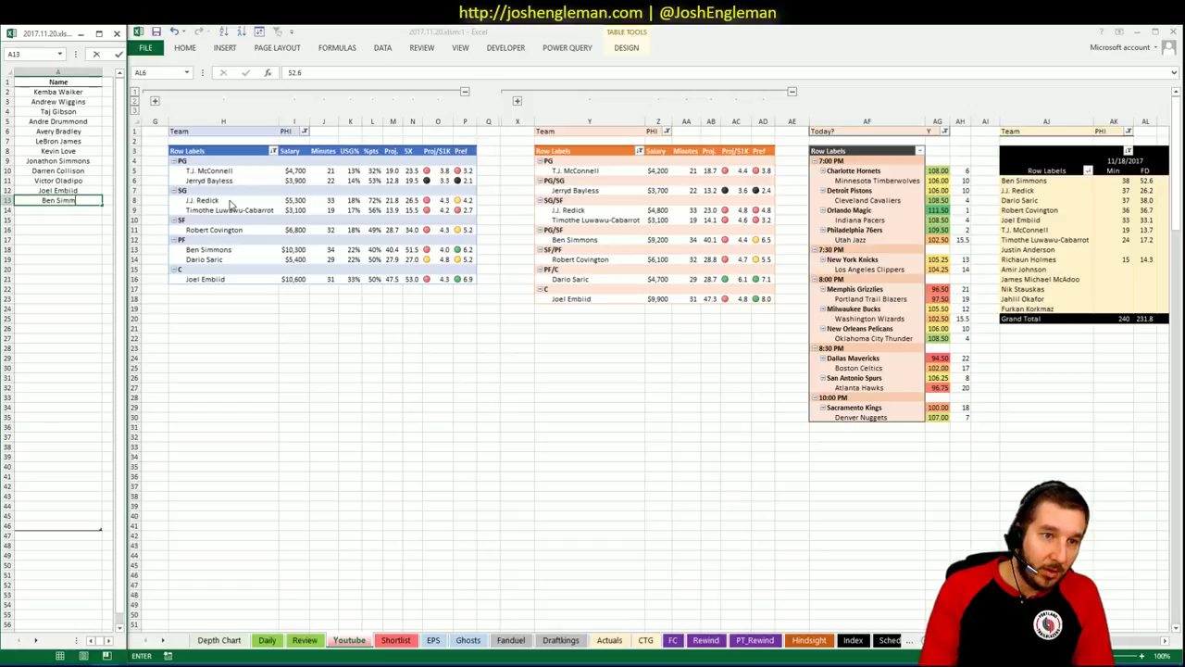
pyautogui.press('Return')
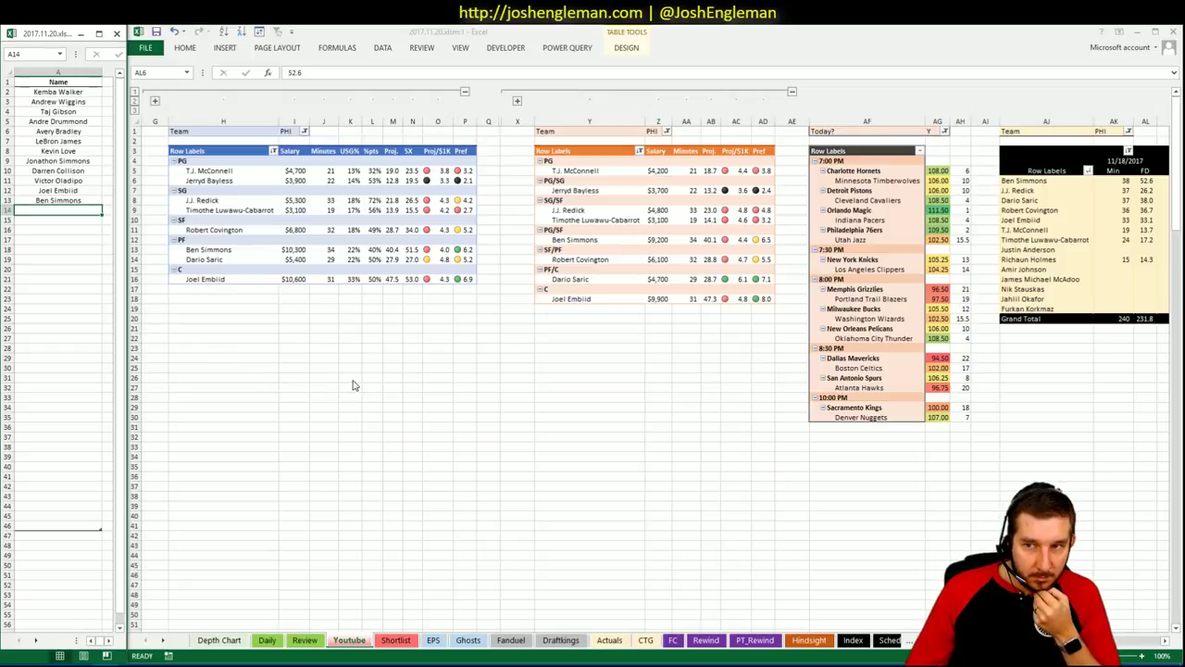
# Step: Compare the PHI players' recent minutes and fantasy points with both projection tables, focusing on Robert Covington and Dario Saric
pyautogui.click(414, 370)
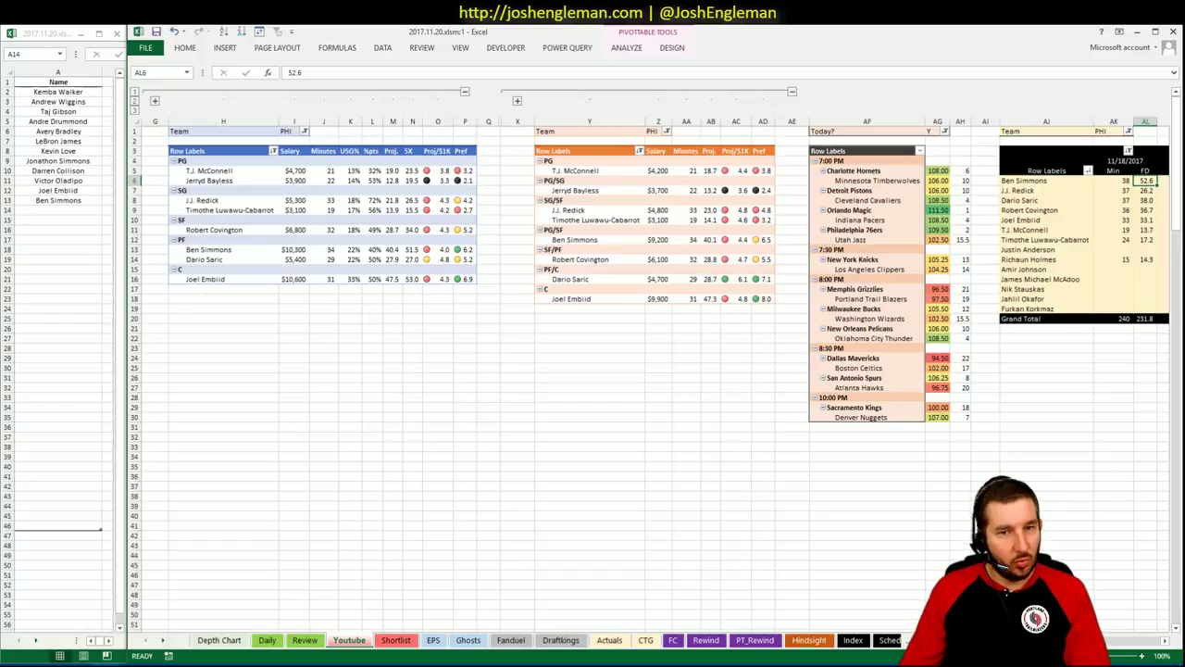
pyautogui.hscroll(5, 648, 370)
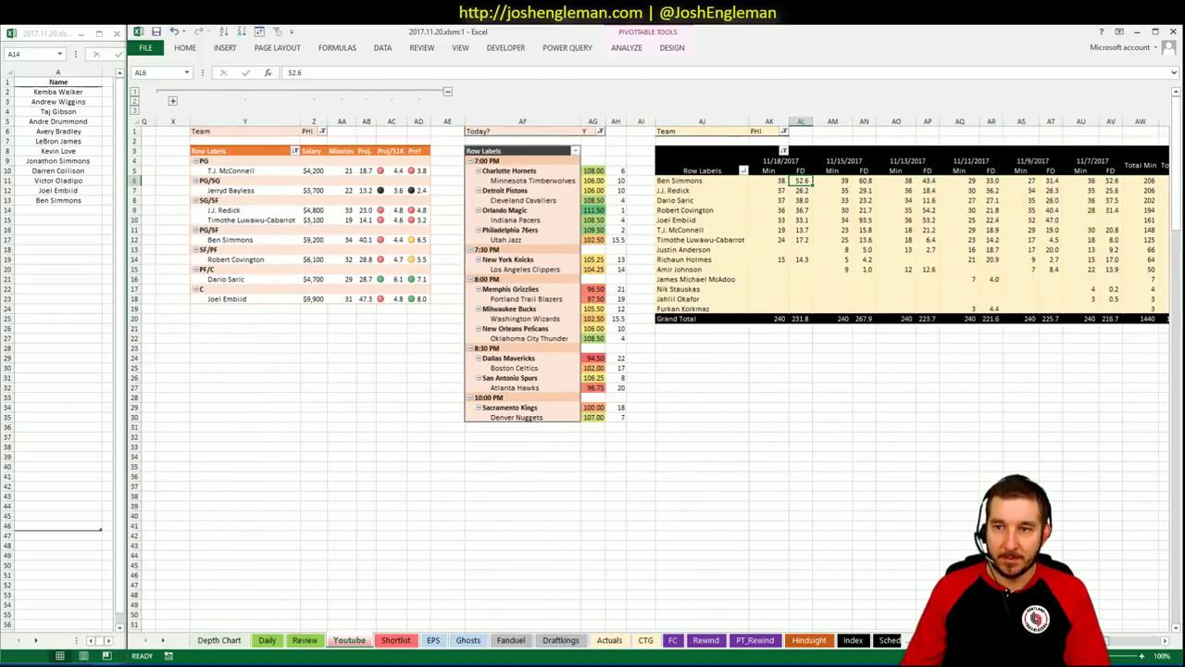
pyautogui.hscroll(1, 648, 370)
pyautogui.hscroll(-1, 649, 370)
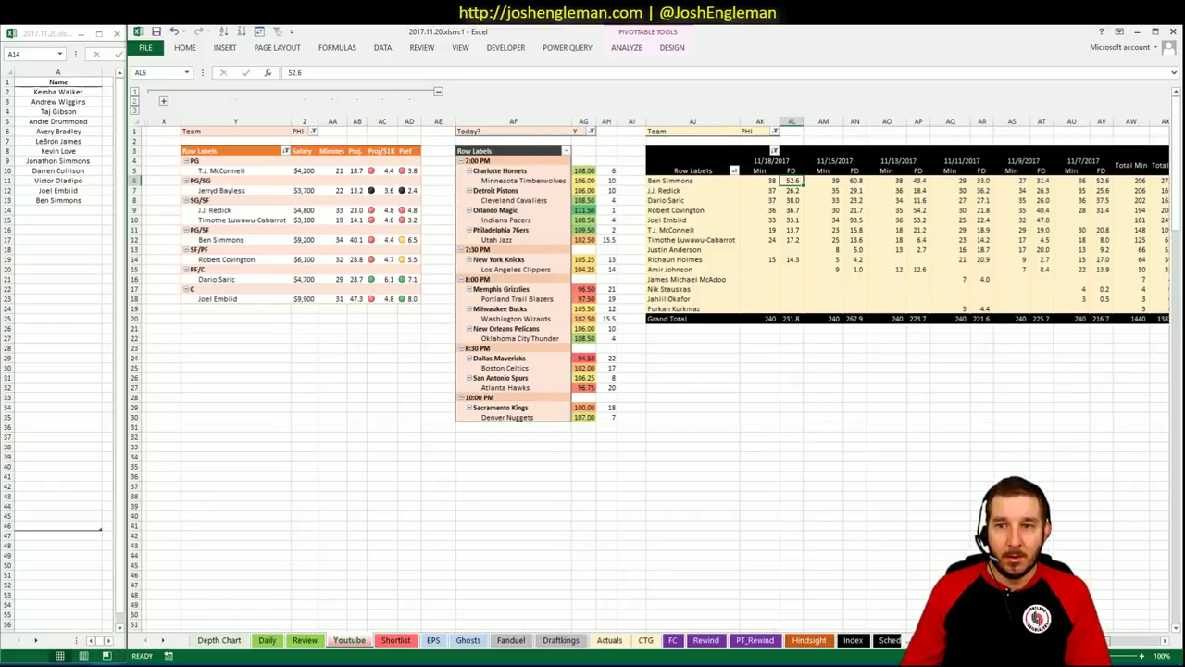
pyautogui.hscroll(-8, 648, 370)
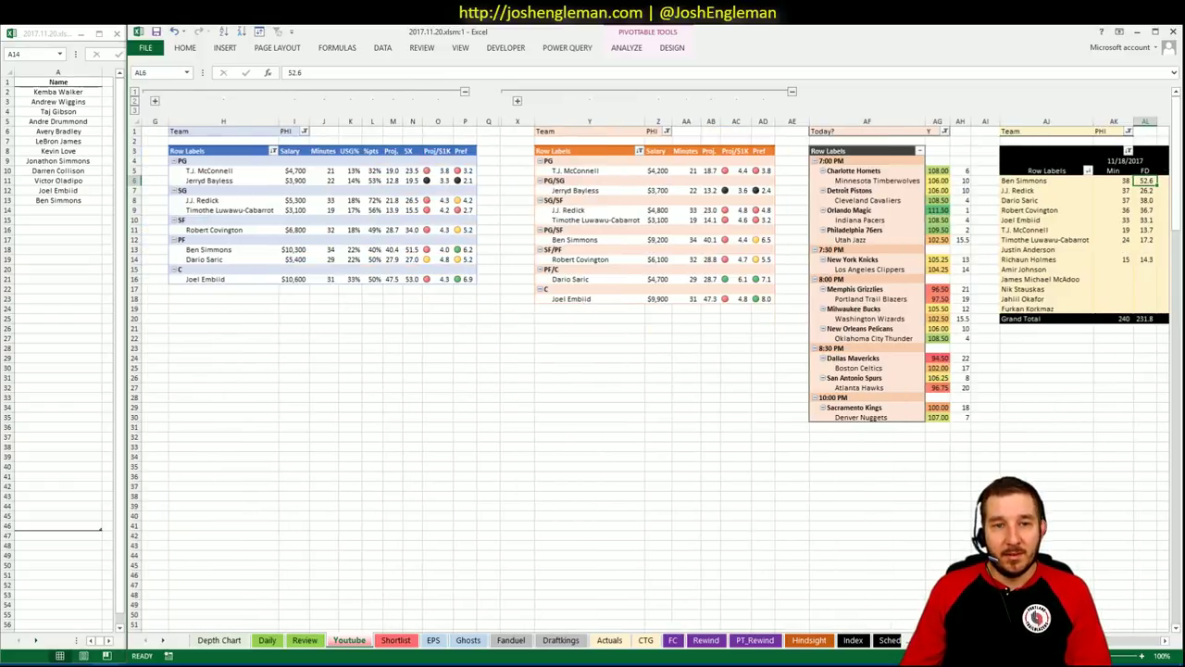
pyautogui.hscroll(6, 648, 371)
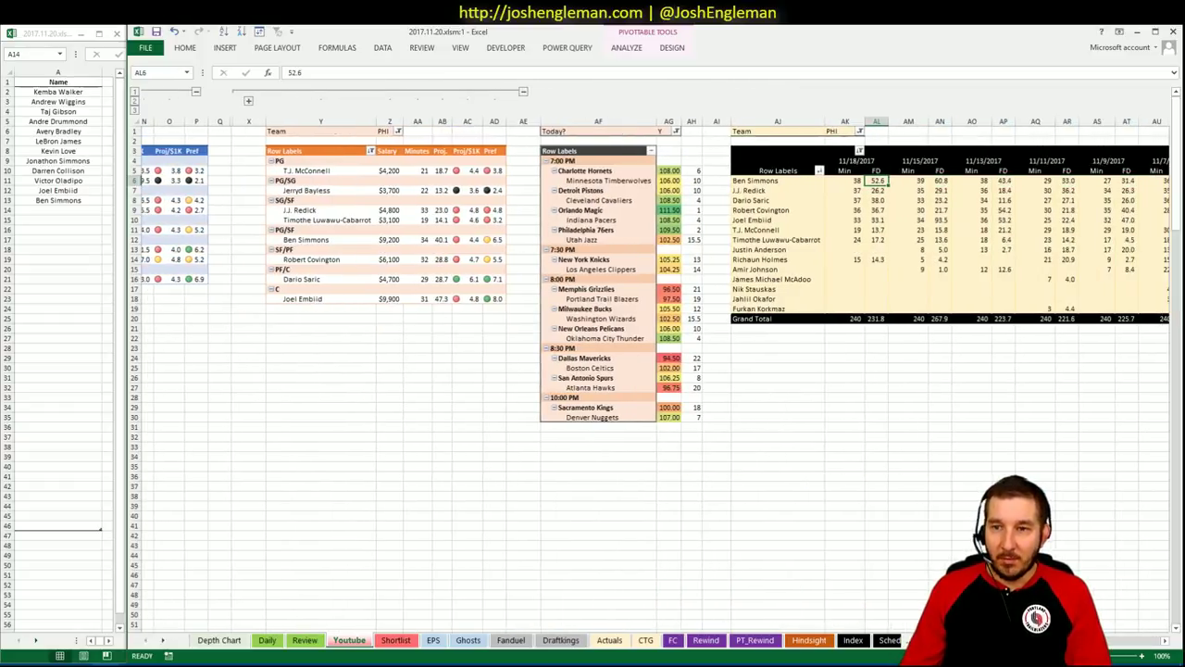
pyautogui.hscroll(-1, 648, 370)
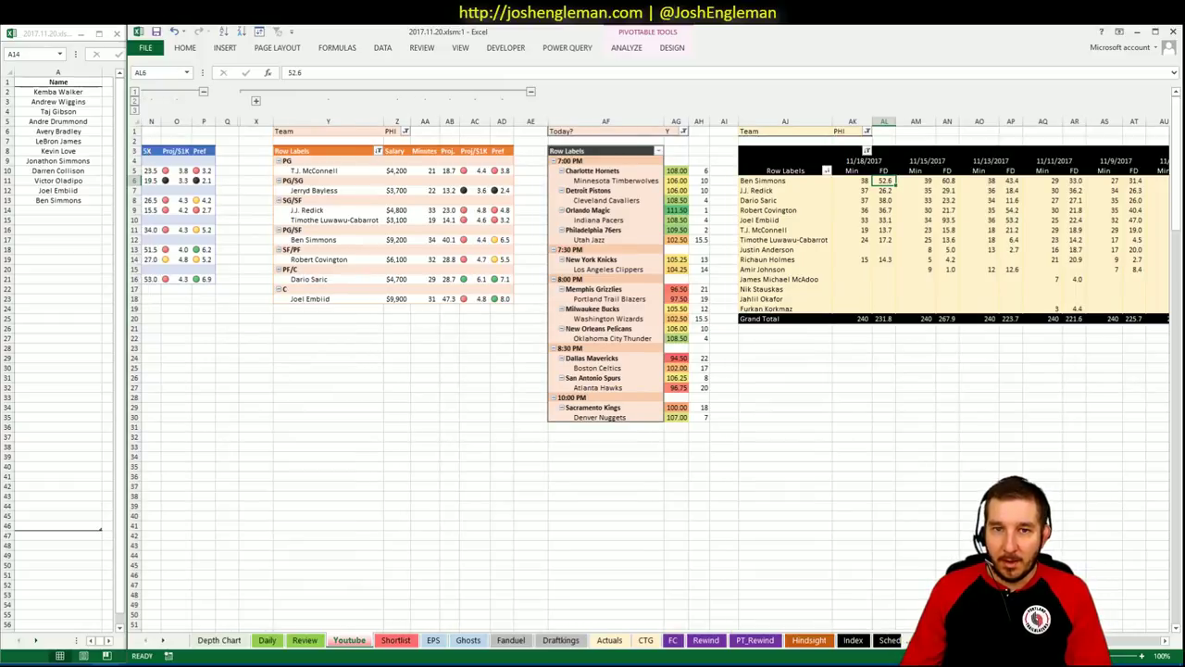
pyautogui.click(961, 211)
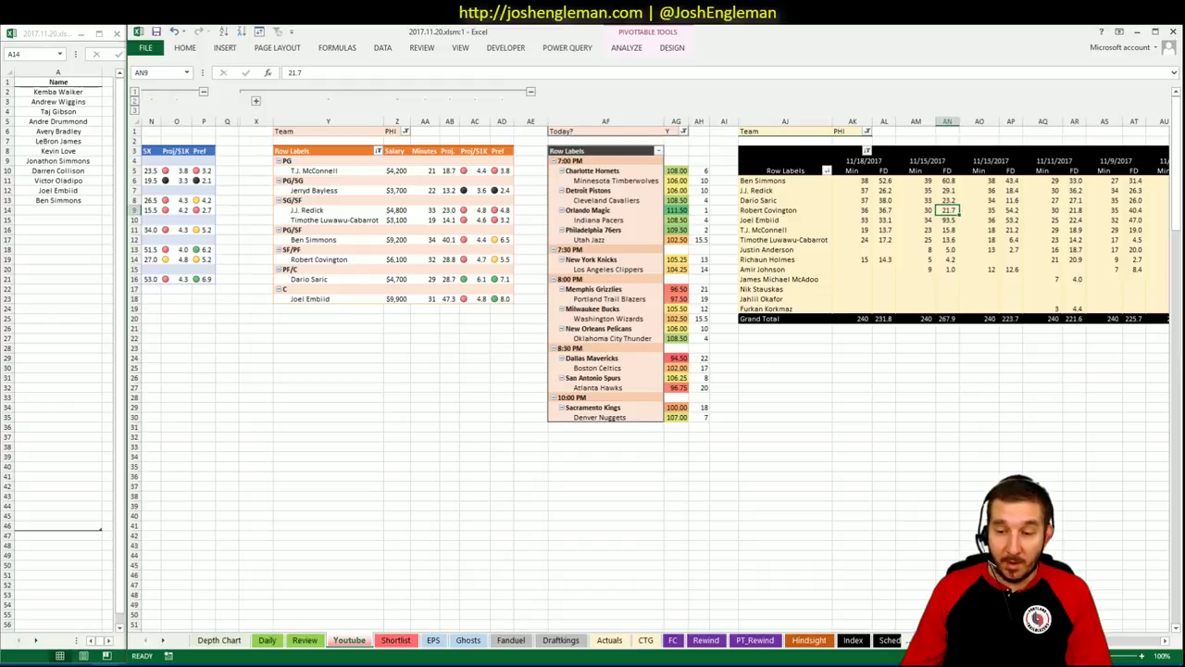
pyautogui.hscroll(-5, 648, 370)
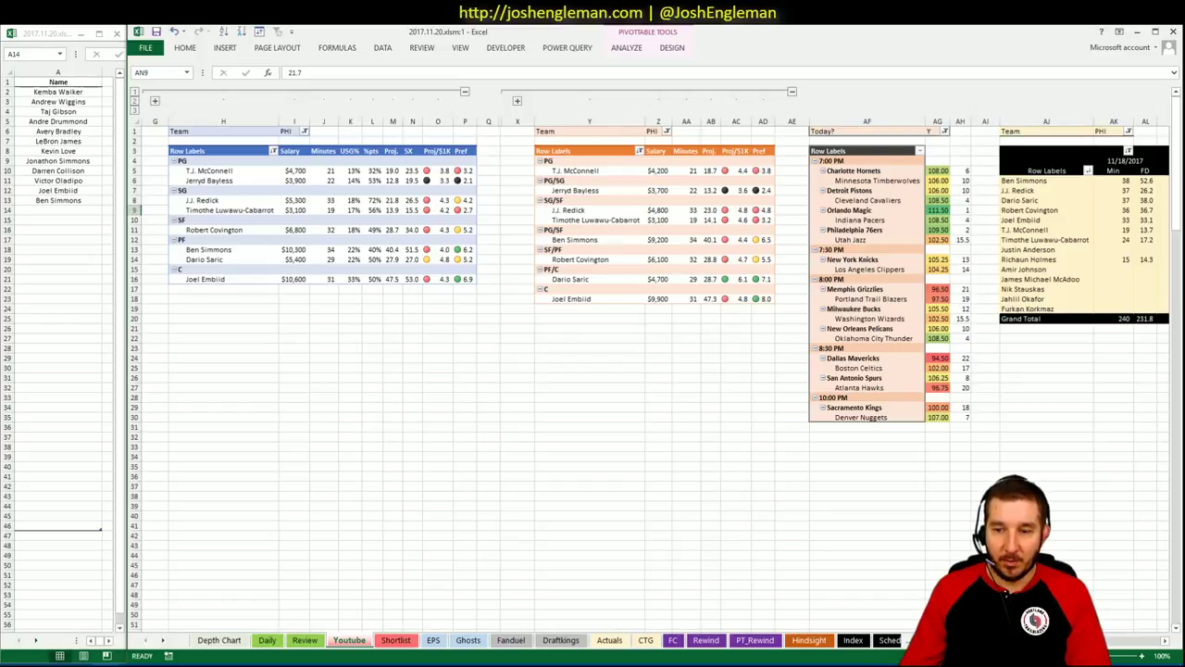
pyautogui.hscroll(2, 648, 370)
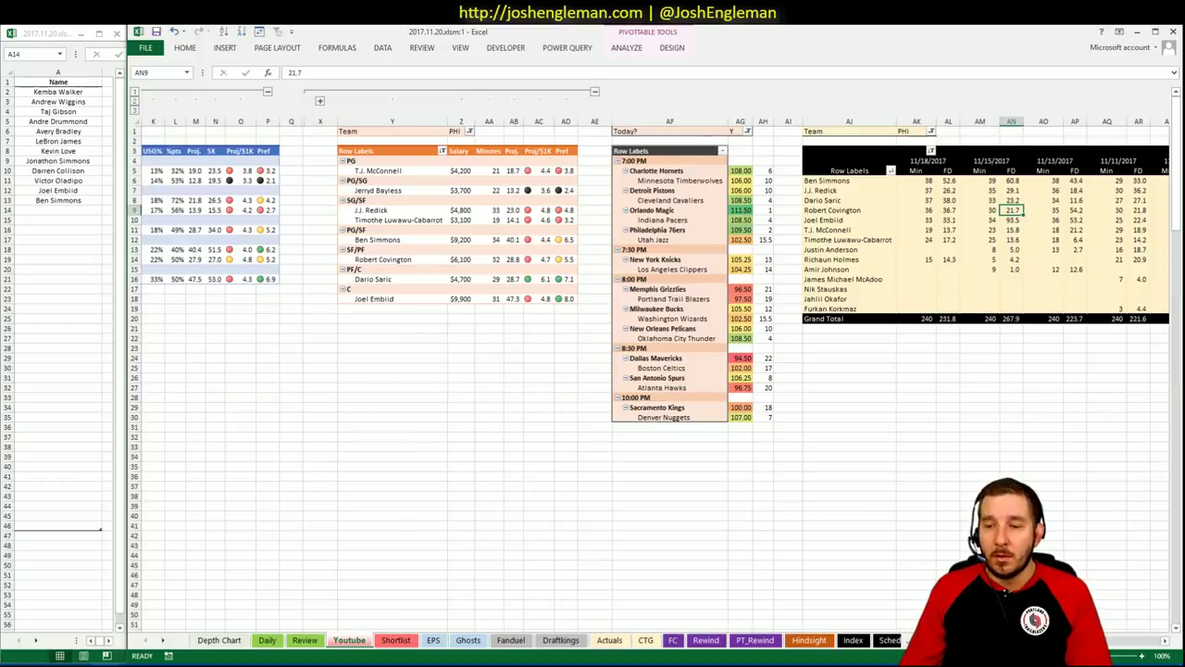
pyautogui.hscroll(6, 648, 371)
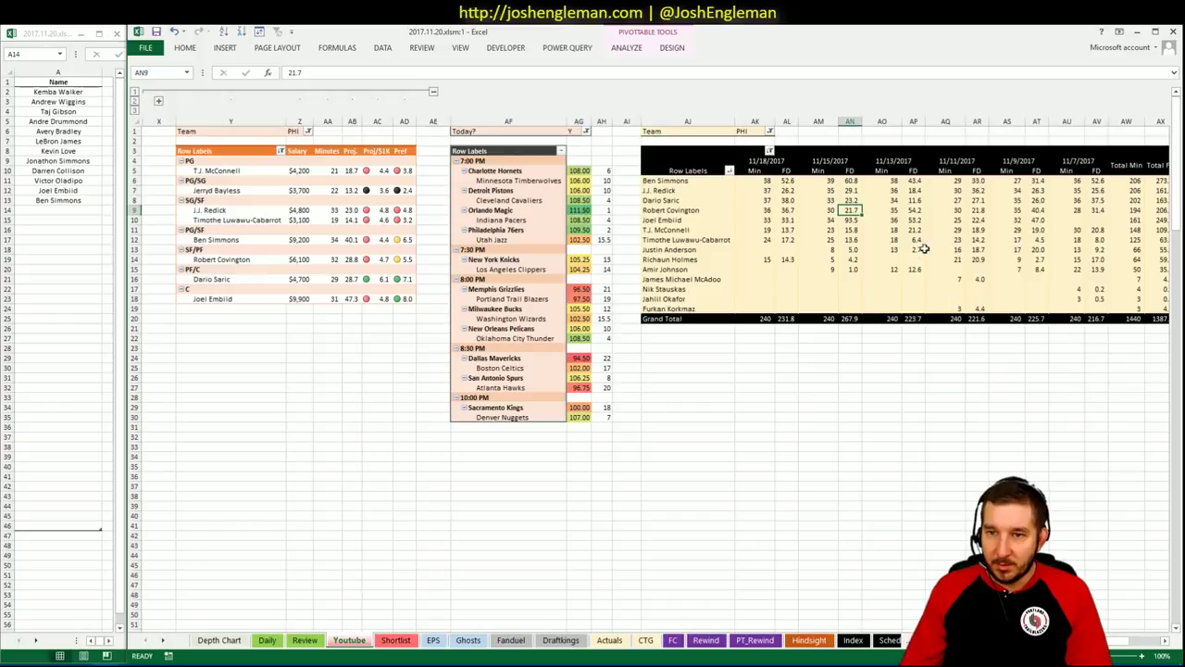
pyautogui.click(915, 200)
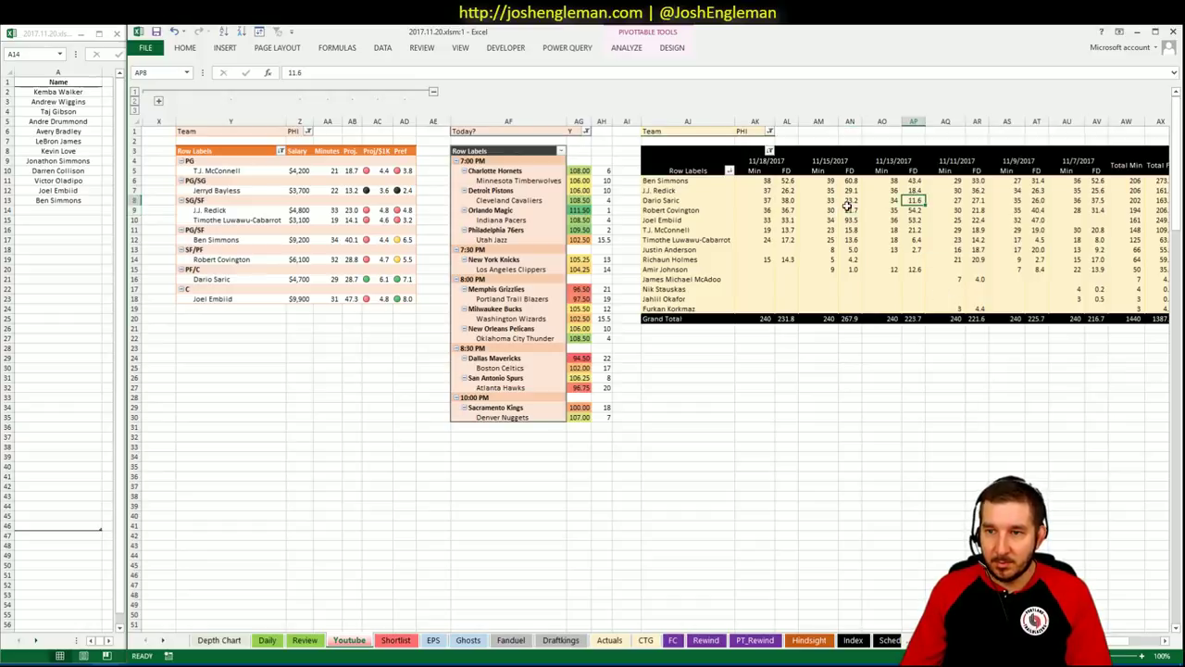
pyautogui.hscroll(-8, 648, 370)
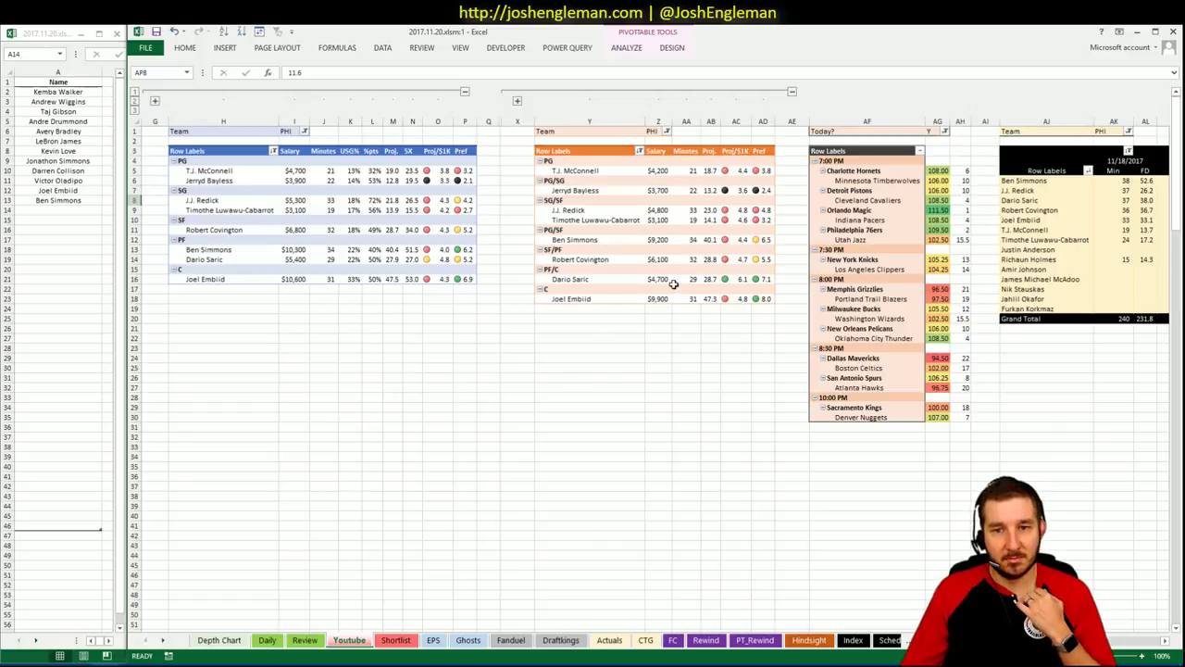
pyautogui.click(63, 207)
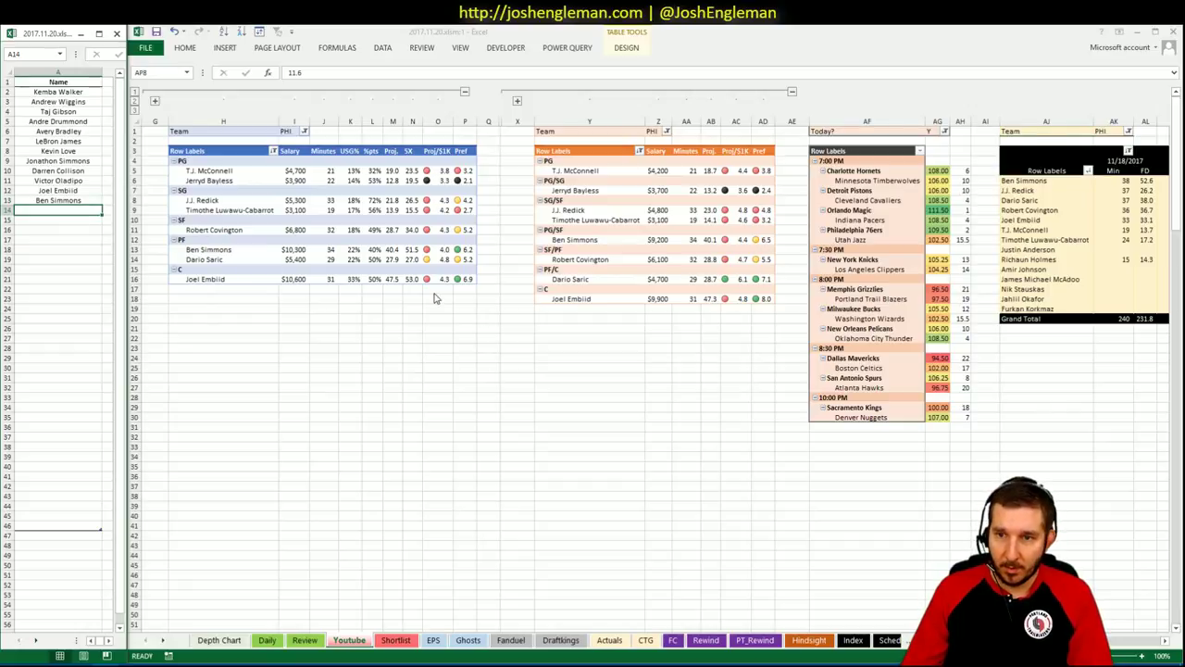
# Step: Switch the blue projection pivot table's Team filter from PHI to UTA only
pyautogui.click(303, 130)
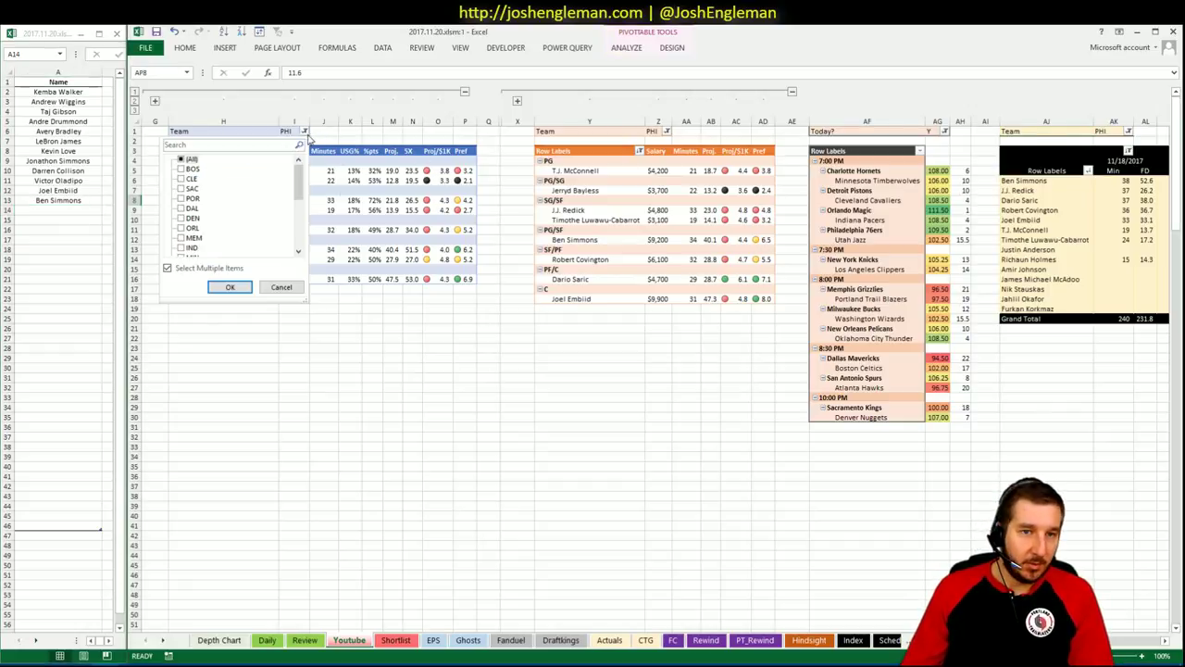
pyautogui.click(282, 146)
pyautogui.write('jazz')
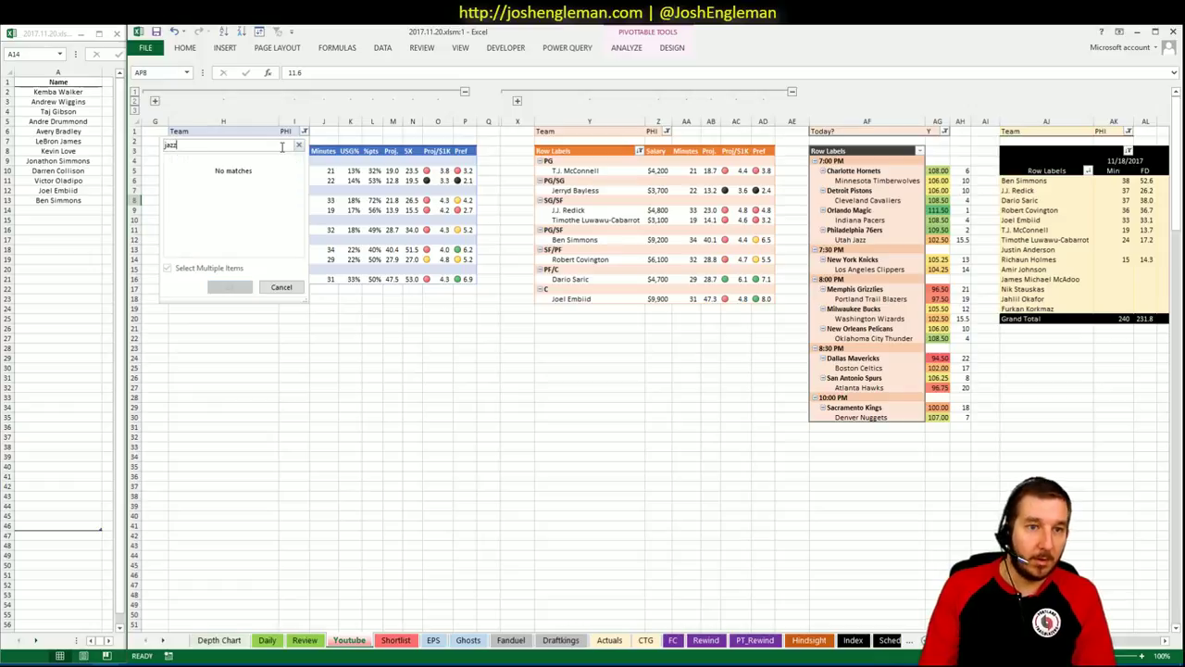
pyautogui.click(298, 146)
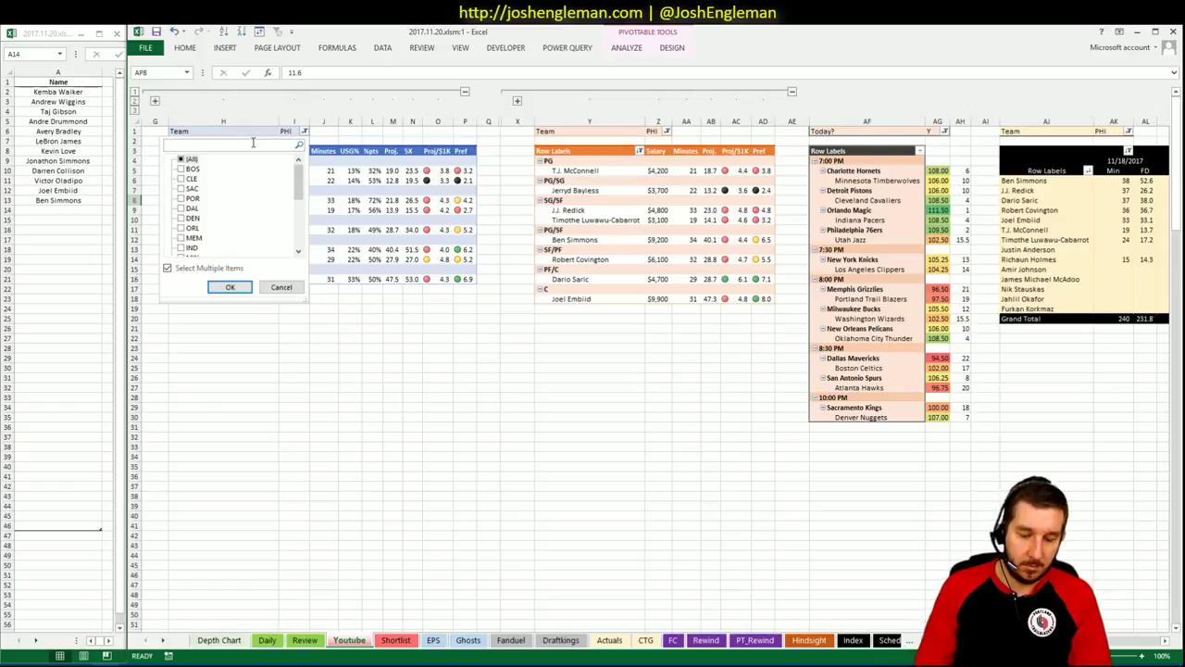
pyautogui.press('Escape')
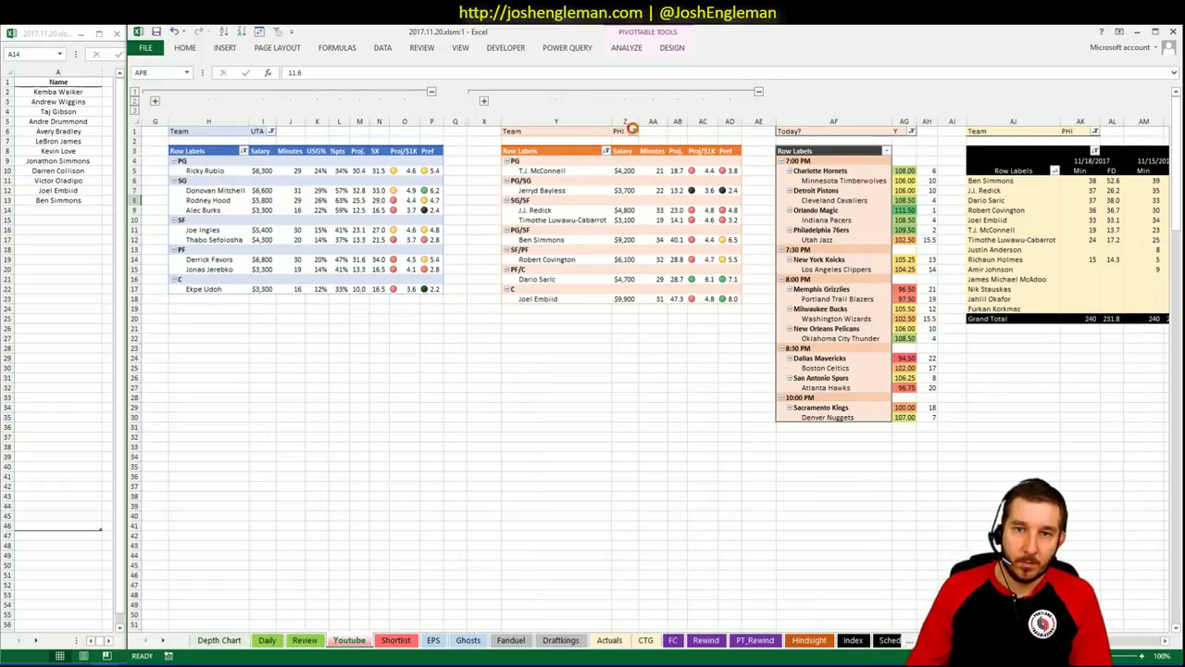
# Step: Set the orange projection pivot table's Team filter to UTA
pyautogui.click(634, 131)
pyautogui.click(521, 146)
pyautogui.write('uta')
pyautogui.press('Return')
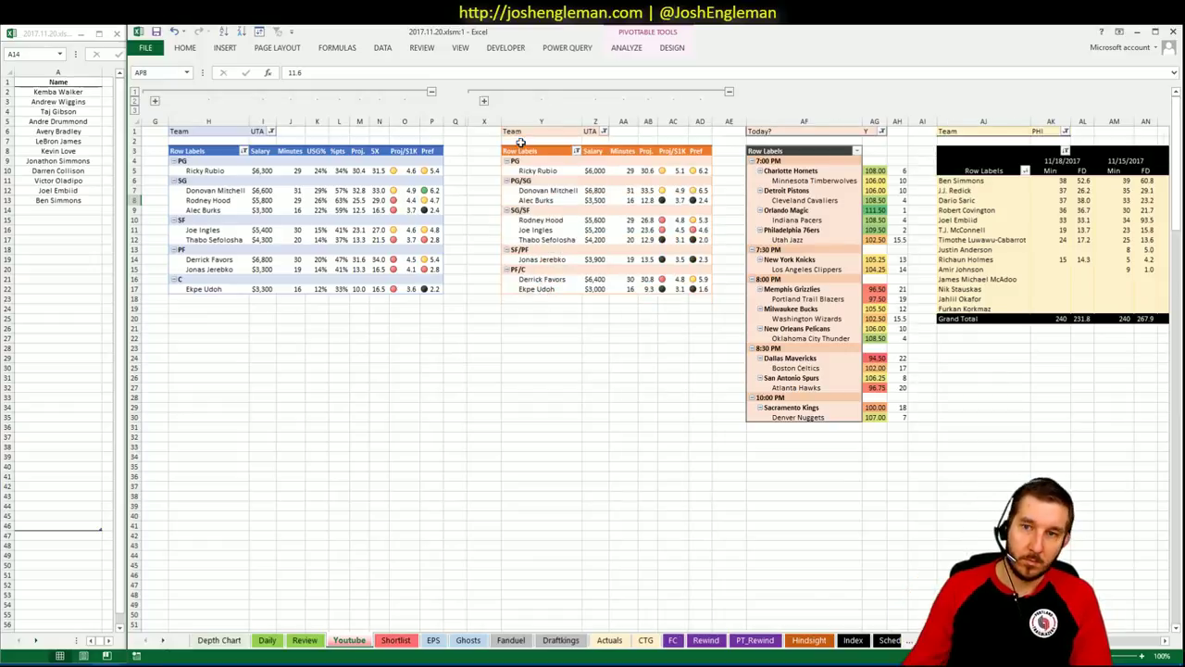
# Step: Filter the recent-games pivot table by team to show only UTA
pyautogui.click(1065, 131)
pyautogui.click(968, 144)
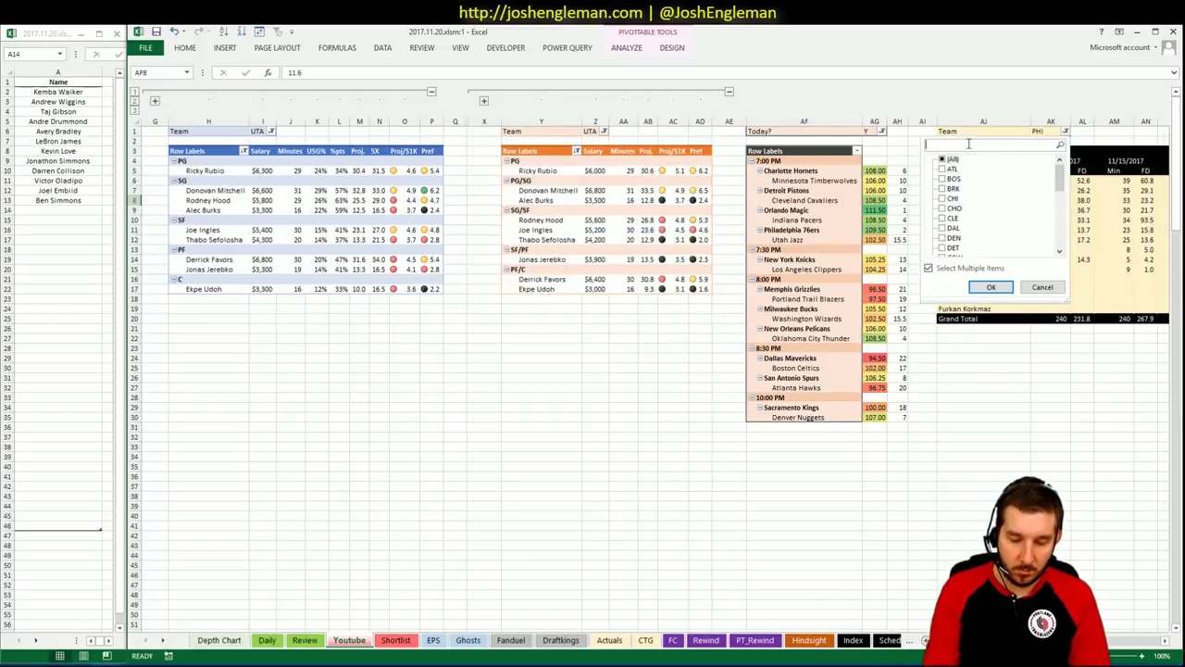
pyautogui.write('uta')
pyautogui.press('Return')
pyautogui.click(510, 382)
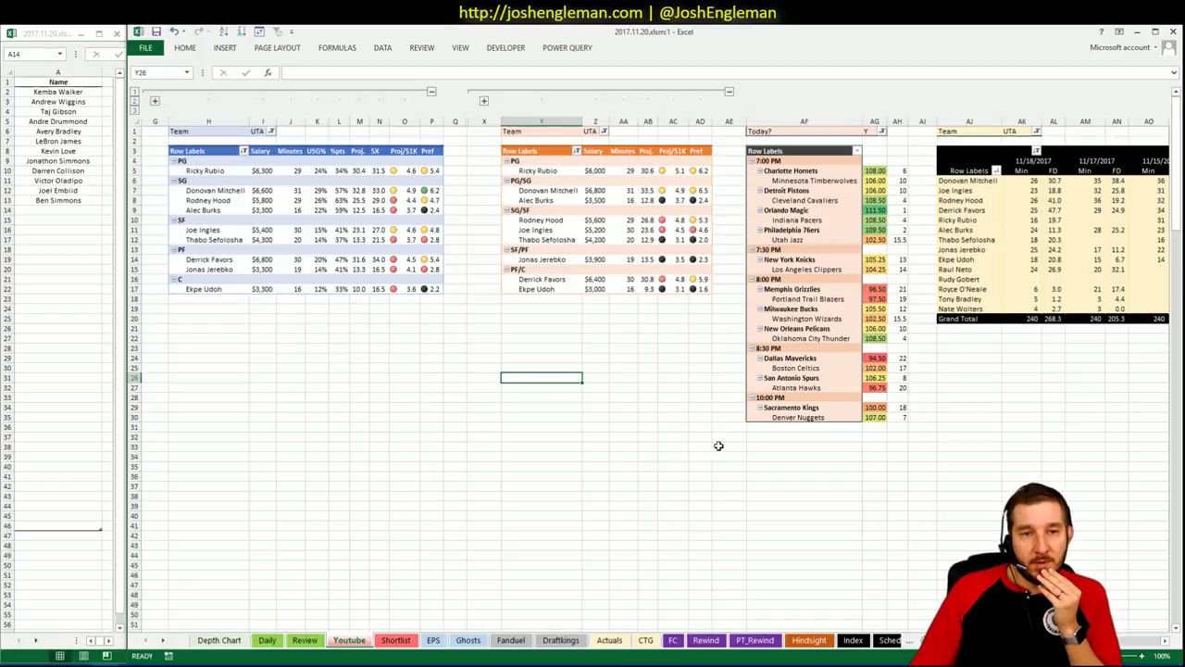
# Step: Switch to FantasyCruncher in the browser, examine Donovan Mitchell's game log in the FanDuel SG list, and return to the workbook
pyautogui.hotkey('alt', 'Tab')
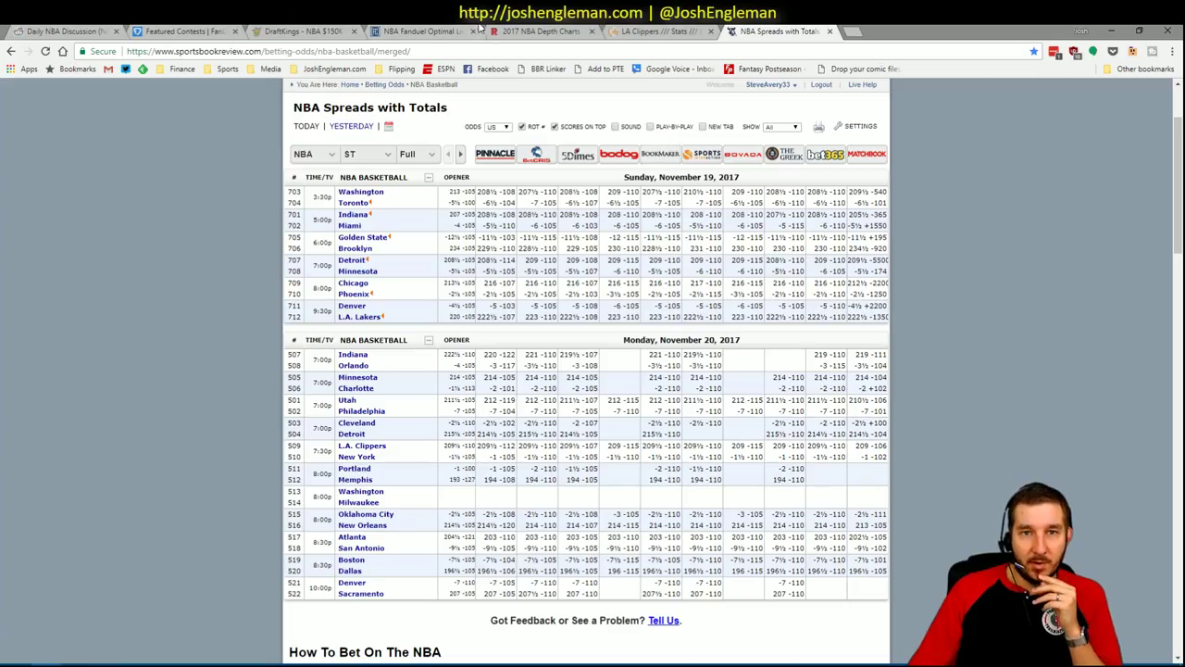
pyautogui.click(435, 31)
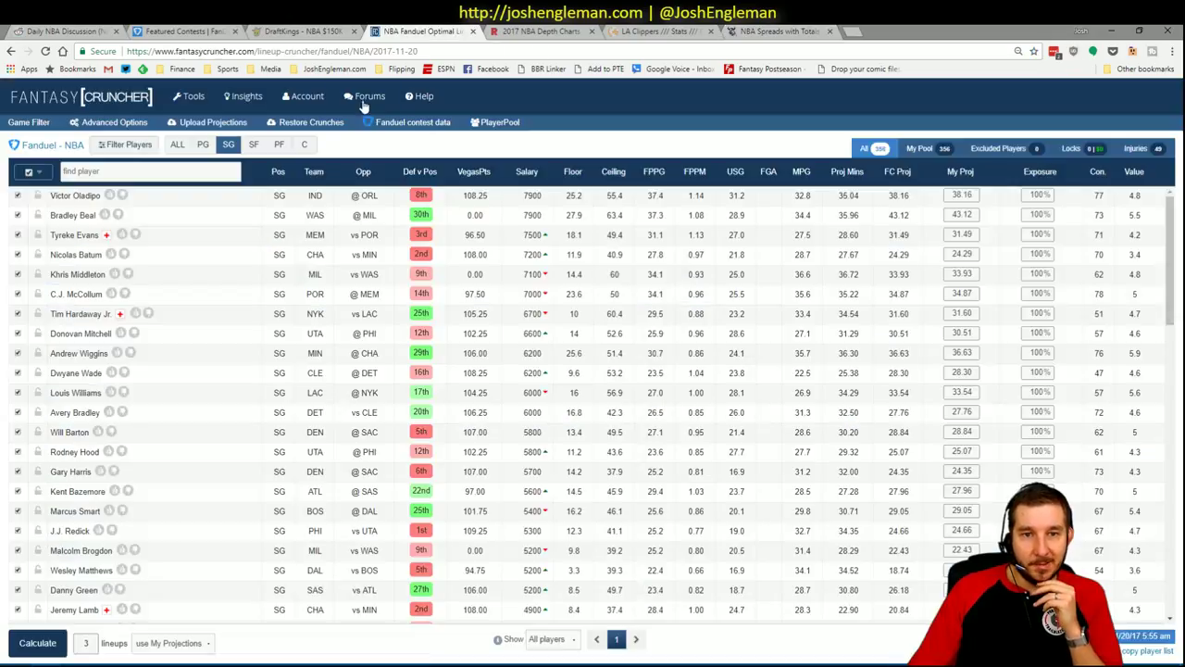
pyautogui.click(91, 335)
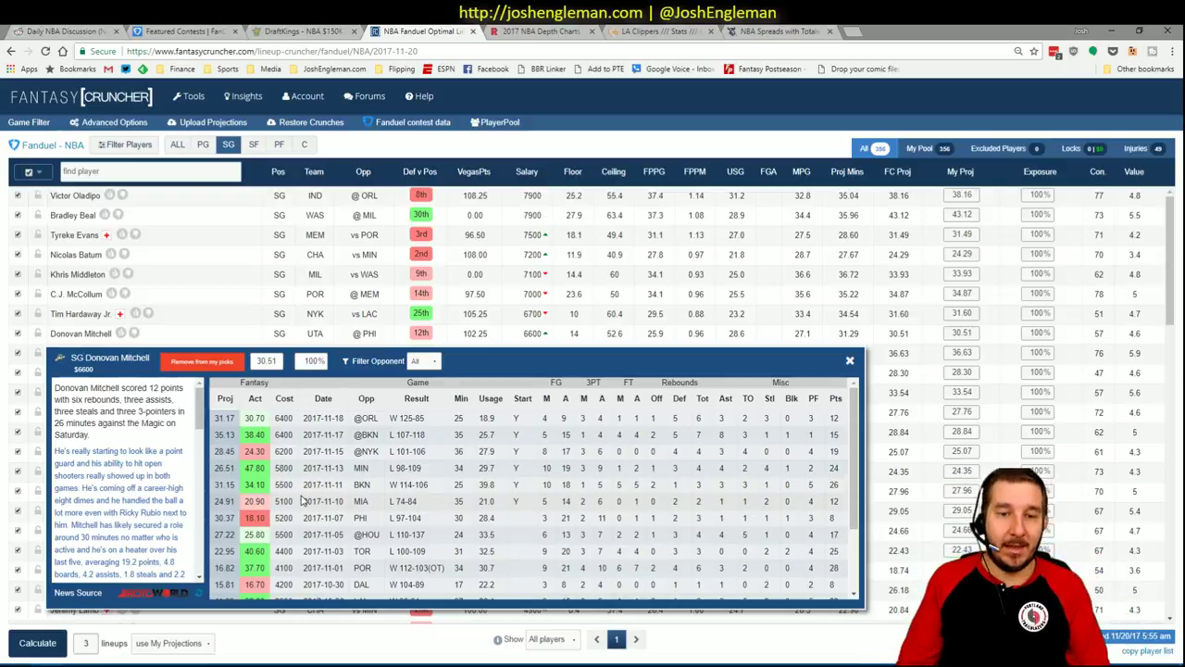
pyautogui.click(849, 360)
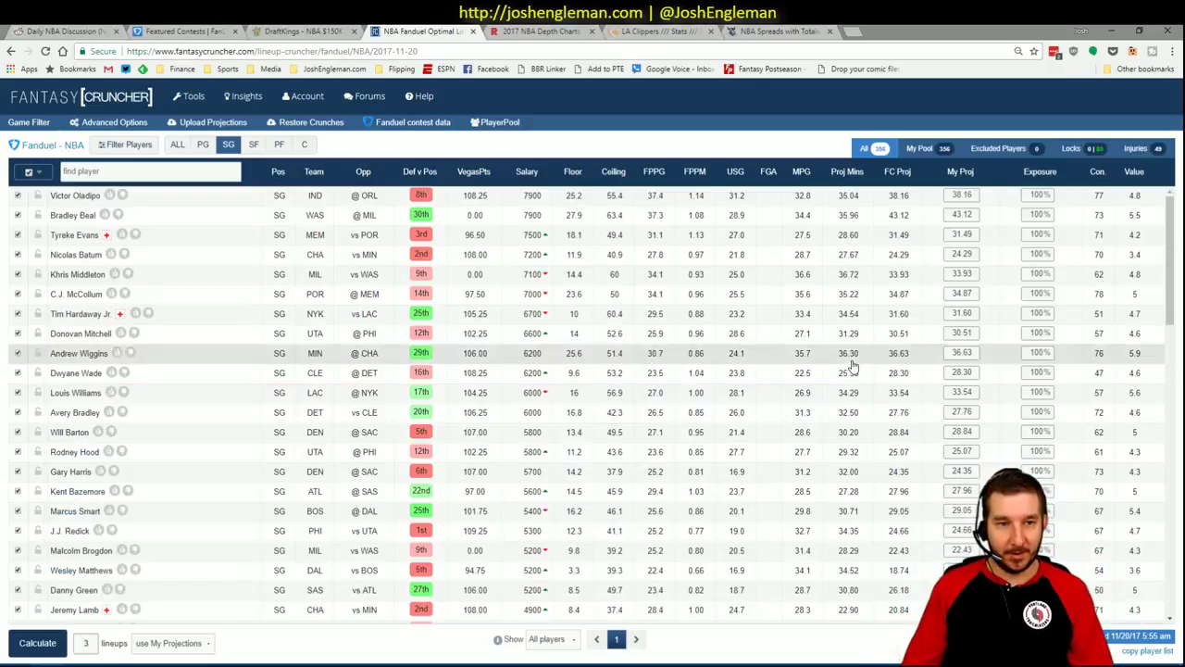
pyautogui.hotkey('alt', 'Tab')
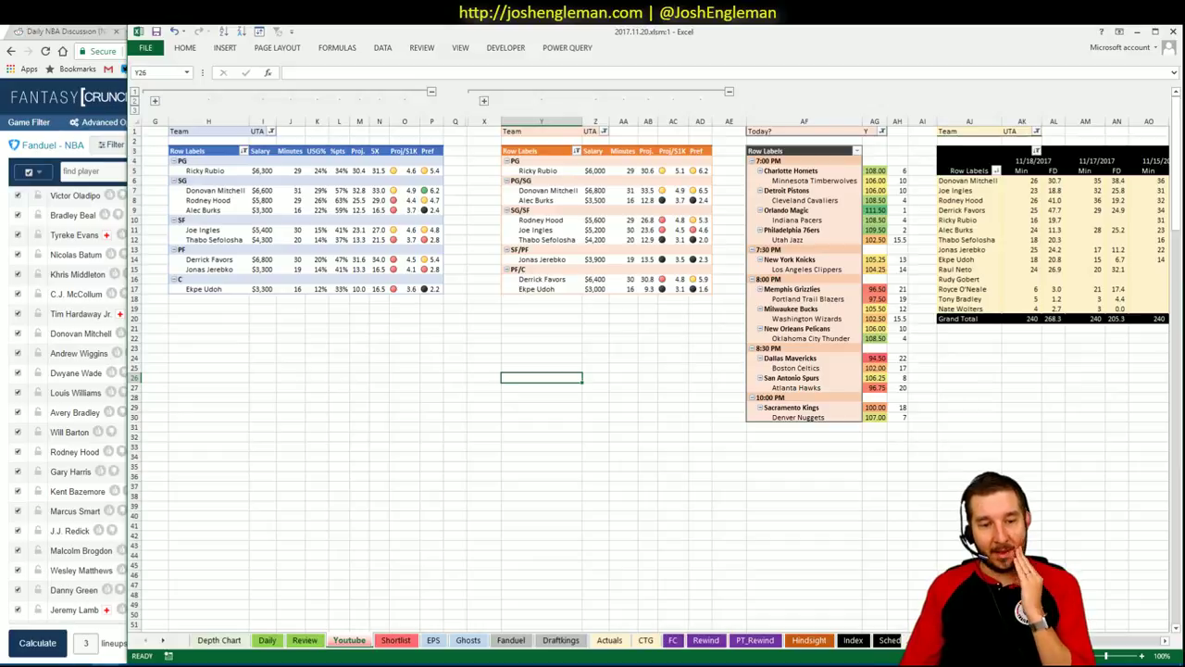
# Step: Review the UTA players' minutes and fantasy points across all dates in the recent-games pivot table
pyautogui.click(161, 630)
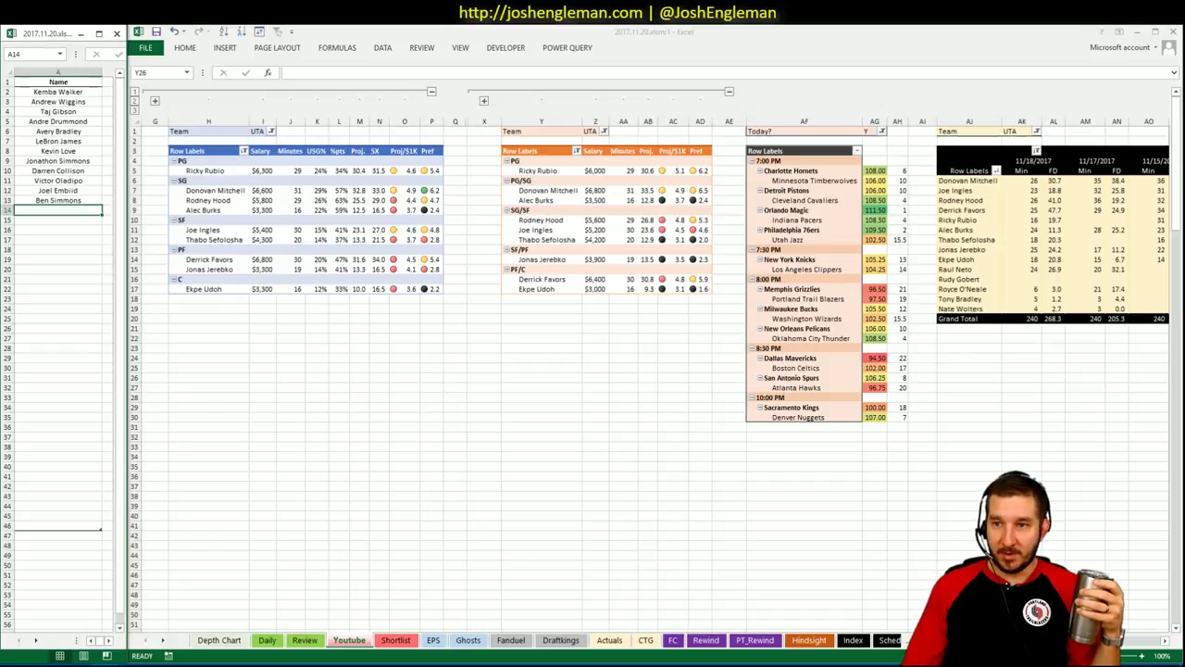
pyautogui.hotkey('alt', 'Tab')
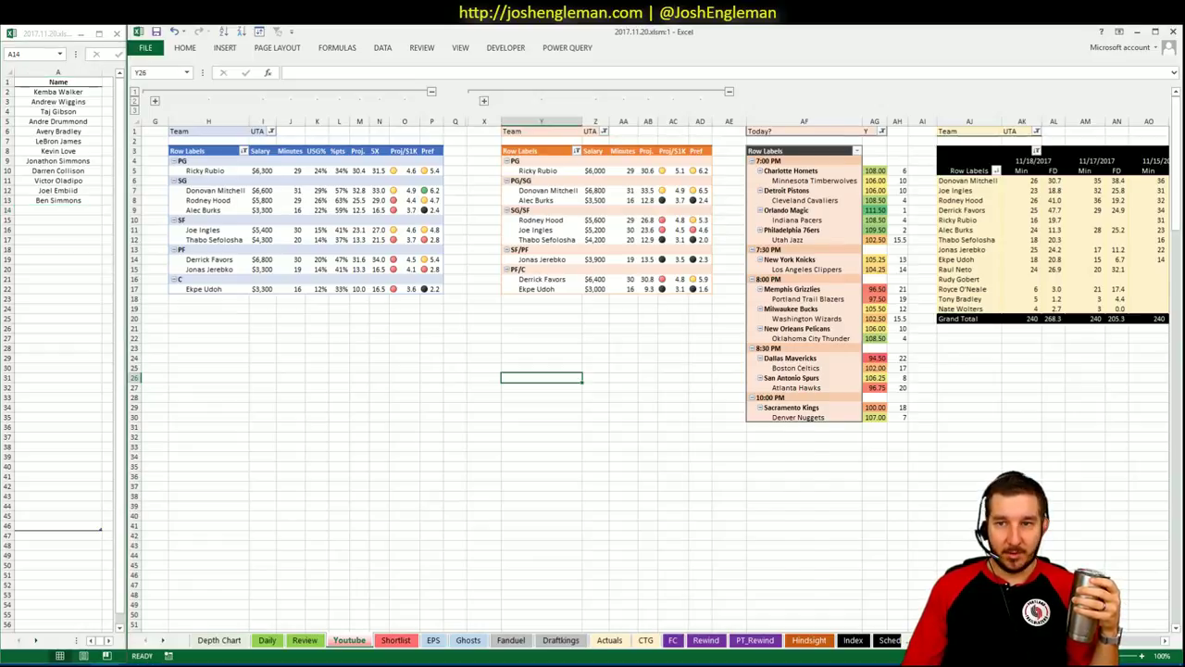
pyautogui.hscroll(4, 648, 370)
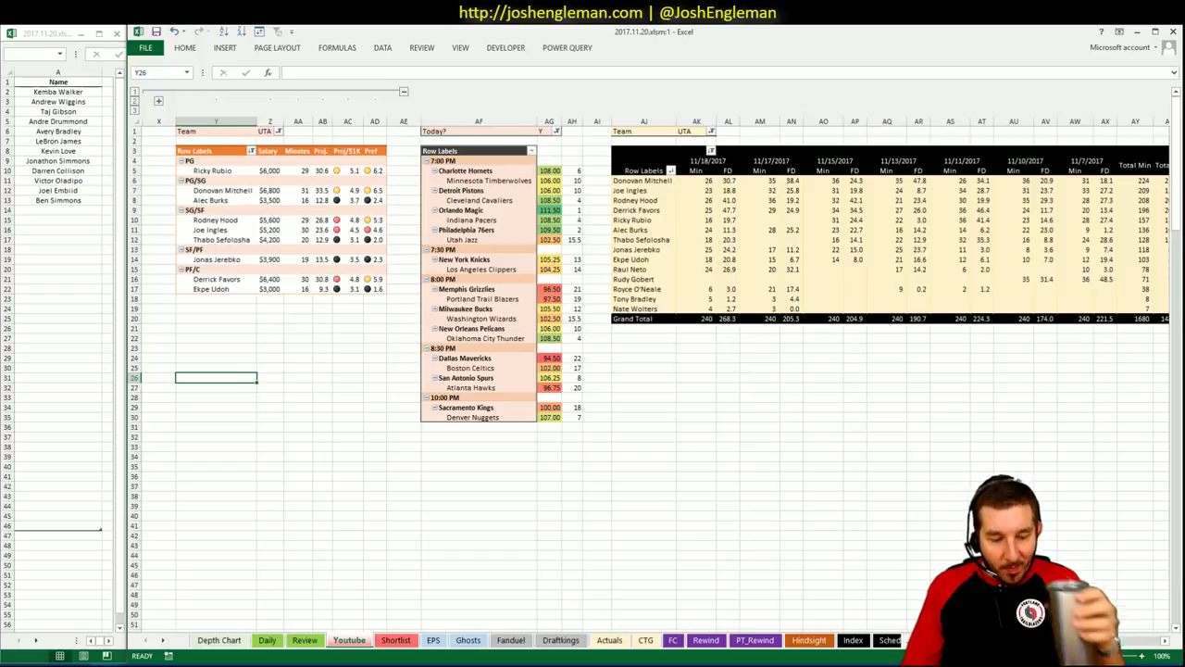
pyautogui.hscroll(-6, 648, 370)
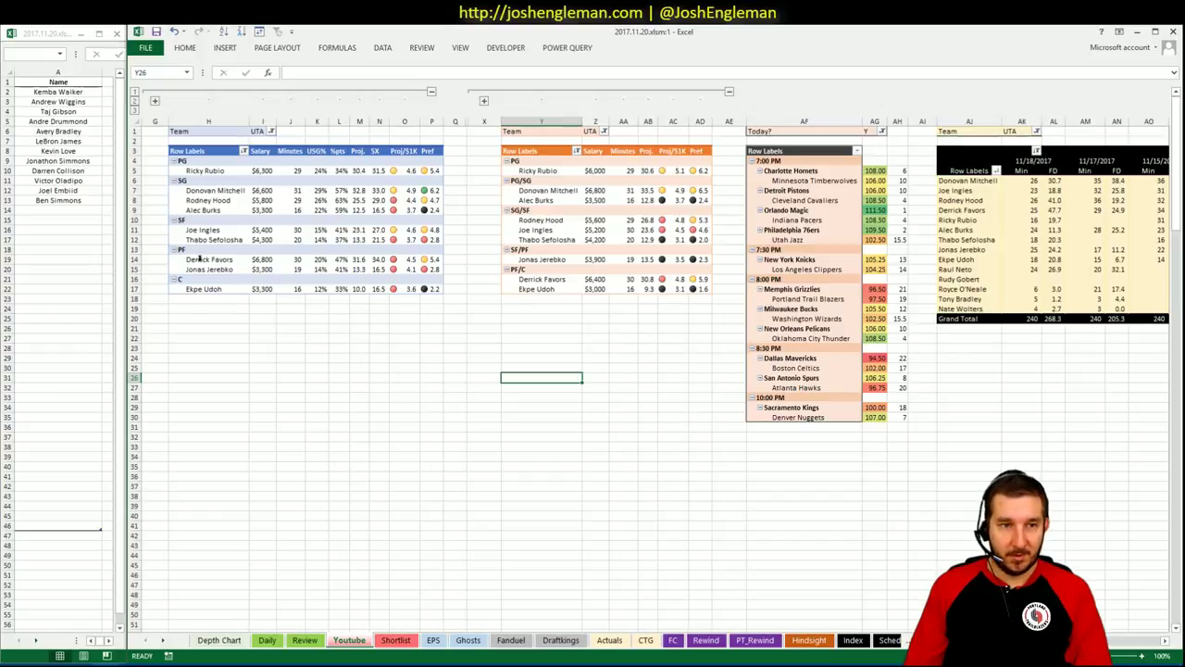
# Step: Switch the blue projection pivot table's Team filter from UTA to NYK only
pyautogui.click(379, 288)
pyautogui.click(271, 132)
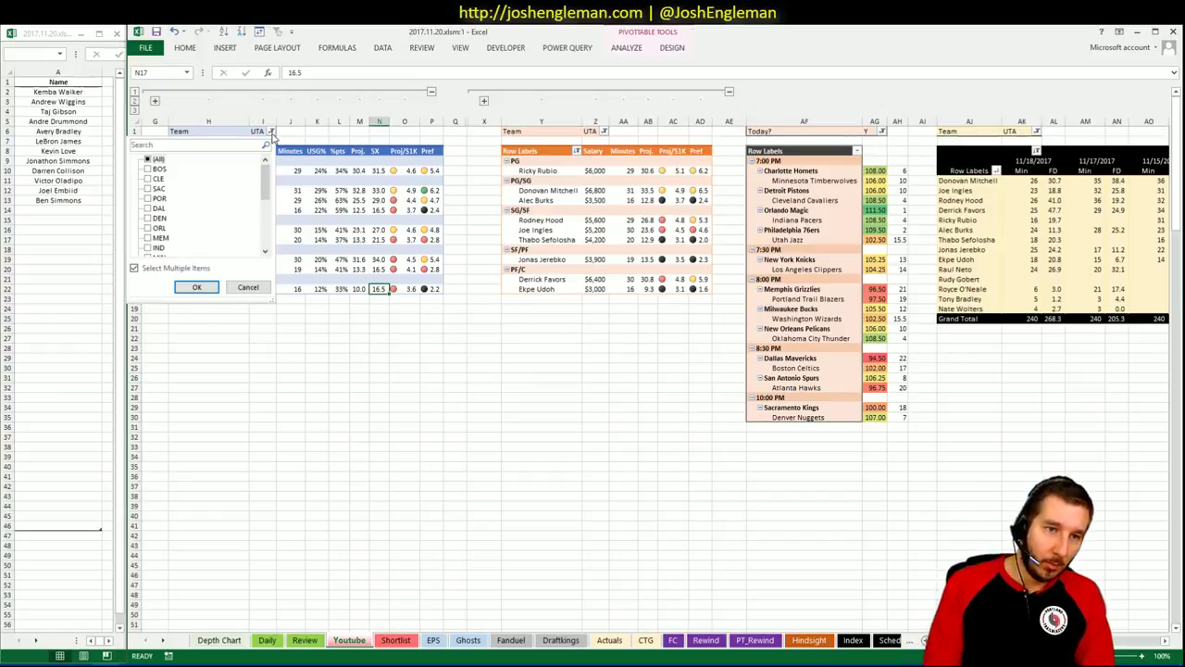
pyautogui.write('ny')
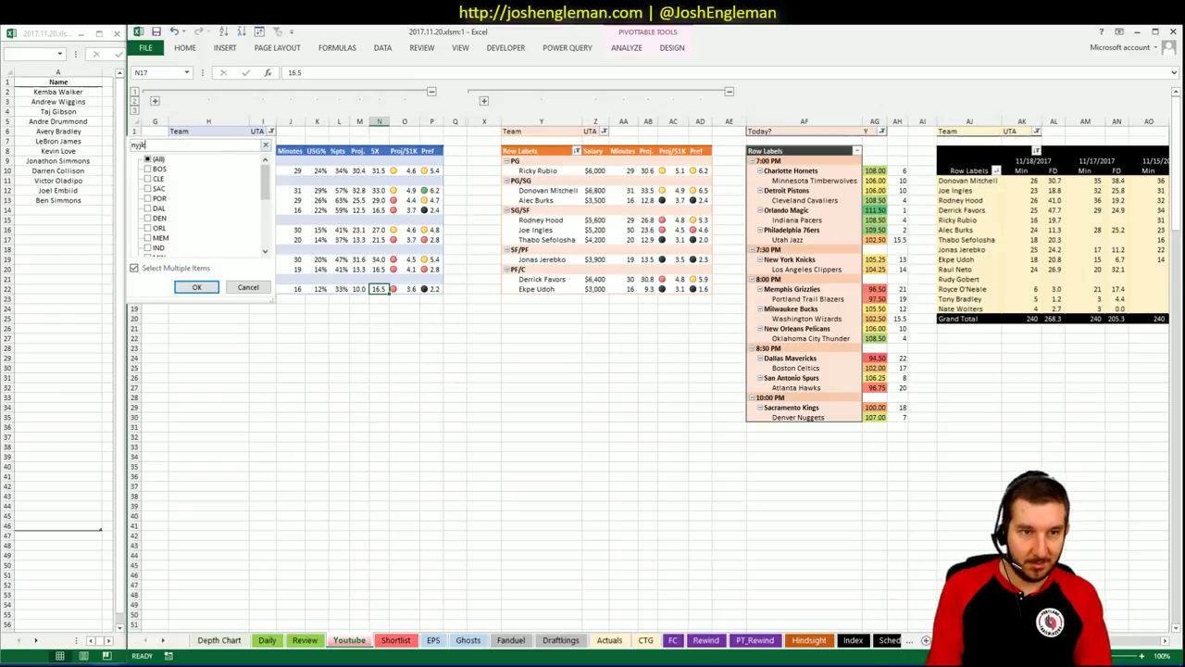
pyautogui.write('k')
pyautogui.press('BackSpace')
pyautogui.press('Return')
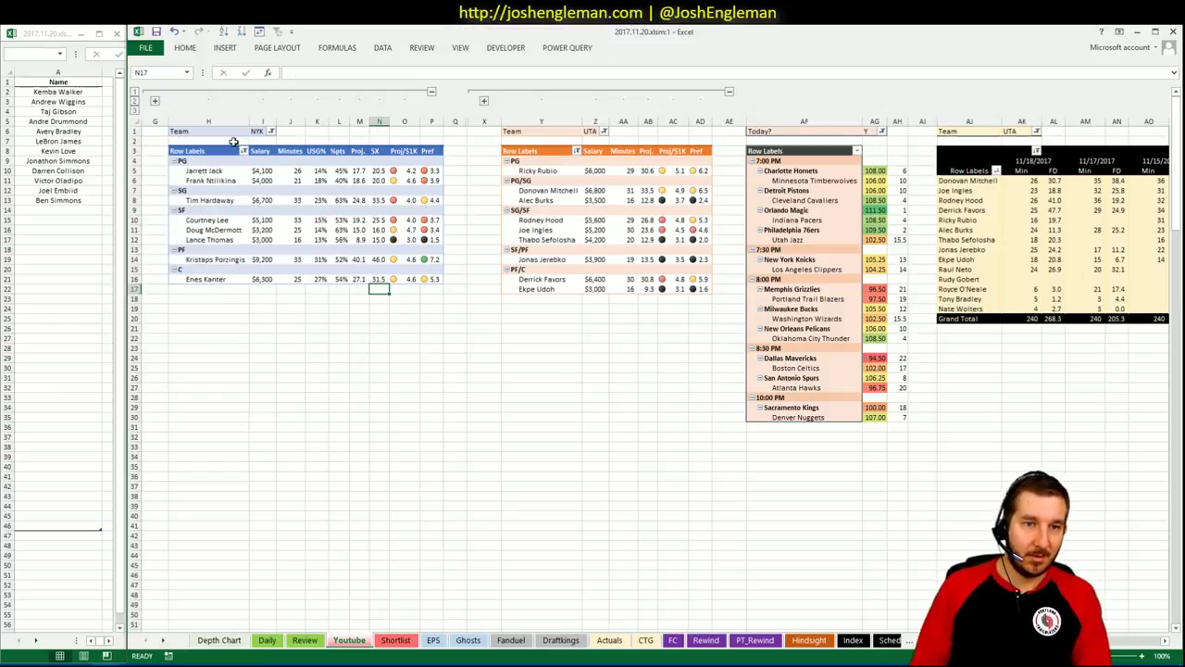
# Step: Set the orange projection pivot table's Team filter to NYK
pyautogui.click(603, 131)
pyautogui.click(572, 145)
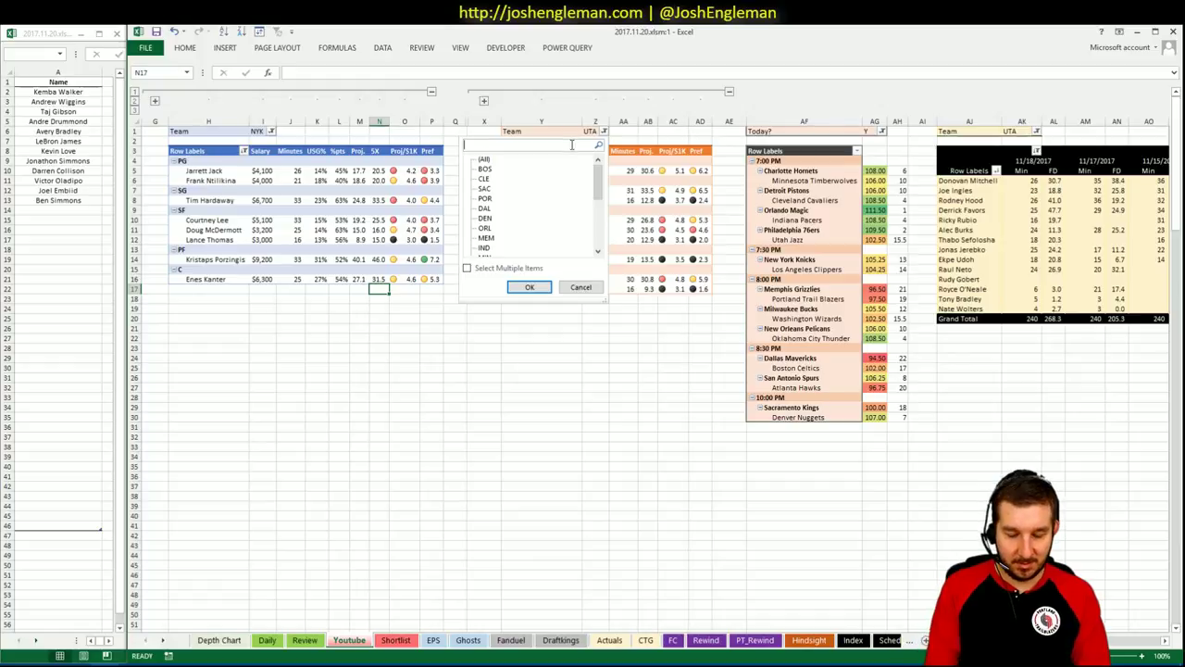
pyautogui.write('nyk')
pyautogui.press('Return')
pyautogui.click(609, 389)
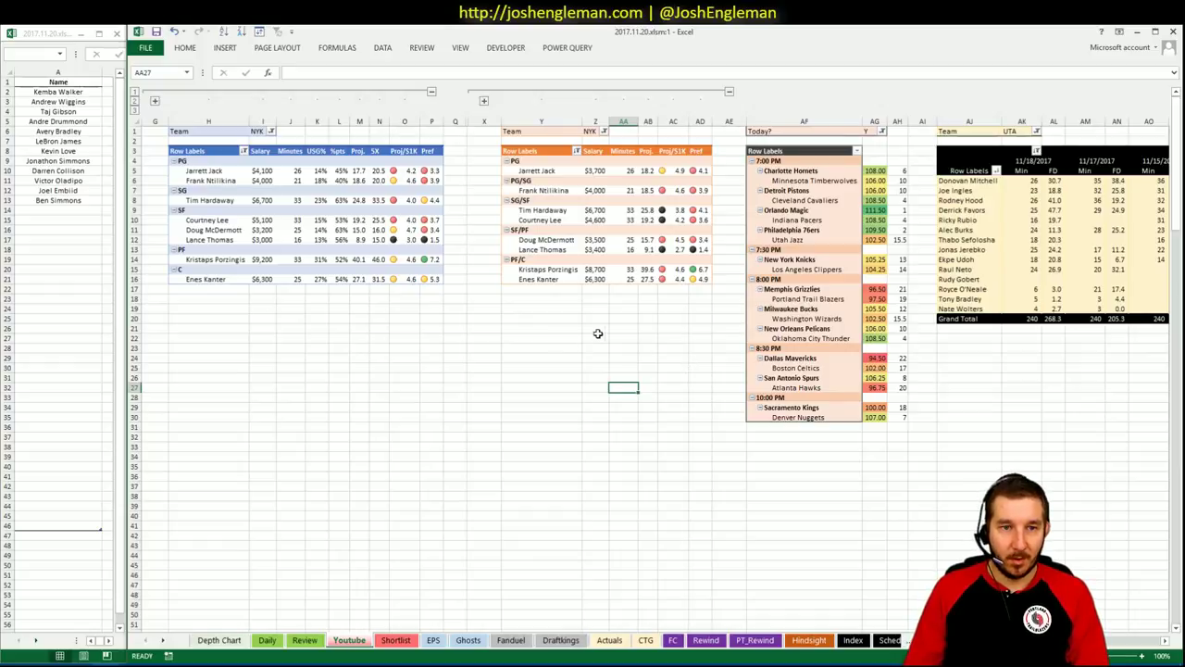
# Step: Set the recent-games pivot table's Team filter to NYK only
pyautogui.click(1035, 132)
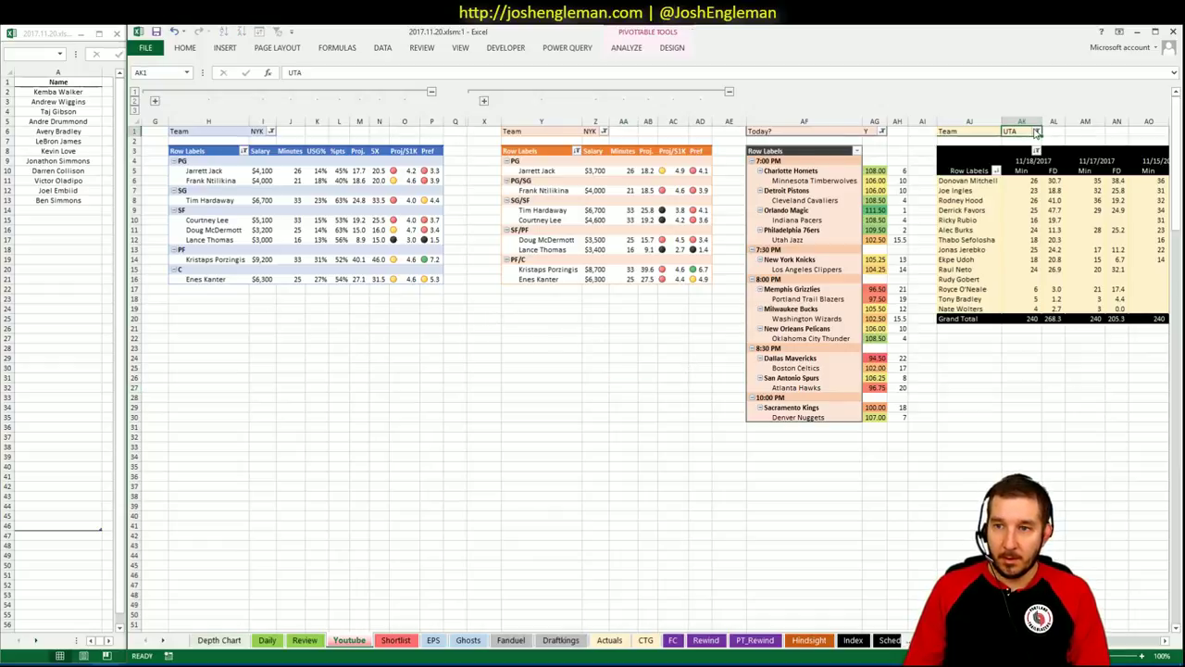
pyautogui.click(1037, 133)
pyautogui.click(999, 131)
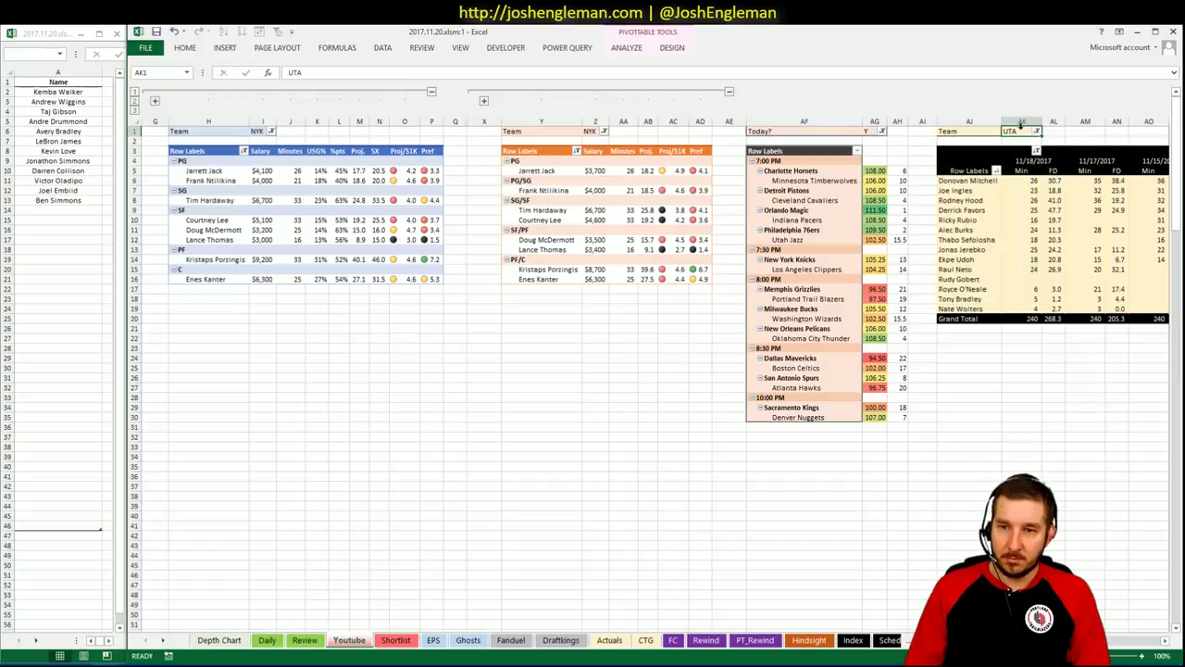
pyautogui.click(1036, 133)
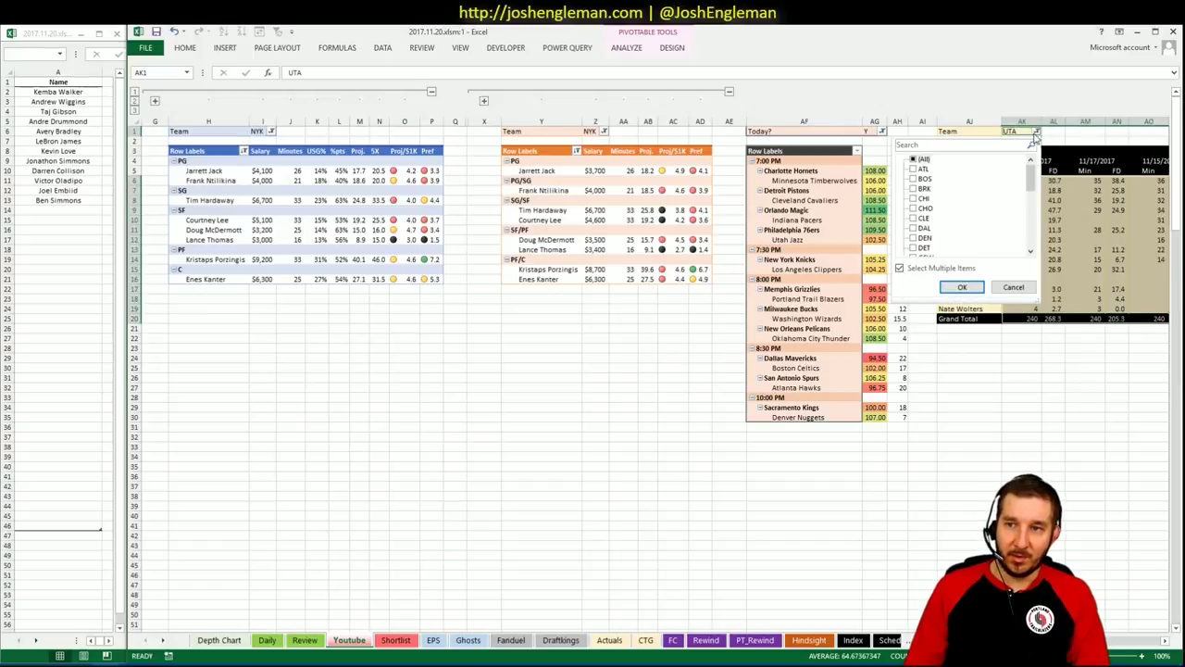
pyautogui.click(988, 144)
pyautogui.write('nyk')
pyautogui.press('Return')
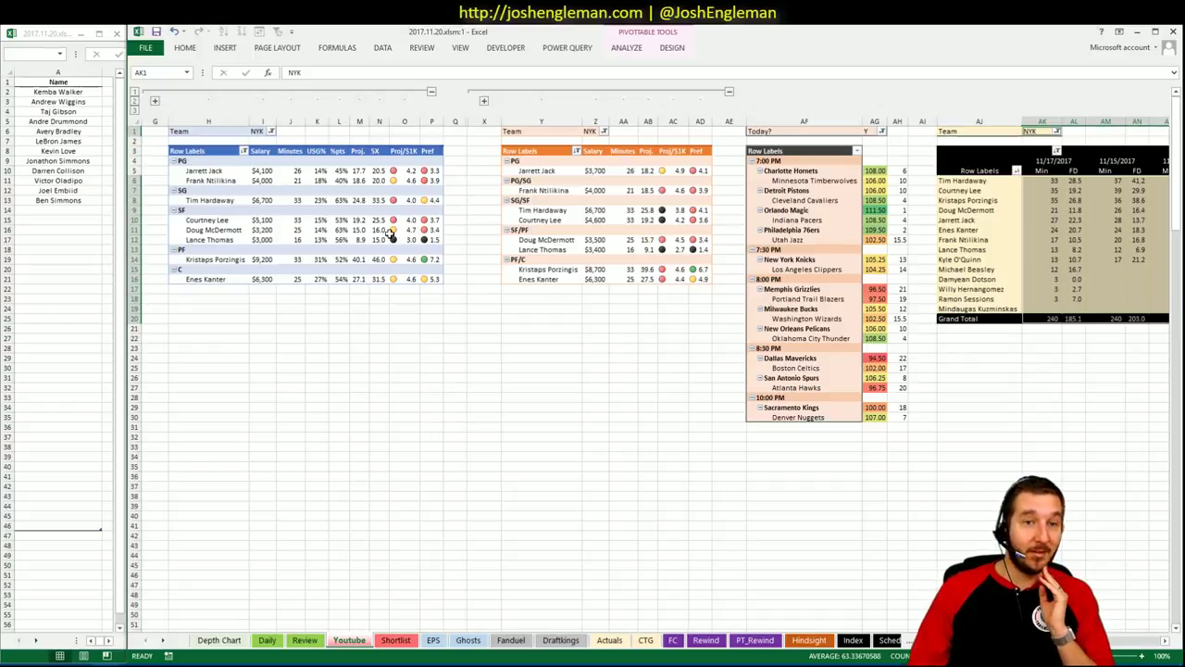
pyautogui.click(357, 299)
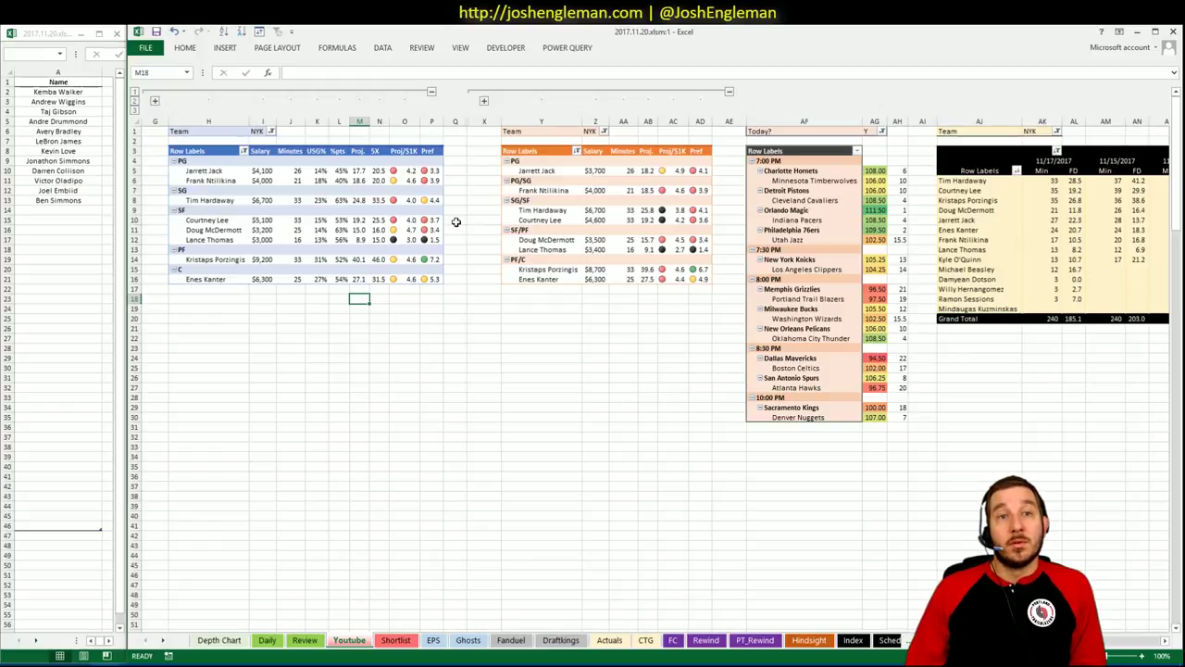
# Step: Add Kristaps Porzingis below Ben Simmons in the picks list and review the NYK players' recent games across all dates
pyautogui.click(89, 212)
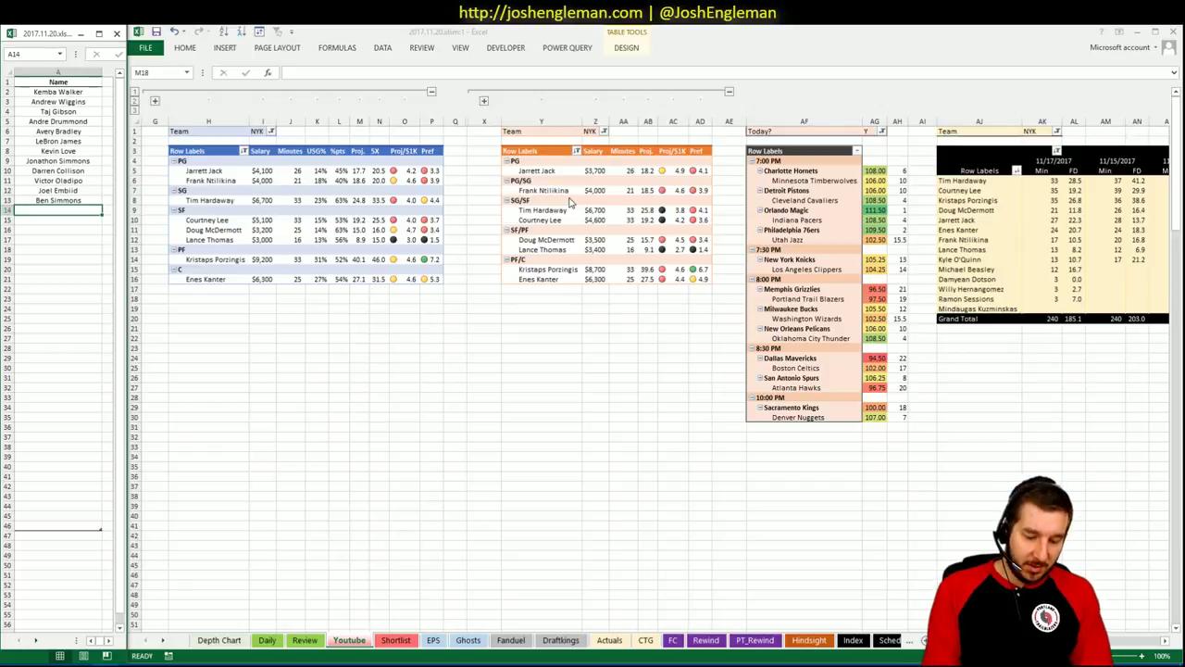
pyautogui.write('Kristaps')
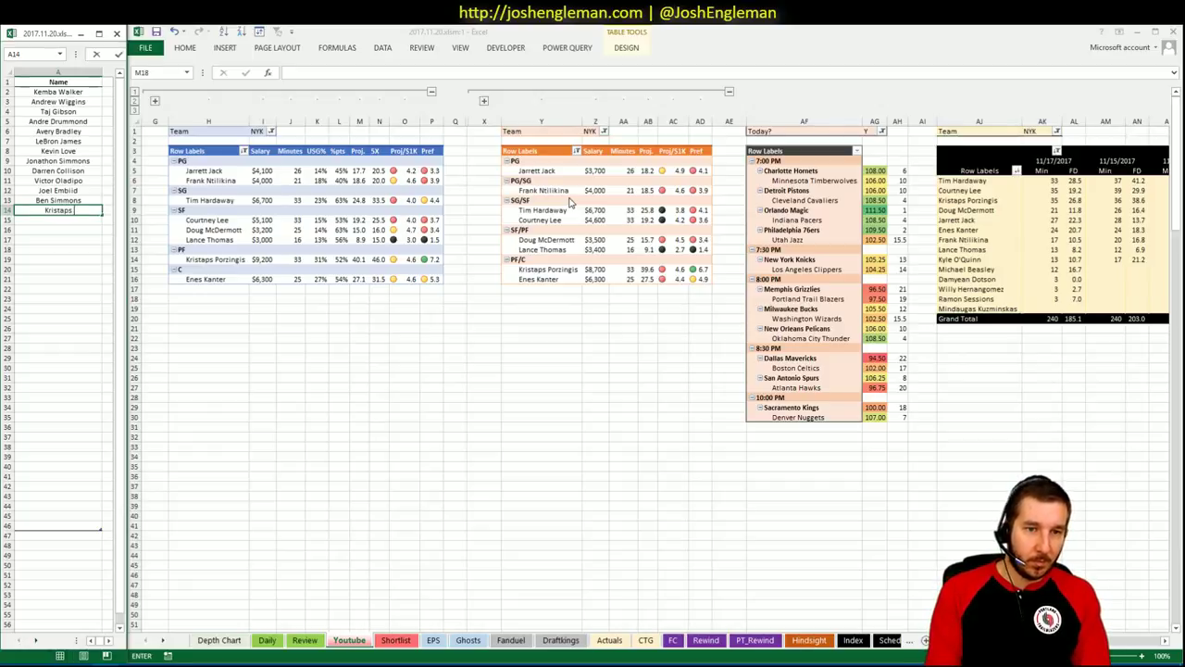
pyautogui.write(' Porzingis')
pyautogui.press('Return')
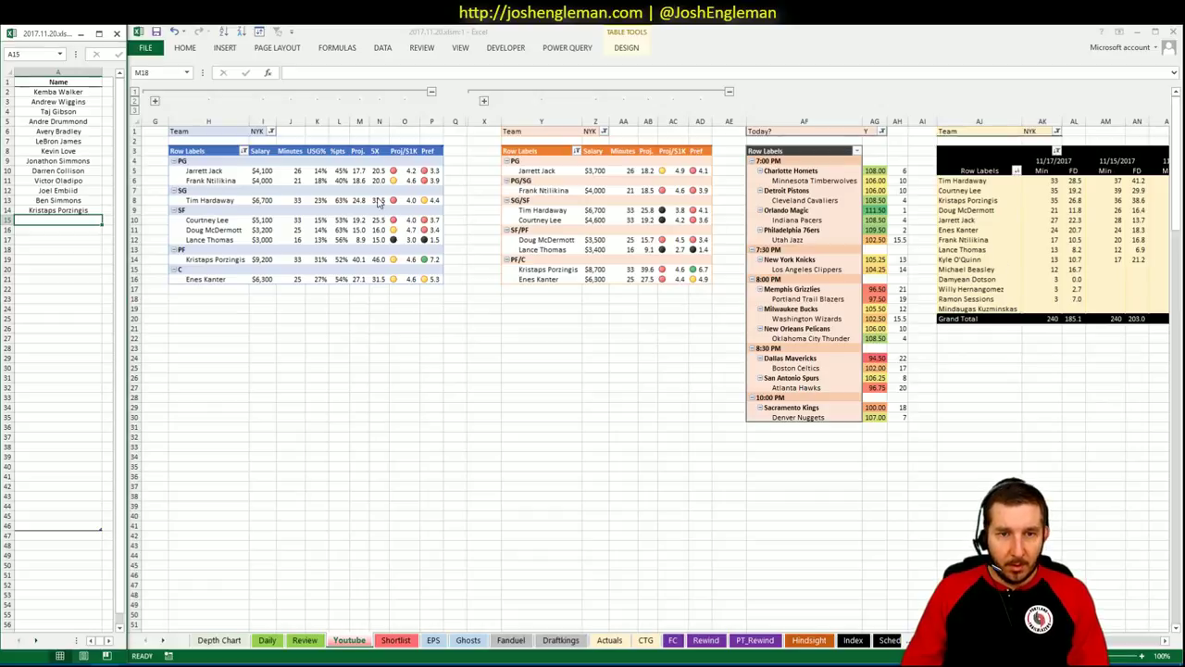
pyautogui.hscroll(7, 648, 370)
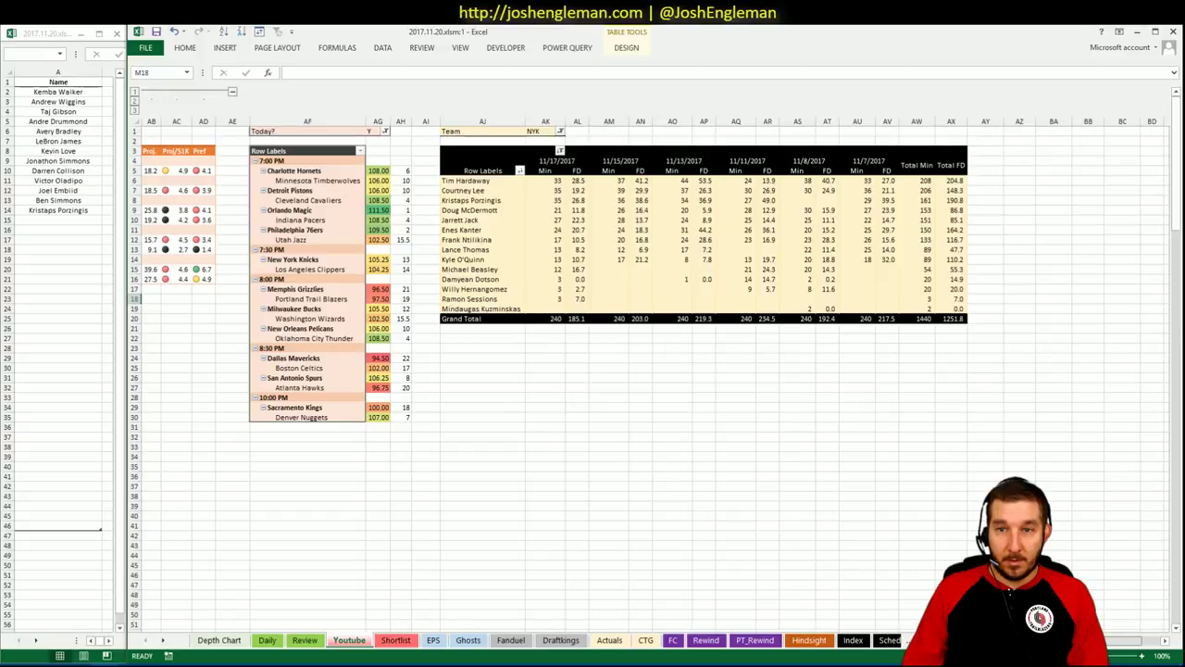
pyautogui.hscroll(-7, 648, 370)
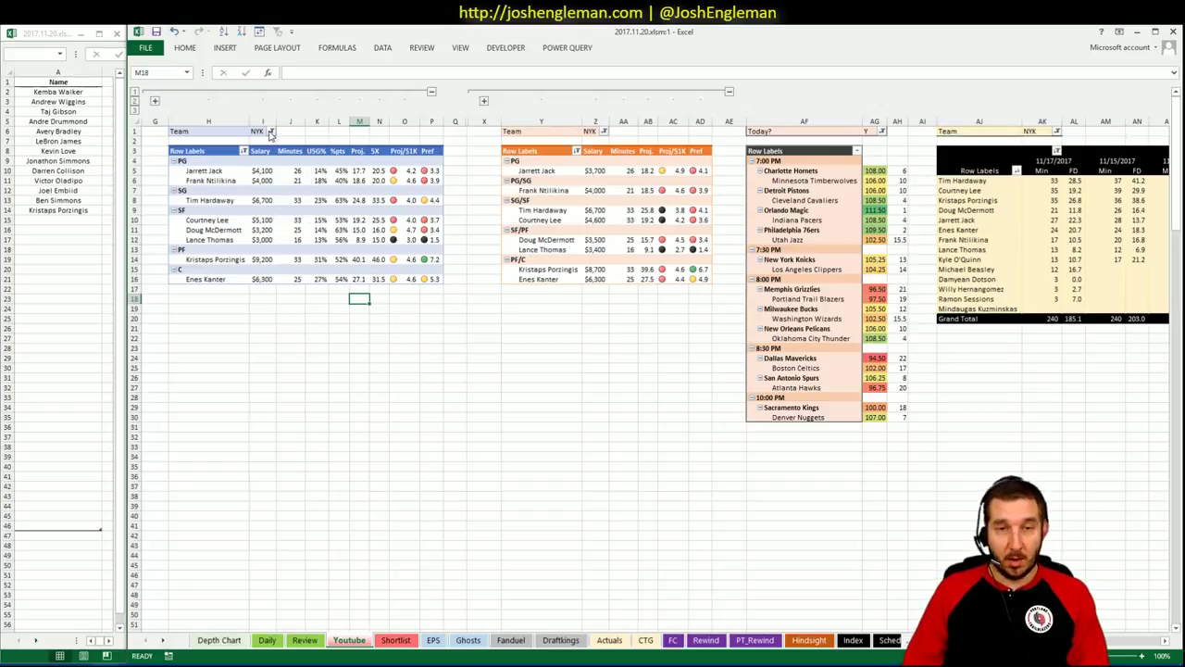
# Step: Switch the Team filters of the blue and orange projection pivot tables to LAC
pyautogui.click(270, 132)
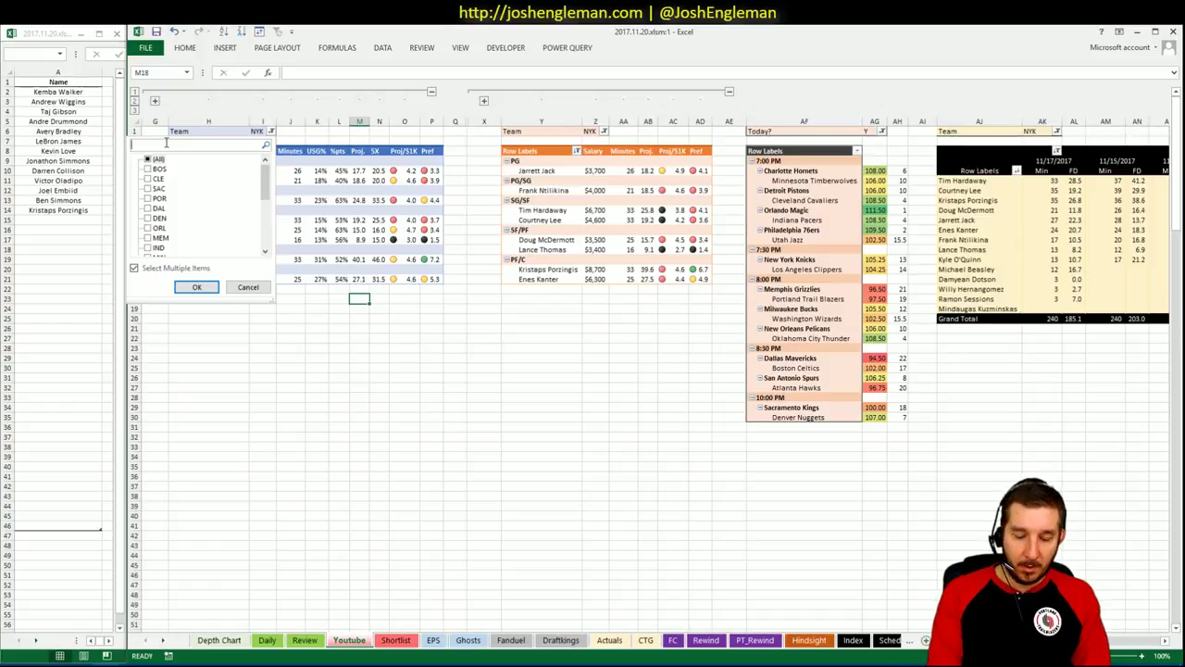
pyautogui.write('lac')
pyautogui.press('Return')
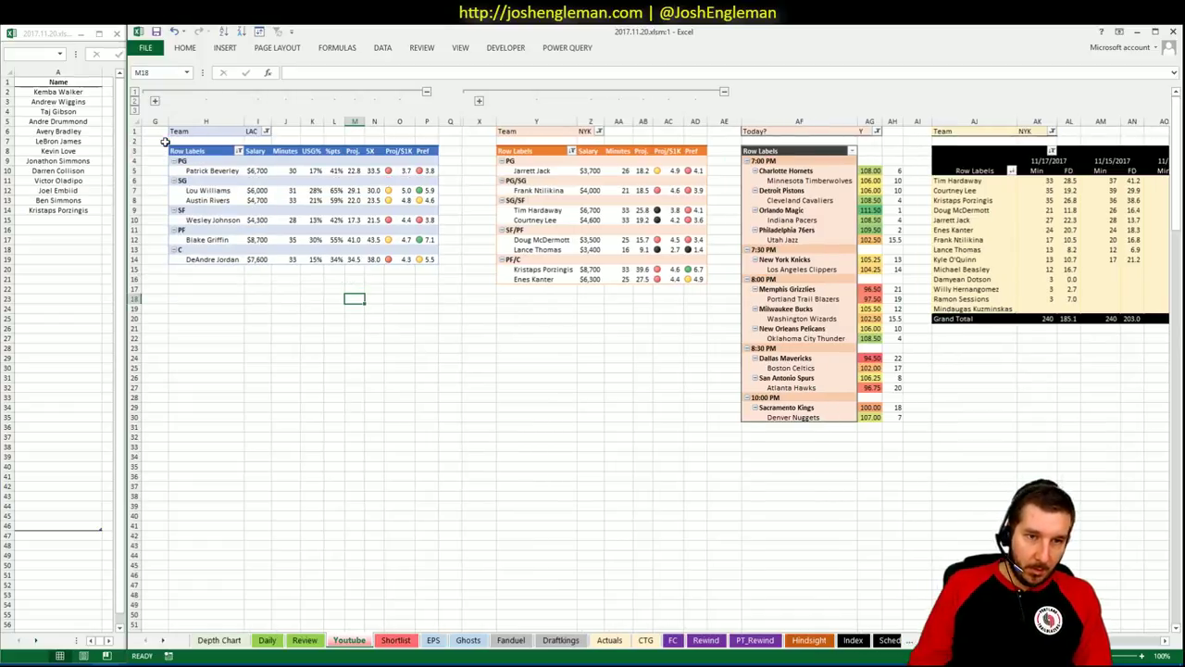
pyautogui.click(599, 131)
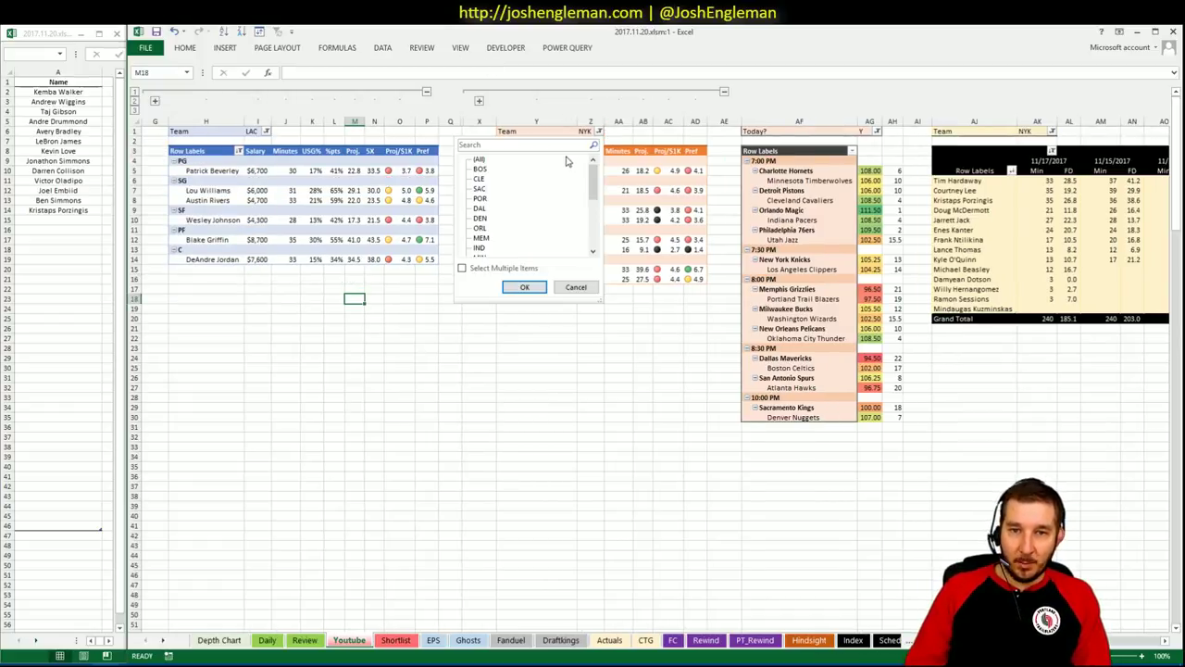
pyautogui.write('lac')
pyautogui.press('Return')
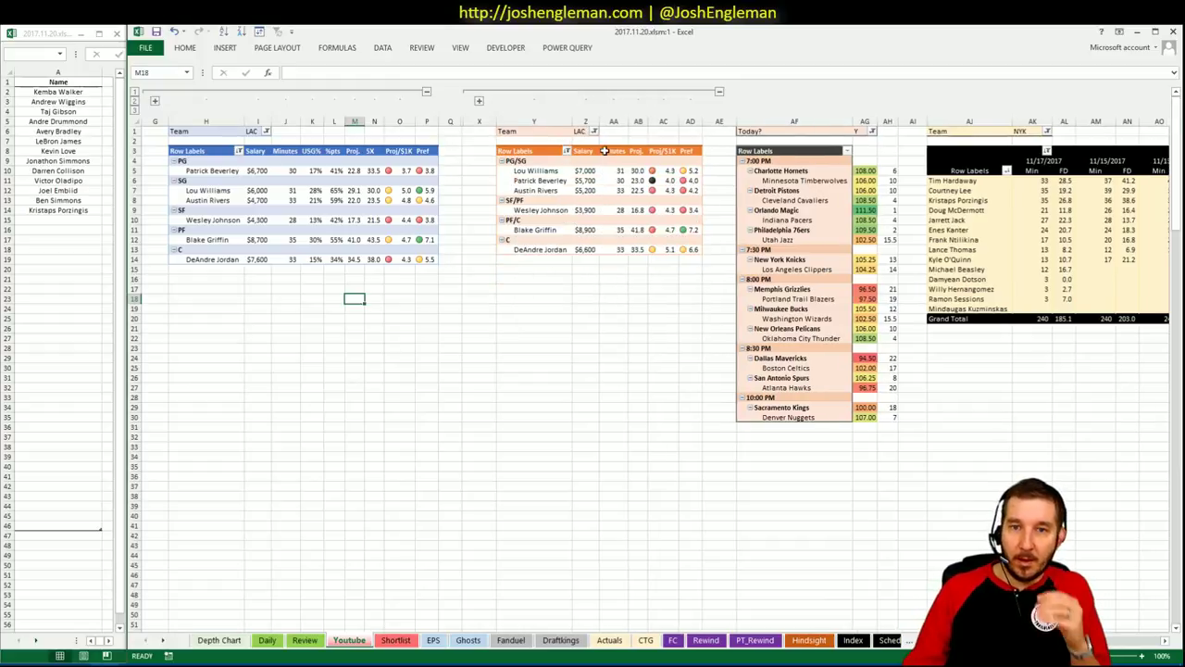
# Step: Set the recent-games pivot table's Team filter to LAC only
pyautogui.click(1047, 132)
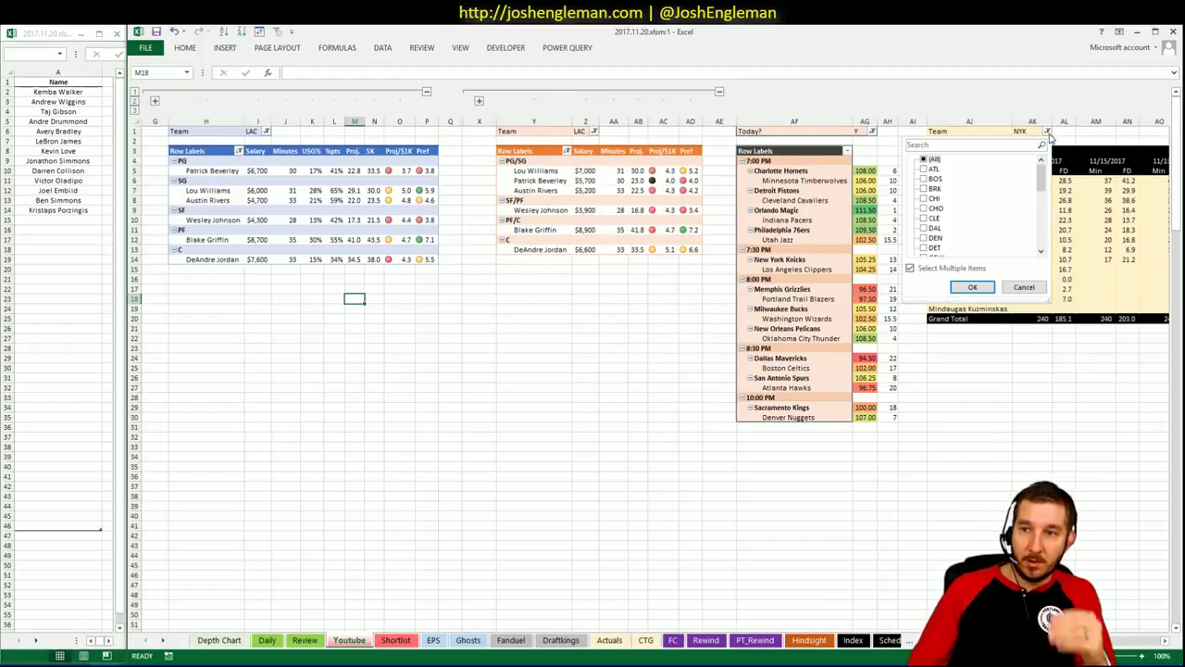
pyautogui.click(999, 145)
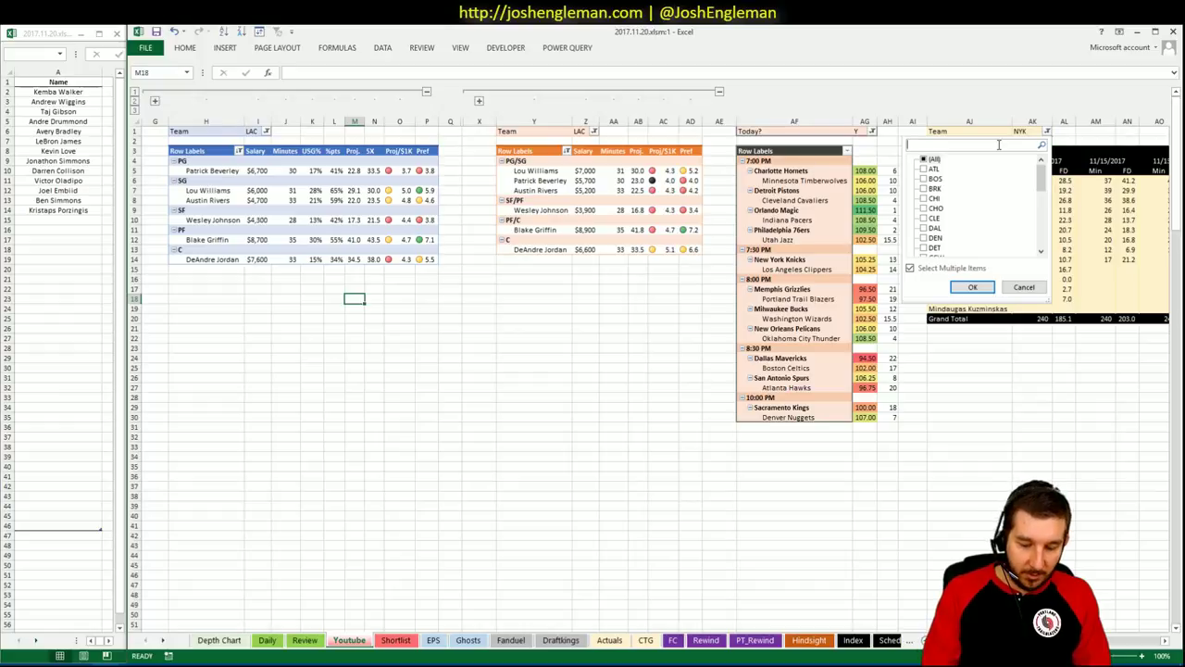
pyautogui.write('lac')
pyautogui.press('Return')
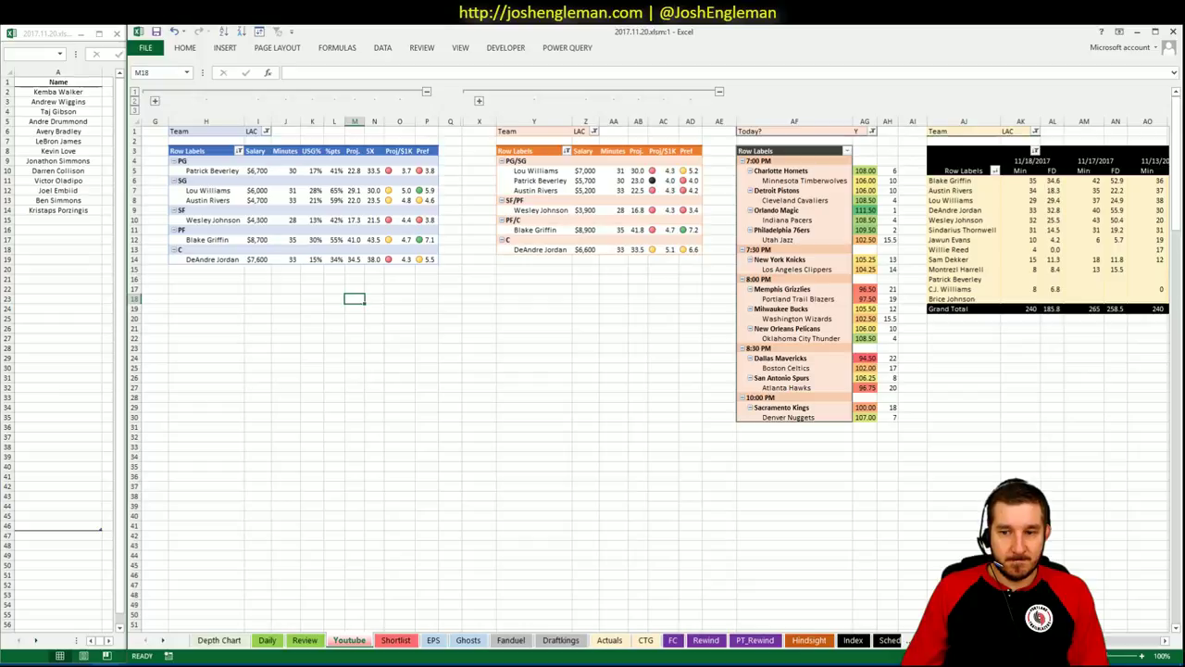
# Step: Check the LAC players' recent games and add Blake Griffin to the next empty row of the picks list
pyautogui.hscroll(5, 648, 352)
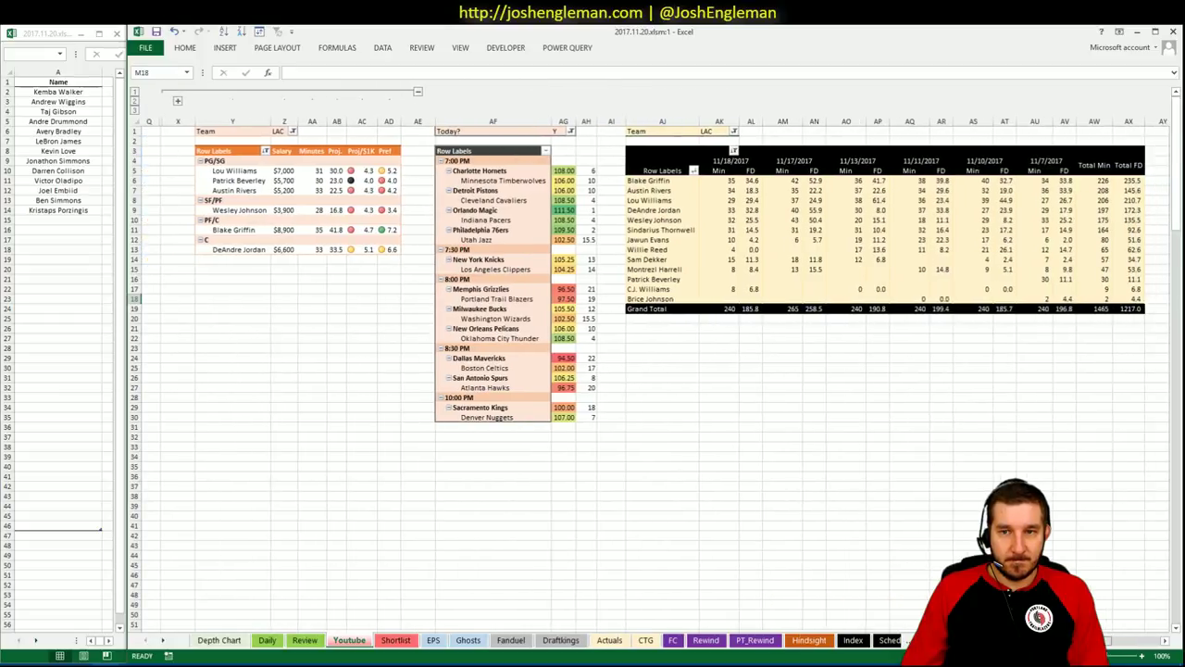
pyautogui.hscroll(-5, 593, 352)
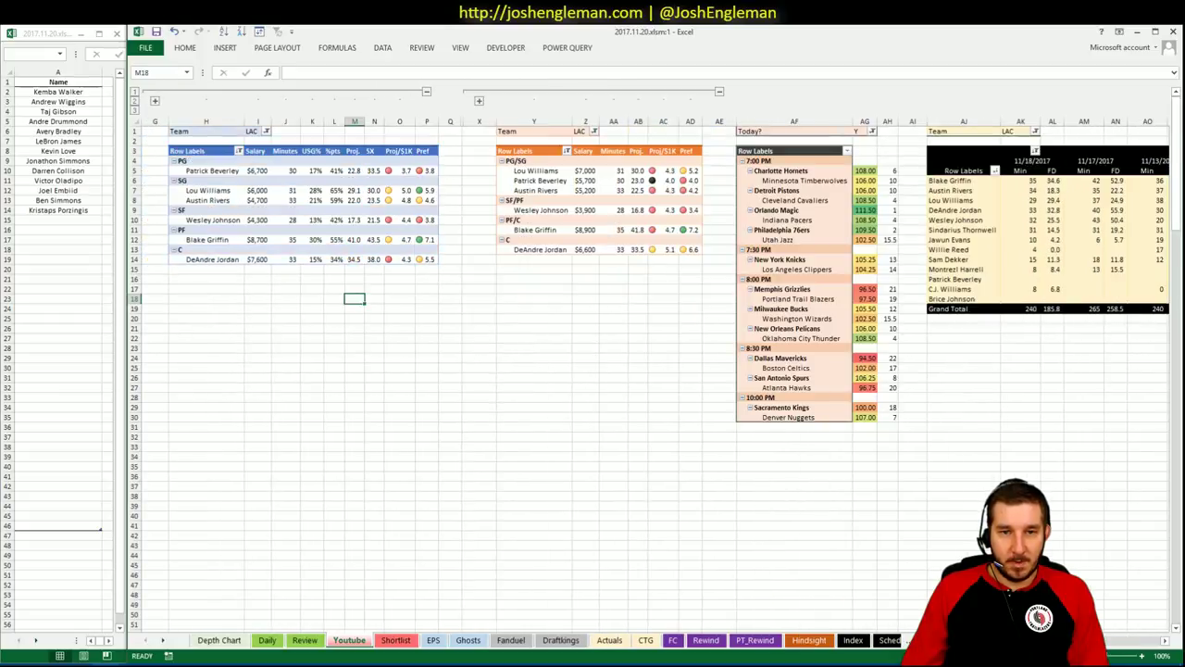
pyautogui.hscroll(5, 1111, 639)
pyautogui.hscroll(-5, 1111, 638)
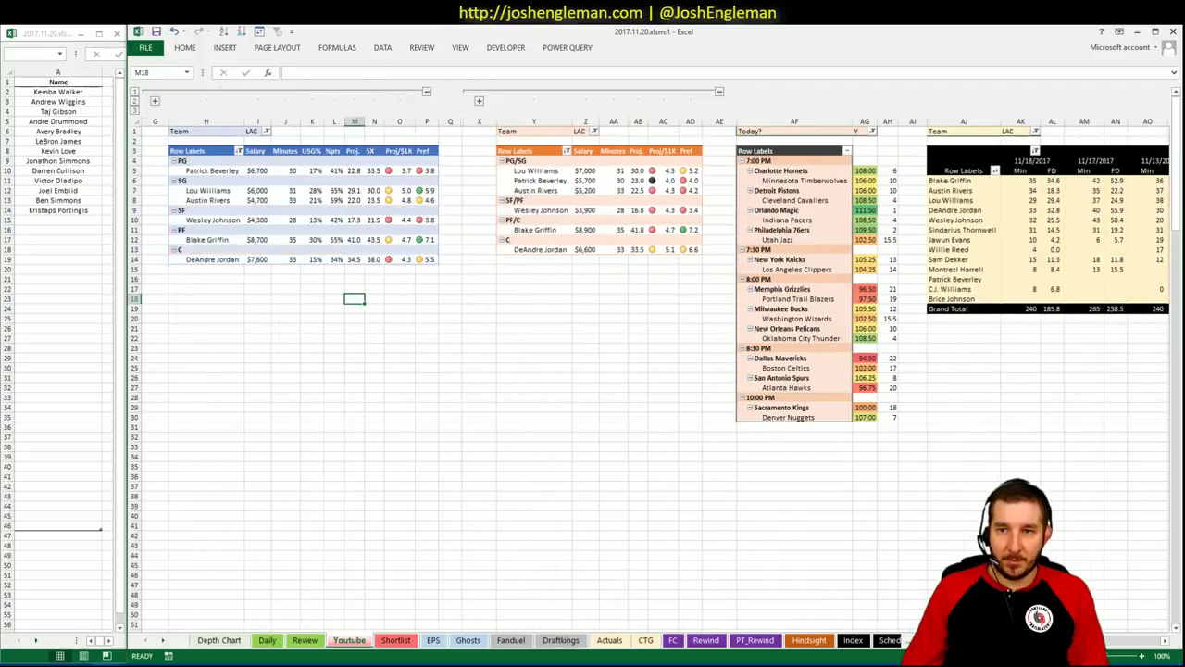
pyautogui.click(83, 220)
pyautogui.write('Blake Griffin')
pyautogui.press('Return')
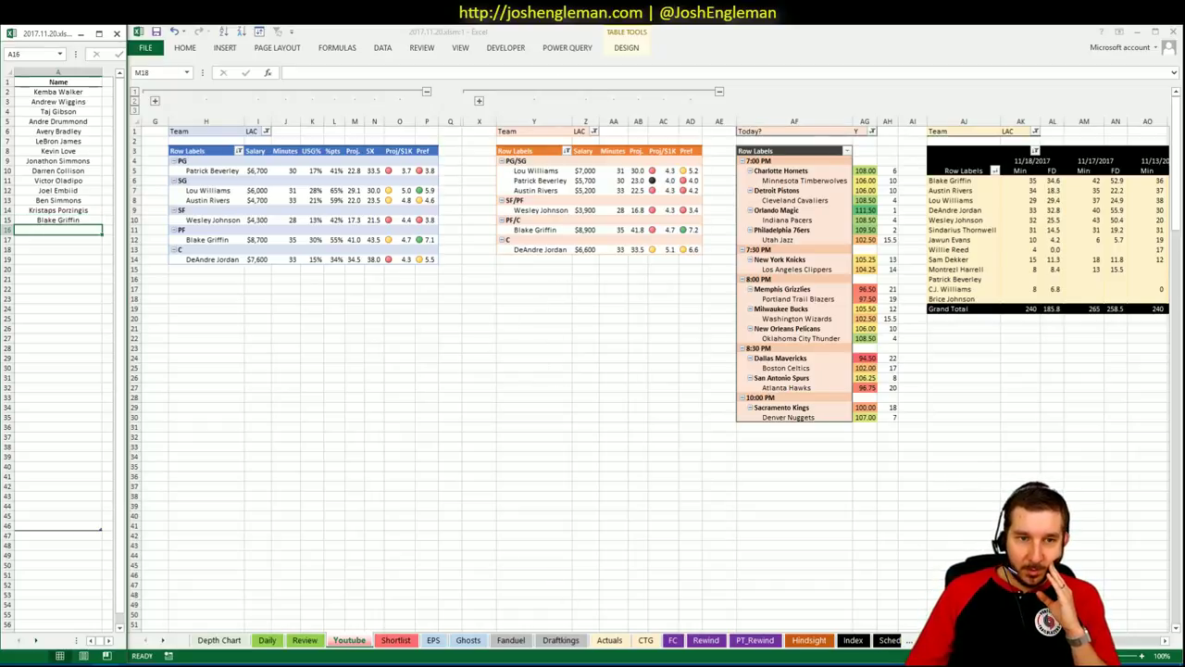
# Step: Compare the LAC projections with the recent-game results and add DeAndre Jordan below Blake Griffin in the picks list
pyautogui.click(354, 298)
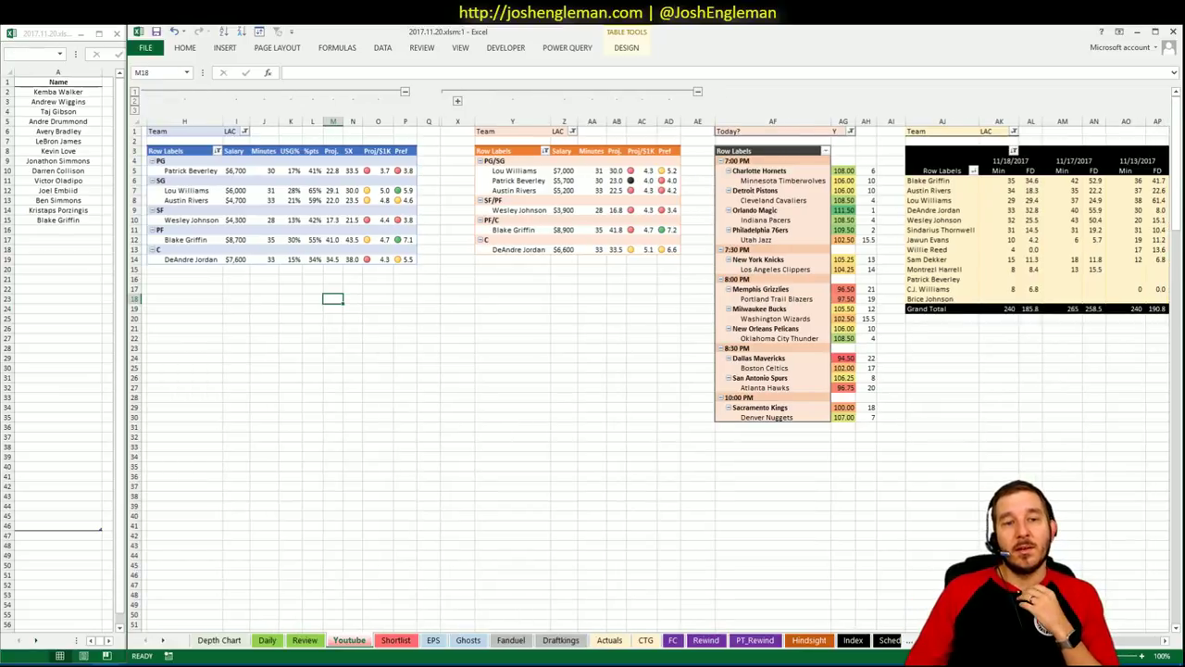
pyautogui.hscroll(6, 593, 277)
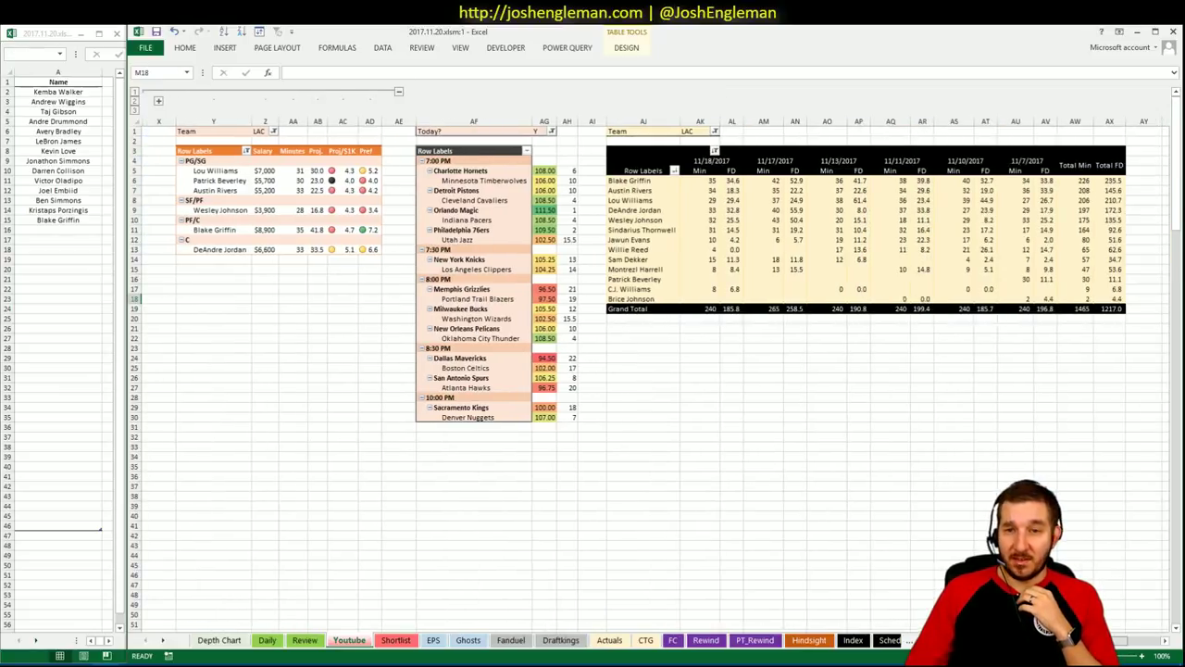
pyautogui.hscroll(-6, 656, 358)
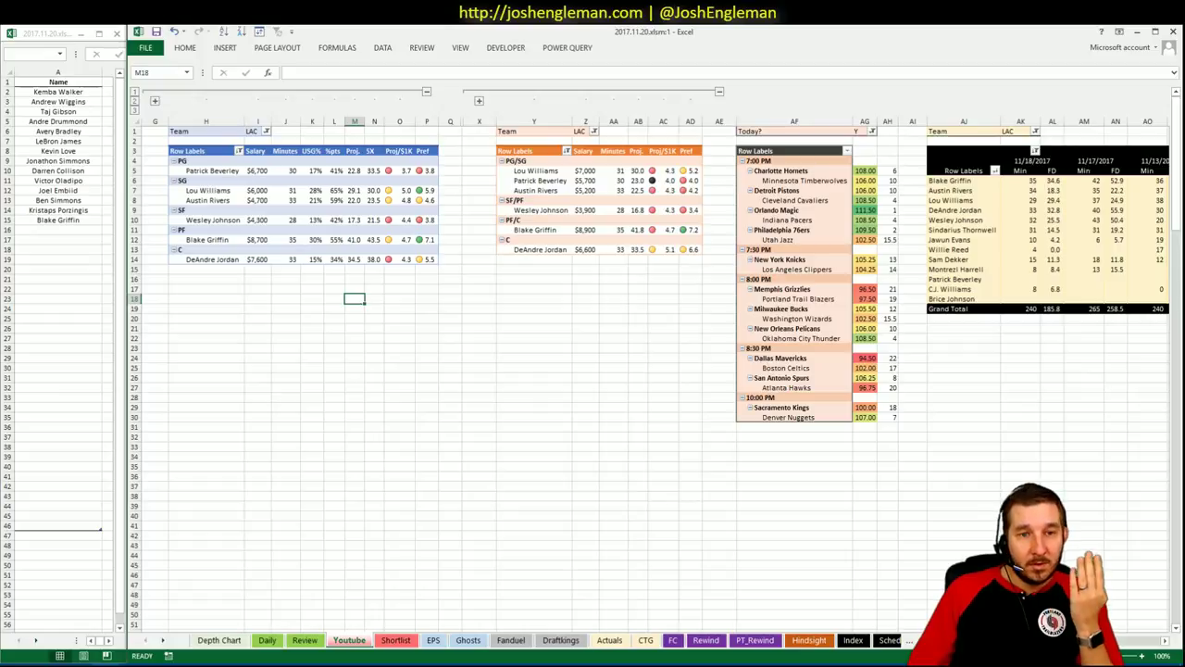
pyautogui.hscroll(2, 655, 358)
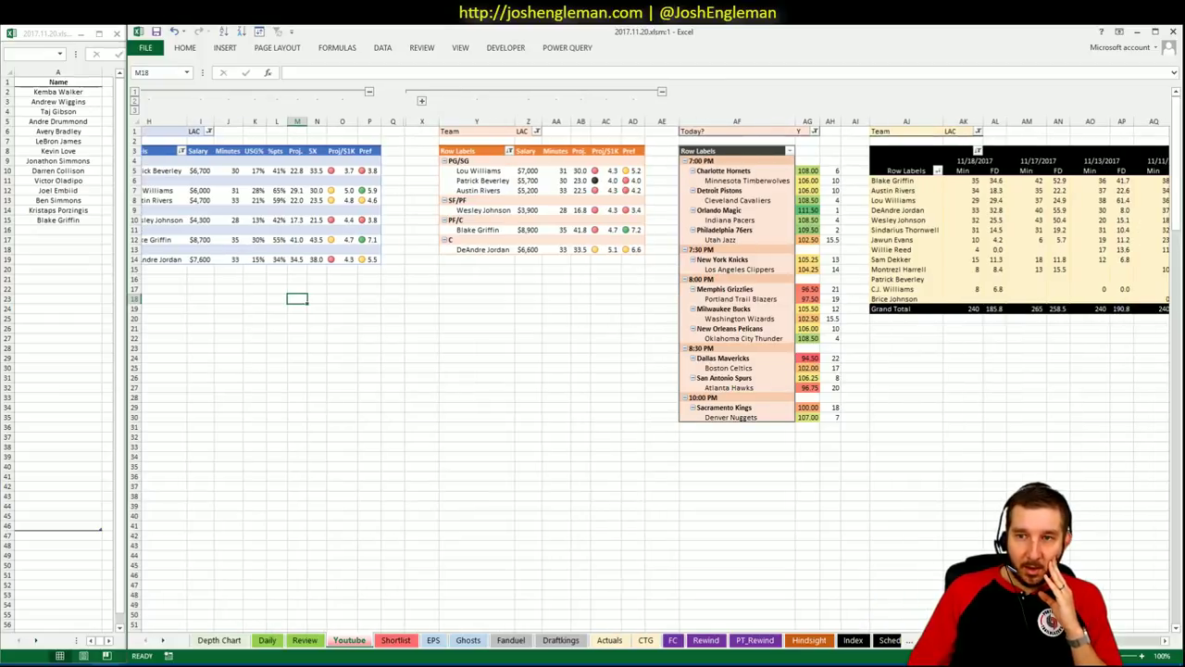
pyautogui.hscroll(6, 656, 359)
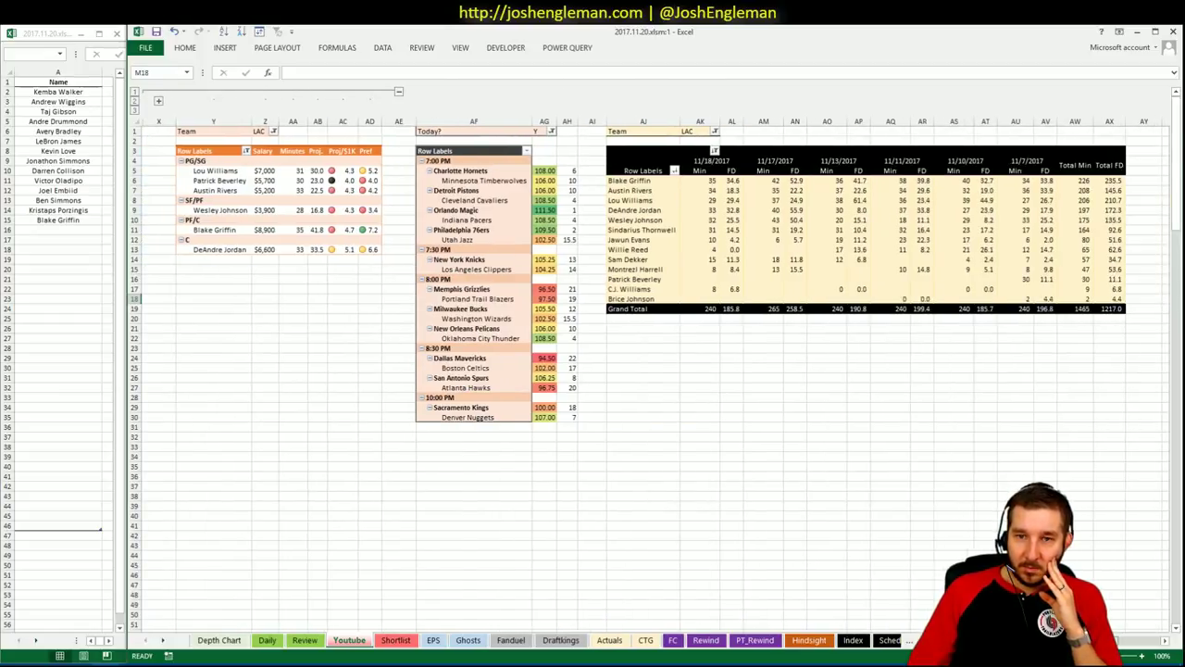
pyautogui.hscroll(-8, 656, 358)
pyautogui.click(84, 230)
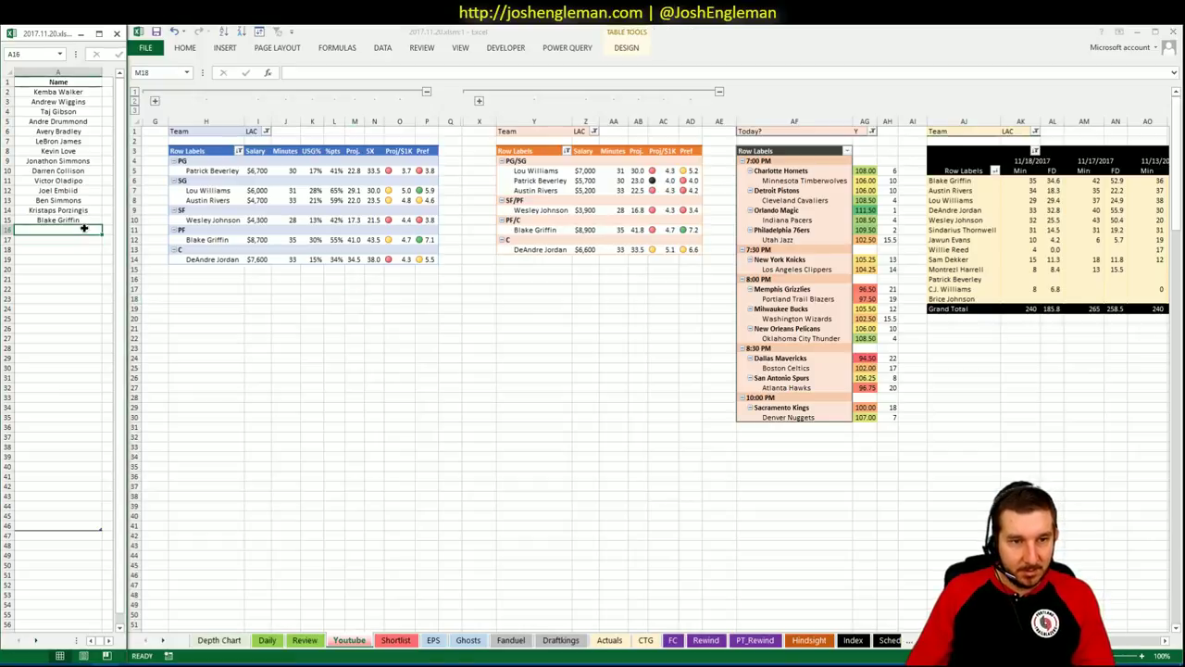
pyautogui.write('DeAndre Jordan')
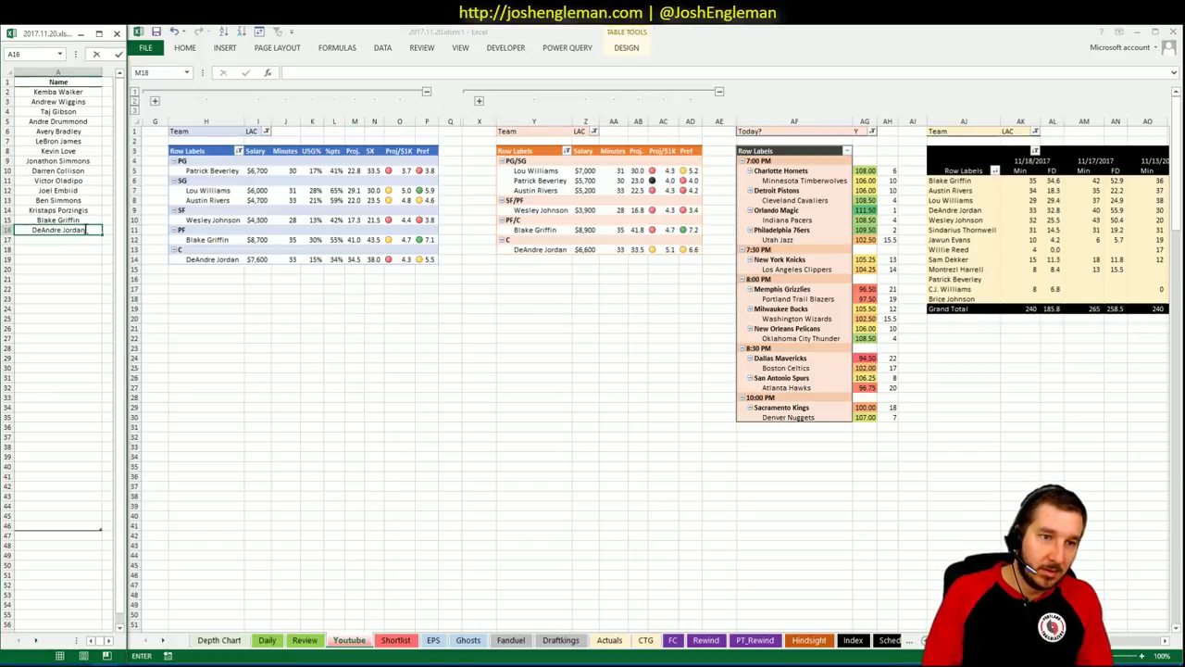
pyautogui.press('Return')
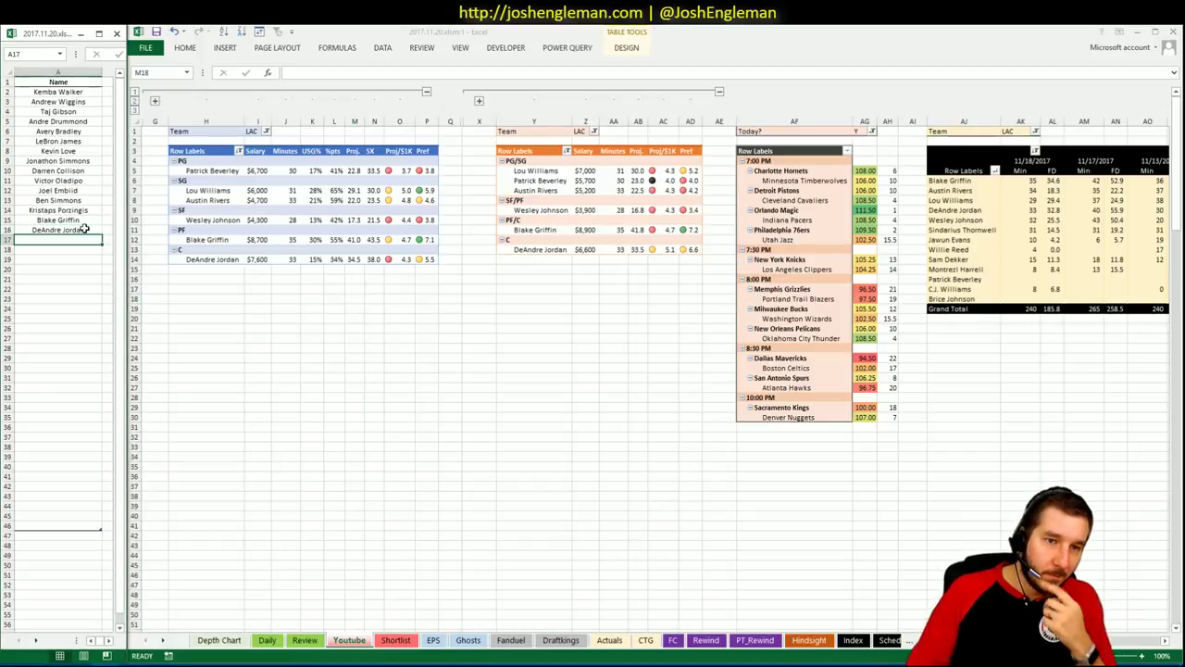
# Step: Review the LAC players' minutes and fantasy points across all dates in the recent-games pivot table
pyautogui.click(398, 282)
pyautogui.click(399, 279)
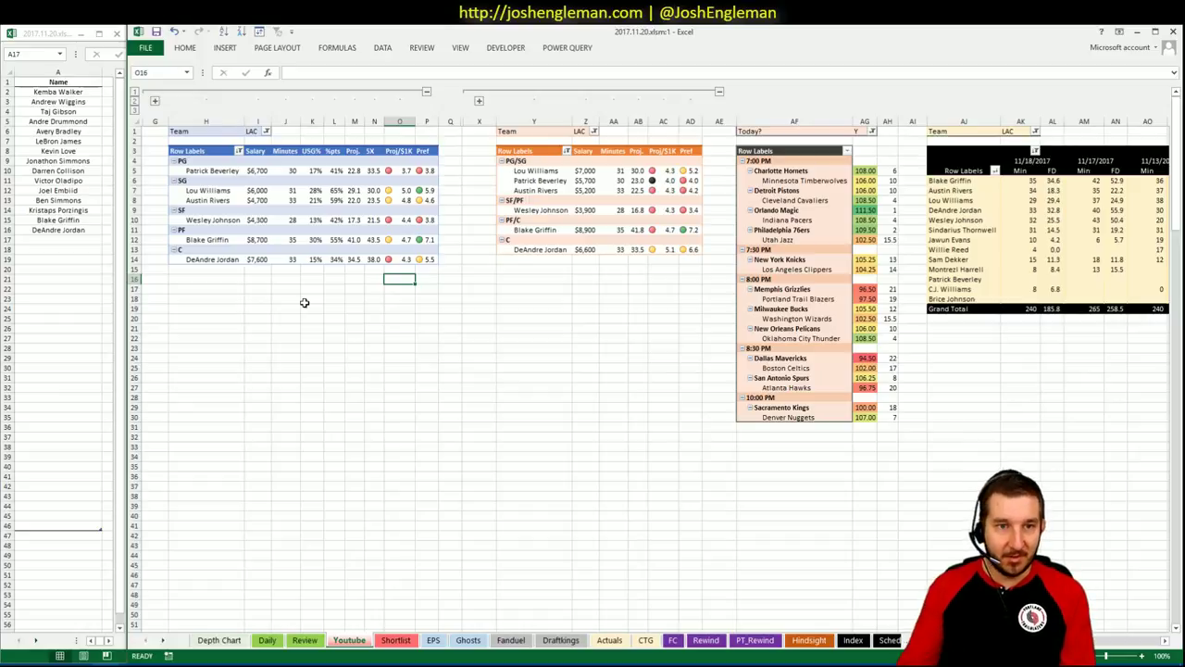
pyautogui.hscroll(5, 592, 278)
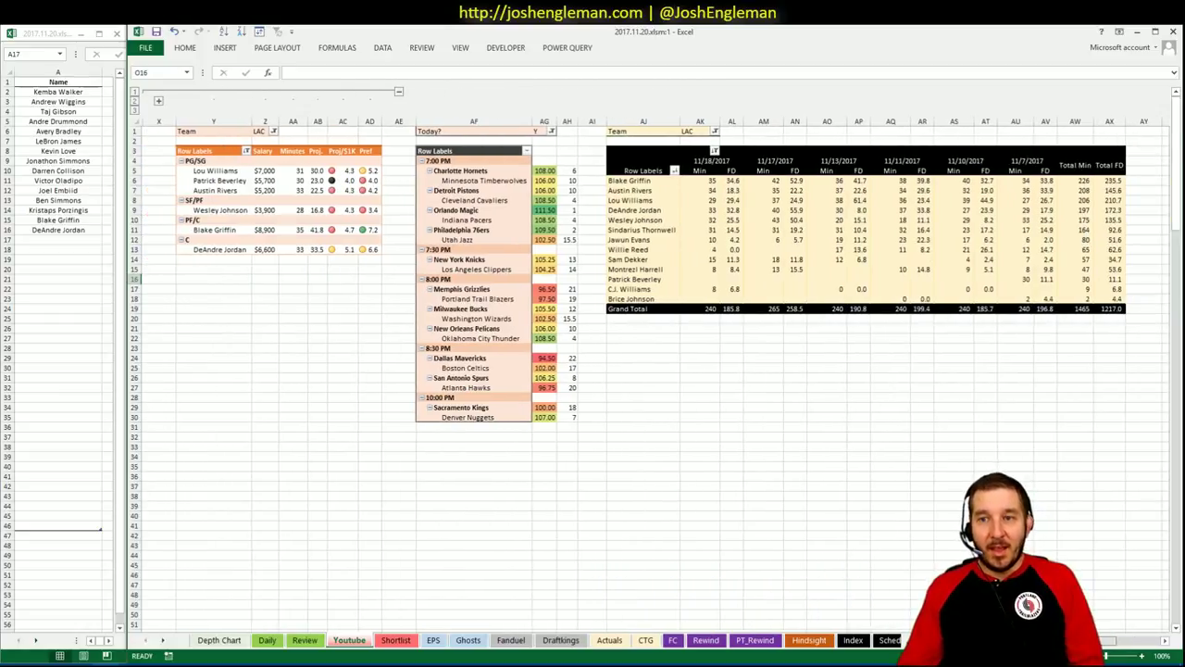
pyautogui.hscroll(-5, 593, 278)
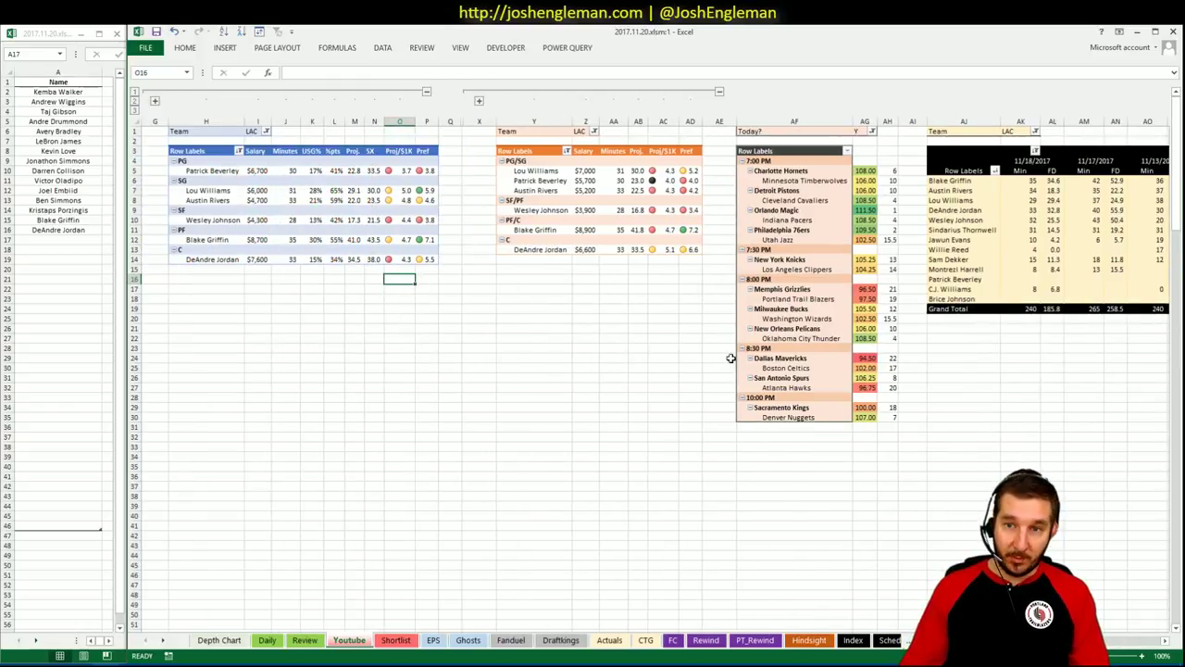
pyautogui.click(578, 407)
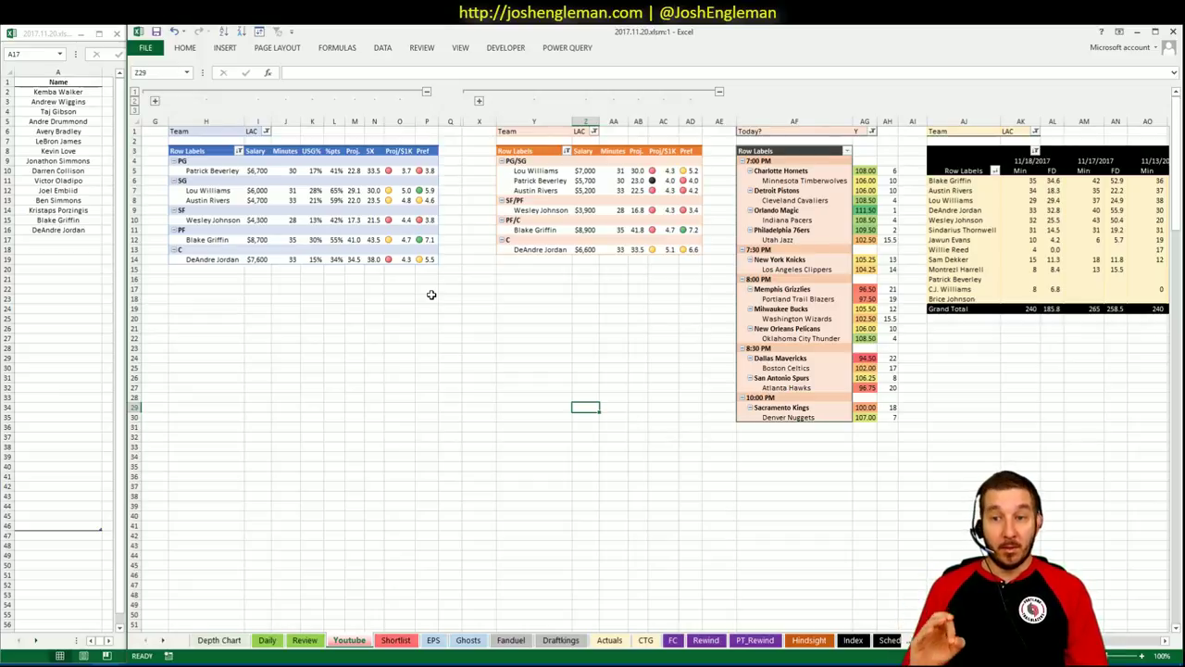
pyautogui.rightClick(408, 259)
pyautogui.press('Escape')
# Step: Set the Team filter of both projection pivot tables to MEM
pyautogui.click(262, 133)
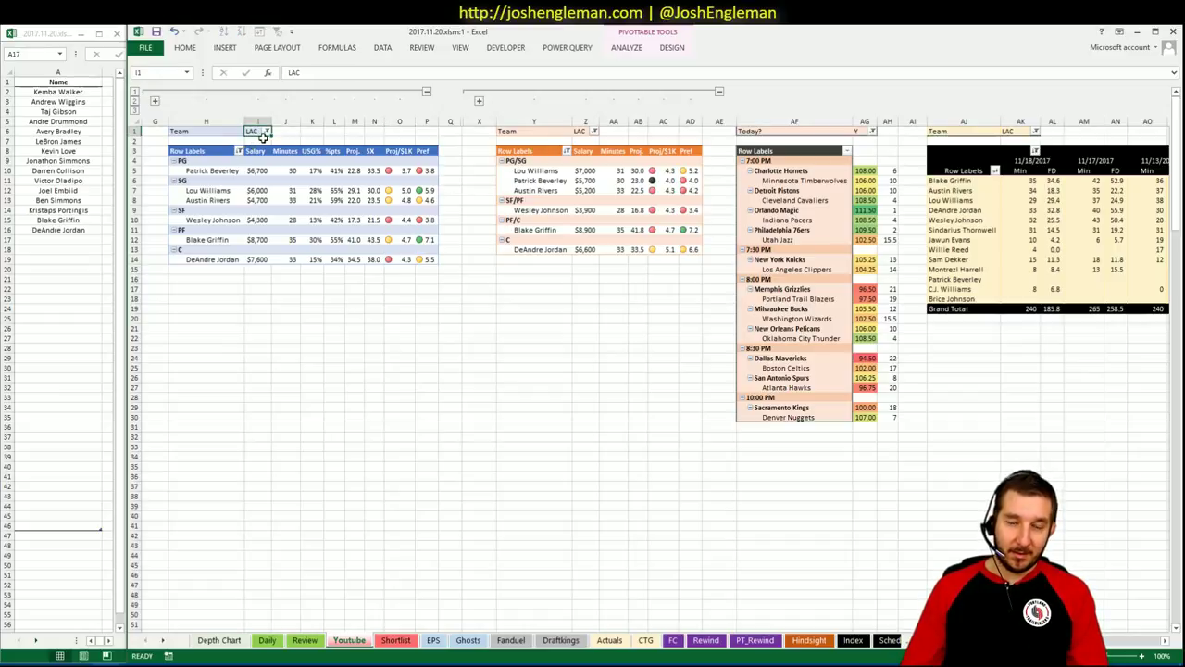
pyautogui.click(267, 133)
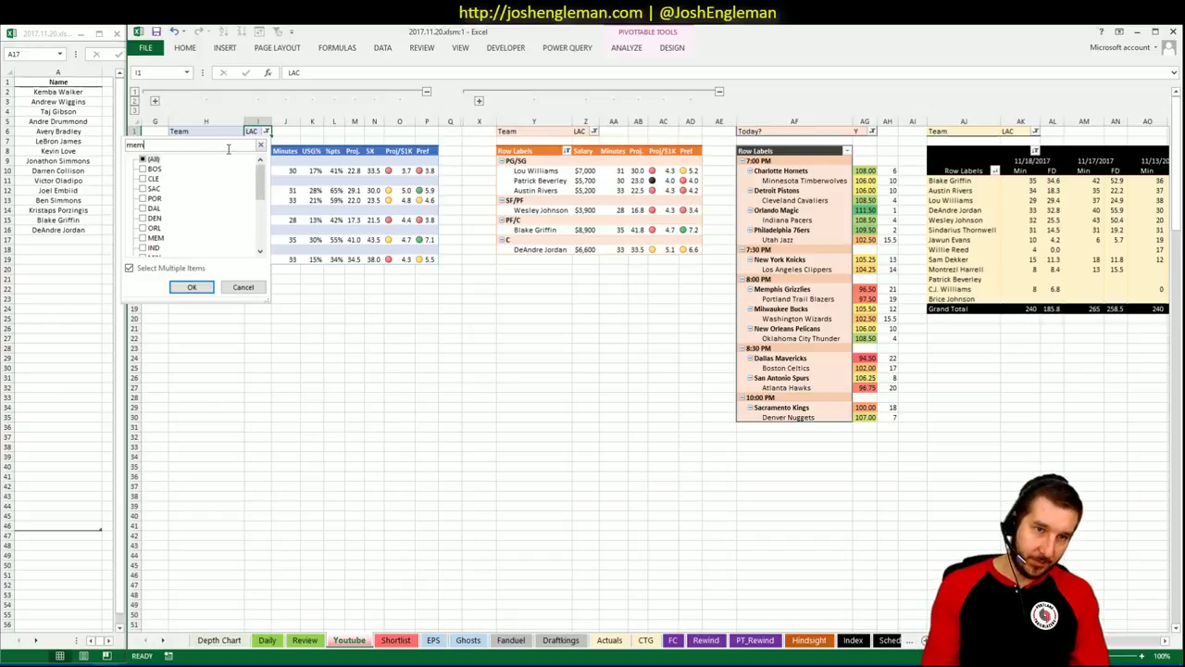
pyautogui.press('Return')
pyautogui.click(601, 131)
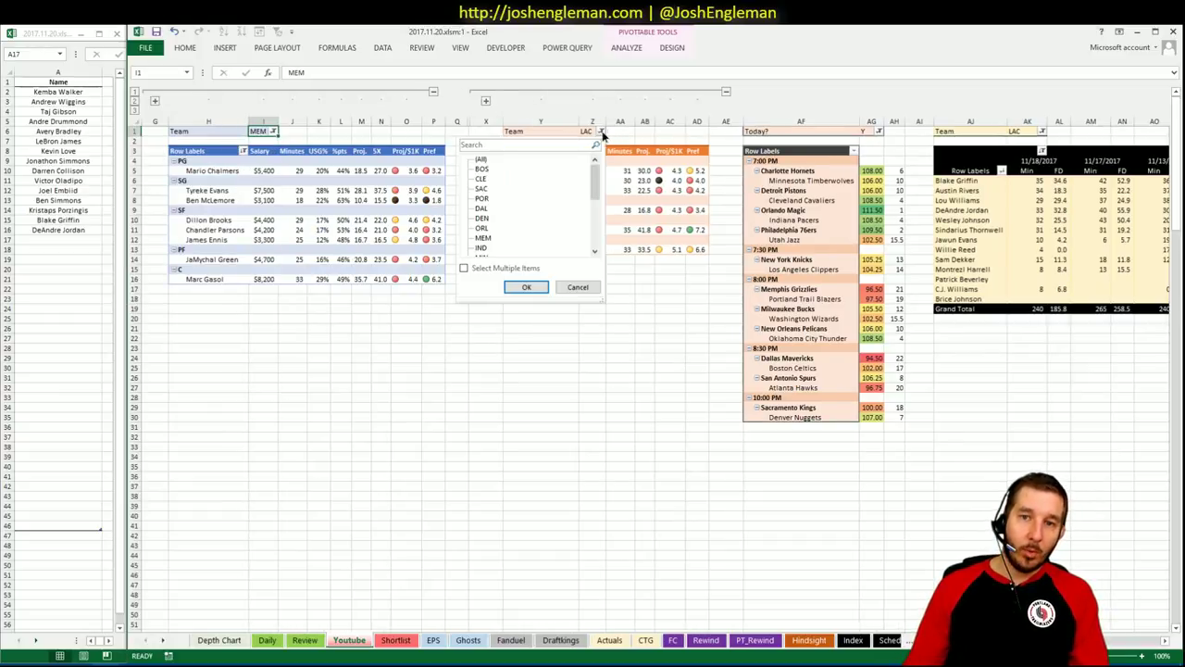
pyautogui.write('mem')
pyautogui.press('Return')
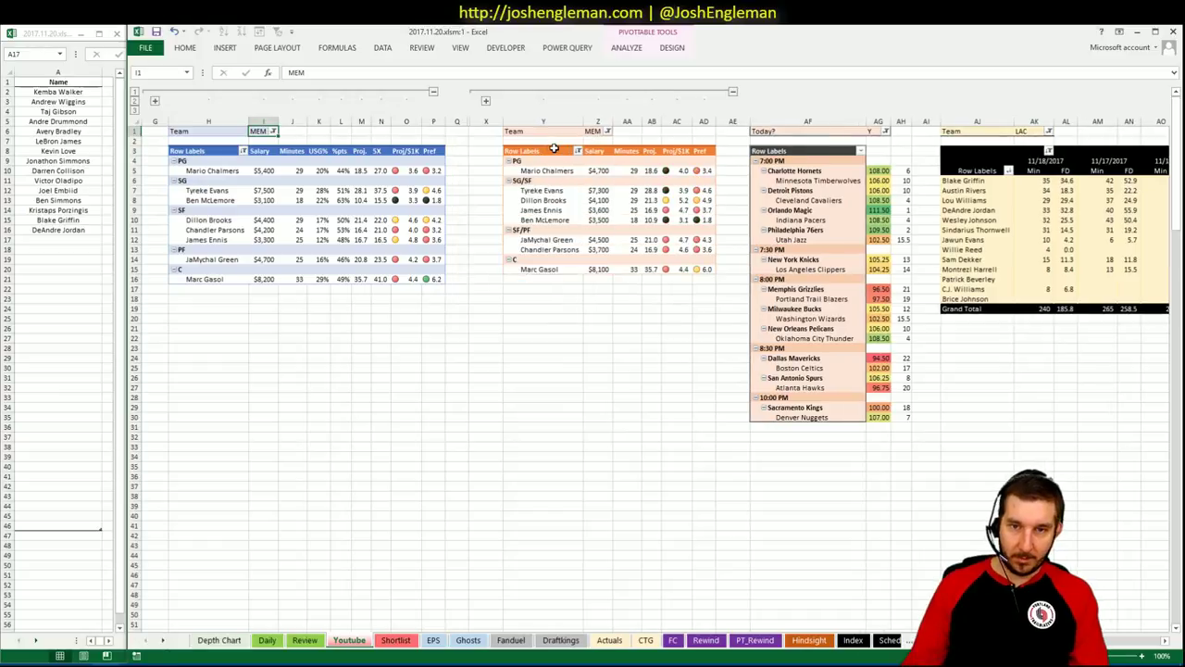
# Step: Set the recent-games pivot table's Team filter to MEM only
pyautogui.click(1048, 132)
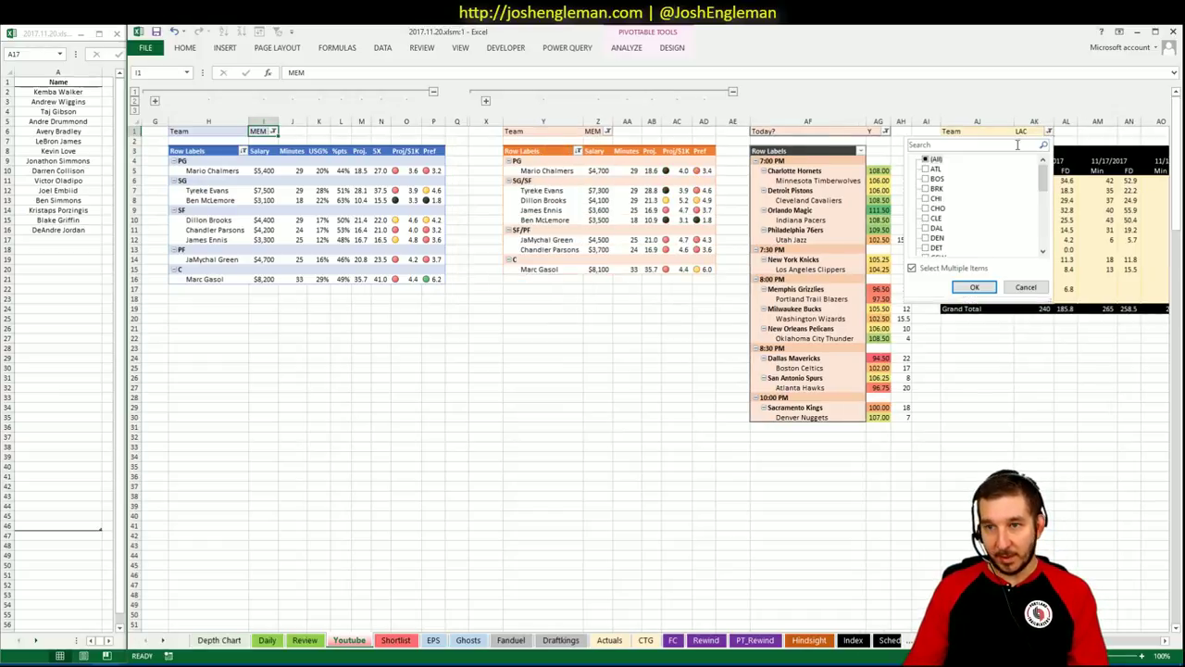
pyautogui.write('mem')
pyautogui.press('Return')
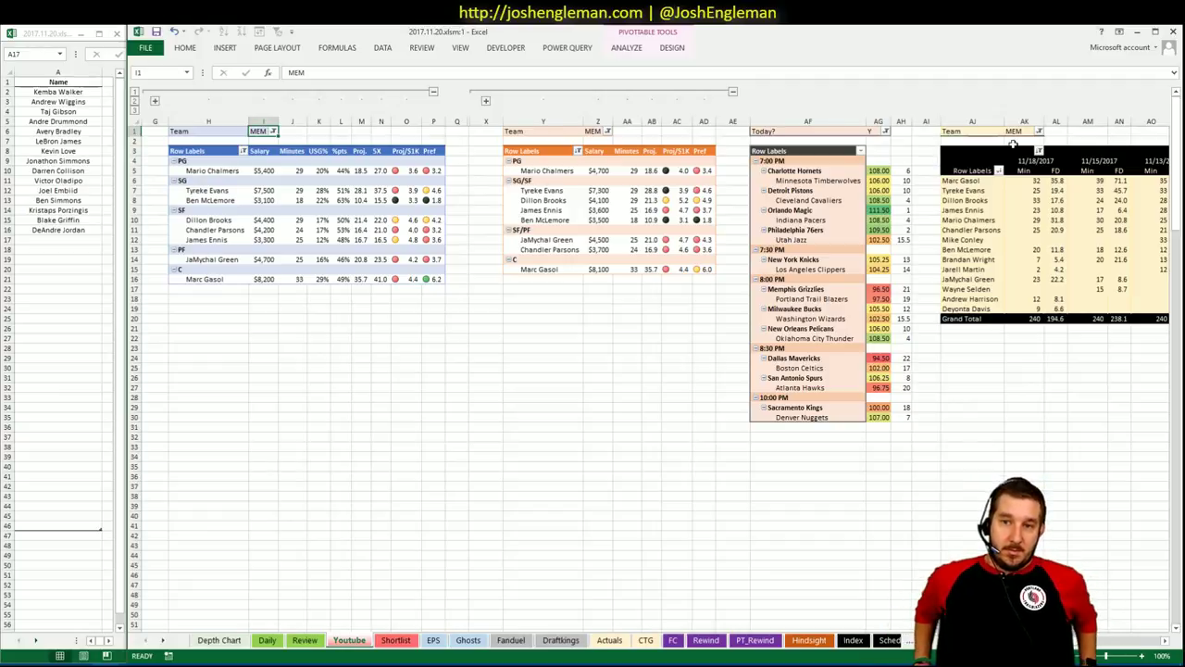
pyautogui.click(61, 239)
pyautogui.write('Marc')
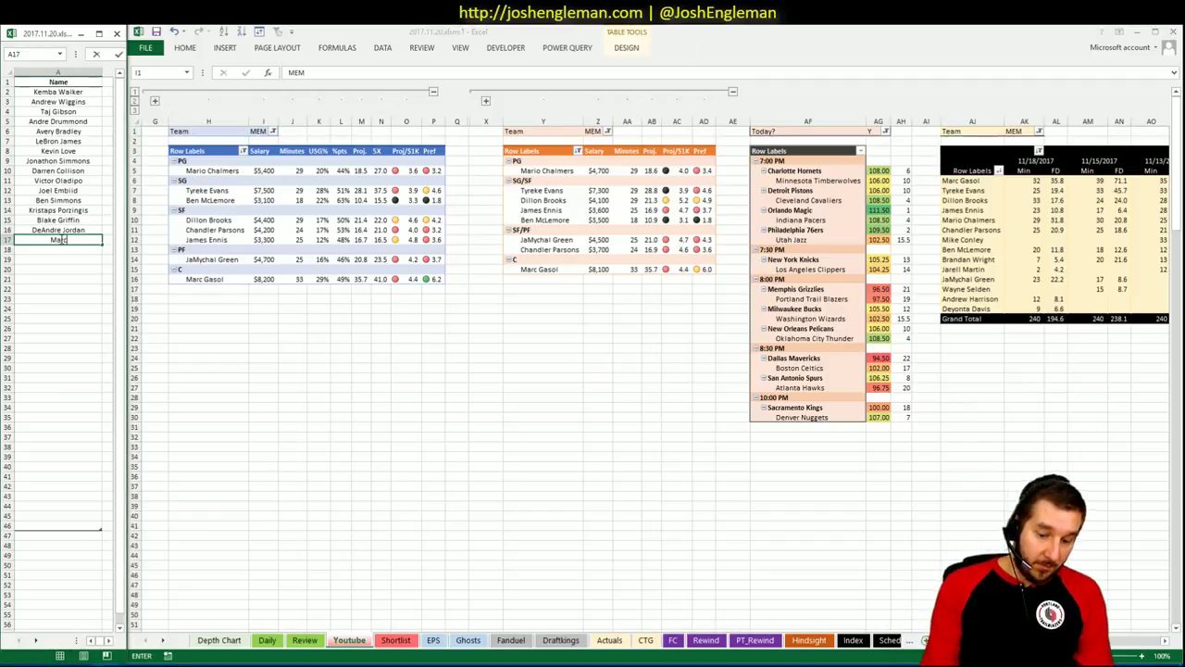
pyautogui.write(' Conley')
pyautogui.press('Return')
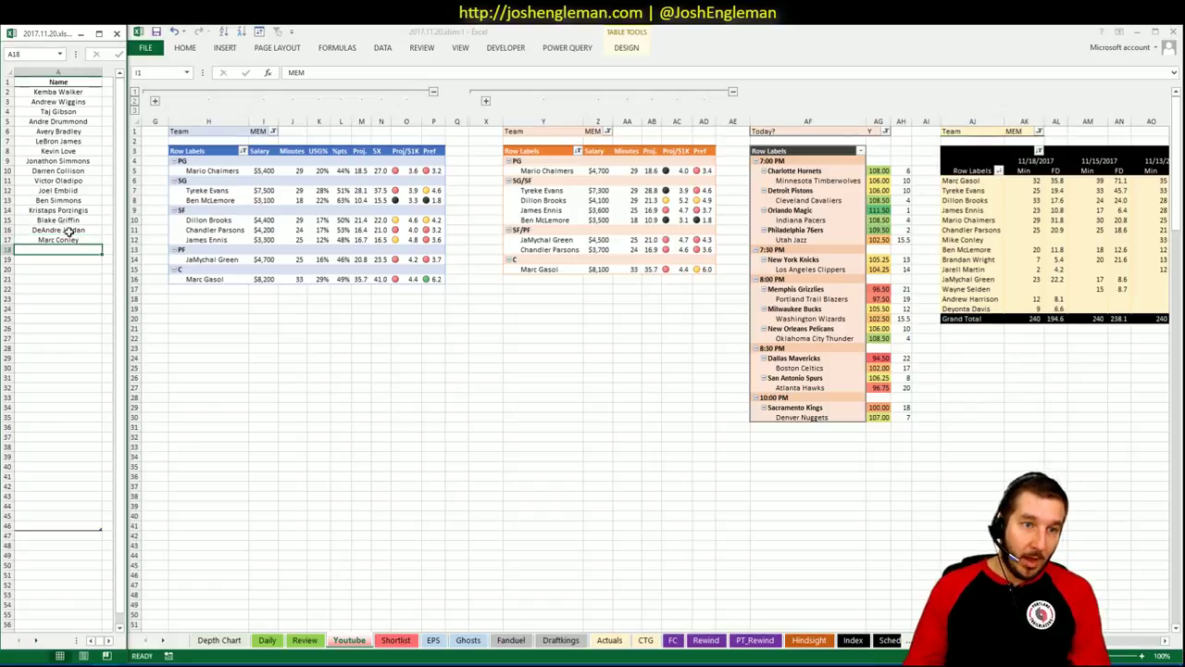
# Step: Enter Marc Gasol in the picks list directly below DeAndre Jordan, overwriting the mistaken entry there
pyautogui.press('Up')
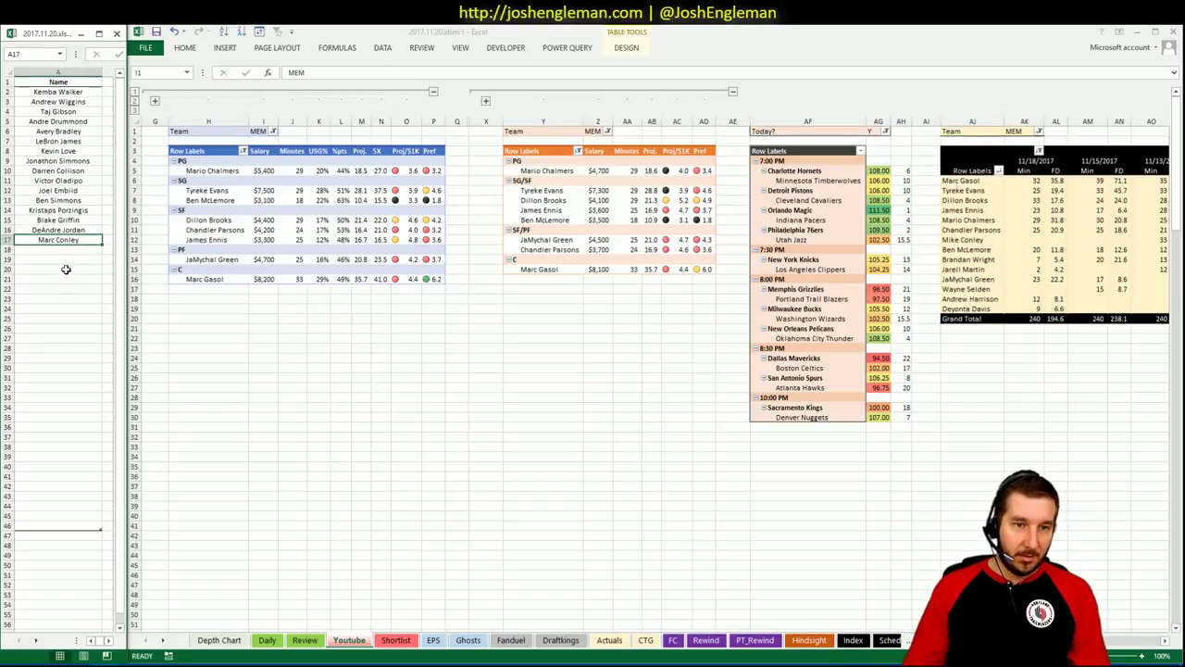
pyautogui.write('Mar')
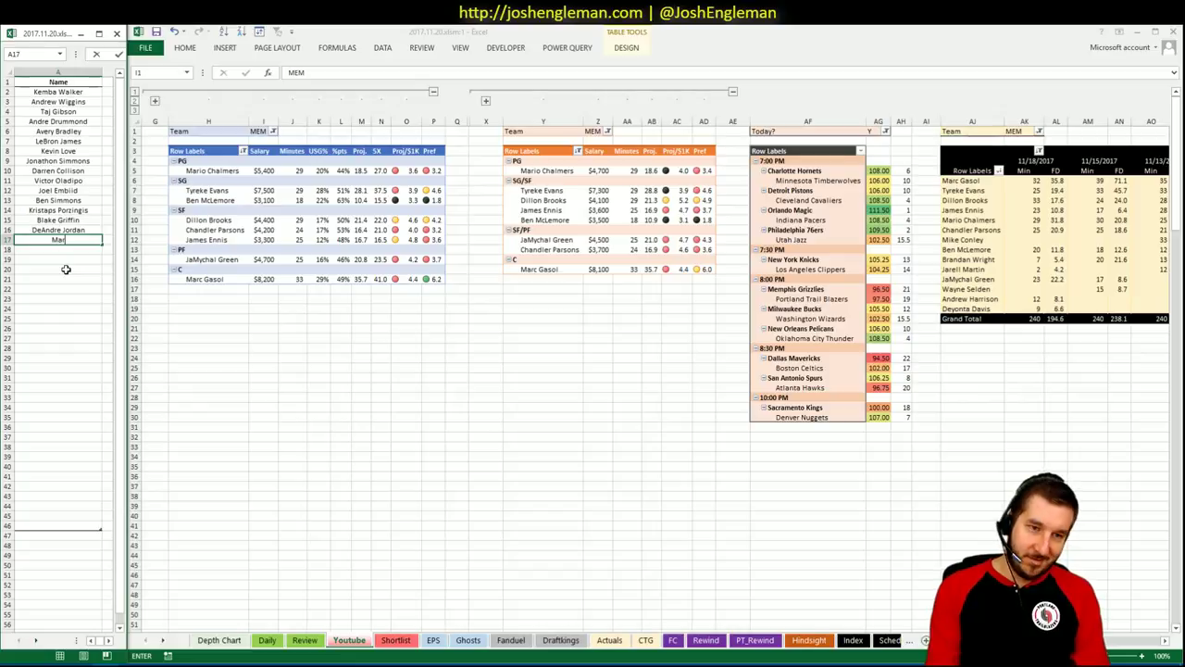
pyautogui.write('c Gasol')
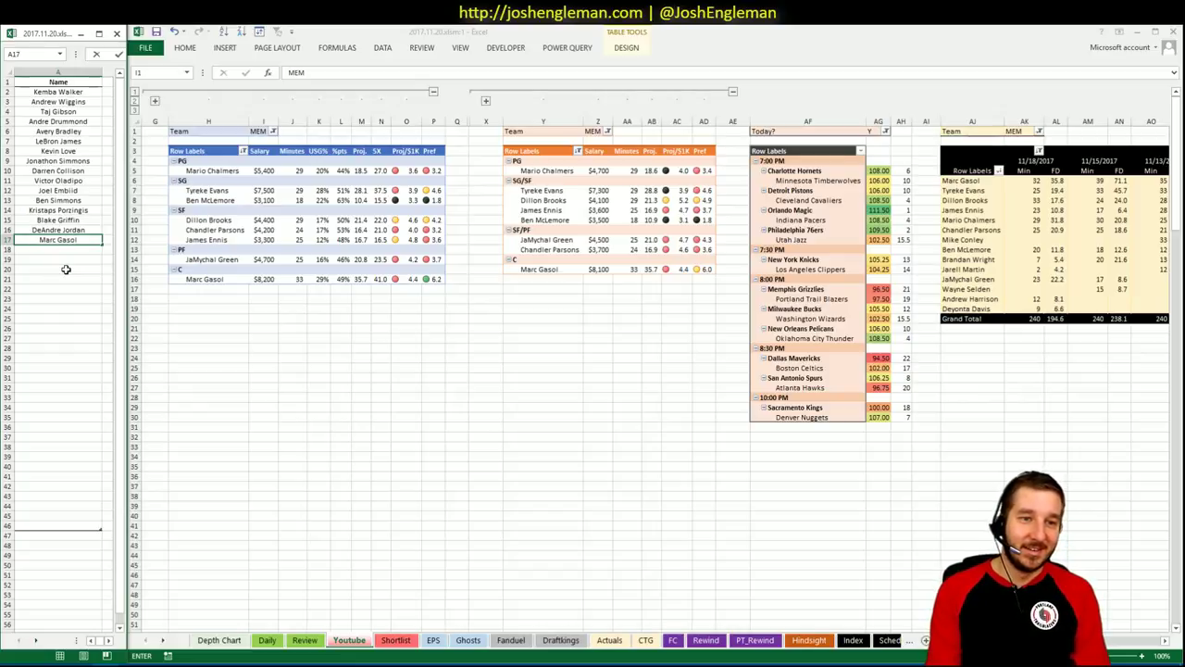
pyautogui.press('Return')
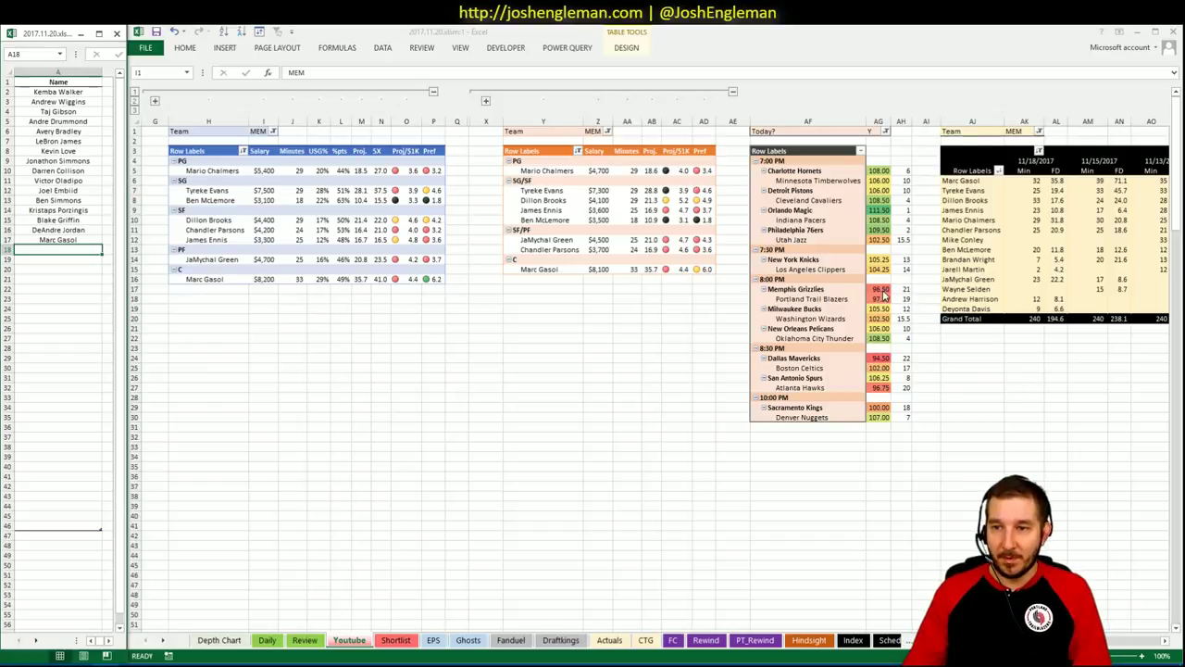
# Step: Review Mario Chalmers' 11/18/2017 result and the other MEM players' recent games alongside their projections
pyautogui.click(1056, 222)
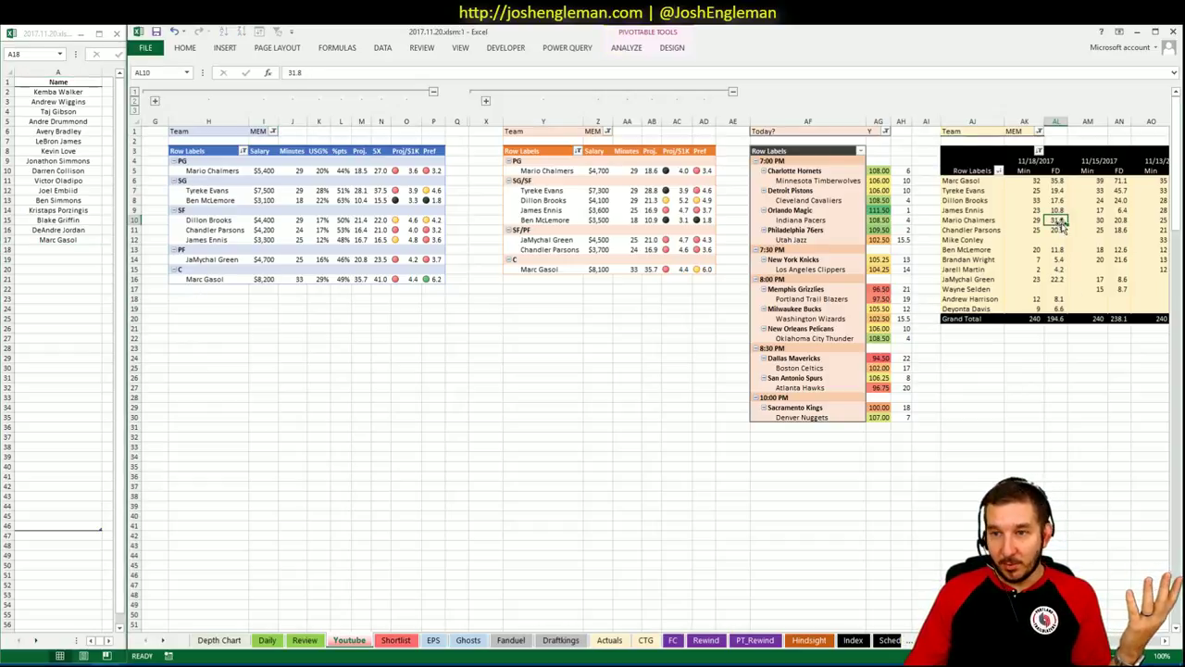
pyautogui.click(1051, 344)
pyautogui.click(1060, 417)
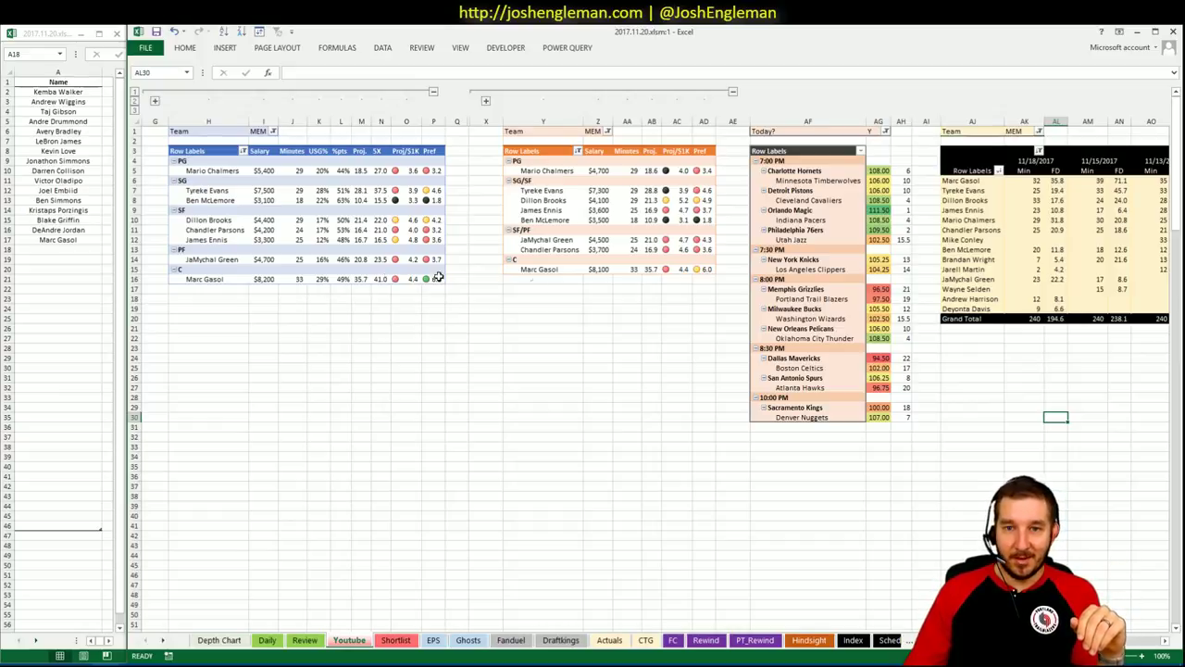
pyautogui.click(359, 299)
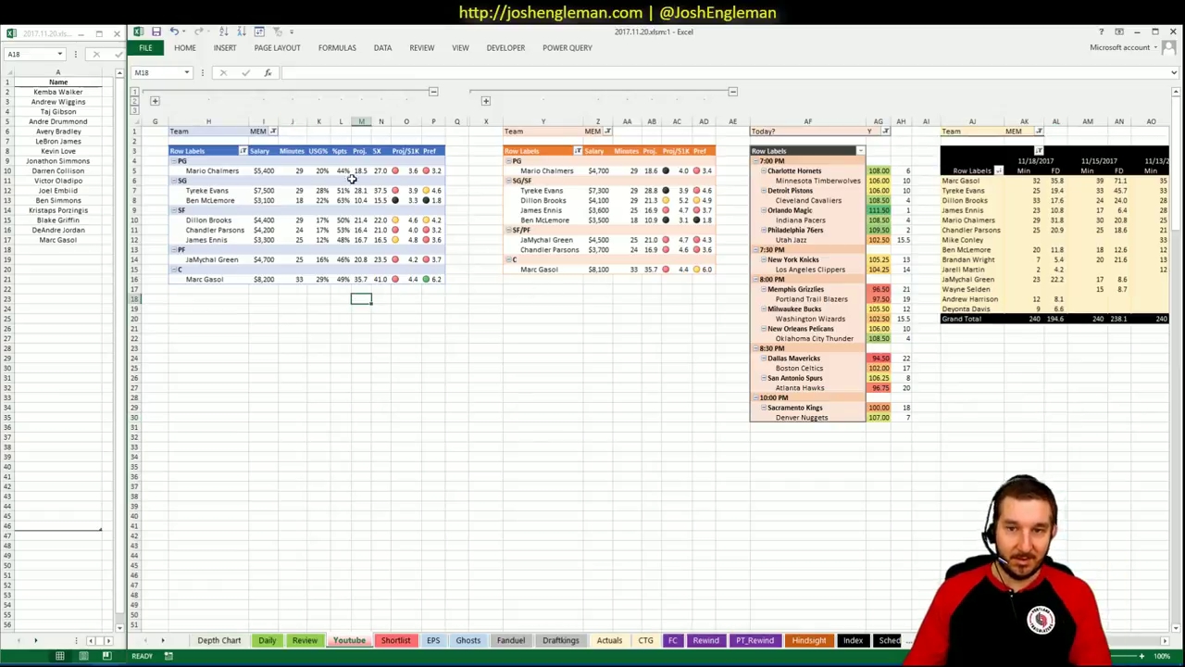
# Step: Open the Team filter of the first projection pivot table
pyautogui.click(273, 131)
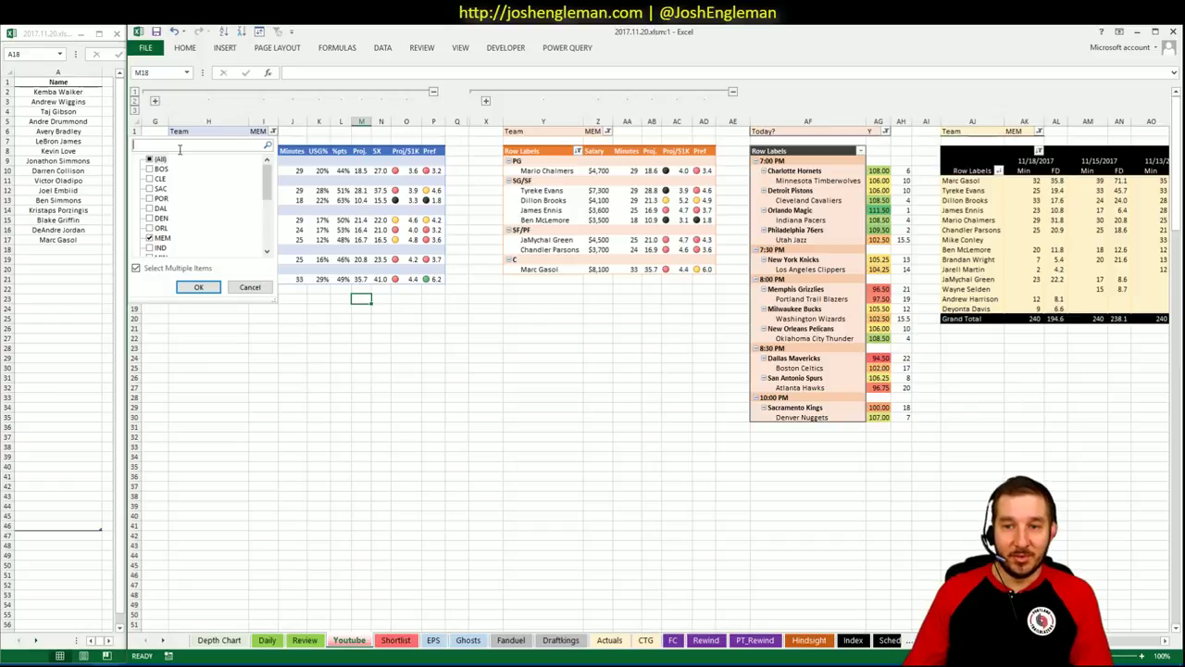
# Step: Filter both player salary pivot tables and the recent game log pivot table to team POR
pyautogui.write('por')
pyautogui.press('Return')
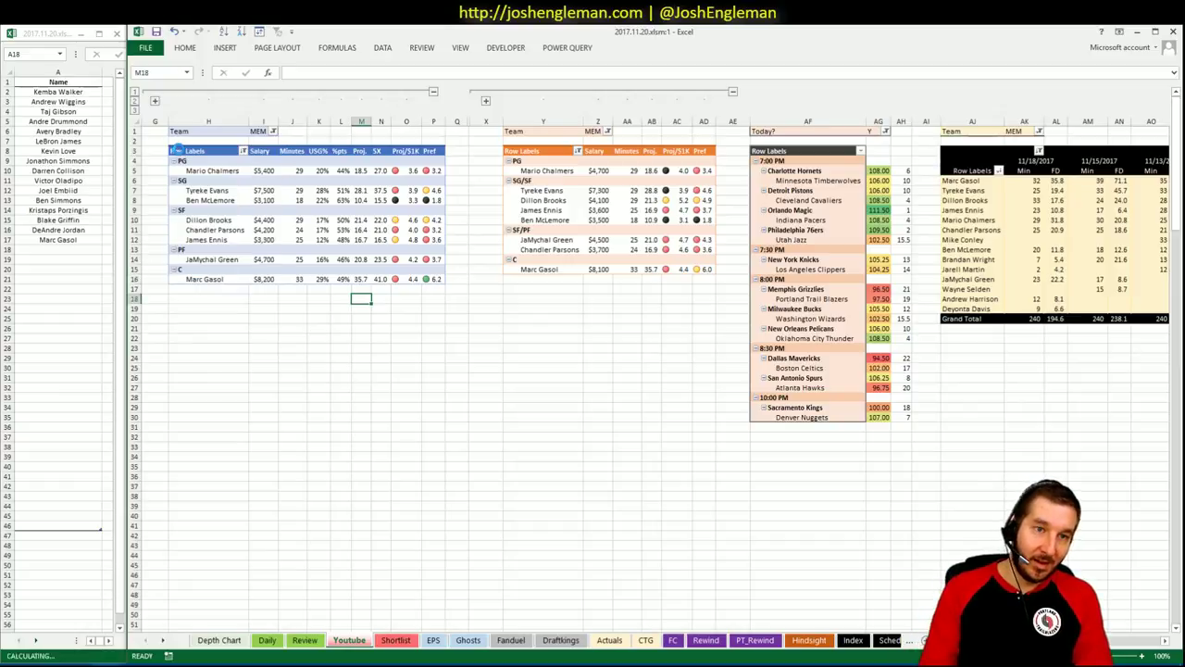
pyautogui.click(605, 130)
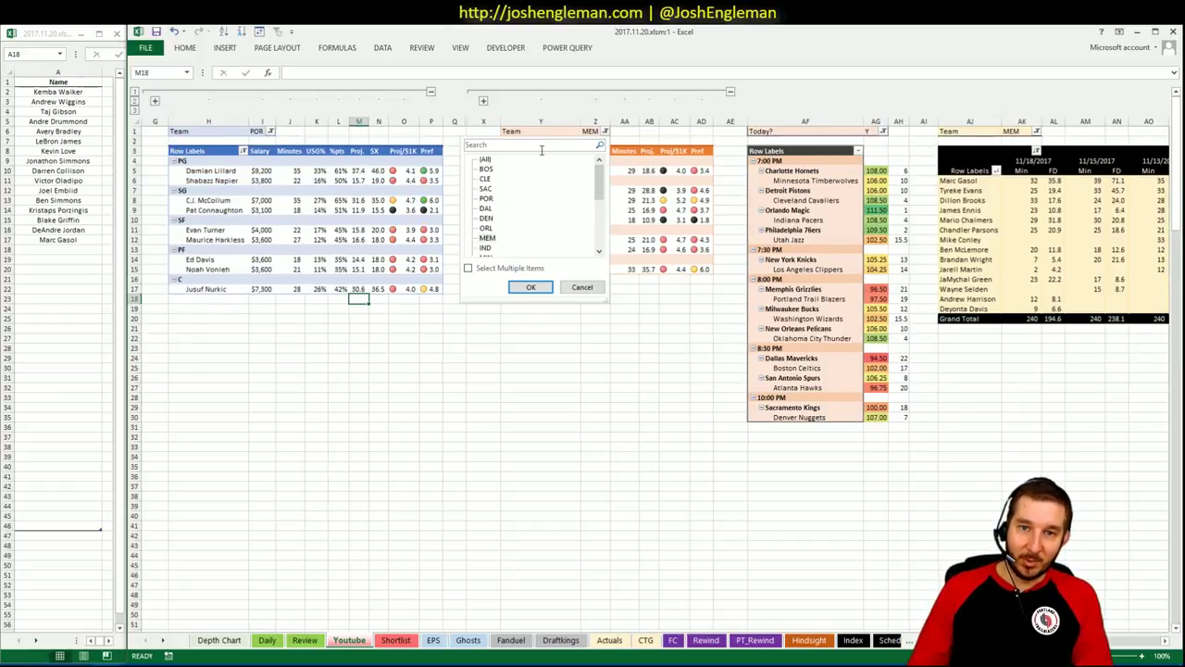
pyautogui.write('por')
pyautogui.press('Return')
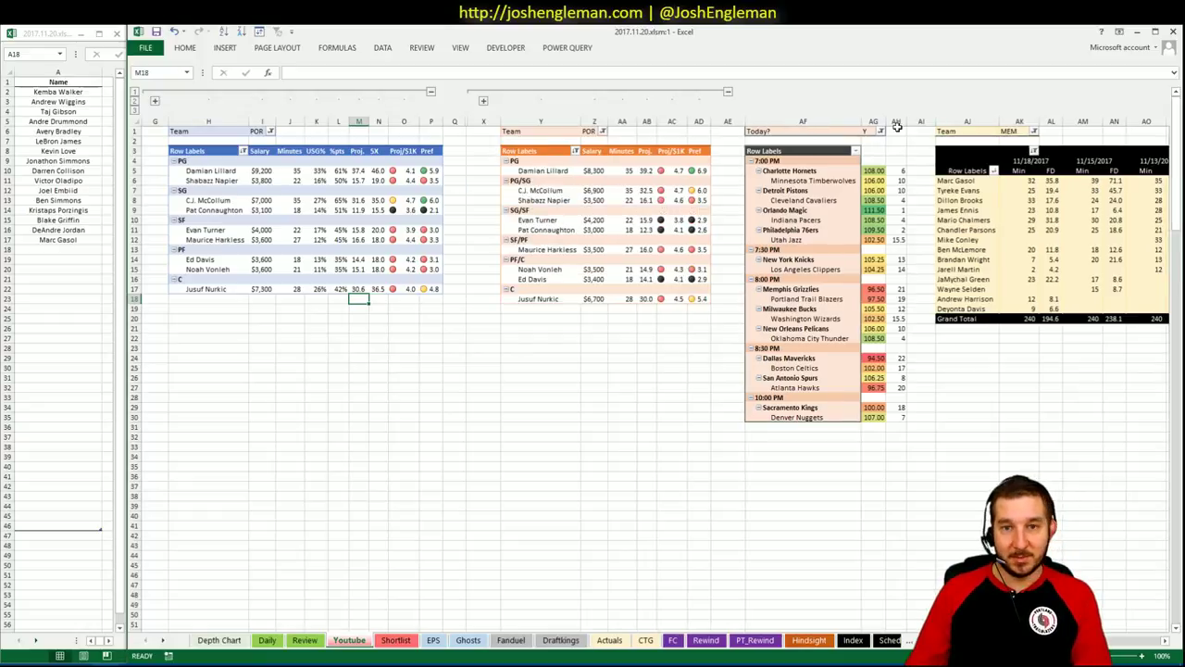
pyautogui.click(1034, 133)
pyautogui.write('por')
pyautogui.press('Return')
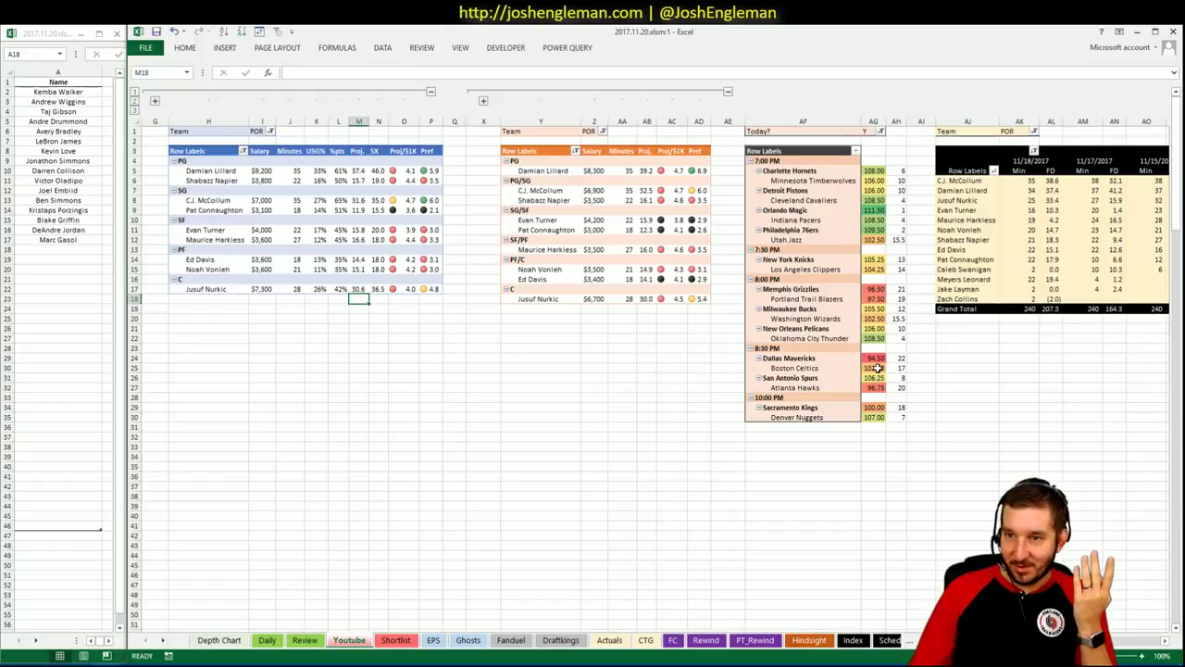
# Step: Compare the Portland–Memphis line on the Schedule sheet with the sportsbook's NBA spreads page in the browser, and return to the Youtube sheet
pyautogui.click(1053, 220)
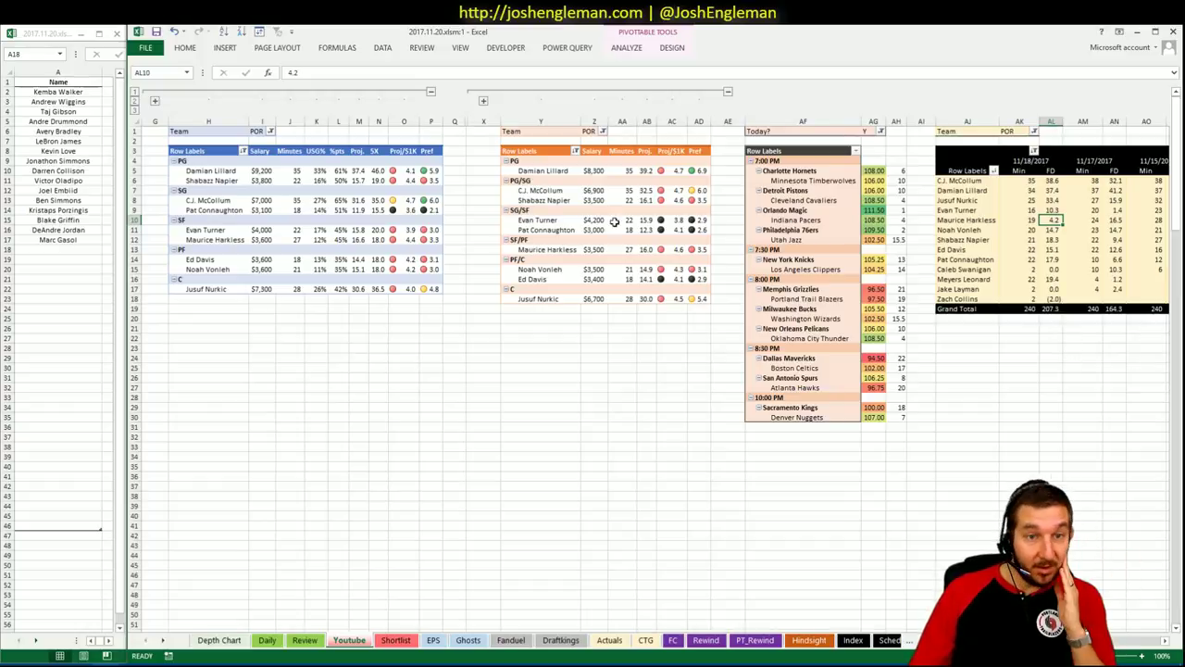
pyautogui.click(341, 311)
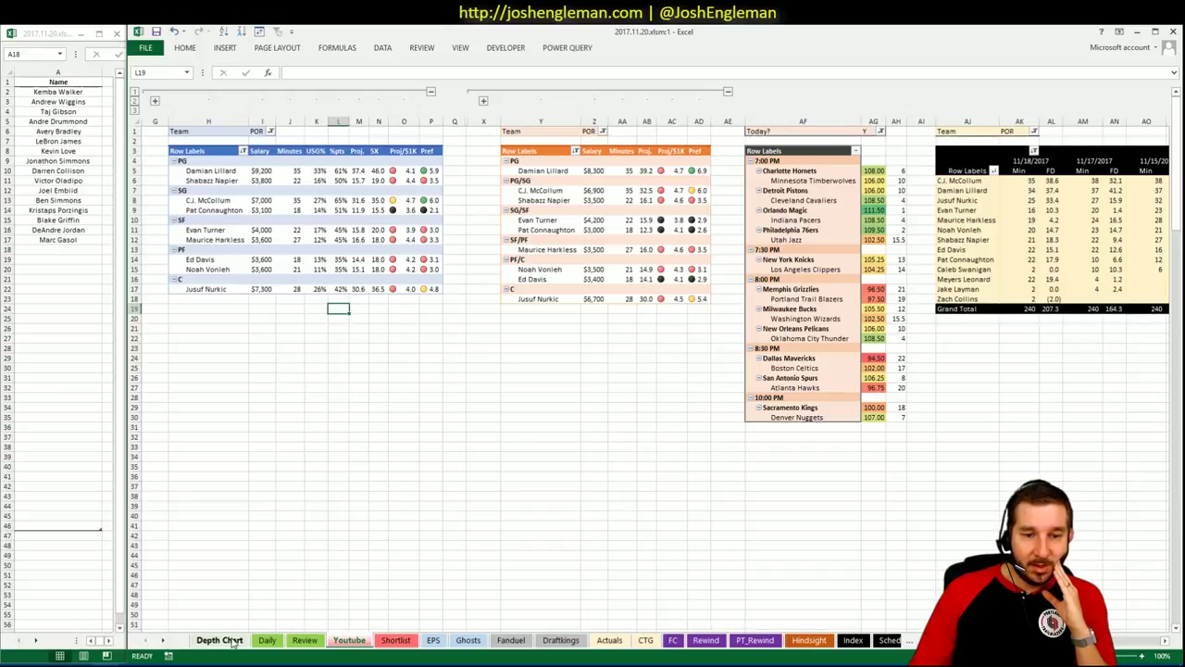
pyautogui.click(890, 640)
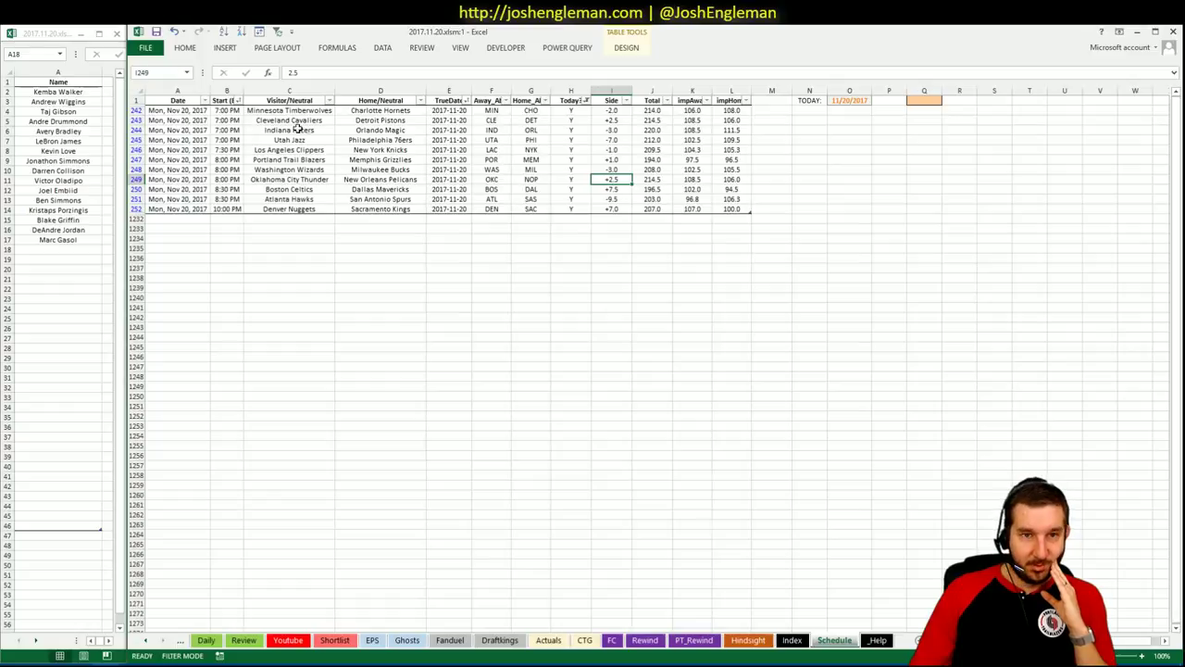
pyautogui.moveTo(287, 159); pyautogui.dragTo(666, 153)
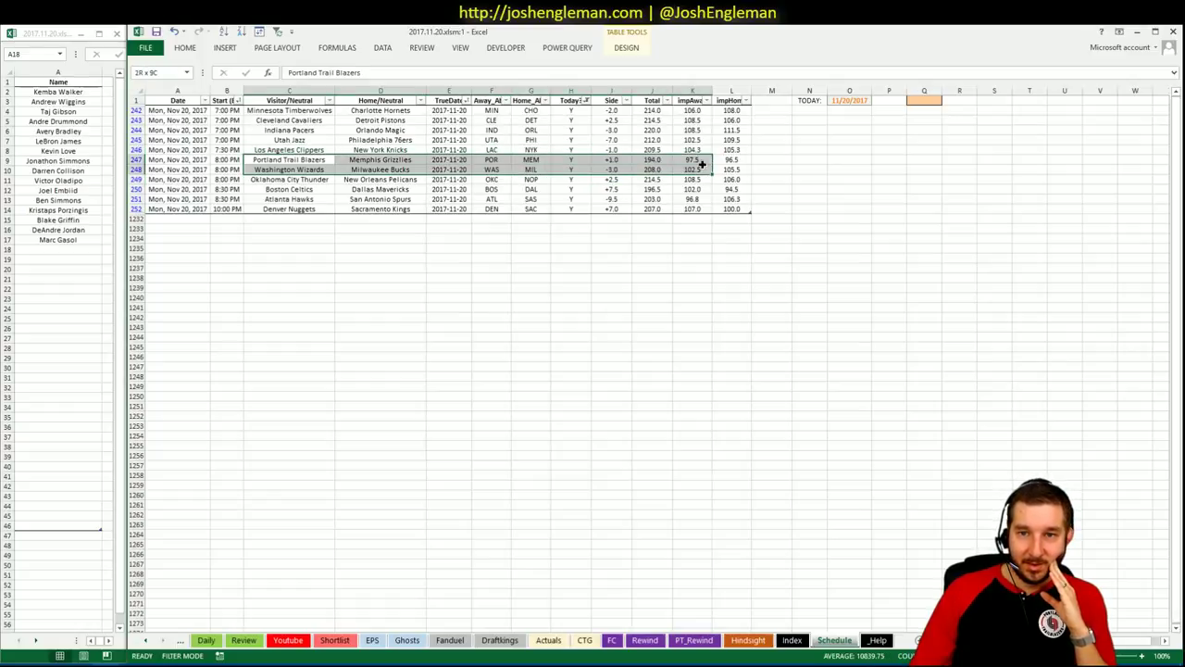
pyautogui.hotkey('alt', 'Tab')
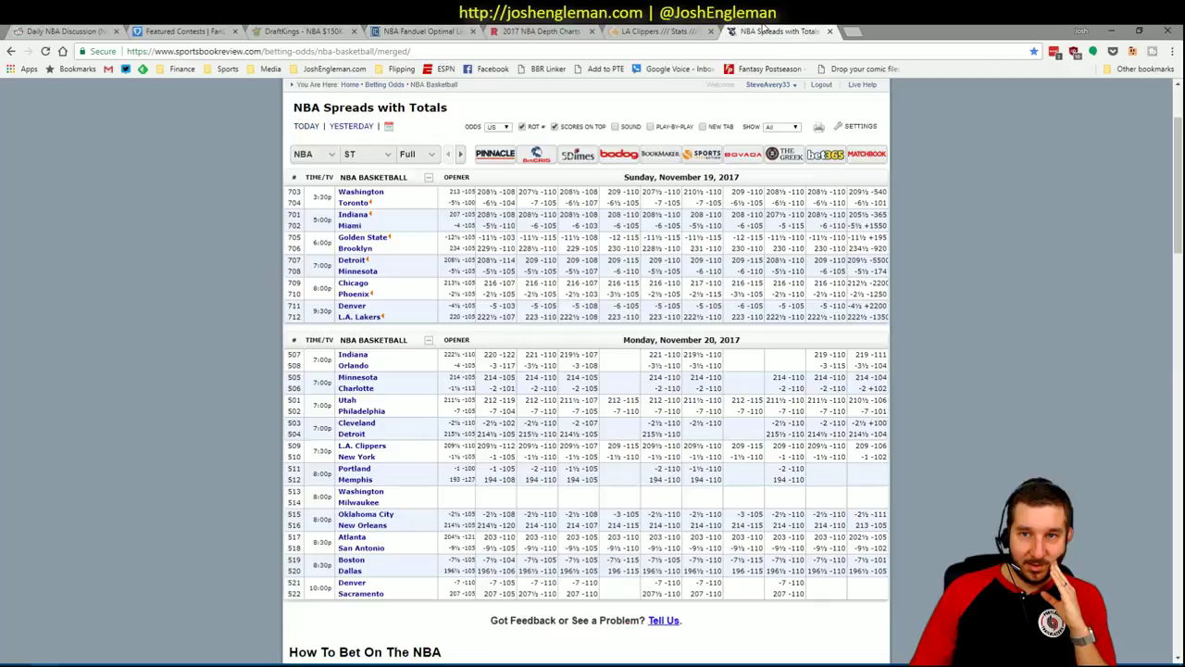
pyautogui.click(752, 30)
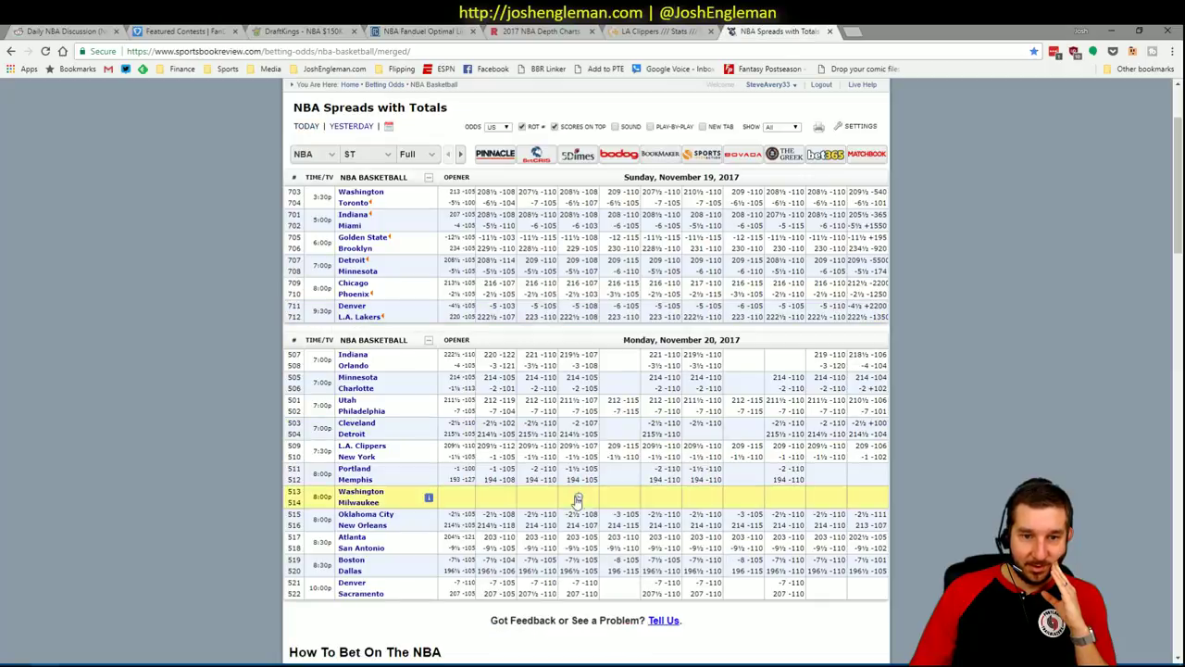
pyautogui.click(1110, 30)
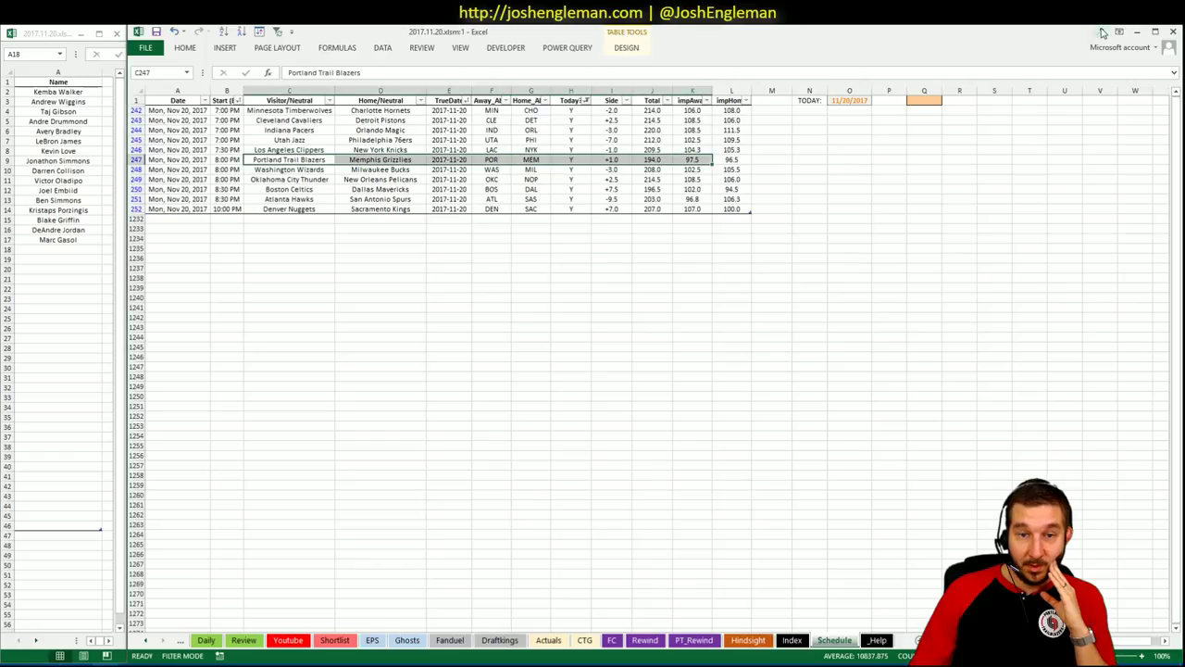
pyautogui.click(288, 640)
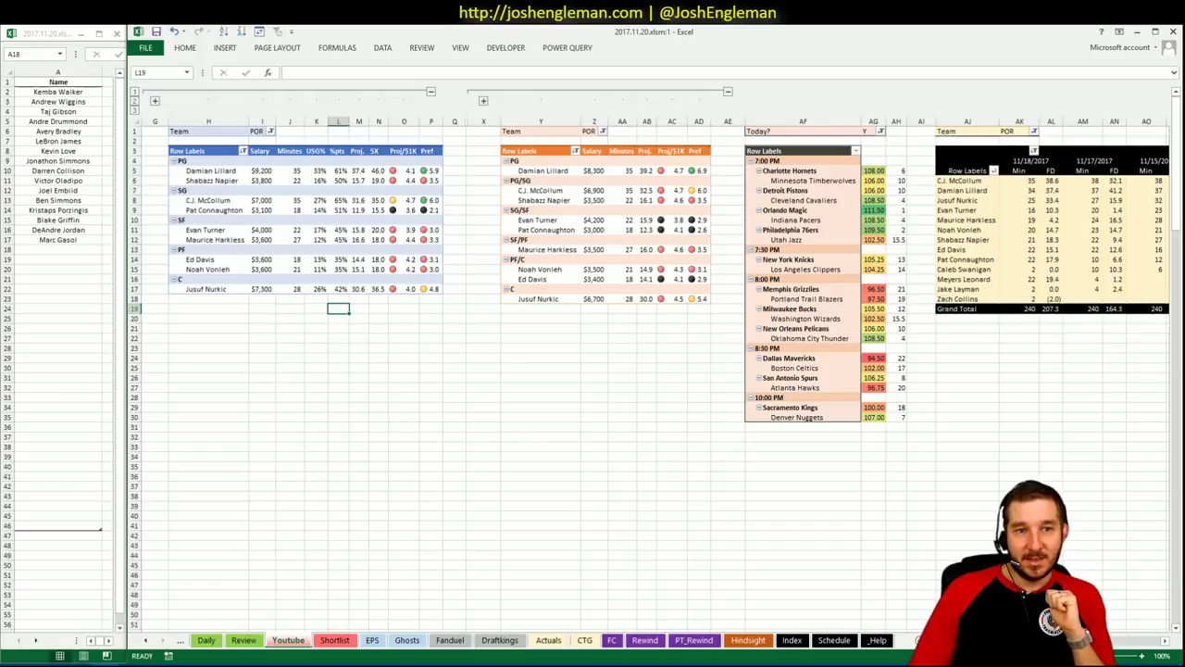
# Step: Review Portland's recent game log and add C.J. McCollum below Marc Gasol in the Name list
pyautogui.hscroll(6, 770, 181)
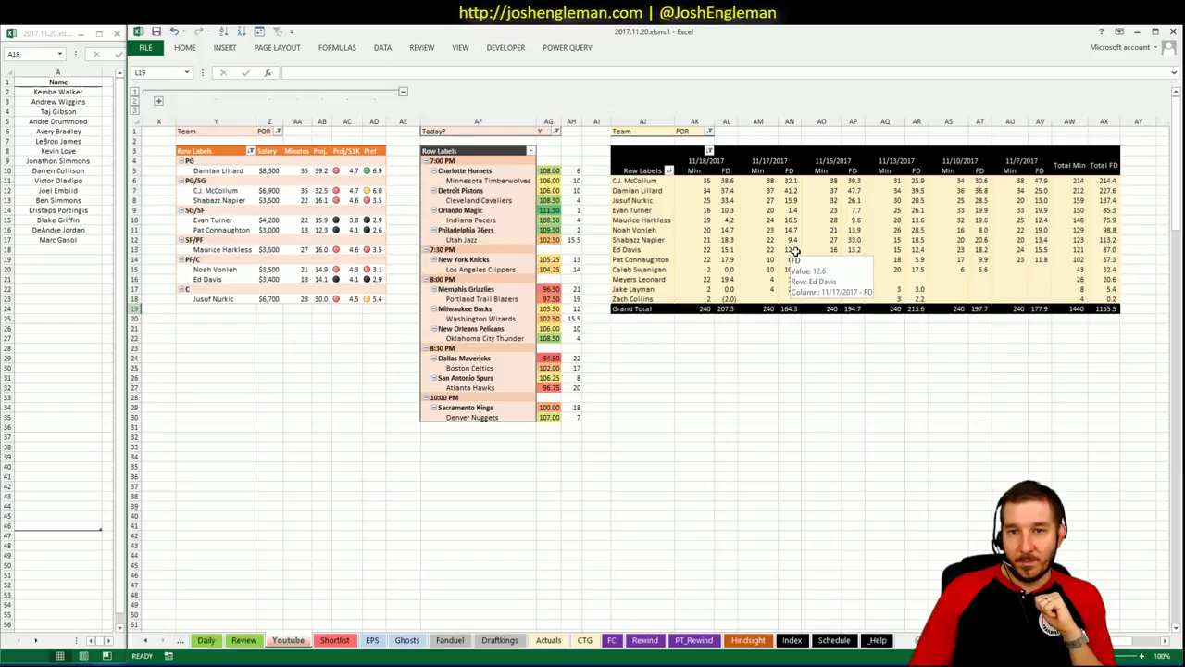
pyautogui.hscroll(-6, 794, 252)
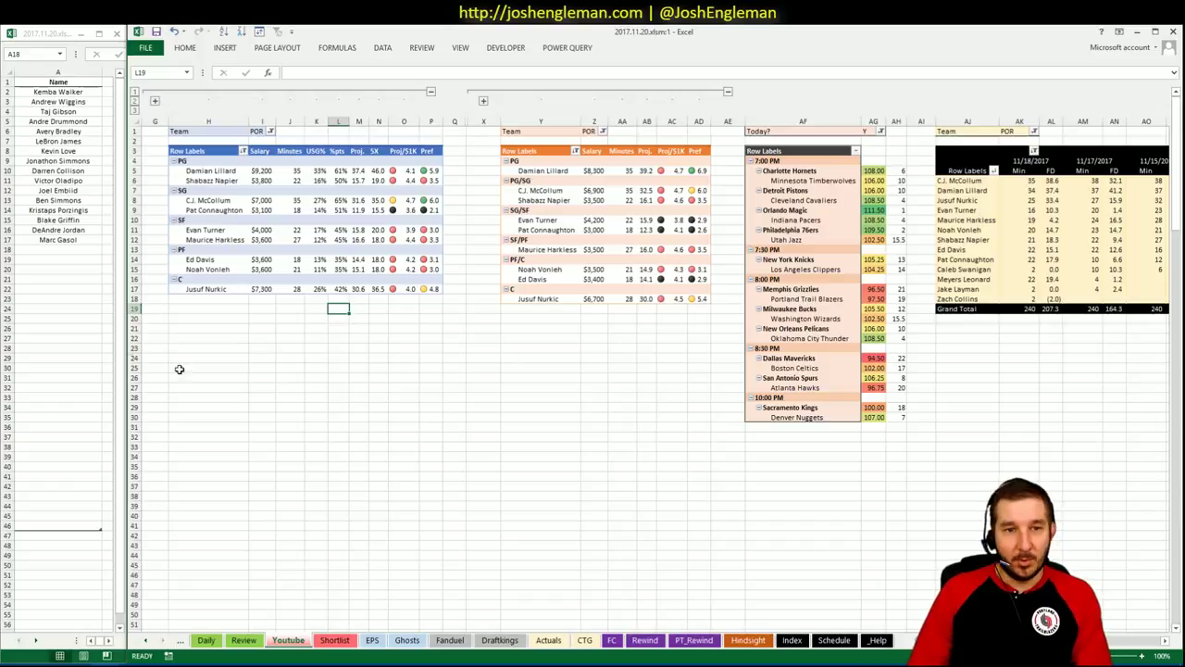
pyautogui.click(49, 250)
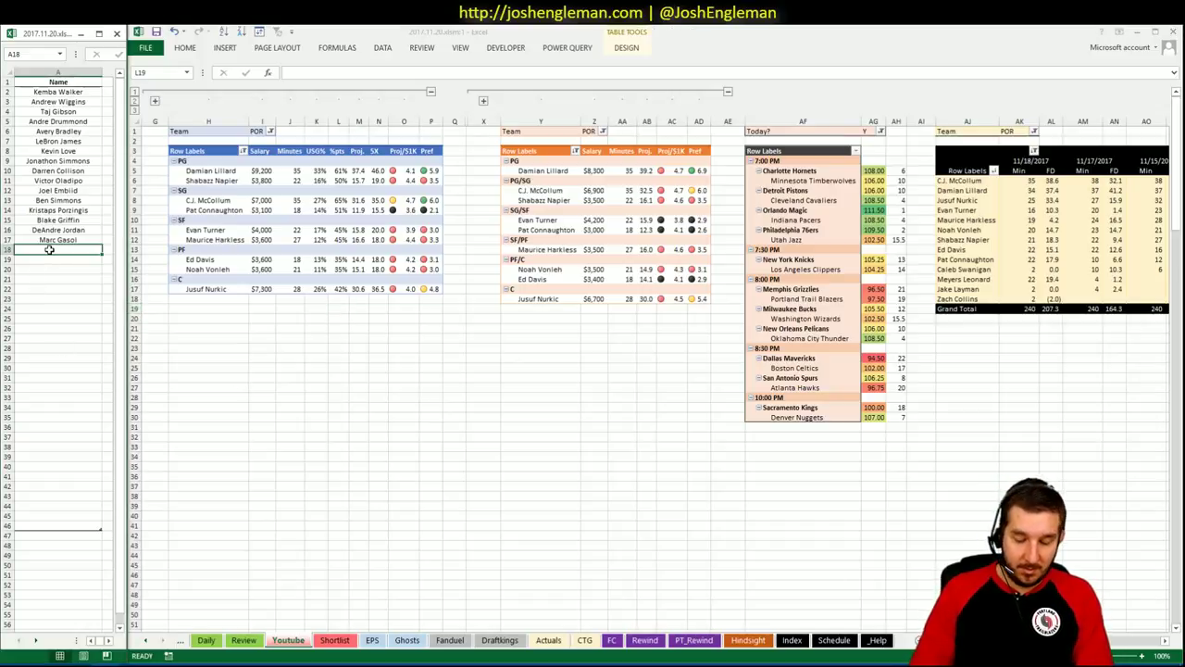
pyautogui.write('C.J. McCollum')
pyautogui.press('Return')
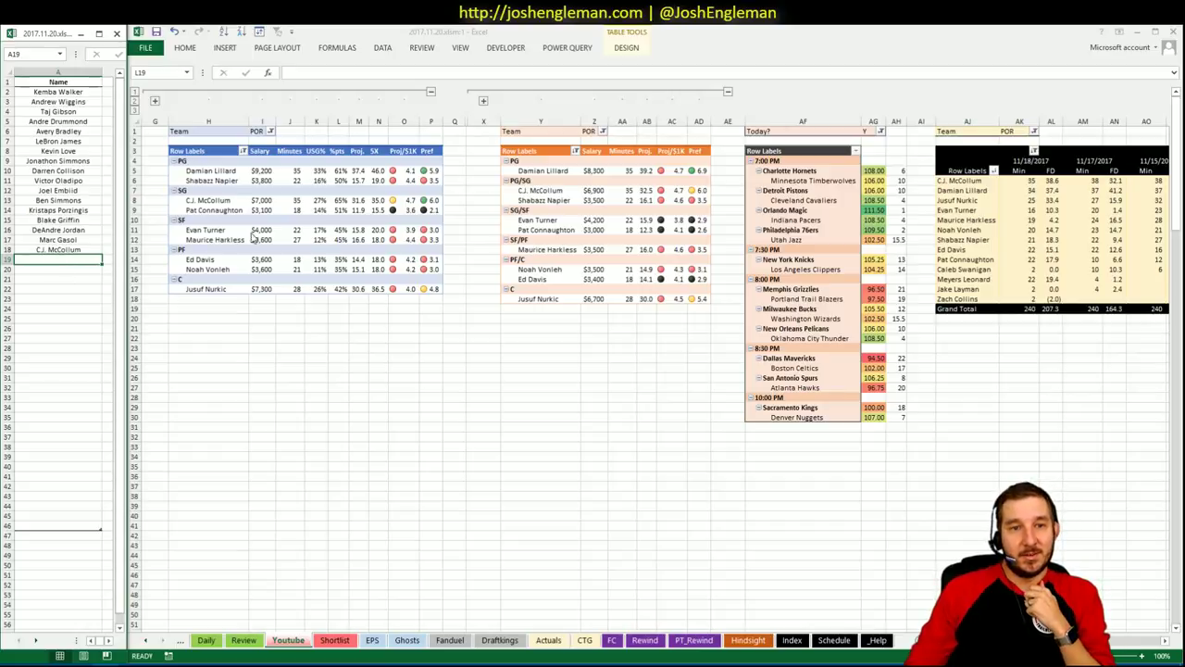
# Step: Examine Jusuf Nurkic's projection figures and his minutes and fantasy points across the recent game log dates
pyautogui.click(359, 347)
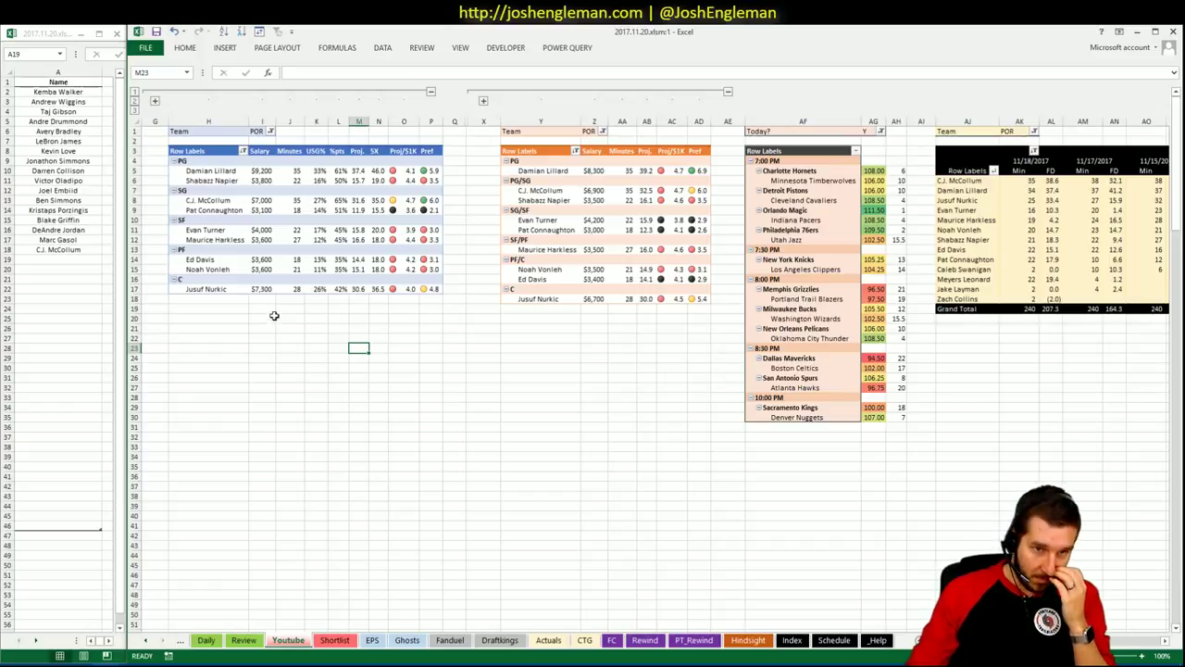
pyautogui.click(379, 288)
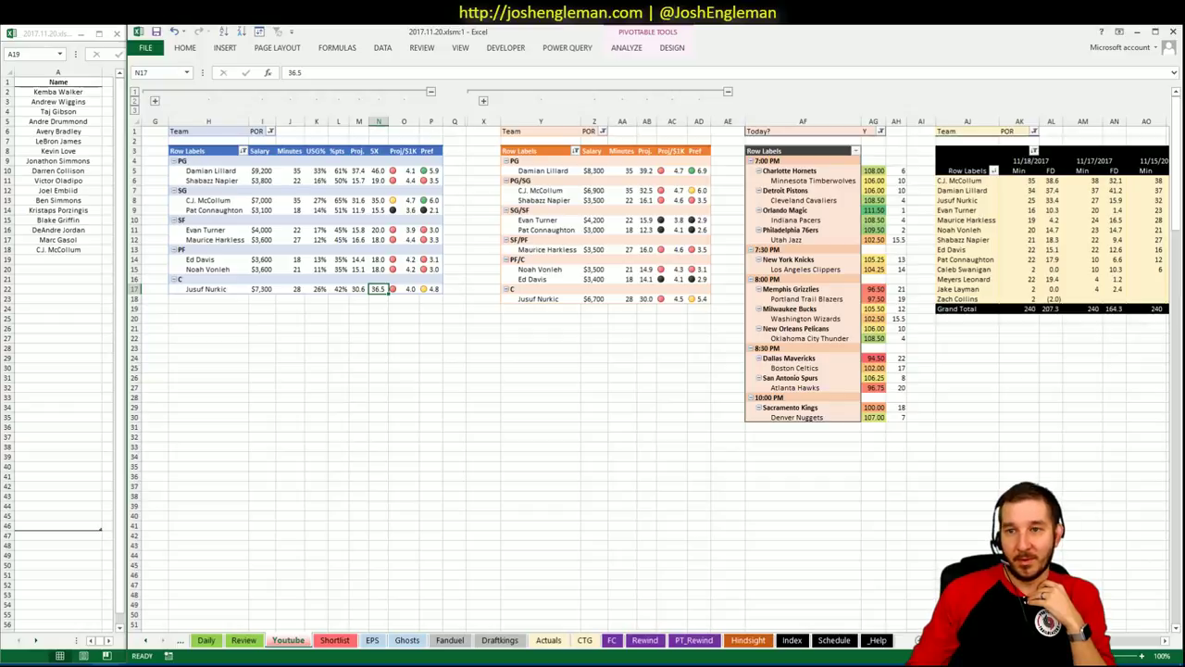
pyautogui.hscroll(3, 648, 361)
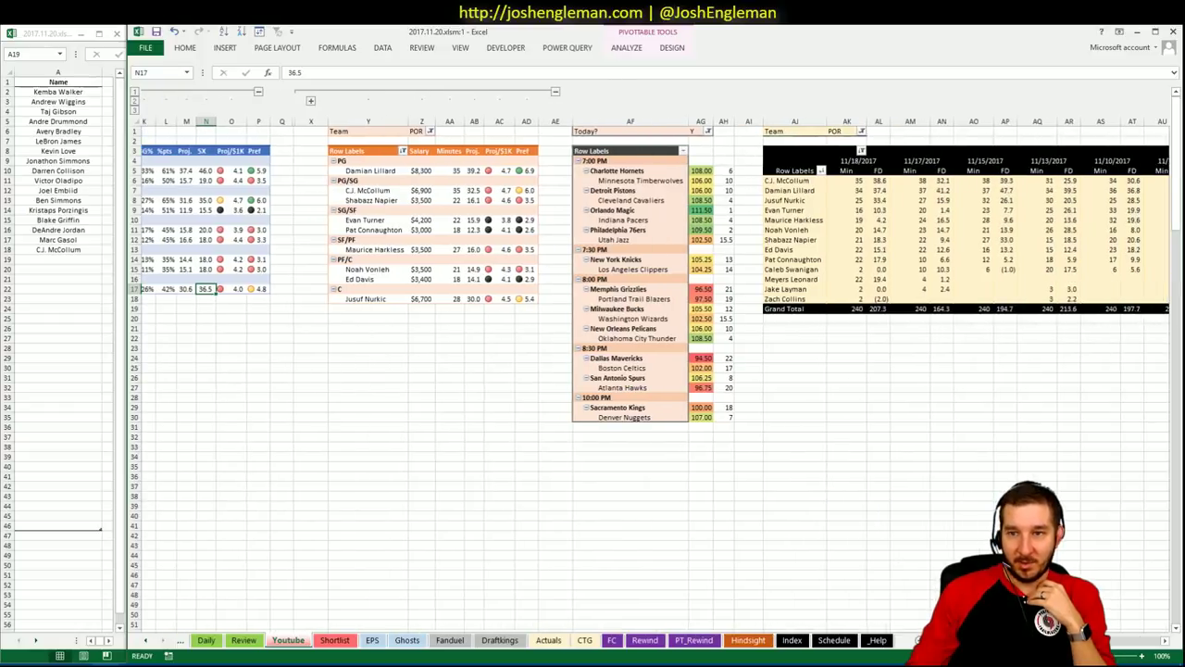
pyautogui.hscroll(2, 649, 361)
pyautogui.hscroll(3, 648, 361)
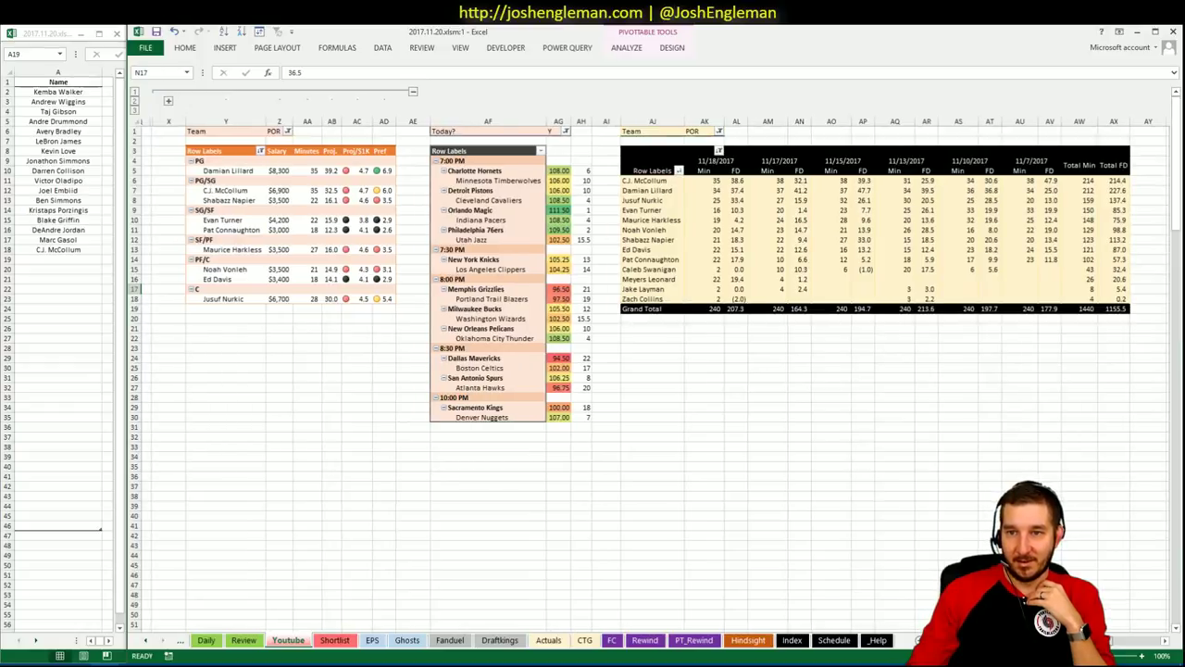
pyautogui.hscroll(-6, 191, 253)
pyautogui.click(750, 445)
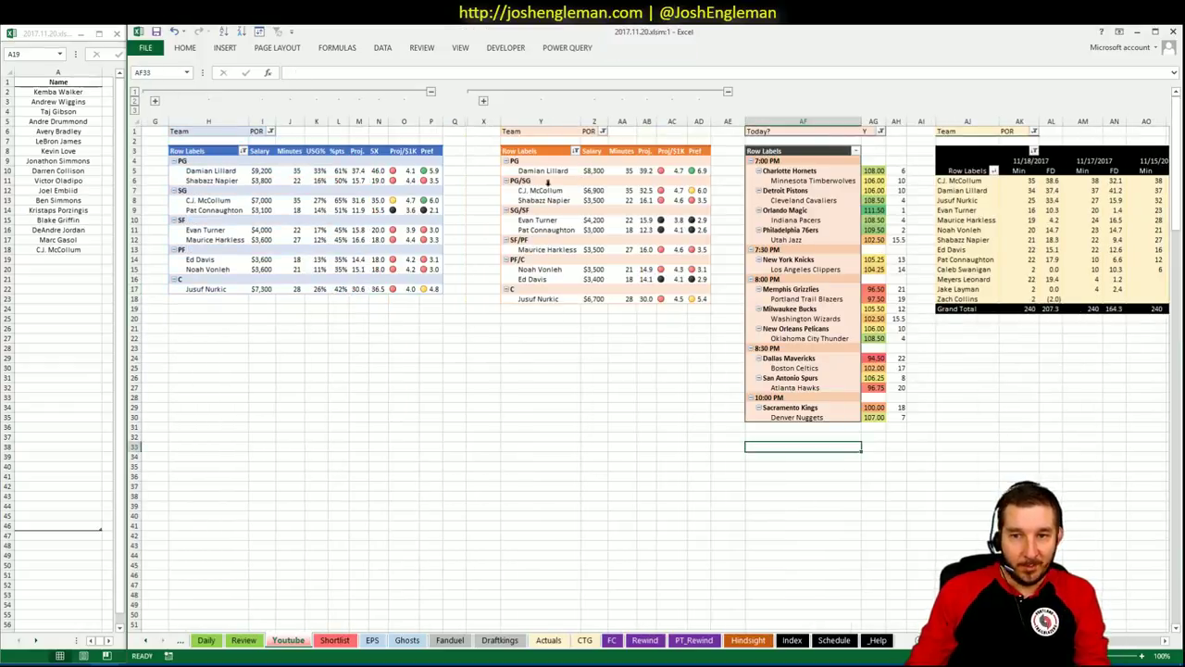
# Step: Filter both player salary pivot tables to team MIL
pyautogui.click(270, 132)
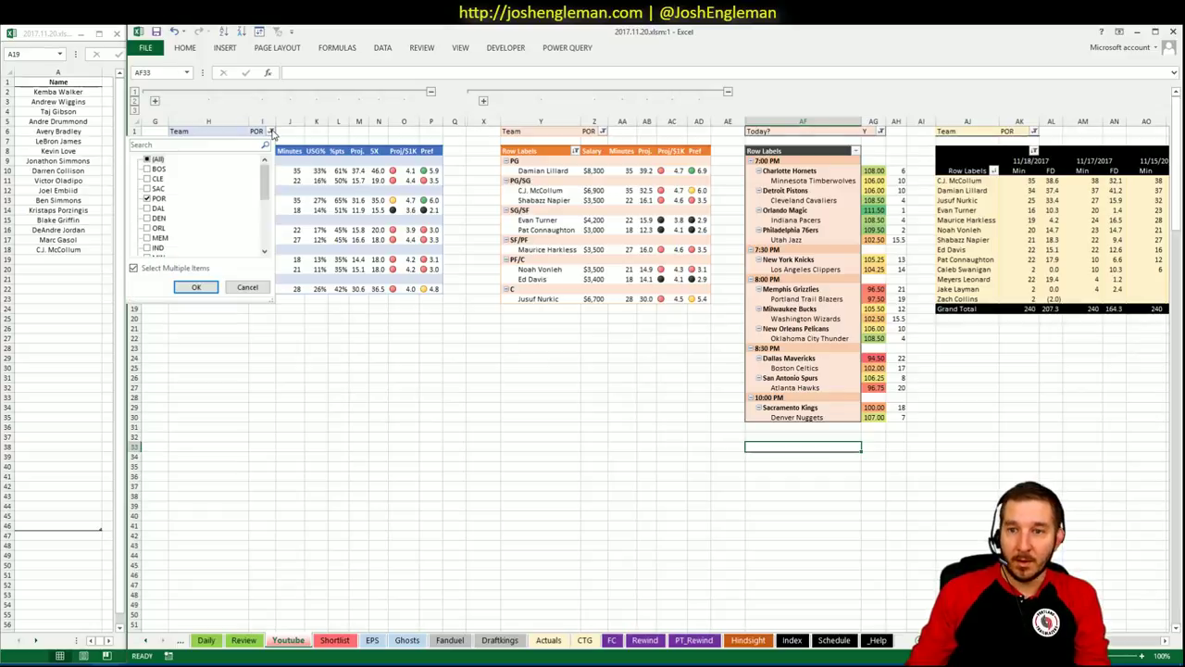
pyautogui.click(234, 146)
pyautogui.write('mil')
pyautogui.press('Return')
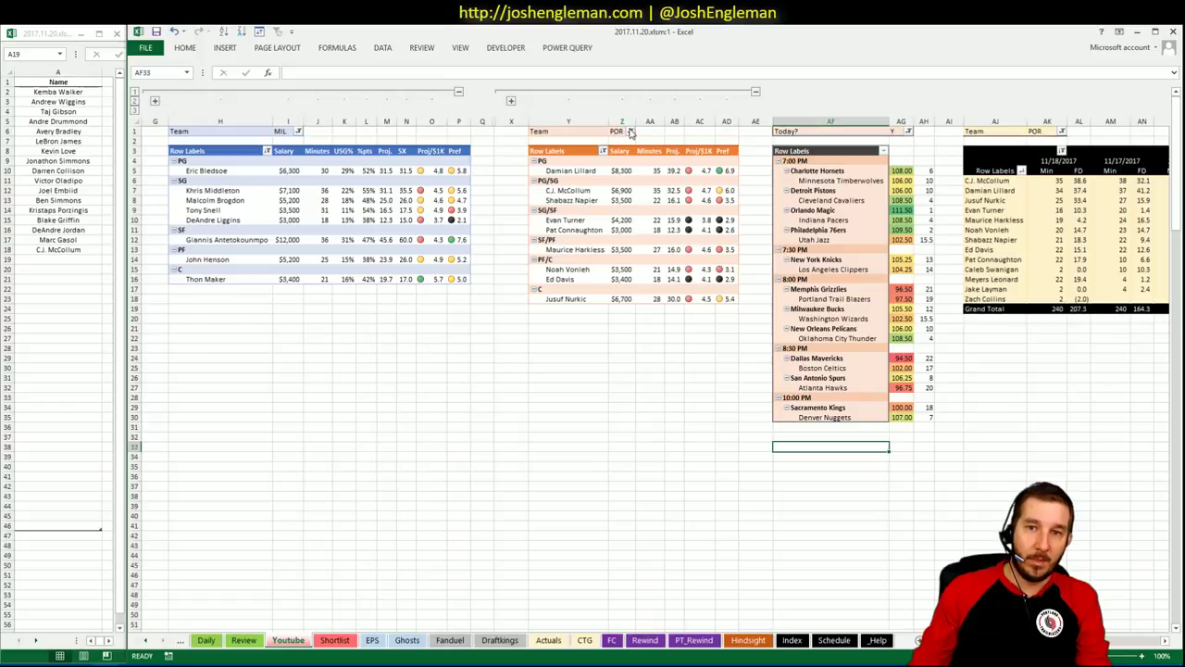
pyautogui.click(629, 131)
pyautogui.click(558, 147)
pyautogui.write('mil')
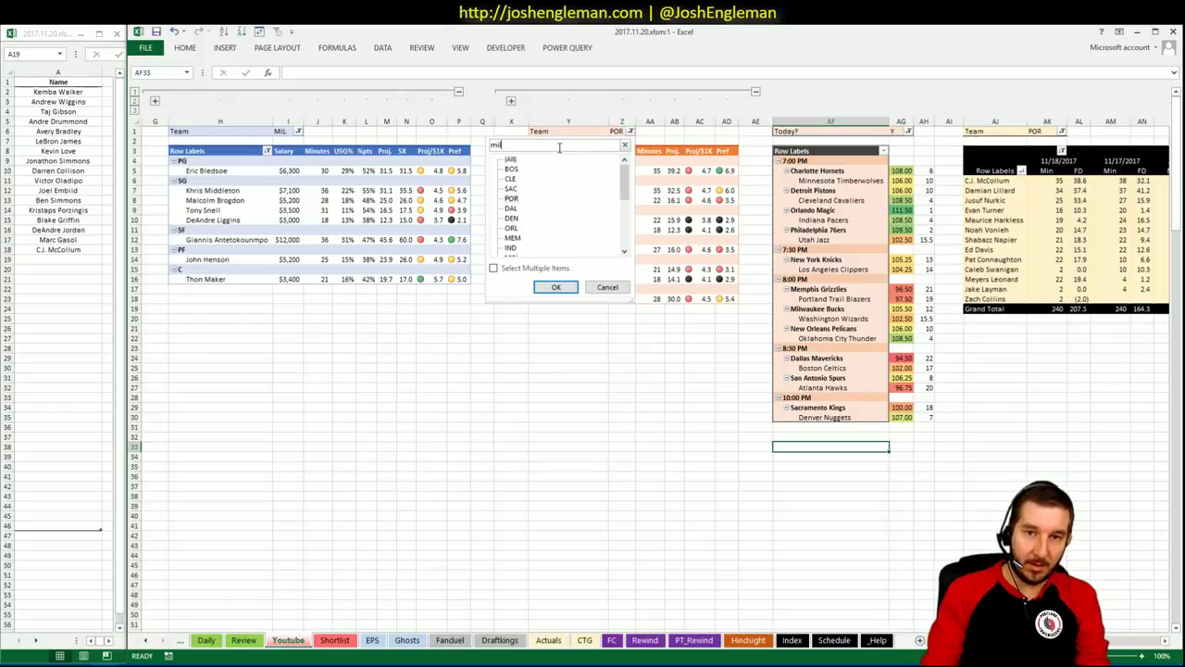
pyautogui.press('Return')
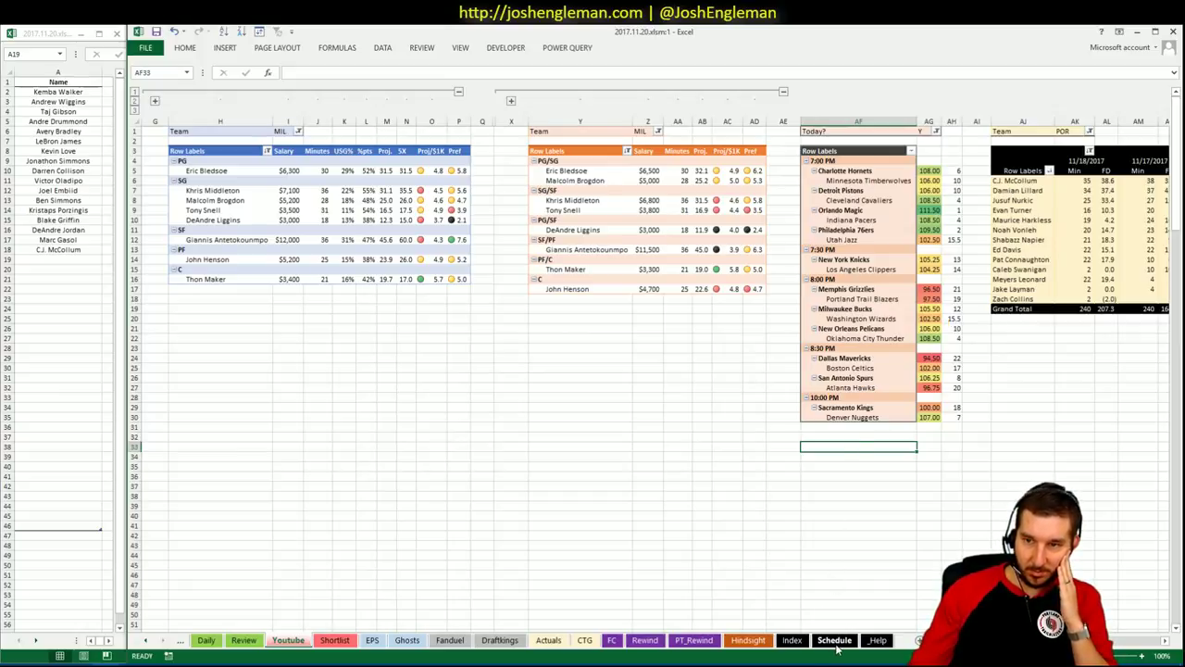
# Step: Check the Washington–Milwaukee spread on the Schedule sheet, glance at the Daily sheet, and return to the Youtube sheet
pyautogui.click(834, 640)
pyautogui.click(738, 380)
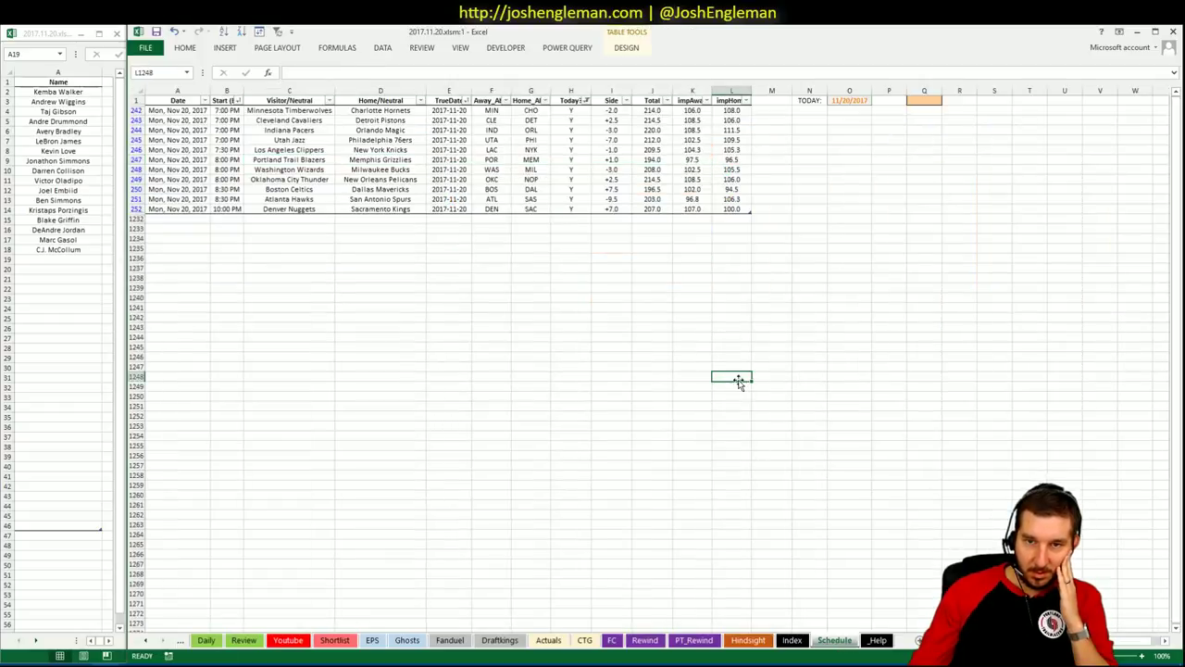
pyautogui.click(618, 171)
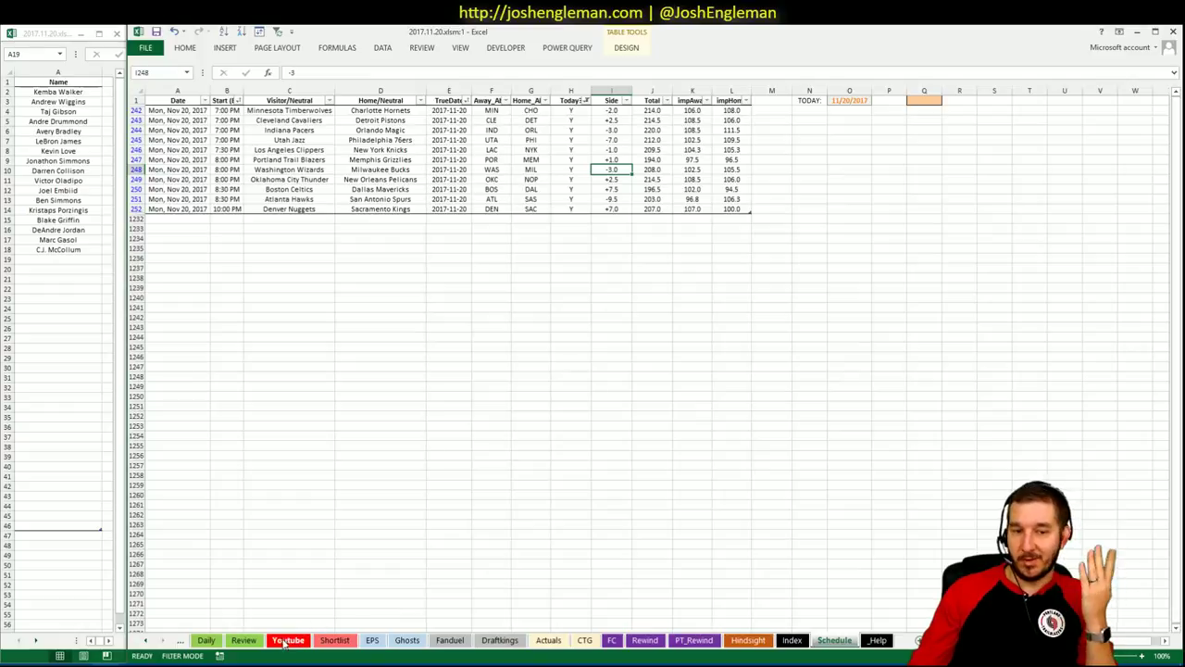
pyautogui.click(243, 639)
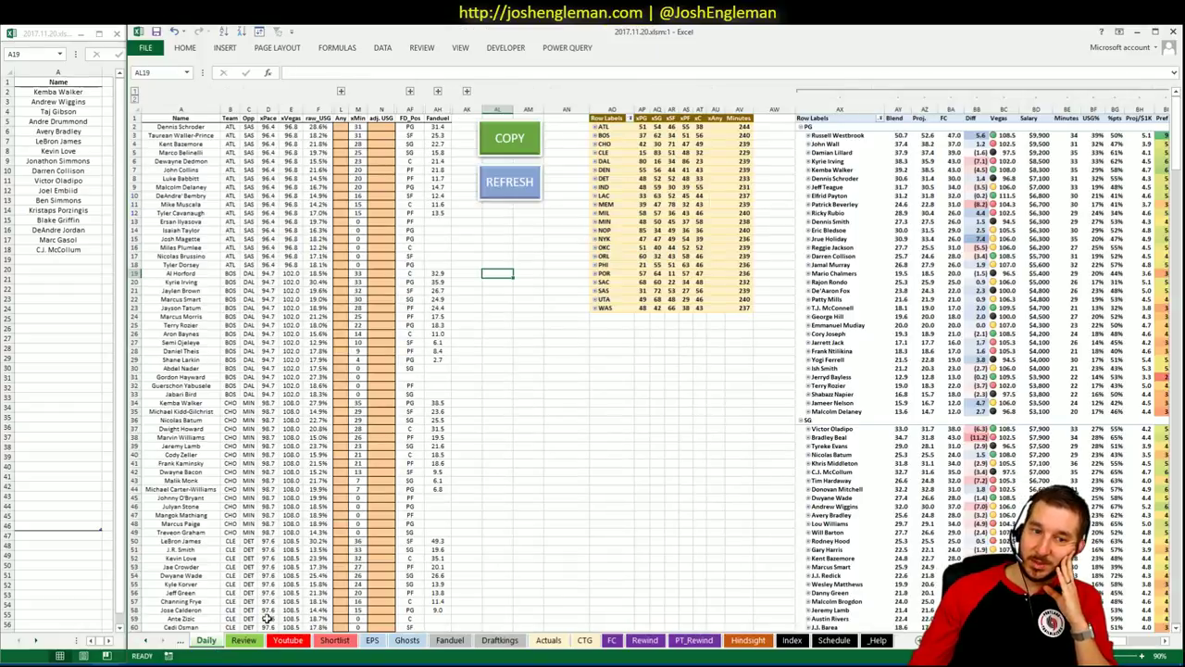
pyautogui.click(287, 640)
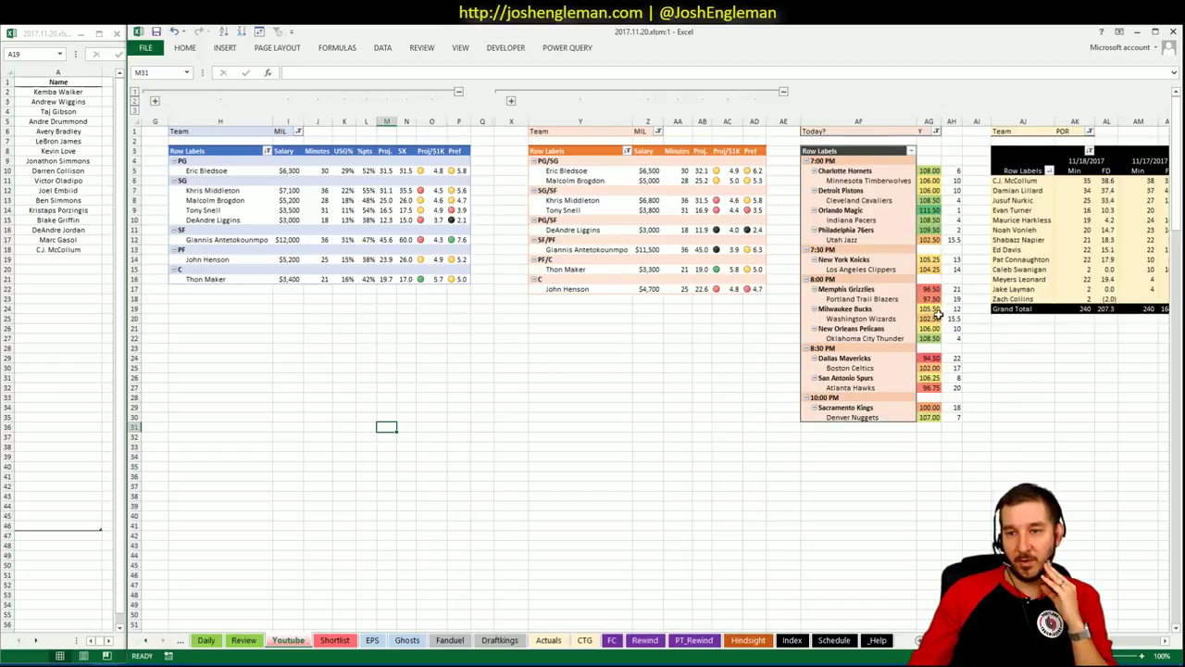
pyautogui.click(598, 322)
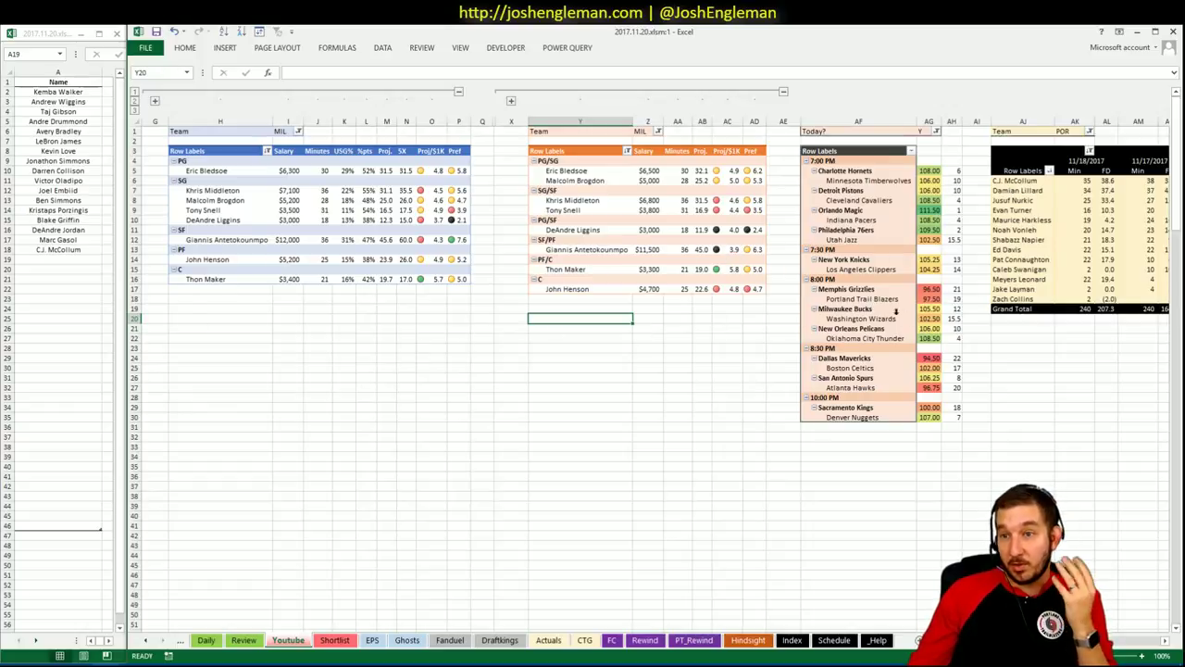
# Step: Filter the recent game log pivot table to team MIL and review the players' minutes and fantasy points by date
pyautogui.click(1089, 131)
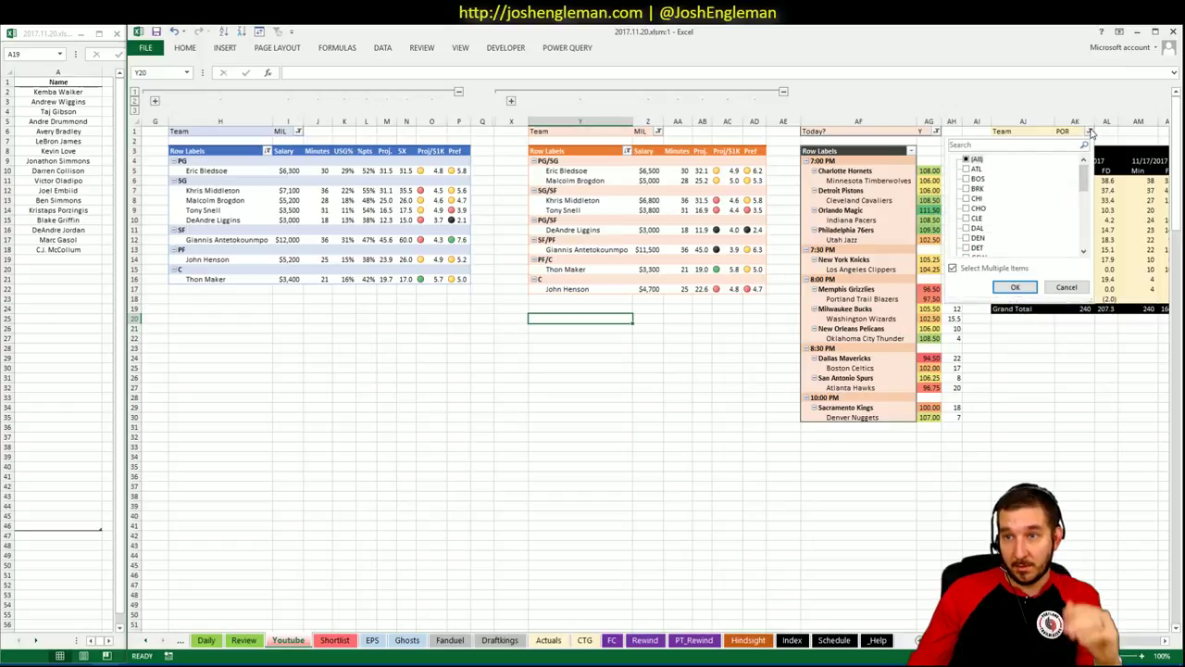
pyautogui.click(1027, 143)
pyautogui.write('mil')
pyautogui.press('Return')
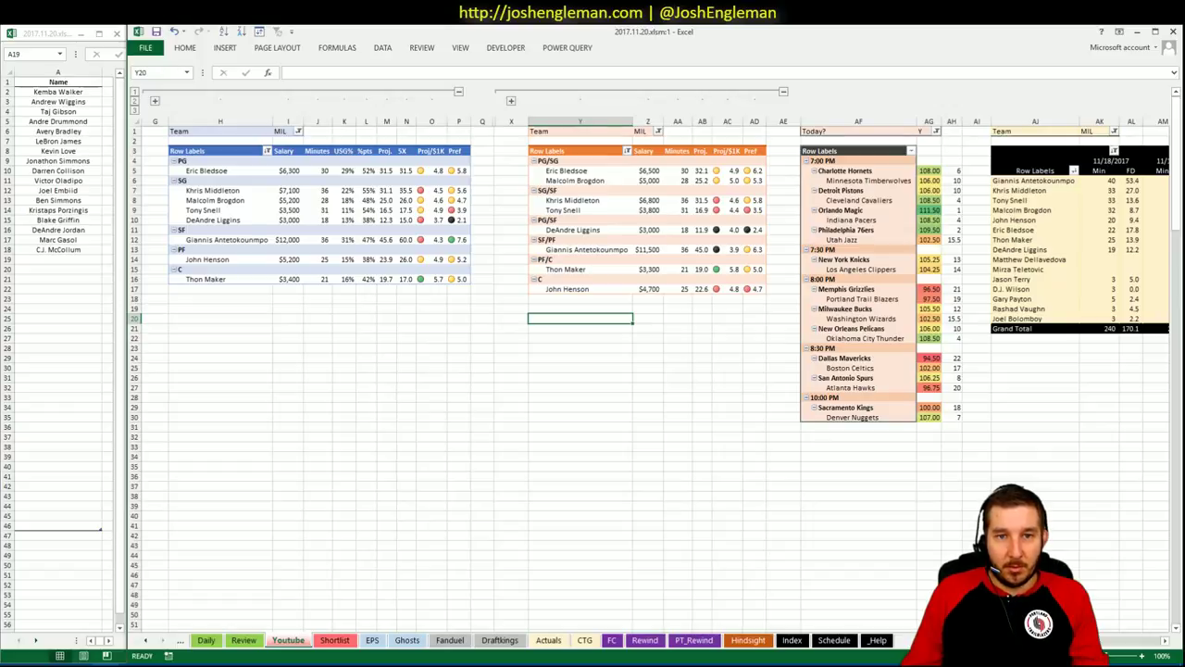
pyautogui.hscroll(10, 1127, 656)
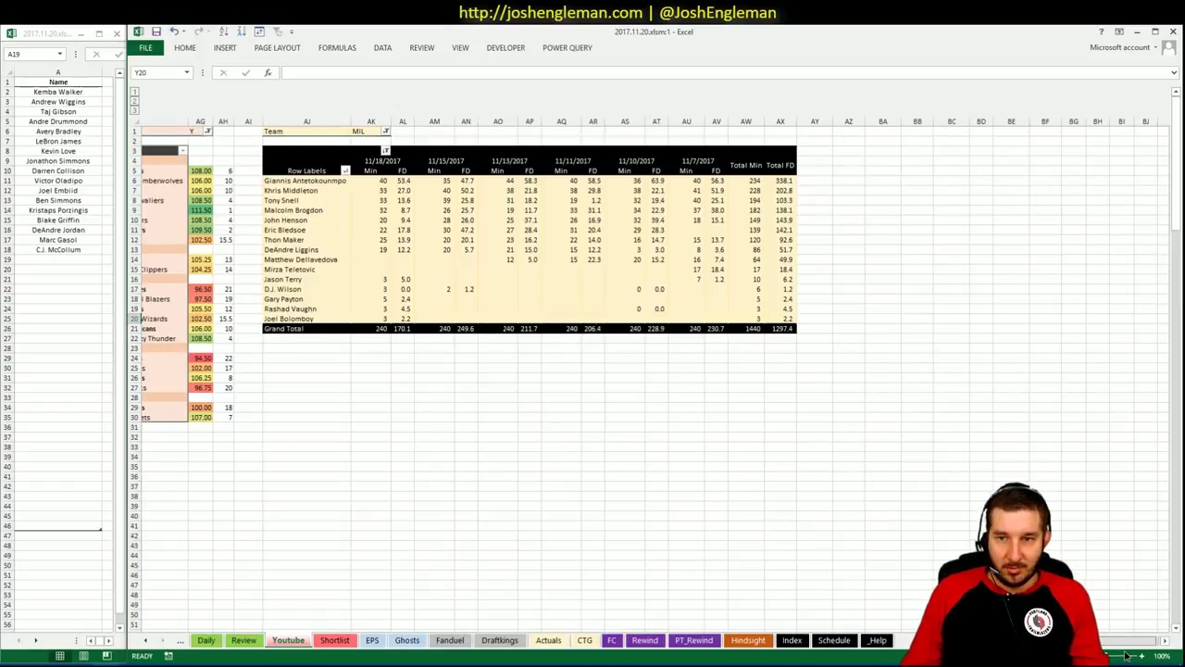
pyautogui.hscroll(-10, 1126, 656)
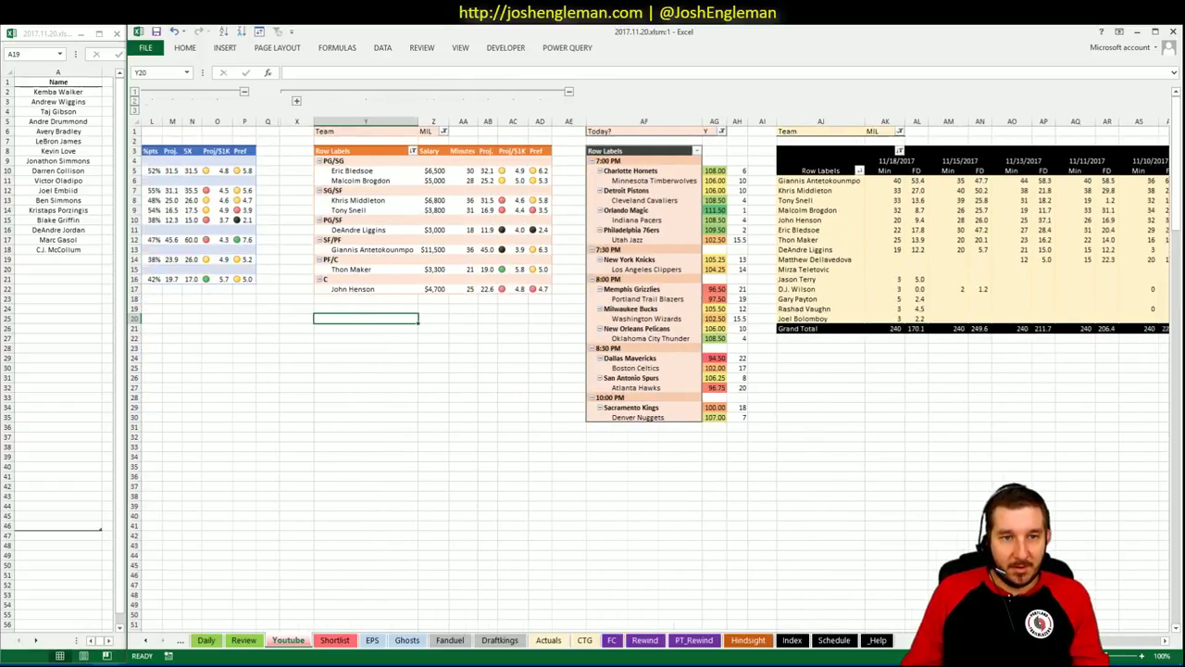
pyautogui.hscroll(-3, 592, 370)
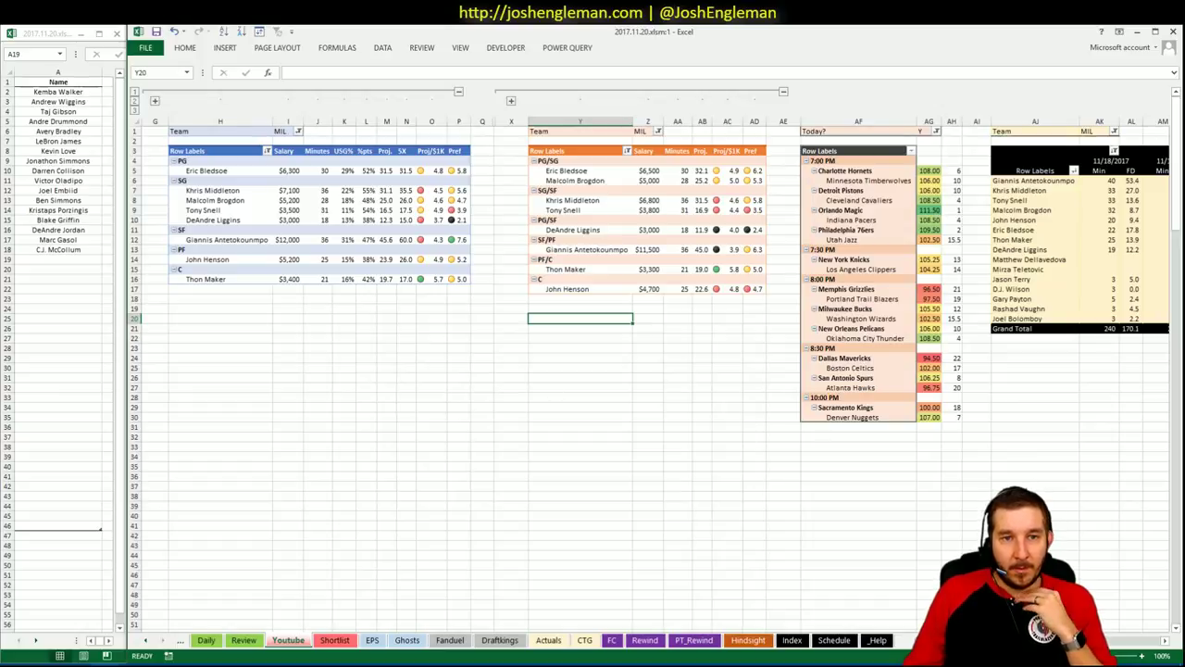
# Step: Examine the Milwaukee players' minutes and fantasy points across the game log dates, focusing on Khris Middleton's 11/18/2017 game
pyautogui.hscroll(3, 655, 359)
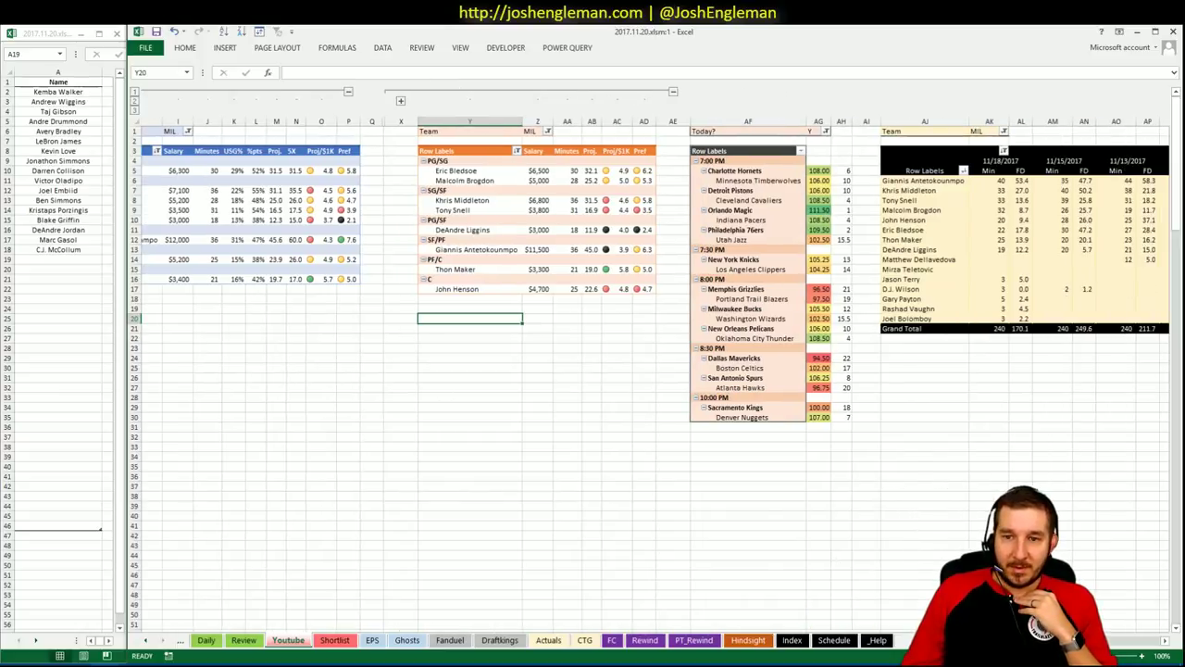
pyautogui.hscroll(1, 655, 359)
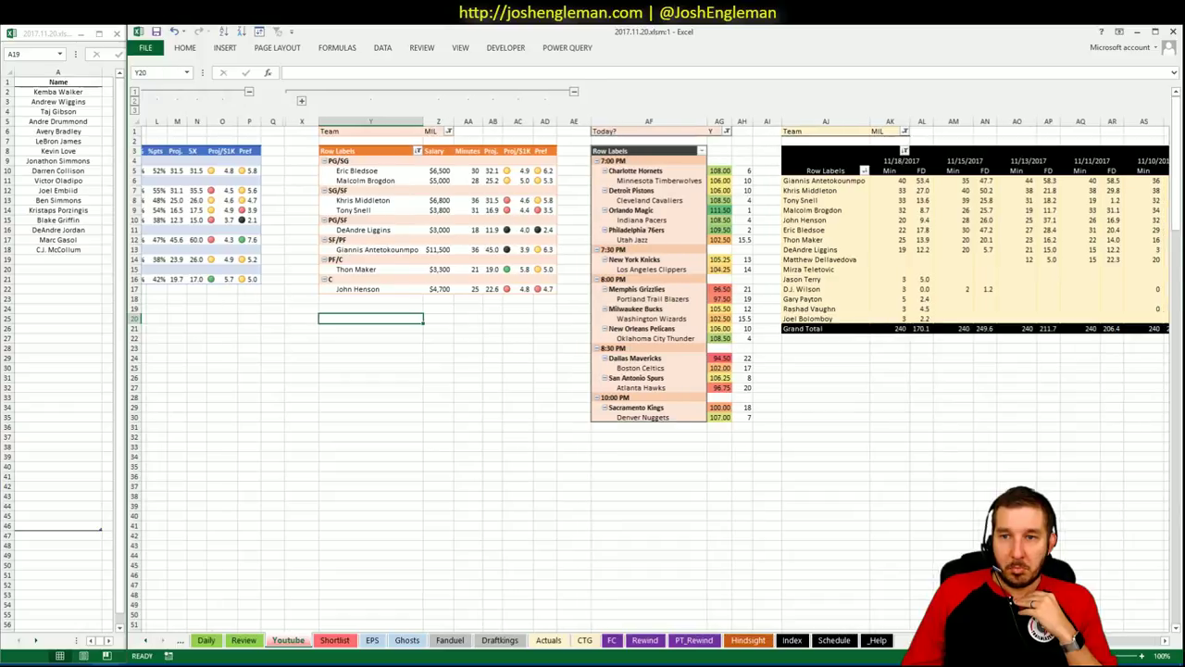
pyautogui.hscroll(3, 655, 360)
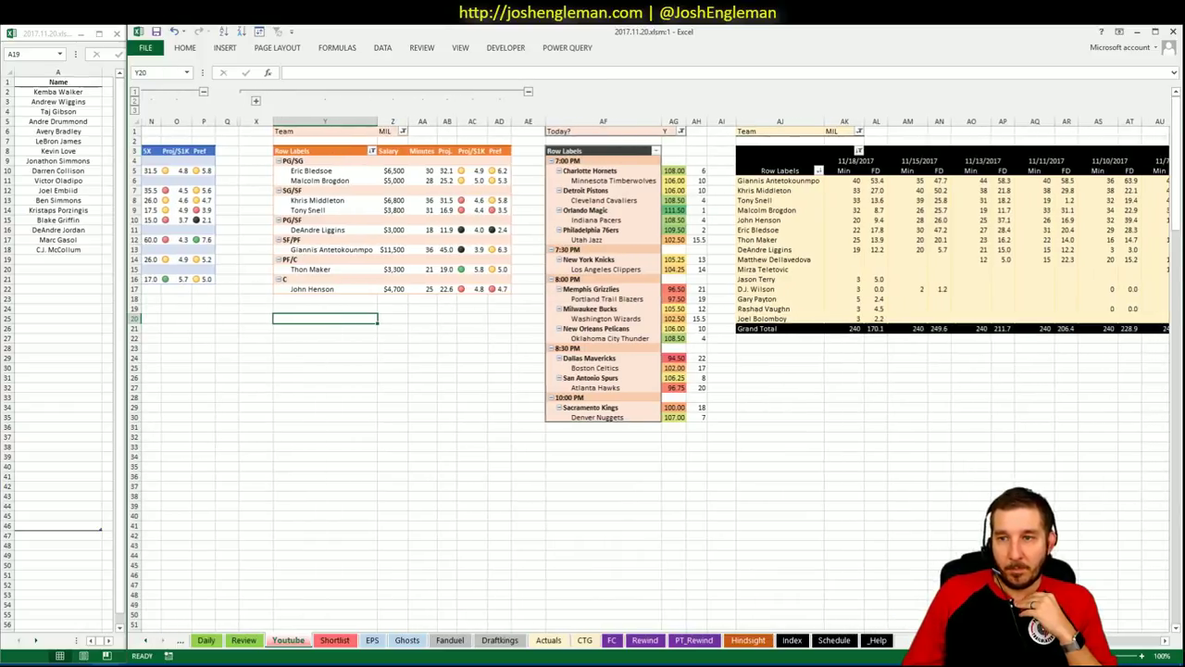
pyautogui.hscroll(1, 655, 359)
pyautogui.hscroll(-3, 656, 359)
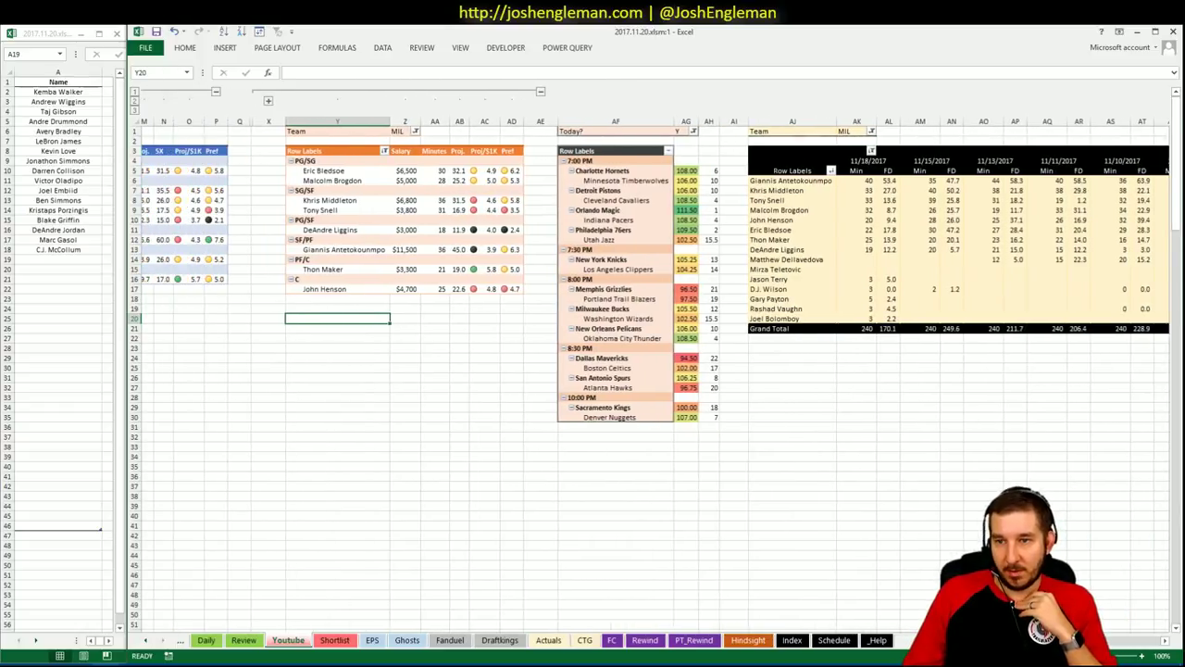
pyautogui.hscroll(3, 655, 360)
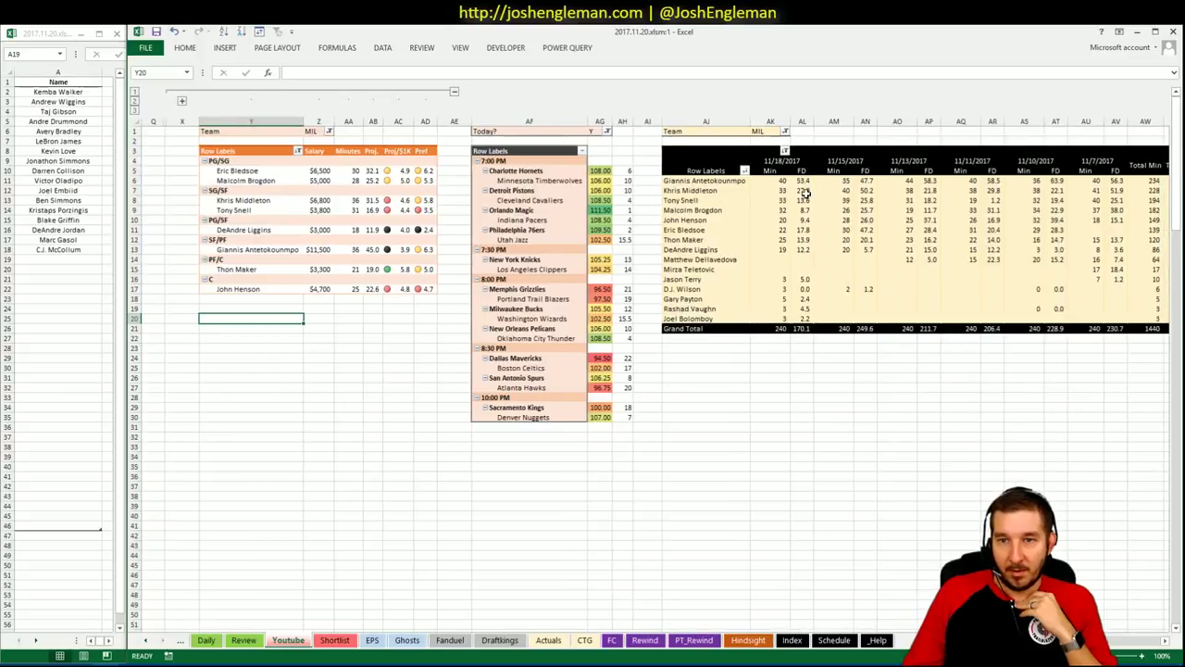
pyautogui.click(803, 191)
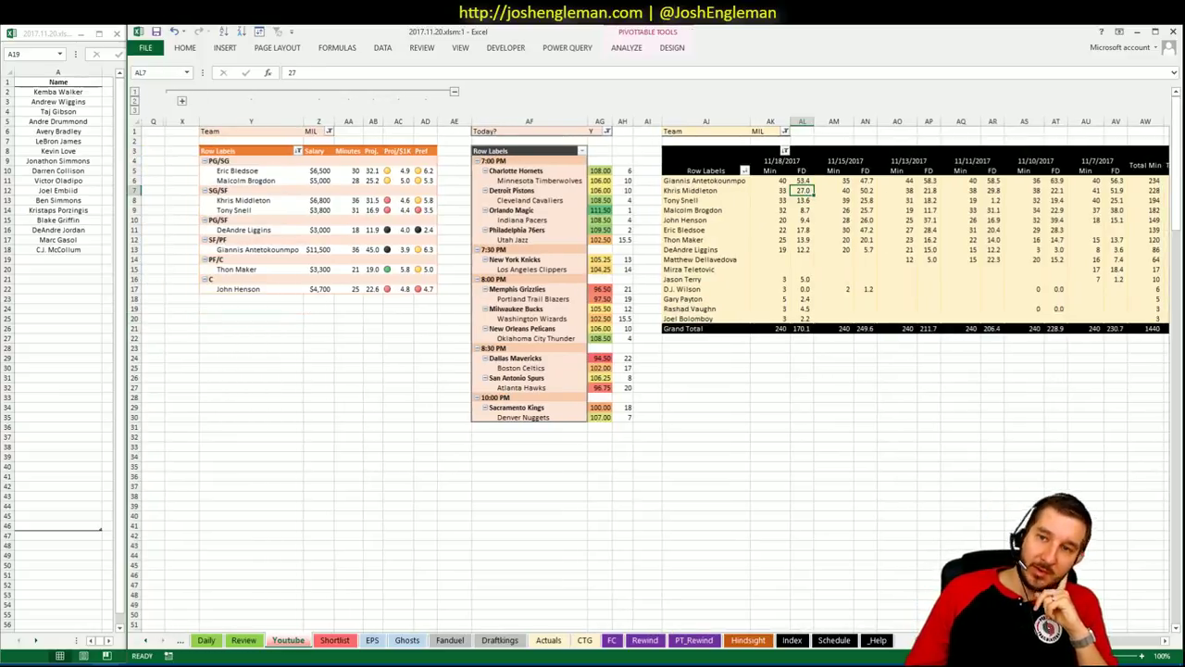
# Step: Check the 5X values for Khris Middleton and Thon Maker in the blue salary pivot table
pyautogui.hscroll(-6, 768, 498)
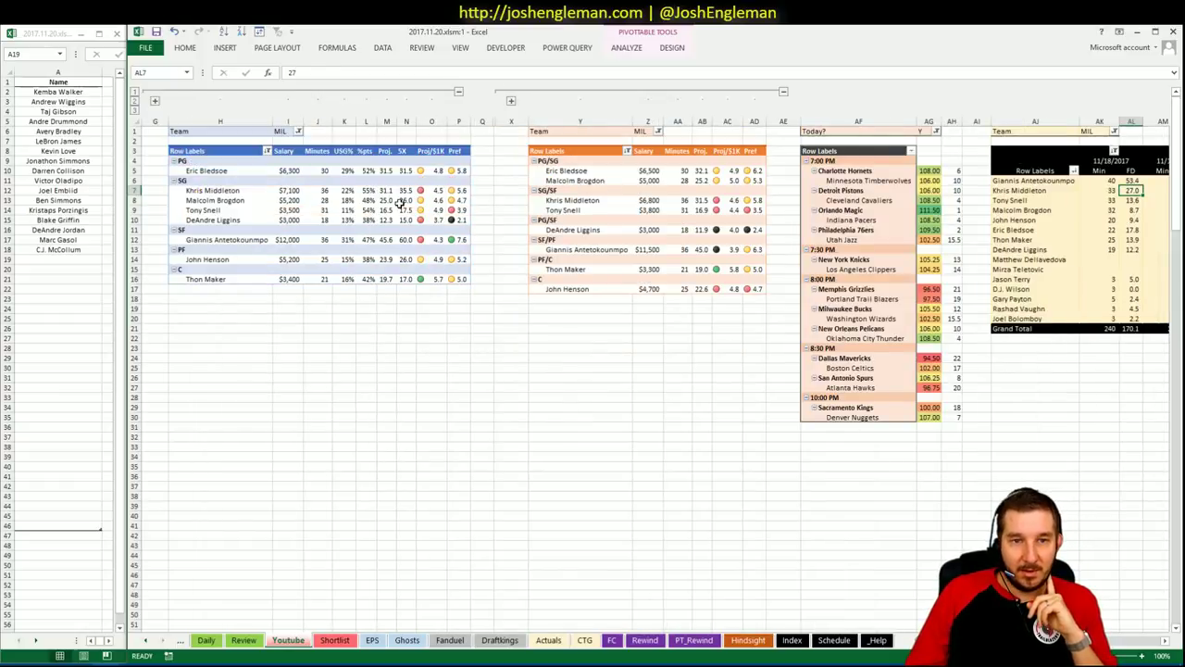
pyautogui.click(404, 191)
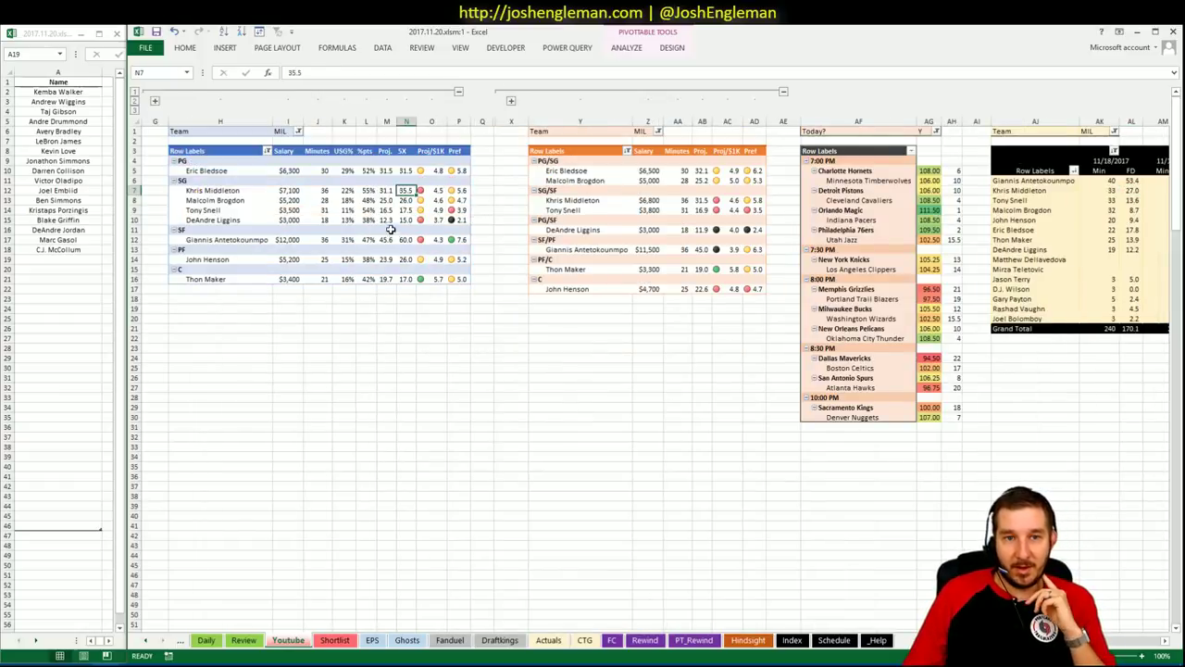
pyautogui.click(407, 279)
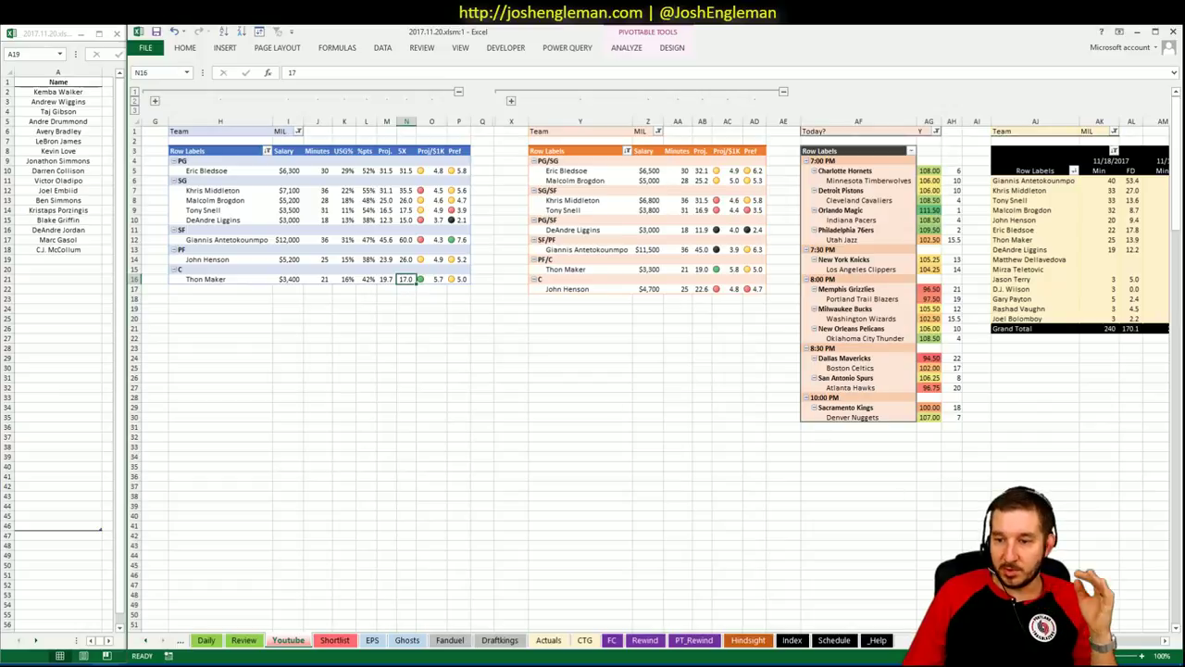
# Step: Compare Khris Middleton's 11/18/2017 and 11/15/2017 fantasy points in the game log, and return to the Milwaukee salary tables
pyautogui.hscroll(5, 655, 359)
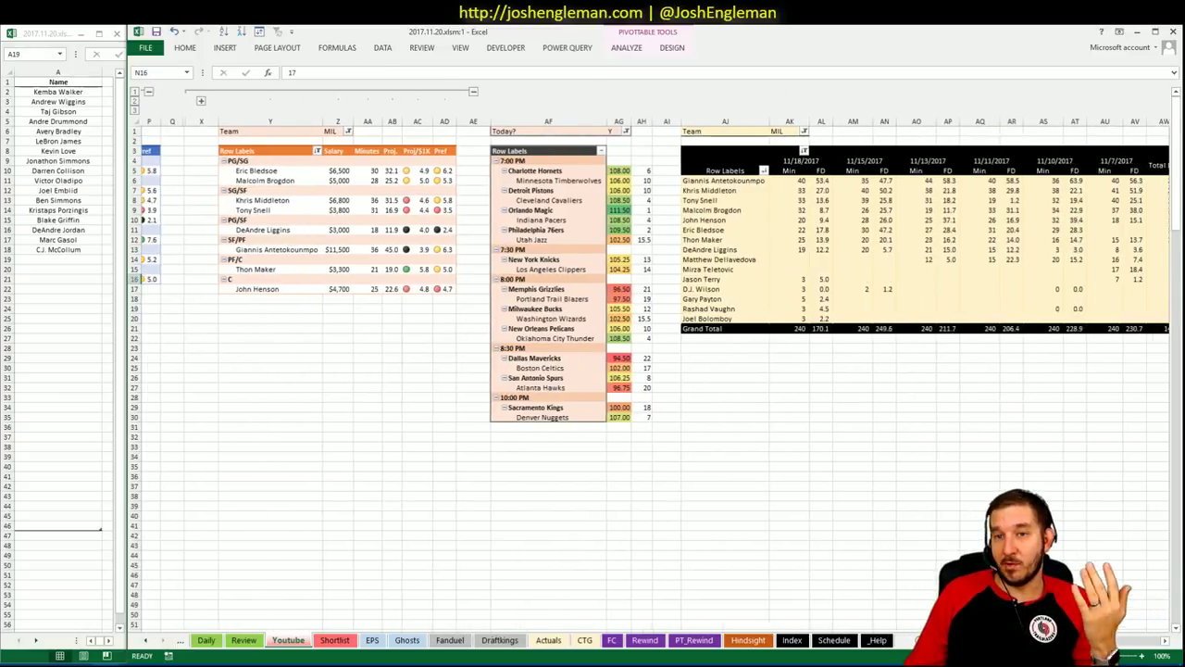
pyautogui.hscroll(2, 861, 391)
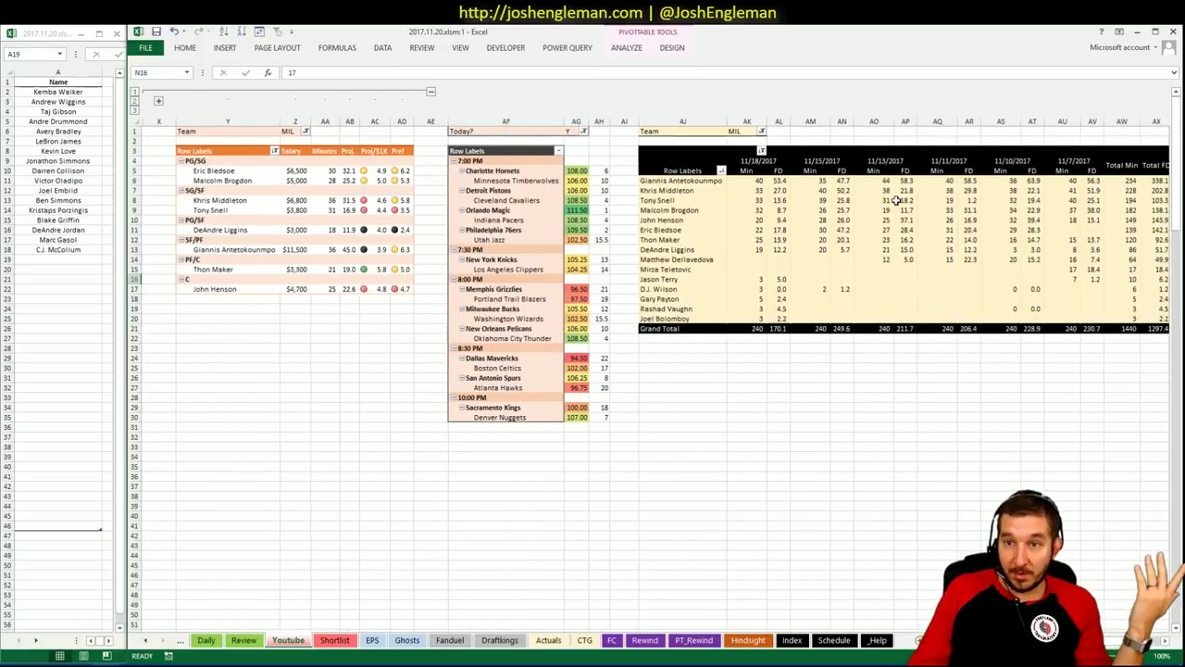
pyautogui.click(780, 191)
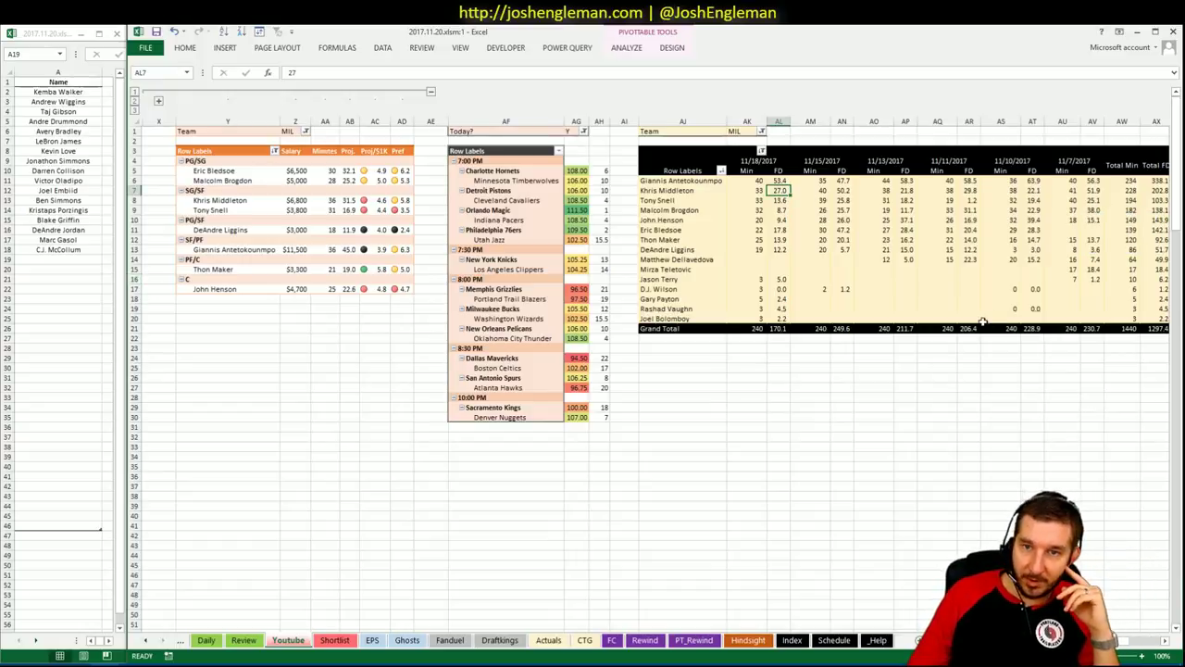
pyautogui.click(839, 188)
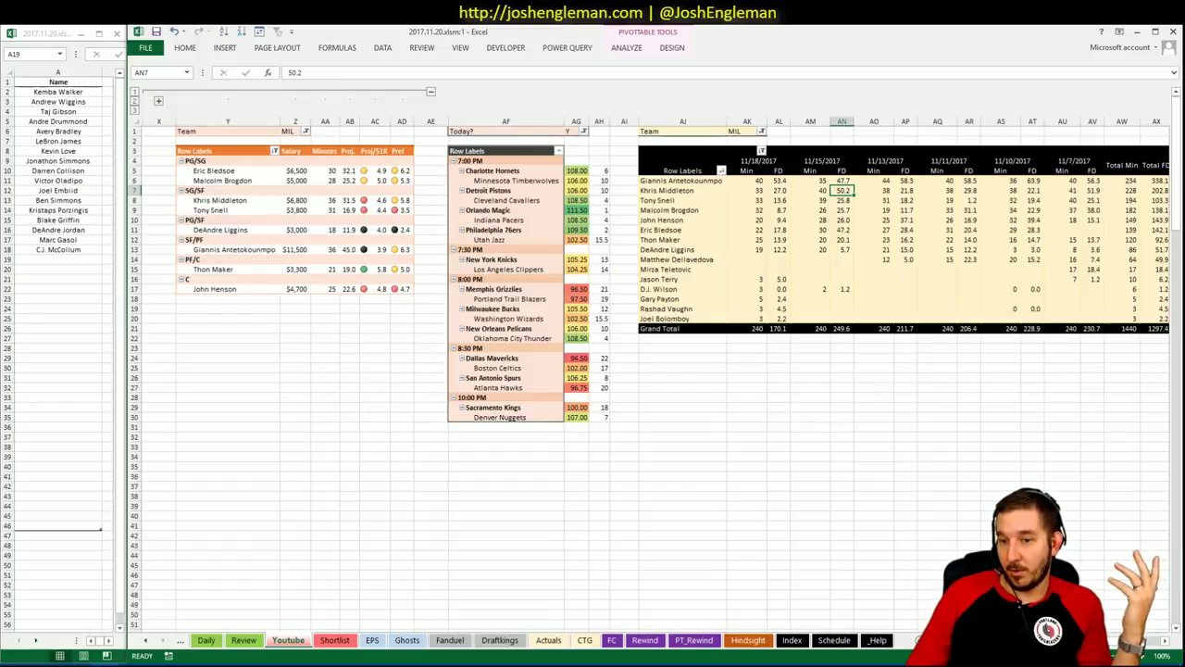
pyautogui.hscroll(-5, 648, 370)
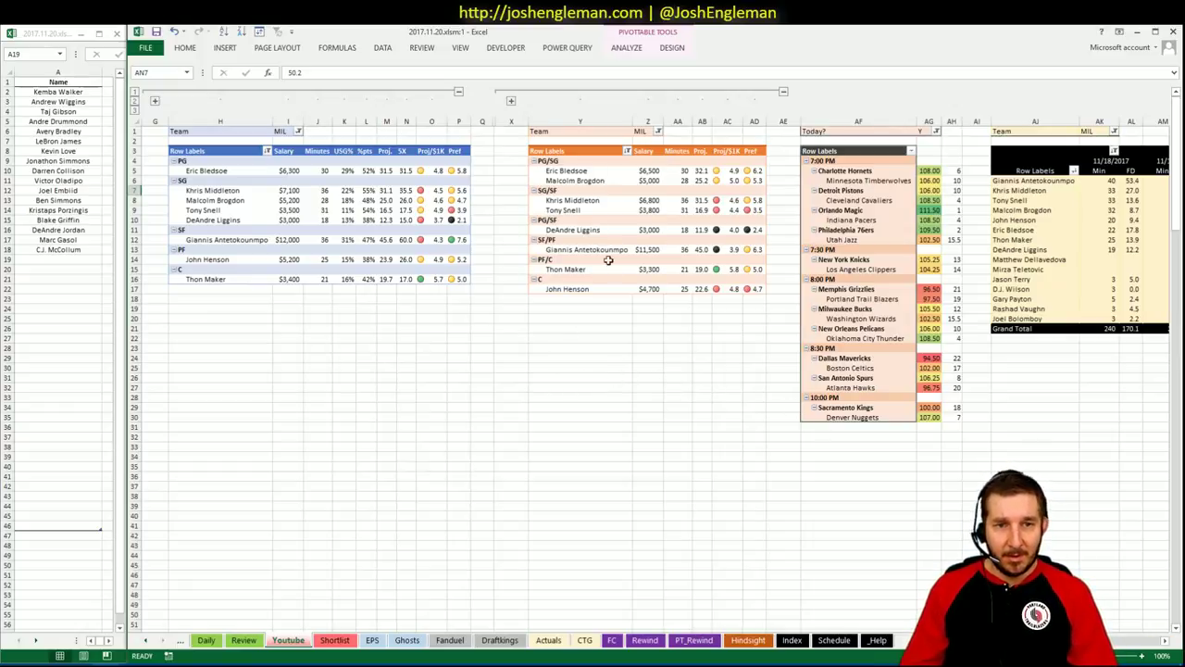
pyautogui.click(608, 377)
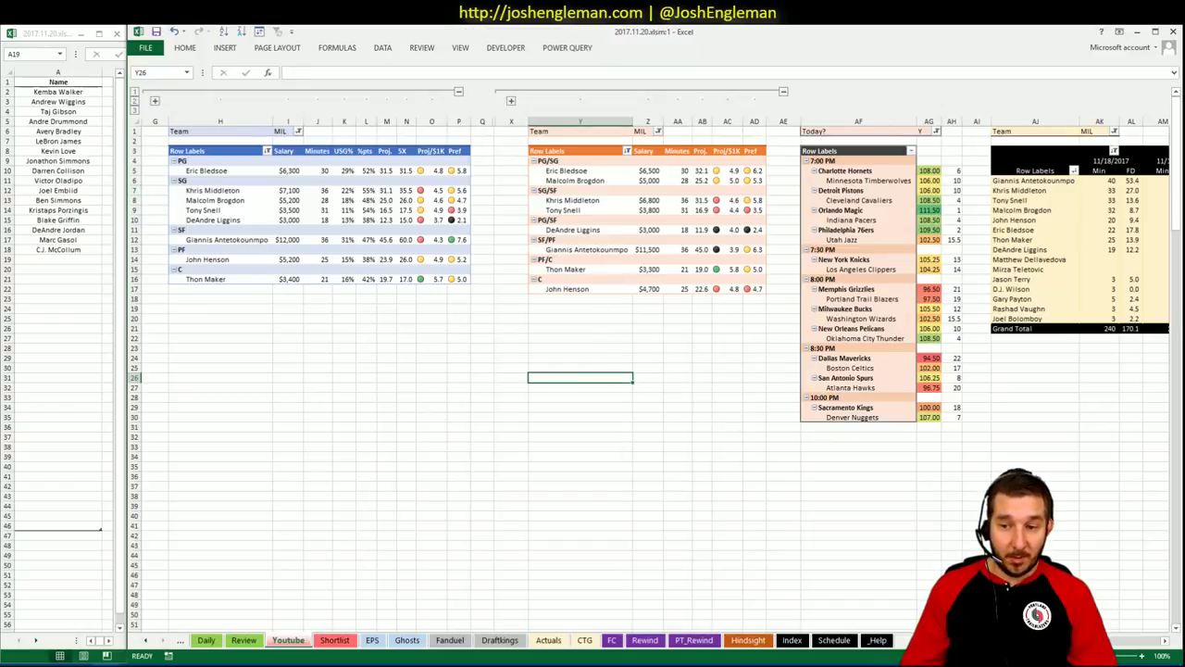
pyautogui.hscroll(6, 648, 371)
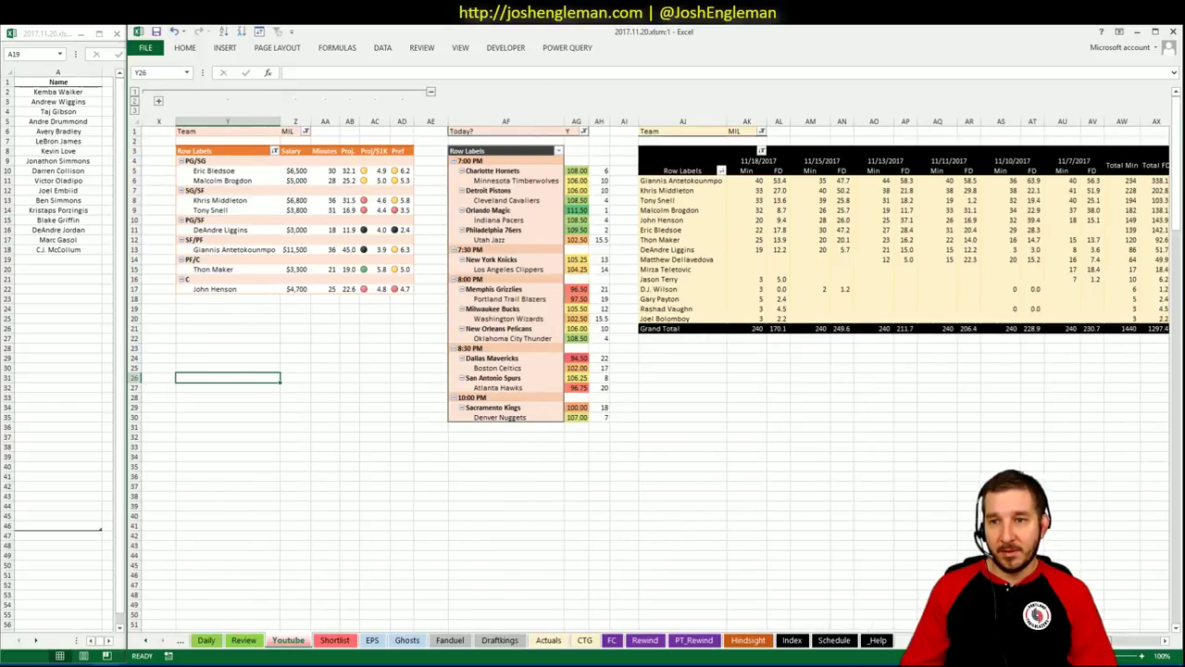
pyautogui.hscroll(-6, 592, 581)
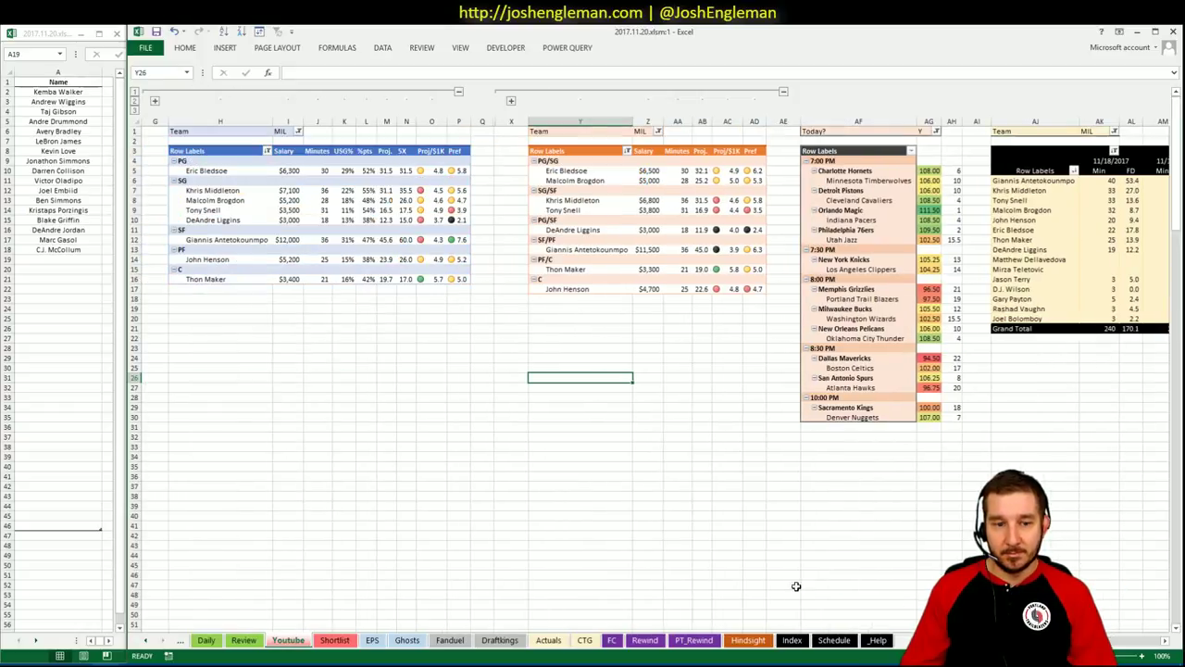
# Step: Switch to the FantasyCruncher FanDuel page in the browser, list the SF players and open Giannis Antetokounmpo's game history
pyautogui.hotkey('alt', 'Tab')
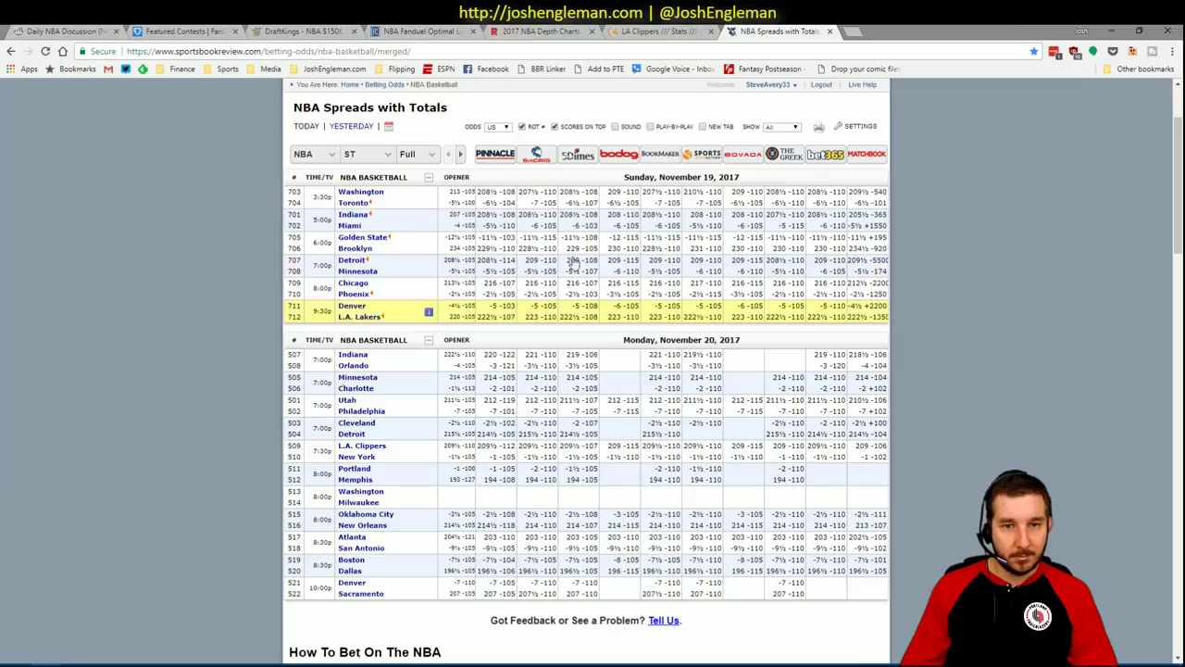
pyautogui.click(407, 27)
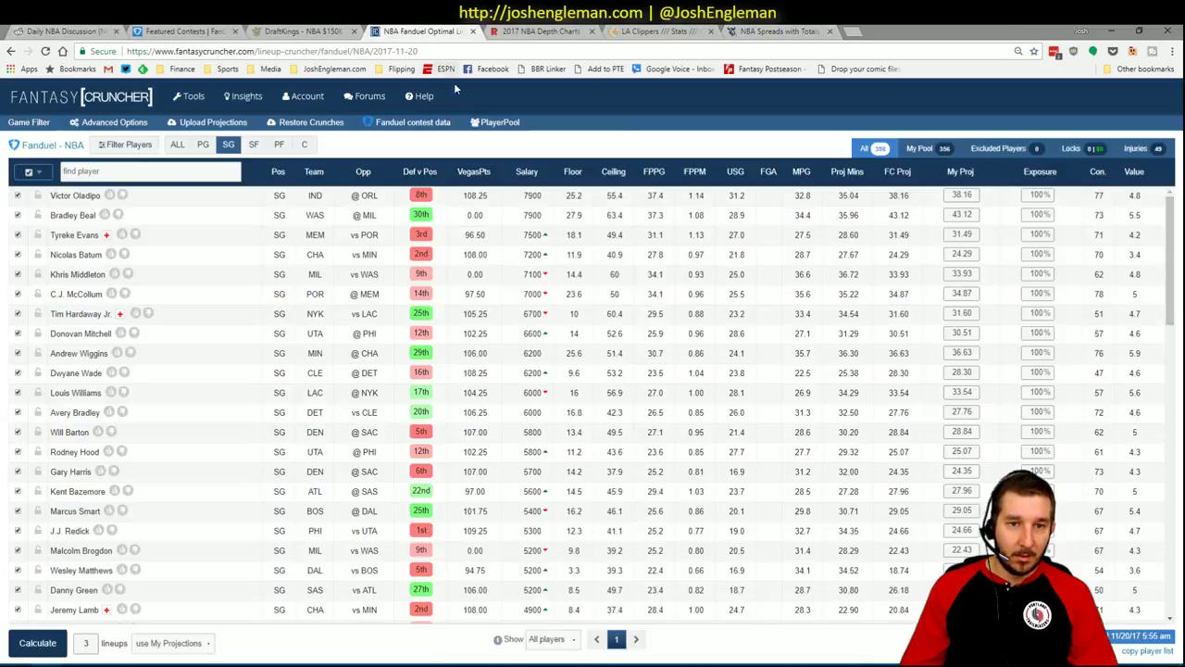
pyautogui.click(256, 146)
pyautogui.click(311, 195)
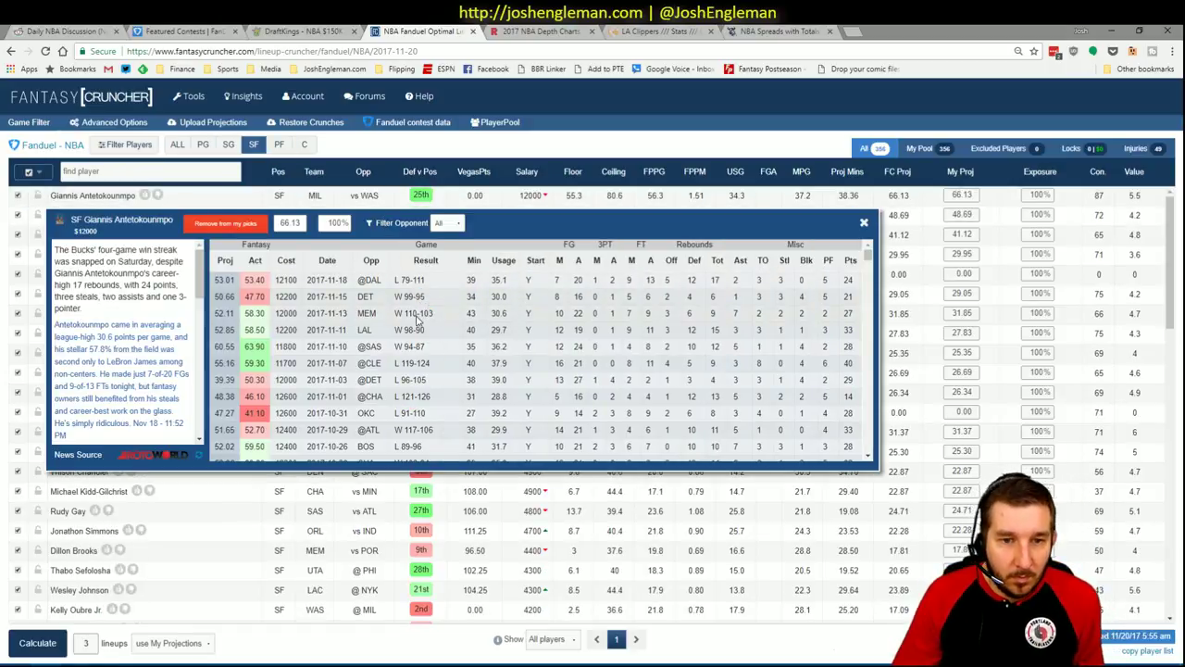
# Step: Examine Giannis Antetokounmpo's past games back through the 2016-17 season, including the Washington matchups, and close his game history
pyautogui.scroll(-2, 419, 315)
pyautogui.scroll(-5, 420, 315)
pyautogui.scroll(-5, 419, 315)
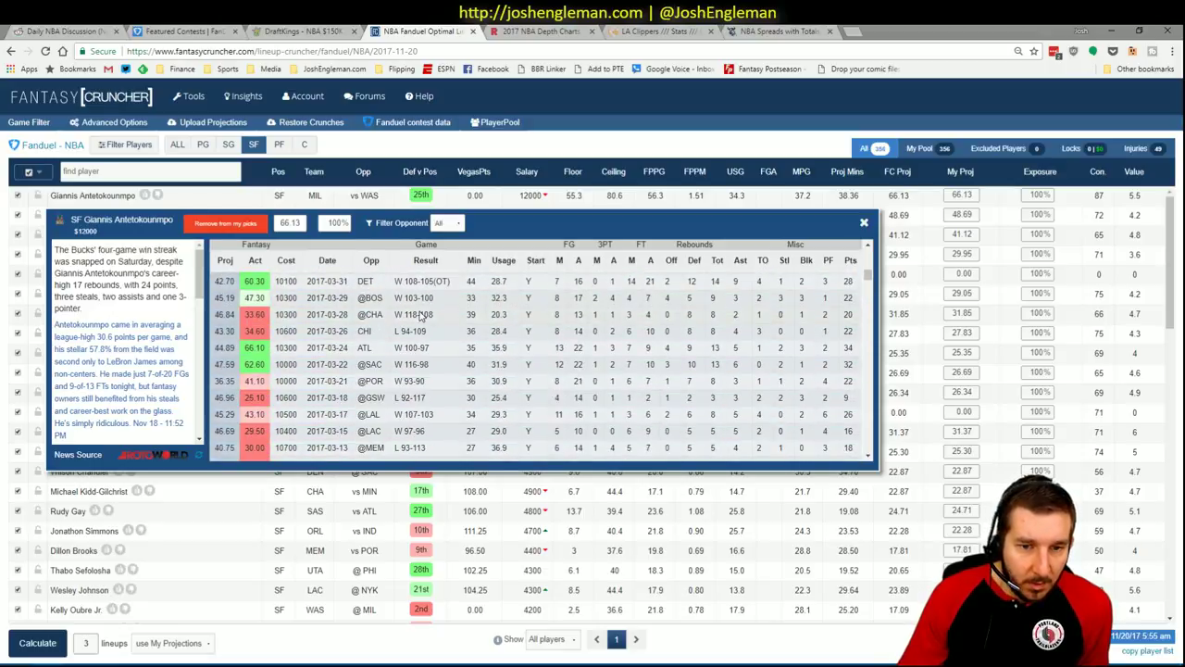
pyautogui.scroll(-5, 420, 315)
pyautogui.scroll(-3, 419, 315)
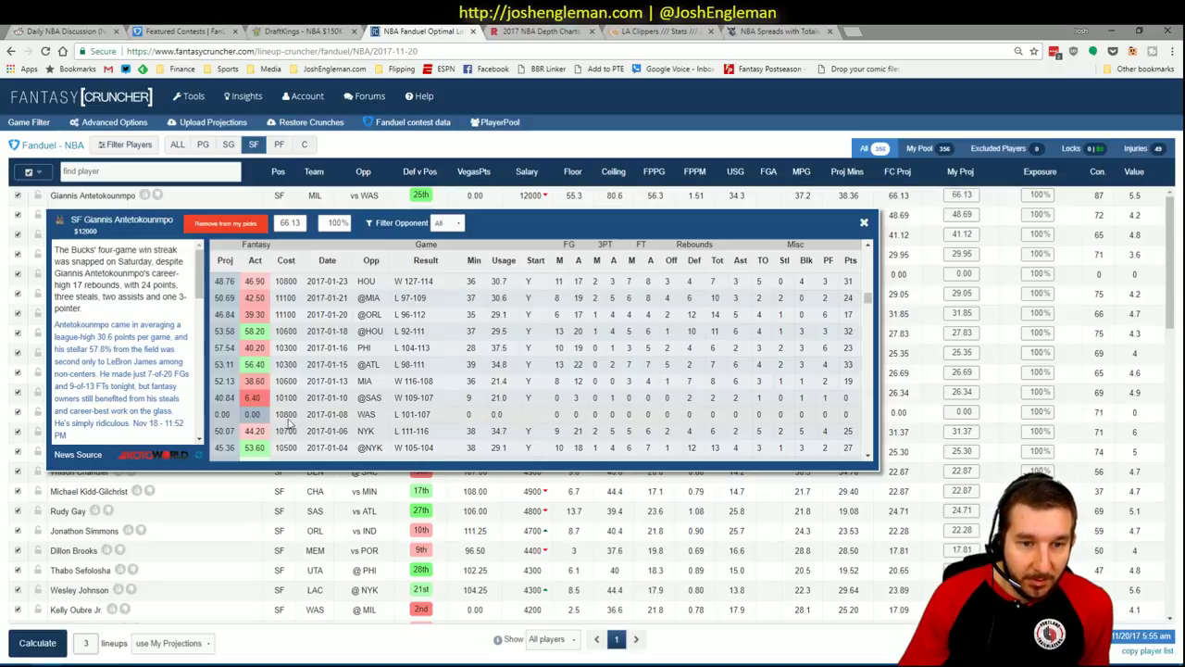
pyautogui.scroll(-3, 408, 381)
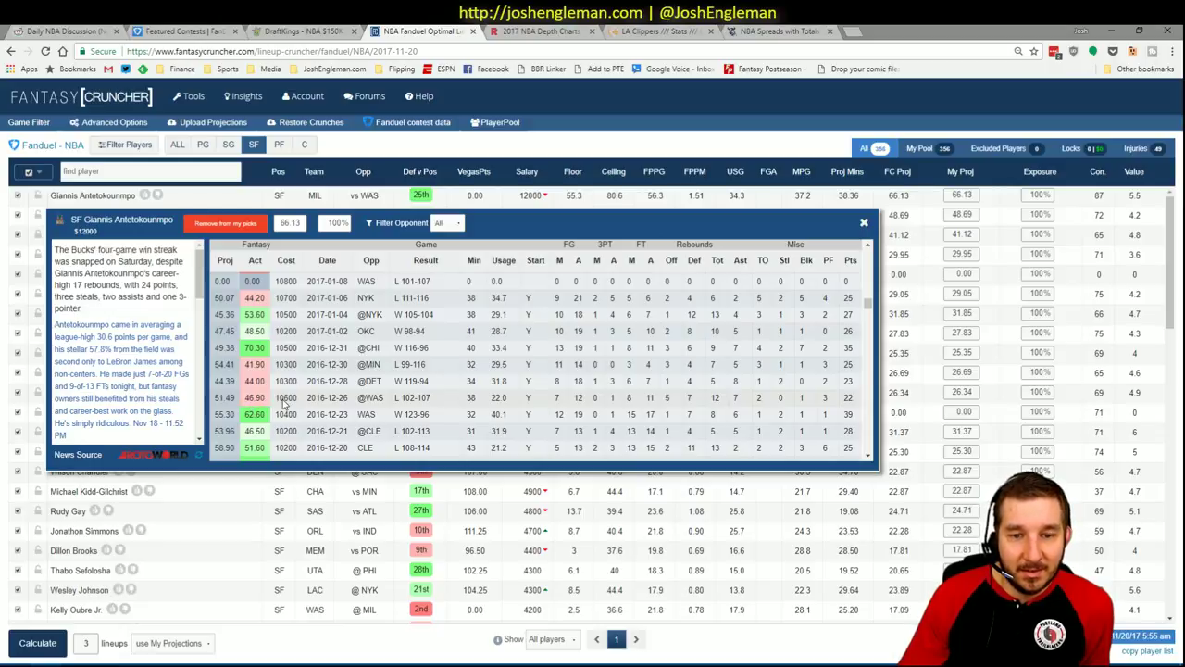
pyautogui.scroll(-3, 366, 384)
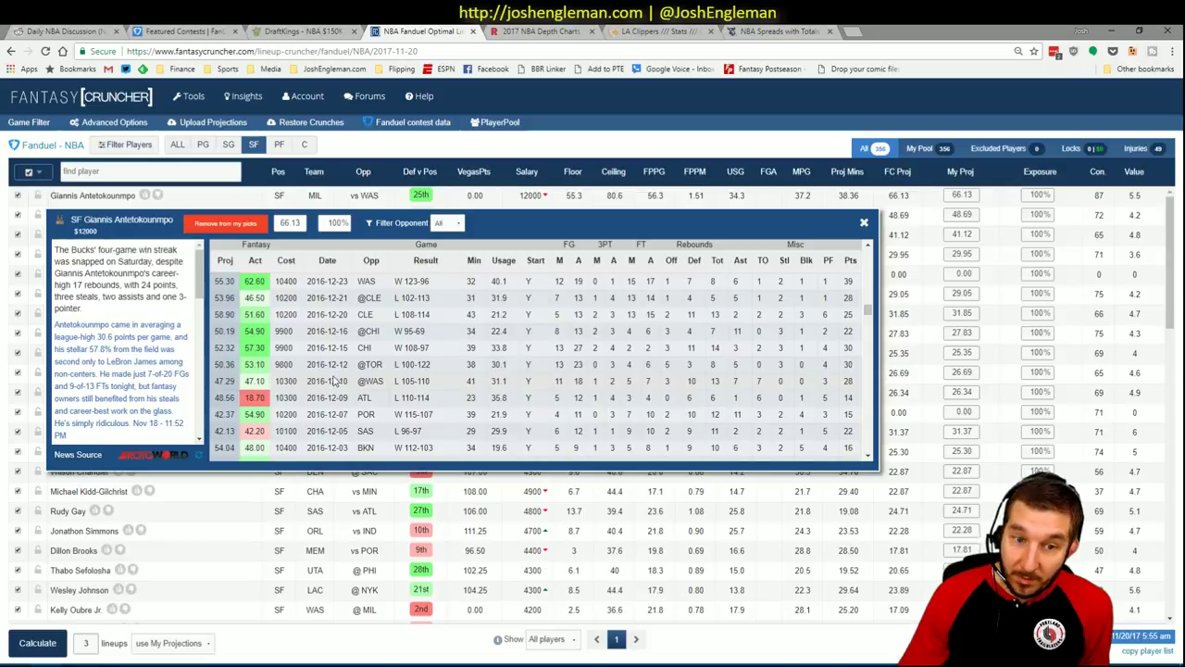
pyautogui.scroll(-3, 320, 380)
pyautogui.scroll(-3, 315, 381)
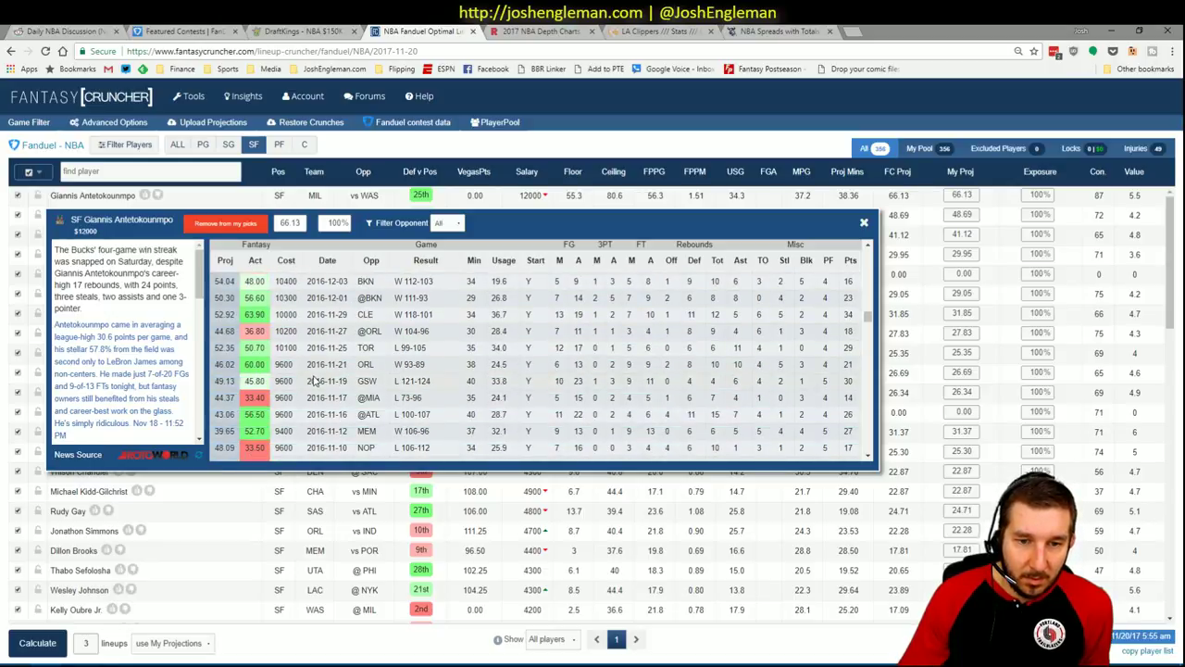
pyautogui.scroll(-1, 315, 380)
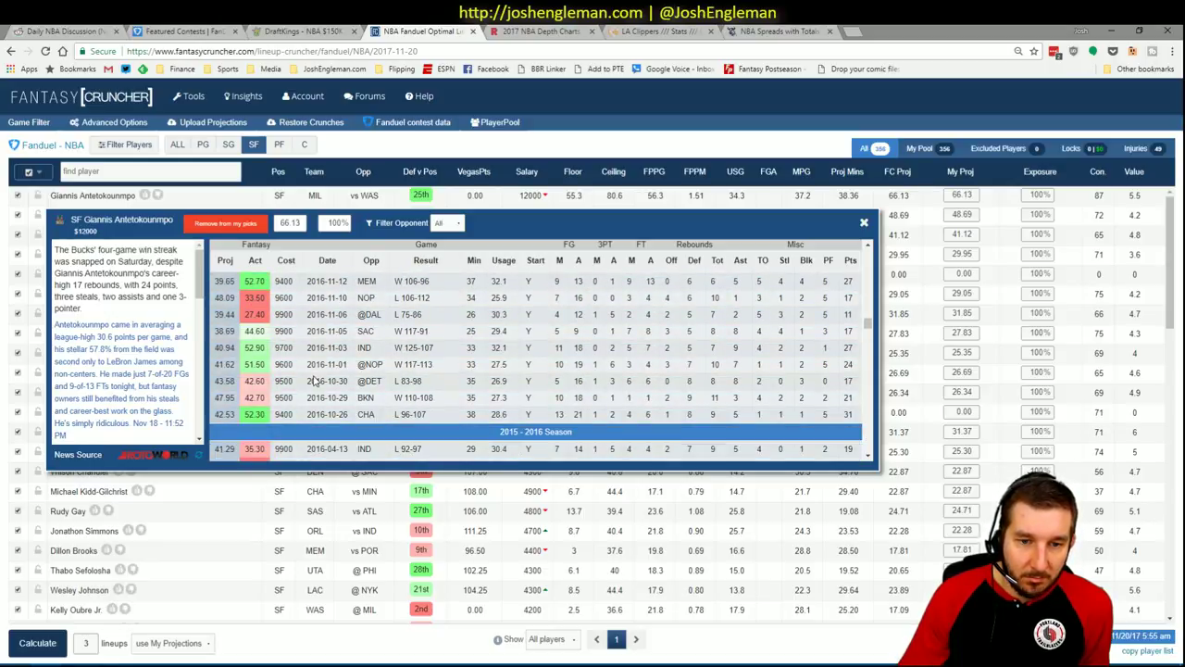
pyautogui.click(864, 222)
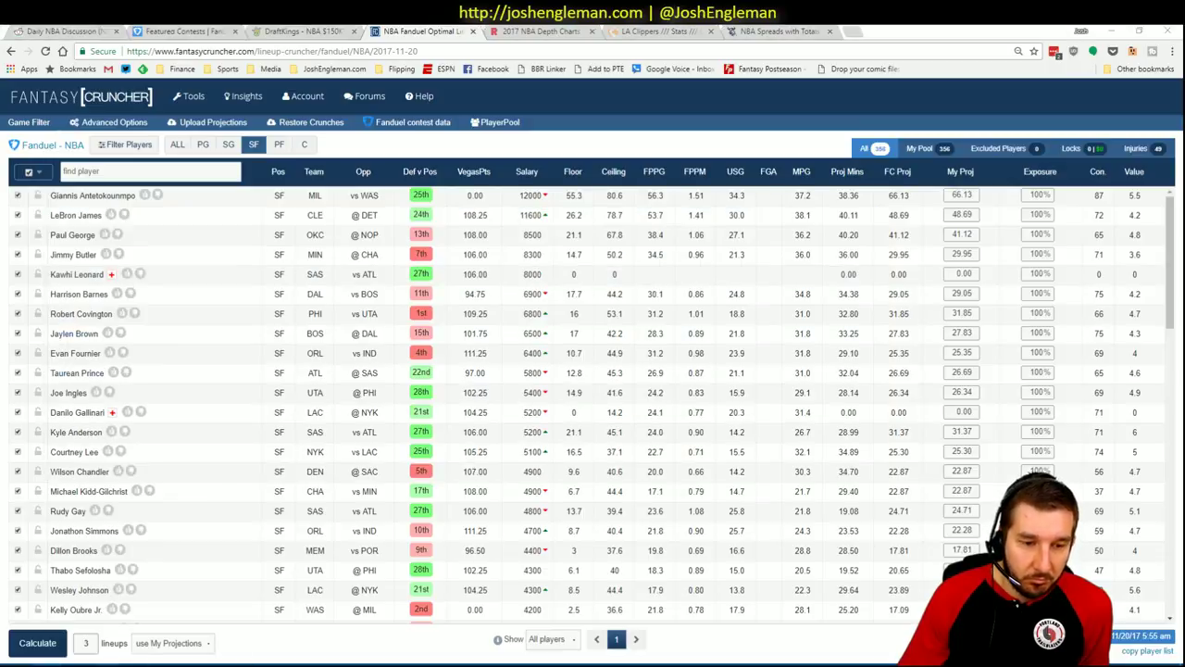
# Step: Switch back to Excel and add Giannis Antetokounmpo to the shortlist in cell A19
pyautogui.click(111, 611)
pyautogui.click(111, 611)
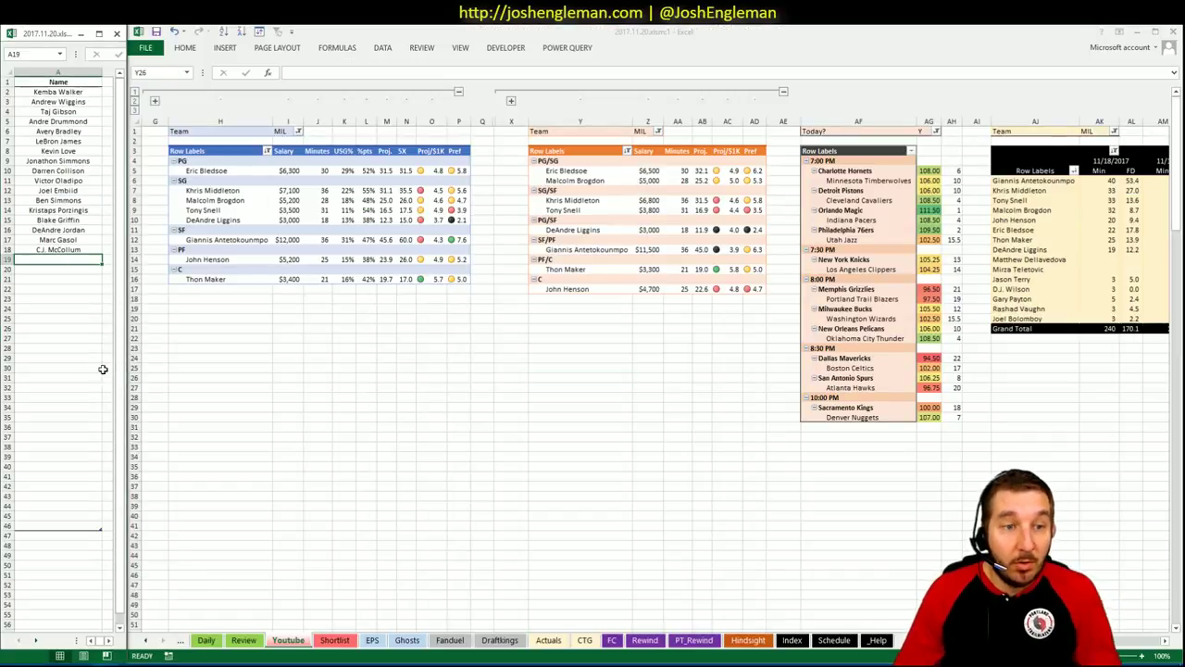
pyautogui.write('Giannis Antetokounmpo')
pyautogui.press('Return')
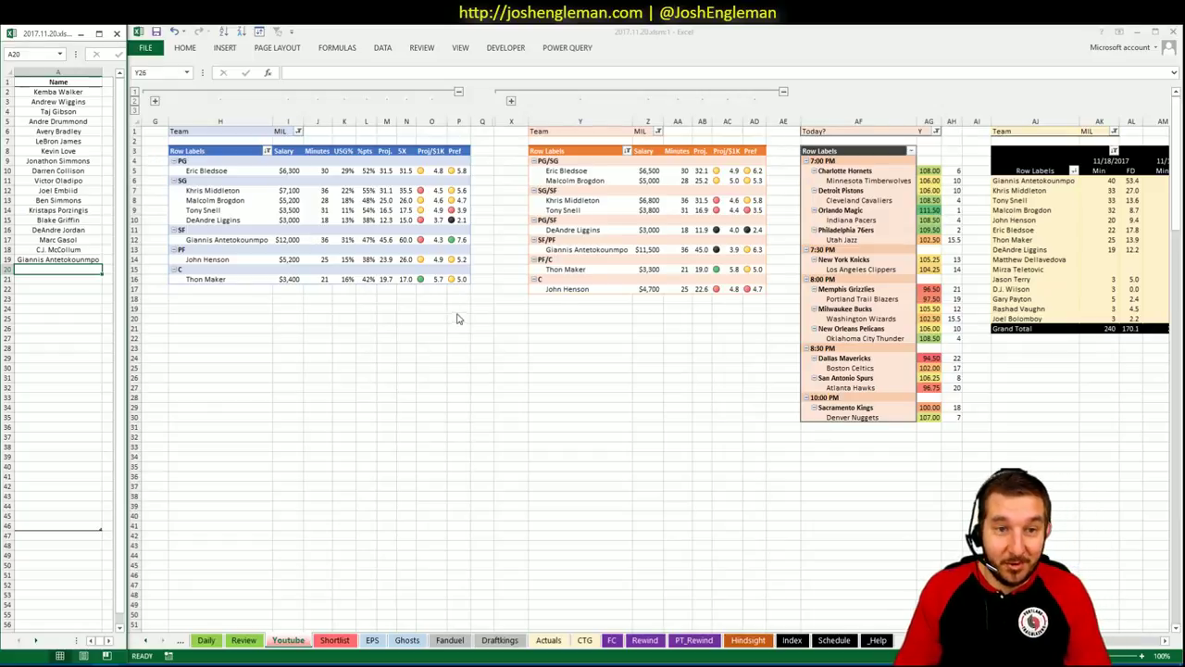
pyautogui.click(328, 363)
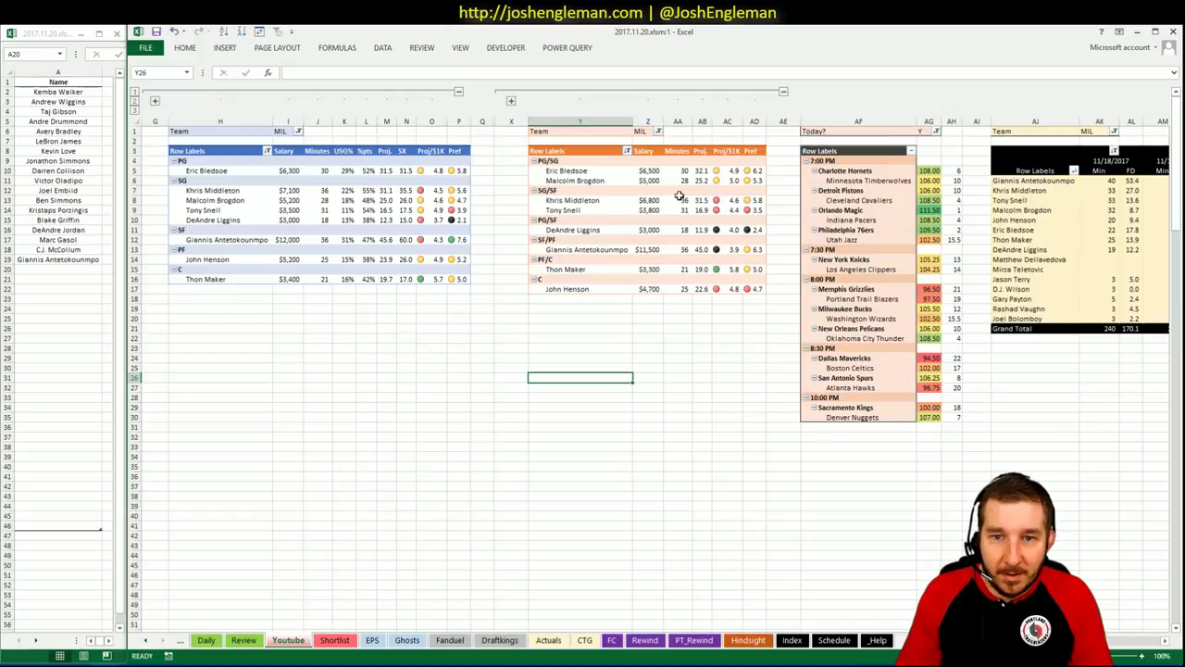
# Step: Filter both player salary pivot tables to team WAS
pyautogui.click(297, 133)
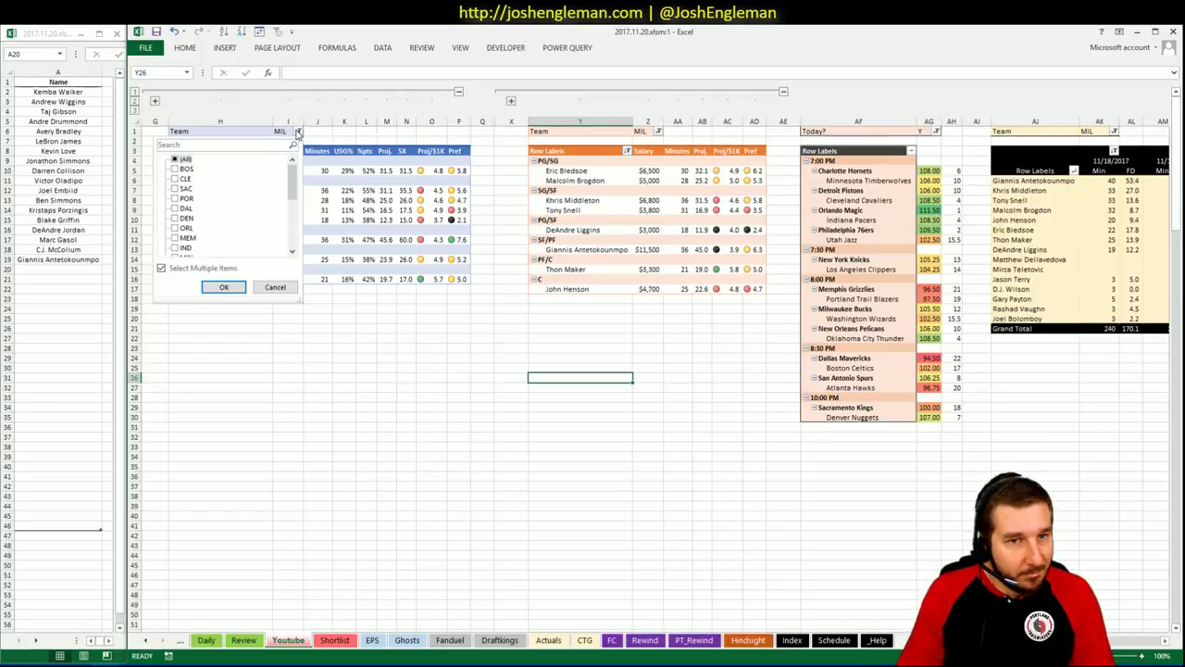
pyautogui.click(242, 146)
pyautogui.write('was')
pyautogui.press('Return')
pyautogui.click(624, 130)
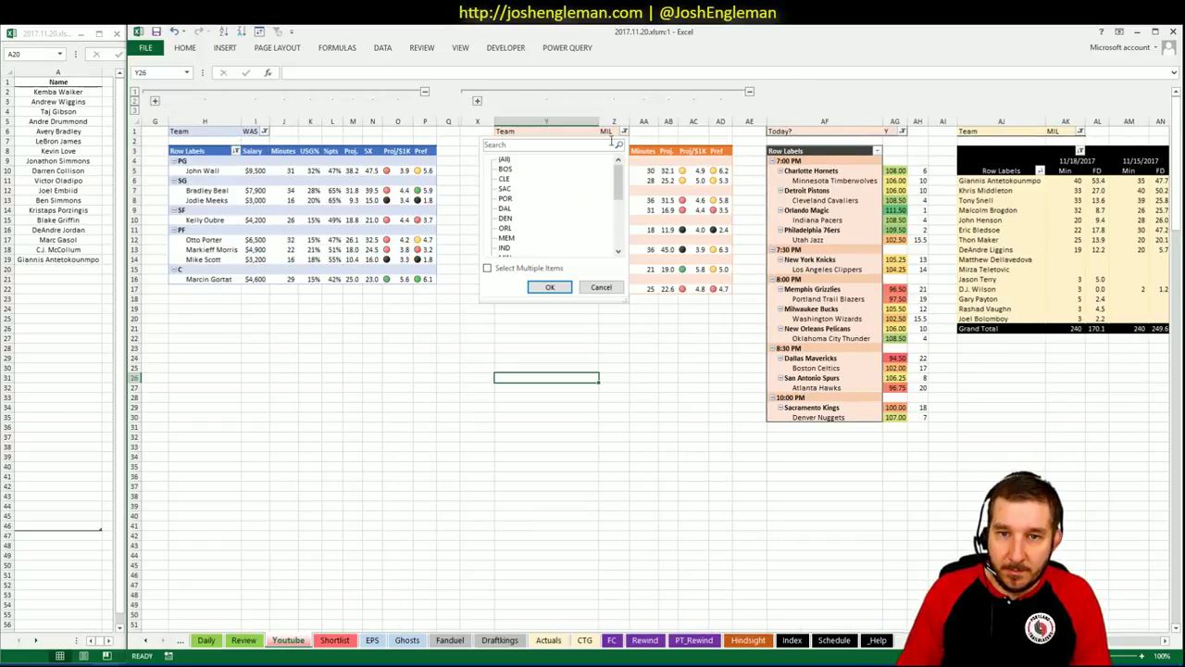
pyautogui.press('Escape')
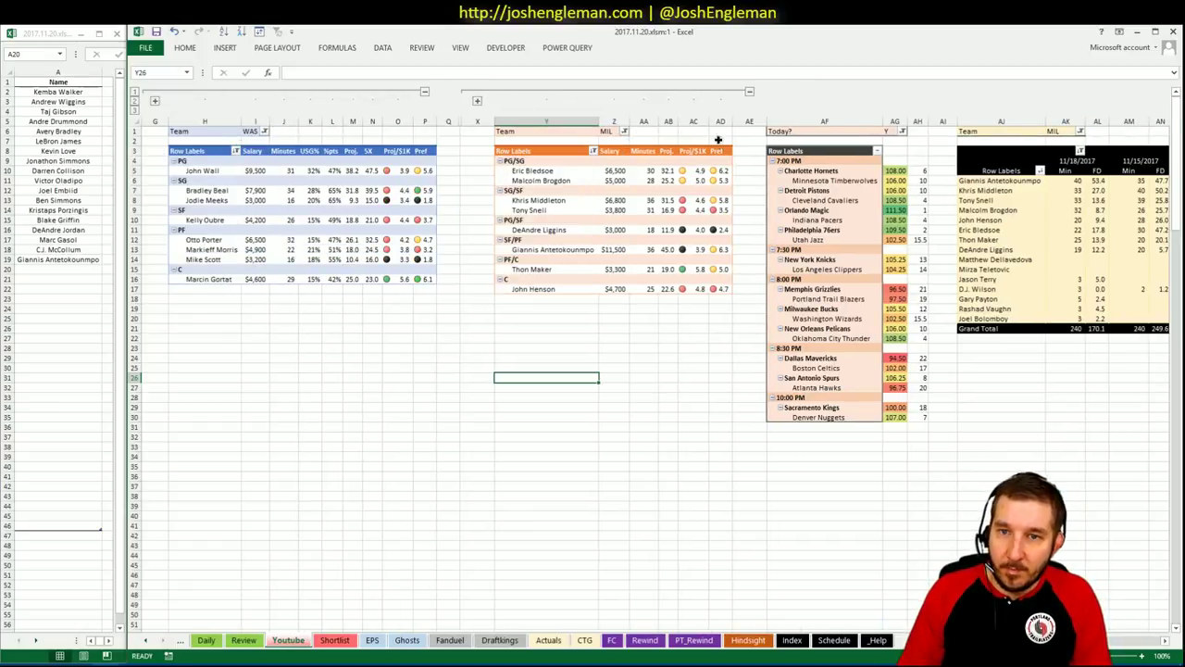
pyautogui.click(614, 131)
pyautogui.click(624, 131)
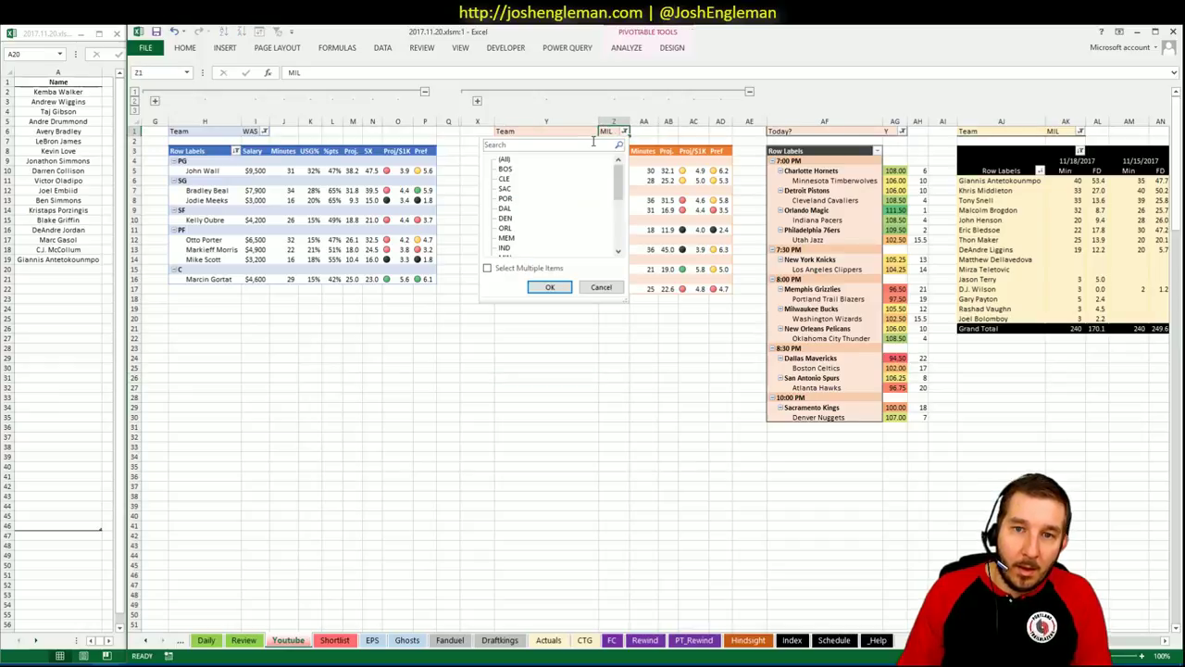
pyautogui.write('was')
pyautogui.press('Return')
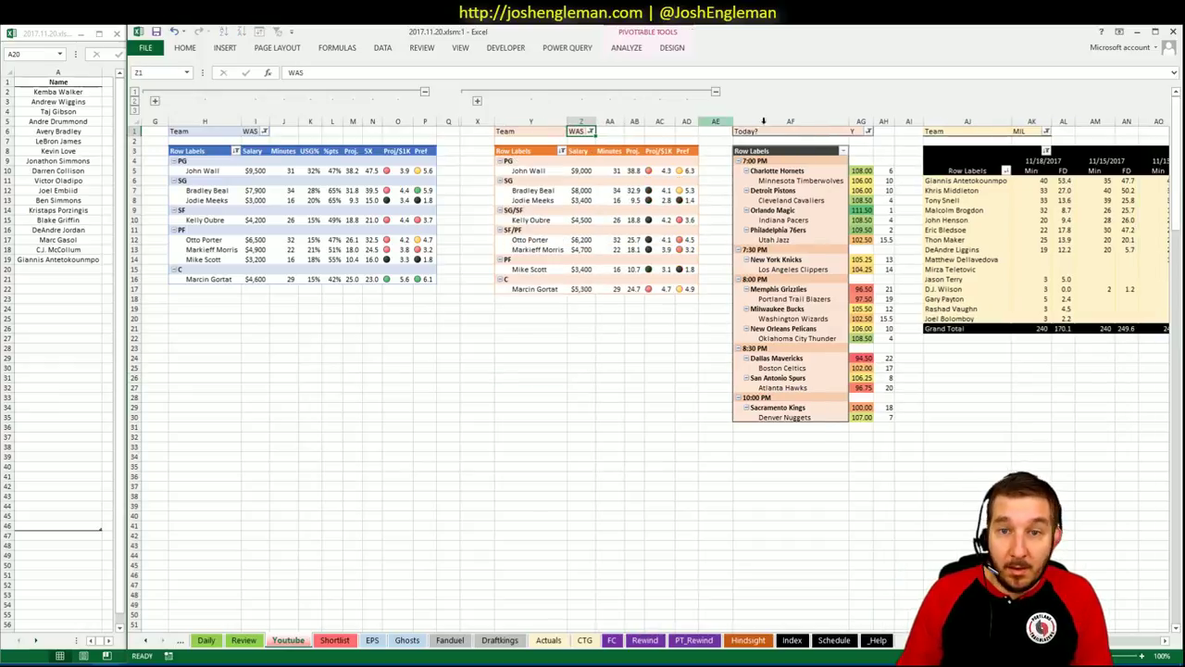
# Step: Filter the recent game log pivot table to team WAS
pyautogui.click(1046, 131)
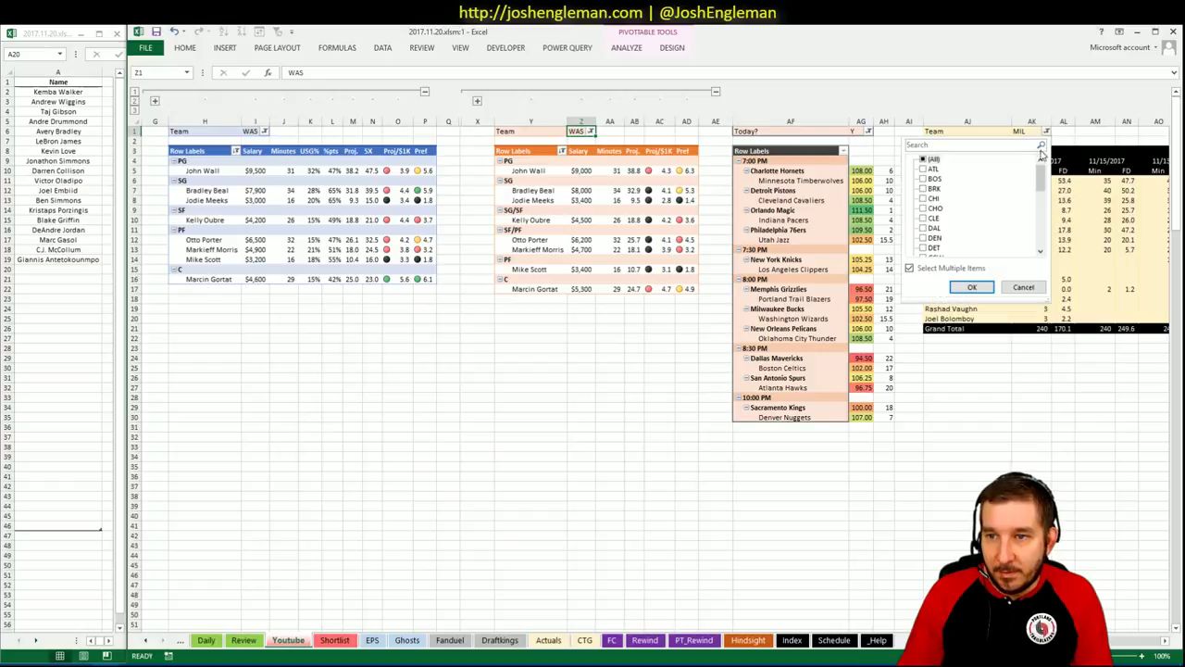
pyautogui.write('was')
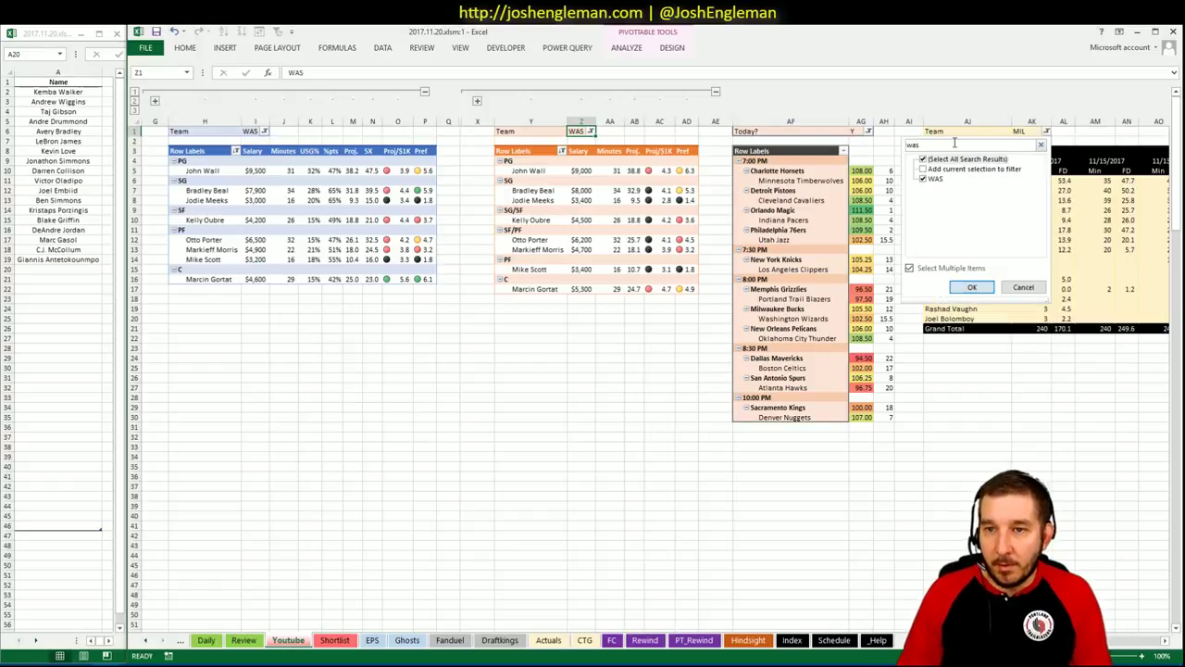
pyautogui.press('Return')
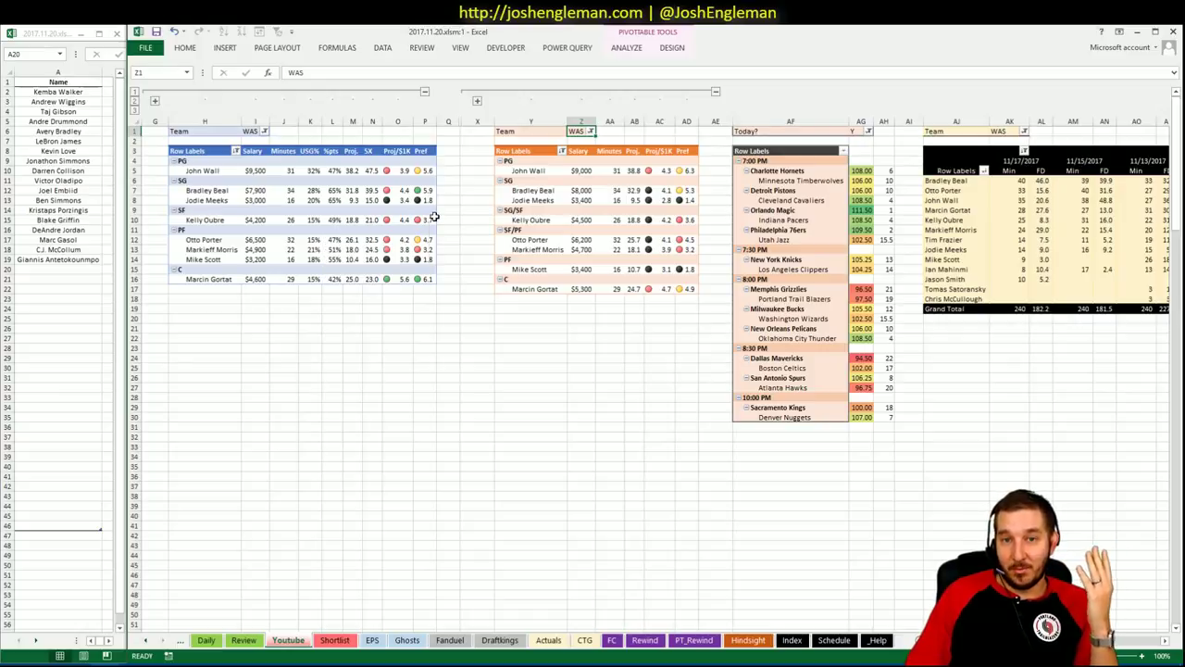
# Step: Examine the Washington players' projections and salaries alongside their minutes and FanDuel points in the recent game logs
pyautogui.click(968, 436)
pyautogui.click(963, 348)
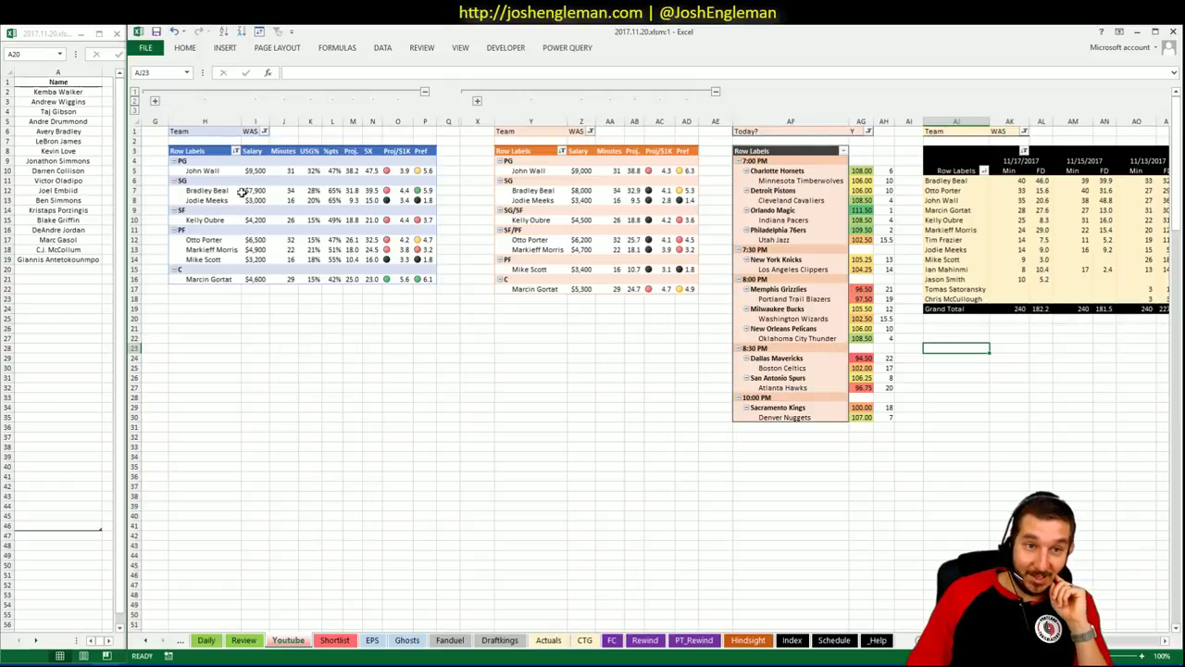
pyautogui.click(220, 296)
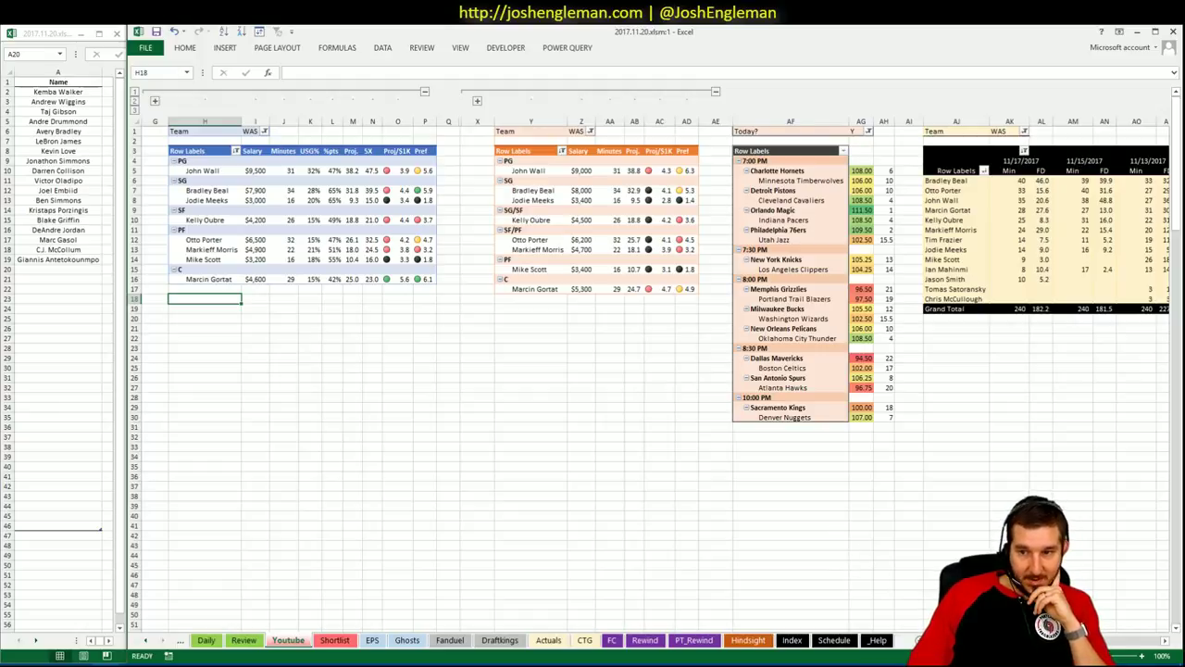
pyautogui.hscroll(4, 648, 370)
pyautogui.hscroll(-4, 648, 371)
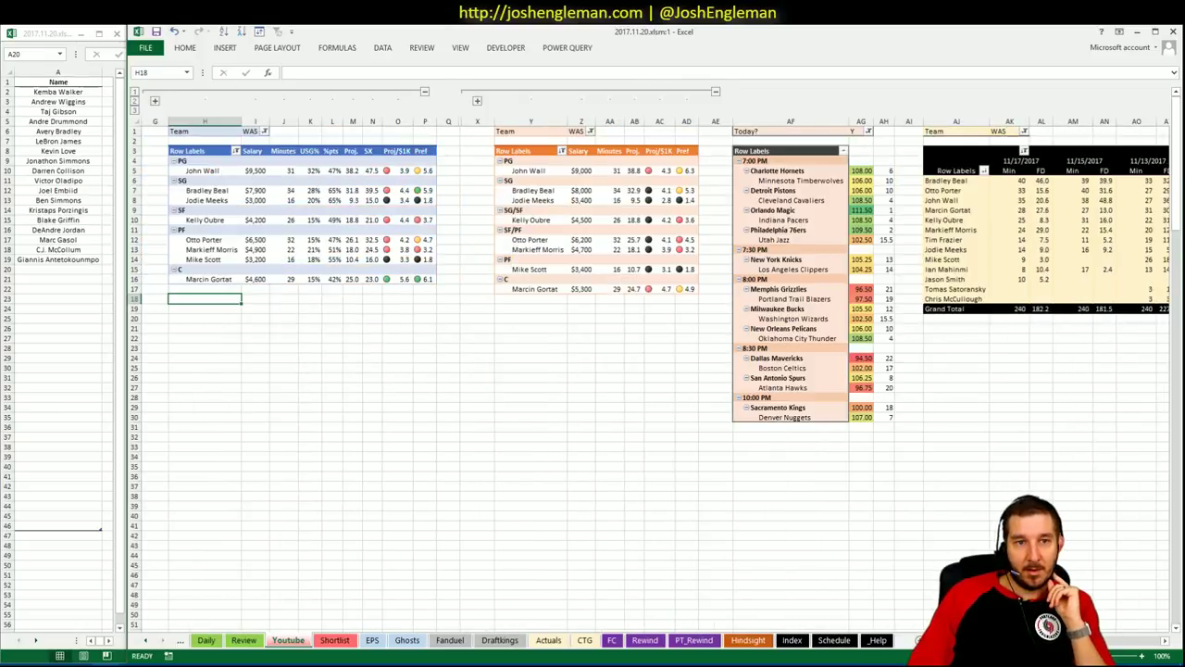
pyautogui.hscroll(4, 649, 370)
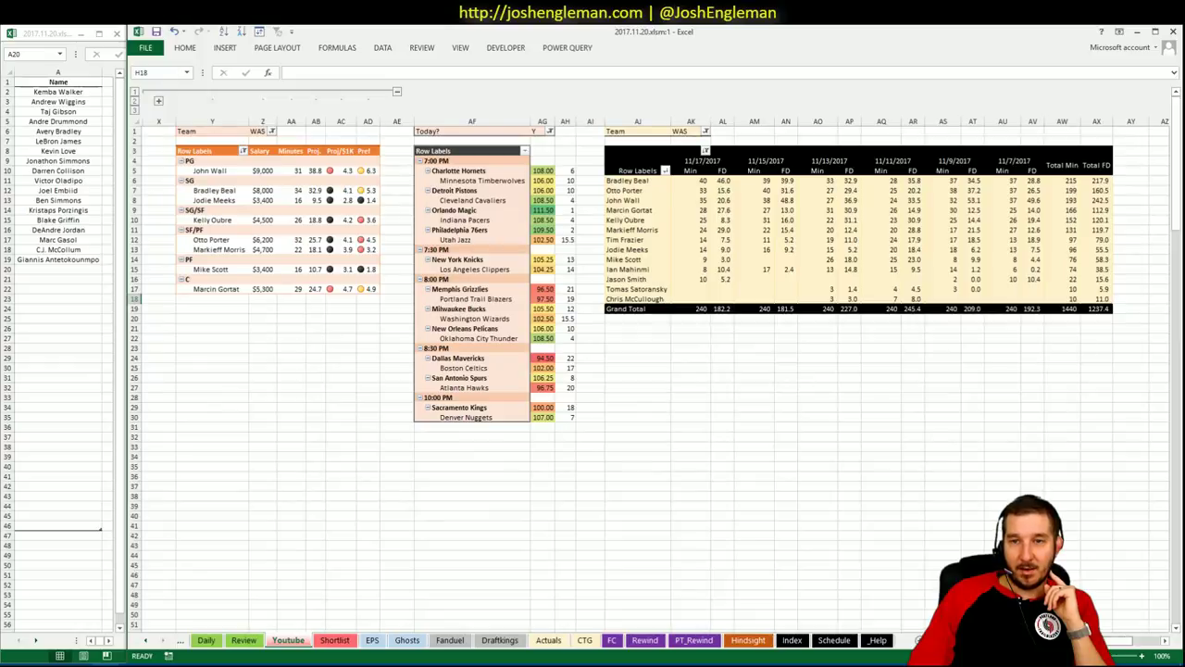
pyautogui.click(791, 182)
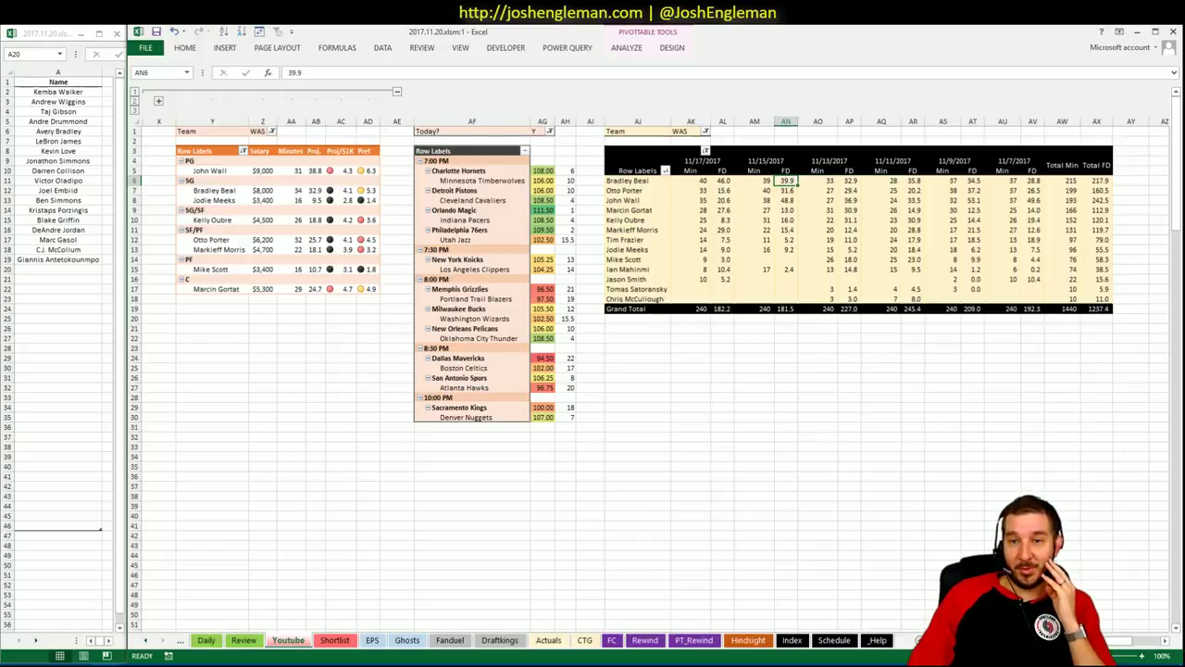
pyautogui.hscroll(-5, 648, 361)
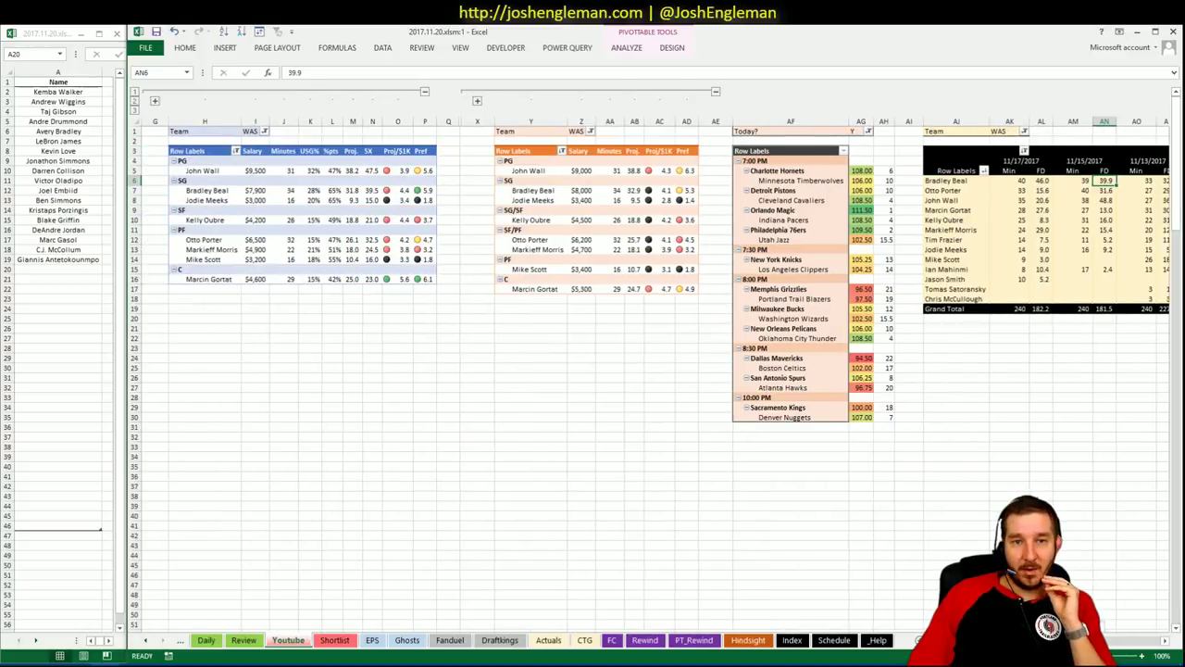
pyautogui.hscroll(1, 648, 361)
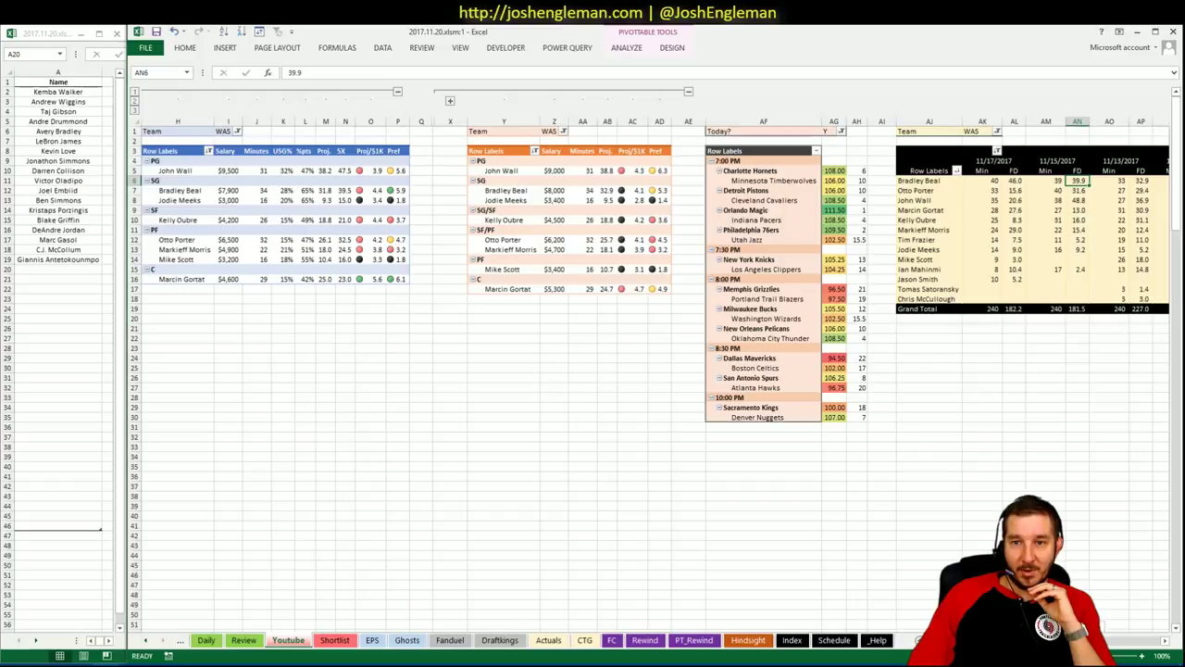
pyautogui.hscroll(-1, 648, 361)
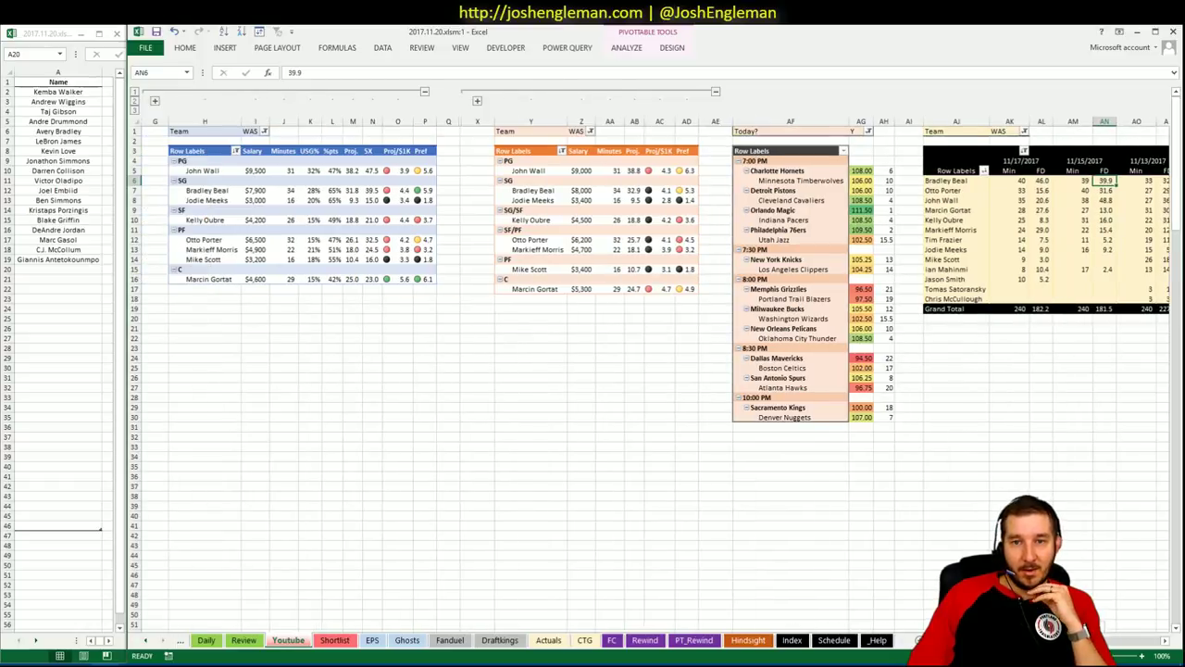
# Step: Add Bradley Beal to the shortlist in cell A20
pyautogui.click(86, 269)
pyautogui.write('Bradley Beal')
pyautogui.press('Return')
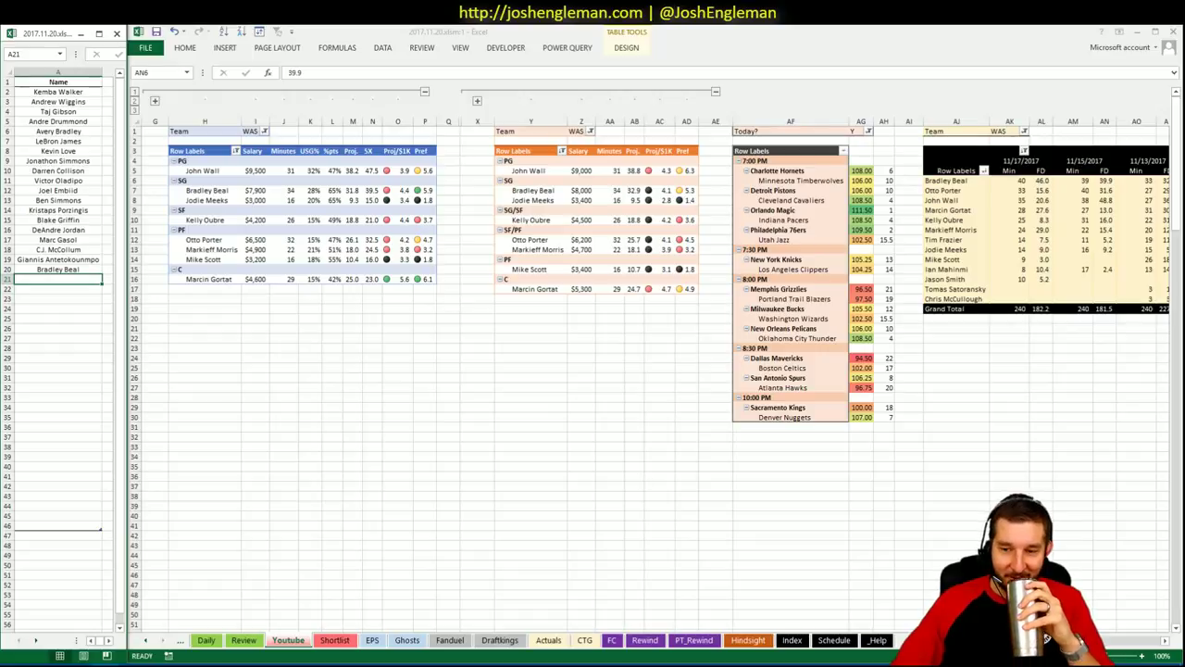
# Step: Check the remaining Washington players' game logs and add Marcin Gortat to the shortlist in cell A21
pyautogui.hscroll(3, 648, 371)
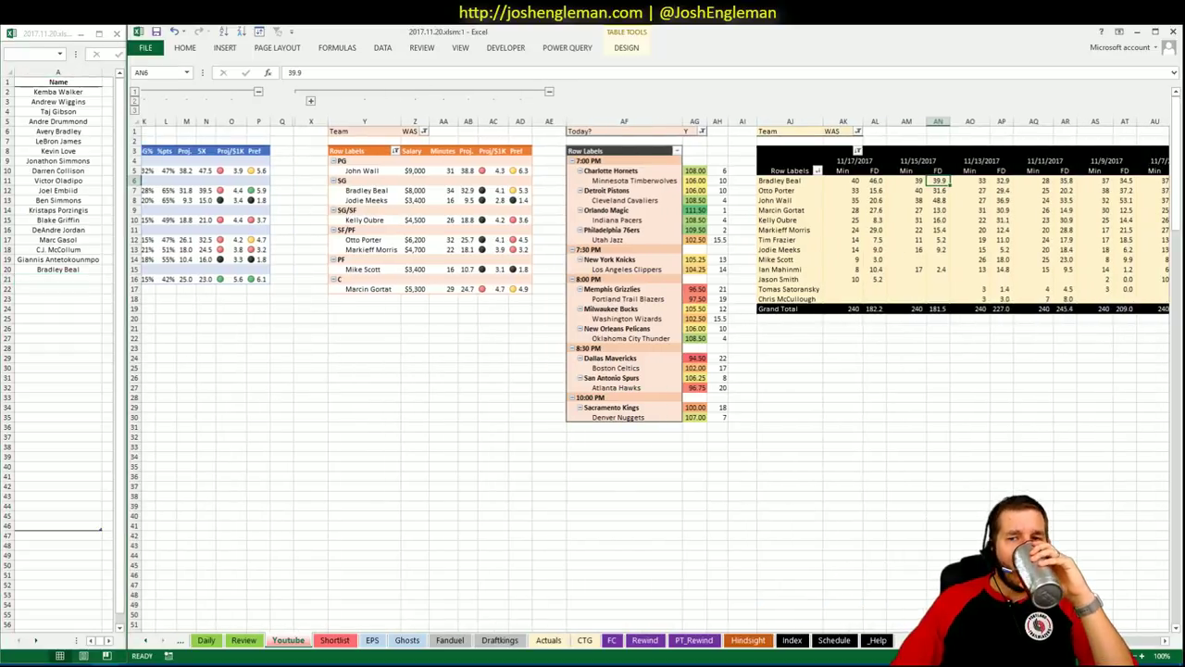
pyautogui.hscroll(-1, 648, 371)
pyautogui.hscroll(-2, 648, 370)
pyautogui.hscroll(-2, 648, 370)
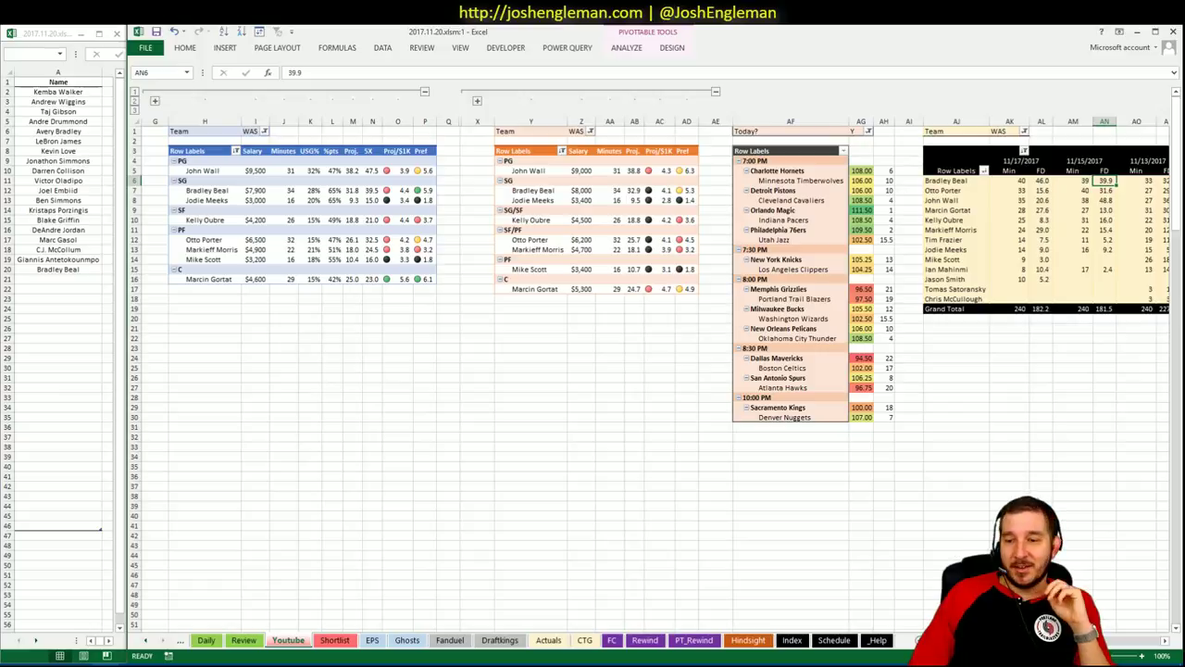
pyautogui.hscroll(3, 761, 555)
pyautogui.hscroll(-3, 760, 554)
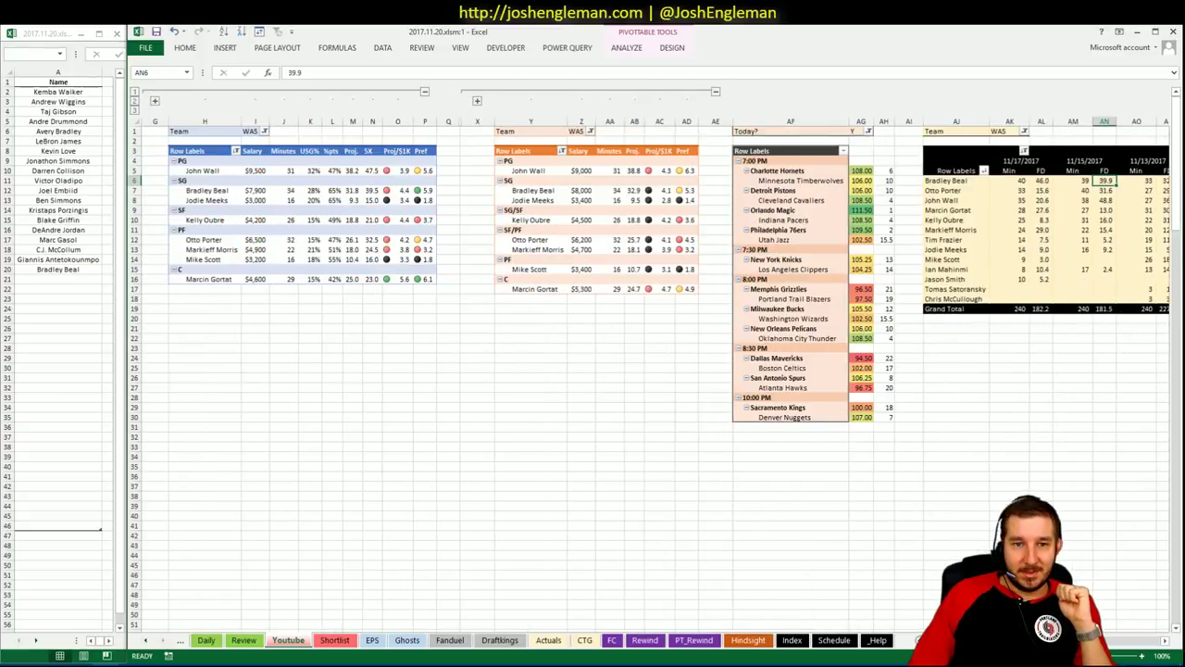
pyautogui.hscroll(5, 657, 370)
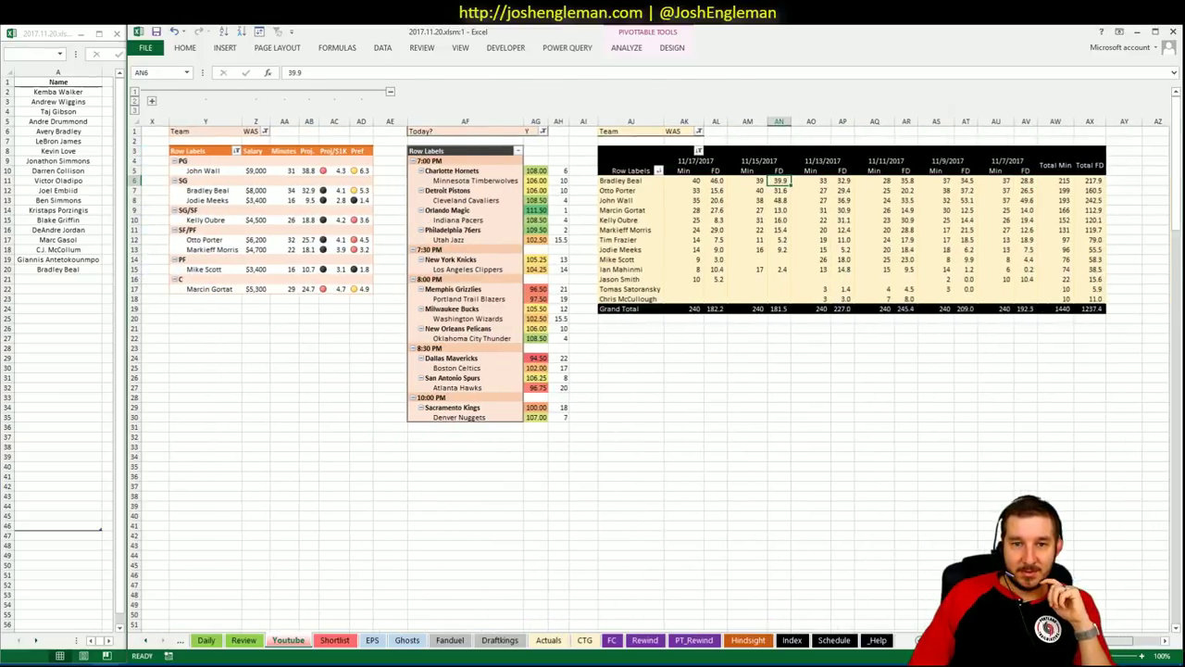
pyautogui.hscroll(1, 656, 358)
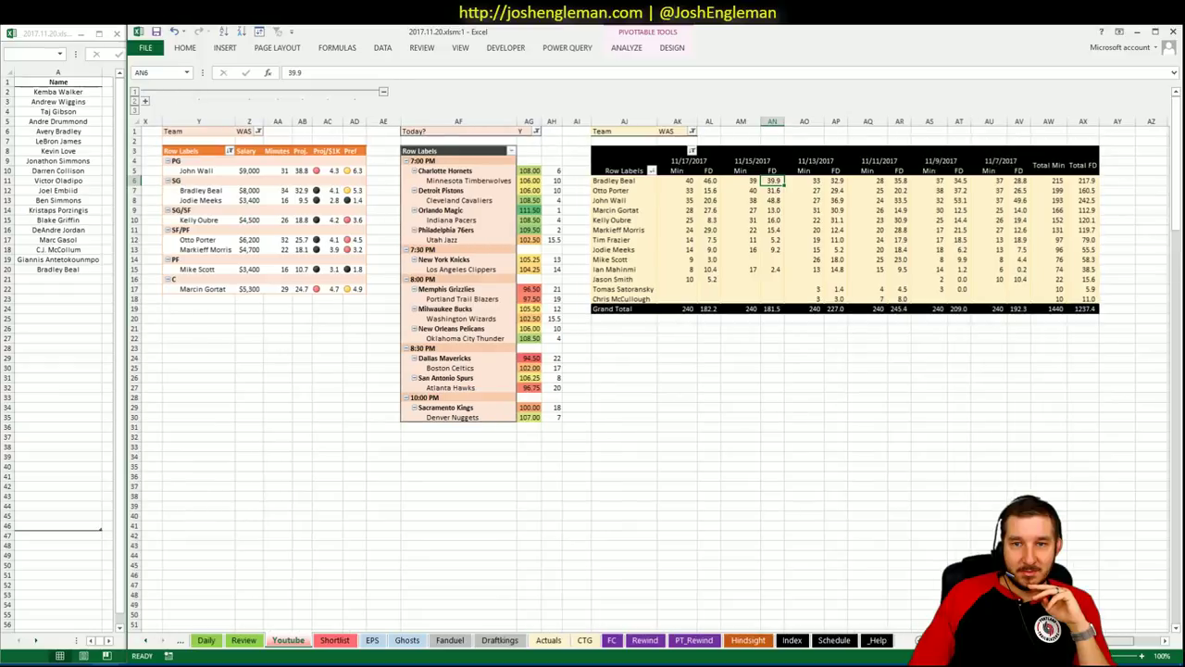
pyautogui.hscroll(-5, 648, 371)
pyautogui.click(41, 280)
pyautogui.write('Marcin Gortat')
pyautogui.press('Return')
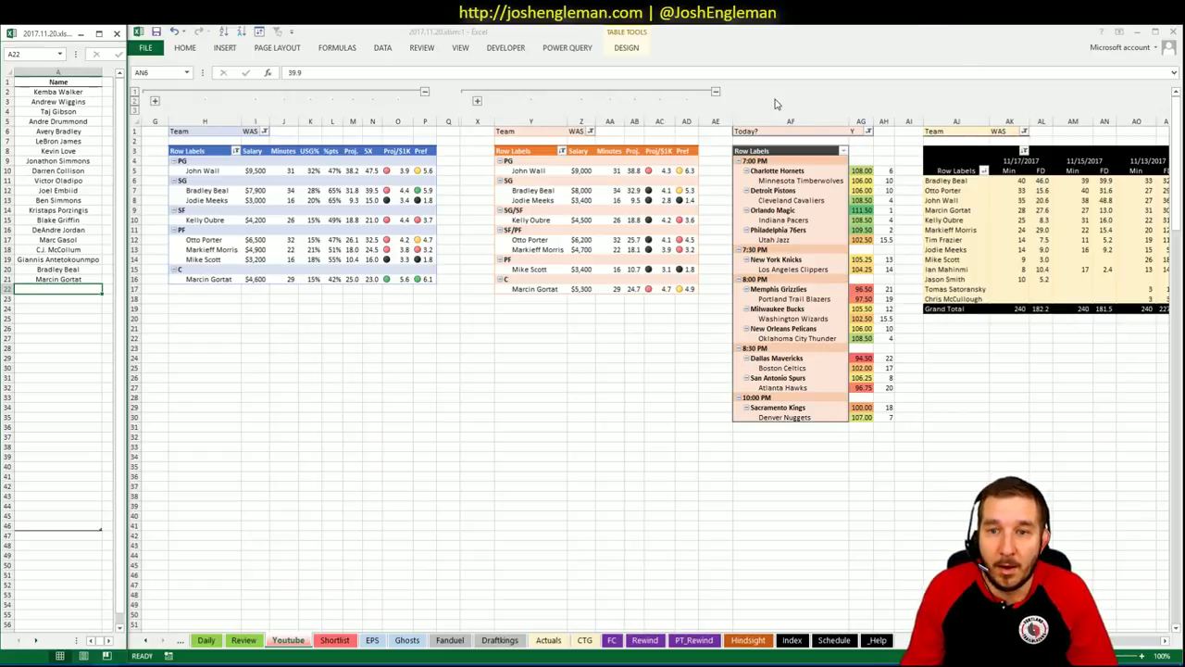
# Step: Filter both player salary pivot tables to team NOP
pyautogui.click(264, 131)
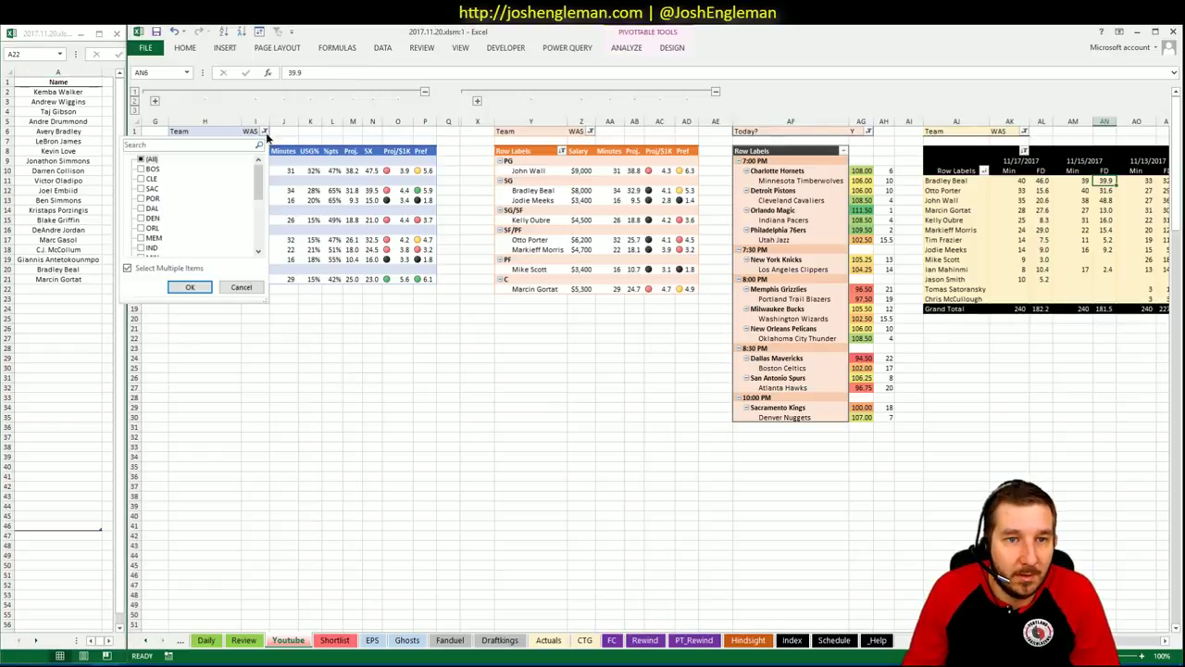
pyautogui.scroll(-5, 258, 185)
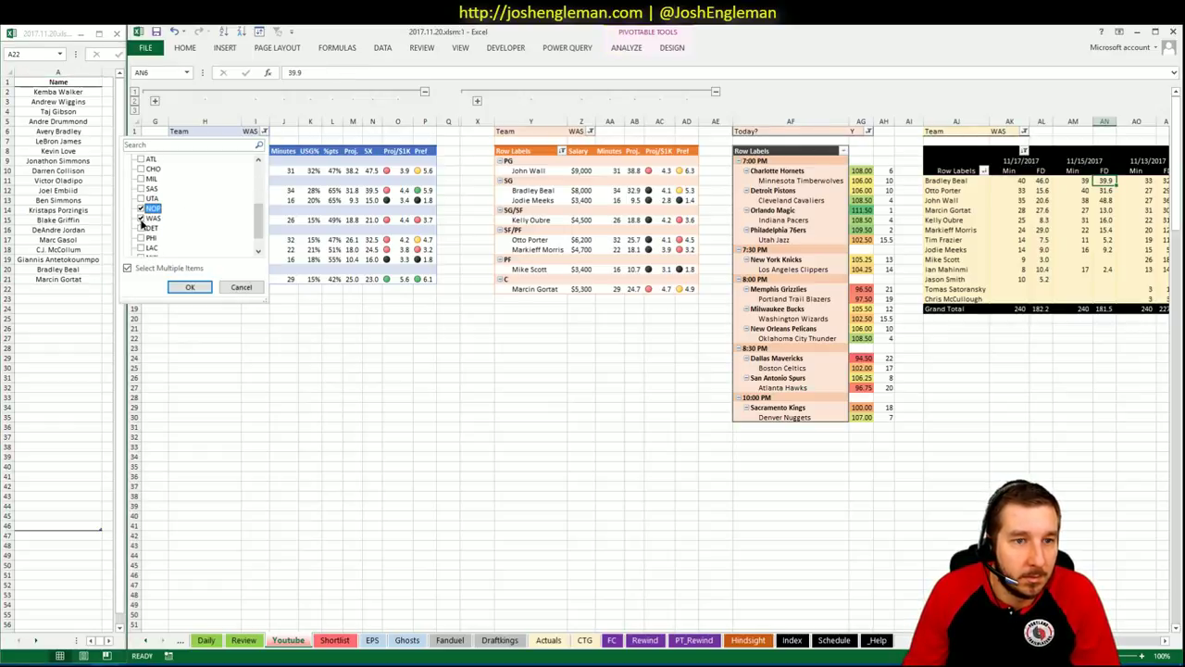
pyautogui.click(142, 220)
pyautogui.click(190, 287)
pyautogui.click(605, 131)
pyautogui.click(606, 132)
pyautogui.click(605, 131)
pyautogui.scroll(-5, 496, 221)
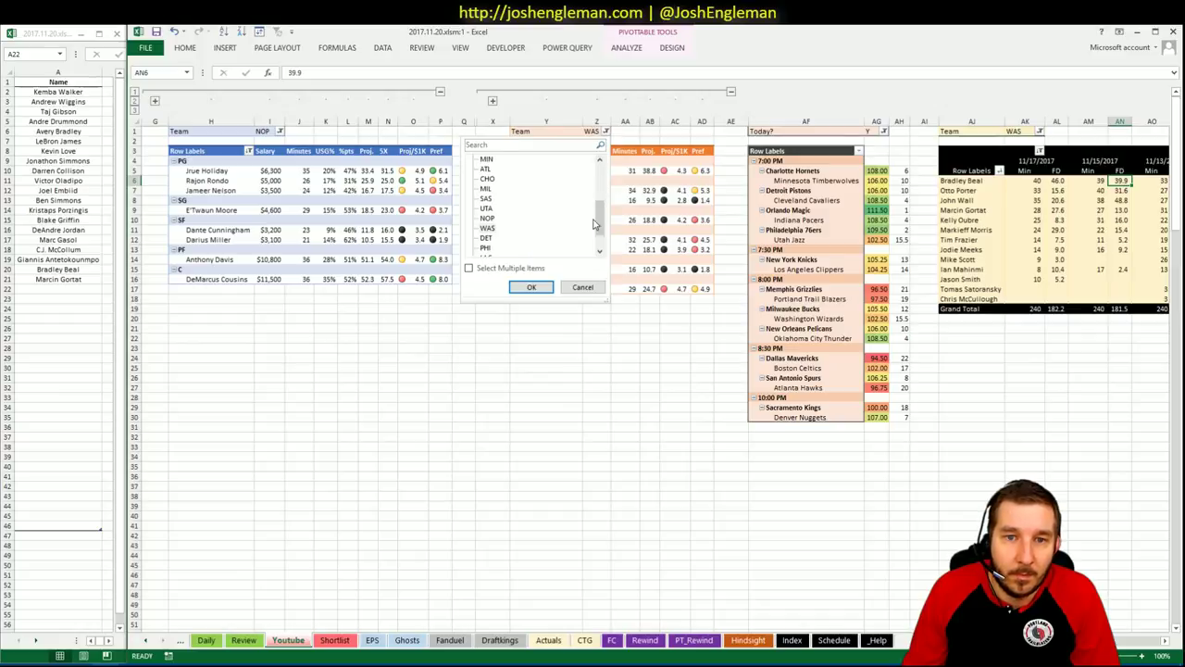
pyautogui.click(488, 218)
pyautogui.click(532, 287)
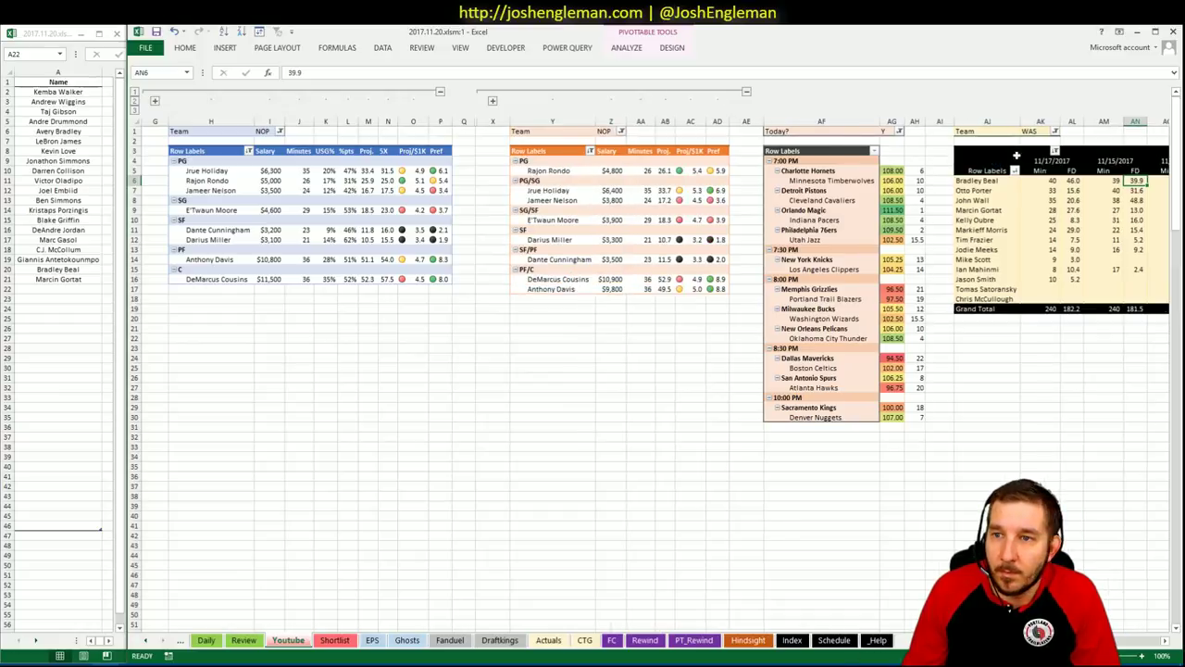
# Step: Include team NOP alongside WAS in the game log pivot table's team filter
pyautogui.click(1055, 132)
pyautogui.moveTo(1052, 175); pyautogui.dragTo(1050, 215)
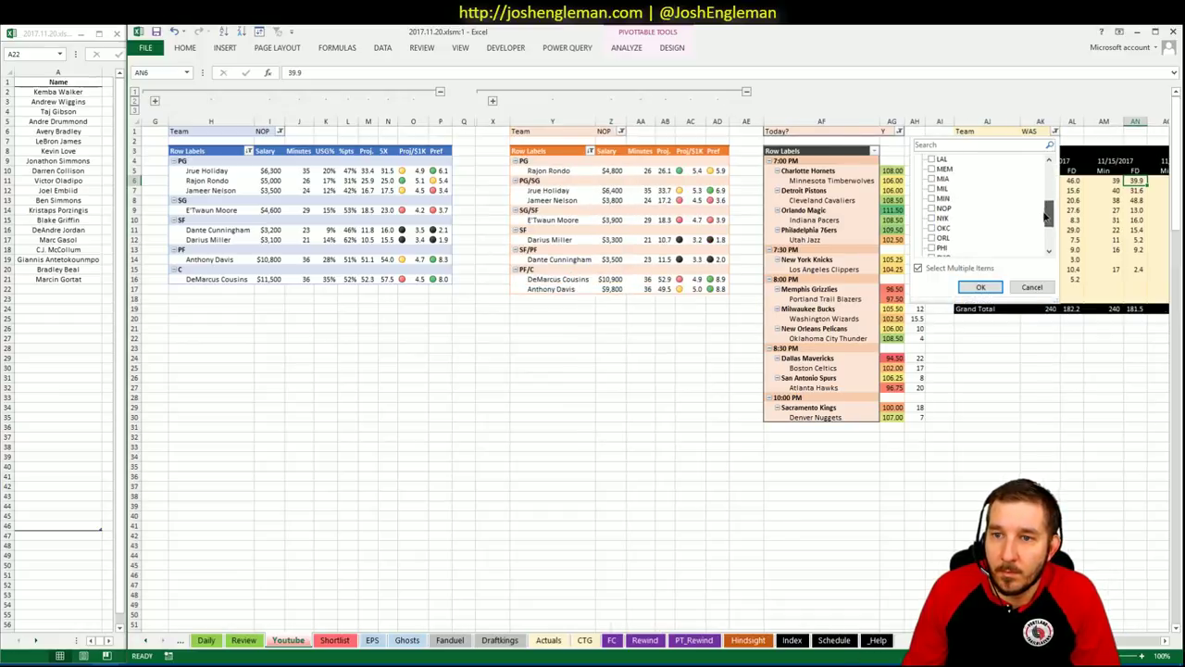
pyautogui.click(938, 209)
pyautogui.click(981, 287)
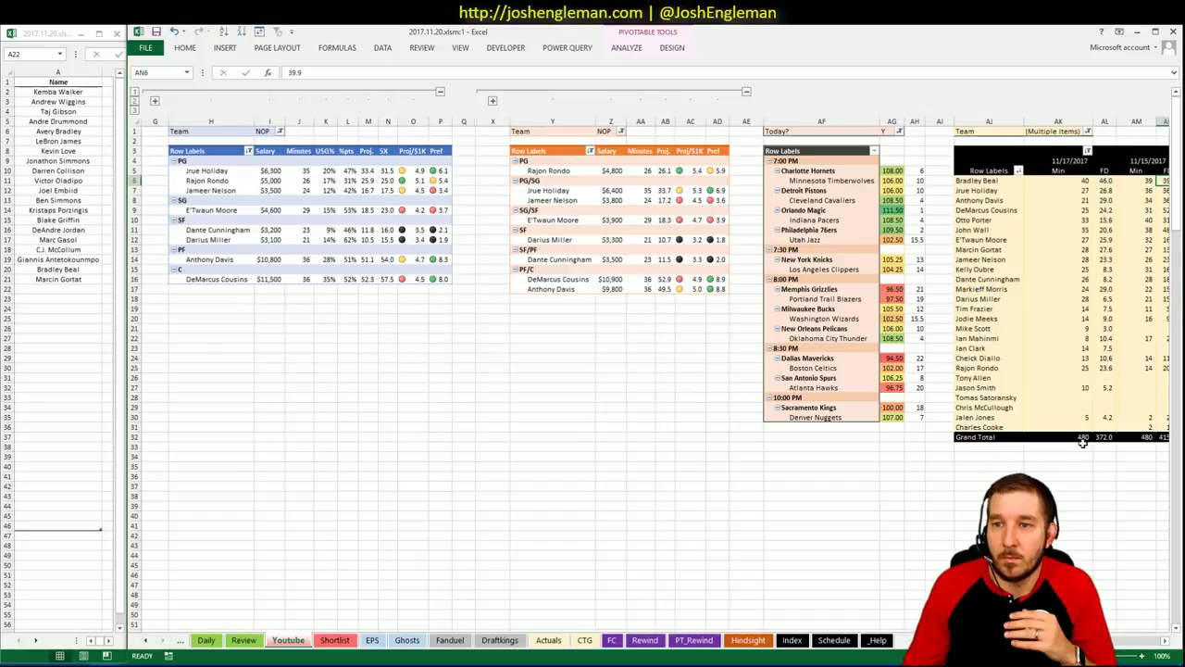
# Step: Restrict the game log pivot table's team filter to NOP only
pyautogui.click(1087, 131)
pyautogui.click(1021, 133)
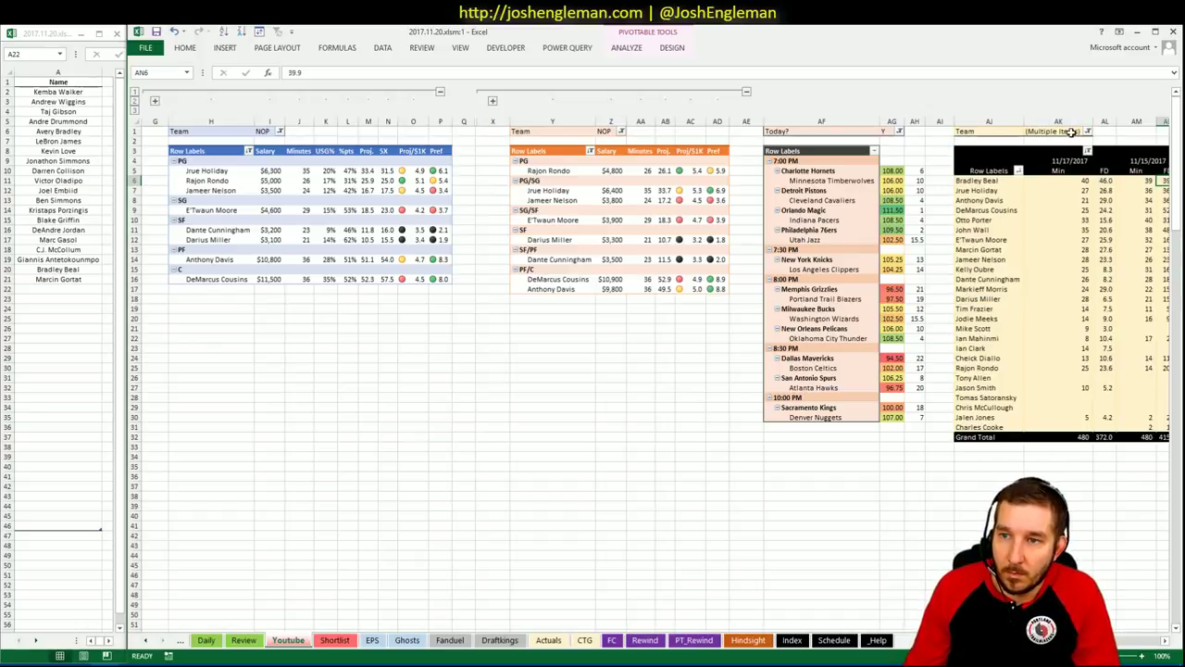
pyautogui.click(1087, 132)
pyautogui.click(1053, 146)
pyautogui.write('n')
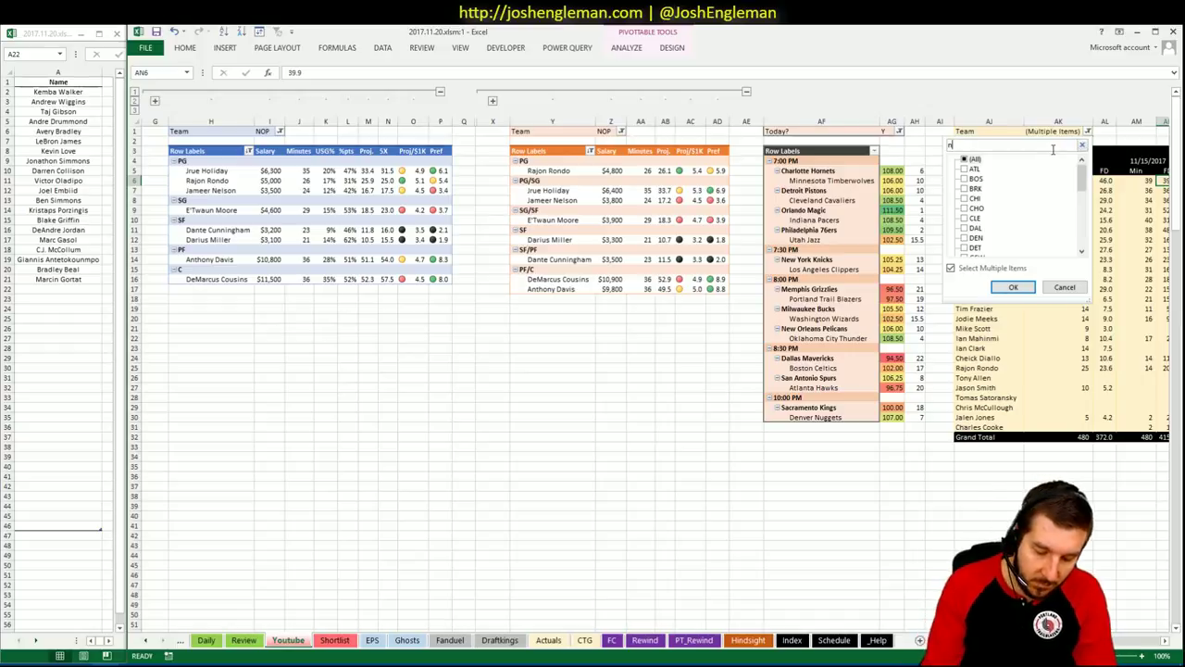
pyautogui.write('op')
pyautogui.press('Return')
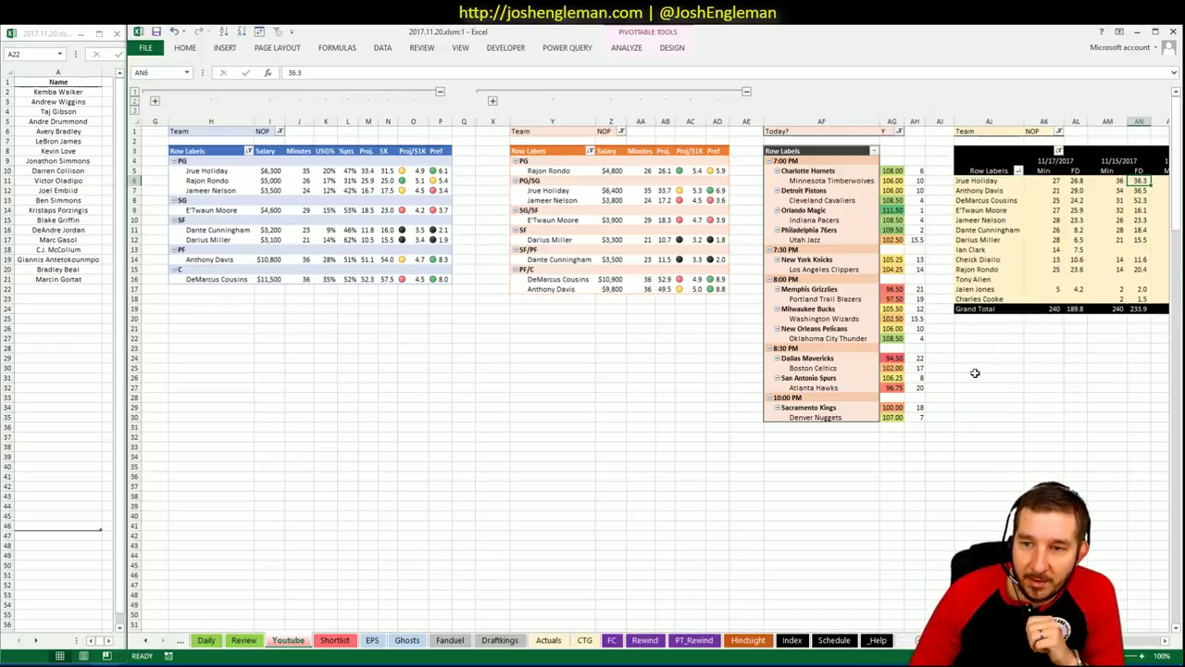
# Step: Examine the New Orleans Pelicans' scoring rank in the odds table and the NOP player projections
pyautogui.click(922, 329)
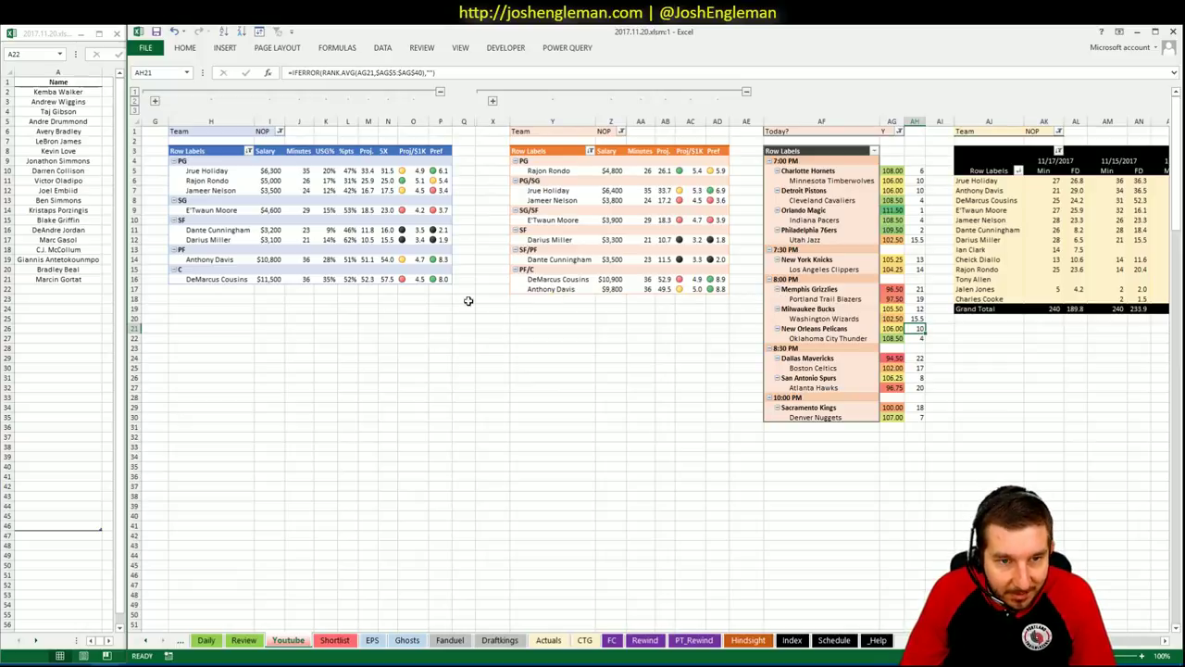
pyautogui.click(325, 299)
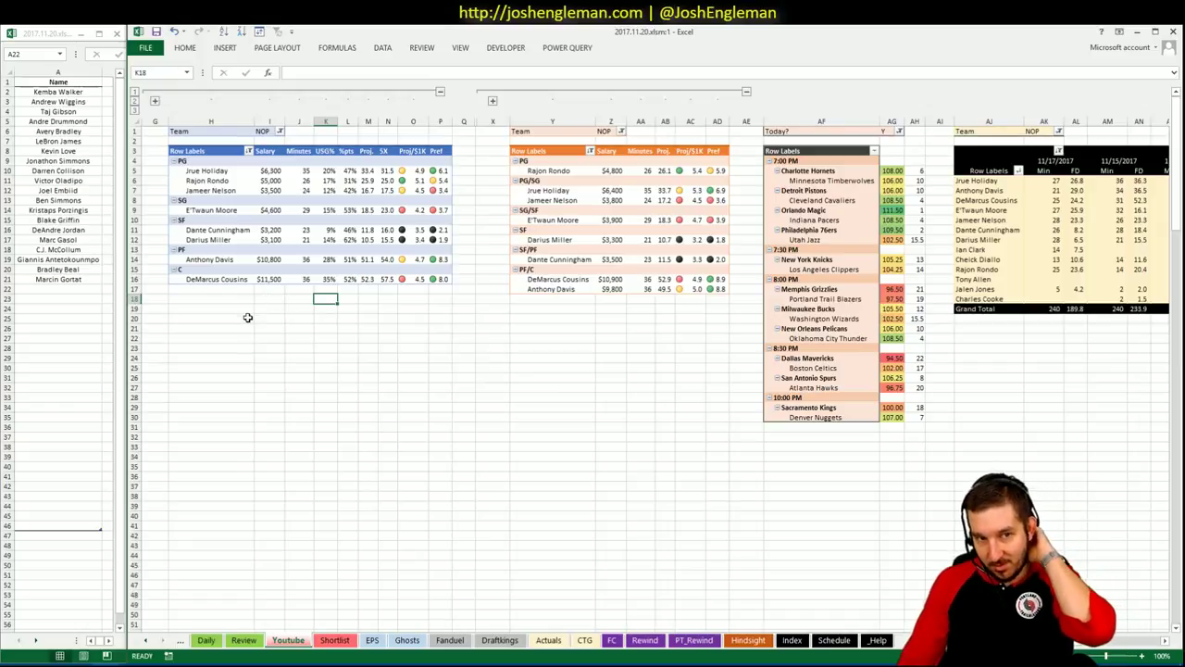
pyautogui.click(76, 287)
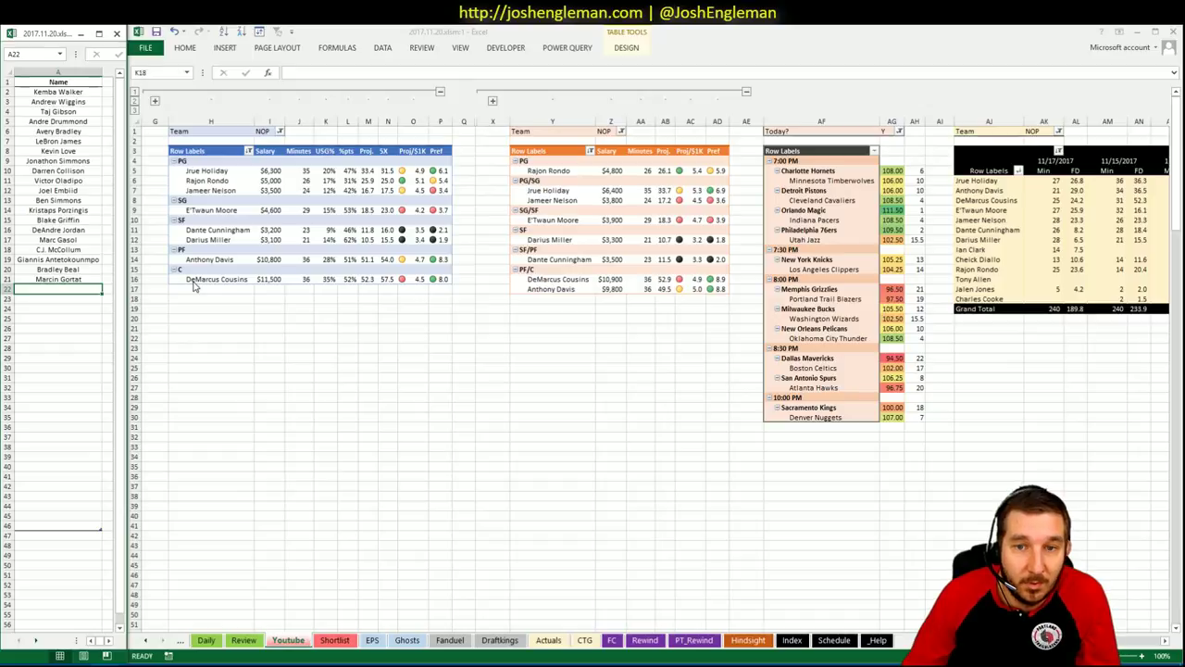
# Step: Filter both player salary pivot tables to team OKC
pyautogui.click(280, 136)
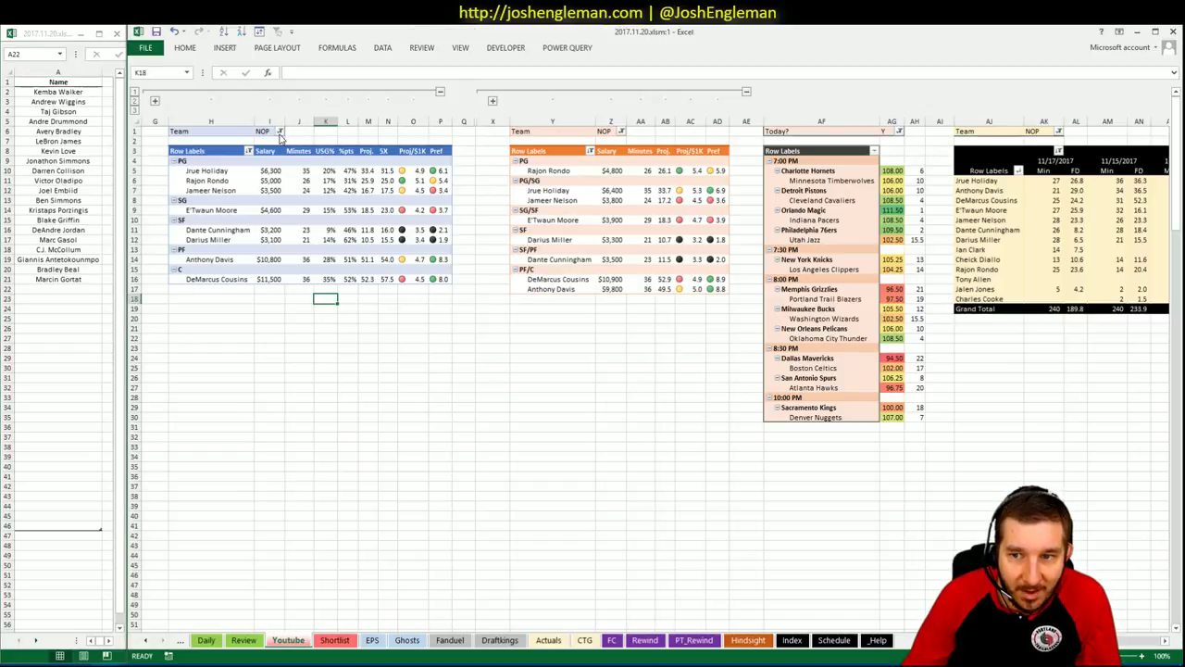
pyautogui.click(280, 133)
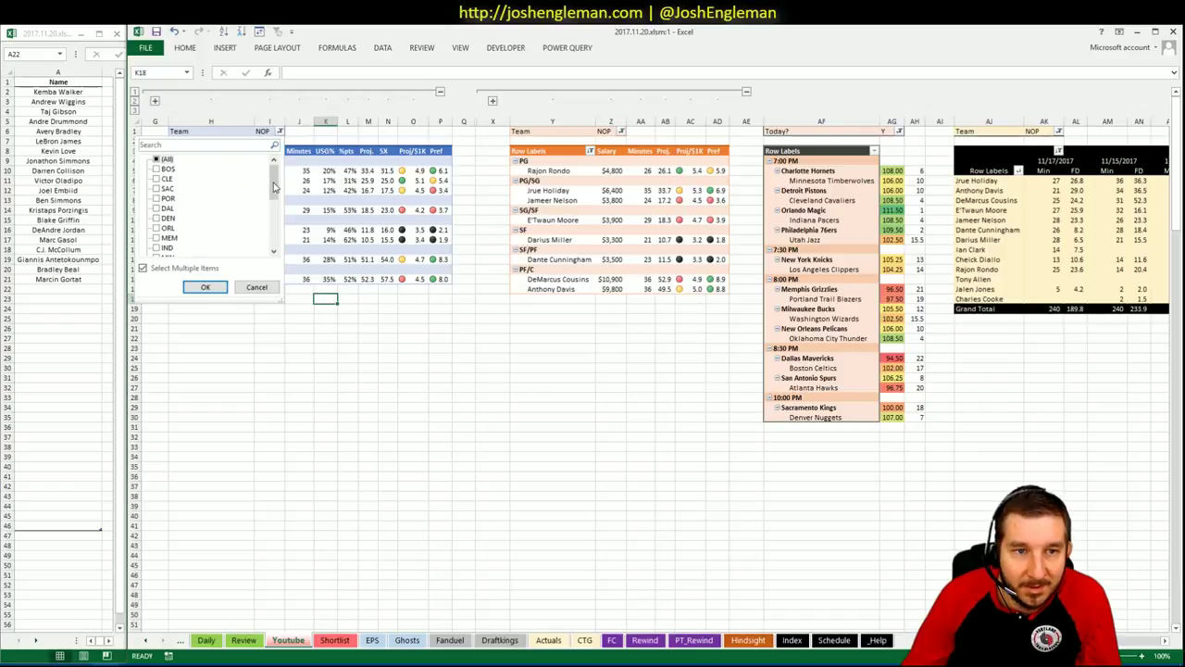
pyautogui.click(156, 159)
pyautogui.scroll(-7, 275, 231)
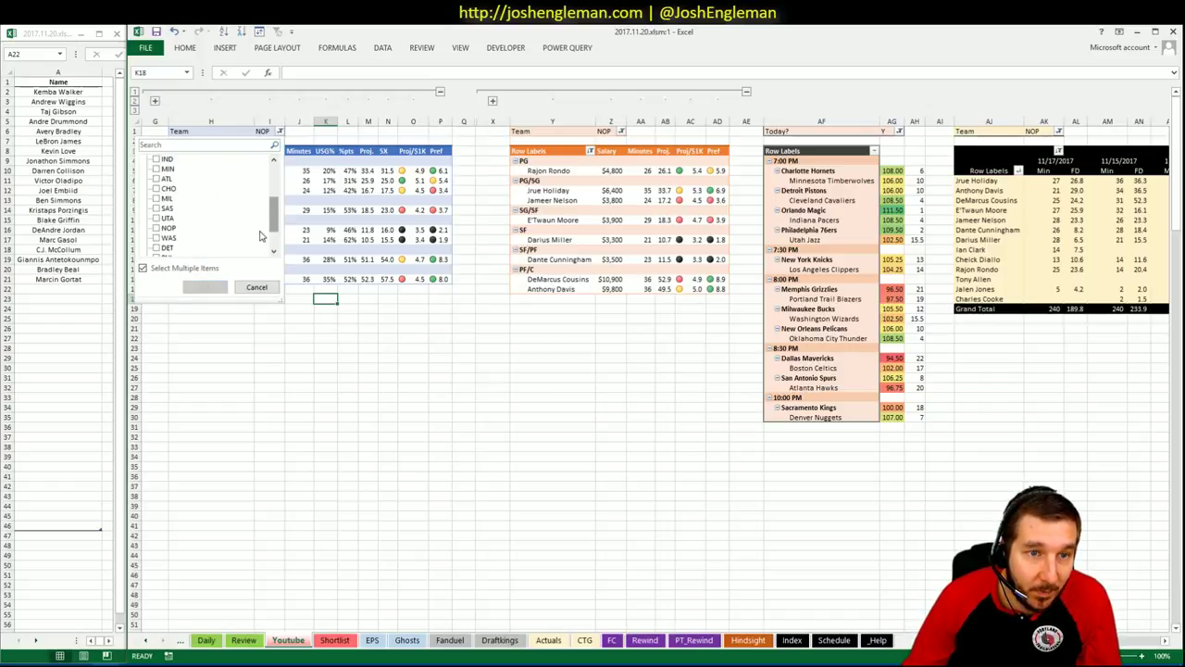
pyautogui.click(158, 247)
pyautogui.click(204, 287)
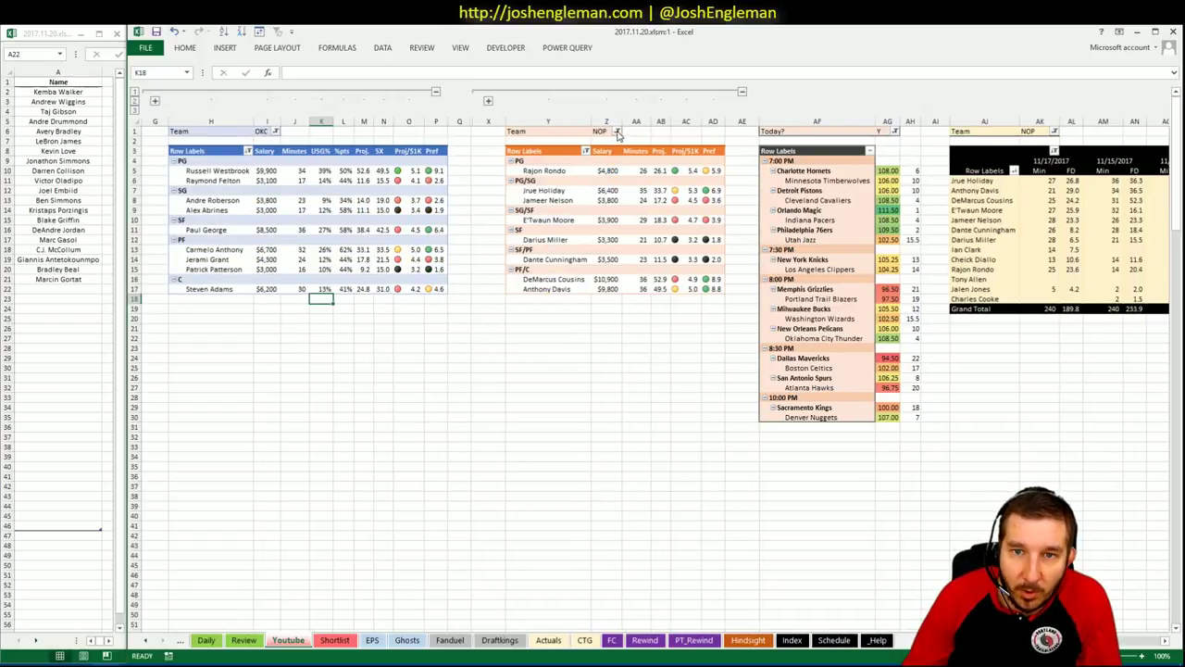
pyautogui.click(617, 132)
pyautogui.click(536, 144)
pyautogui.write('okc')
pyautogui.press('Return')
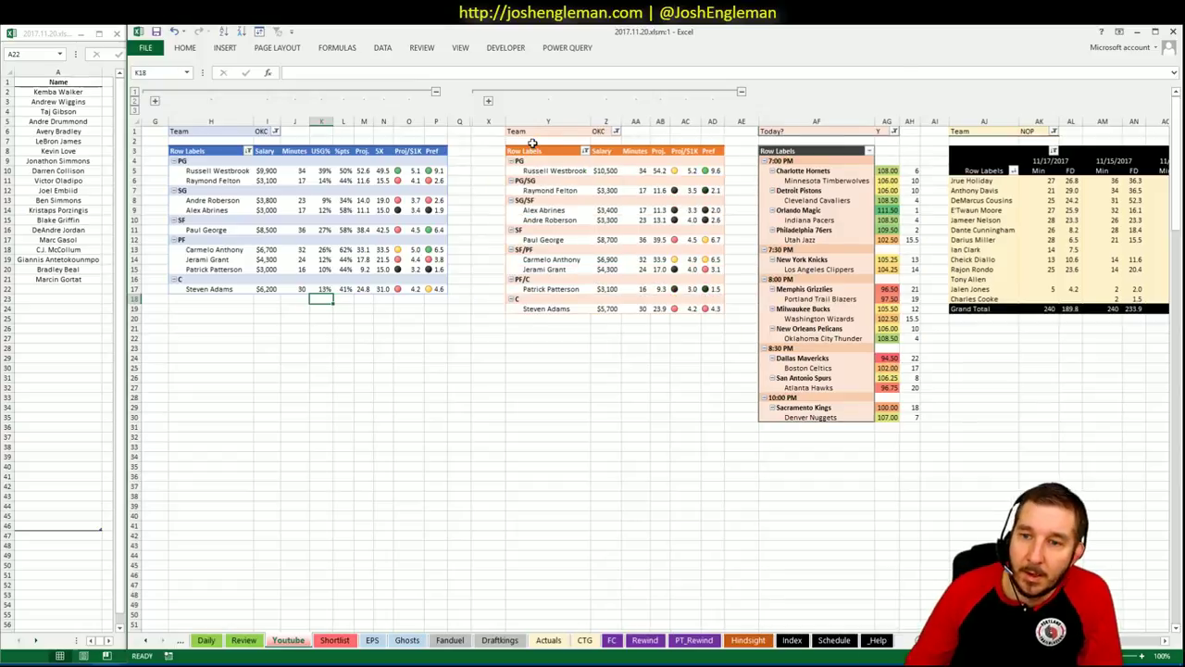
# Step: Filter the game log pivot table to team OKC
pyautogui.click(1053, 132)
pyautogui.click(1008, 144)
pyautogui.write('okc')
pyautogui.press('Return')
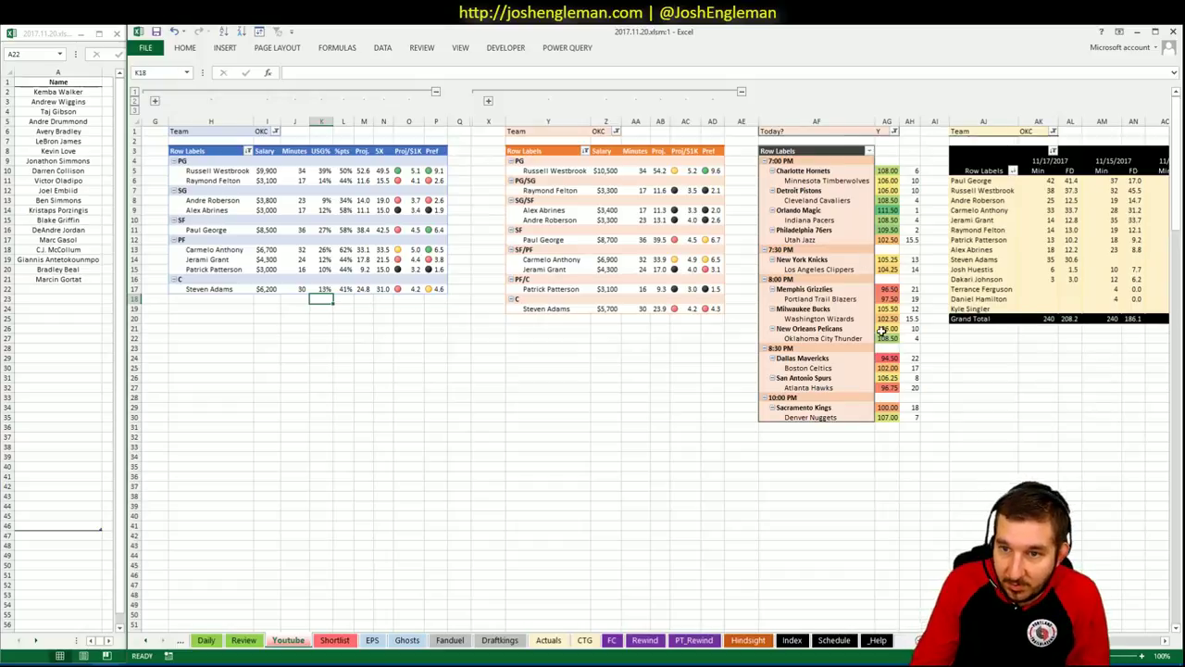
# Step: Check the Pelicans and Thunder odds and the OKC game logs, and add Russell Westbrook to the shortlist in cell A22
pyautogui.moveTo(885, 328); pyautogui.dragTo(891, 335)
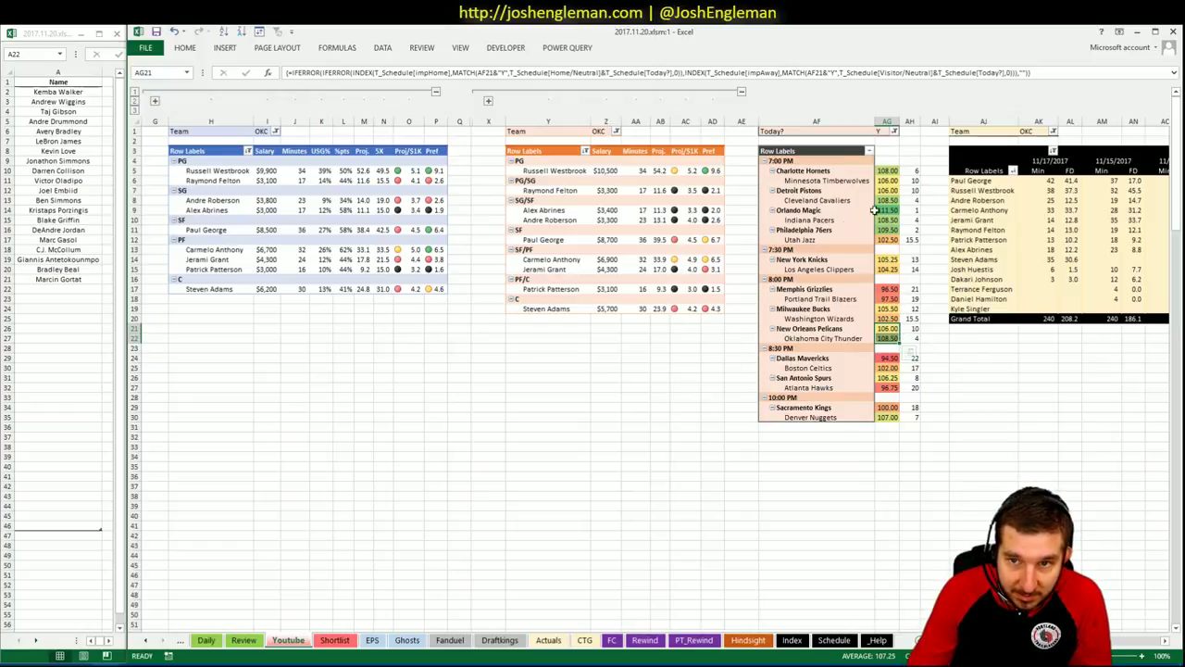
pyautogui.click(690, 357)
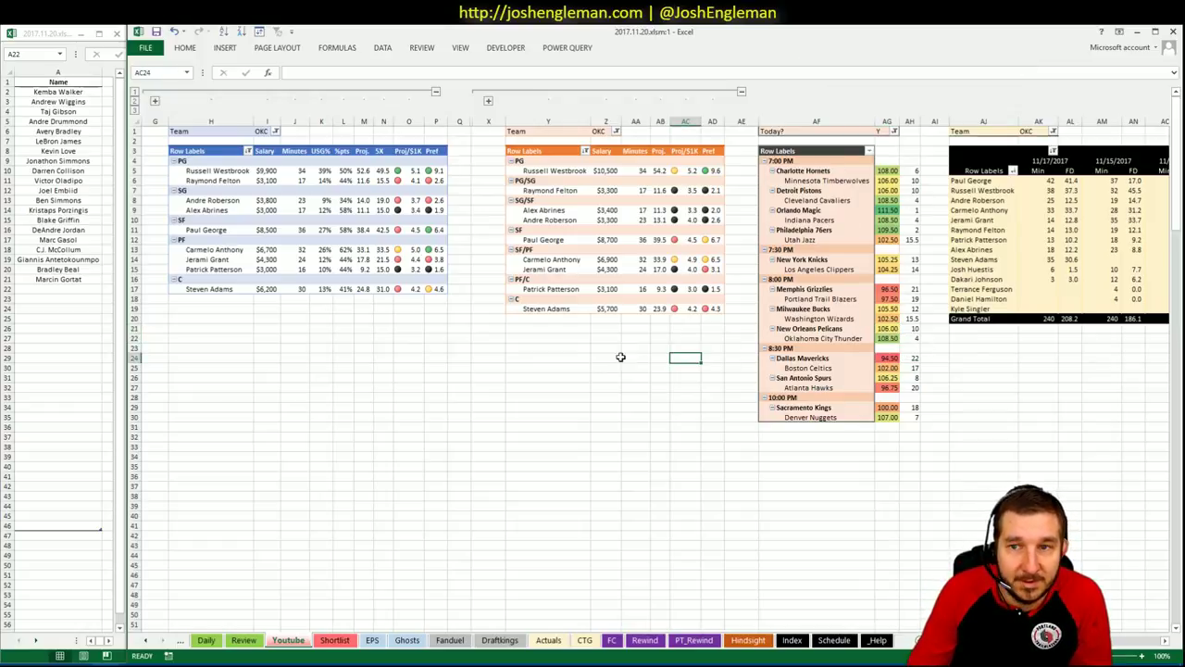
pyautogui.click(512, 341)
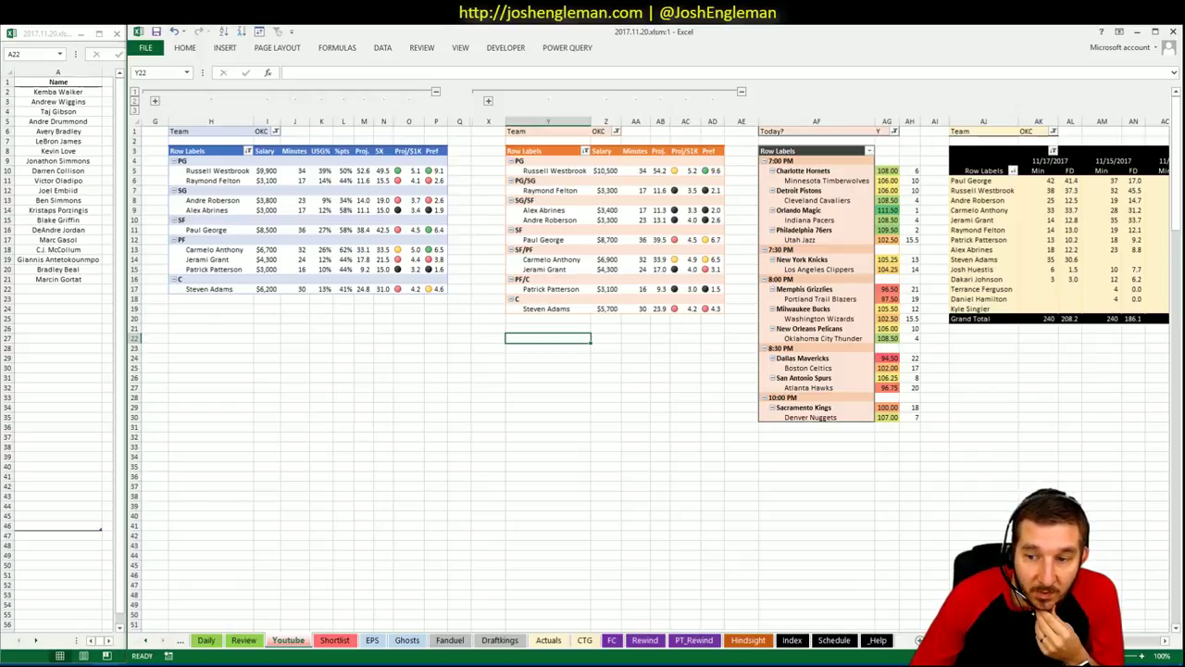
pyautogui.hscroll(5, 592, 324)
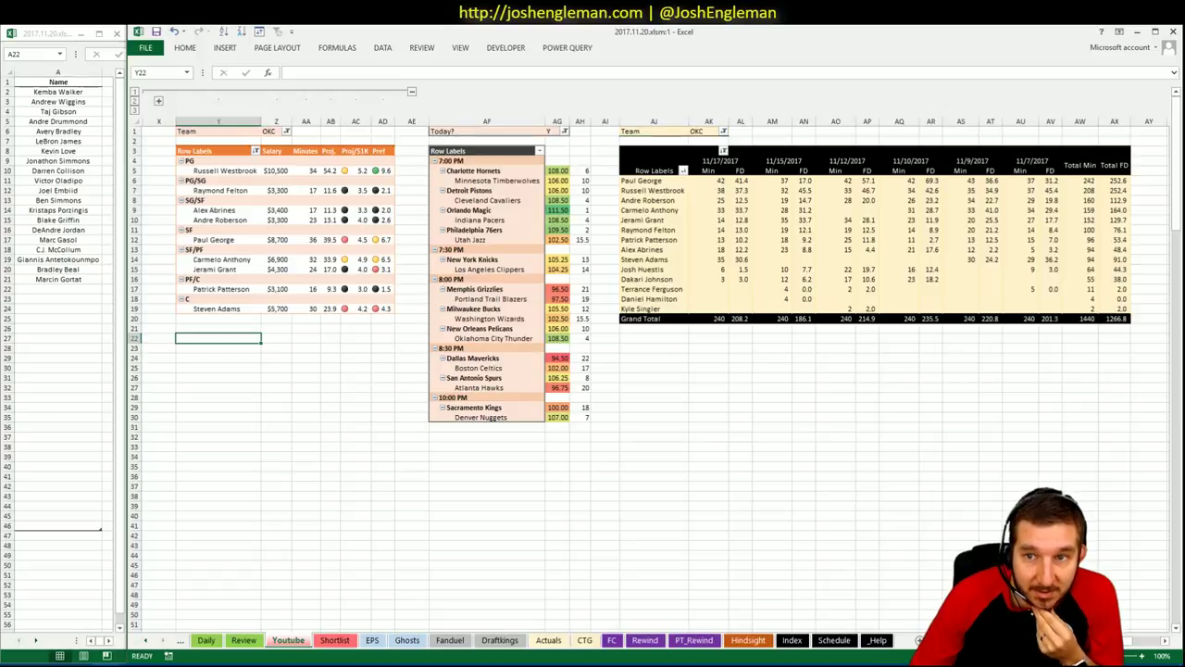
pyautogui.hscroll(-5, 593, 324)
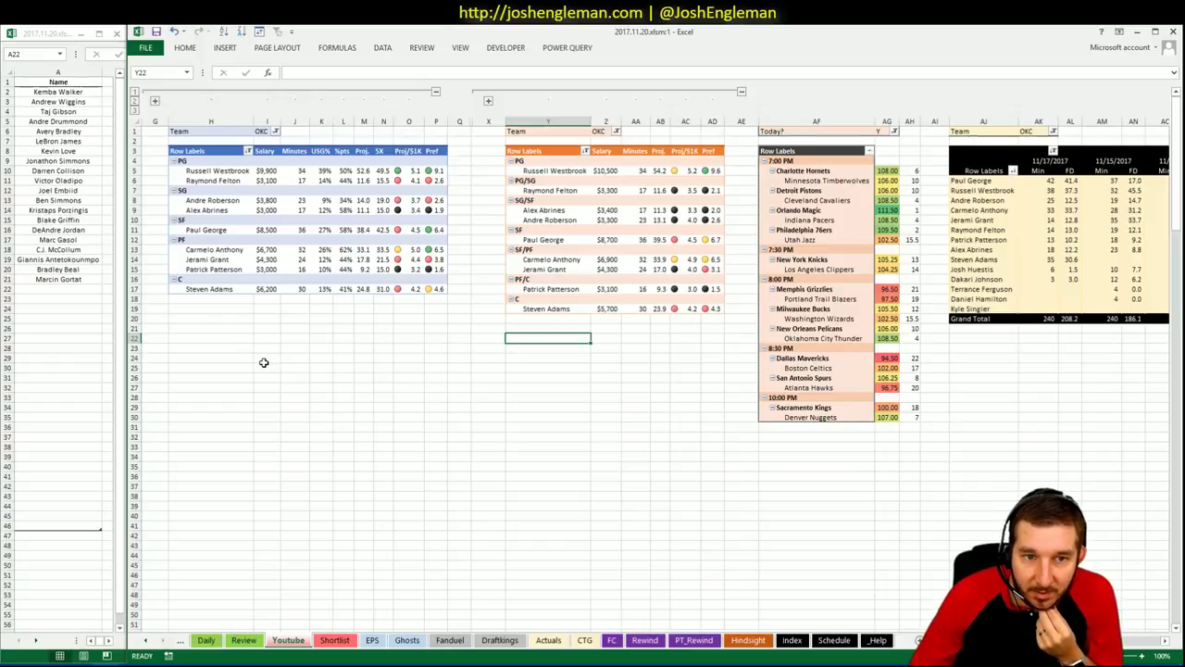
pyautogui.click(85, 289)
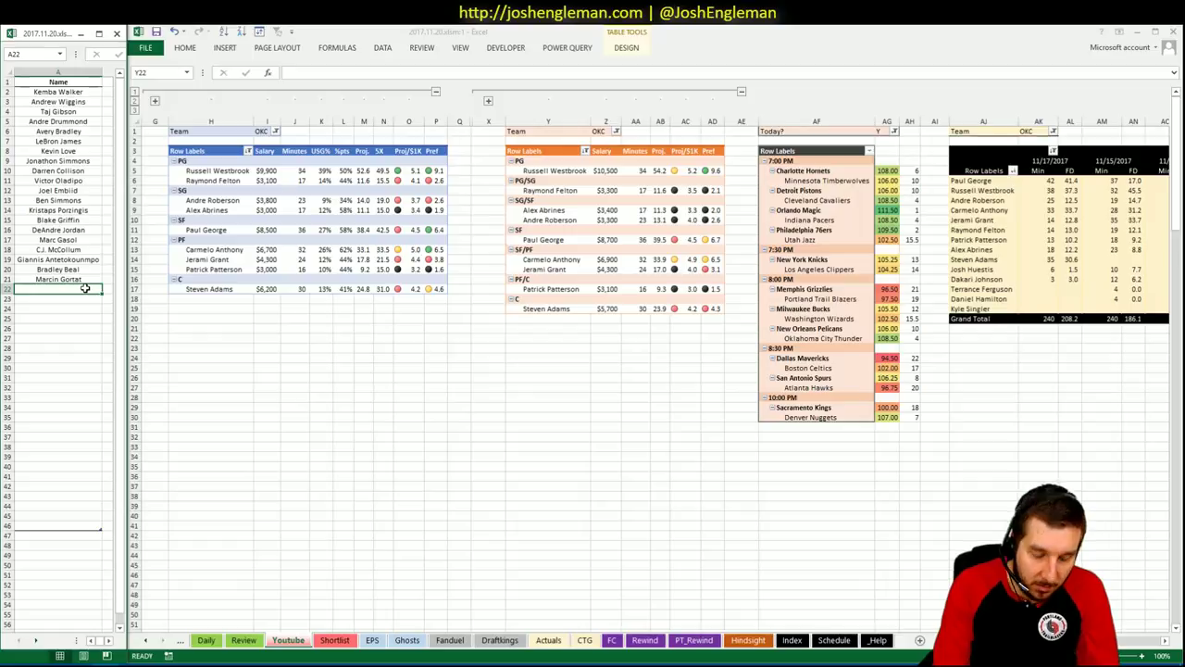
pyautogui.write('Russell Westbrook')
pyautogui.press('Return')
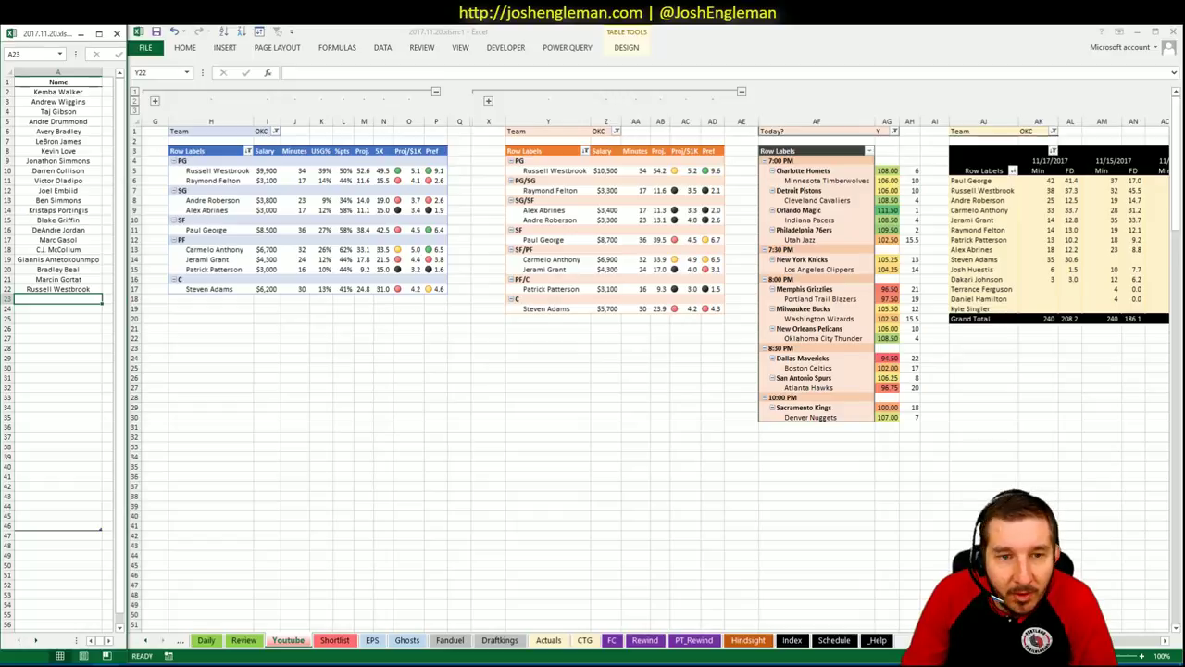
# Step: Recheck the OKC game logs and add Paul George to the shortlist in cell A23
pyautogui.hscroll(5, 648, 352)
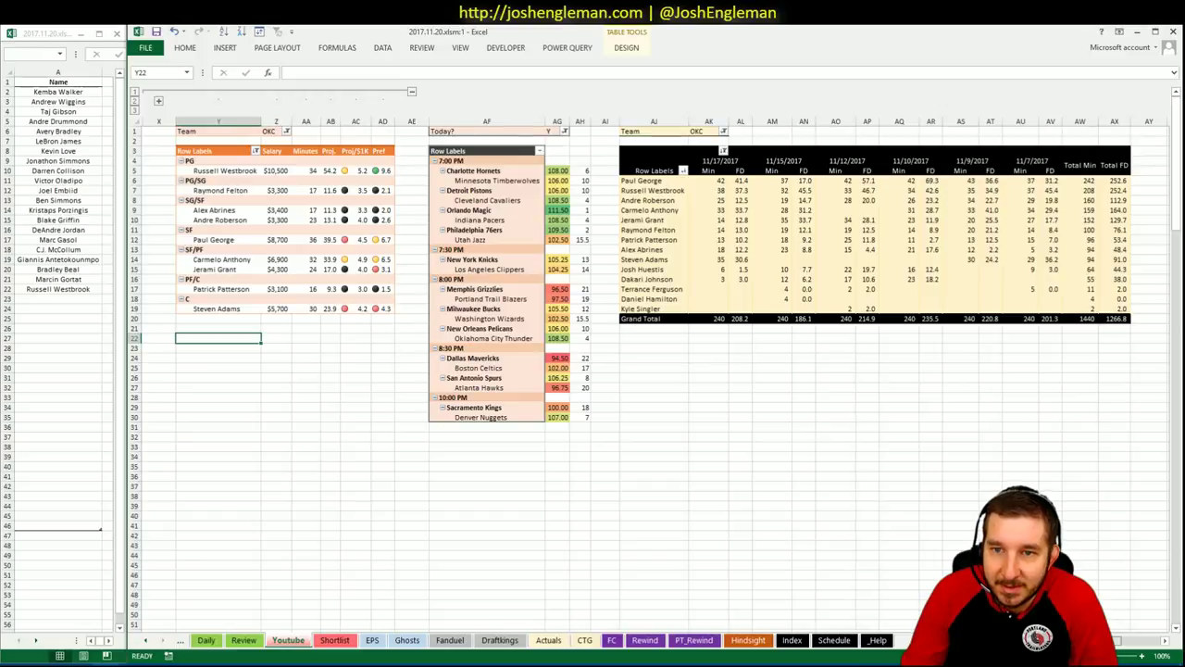
pyautogui.hscroll(-2, 648, 351)
pyautogui.hscroll(-3, 648, 351)
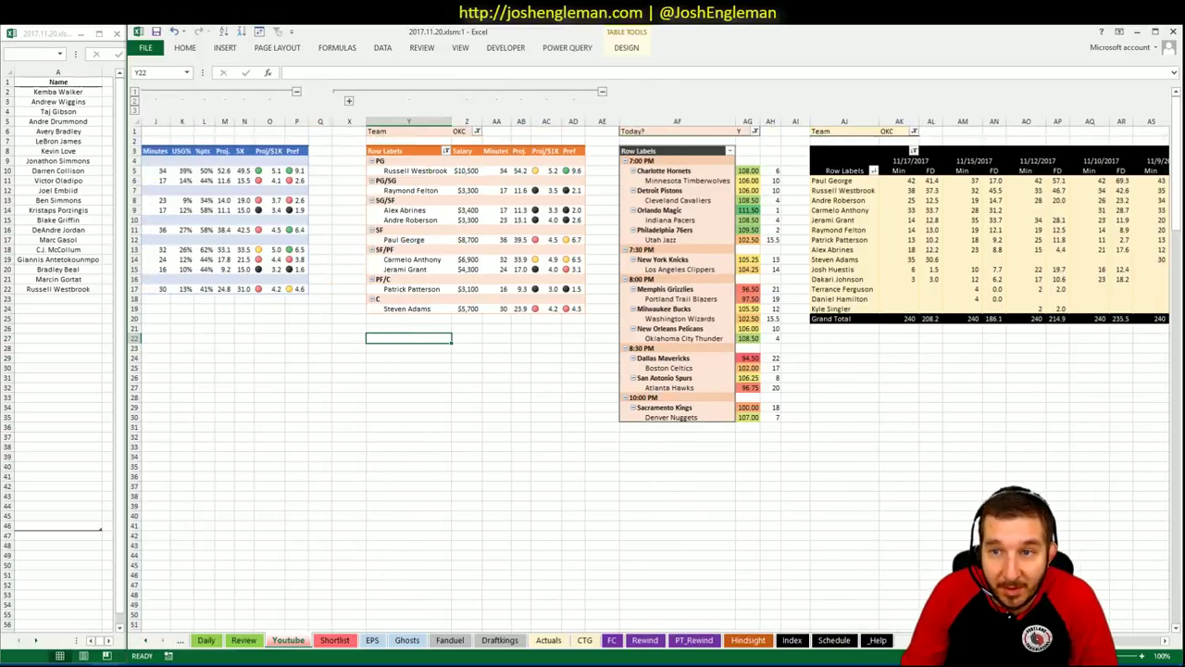
pyautogui.hscroll(-3, 441, 437)
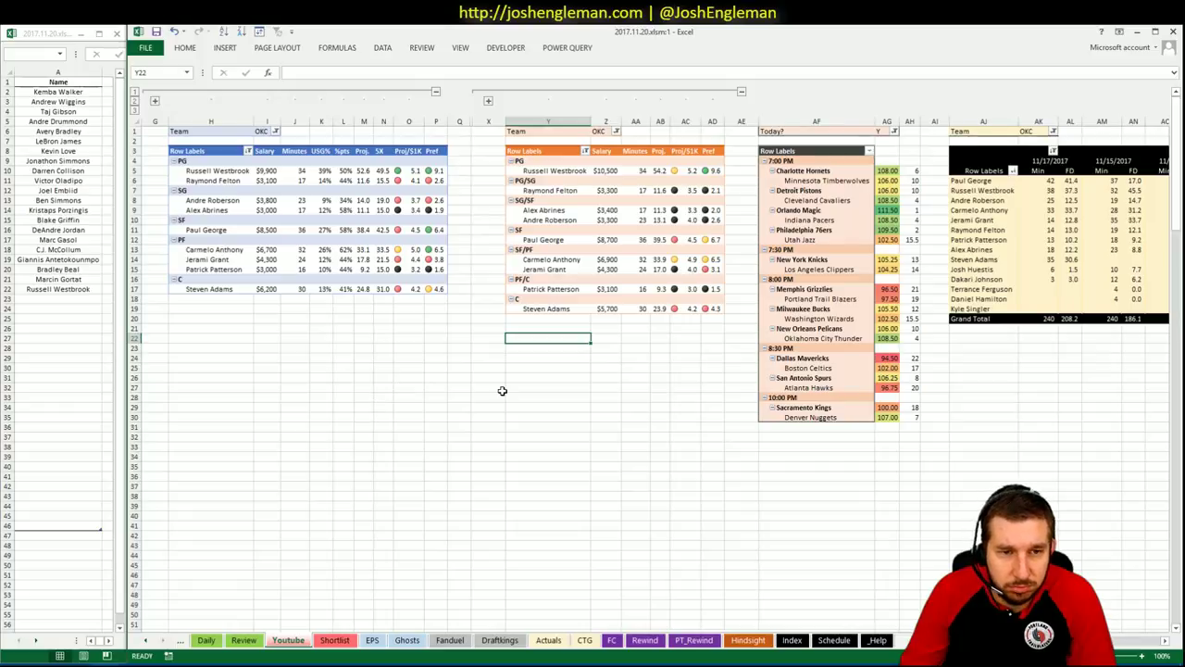
pyautogui.click(65, 298)
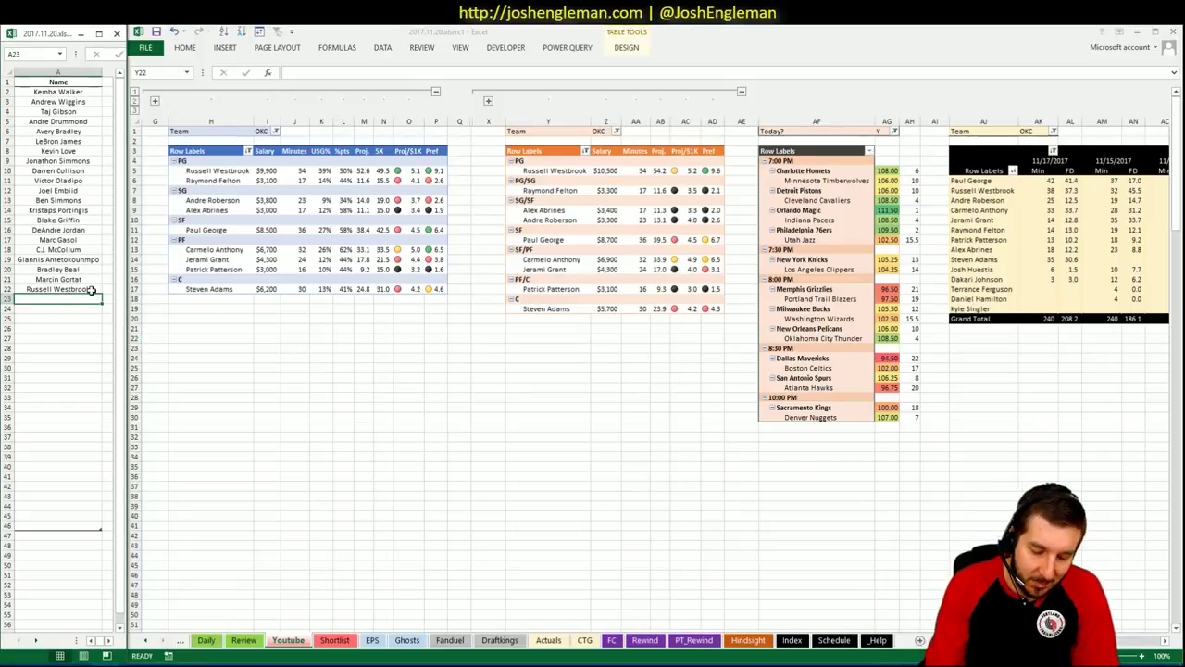
pyautogui.write('Paul George')
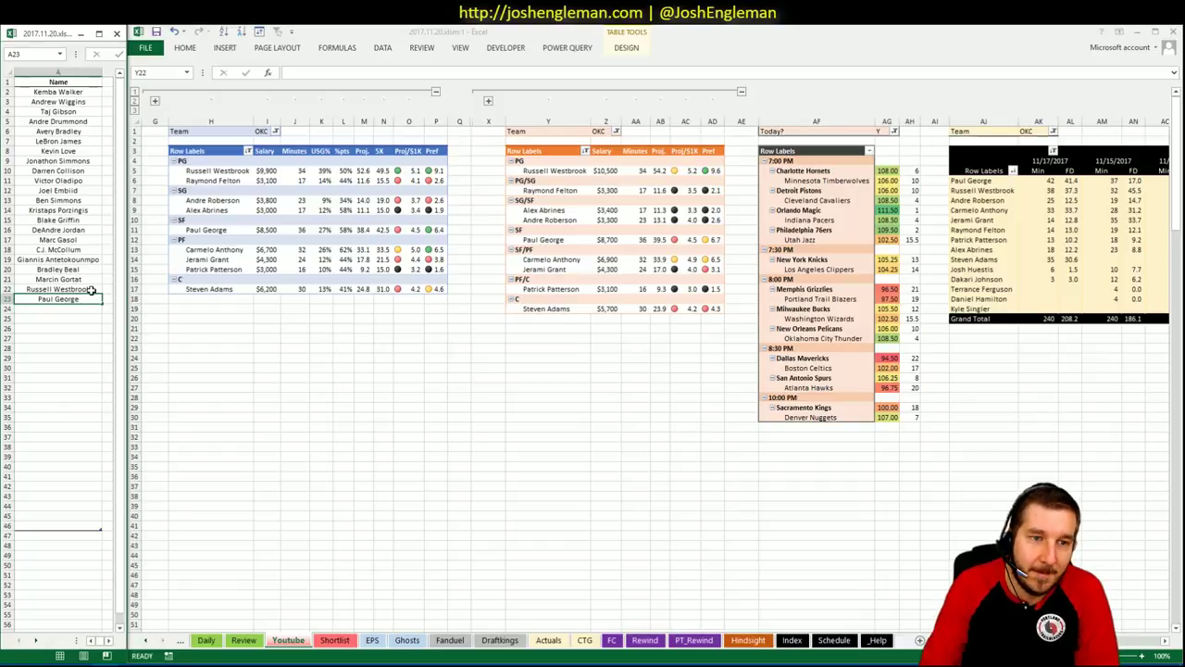
pyautogui.press('Return')
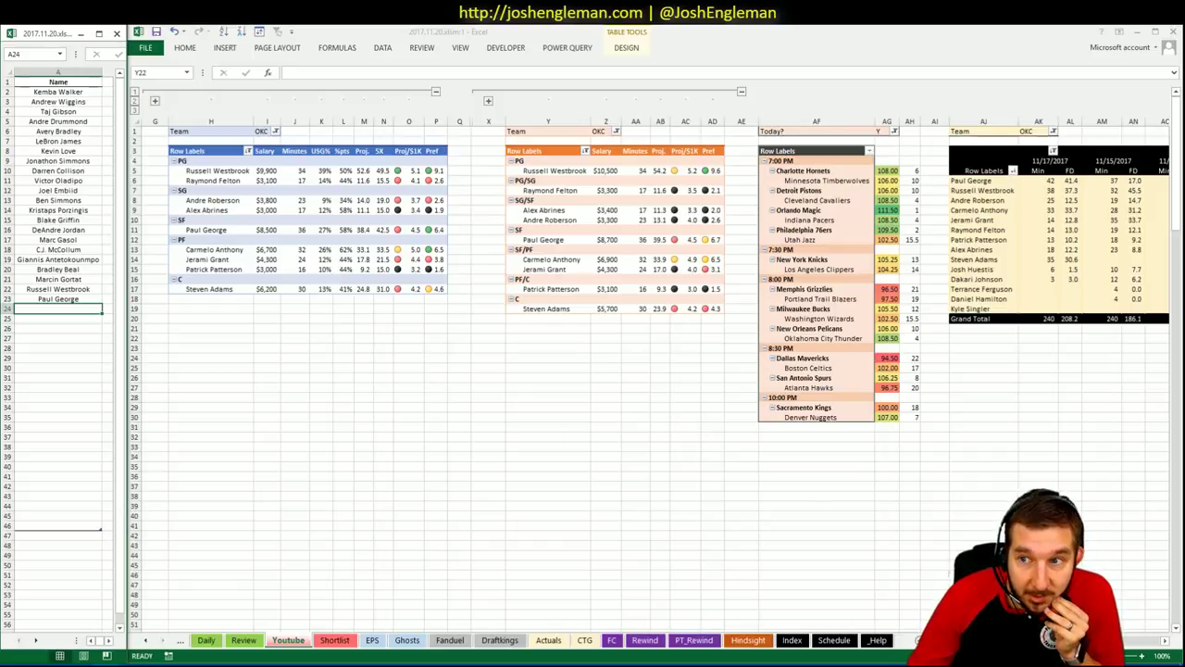
# Step: Compare the remaining OKC players' recent game logs with their salaries and projections
pyautogui.hscroll(5, 593, 278)
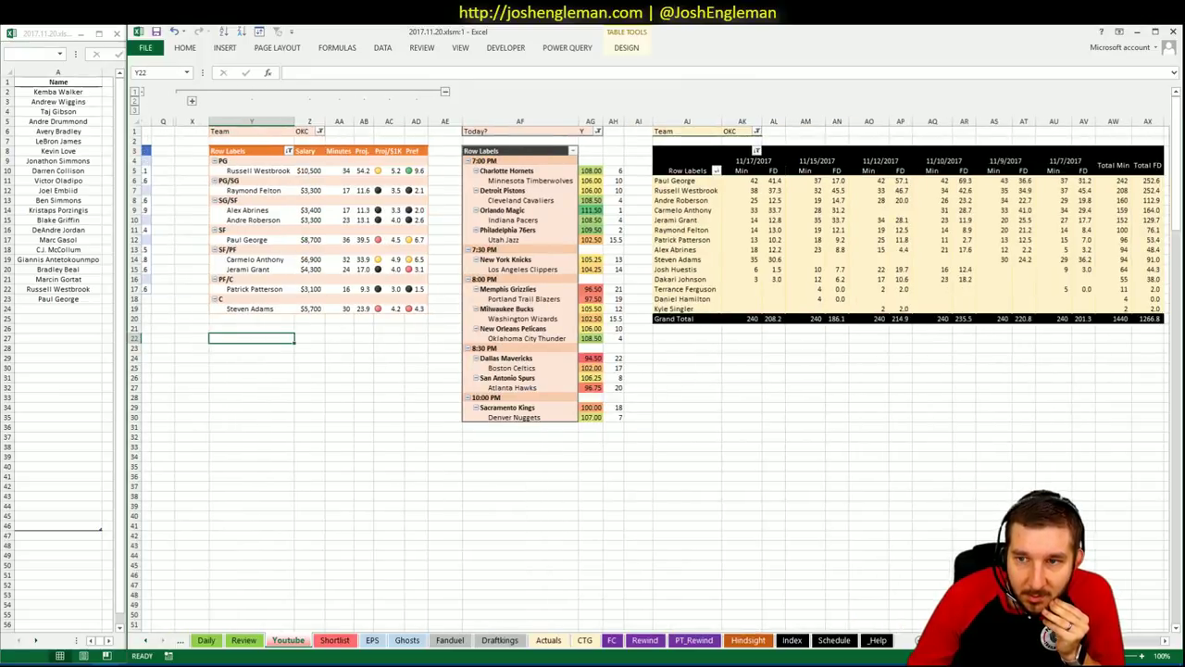
pyautogui.hscroll(-5, 593, 371)
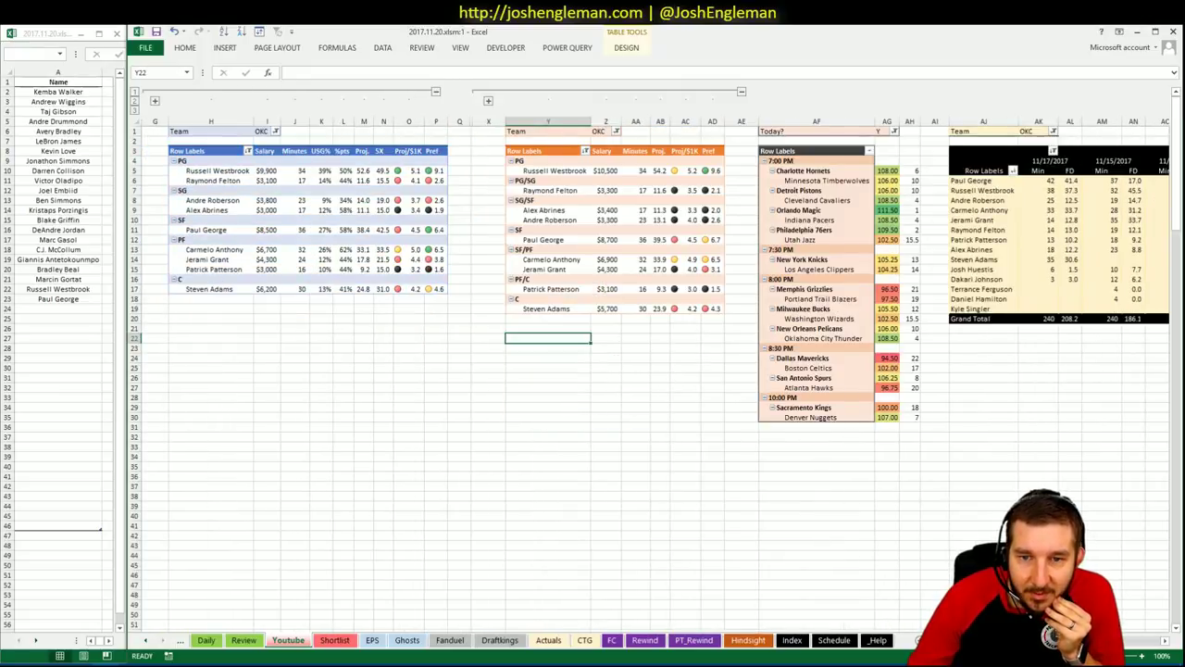
pyautogui.hscroll(5, 593, 370)
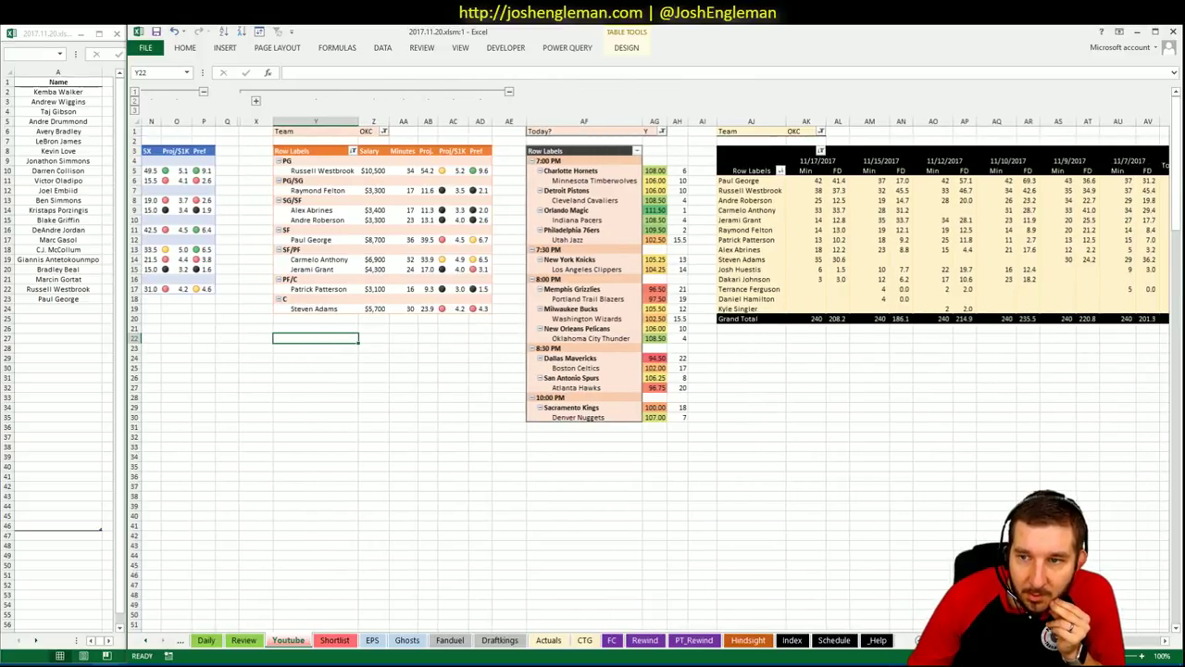
pyautogui.hscroll(-5, 648, 463)
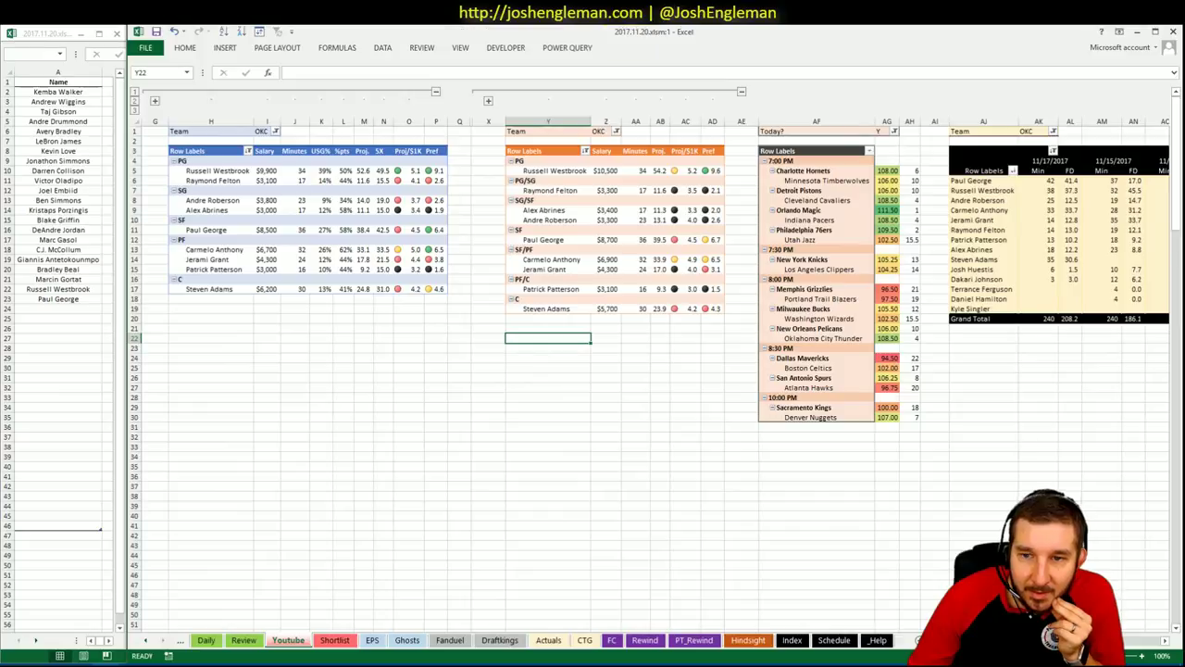
pyautogui.click(658, 457)
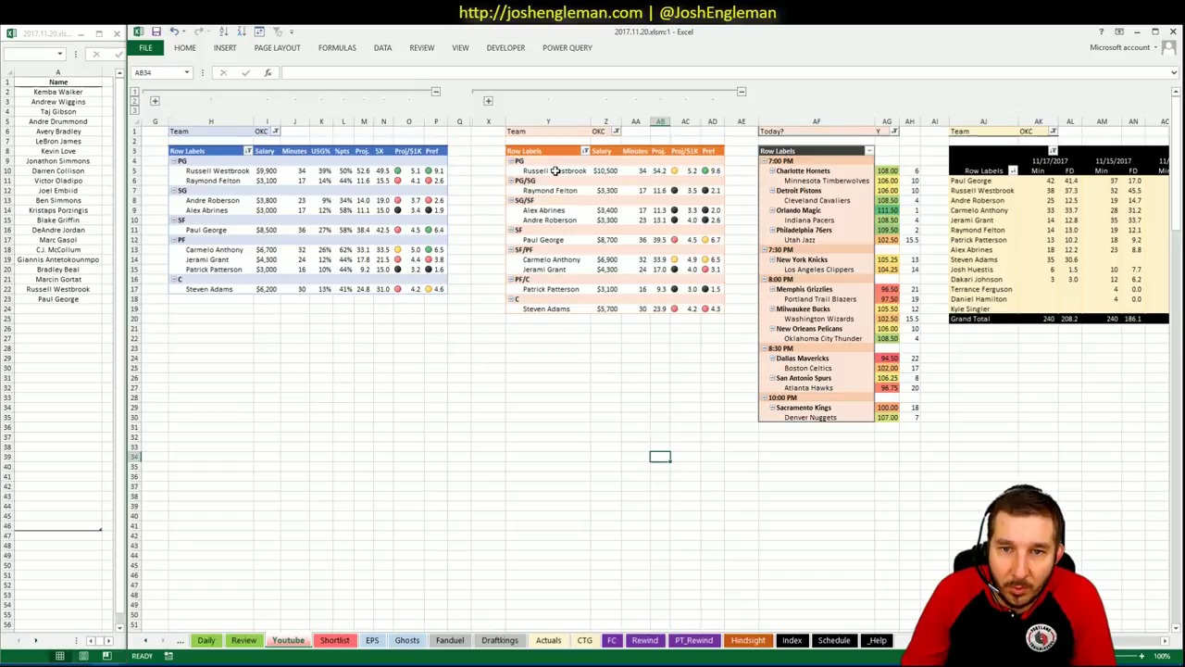
pyautogui.click(298, 318)
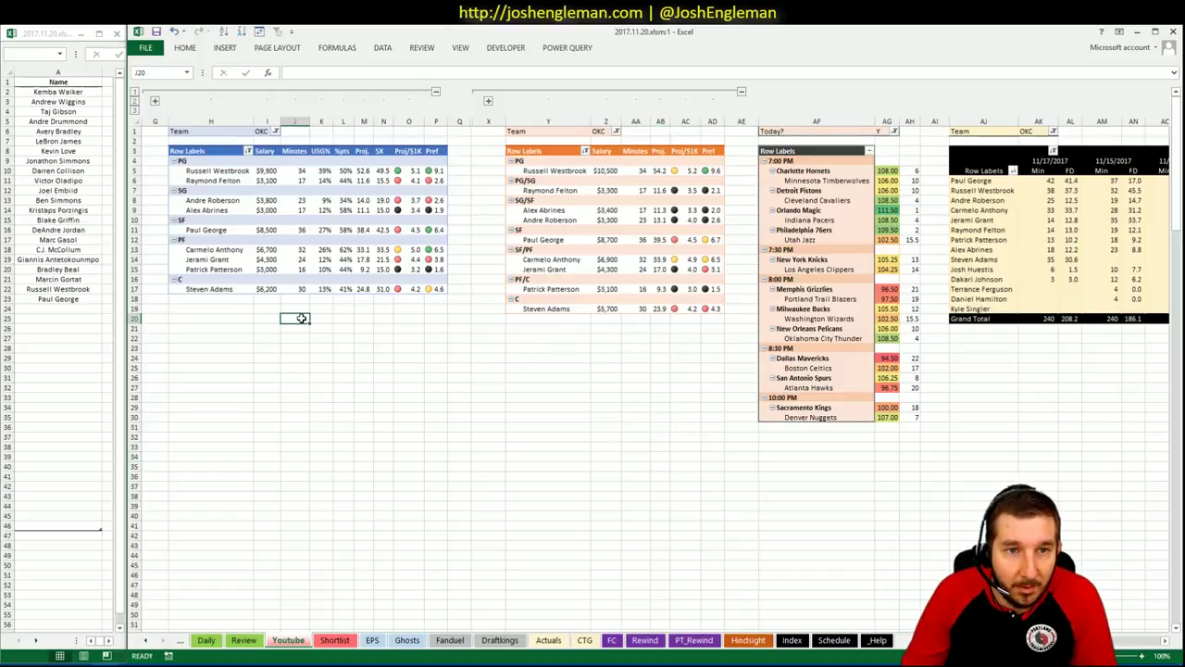
pyautogui.click(322, 308)
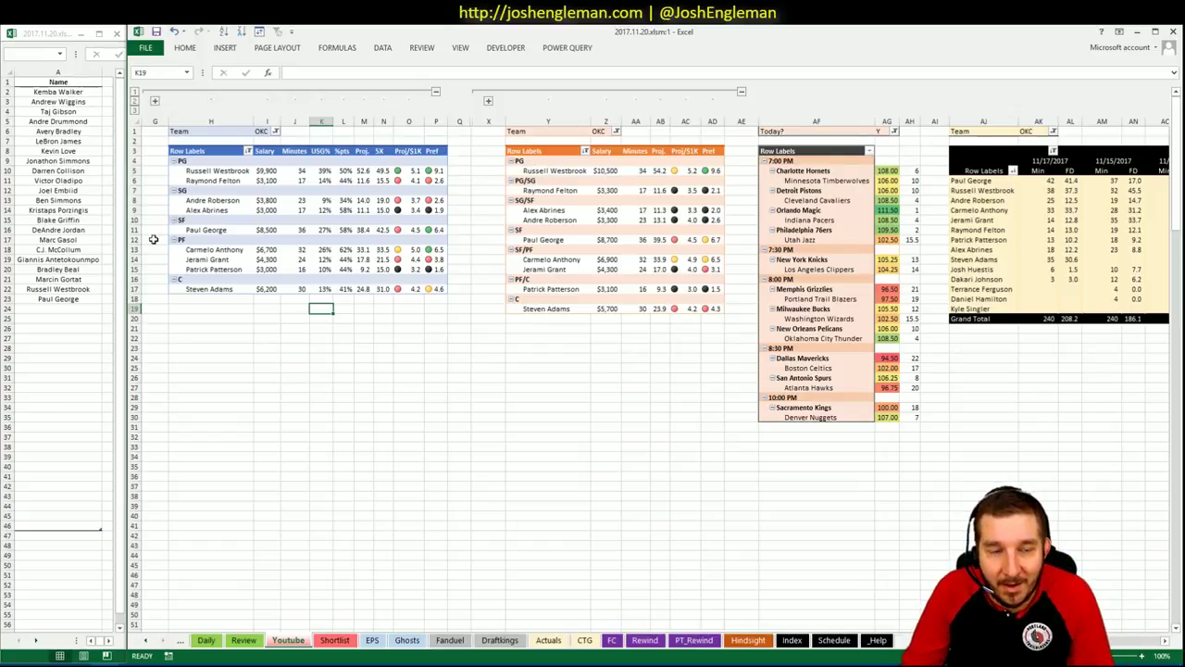
pyautogui.click(70, 309)
# Step: Filter both player salary pivot tables to team DAL
pyautogui.click(275, 132)
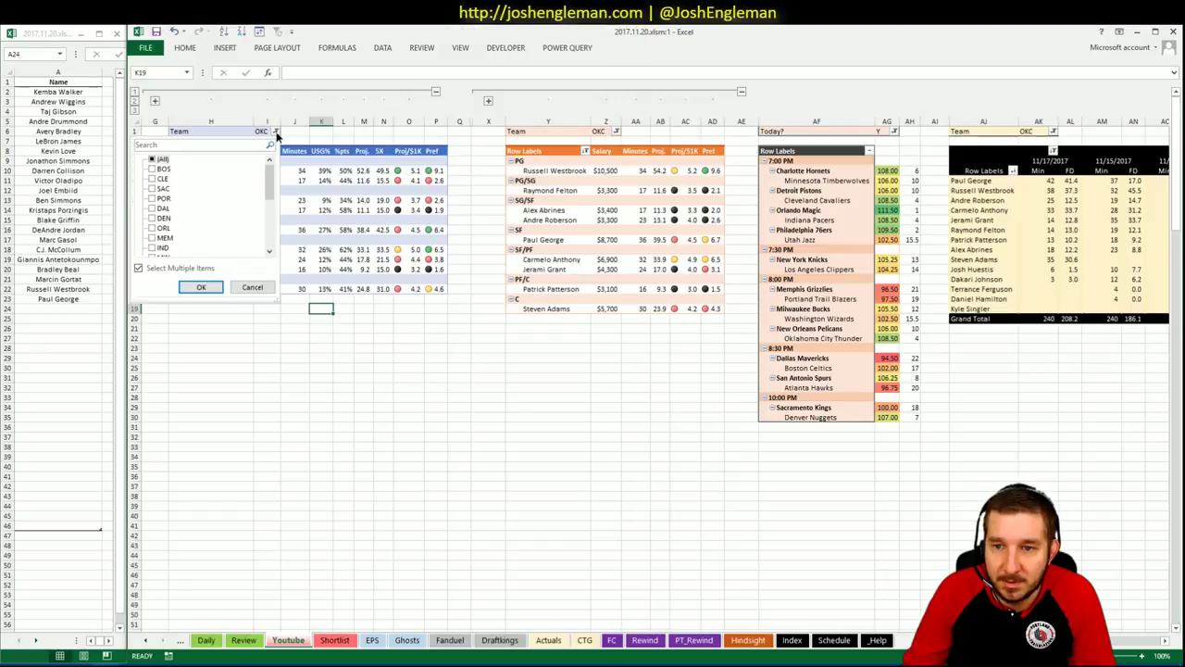
pyautogui.click(214, 146)
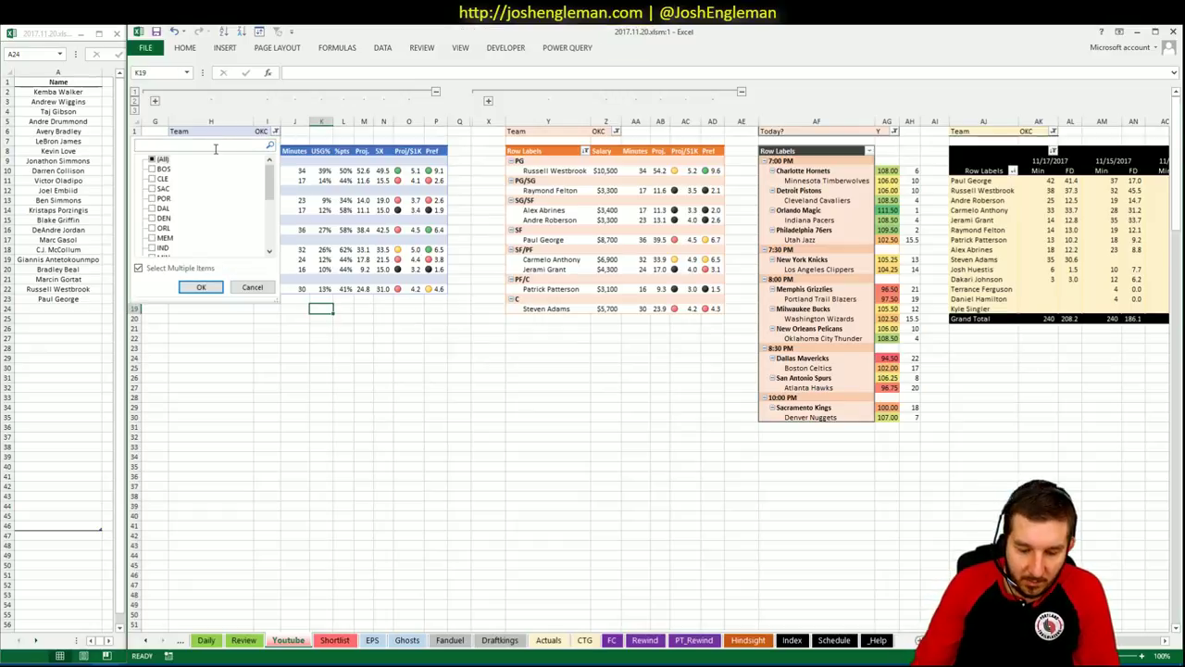
pyautogui.write('dal')
pyautogui.press('Return')
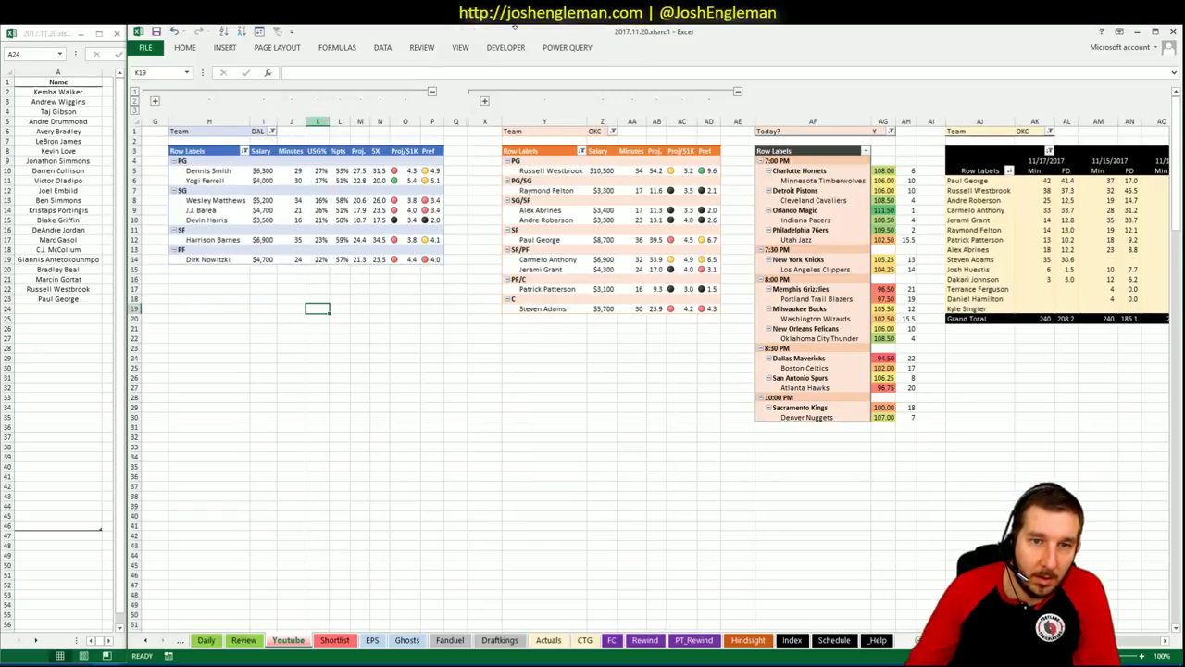
pyautogui.click(612, 132)
pyautogui.click(550, 146)
pyautogui.write('dal')
pyautogui.press('Return')
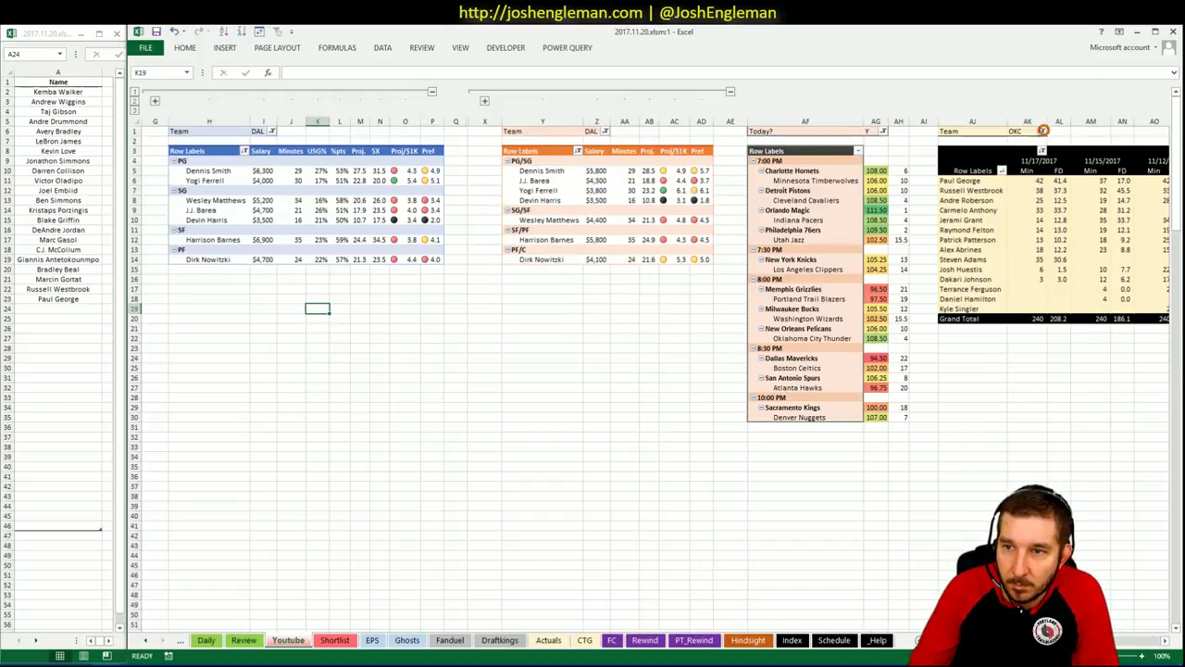
# Step: Switch the game log pivot table's team filter to DAL
pyautogui.click(1044, 132)
pyautogui.click(996, 146)
pyautogui.write('dal')
pyautogui.press('Return')
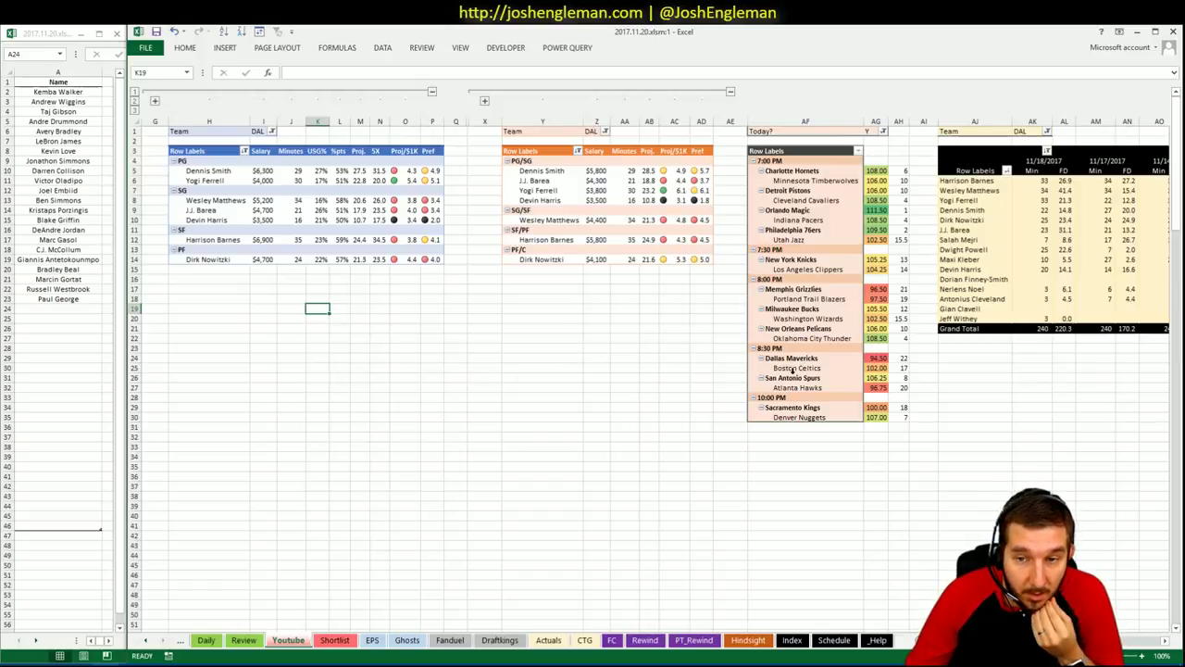
# Step: Examine the Dallas players' recent game logs and projections, including Yogi Ferrell's salary, minutes and 5X values
pyautogui.click(273, 300)
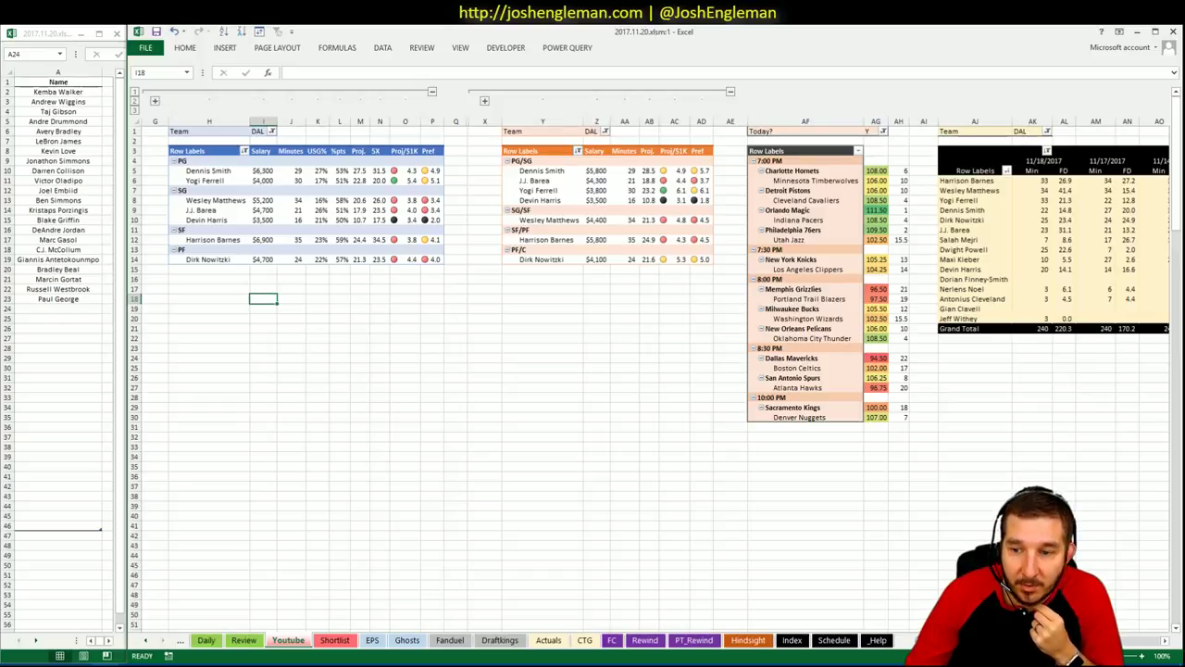
pyautogui.hscroll(3, 648, 370)
pyautogui.hscroll(2, 648, 370)
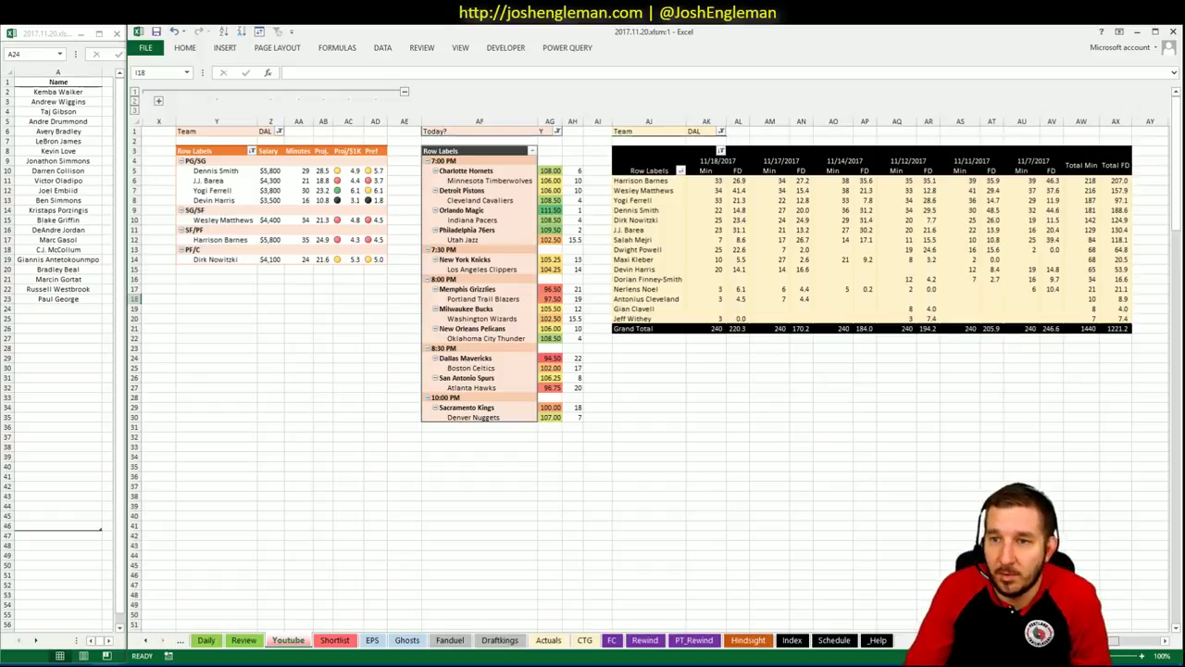
pyautogui.hscroll(-5, 648, 370)
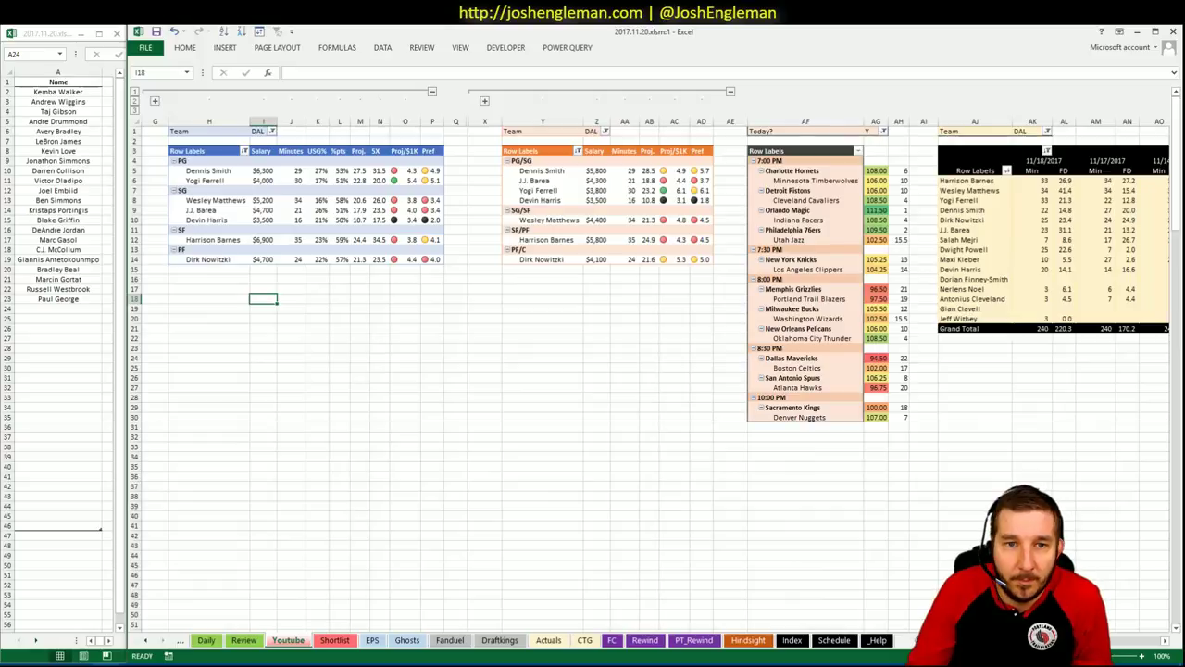
pyautogui.hscroll(3, 648, 370)
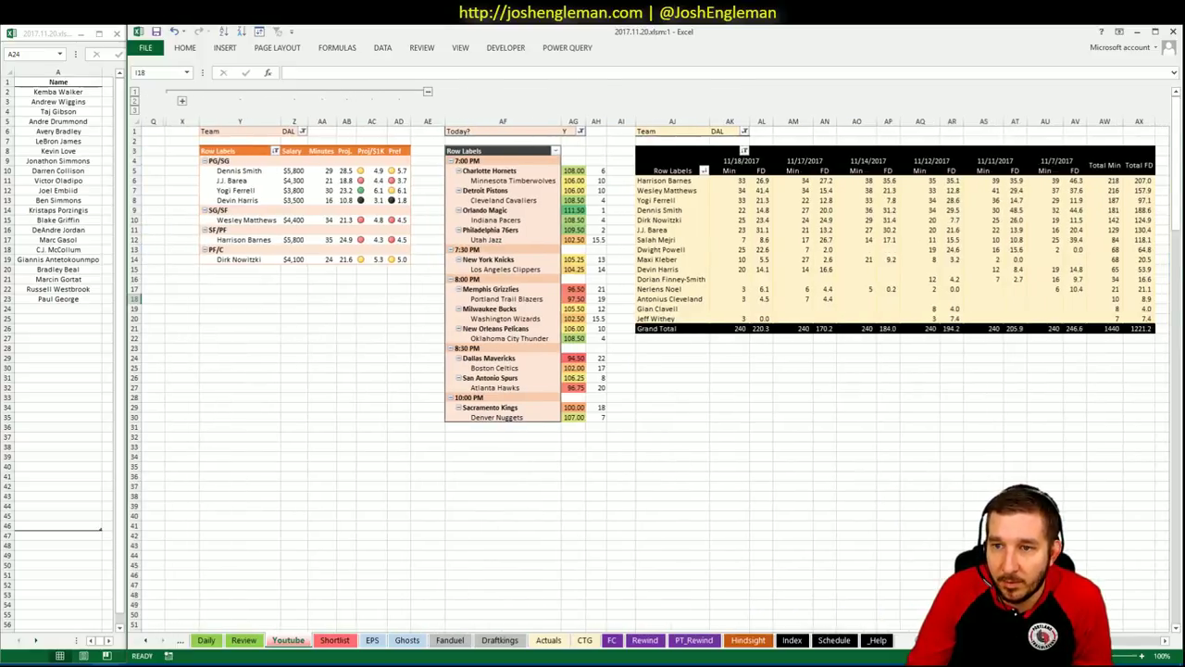
pyautogui.hscroll(-3, 648, 371)
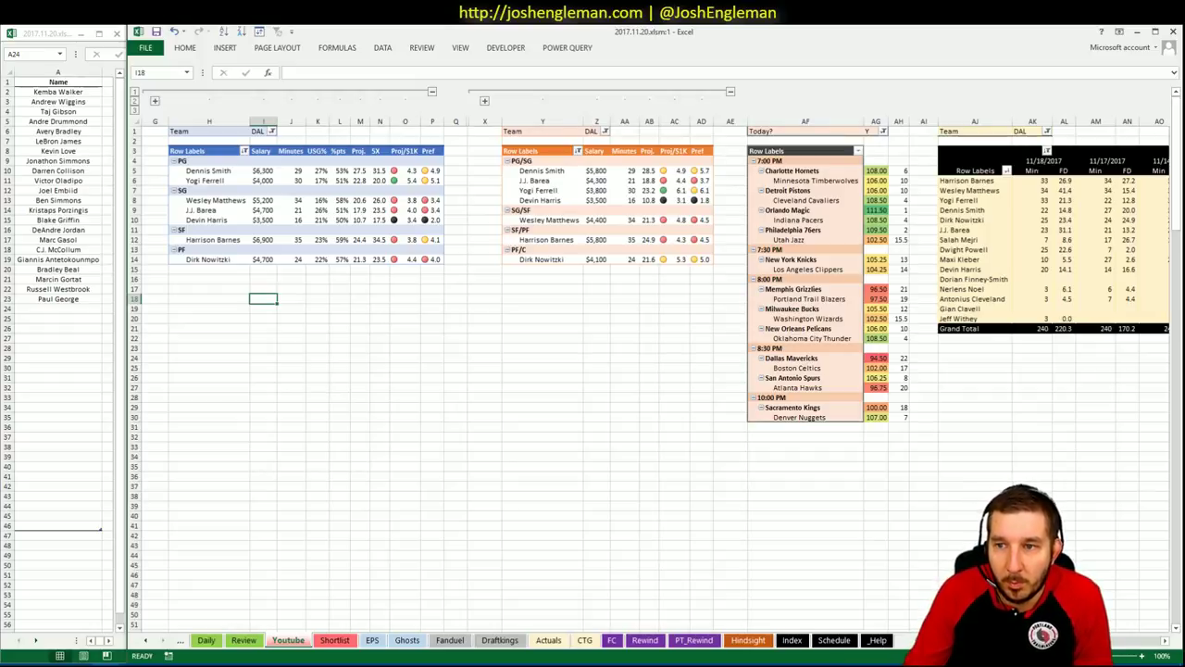
pyautogui.click(257, 179)
pyautogui.click(299, 180)
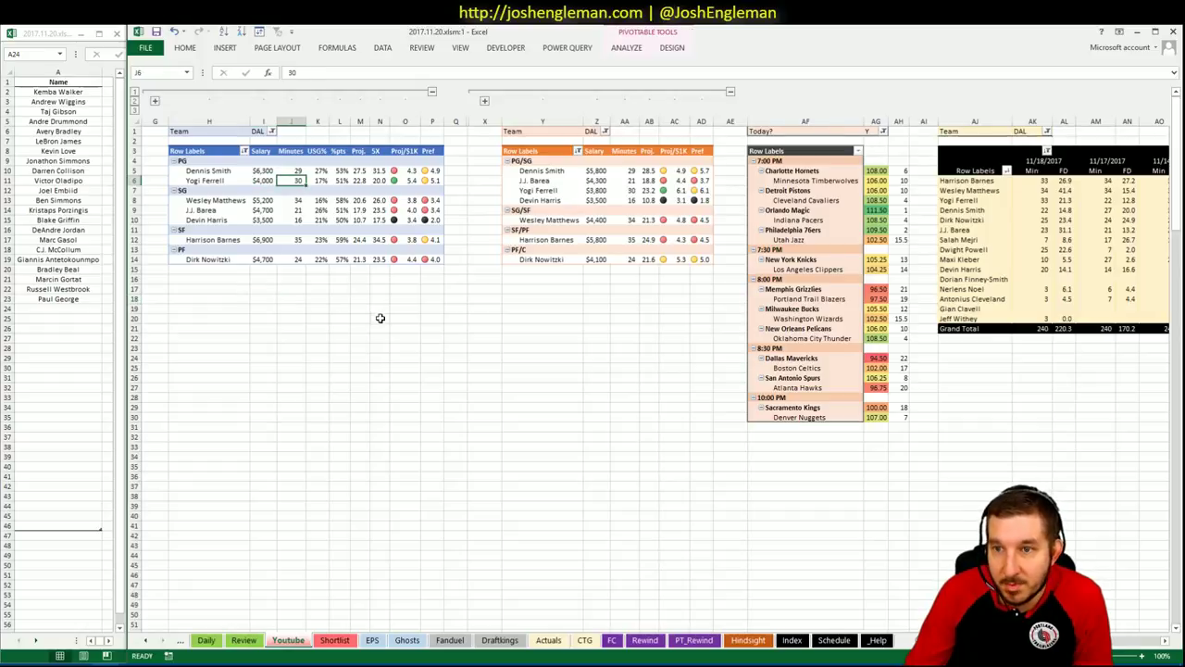
pyautogui.click(375, 180)
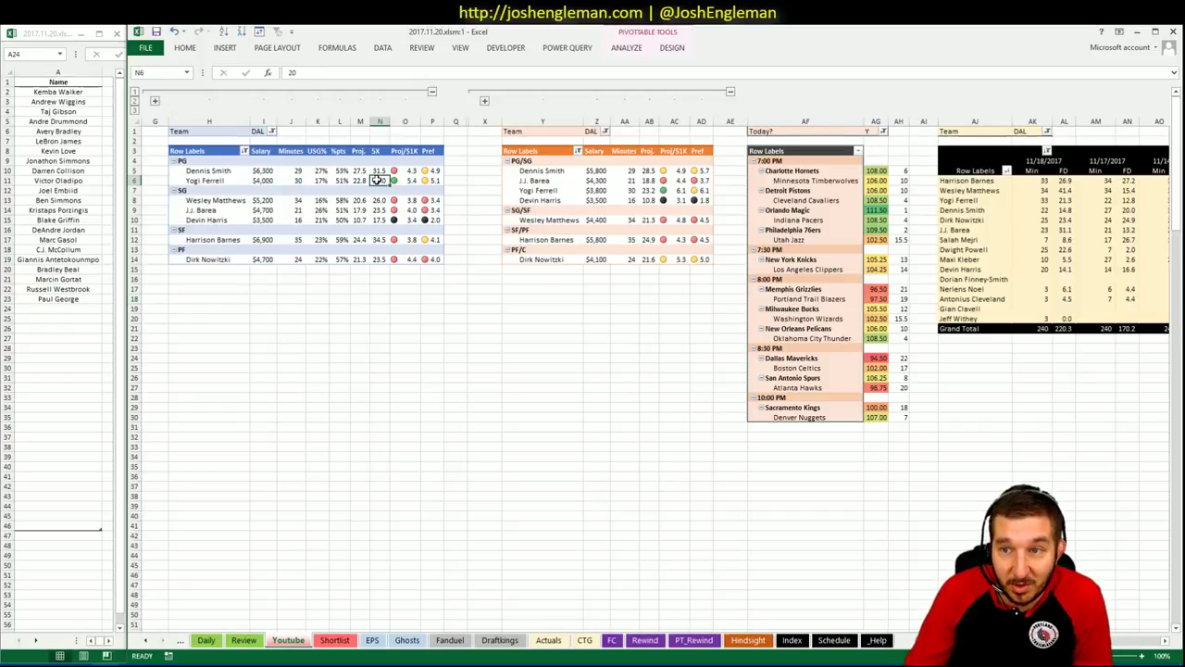
pyautogui.hscroll(5, 1058, 407)
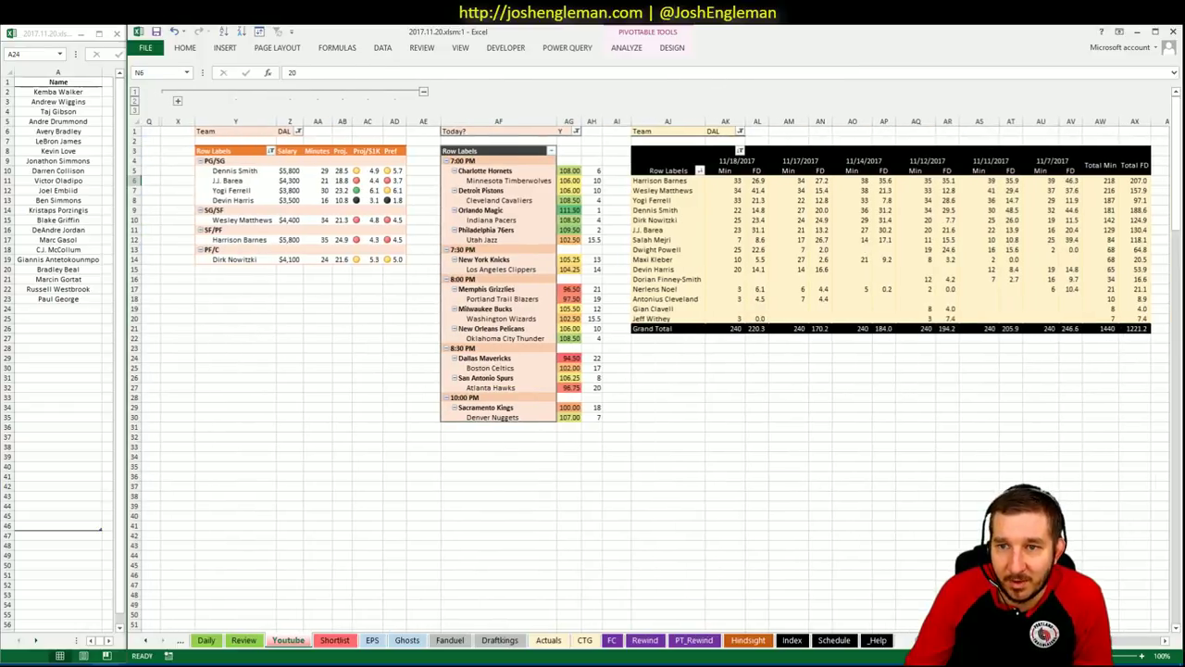
pyautogui.hscroll(-5, 584, 385)
# Step: Filter both player salary pivot tables to team BOS
pyautogui.click(271, 132)
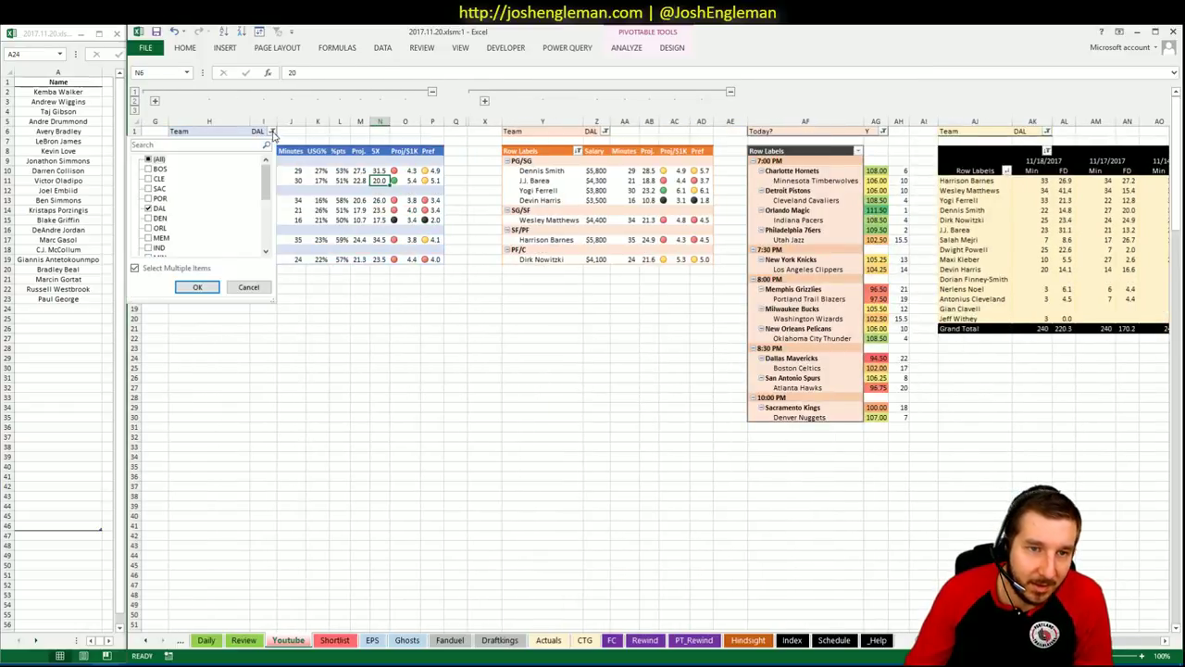
pyautogui.click(153, 210)
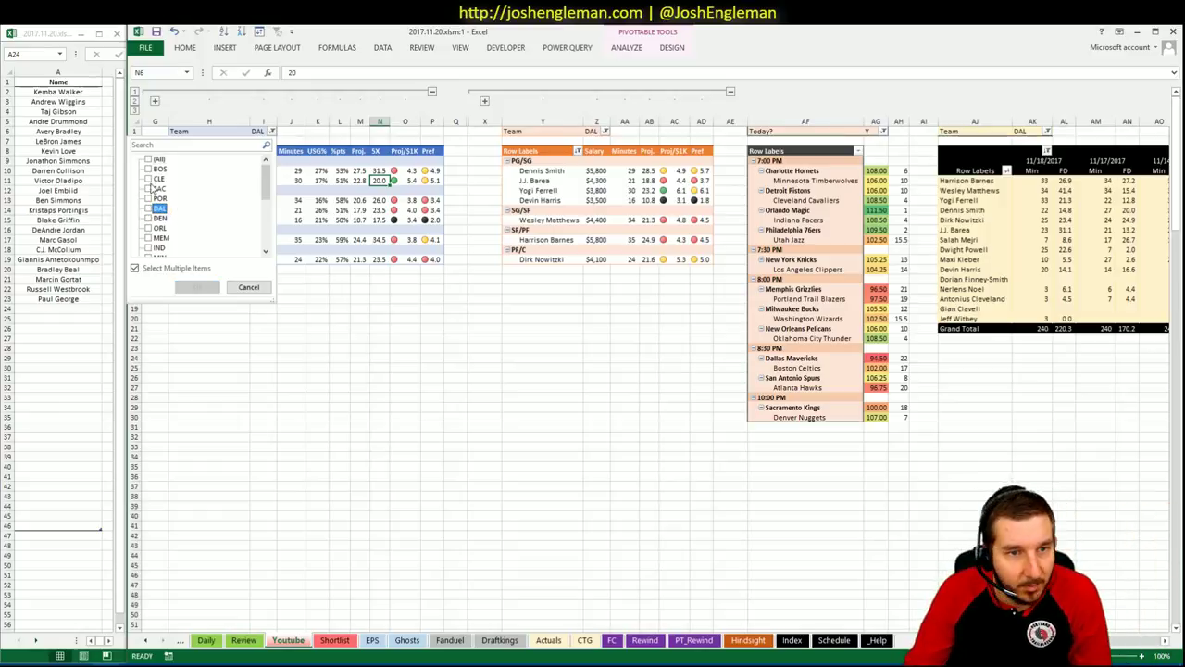
pyautogui.click(151, 168)
pyautogui.click(198, 287)
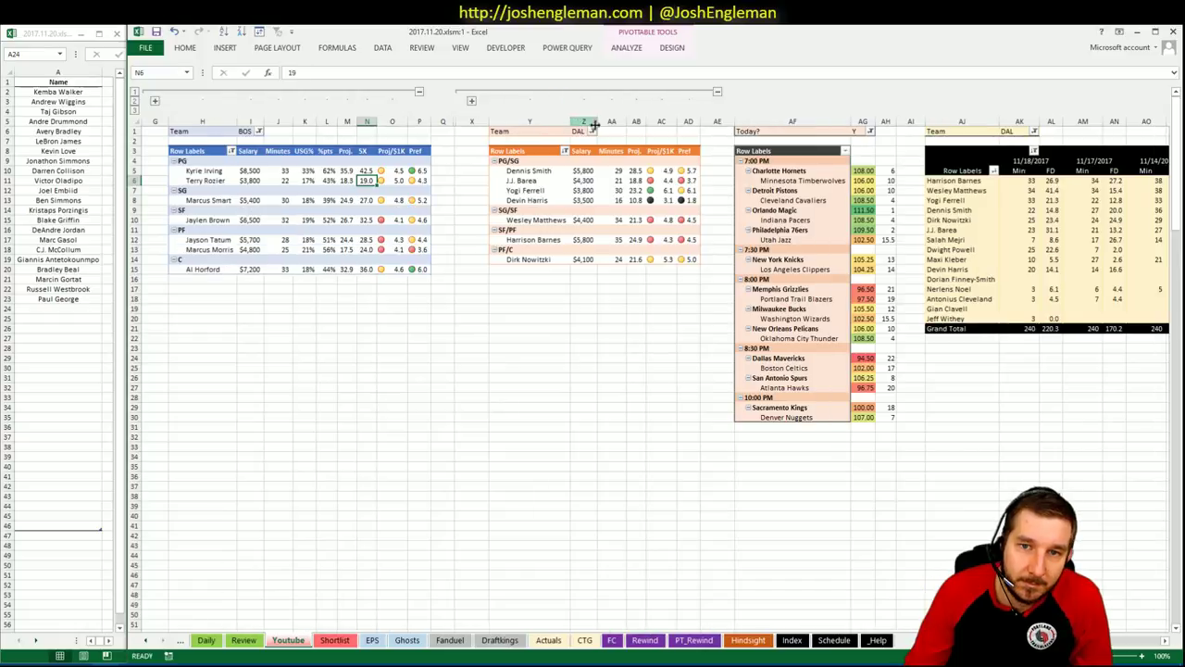
pyautogui.click(592, 131)
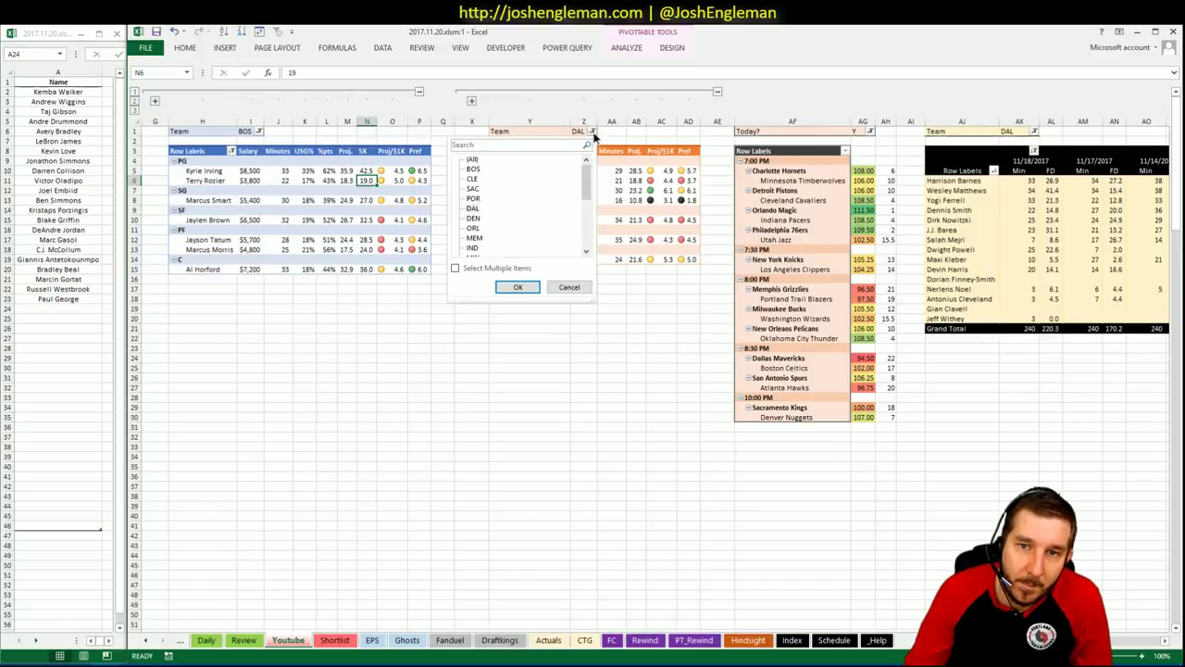
pyautogui.click(470, 169)
pyautogui.click(518, 287)
# Step: Switch the game log pivot table's team filter to BOS only
pyautogui.click(1022, 133)
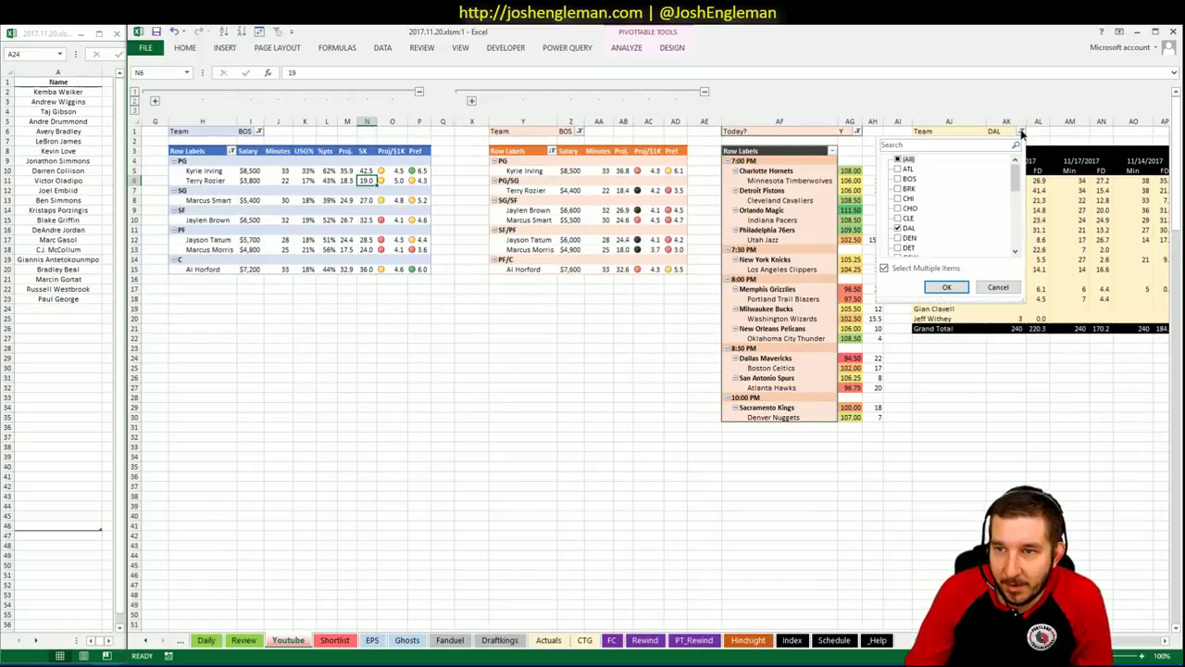
pyautogui.click(897, 160)
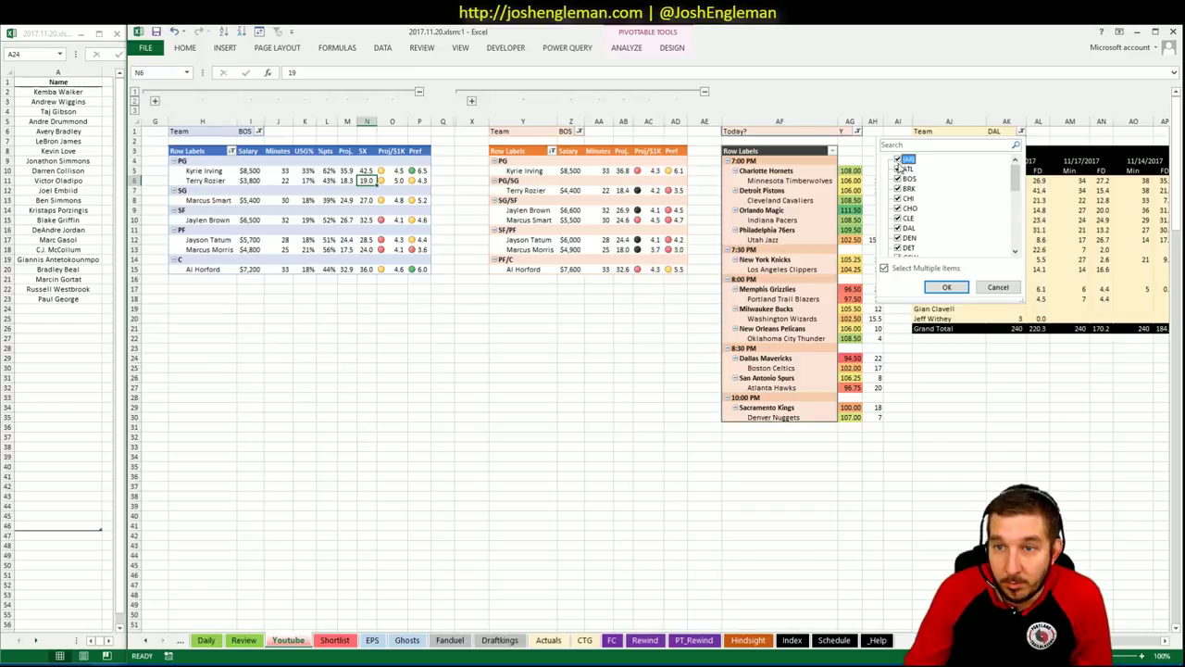
pyautogui.click(897, 161)
pyautogui.click(897, 179)
pyautogui.click(946, 287)
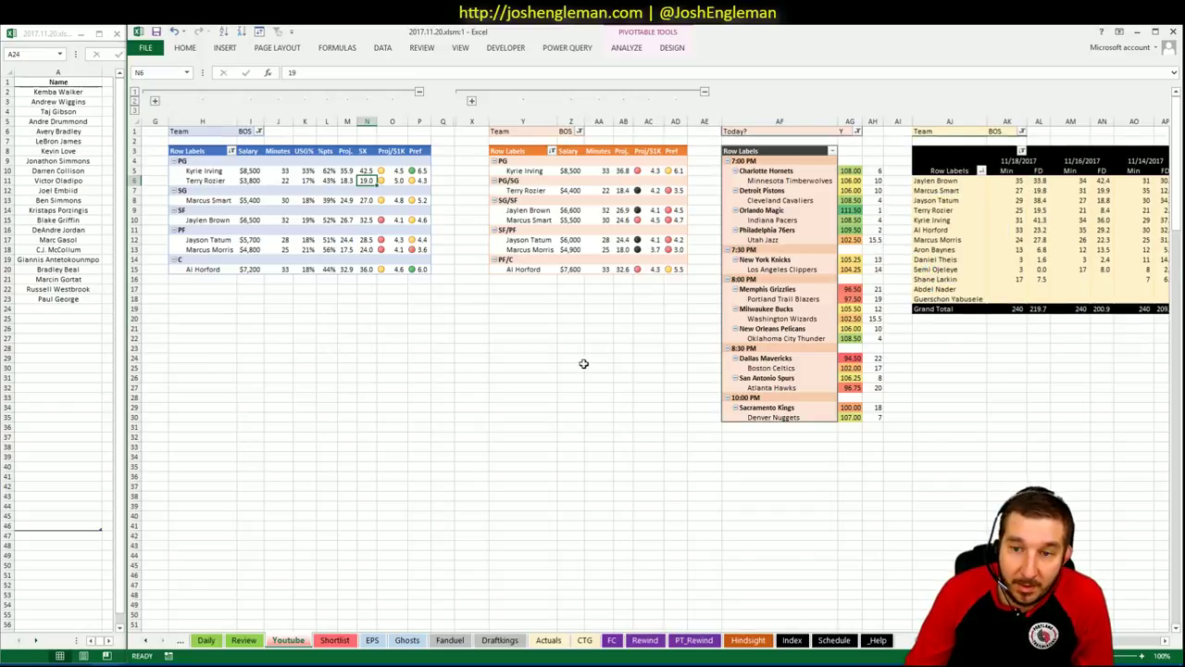
# Step: Check the Boston odds and recent game logs, and add Kyrie Irving to the shortlist below Paul George
pyautogui.click(870, 369)
pyautogui.click(905, 370)
pyautogui.click(533, 338)
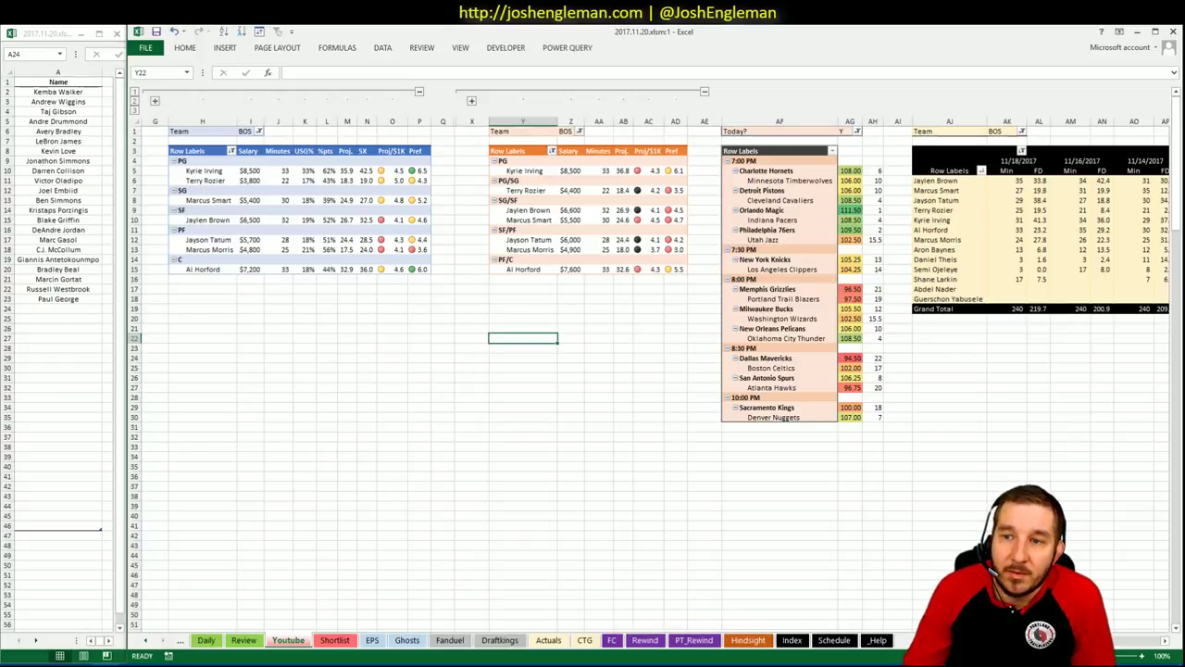
pyautogui.hscroll(5, 656, 359)
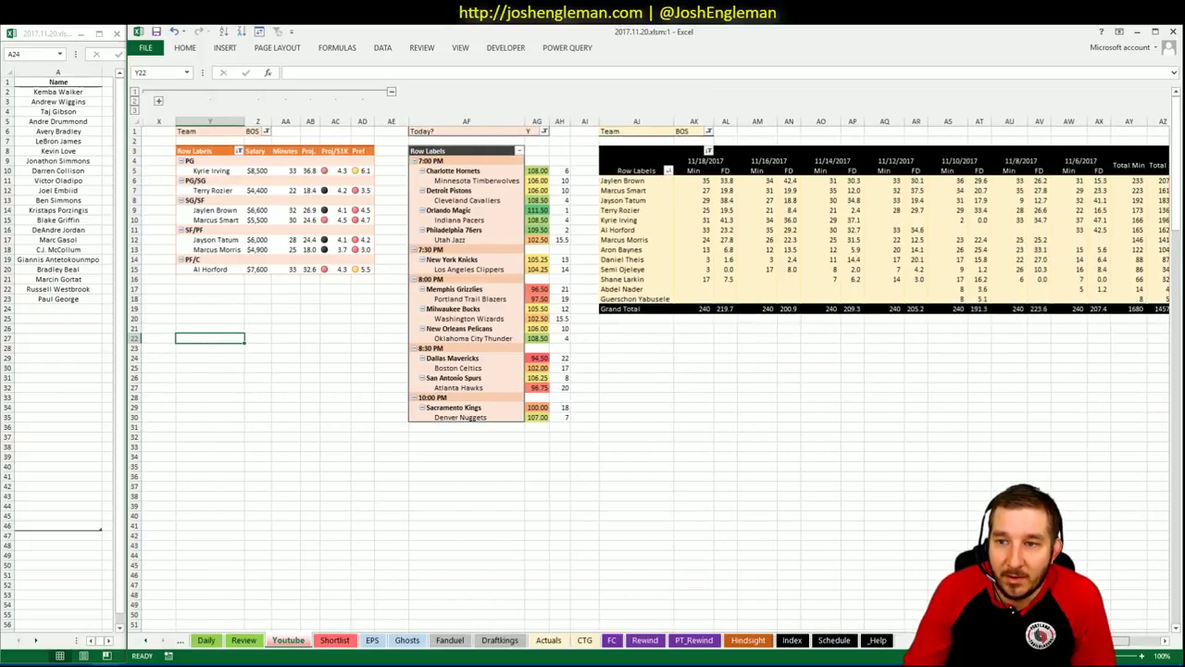
pyautogui.hscroll(-5, 711, 559)
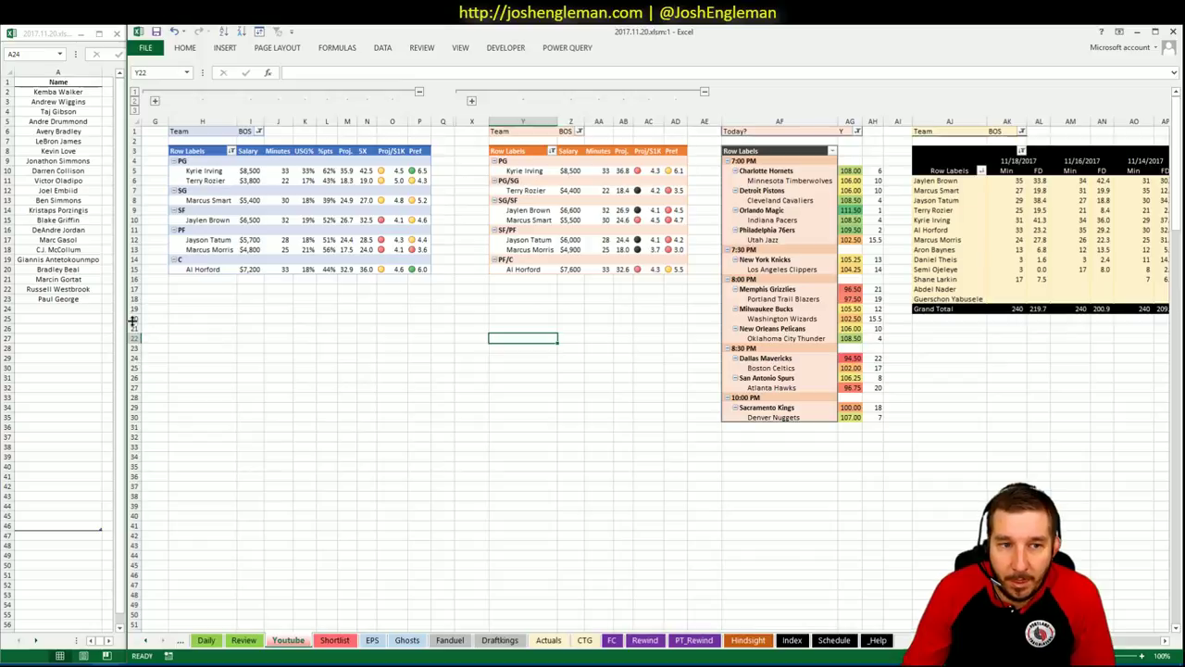
pyautogui.click(92, 316)
pyautogui.write('Kyrie Irving')
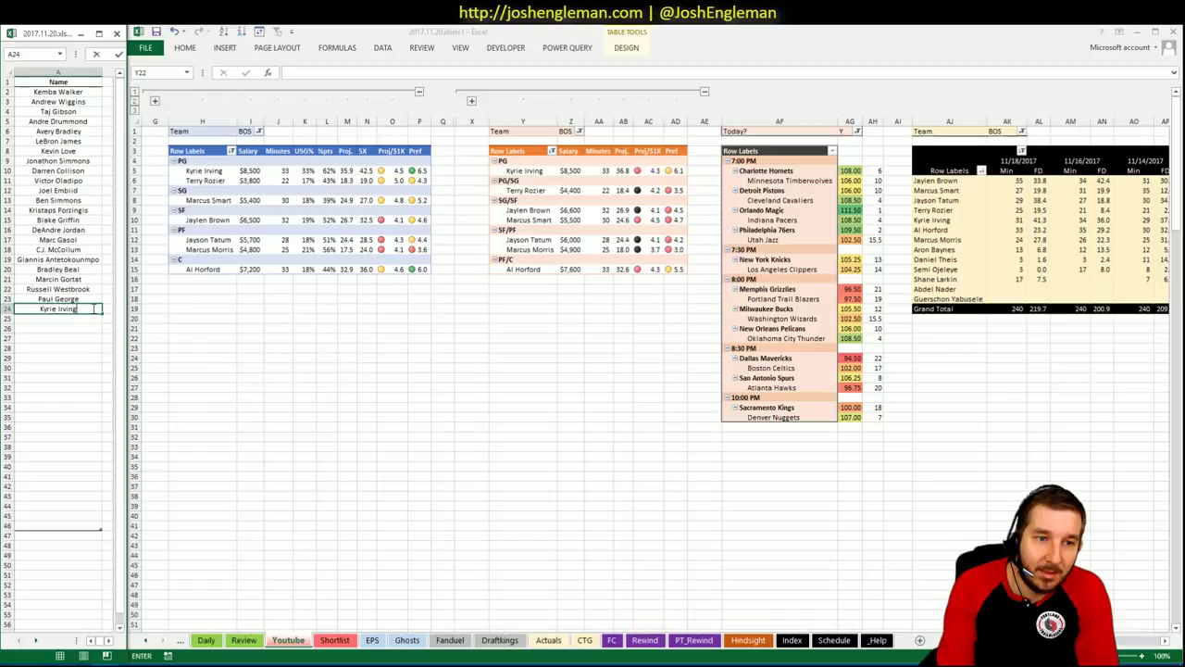
pyautogui.press('Return')
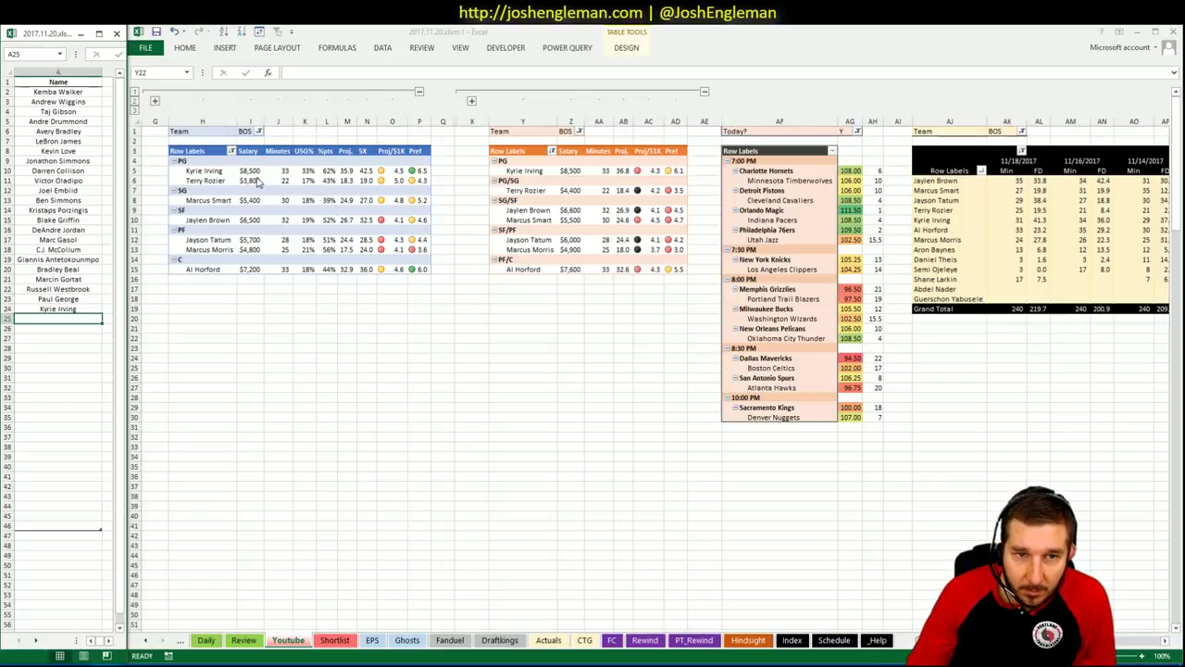
# Step: Compare the remaining Boston players' salaries and projections with their minutes and fantasy points in recent games
pyautogui.click(363, 336)
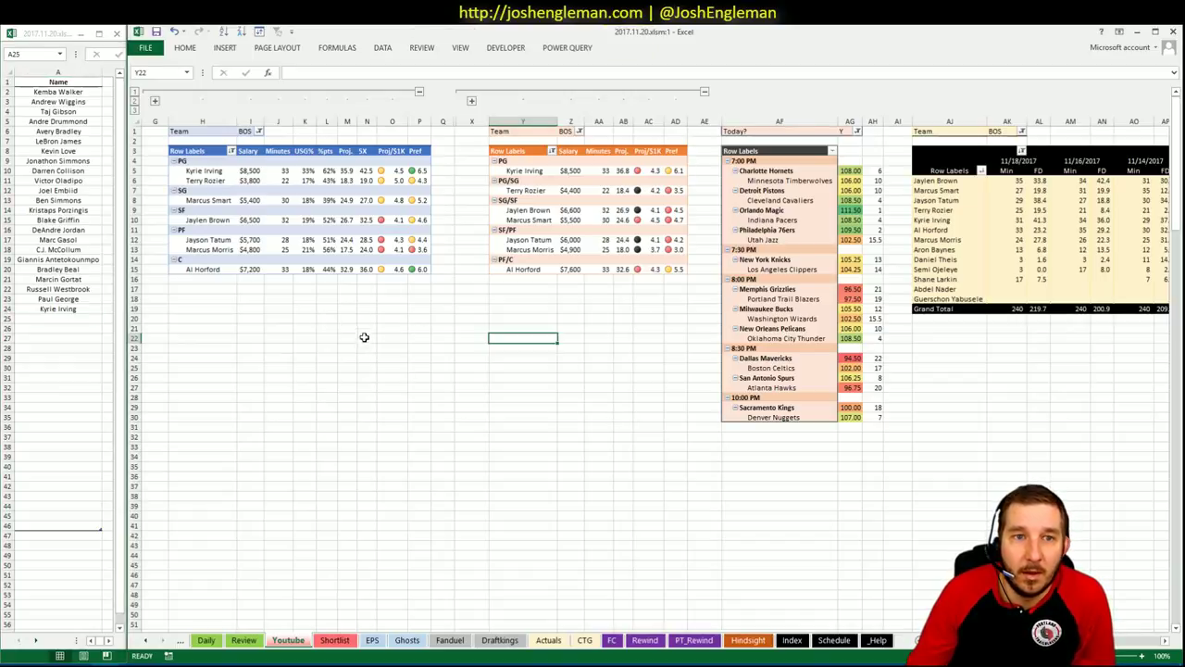
pyautogui.click(361, 330)
pyautogui.click(352, 297)
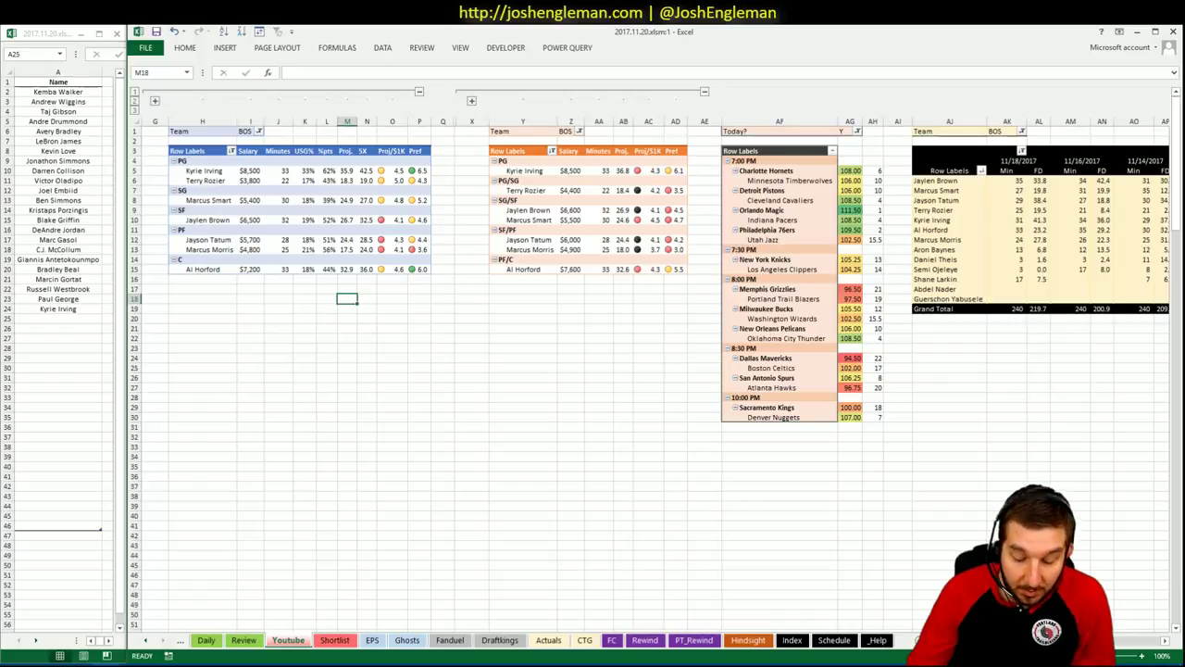
pyautogui.hscroll(2, 592, 370)
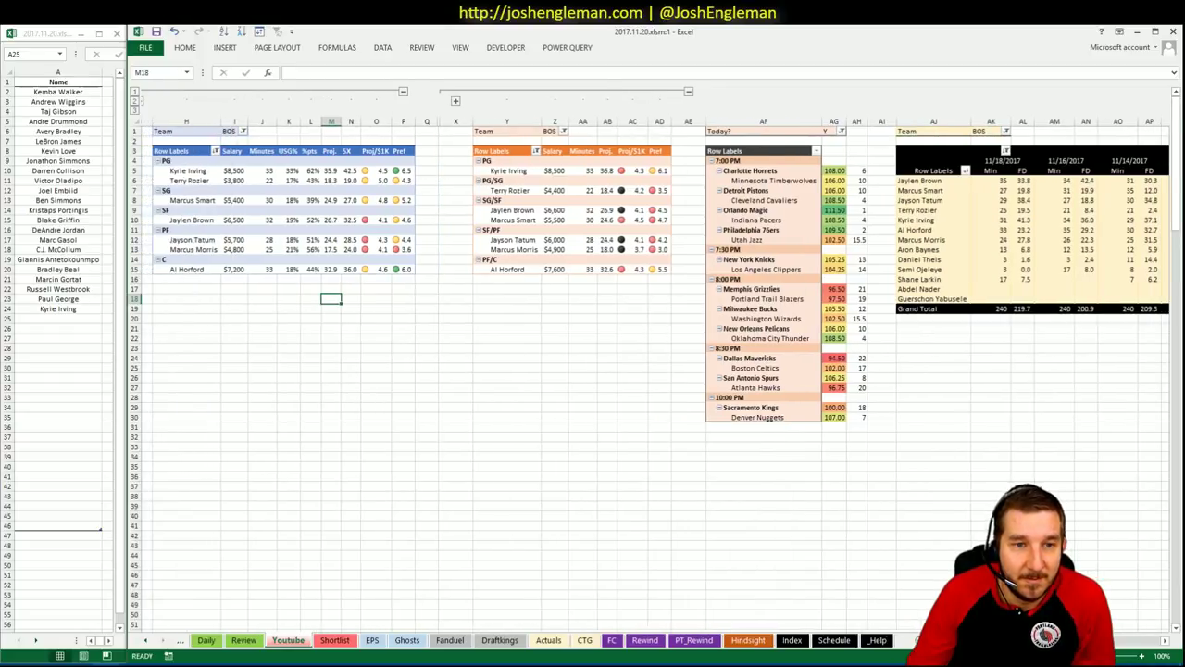
pyautogui.hscroll(-1, 593, 370)
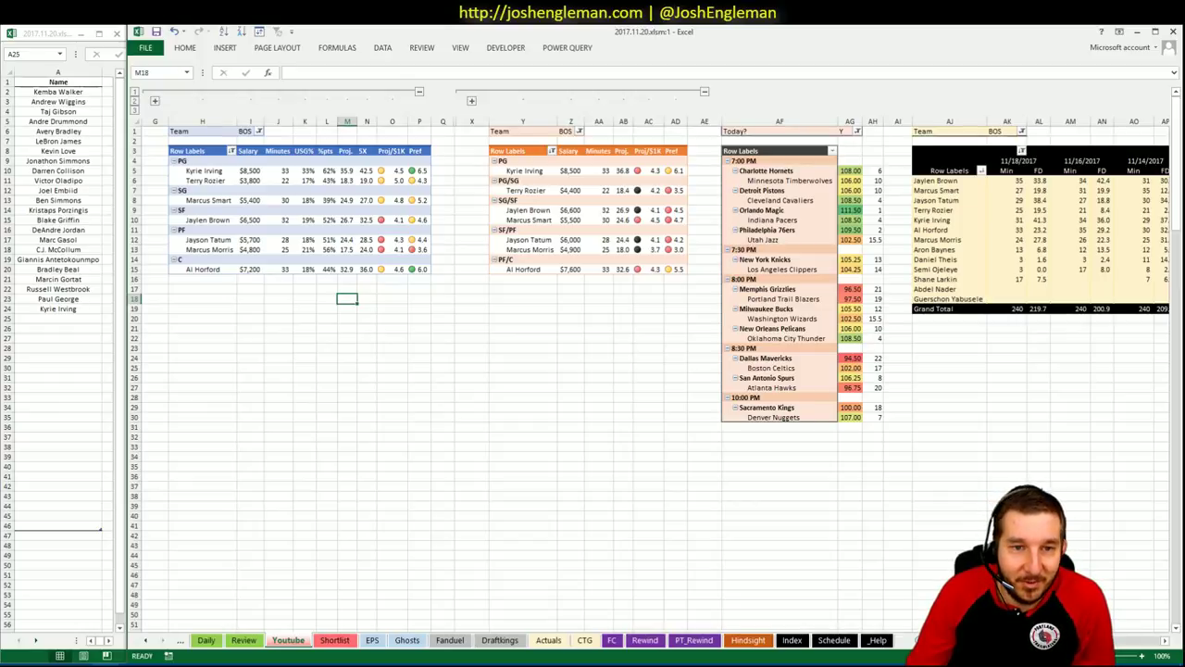
pyautogui.hscroll(4, 648, 371)
pyautogui.hscroll(1, 648, 370)
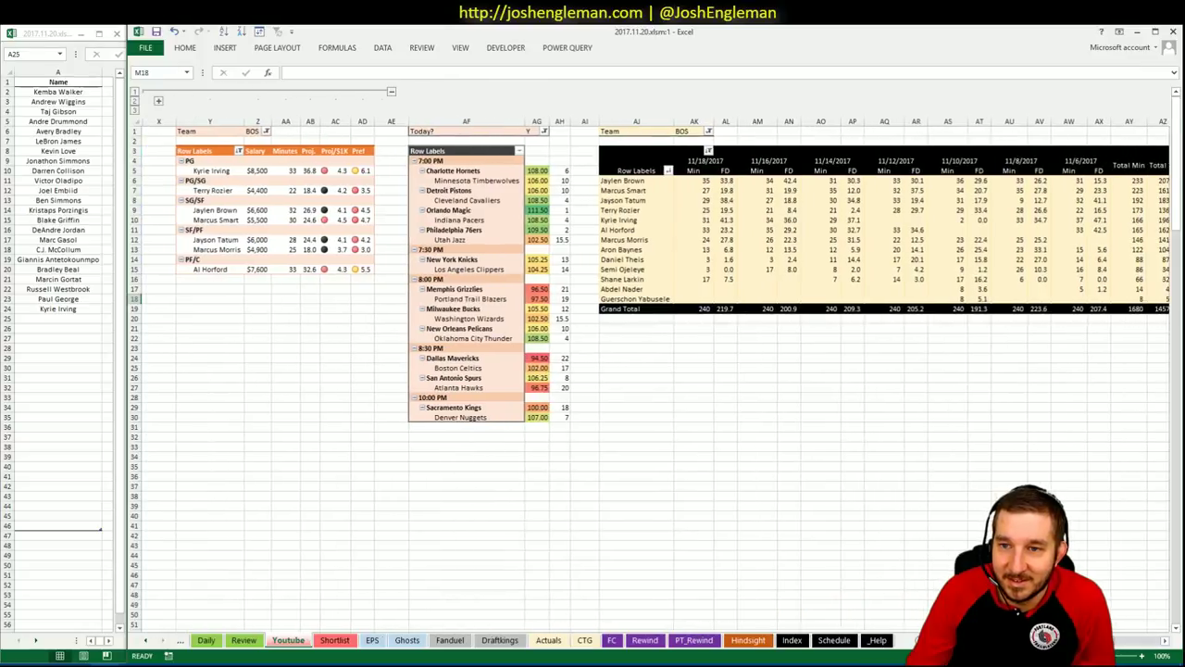
pyautogui.hscroll(-5, 649, 371)
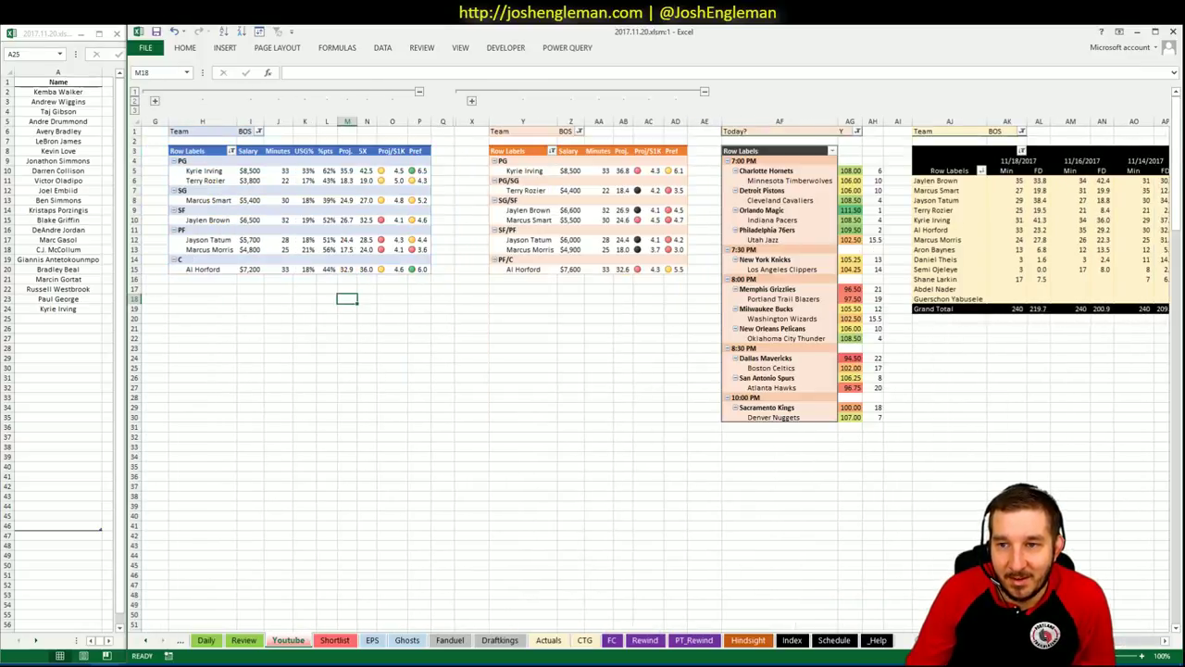
# Step: Add Al Horford to the shortlist below Kyrie Irving
pyautogui.click(361, 408)
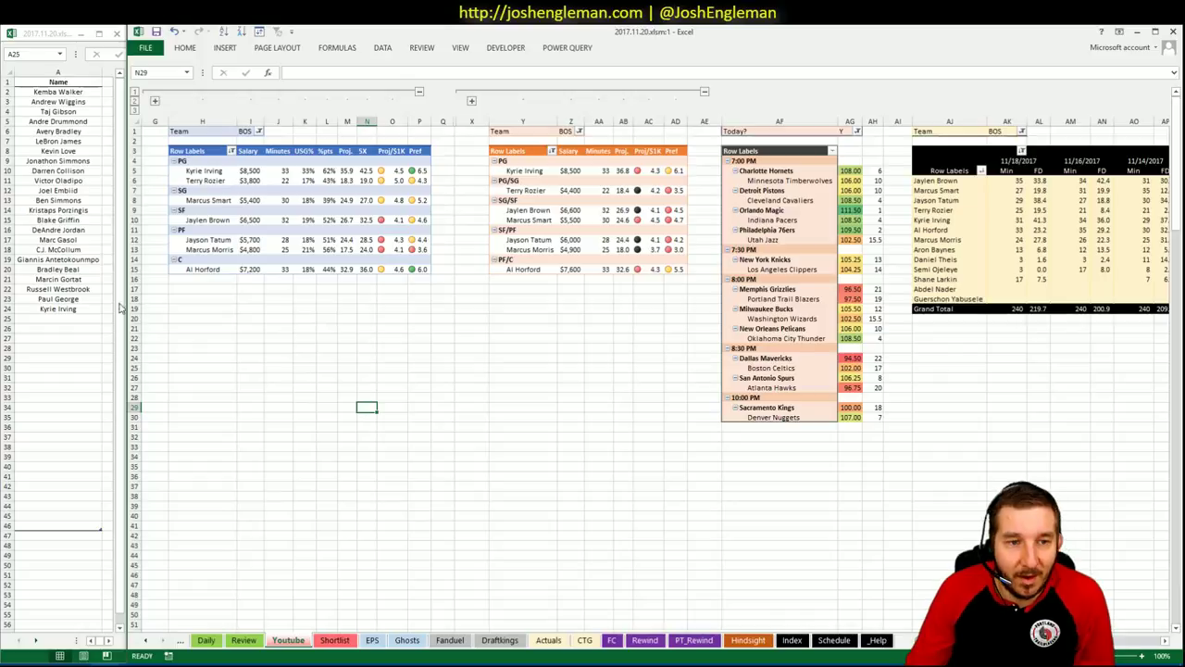
pyautogui.click(74, 320)
pyautogui.write('Al H')
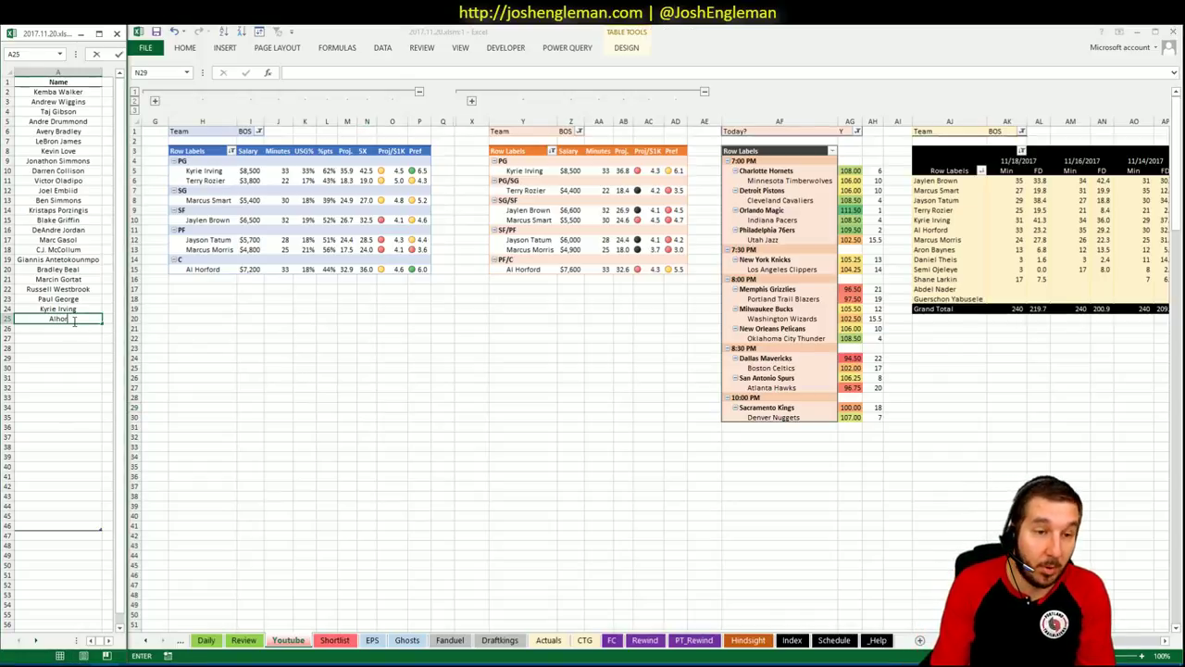
pyautogui.write('orford')
pyautogui.press('Return')
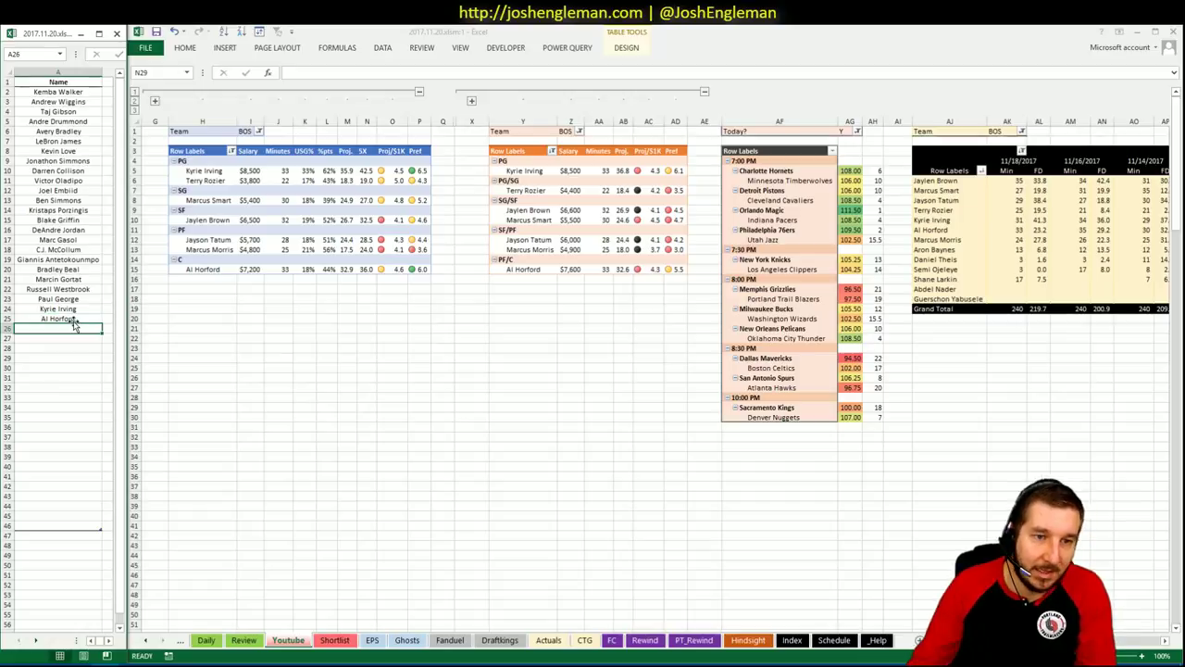
pyautogui.click(305, 310)
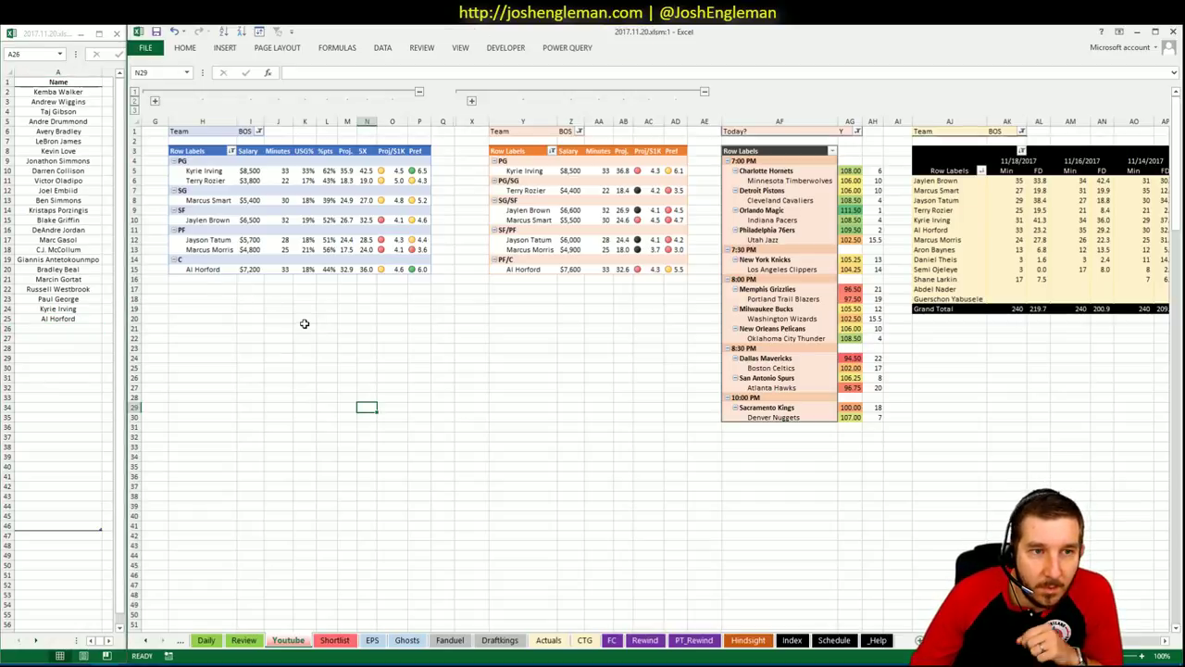
pyautogui.click(306, 316)
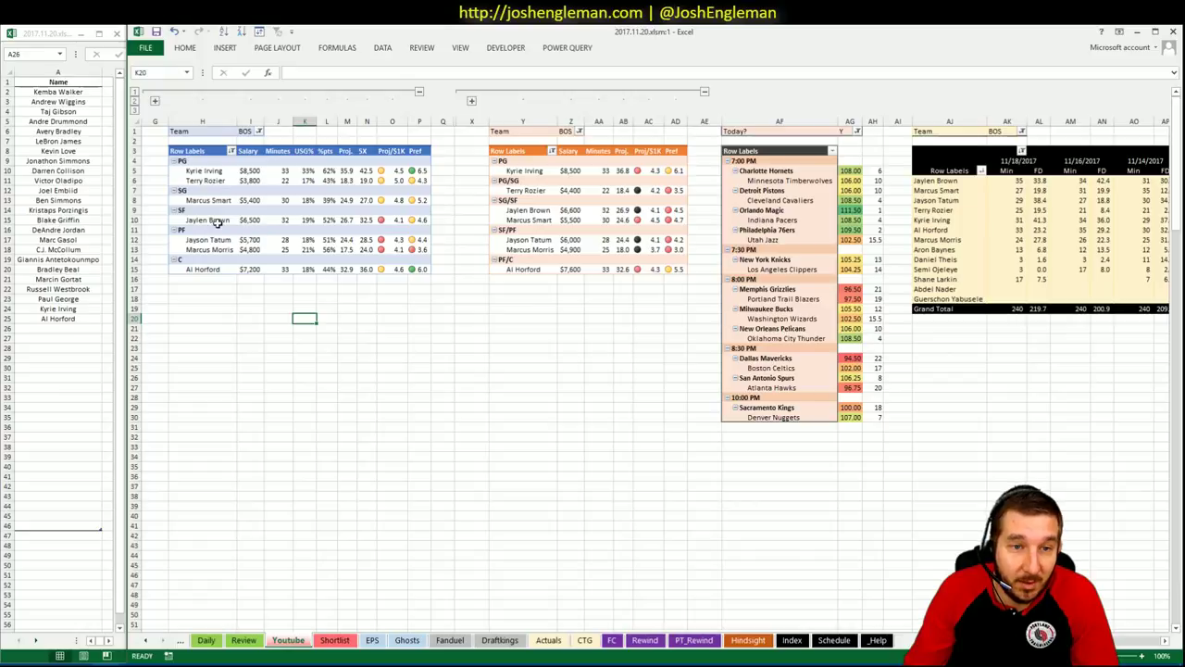
pyautogui.click(250, 326)
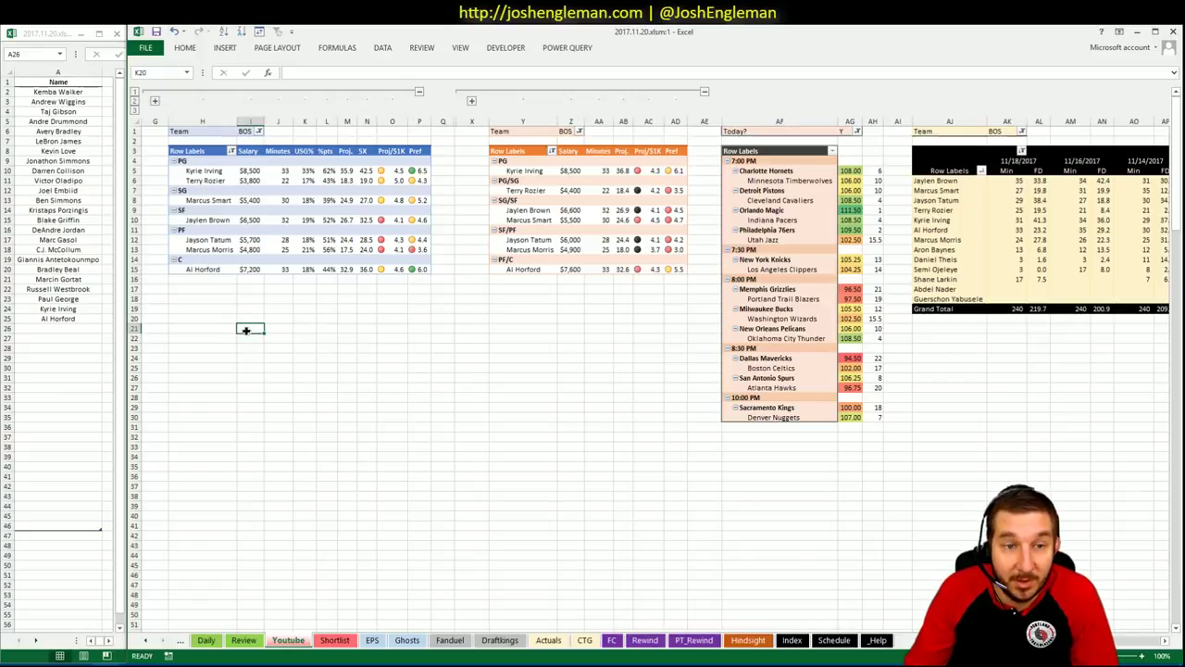
pyautogui.click(207, 221)
pyautogui.click(333, 327)
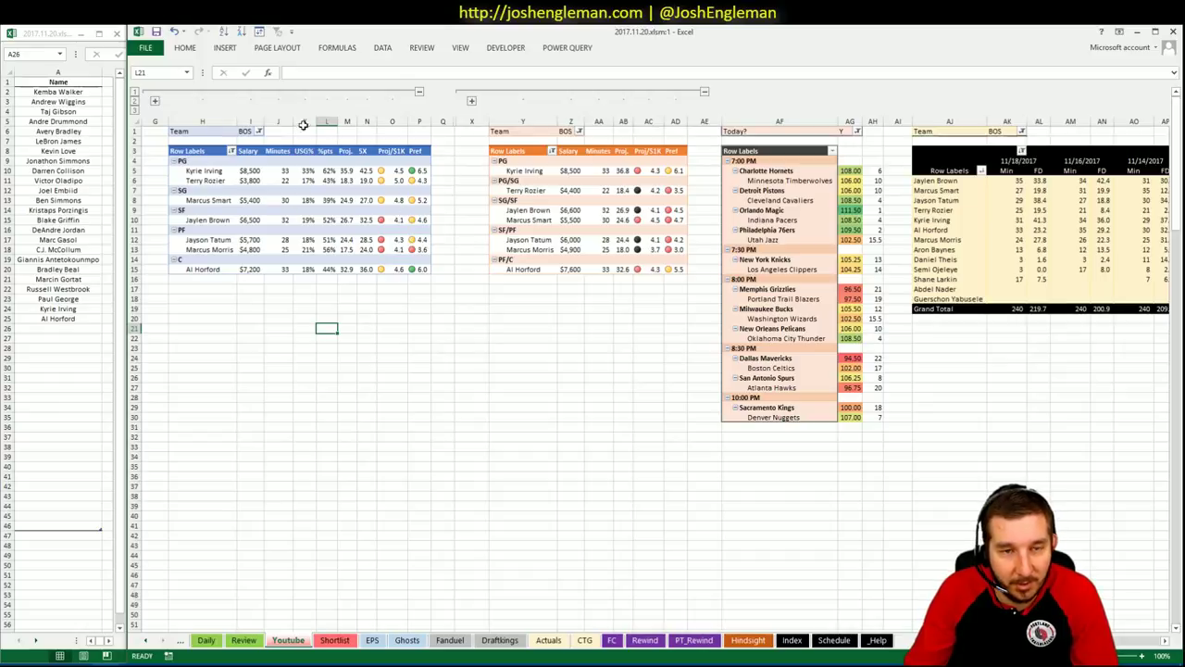
# Step: Filter both player salary pivot tables to team SAS
pyautogui.click(260, 131)
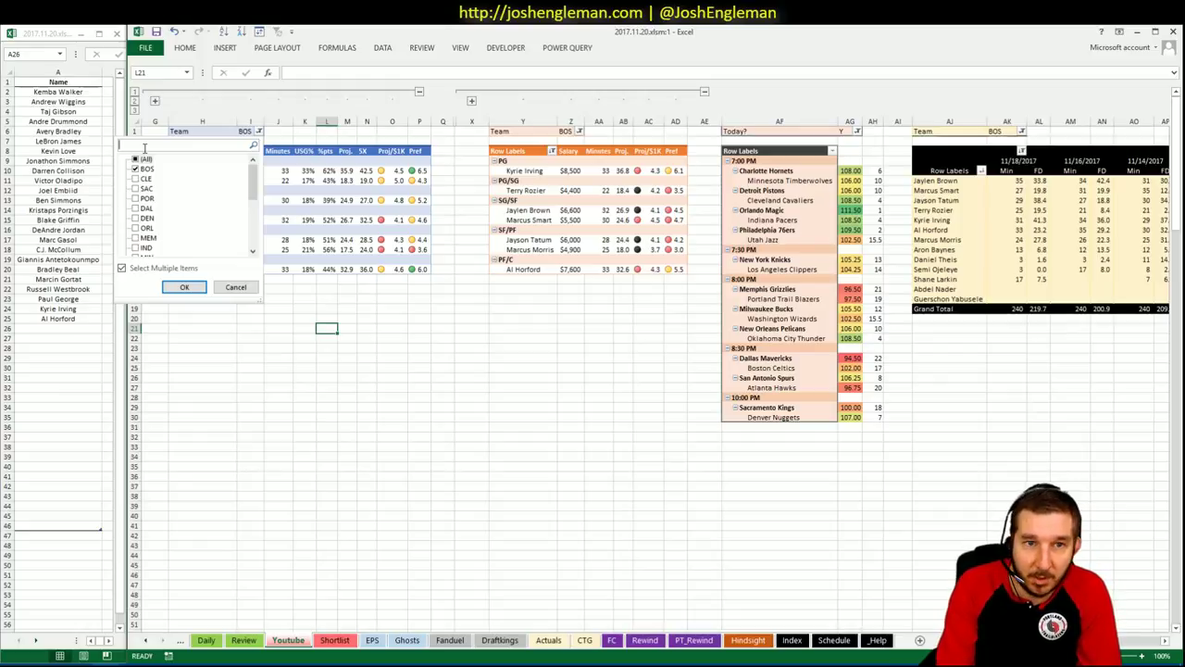
pyautogui.write('sas')
pyautogui.press('Return')
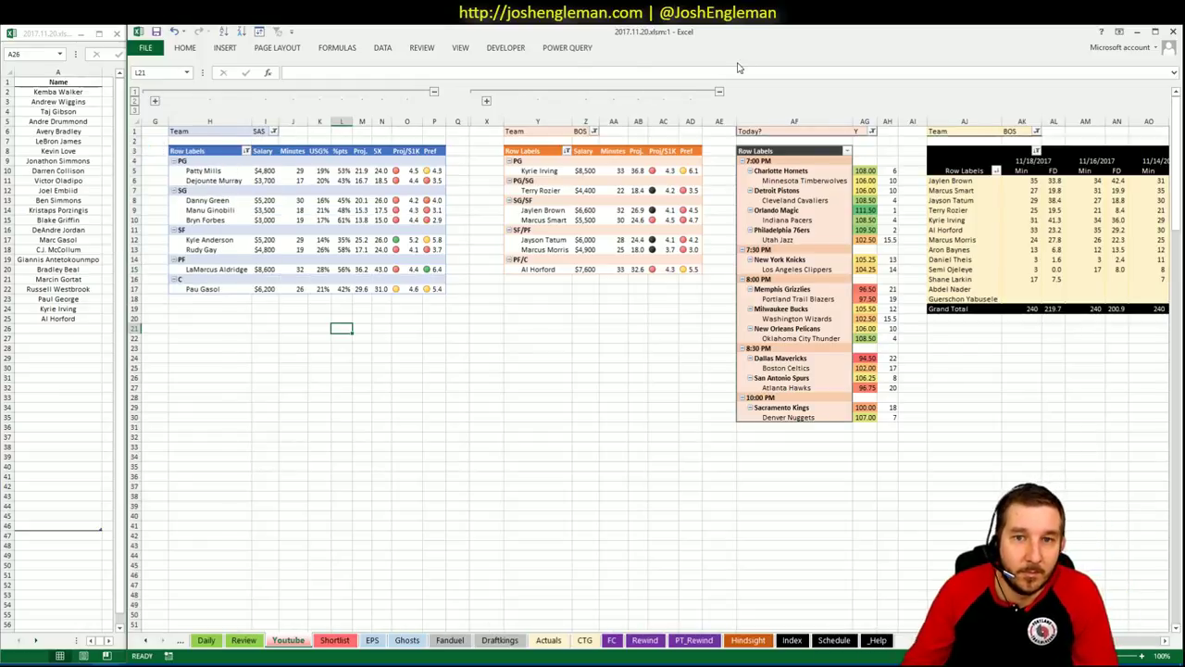
pyautogui.click(596, 132)
pyautogui.write('sas')
pyautogui.press('Return')
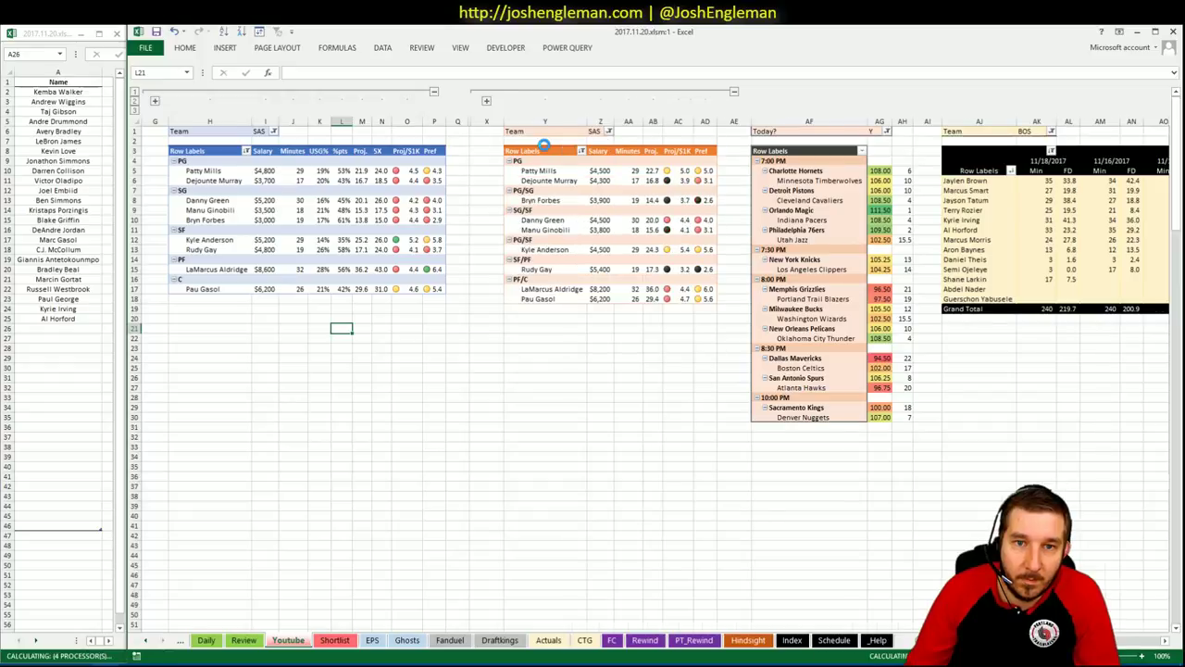
# Step: Switch the game log pivot table's team filter to SAS
pyautogui.click(1051, 132)
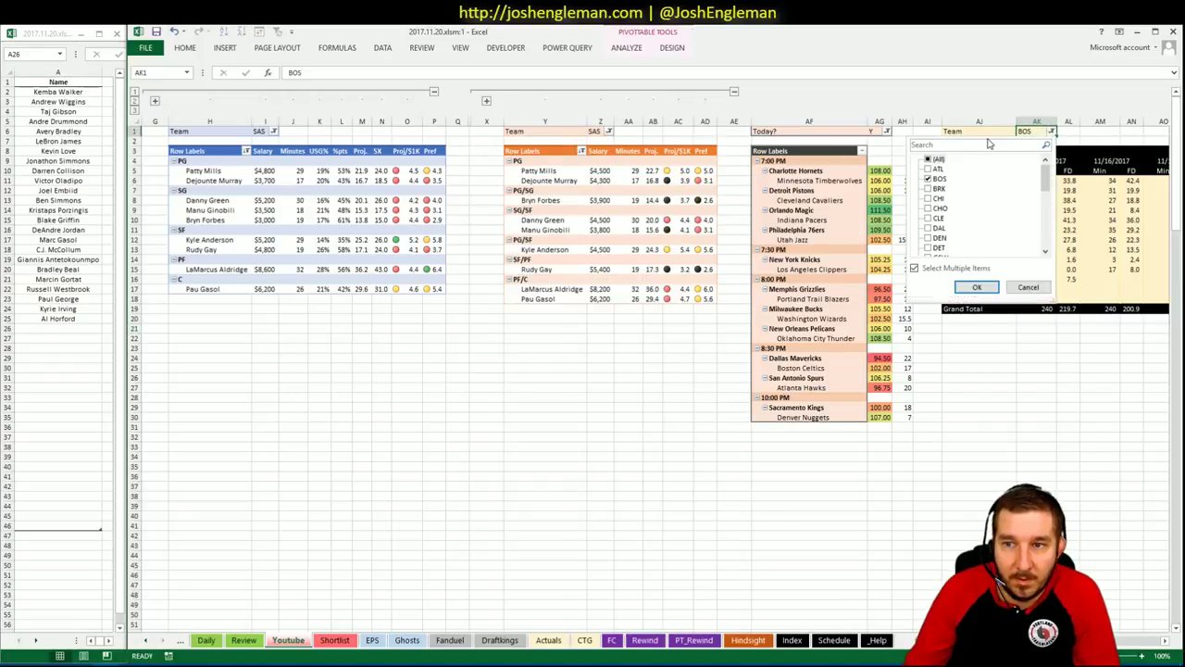
pyautogui.click(989, 144)
pyautogui.write('sas')
pyautogui.press('Return')
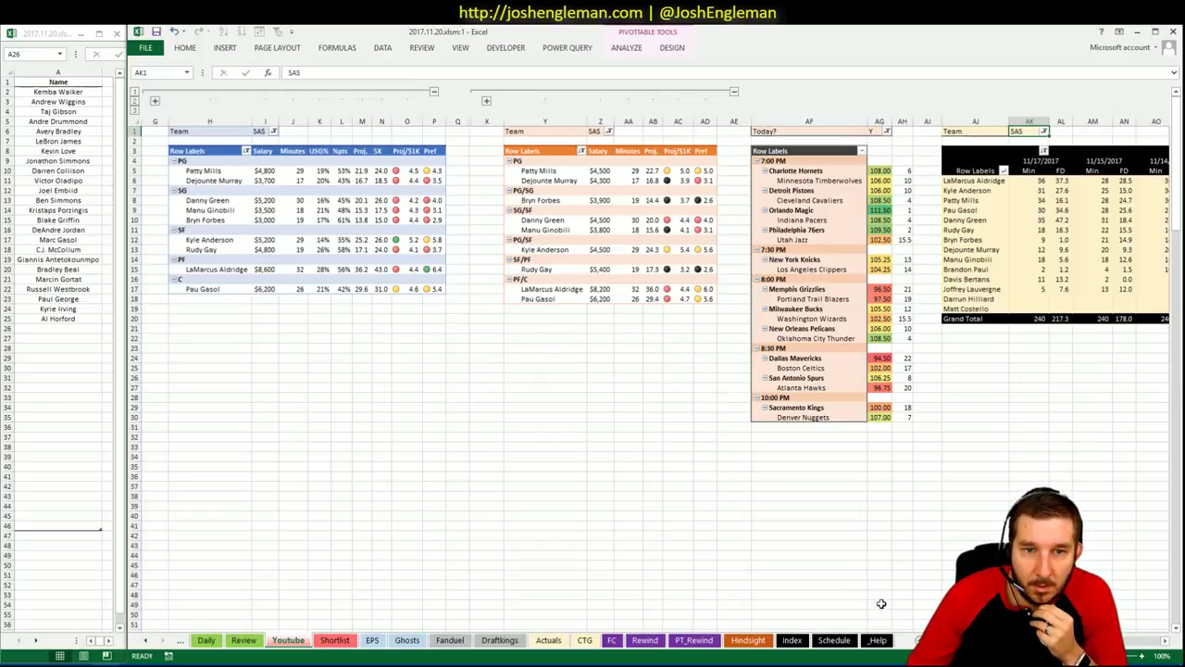
# Step: Check the San Antonio players' recent game logs against their projections, and add Kyle Anderson to the shortlist below Al Horford
pyautogui.hscroll(5, 648, 371)
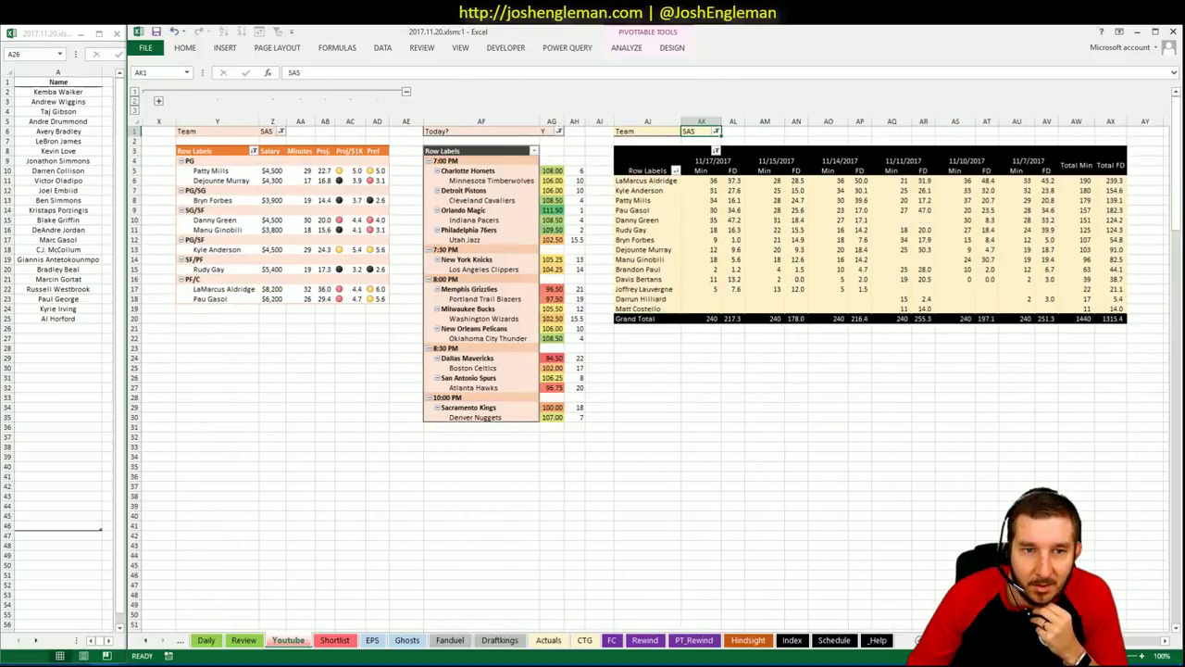
pyautogui.hscroll(-5, 648, 370)
pyautogui.hscroll(5, 648, 370)
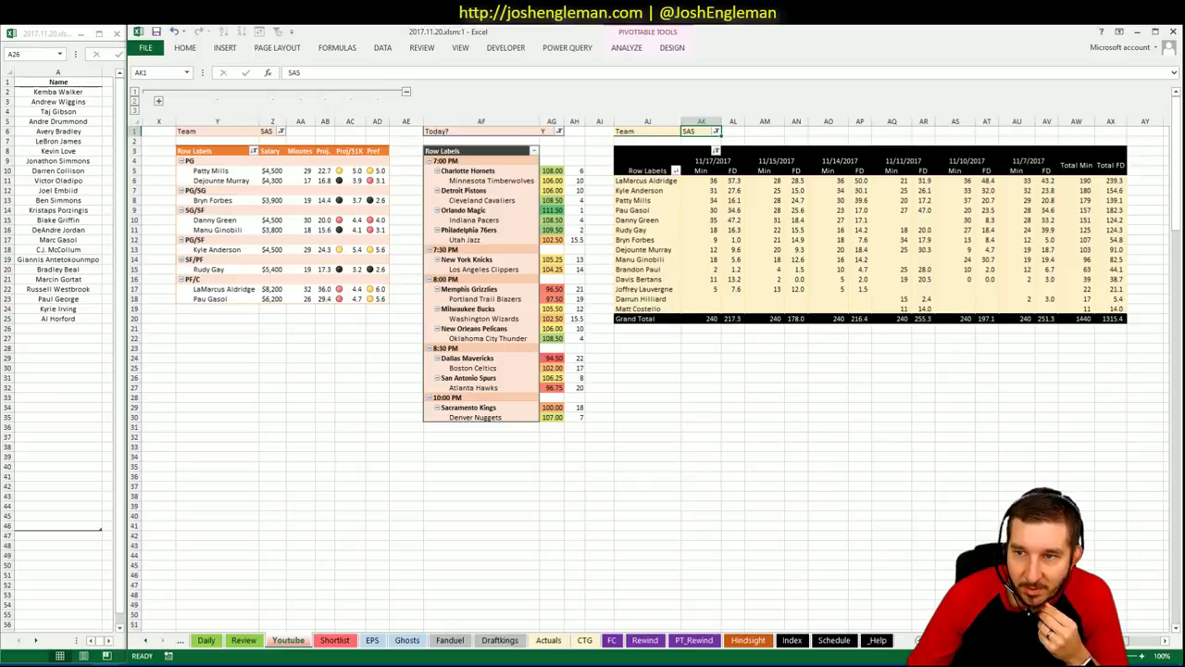
pyautogui.hscroll(-5, 898, 608)
pyautogui.click(86, 328)
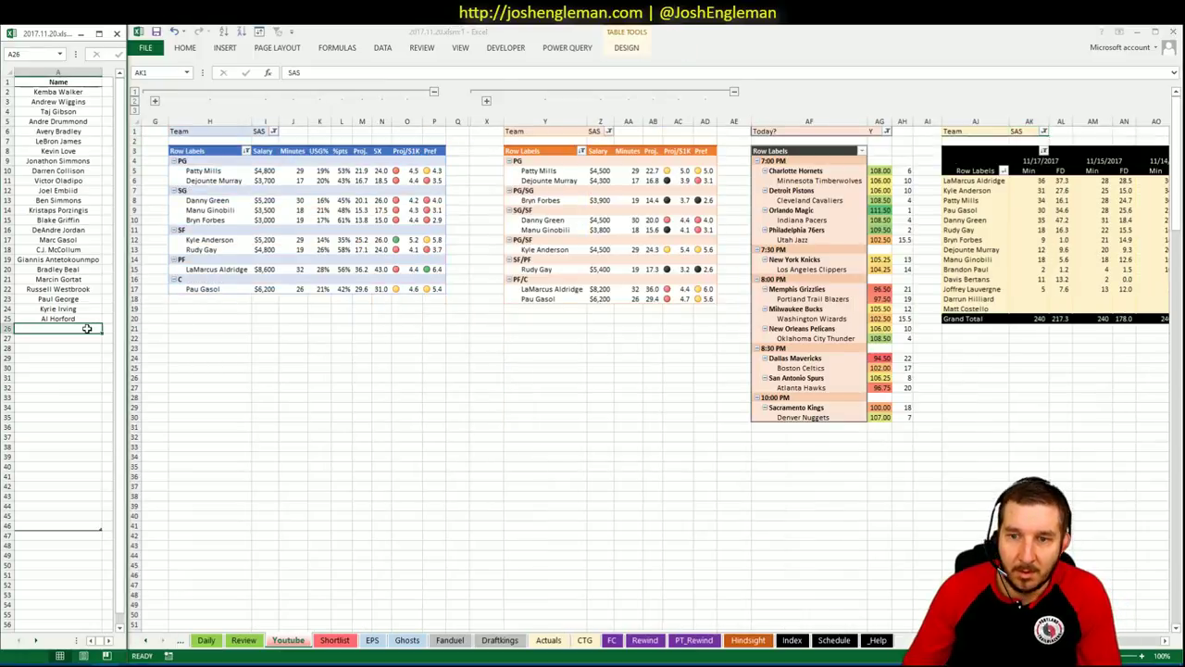
pyautogui.write('Kyle Anderson')
pyautogui.press('Return')
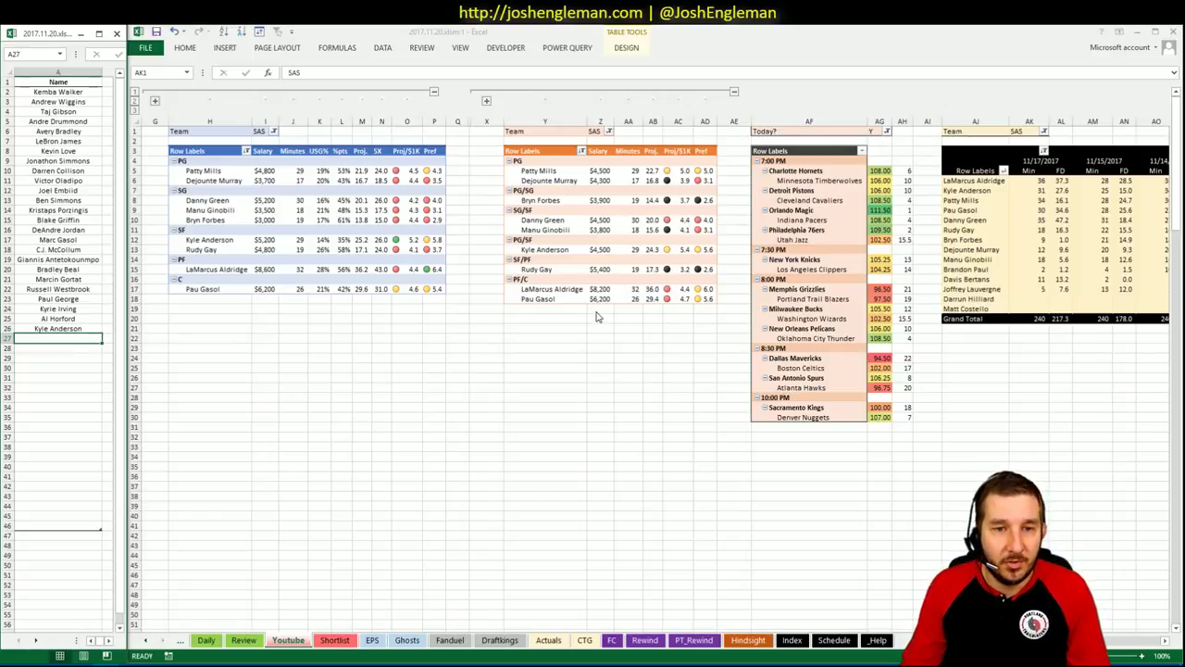
# Step: Review the San Antonio players' recent game logs and add LaMarcus Aldridge to the shortlist below Kyle Anderson
pyautogui.hscroll(6, 648, 370)
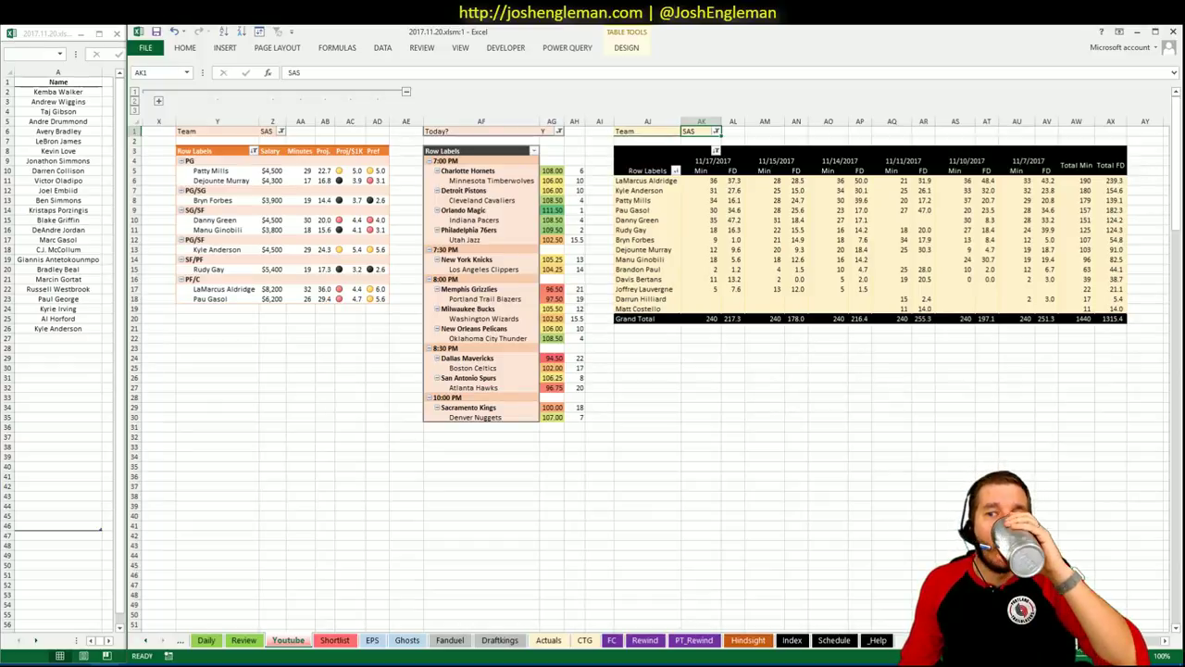
pyautogui.hscroll(-6, 669, 500)
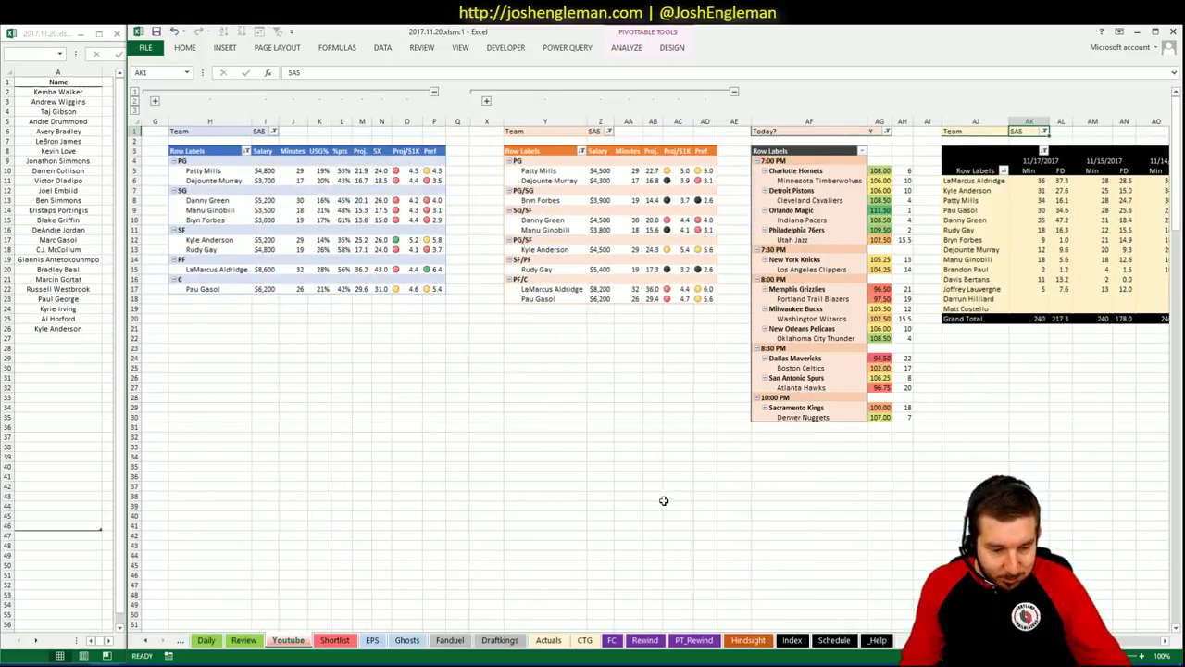
pyautogui.click(90, 337)
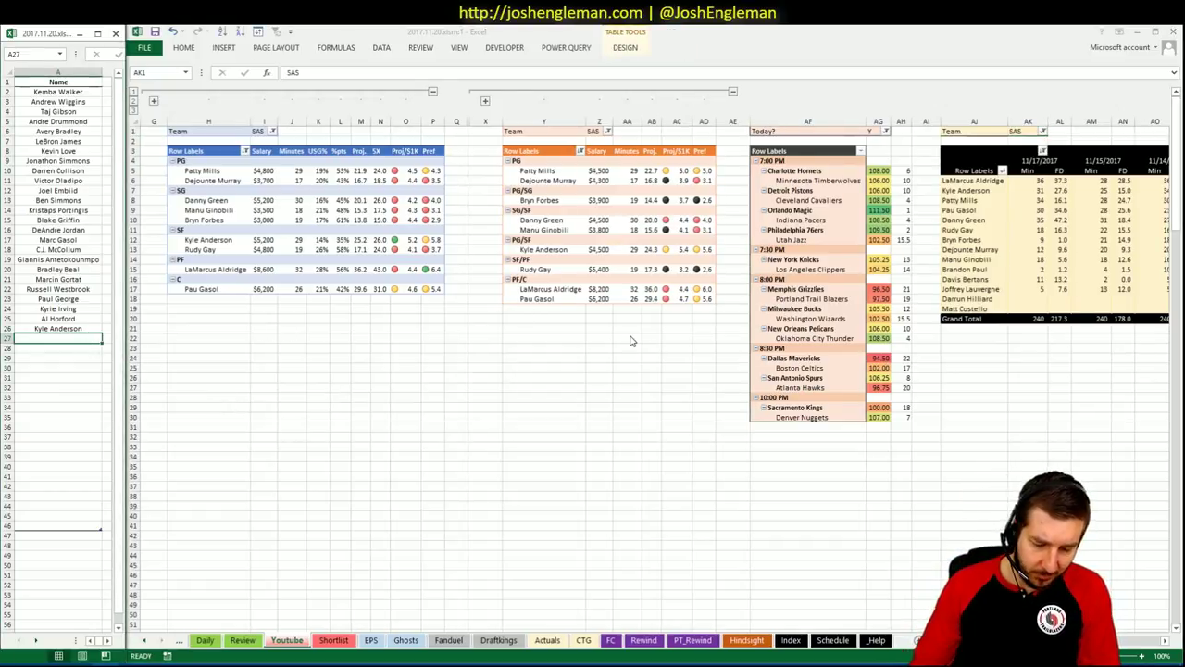
pyautogui.write('La')
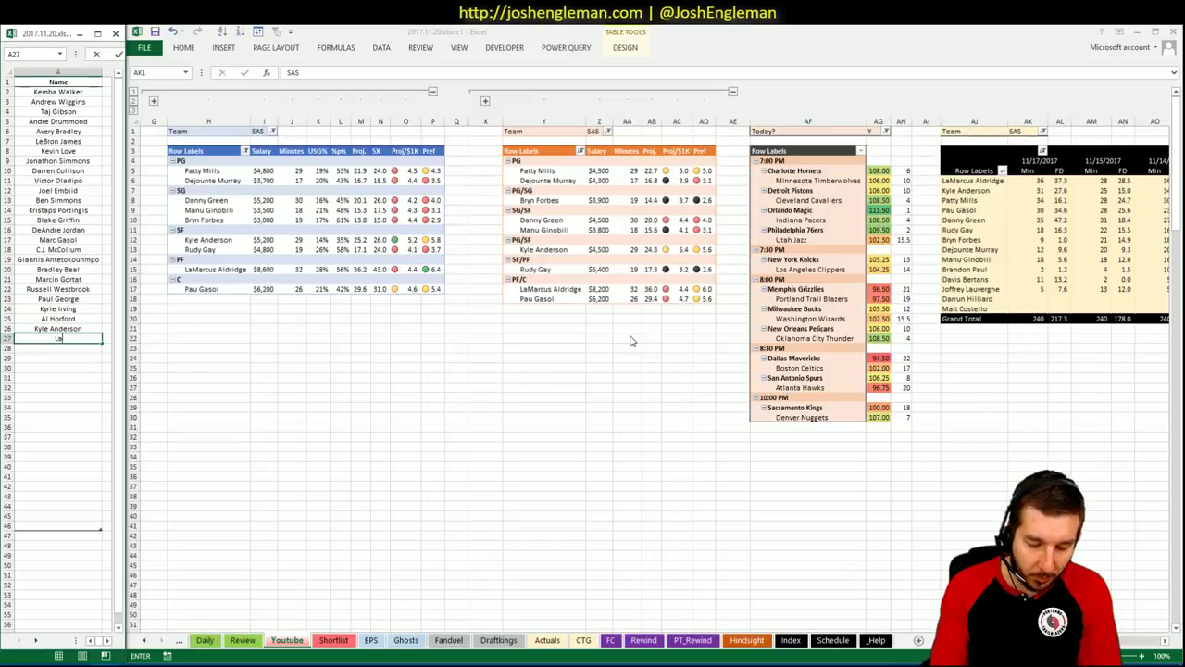
pyautogui.write('Marcus Aldridge')
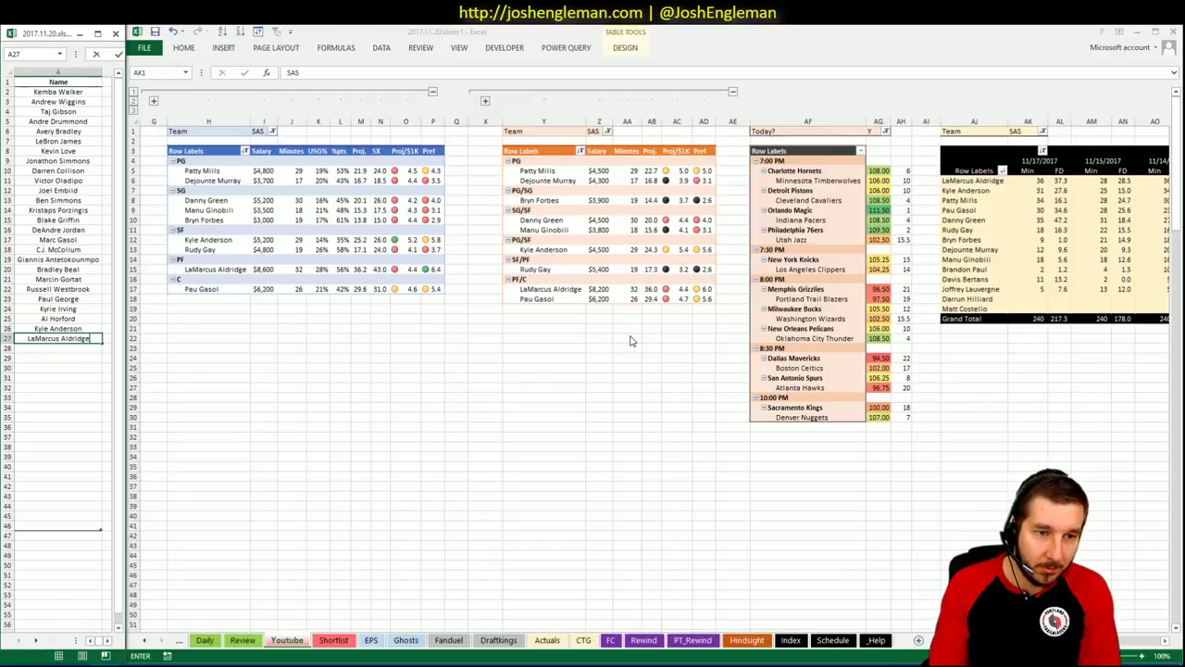
pyautogui.press('Return')
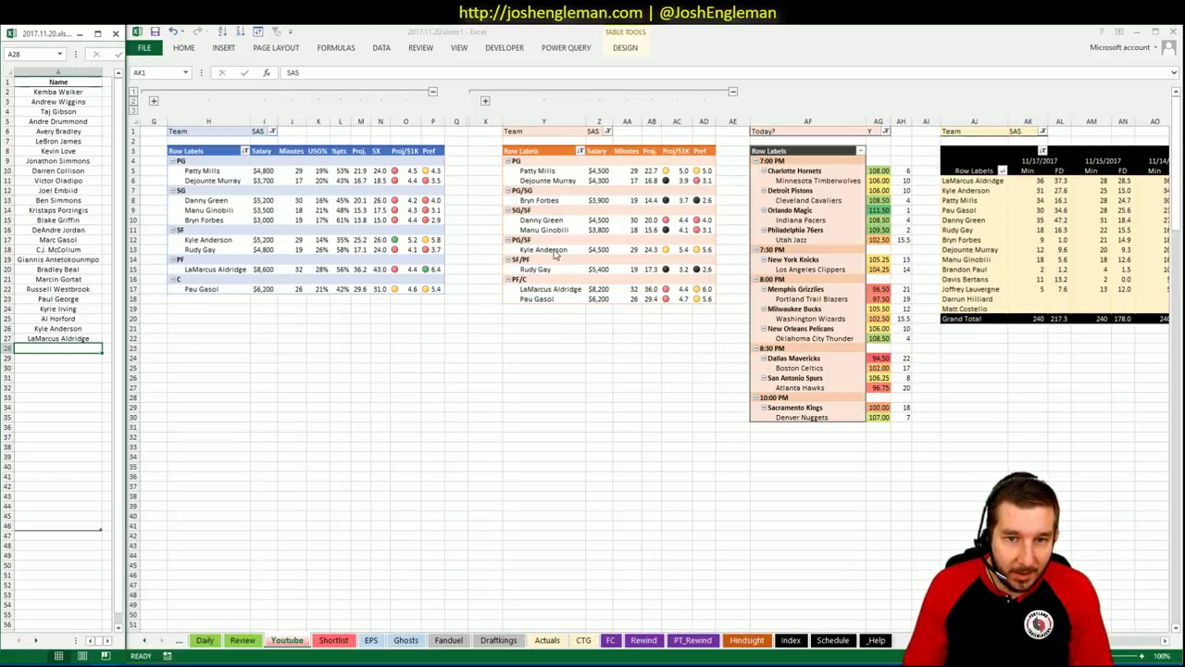
# Step: Filter both player salary pivot tables to team ATL
pyautogui.click(574, 417)
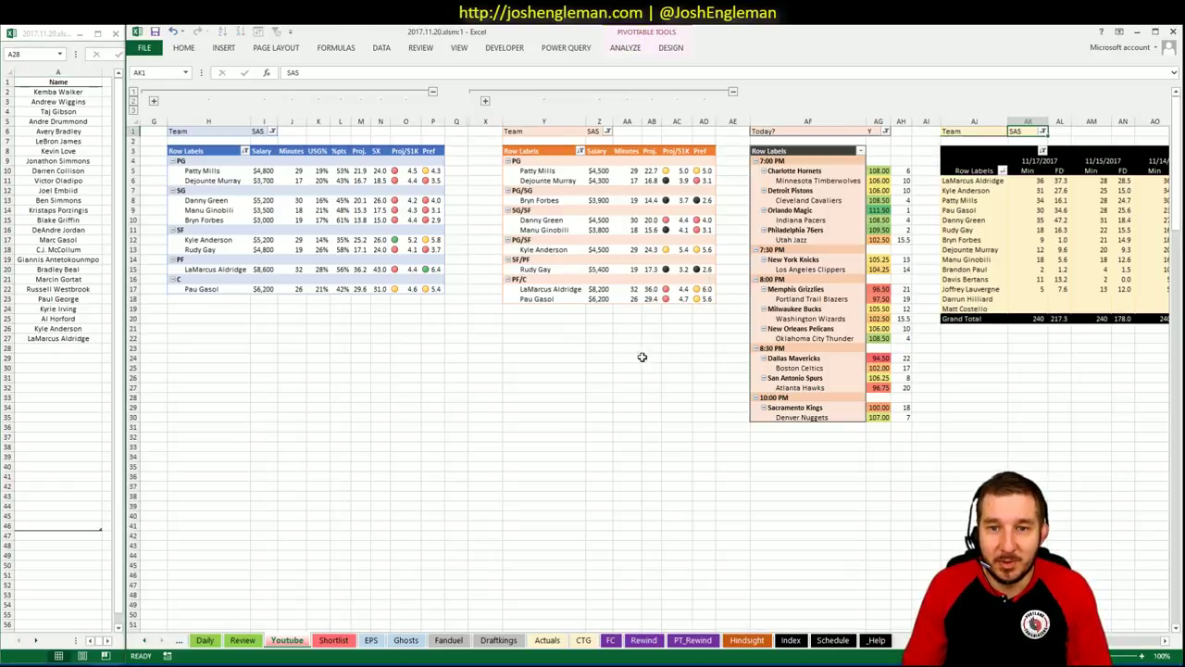
pyautogui.click(586, 319)
pyautogui.click(581, 319)
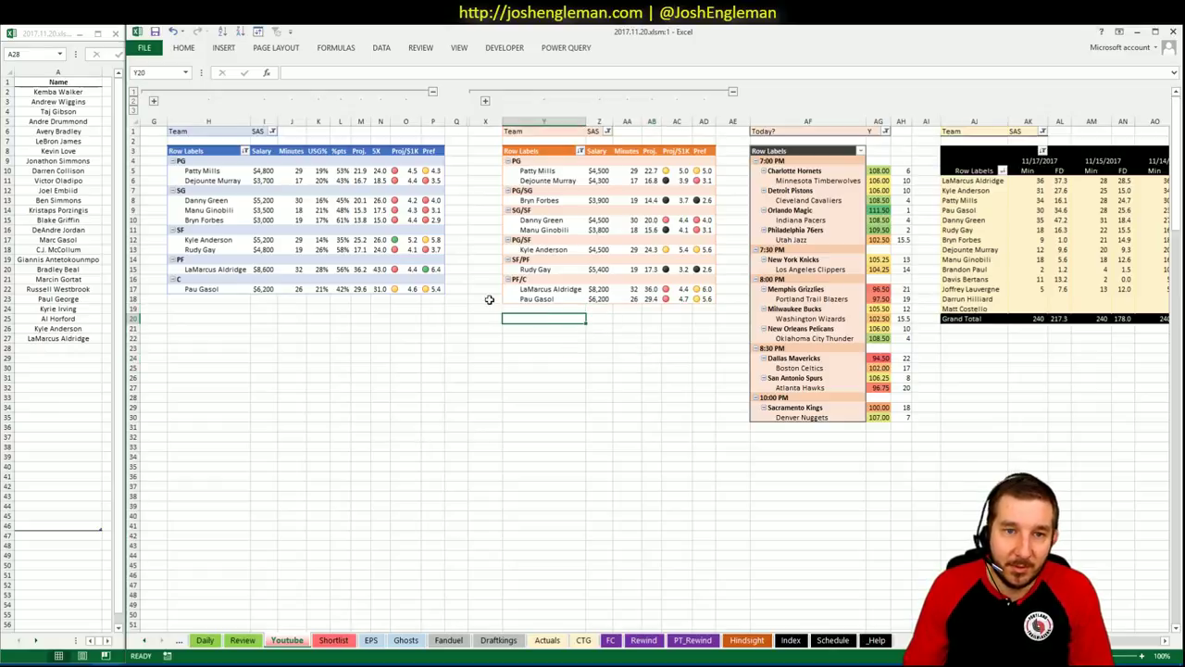
pyautogui.click(272, 131)
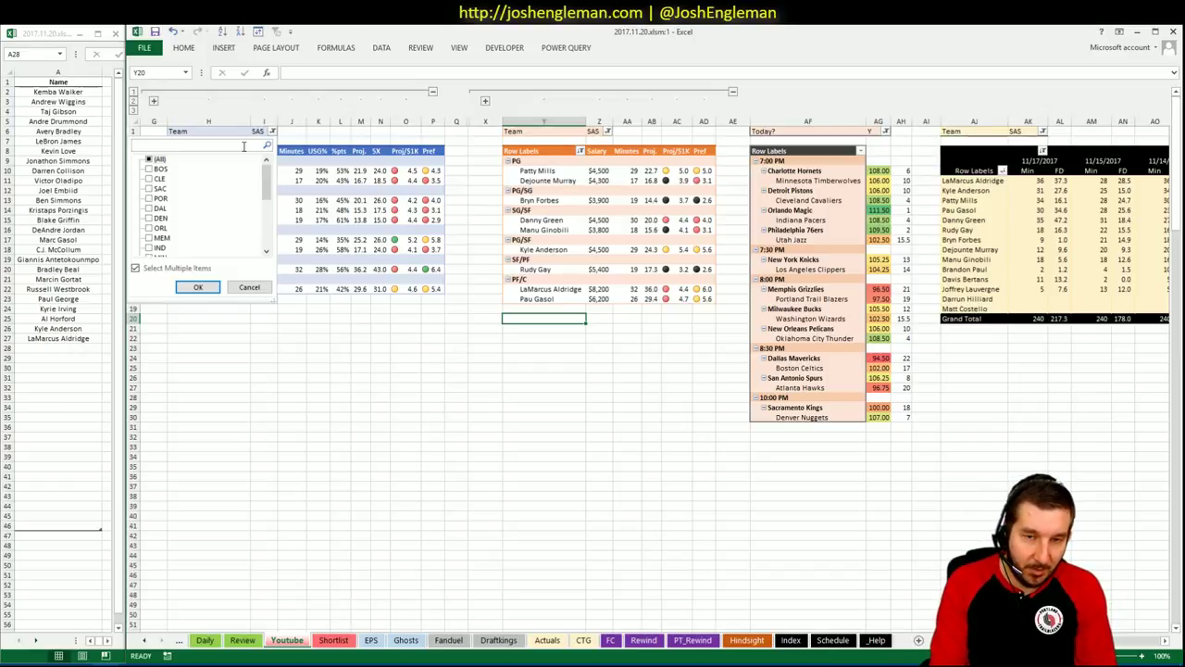
pyautogui.write('atl')
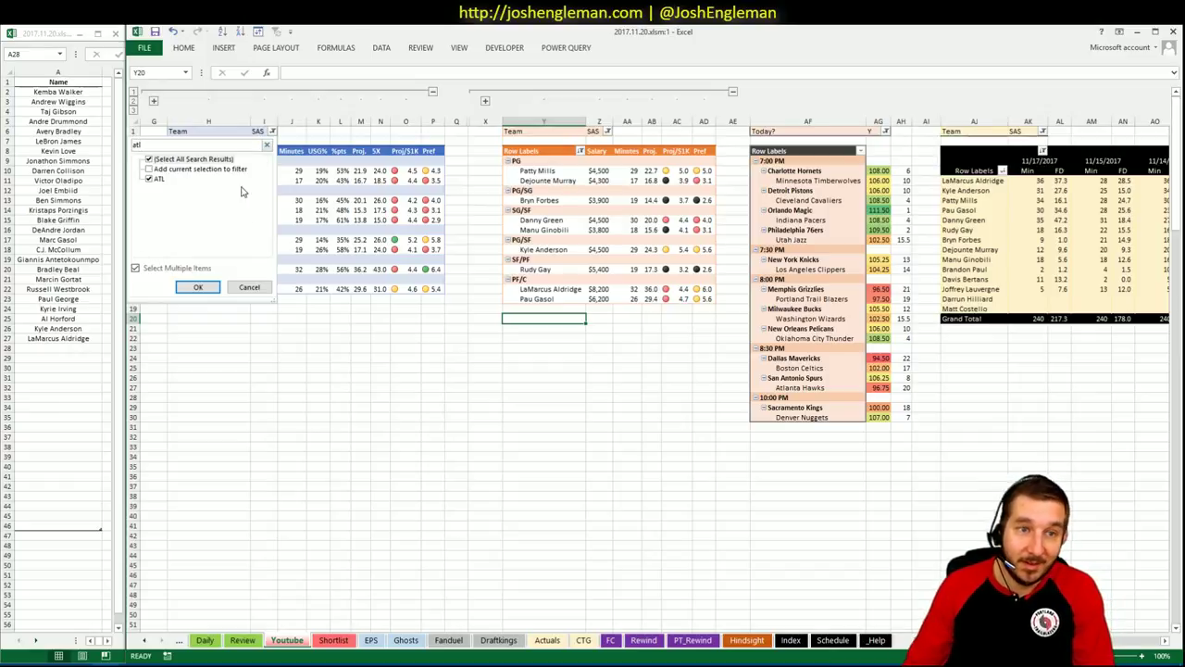
pyautogui.click(205, 288)
pyautogui.click(620, 131)
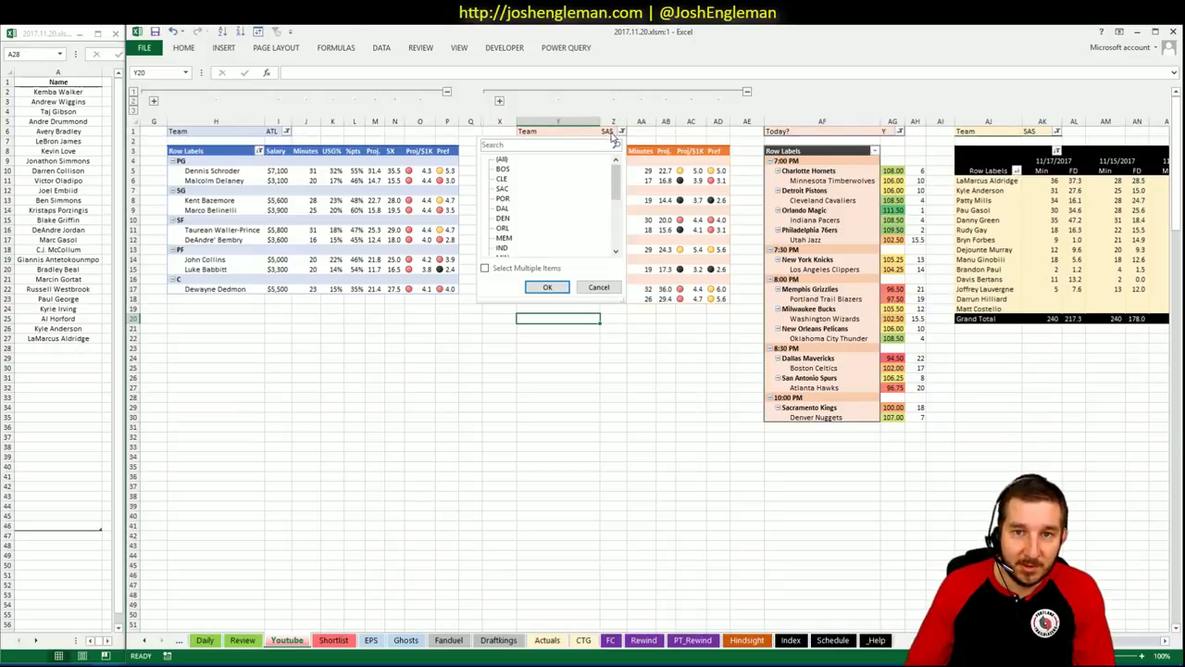
pyautogui.write('atl')
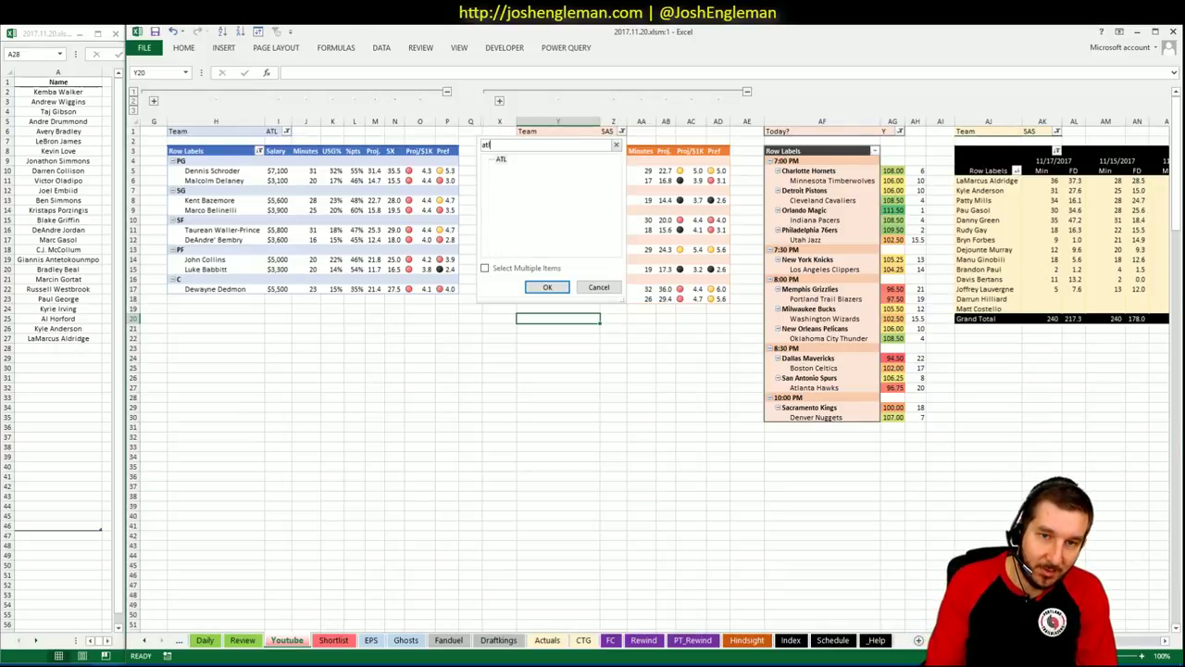
pyautogui.press('Return')
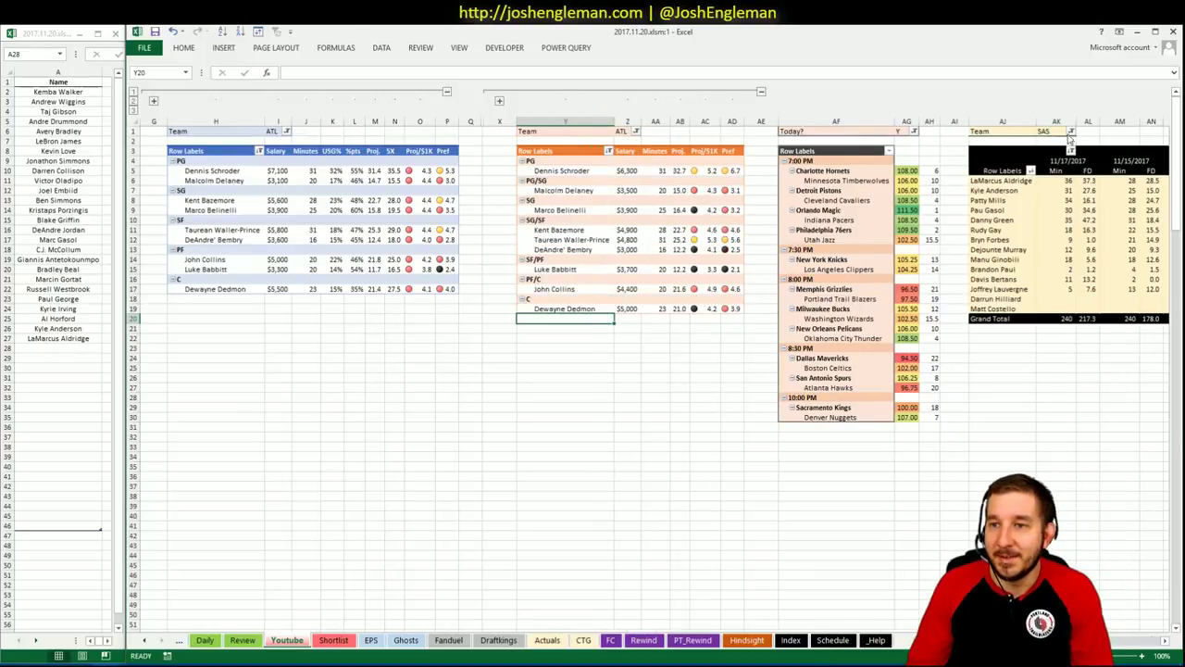
# Step: Switch the game log pivot table's team filter to ATL
pyautogui.click(1071, 132)
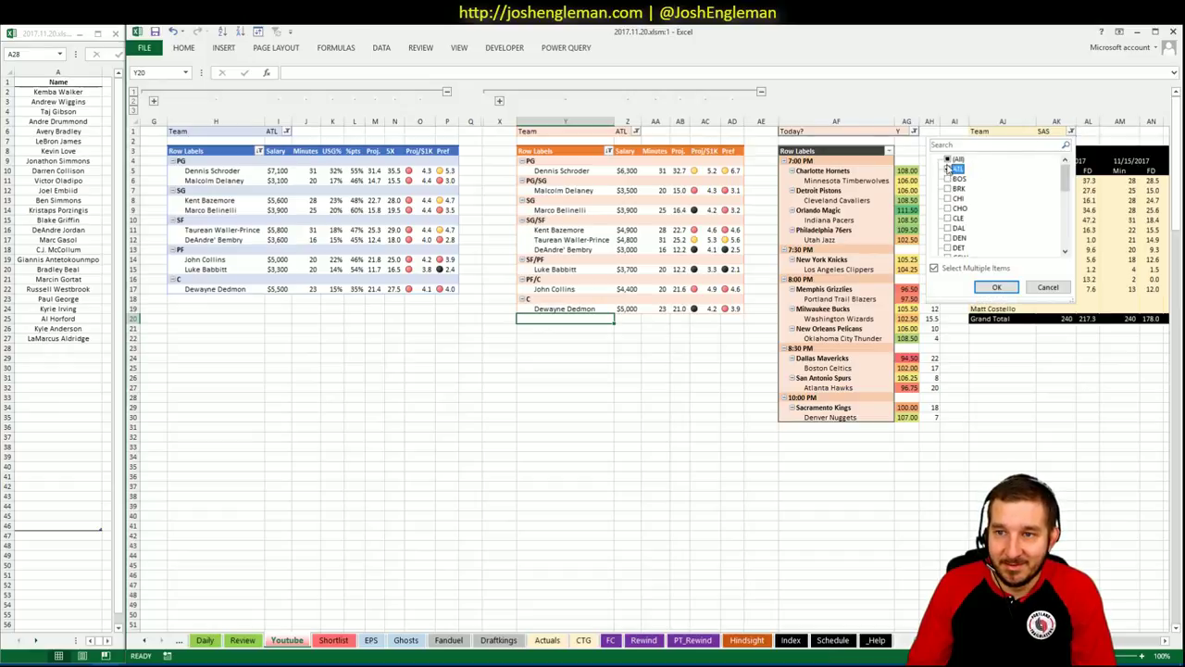
pyautogui.click(947, 159)
pyautogui.click(947, 159)
pyautogui.click(947, 169)
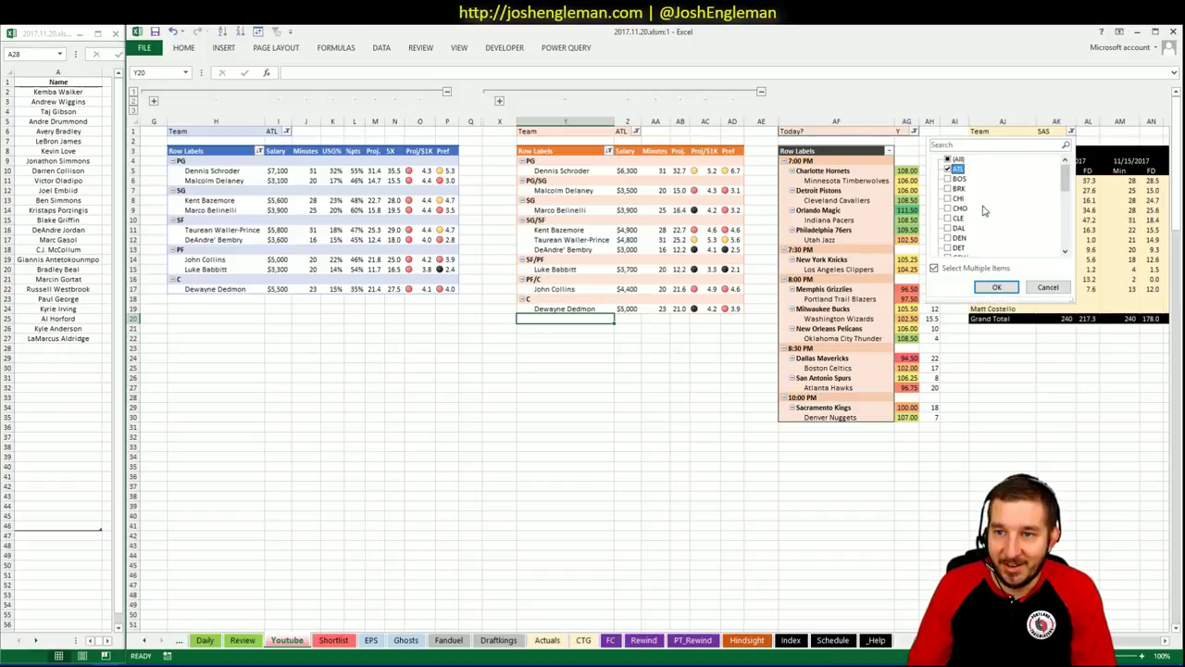
pyautogui.click(997, 286)
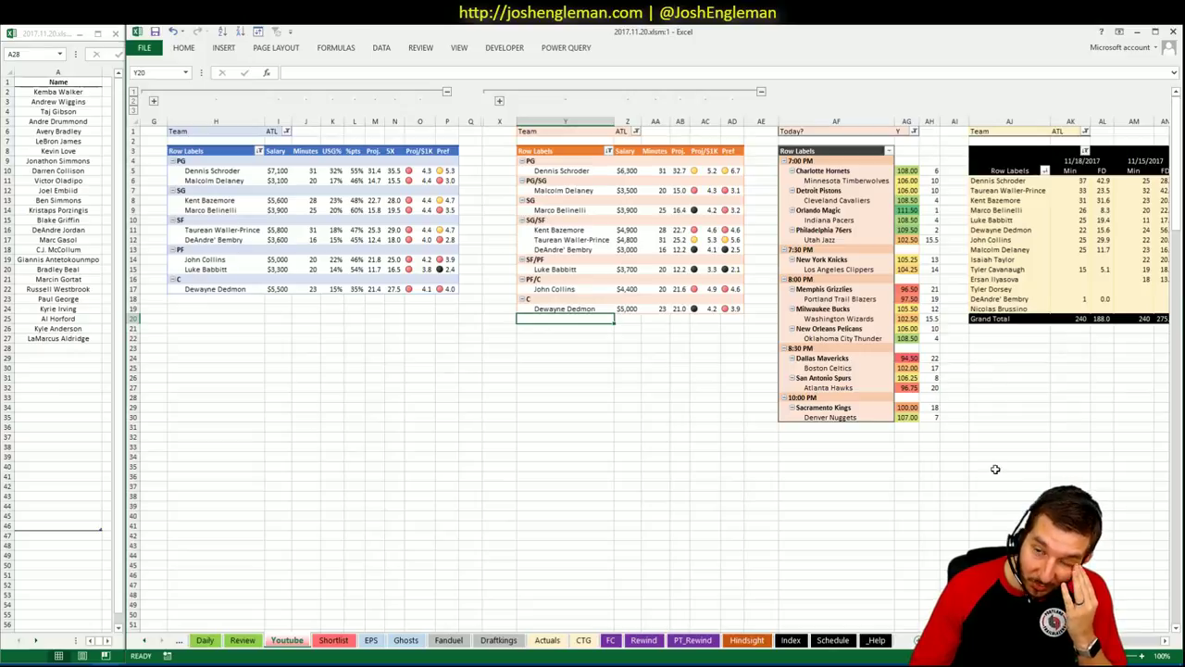
pyautogui.click(1023, 463)
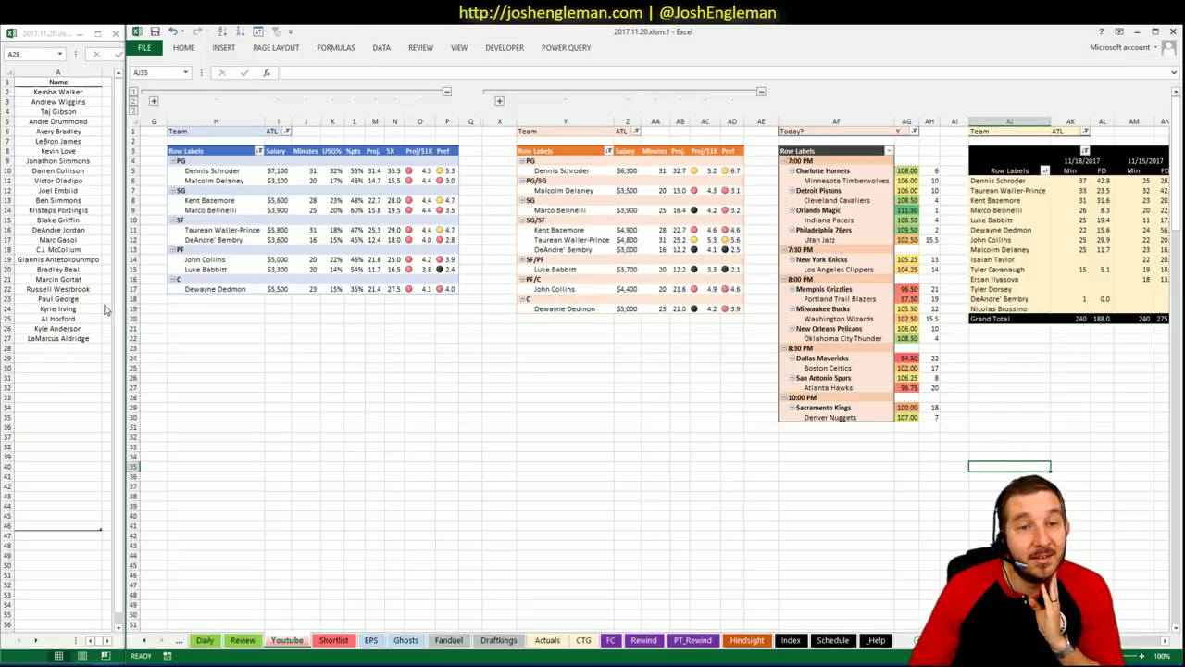
# Step: Check the Atlanta players' recent game logs against their projections, and add Dennis Schroder to the shortlist below LaMarcus Aldridge
pyautogui.click(394, 315)
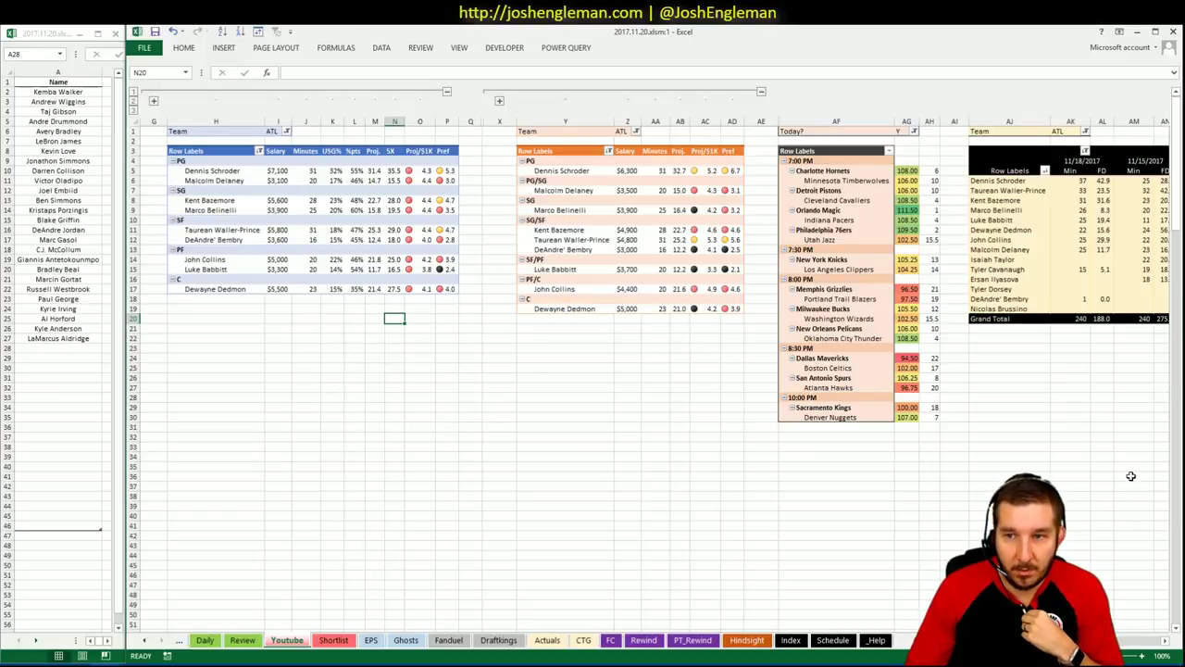
pyautogui.hscroll(3, 648, 371)
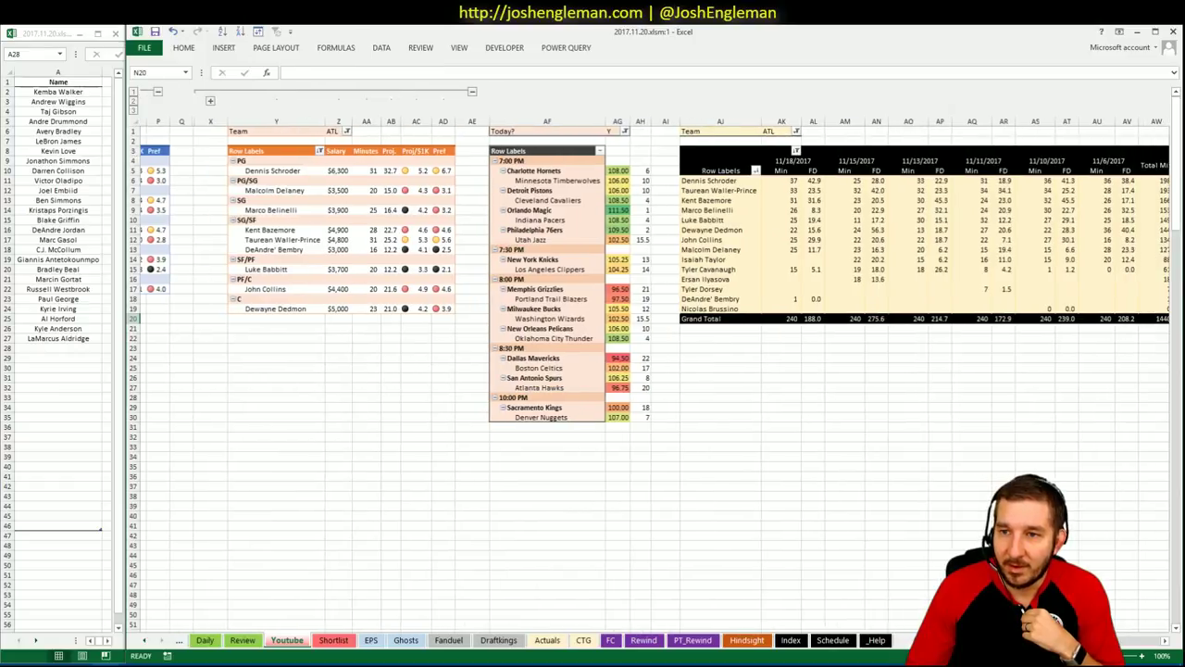
pyautogui.hscroll(-3, 460, 347)
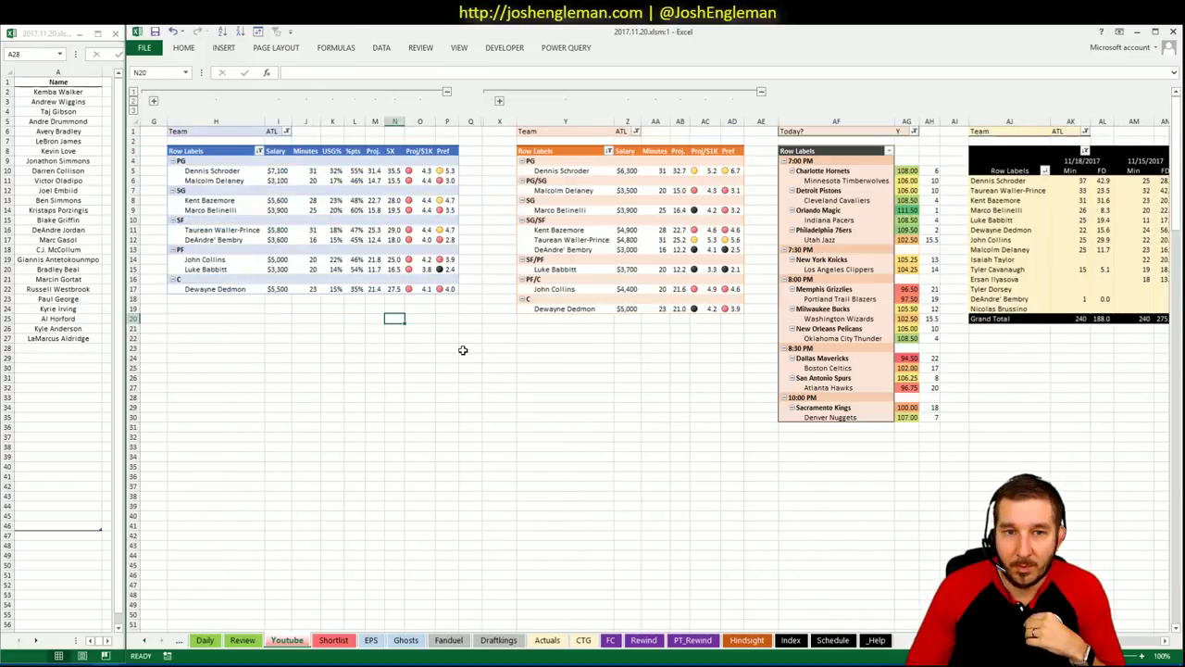
pyautogui.click(81, 346)
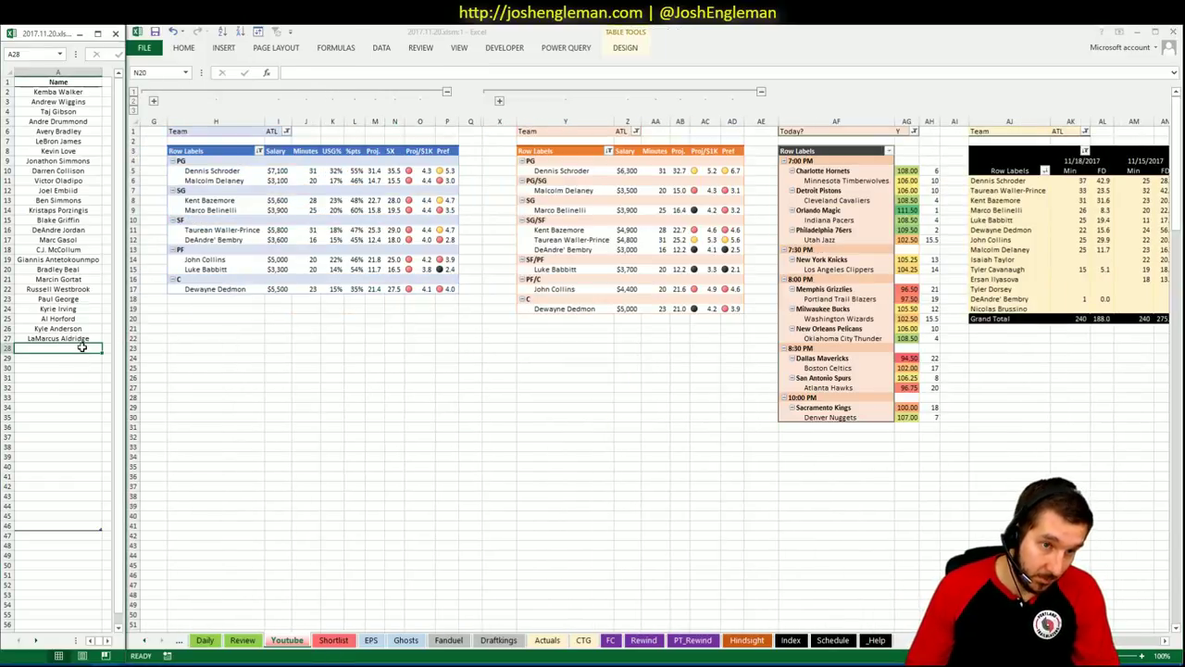
pyautogui.write('Denni')
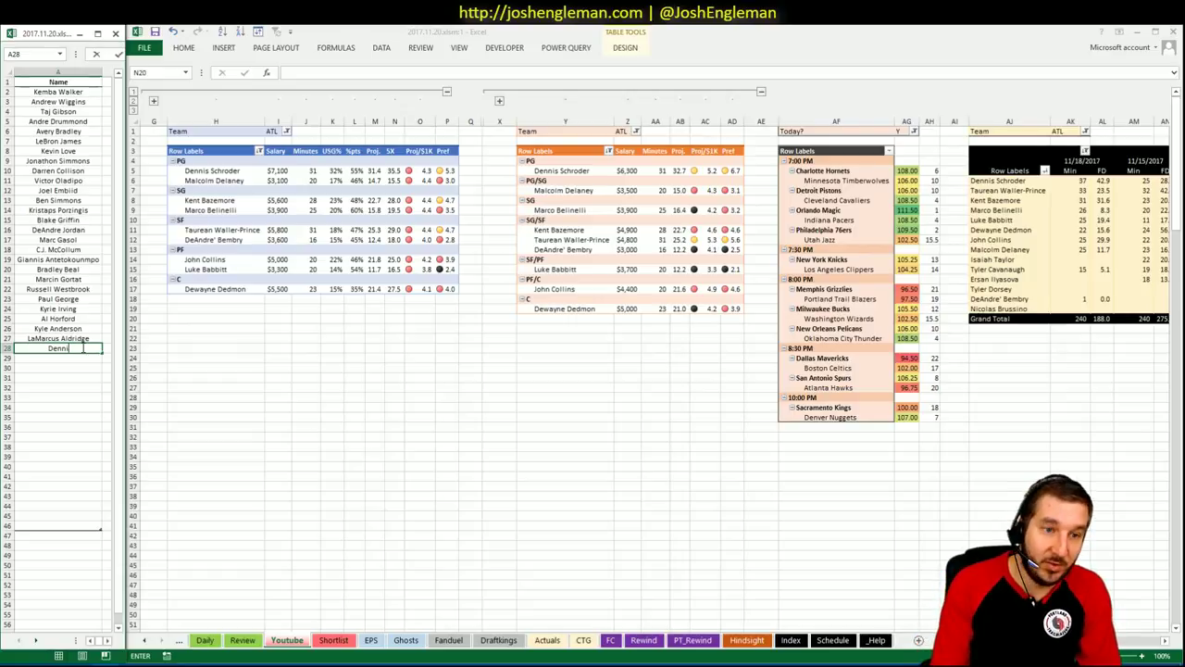
pyautogui.write('s Schroder')
pyautogui.press('Return')
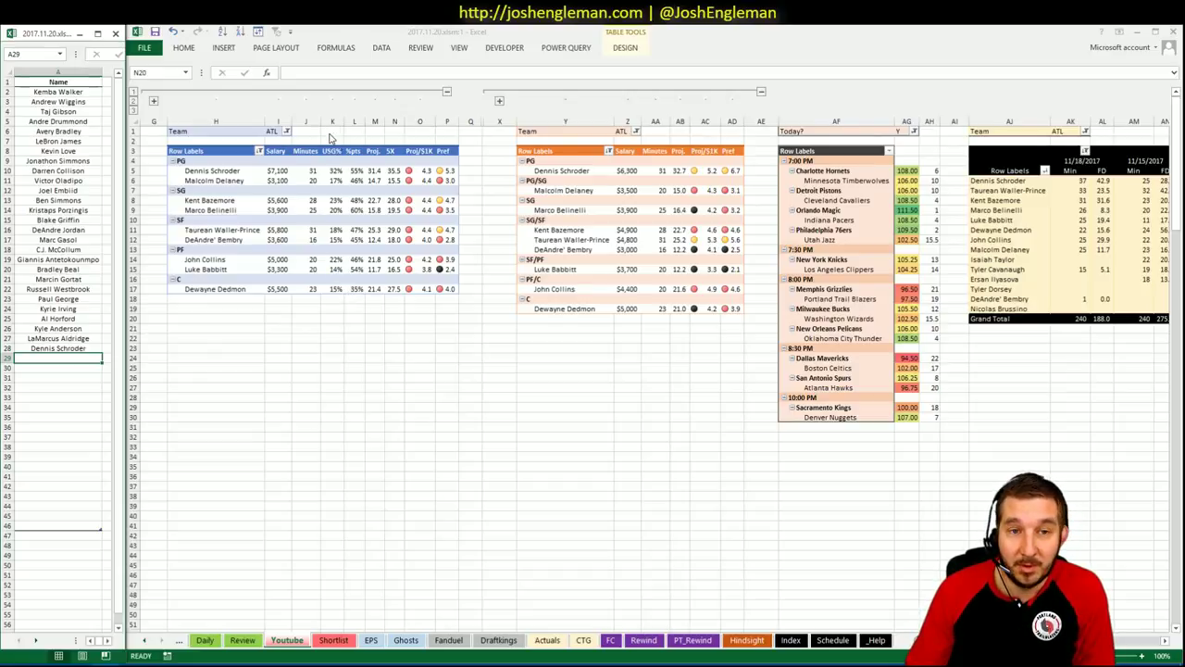
# Step: Filter both player salary pivot tables to team SAC
pyautogui.click(286, 131)
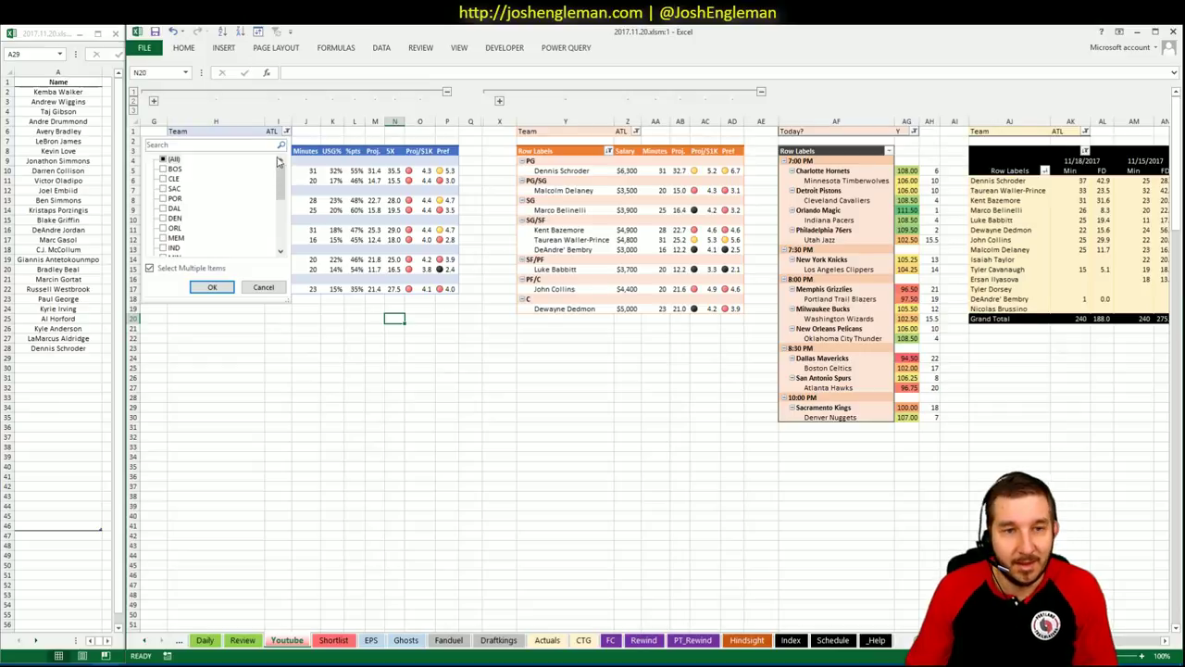
pyautogui.click(191, 147)
pyautogui.write('sac')
pyautogui.press('Return')
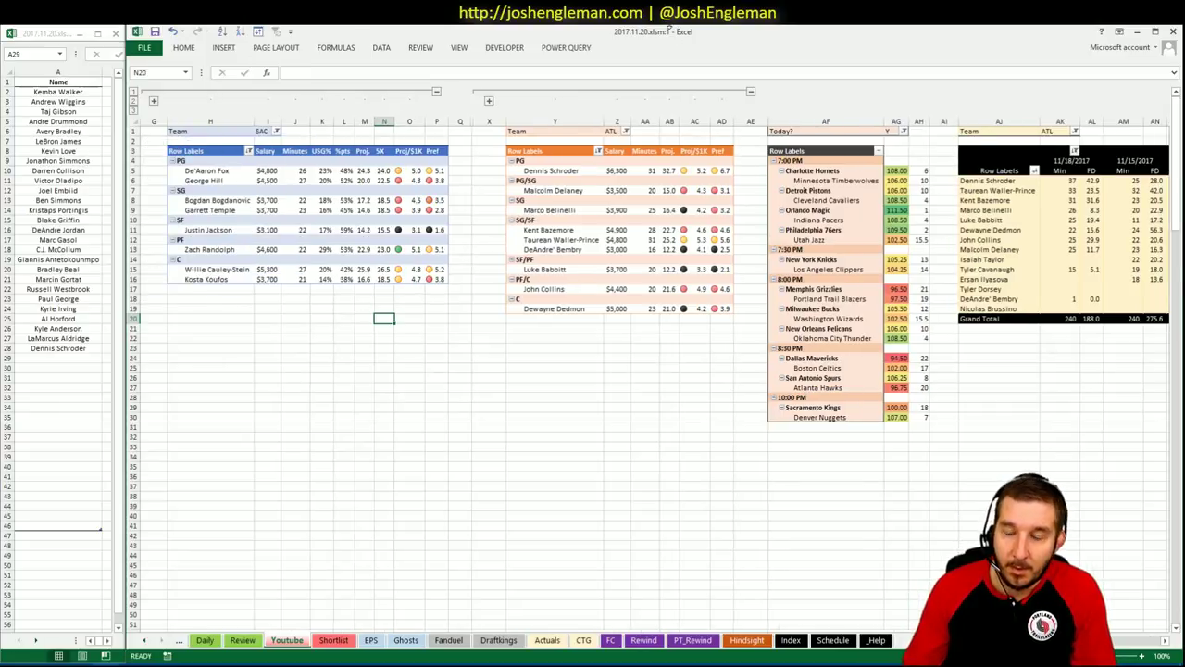
pyautogui.click(625, 131)
pyautogui.click(610, 146)
pyautogui.write('sac')
pyautogui.press('Return')
# Step: Switch the game log pivot table's team filter to SAC
pyautogui.click(1064, 131)
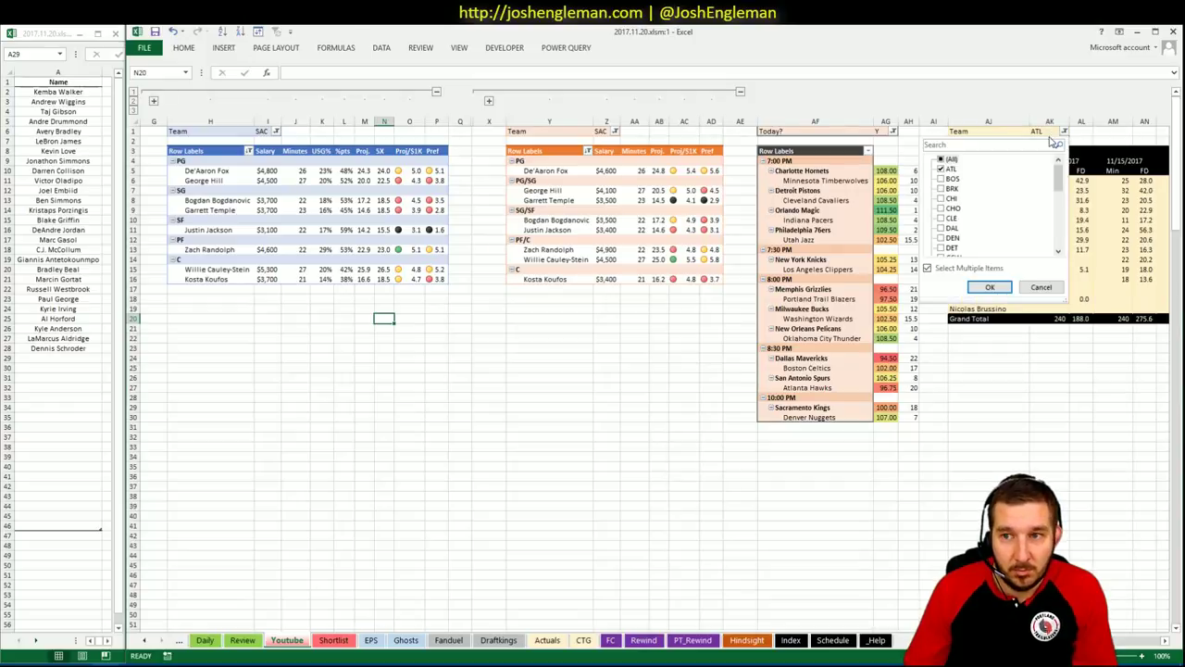
pyautogui.click(1026, 144)
pyautogui.write('sac')
pyautogui.press('Return')
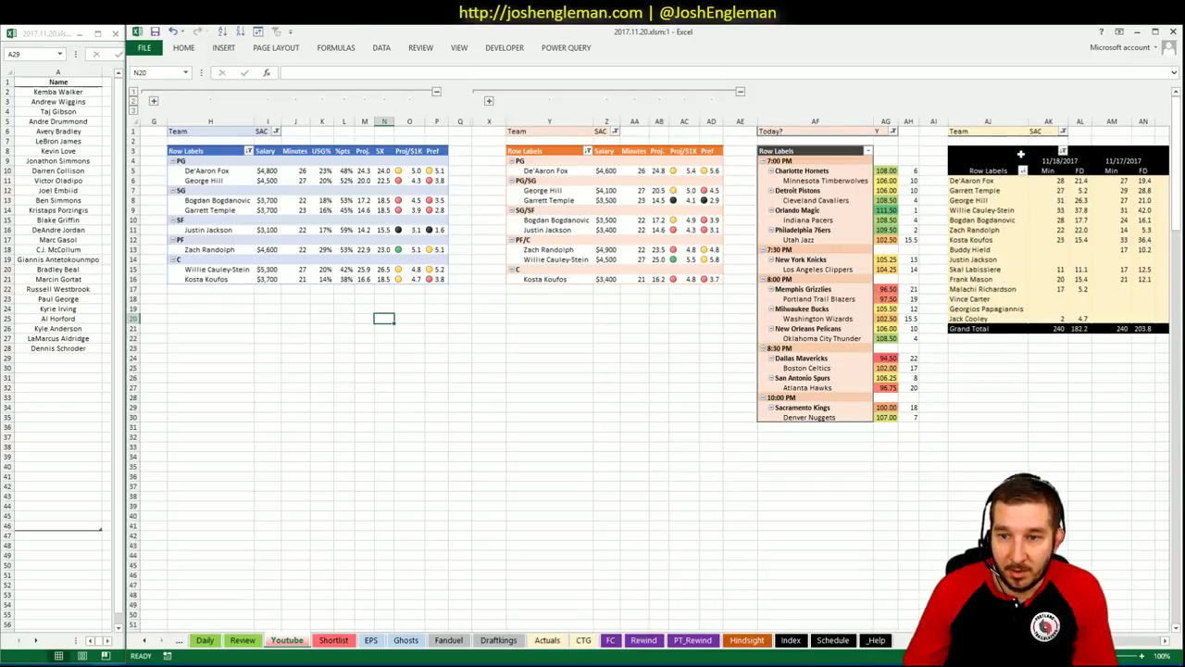
pyautogui.click(1010, 455)
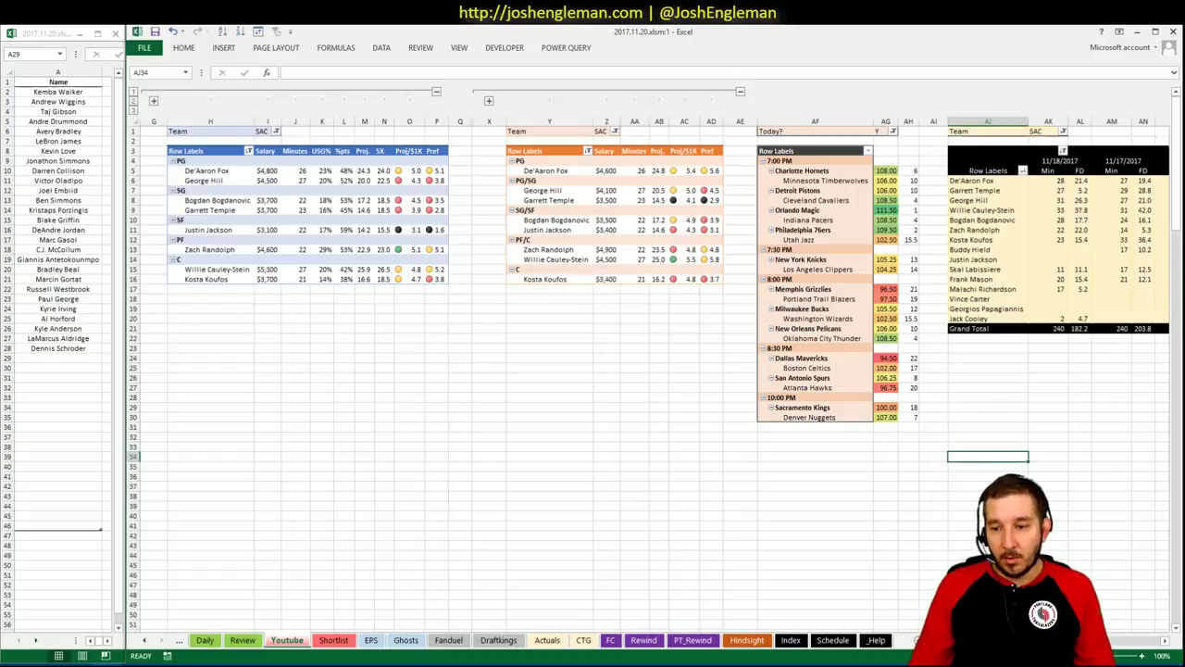
# Step: Check the Sacramento players' recent game logs against their projections, and add George Hill to the shortlist below Dennis Schroder
pyautogui.hscroll(5, 648, 371)
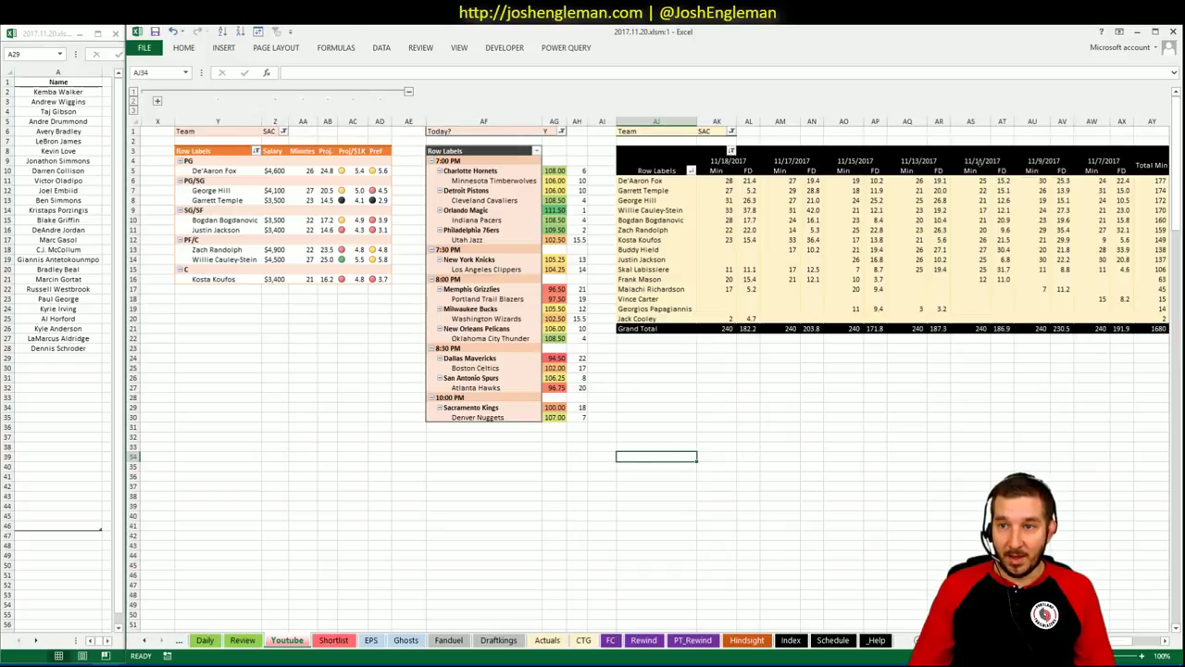
pyautogui.click(977, 200)
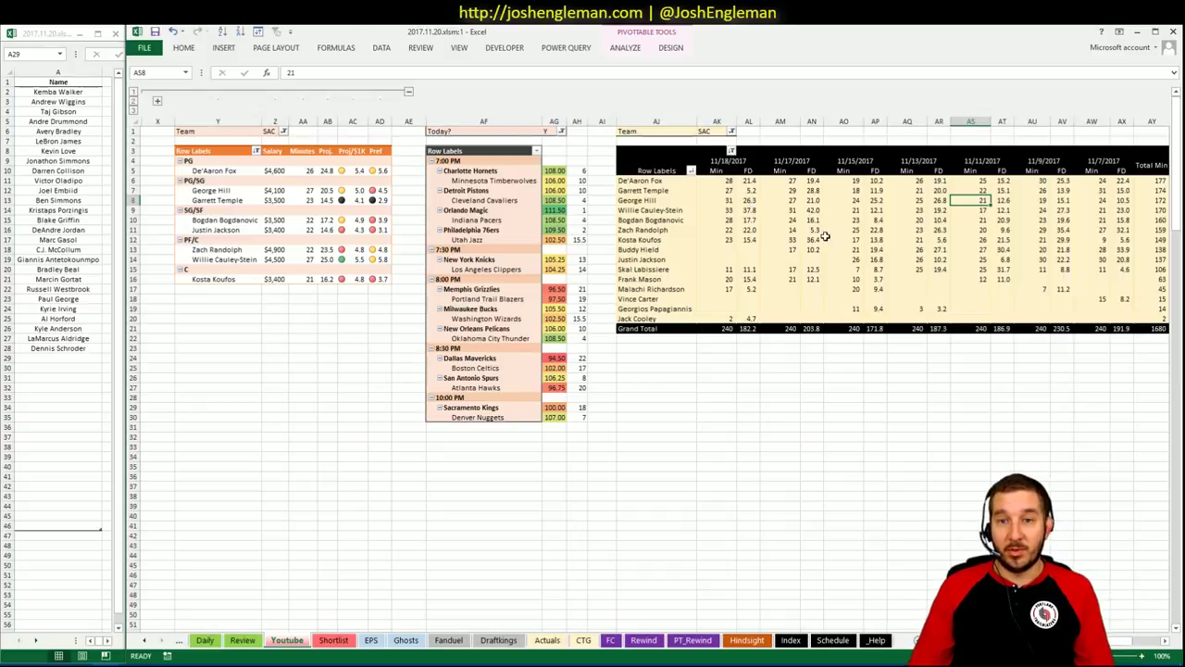
pyautogui.click(748, 221)
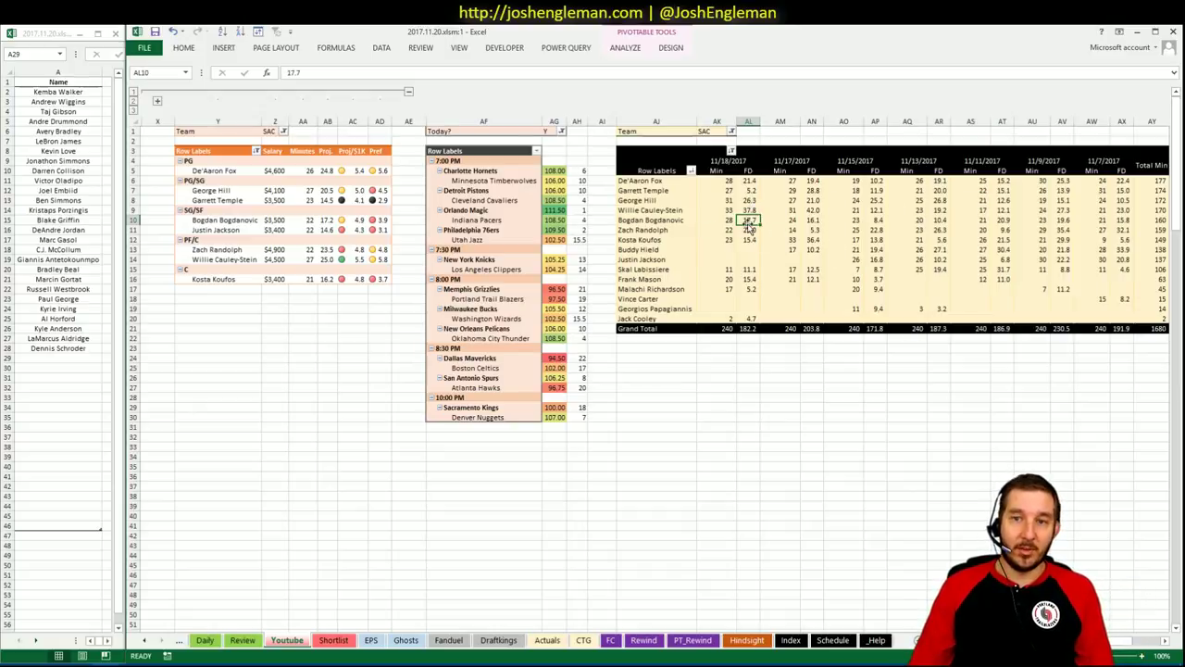
pyautogui.hscroll(-5, 593, 370)
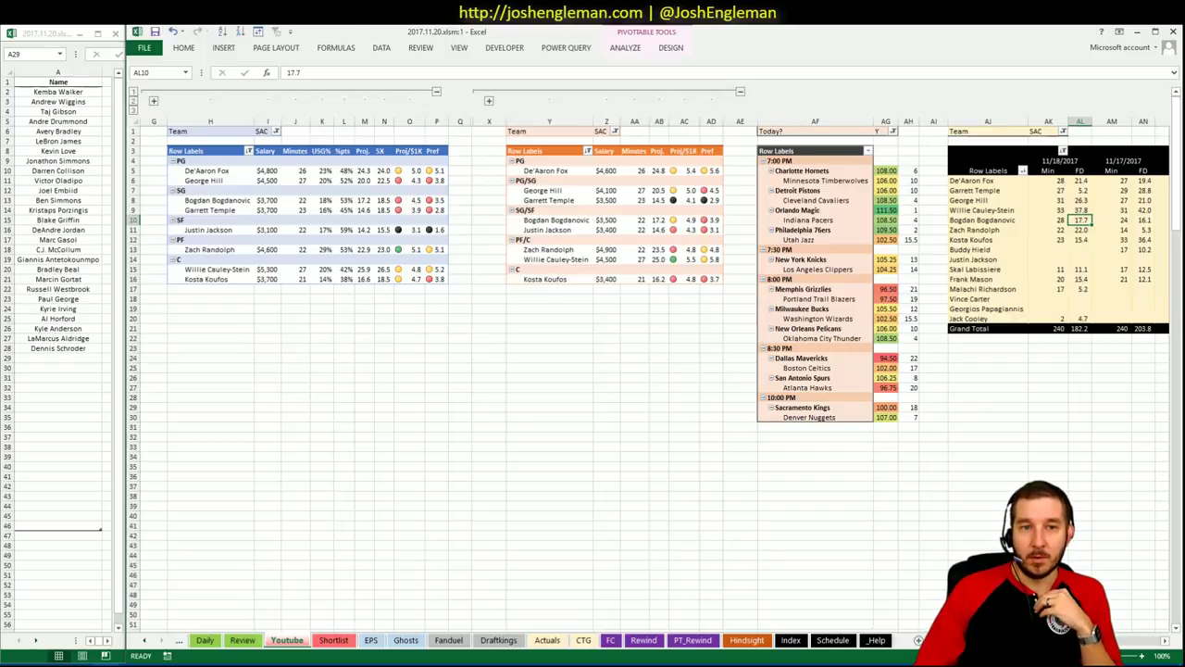
pyautogui.hscroll(10, 648, 370)
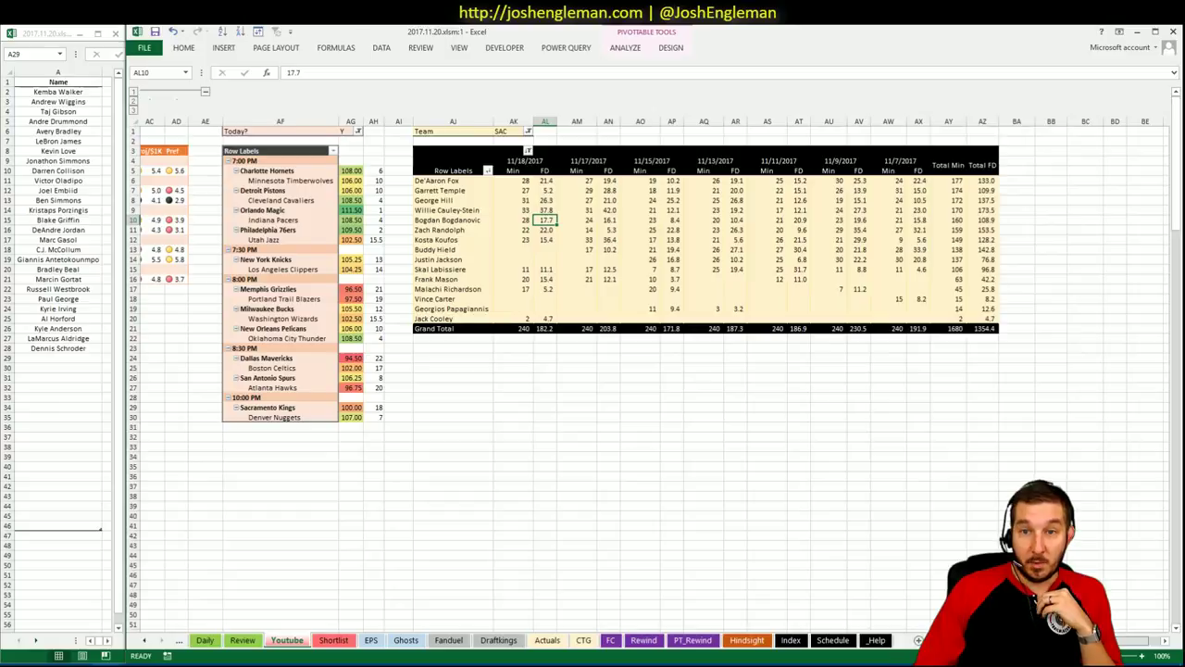
pyautogui.hscroll(1, 593, 278)
pyautogui.hscroll(-10, 592, 371)
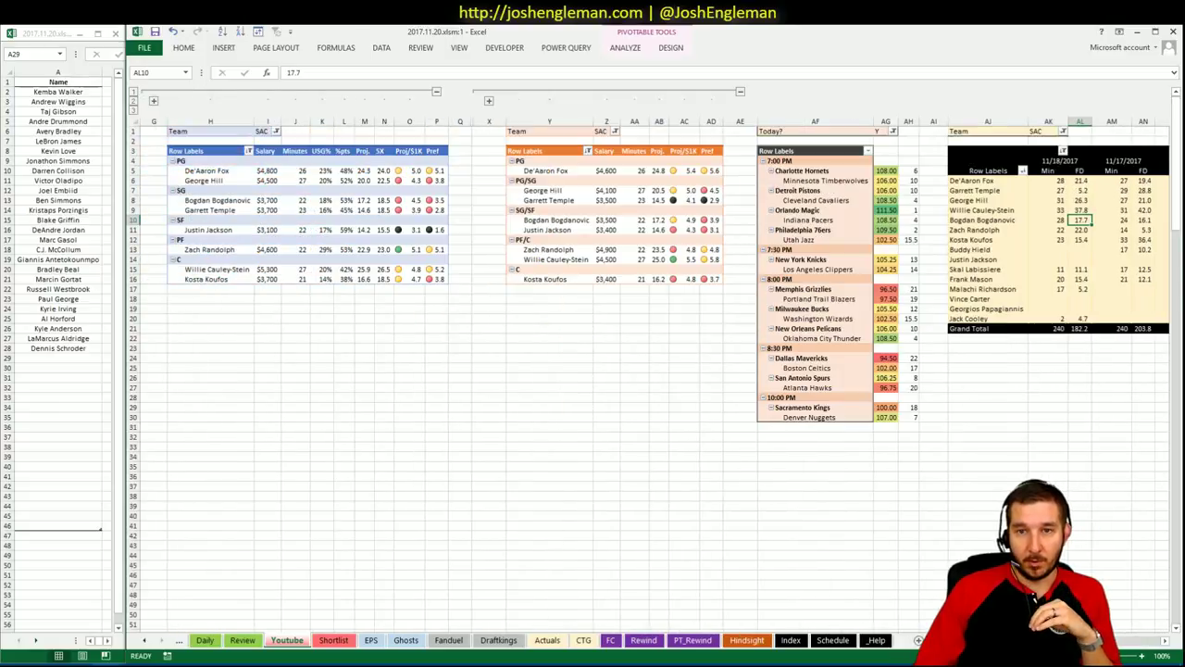
pyautogui.click(92, 358)
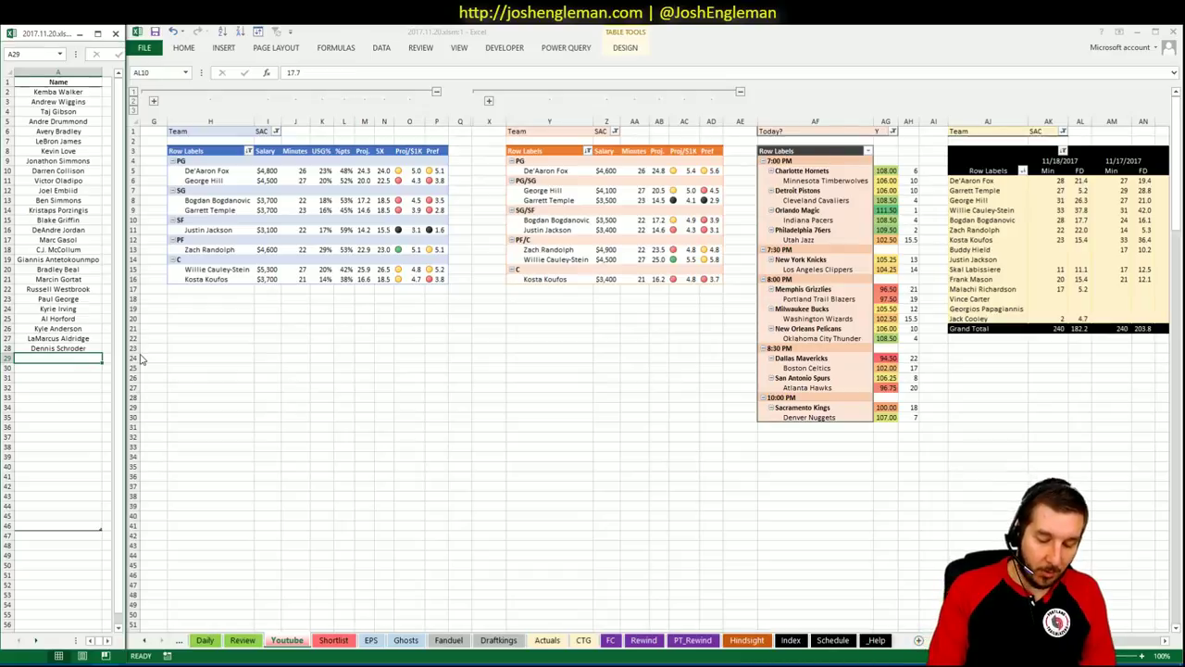
pyautogui.write('George Hill')
pyautogui.press('Return')
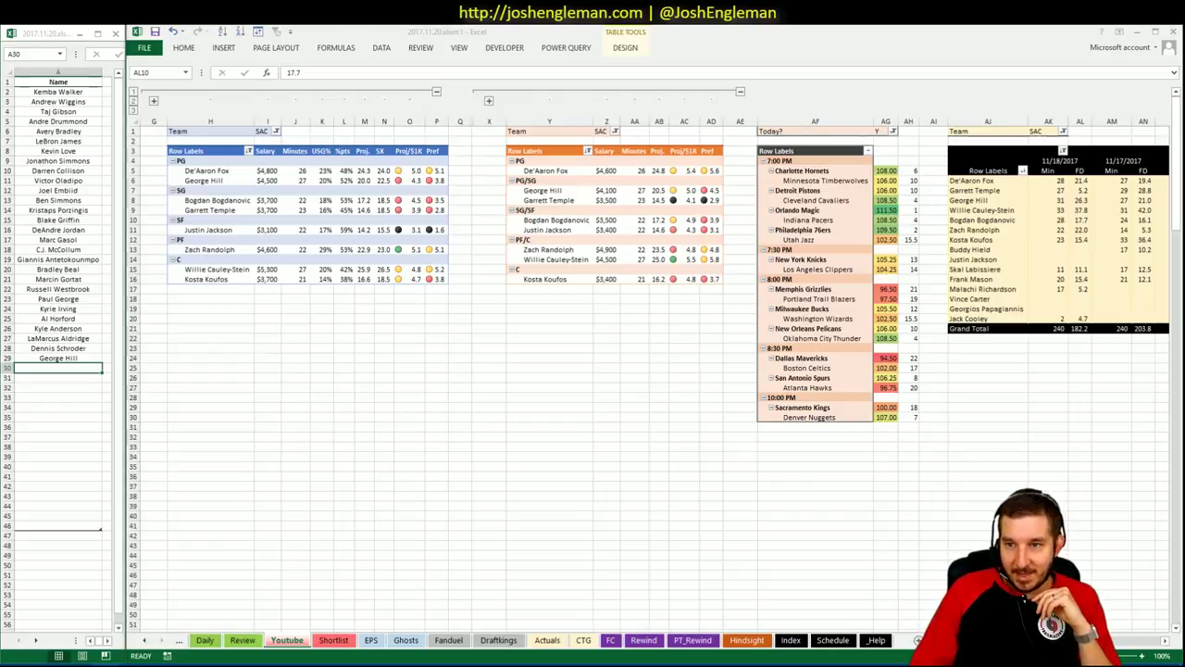
# Step: Recheck the Sacramento game logs and add Willie Cauley-Stein to the shortlist below George Hill
pyautogui.click(1080, 220)
pyautogui.hscroll(4, 648, 370)
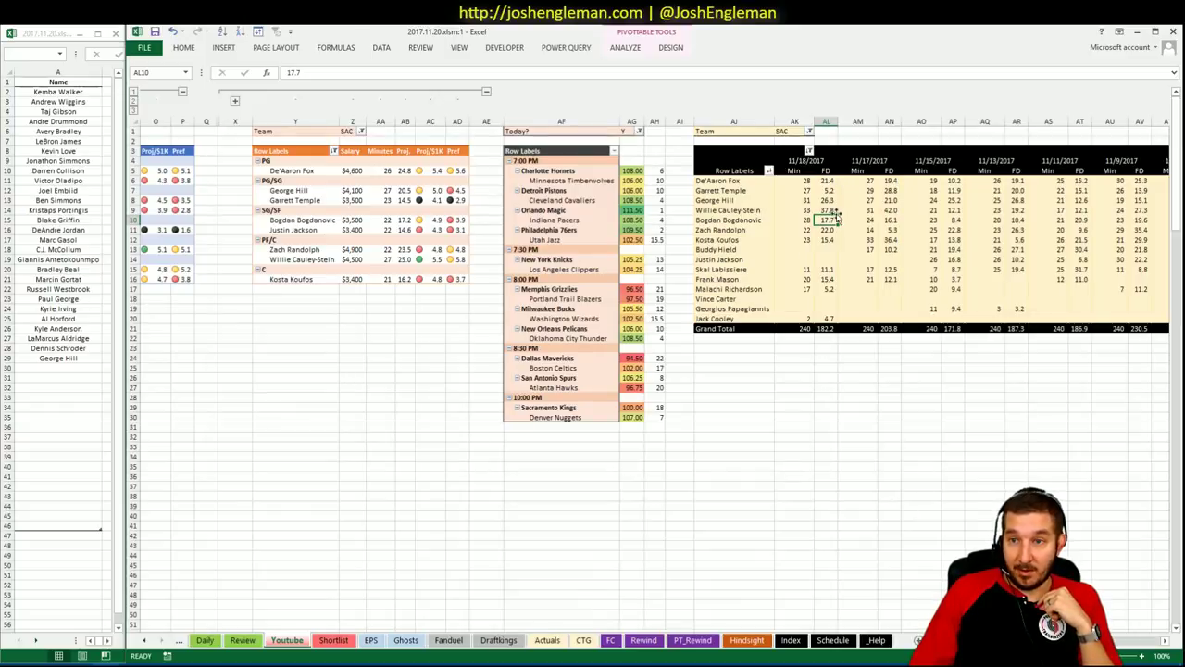
pyautogui.hscroll(-4, 287, 287)
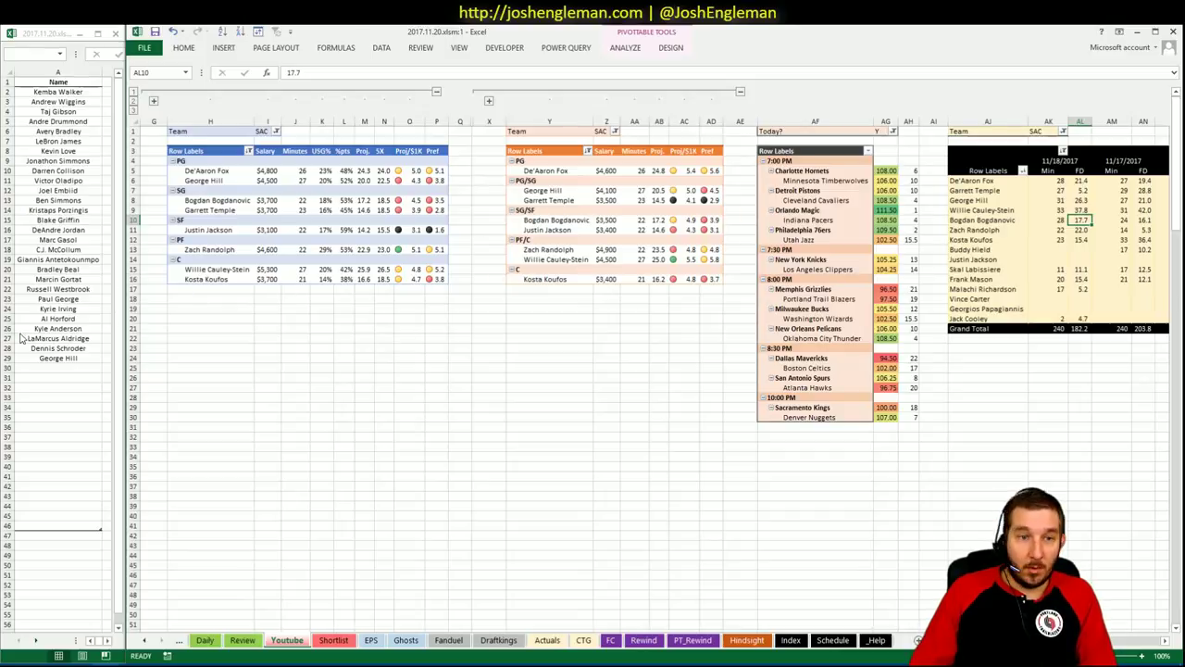
pyautogui.click(49, 368)
pyautogui.write('Wil')
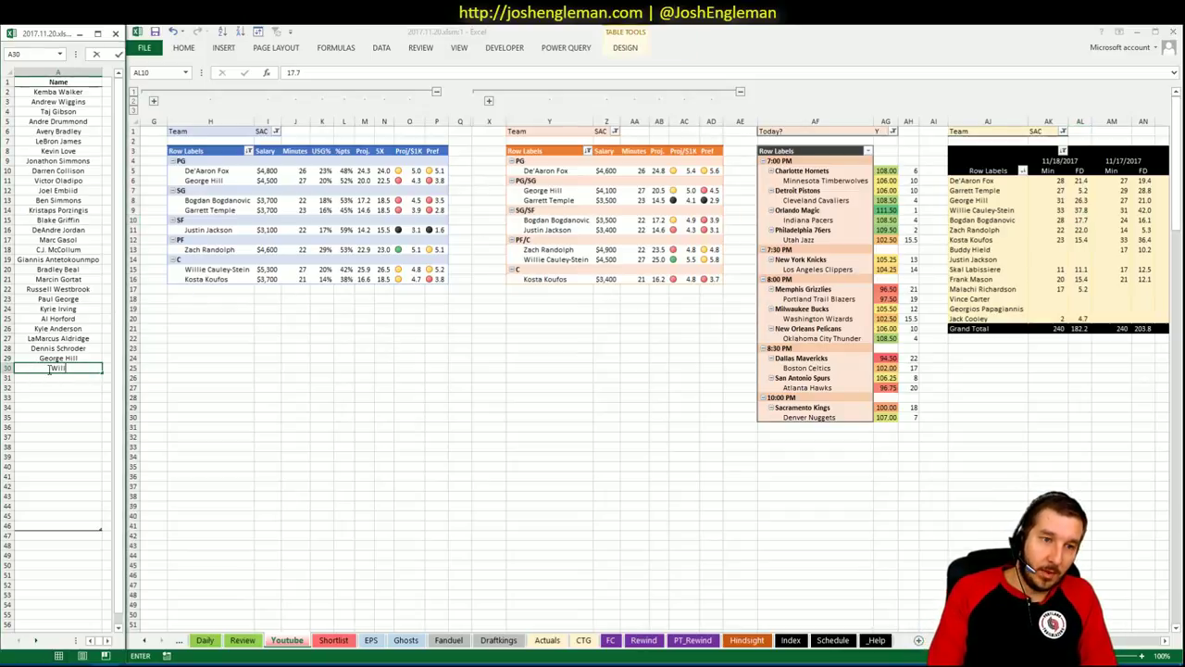
pyautogui.write('lie Cauley-')
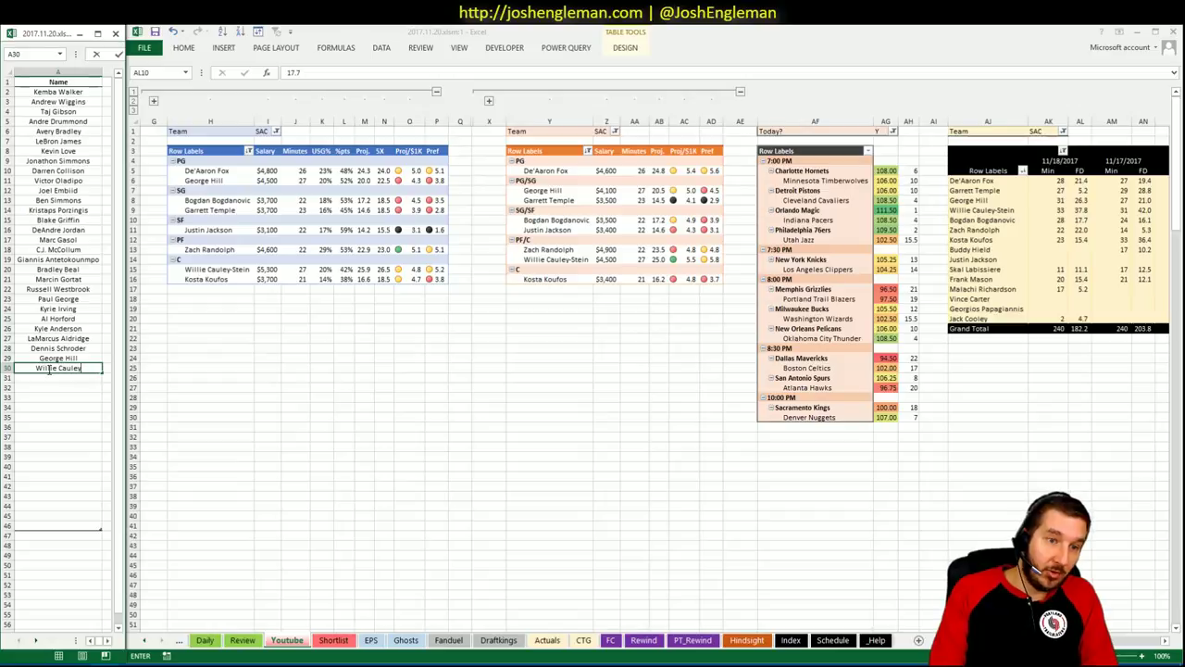
pyautogui.write('Stein')
pyautogui.press('Return')
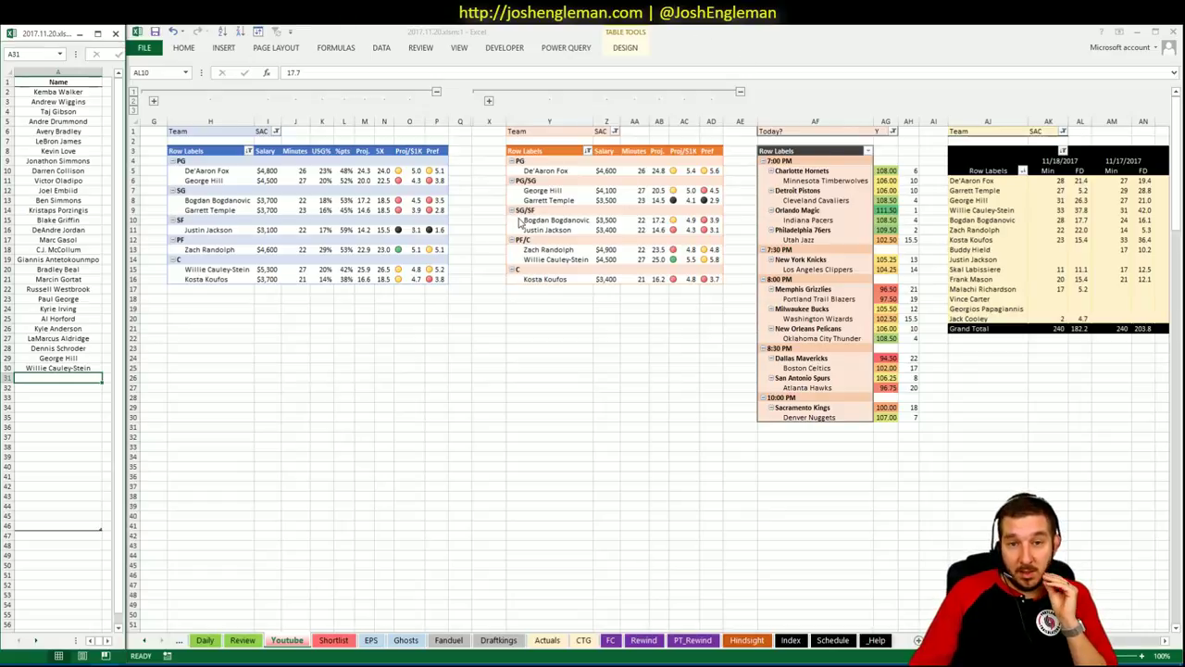
# Step: Filter both player salary pivot tables and the game log pivot table to team DEN
pyautogui.hotkey('ctrl', 'Tab')
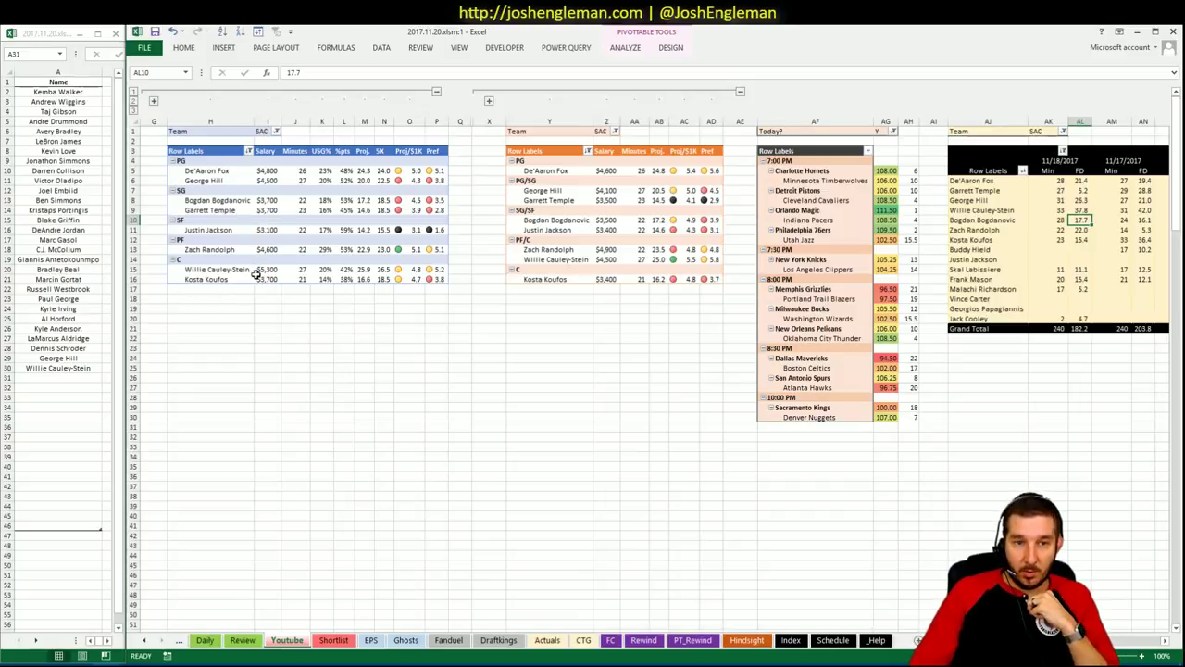
pyautogui.click(284, 300)
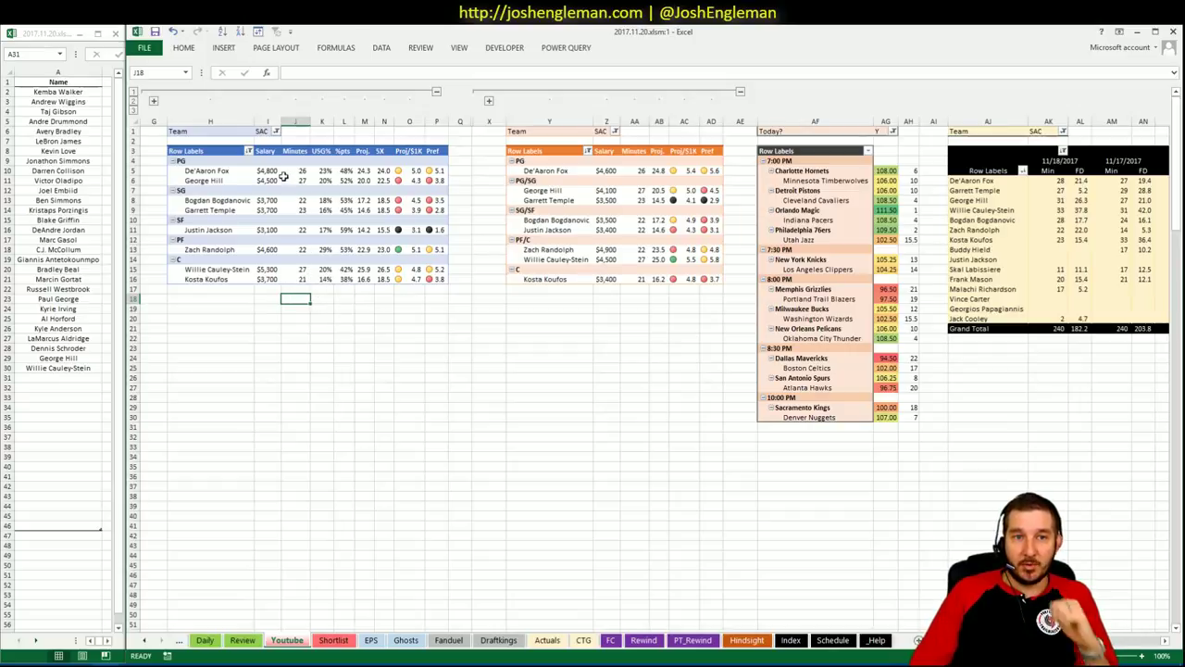
pyautogui.click(275, 131)
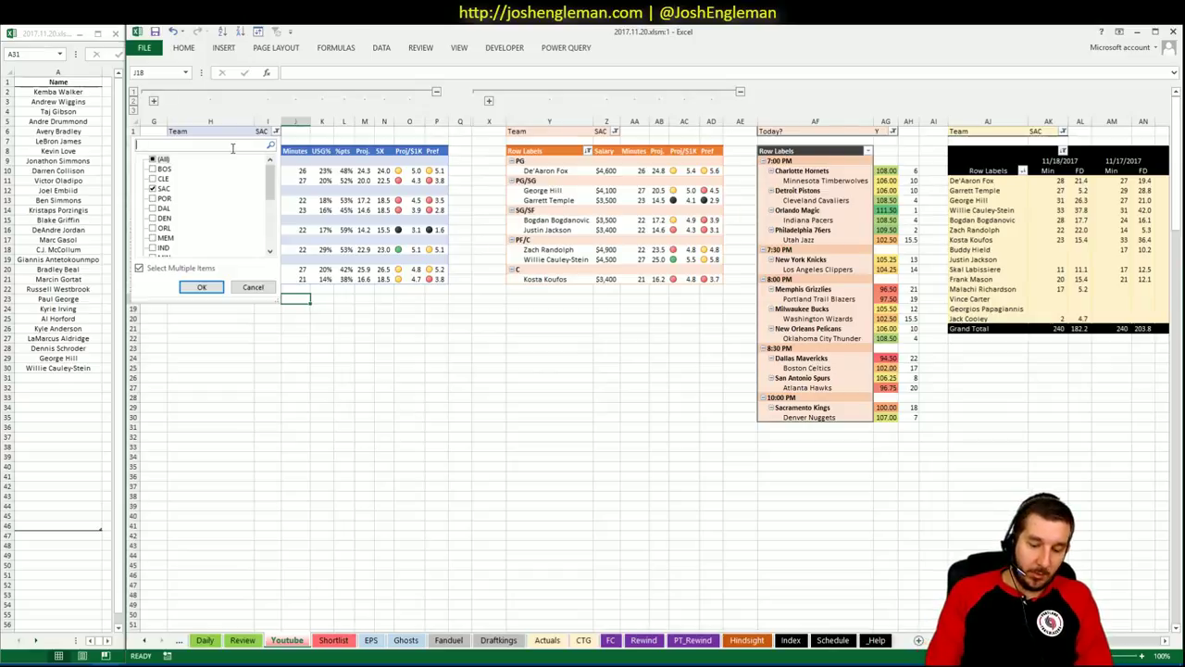
pyautogui.write('den')
pyautogui.press('Return')
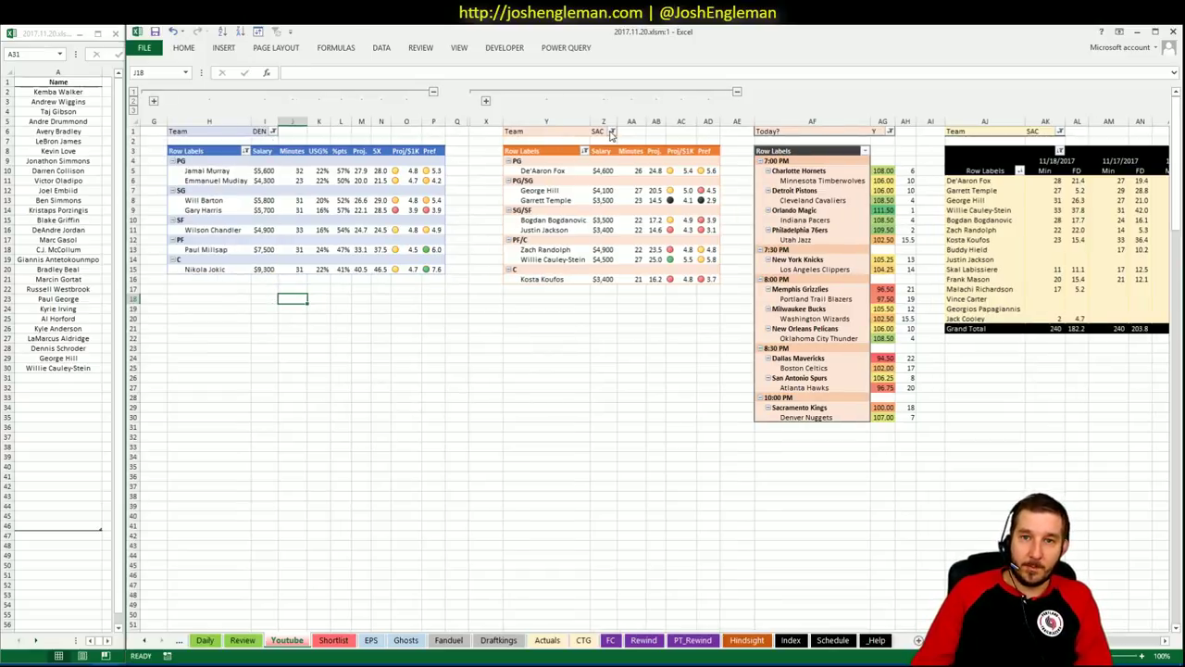
pyautogui.click(611, 133)
pyautogui.click(577, 145)
pyautogui.write('de')
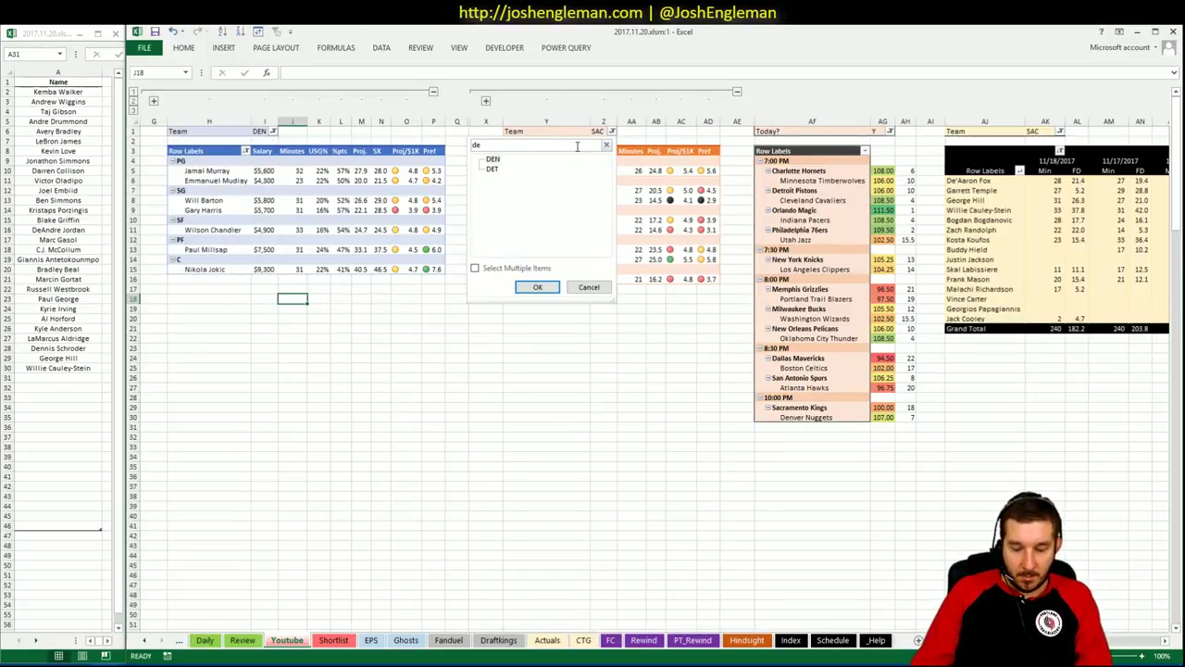
pyautogui.write('n')
pyautogui.click(537, 287)
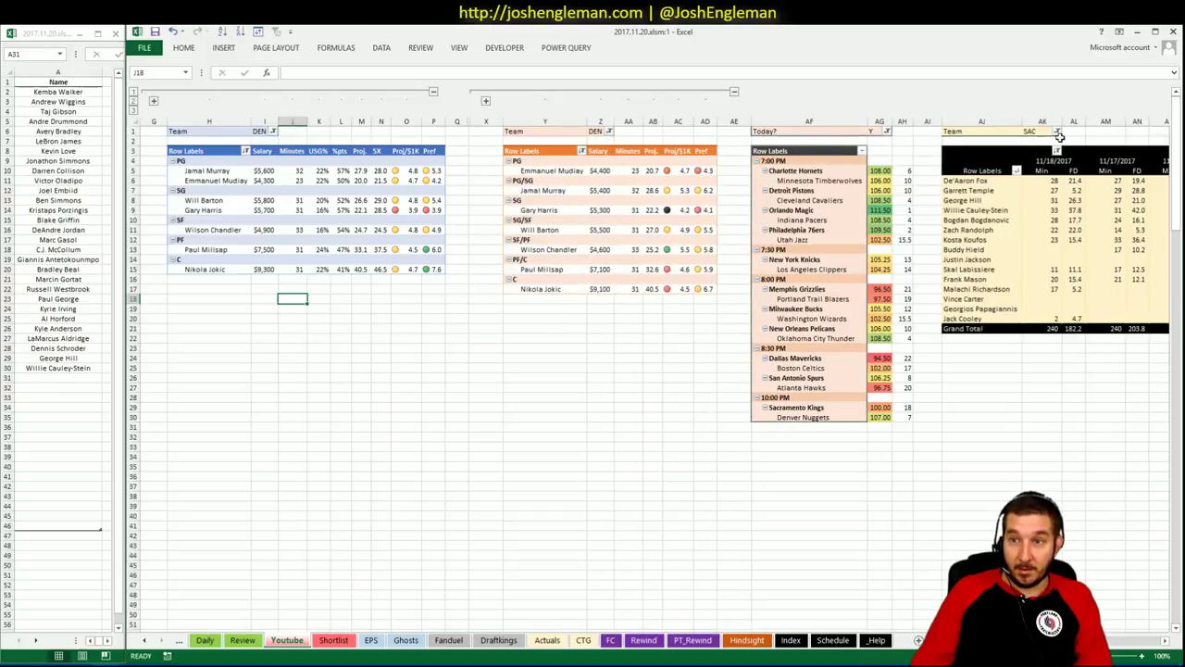
pyautogui.click(1057, 133)
pyautogui.press('Return')
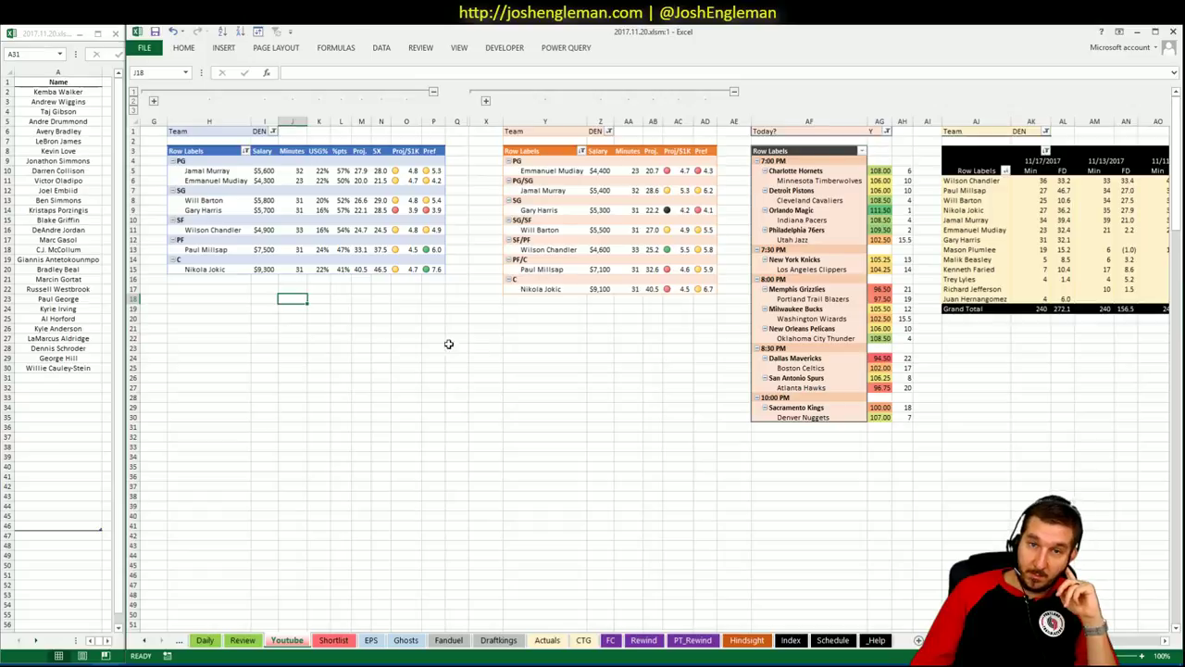
# Step: Check the Denver players' recent game logs against their projections, and add Nikola Jokic to the shortlist below Willie Cauley-Stein
pyautogui.click(382, 309)
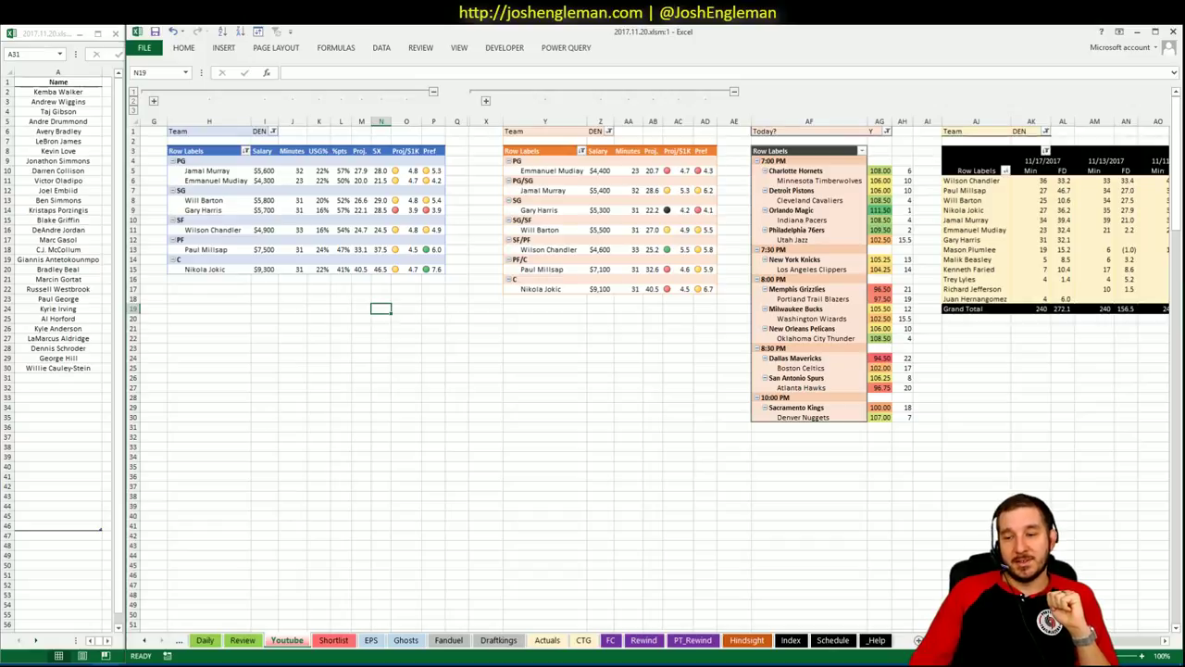
pyautogui.hscroll(2, 654, 359)
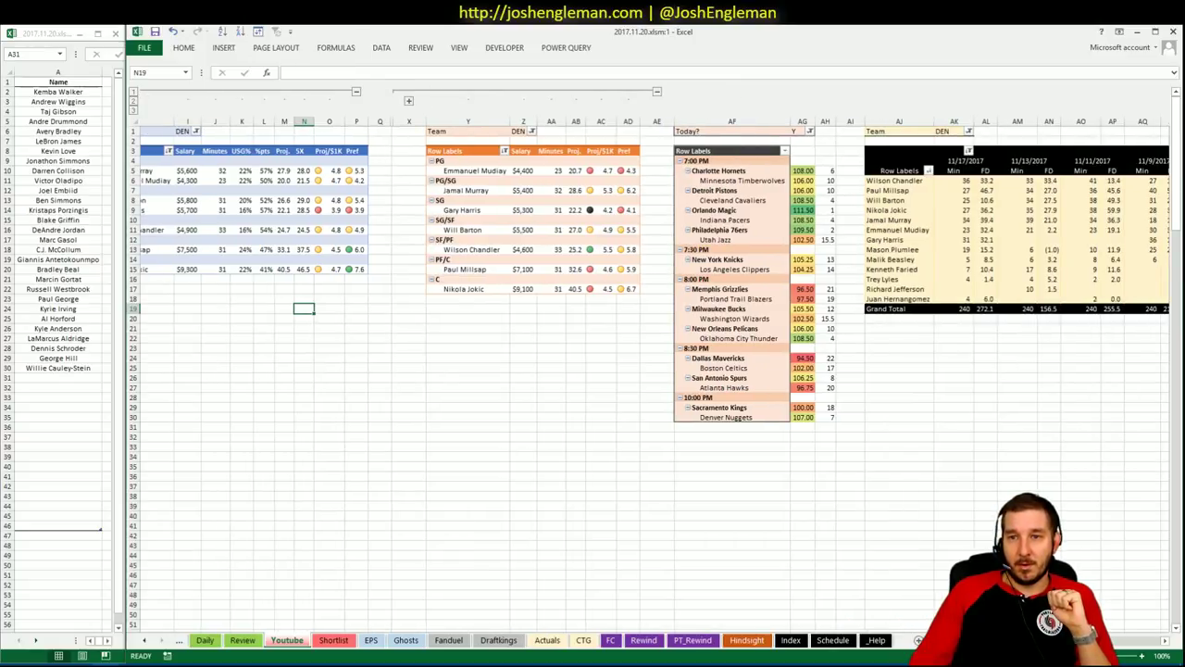
pyautogui.hscroll(4, 655, 360)
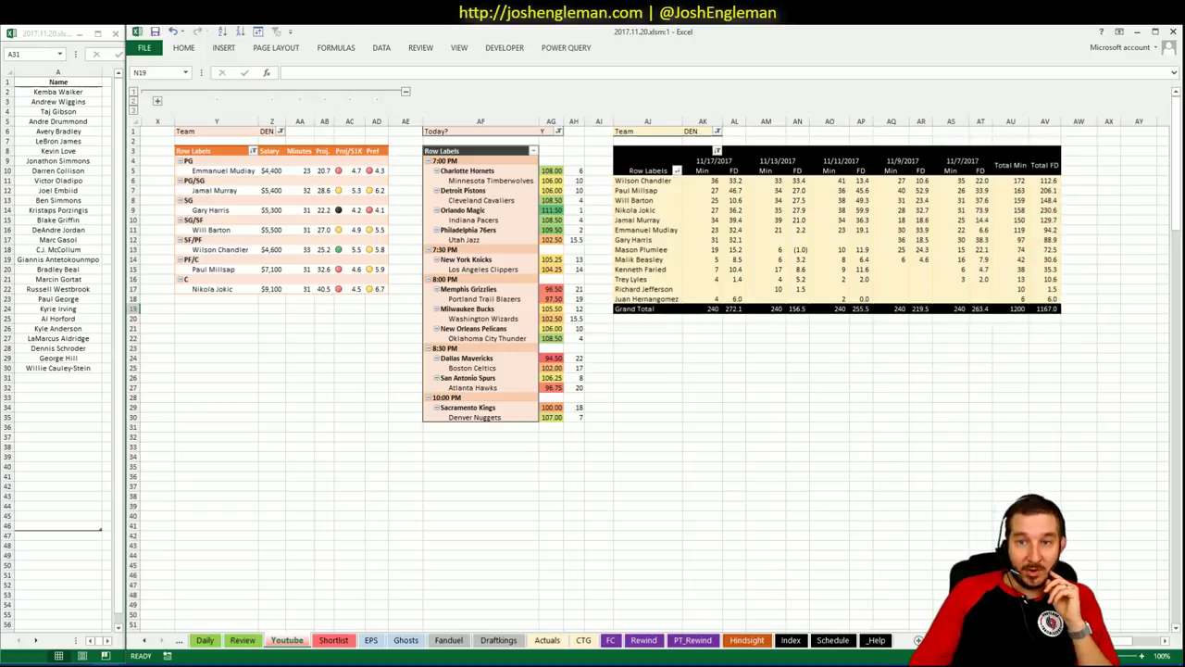
pyautogui.hscroll(-5, 574, 371)
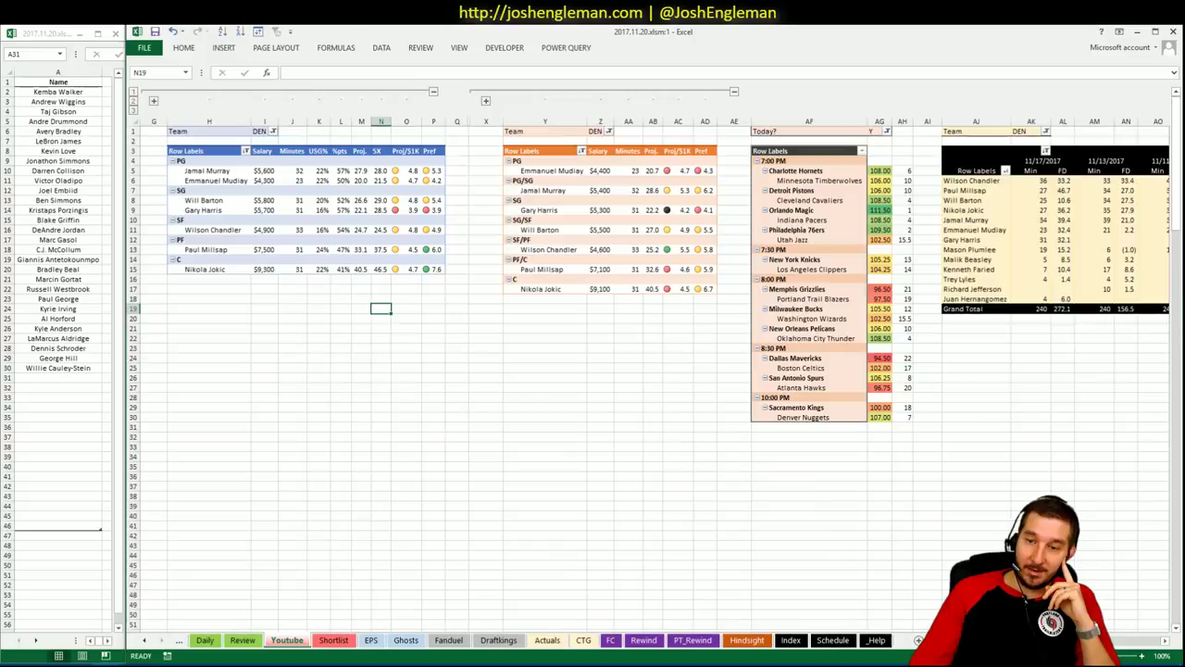
pyautogui.click(625, 467)
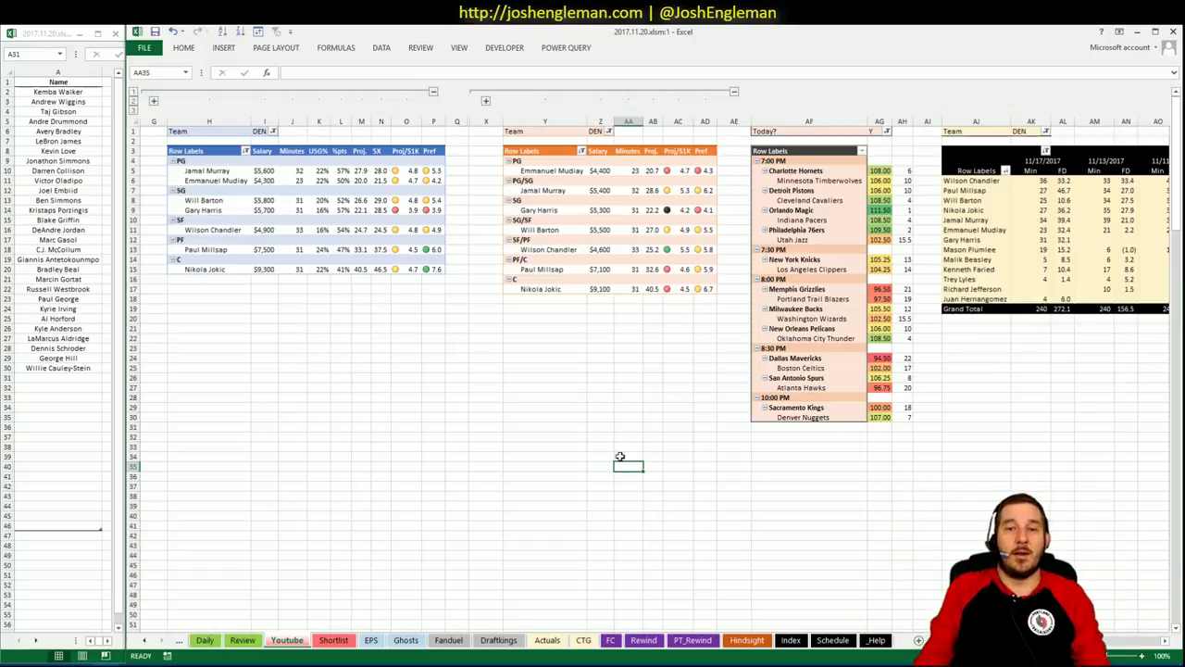
pyautogui.click(86, 376)
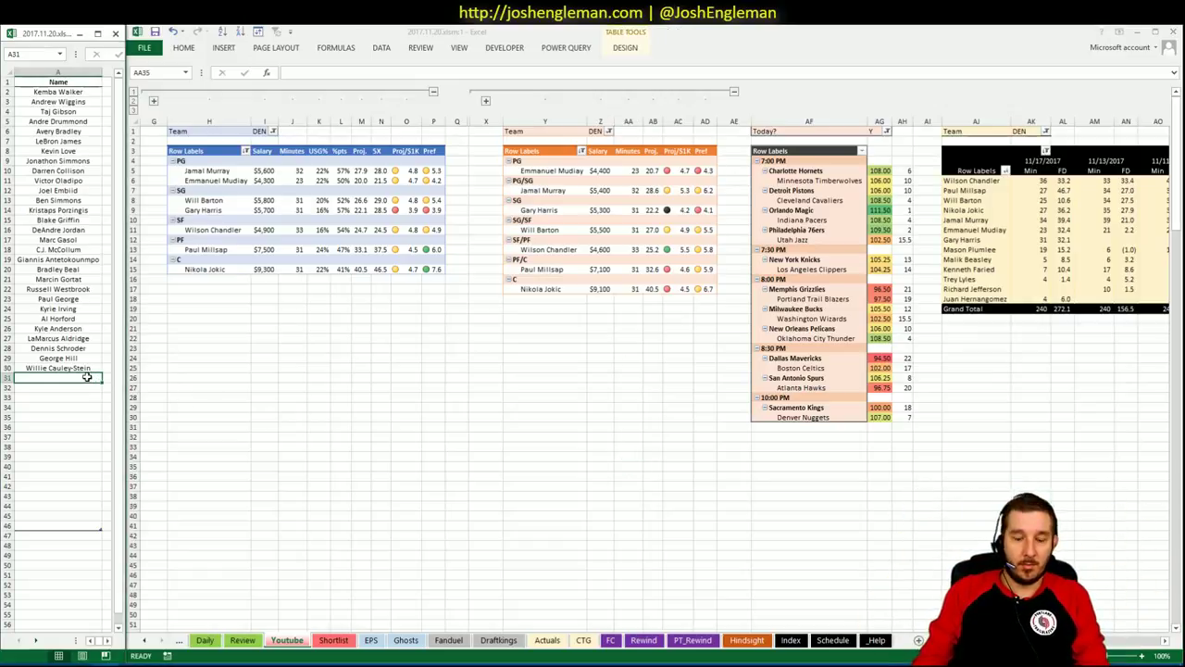
pyautogui.write('Nikola')
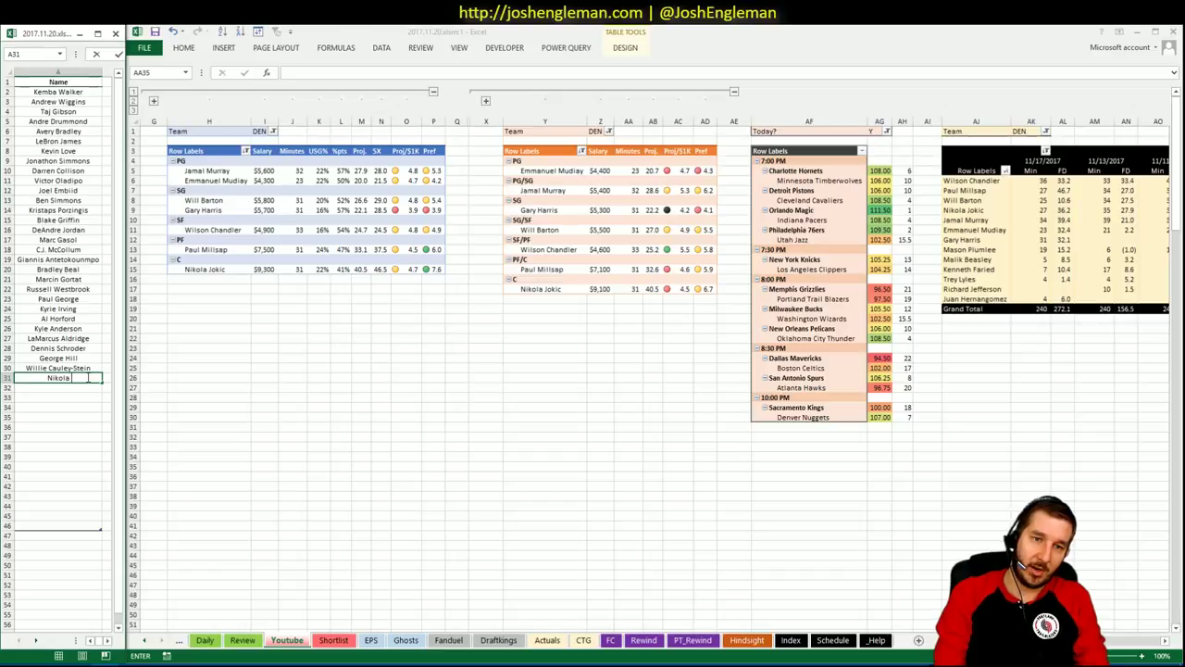
pyautogui.write(' Jokic')
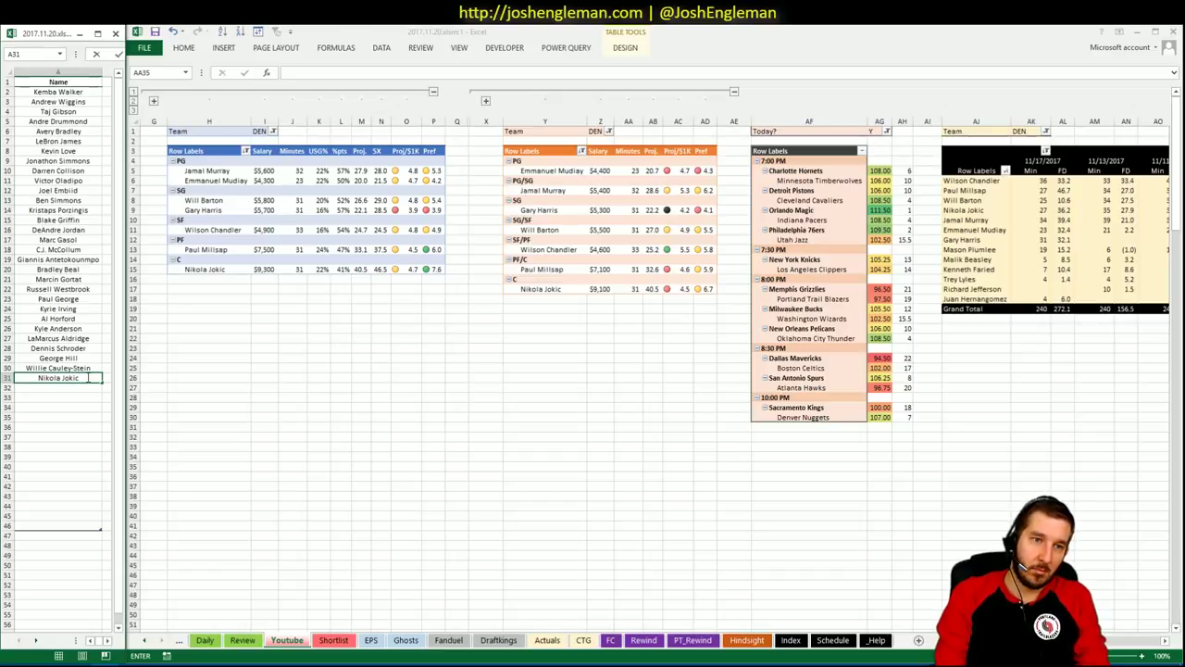
pyautogui.press('Return')
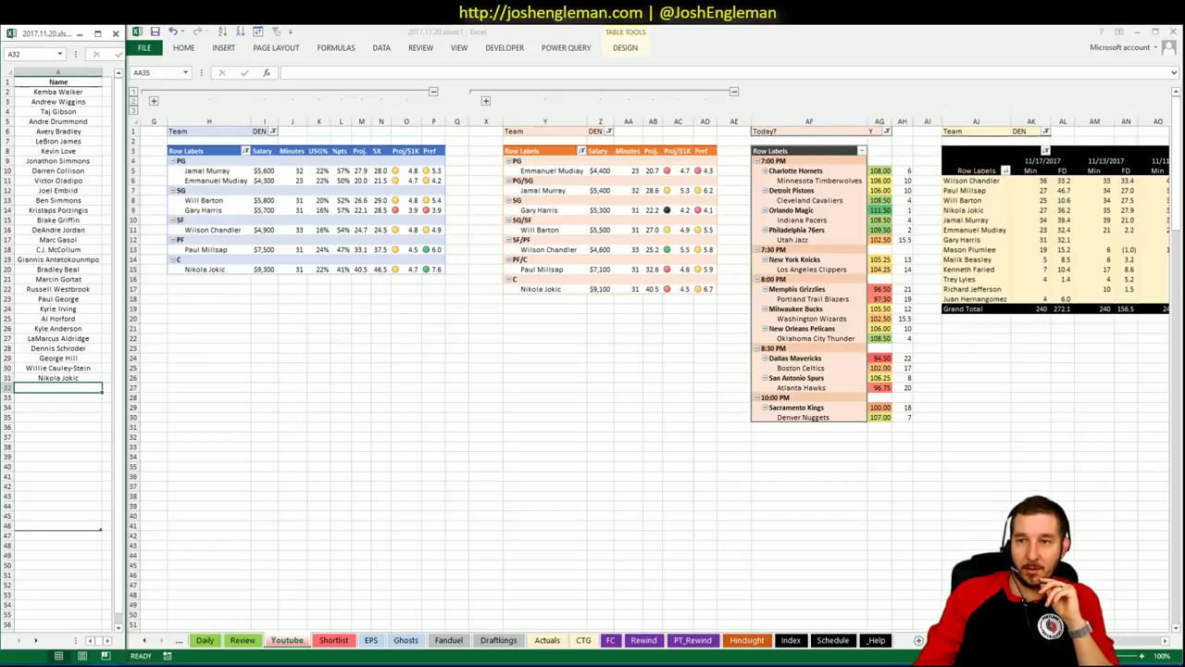
# Step: Compare the remaining Denver players' recent minutes and fantasy points with their salaries and projections
pyautogui.hscroll(6, 648, 370)
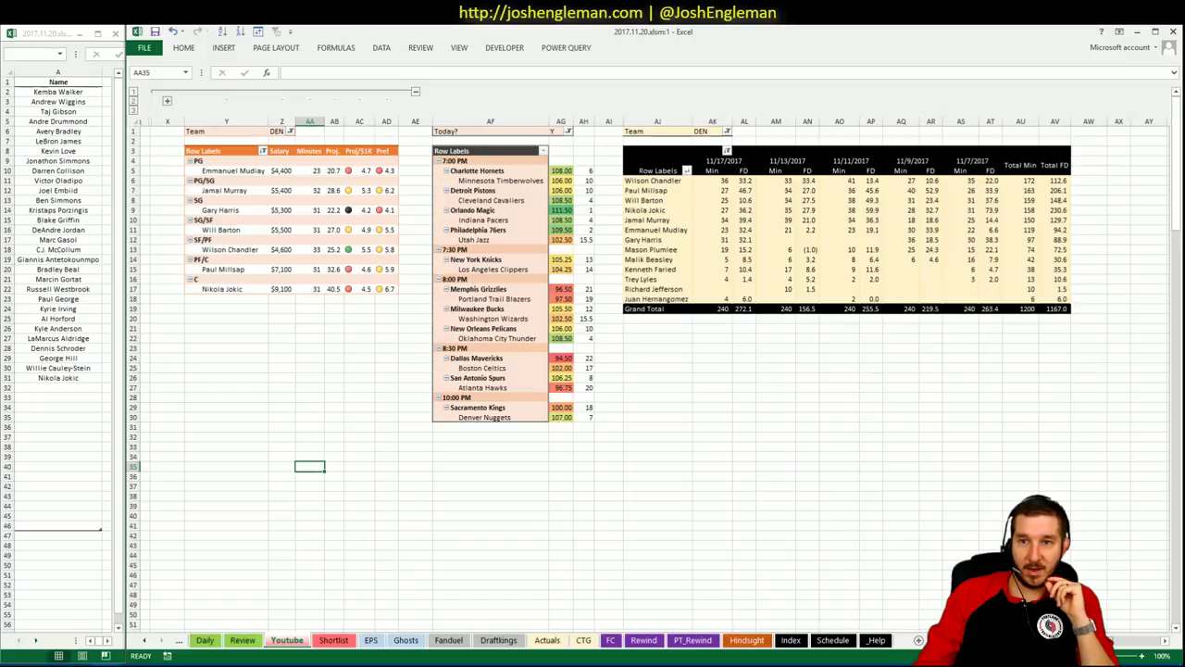
pyautogui.hscroll(-5, 160, 259)
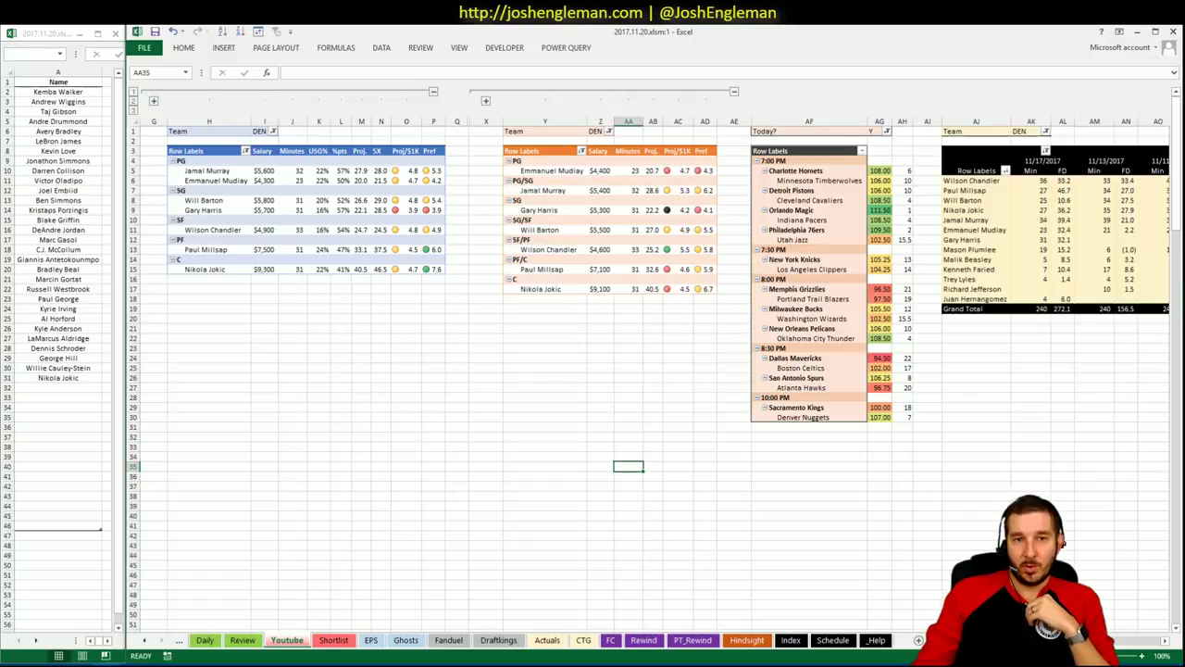
pyautogui.hscroll(1, 648, 370)
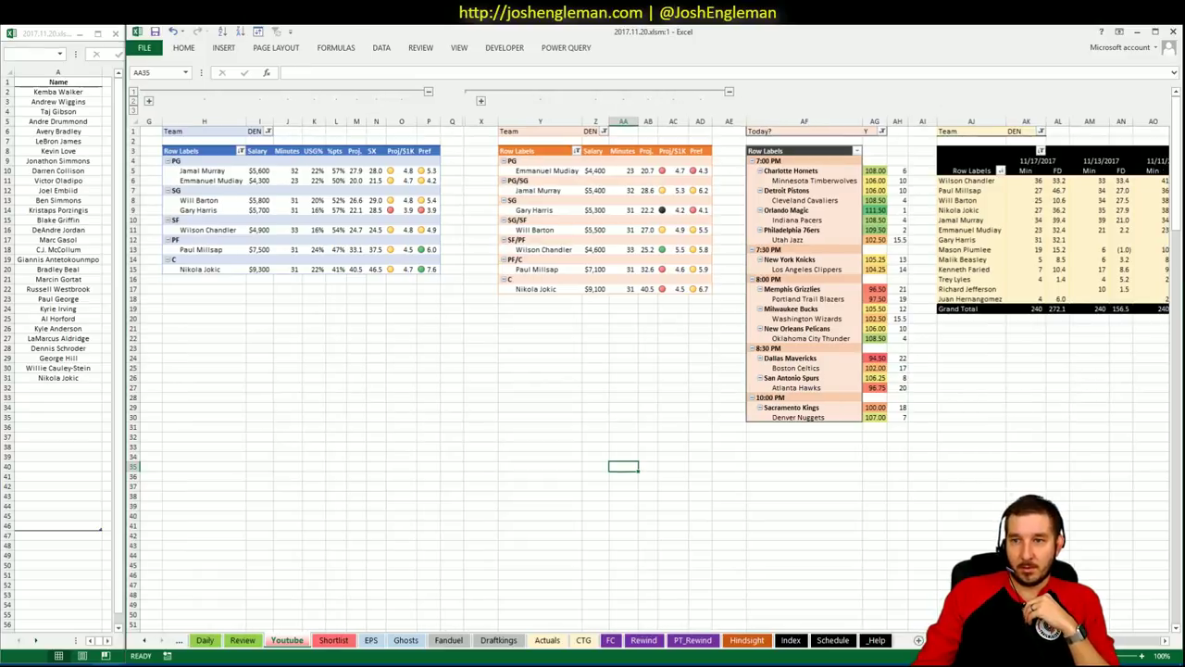
pyautogui.hscroll(5, 648, 370)
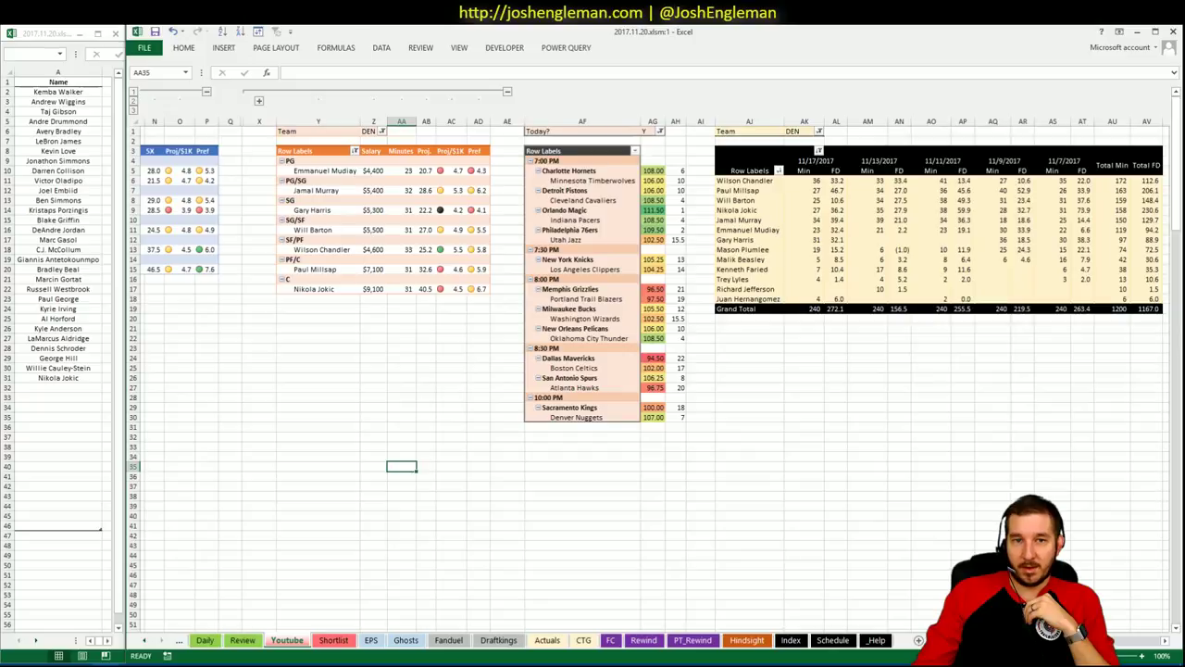
pyautogui.hscroll(-5, 648, 370)
pyautogui.hscroll(10, 648, 371)
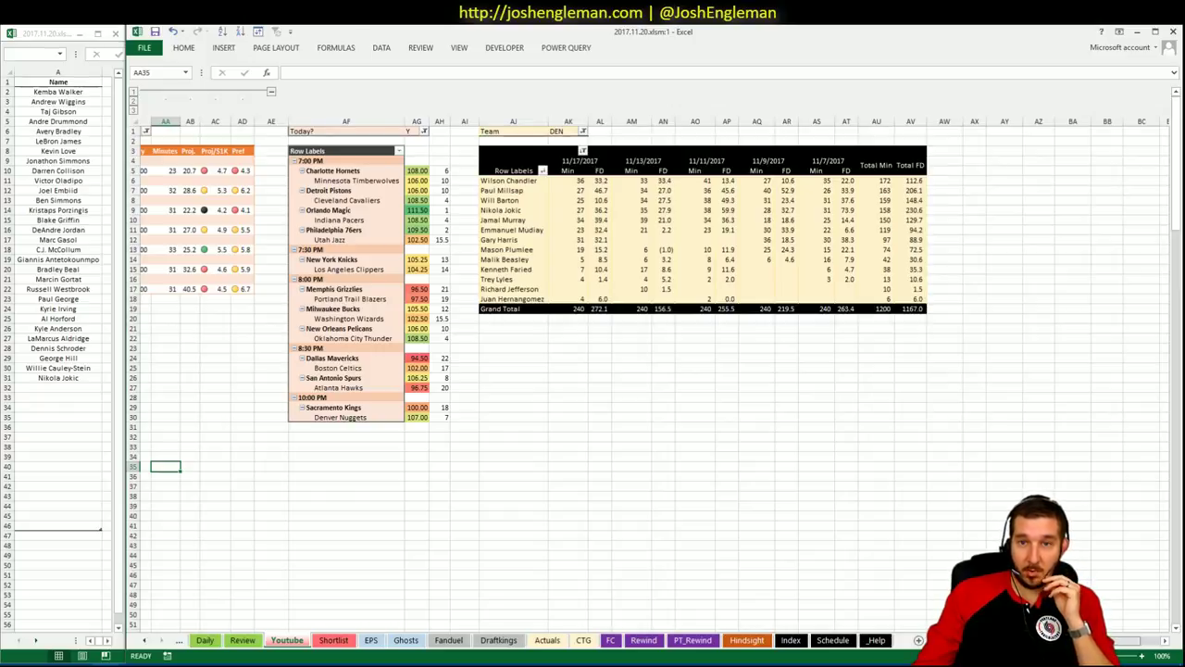
pyautogui.hscroll(-10, 648, 371)
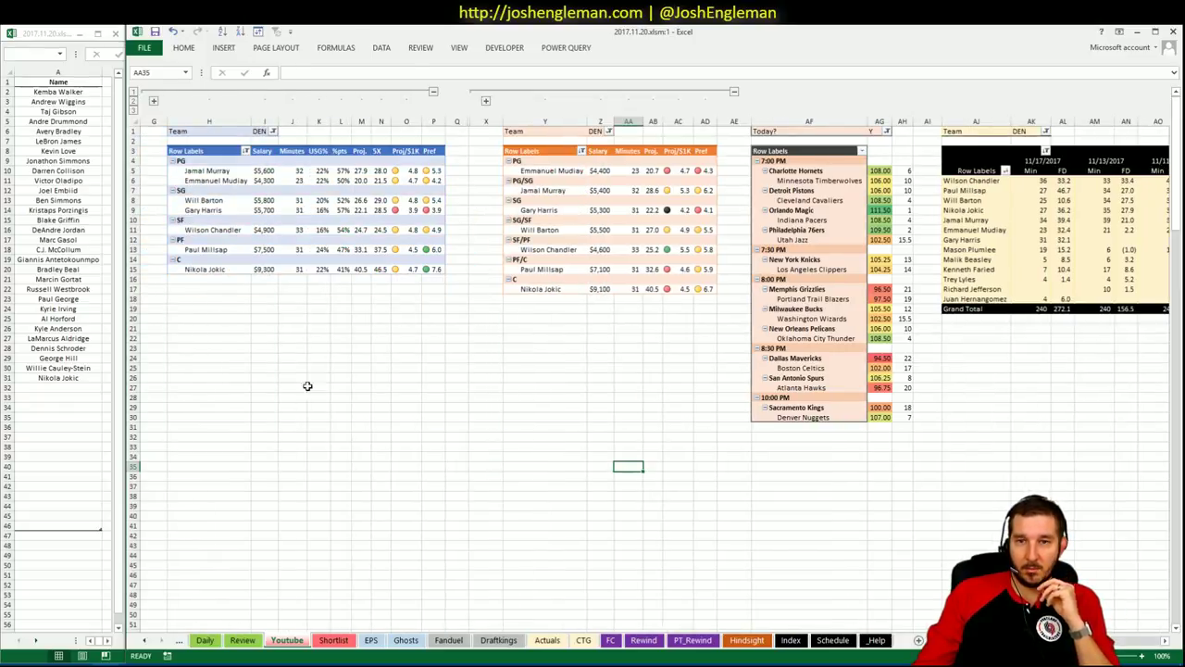
# Step: Add Will Barton to the shortlist below Nikola Jokic
pyautogui.click(52, 388)
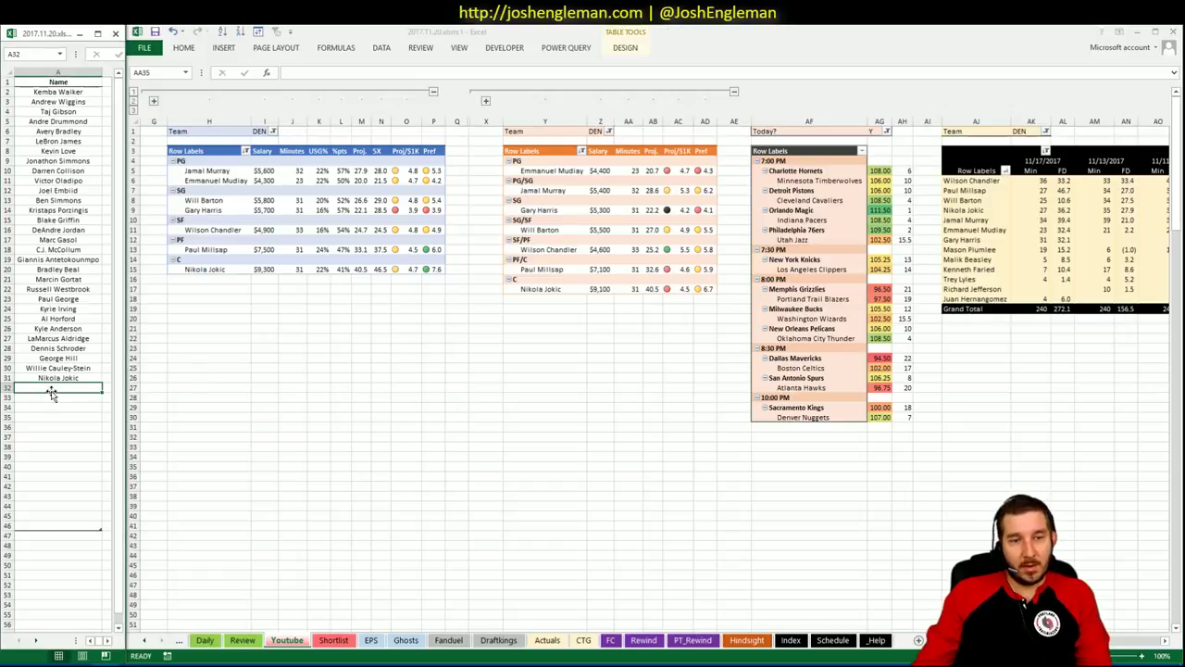
pyautogui.write('Will Barton')
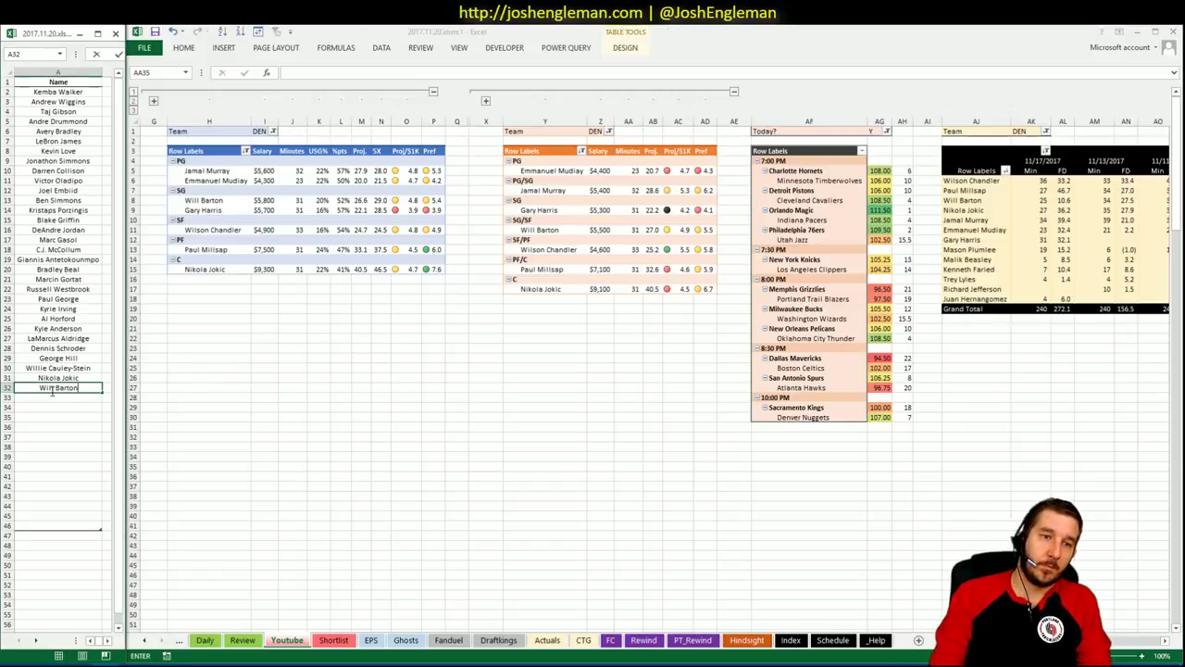
pyautogui.press('Return')
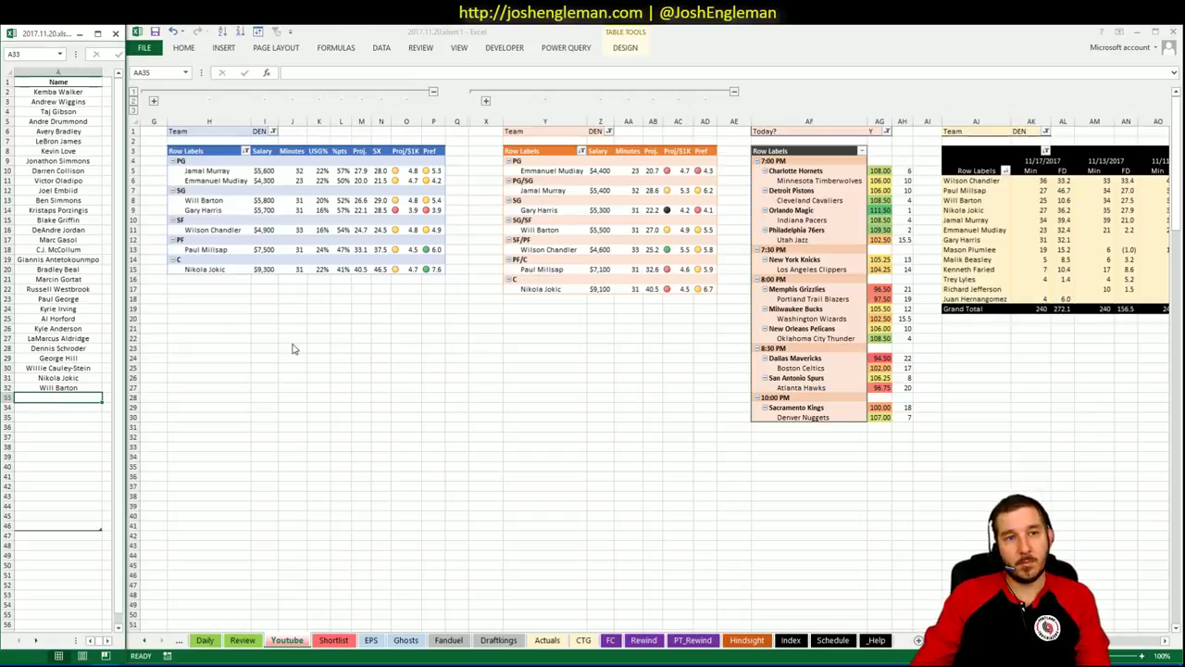
# Step: Review the full shortlist of players from Kemba Walker down to Will Barton
pyautogui.click(58, 121)
pyautogui.moveTo(58, 91); pyautogui.dragTo(46, 417)
pyautogui.click(66, 378)
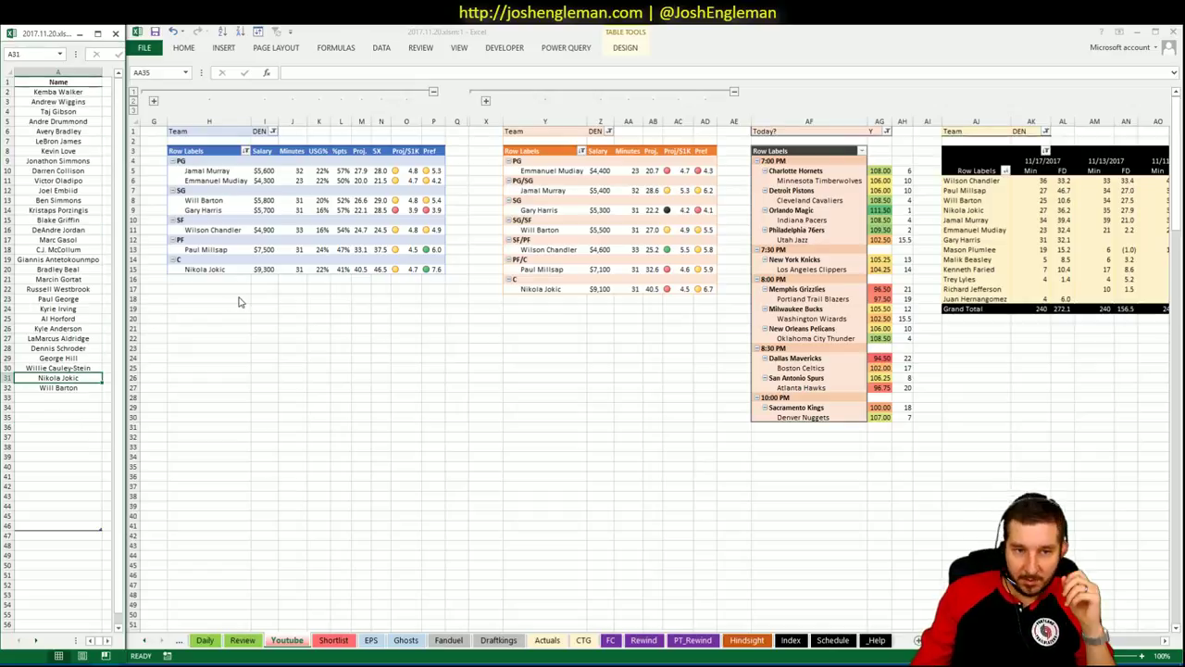
pyautogui.click(74, 121)
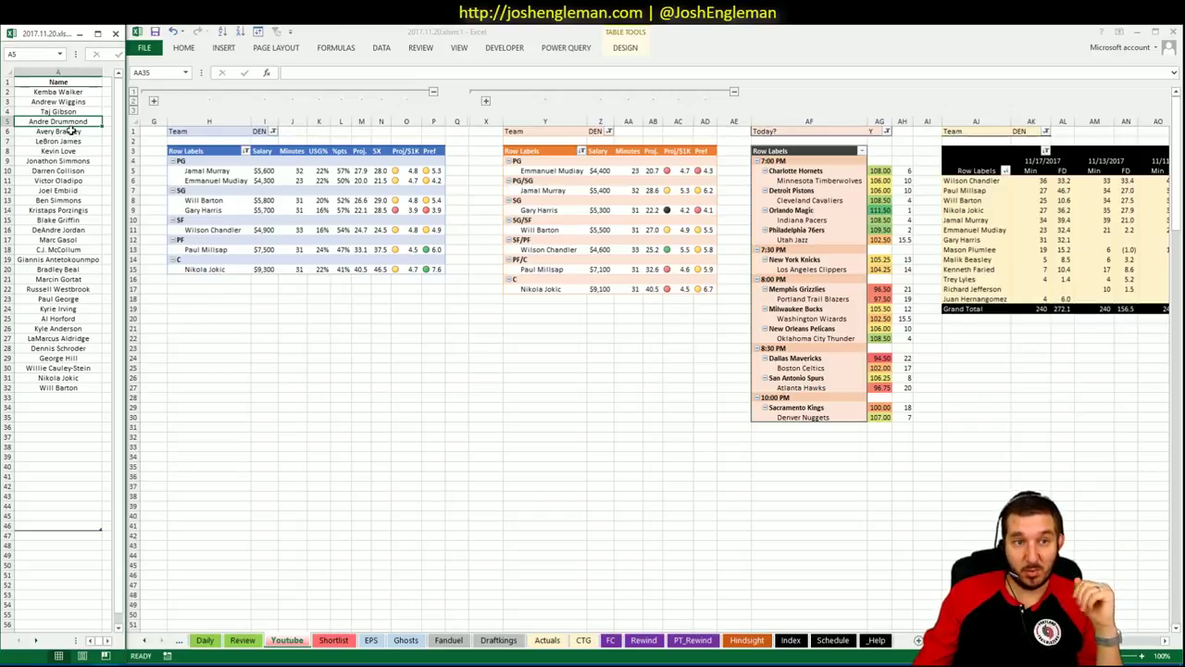
pyautogui.moveTo(67, 91); pyautogui.dragTo(102, 419)
pyautogui.click(214, 383)
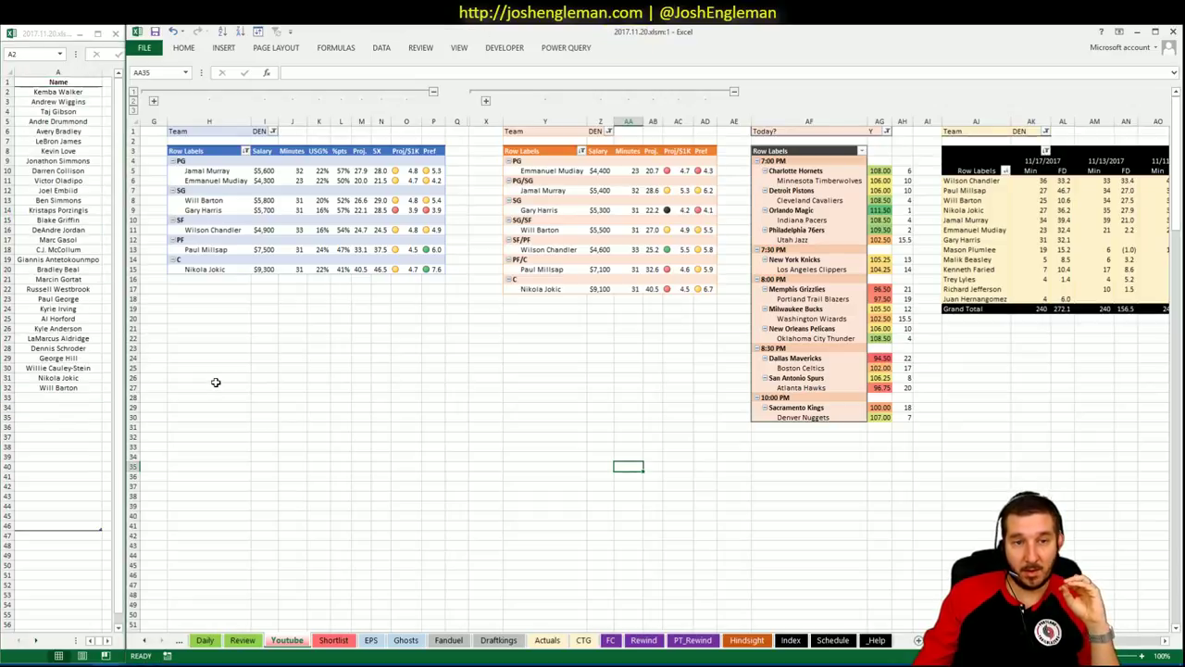